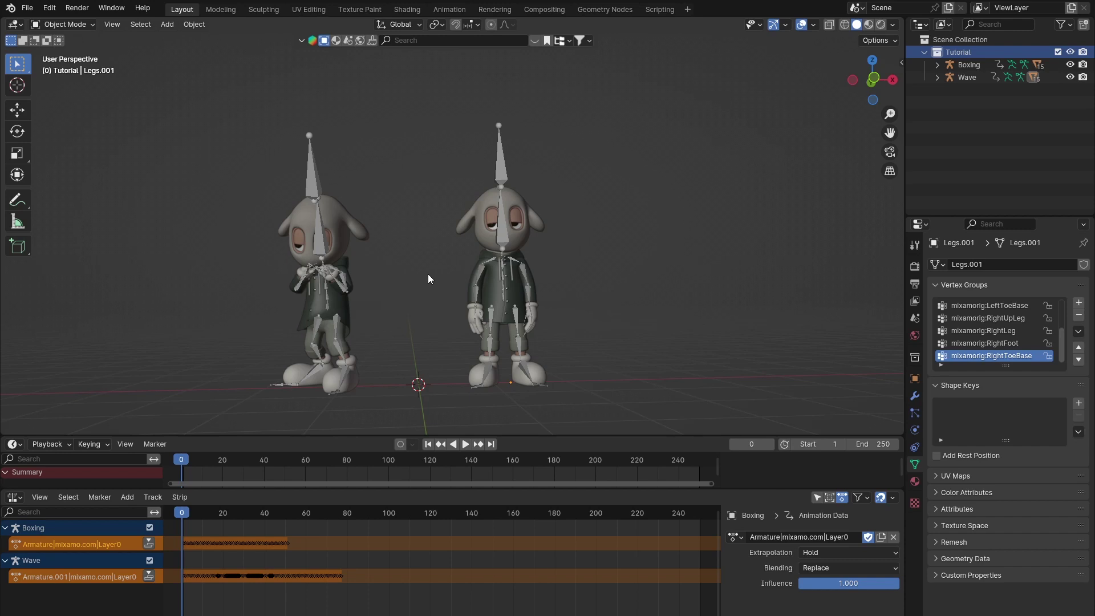
{"action": "middle_click_drag", "start_coordinate": [348, 285], "coordinate": [500, 296]}
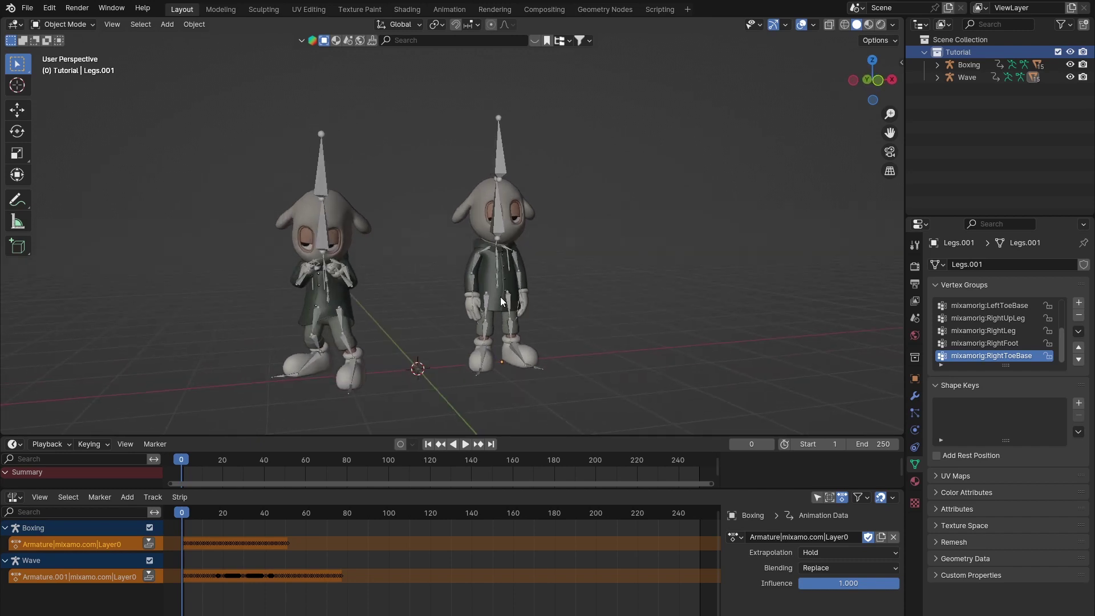
{"action": "scroll", "coordinate": [436, 274], "scroll_direction": "up", "scroll_amount": 3}
{"action": "middle_click_drag", "start_coordinate": [435, 275], "coordinate": [481, 231], "text": "shift"}
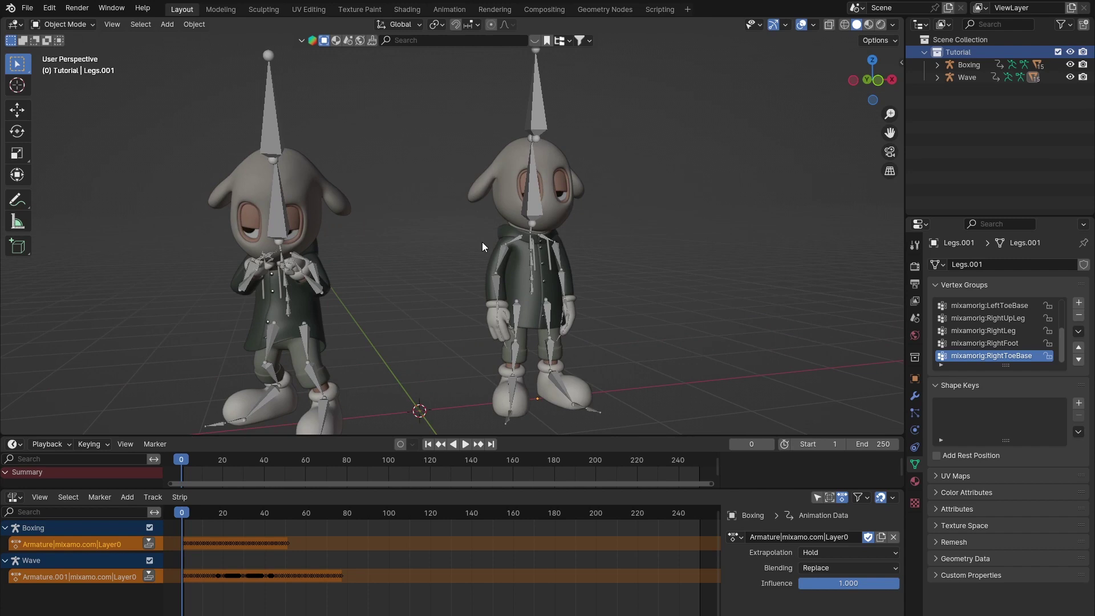
{"action": "middle_click_drag", "start_coordinate": [422, 248], "coordinate": [400, 273]}
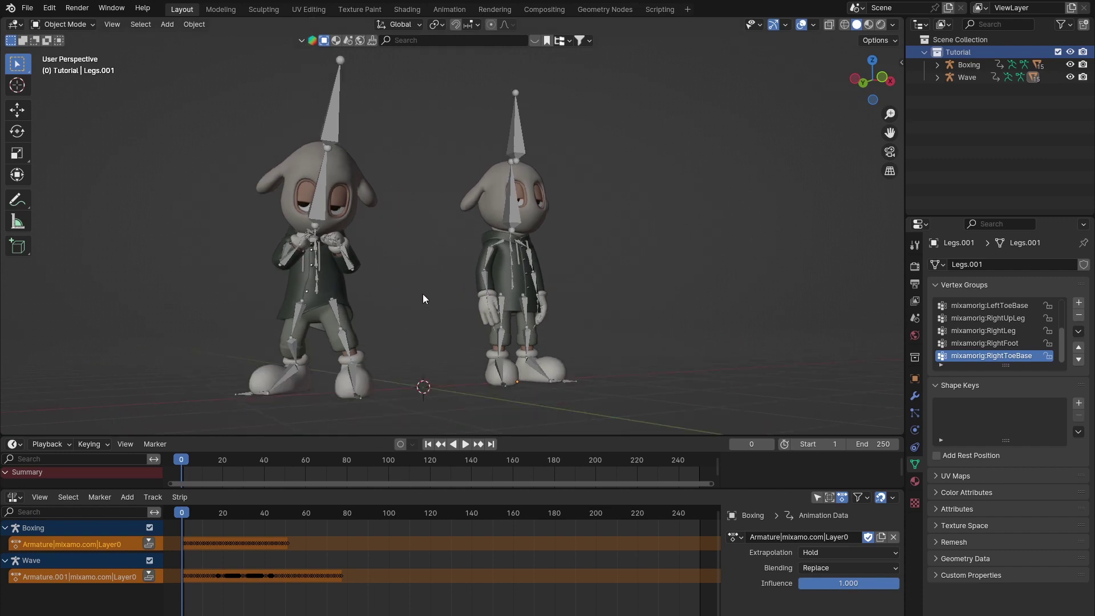
{"action": "mouse_move", "coordinate": [423, 293]}
{"action": "middle_mouse_down"}
{"action": "mouse_move", "coordinate": [398, 295]}
{"action": "mouse_move", "coordinate": [415, 300]}
{"action": "middle_mouse_up"}
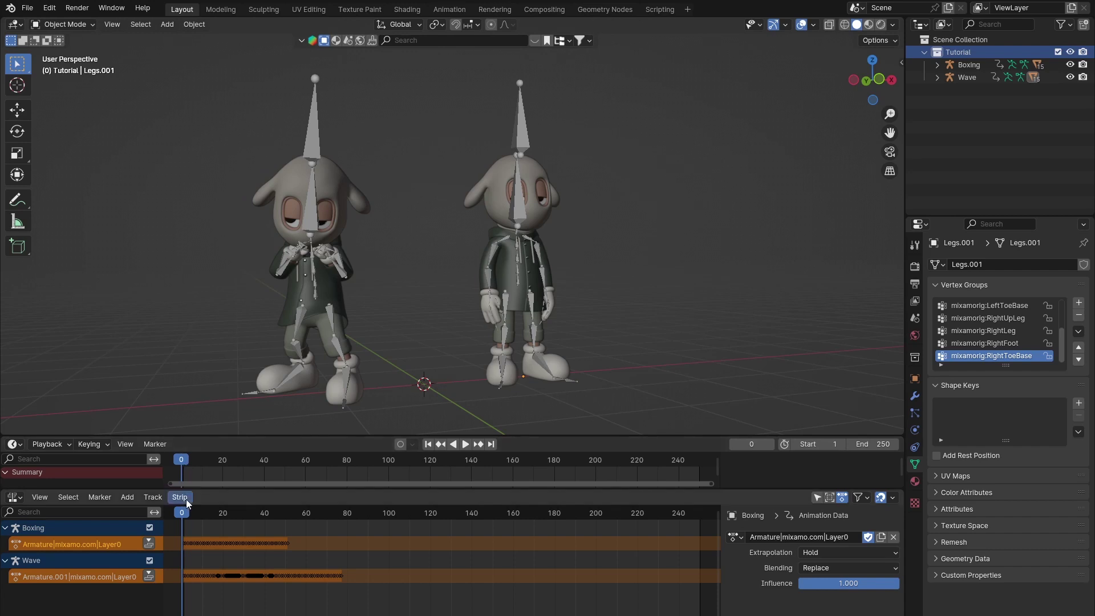
- Play back the Boxing and Wave animations together, then stop playback and return to frame 0
{"action": "key", "text": "space"}
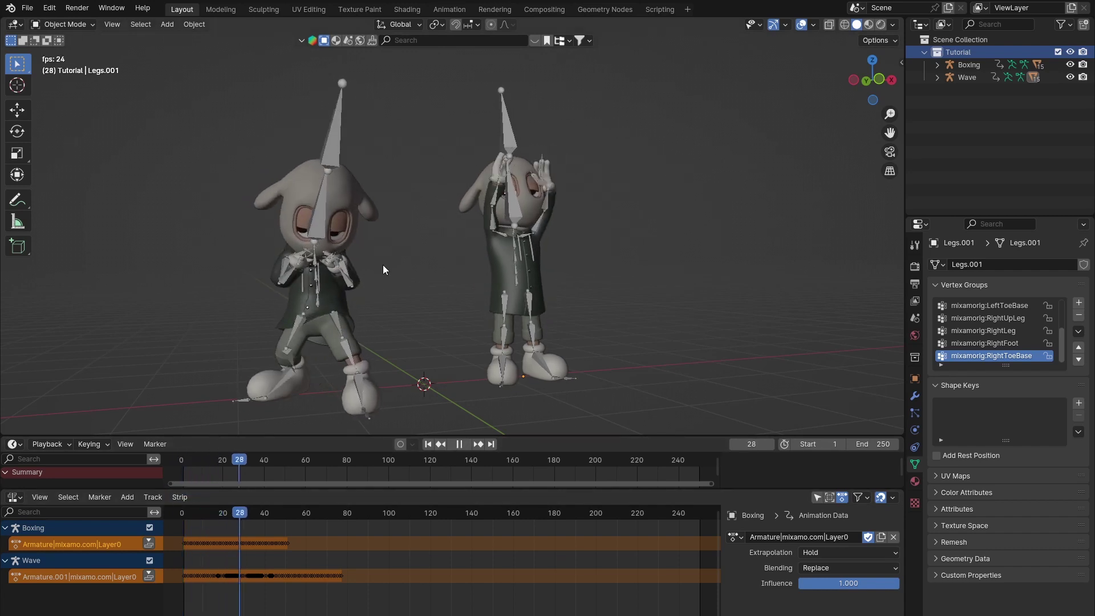
{"action": "left_click", "coordinate": [167, 463]}
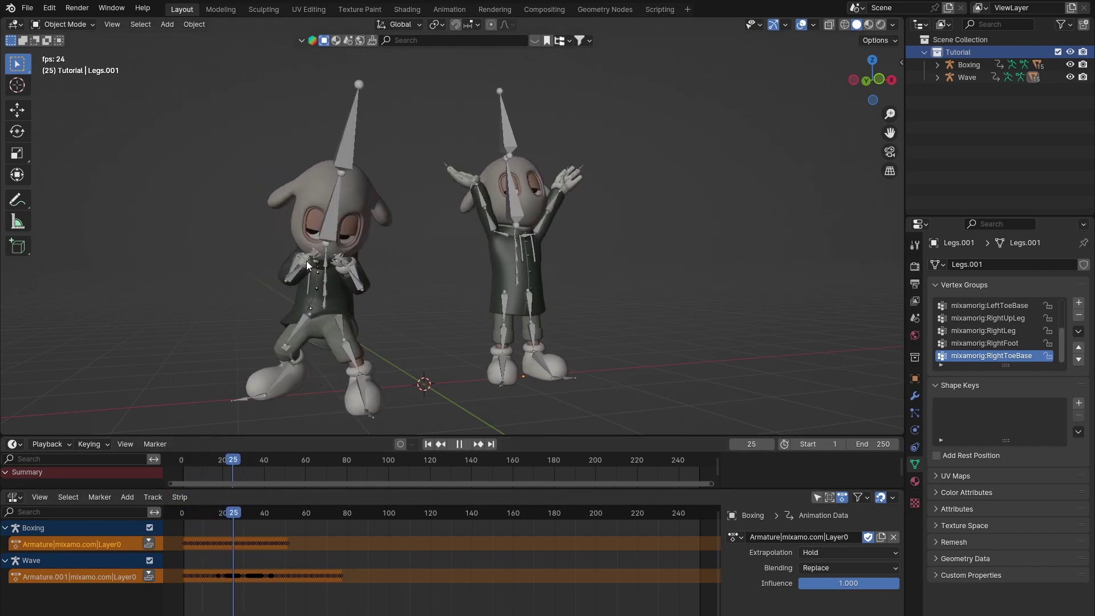
{"action": "left_click_drag", "start_coordinate": [274, 467], "coordinate": [166, 466]}
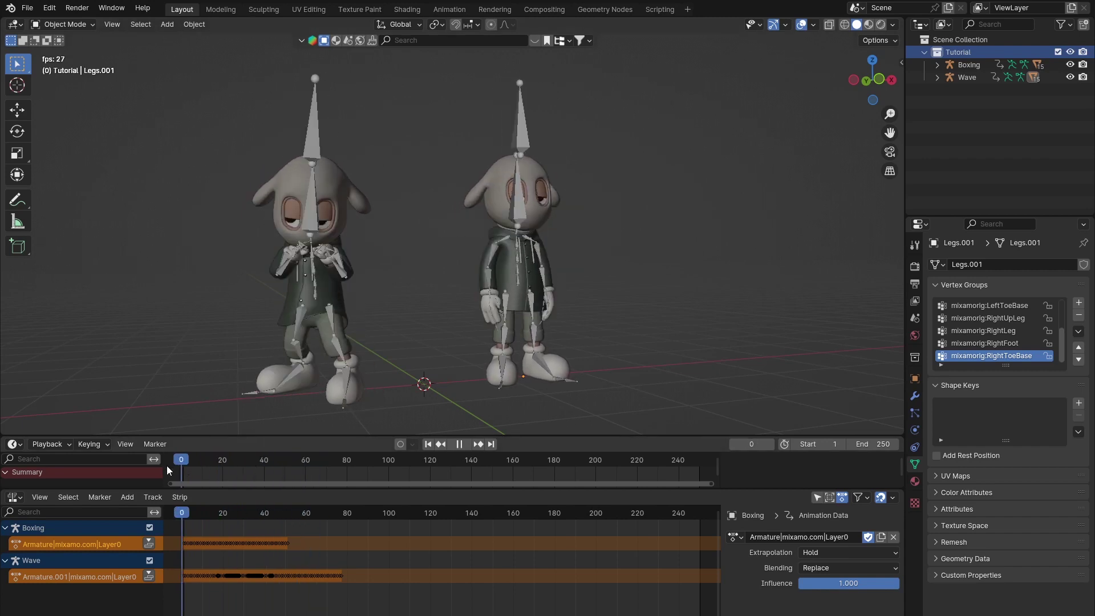
{"action": "middle_click_drag", "start_coordinate": [490, 242], "coordinate": [453, 244]}
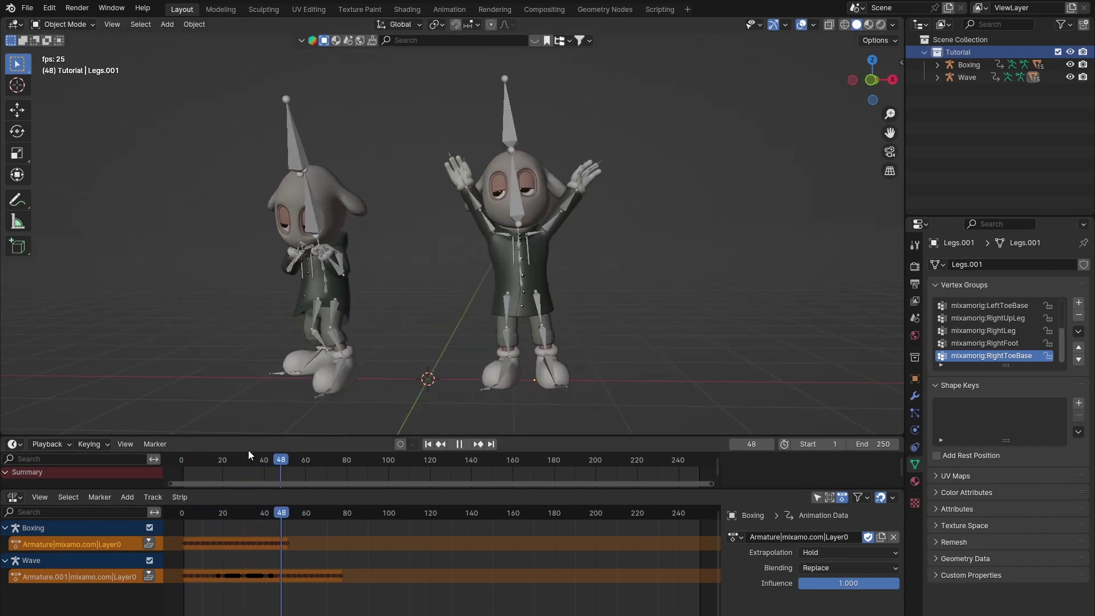
{"action": "left_click_drag", "start_coordinate": [250, 463], "coordinate": [177, 460]}
{"action": "left_click", "coordinate": [176, 460]}
{"action": "key", "text": "space"}
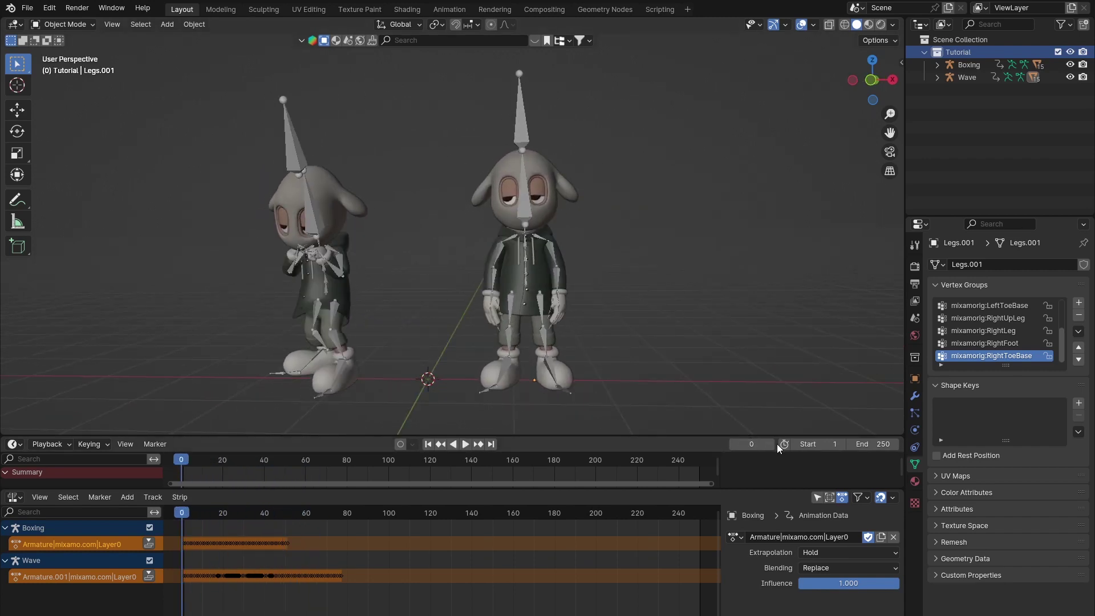
- Set the scene's end frame to 77 and start playback of the shortened range
{"action": "left_click", "coordinate": [881, 444]}
{"action": "type", "text": "77"}
{"action": "key", "text": "Return"}
{"action": "key", "text": "space"}
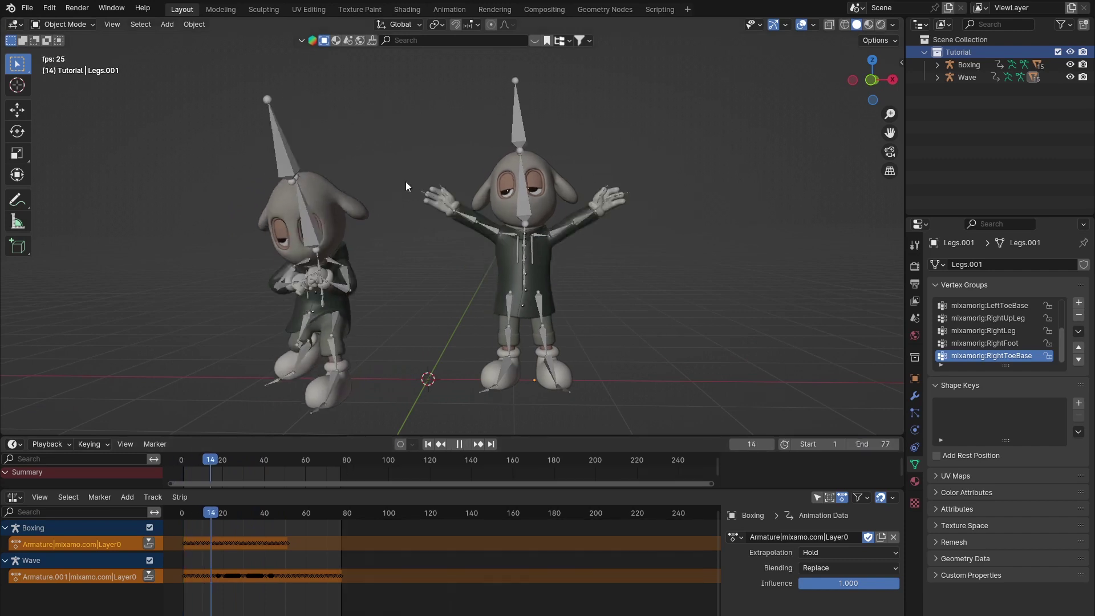
- Examine the Boxing and Wave characters up close from several angles while their animations loop
{"action": "middle_click_drag", "start_coordinate": [440, 214], "coordinate": [463, 213]}
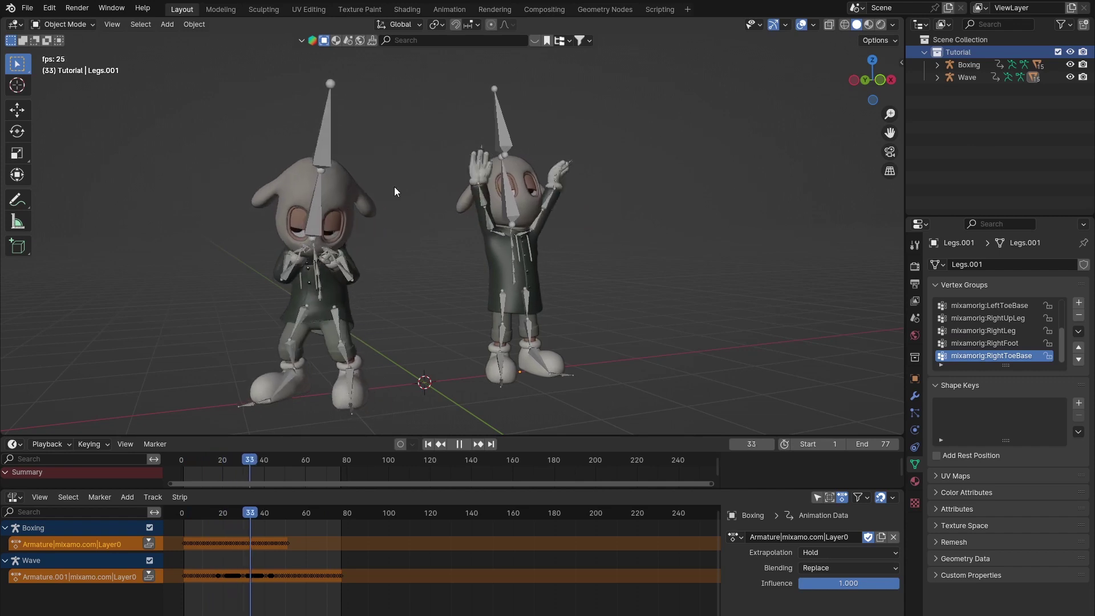
{"action": "scroll", "coordinate": [352, 217], "scroll_direction": "up", "scroll_amount": 3}
{"action": "middle_click_drag", "start_coordinate": [354, 232], "coordinate": [405, 234]}
{"action": "scroll", "coordinate": [402, 225], "scroll_direction": "down", "scroll_amount": 2}
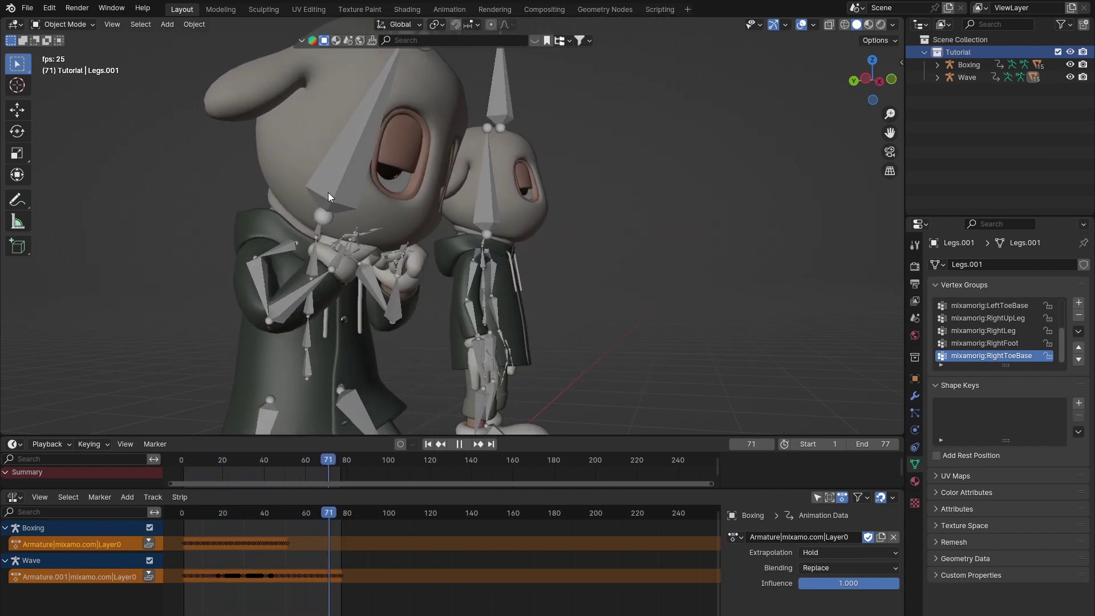
{"action": "scroll", "coordinate": [385, 155], "scroll_direction": "up", "scroll_amount": 4}
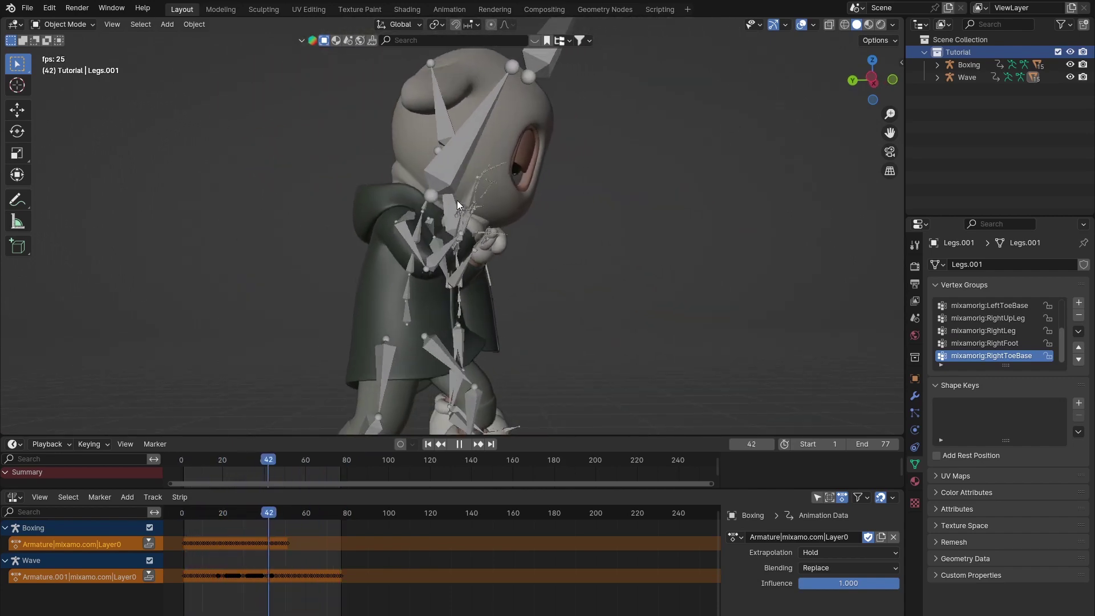
{"action": "scroll", "coordinate": [467, 229], "scroll_direction": "down", "scroll_amount": 2}
{"action": "middle_click_drag", "start_coordinate": [466, 229], "coordinate": [411, 245]}
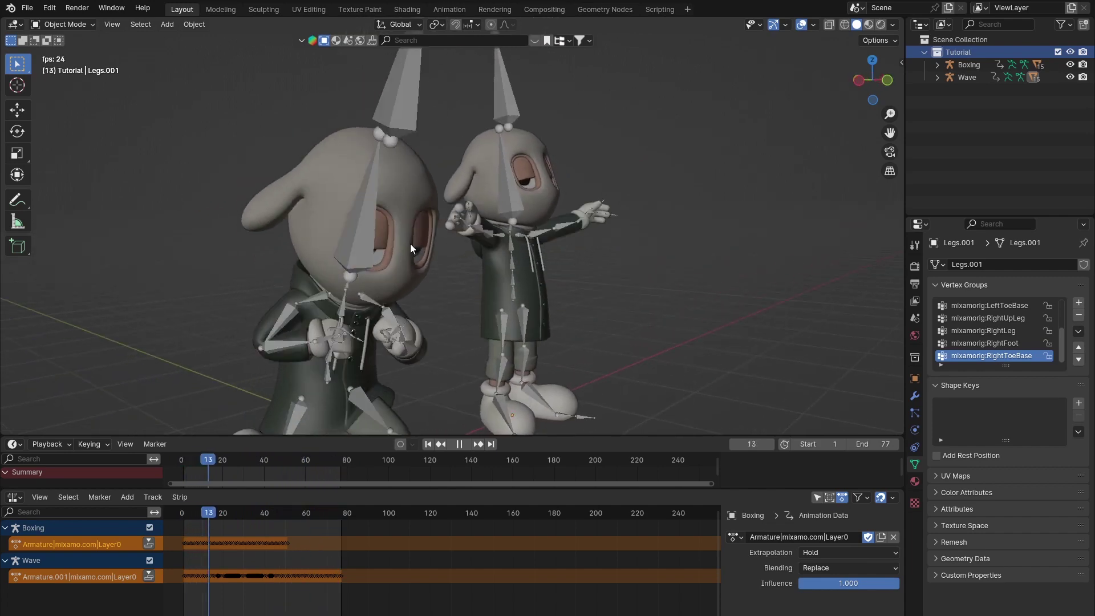
{"action": "scroll", "coordinate": [314, 280], "scroll_direction": "up", "scroll_amount": 3}
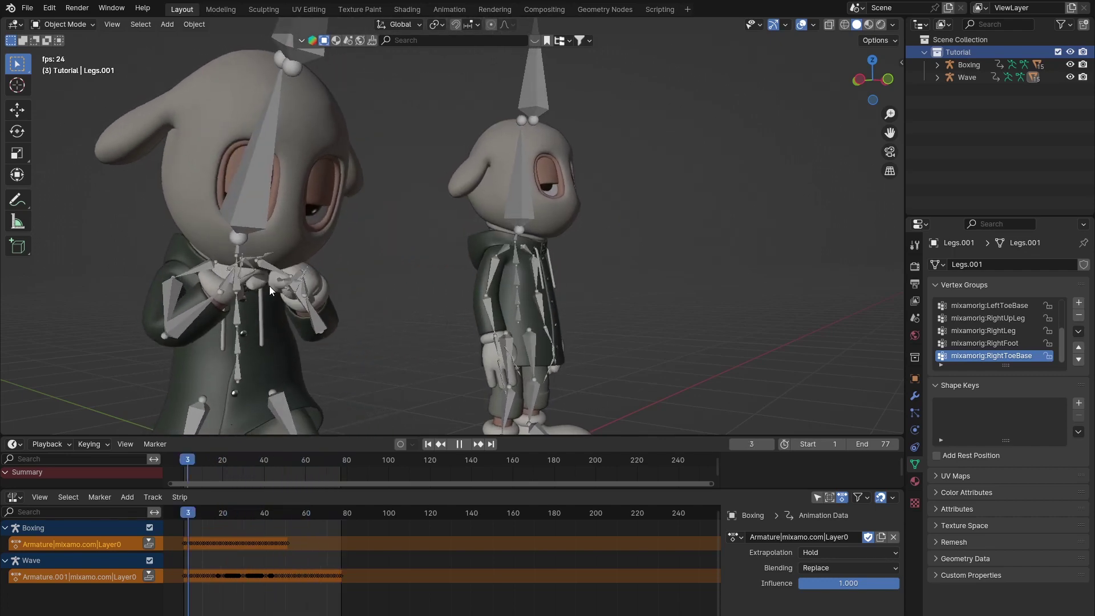
{"action": "middle_click_drag", "start_coordinate": [269, 286], "coordinate": [362, 249]}
{"action": "middle_click_drag", "start_coordinate": [530, 205], "coordinate": [394, 235], "text": "shift"}
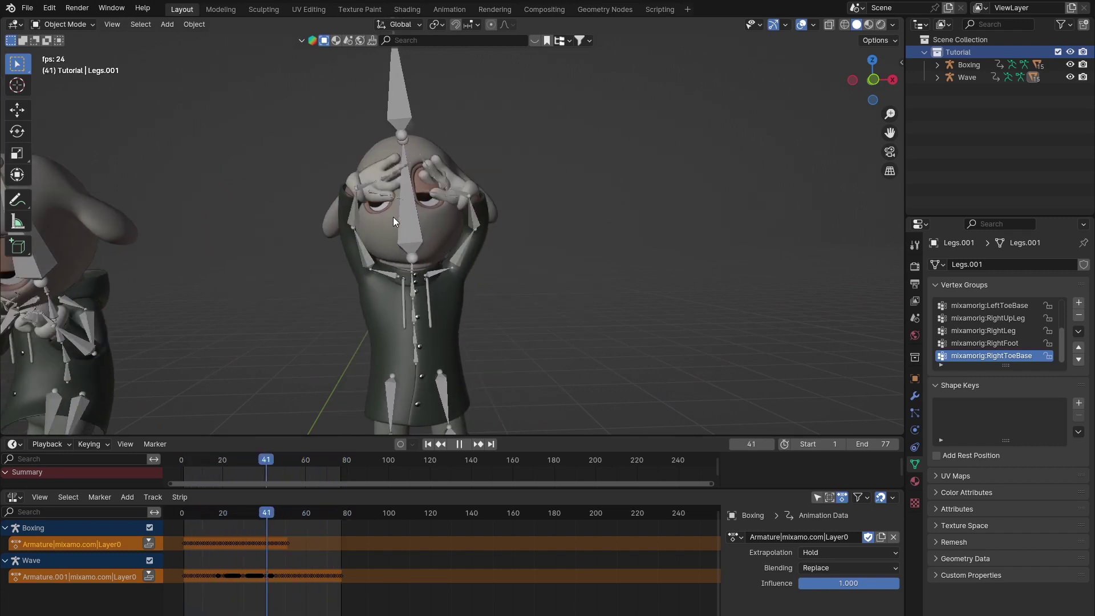
{"action": "middle_click_drag", "start_coordinate": [439, 204], "coordinate": [470, 239]}
{"action": "scroll", "coordinate": [438, 220], "scroll_direction": "up", "scroll_amount": 5}
{"action": "scroll", "coordinate": [504, 204], "scroll_direction": "down", "scroll_amount": 2}
{"action": "scroll", "coordinate": [481, 249], "scroll_direction": "down", "scroll_amount": 2}
{"action": "middle_click_drag", "start_coordinate": [470, 240], "coordinate": [538, 224], "text": "shift"}
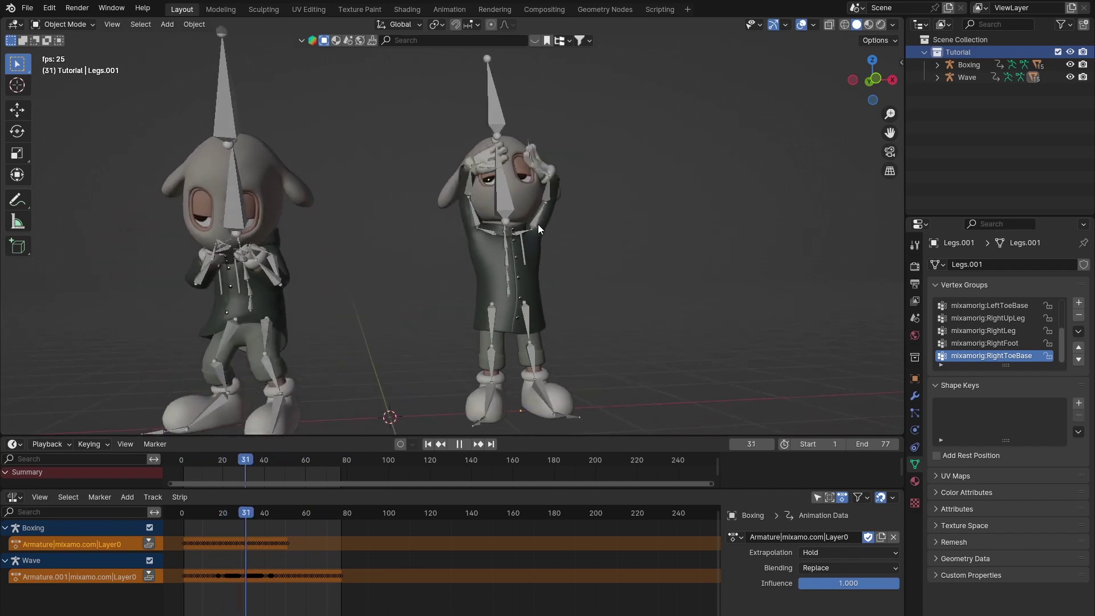
{"action": "scroll", "coordinate": [525, 224], "scroll_direction": "down", "scroll_amount": 5}
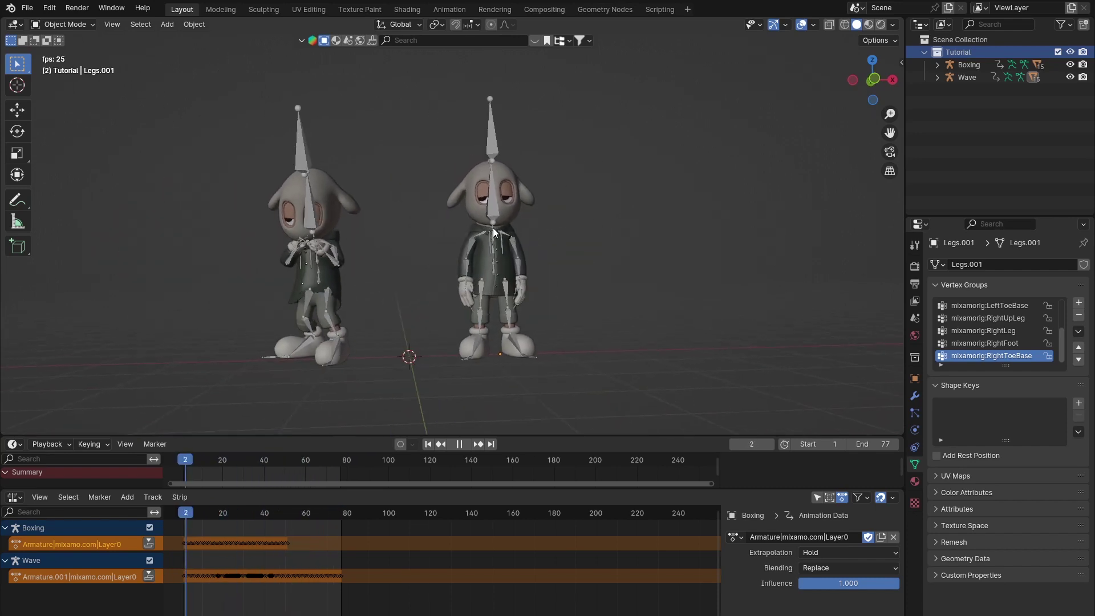
{"action": "scroll", "coordinate": [479, 231], "scroll_direction": "up", "scroll_amount": 6}
{"action": "middle_click_drag", "start_coordinate": [504, 242], "coordinate": [497, 214], "text": "shift"}
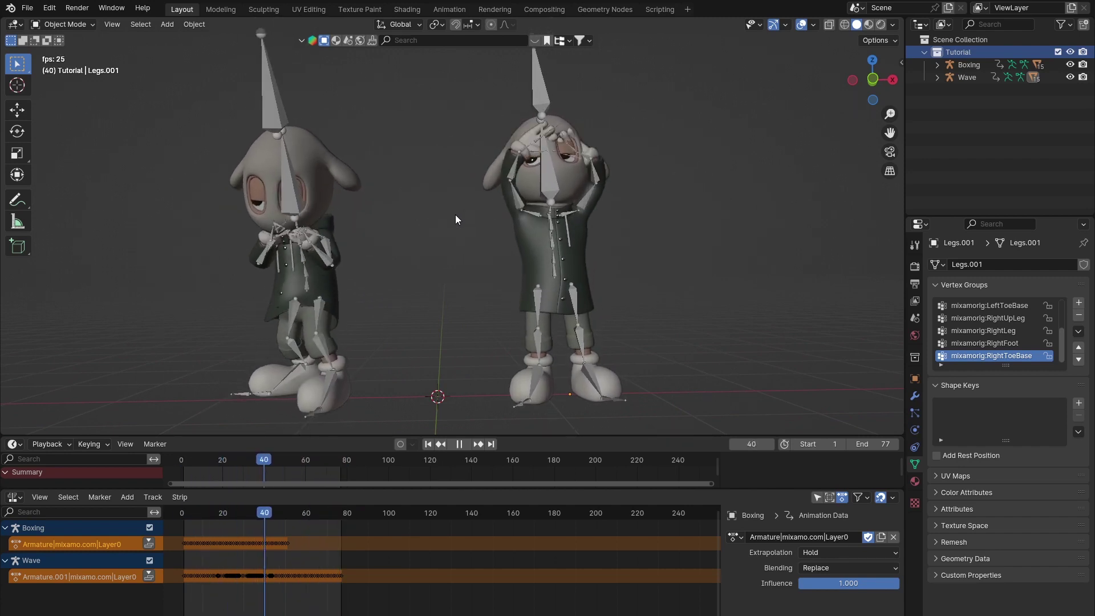
- Select the Boxing character's armature in the viewport
{"action": "left_click", "coordinate": [556, 167]}
{"action": "left_click", "coordinate": [274, 98]}
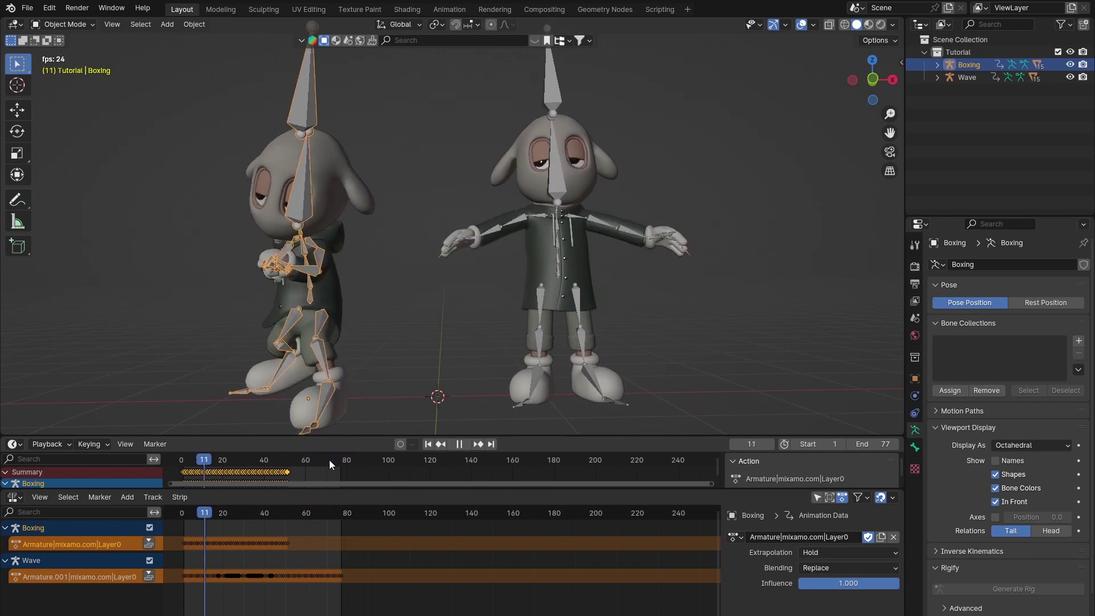
- Compare the selected Boxing rig with the Wave rig from the front and side during playback
{"action": "middle_click_drag", "start_coordinate": [419, 219], "coordinate": [867, 231]}
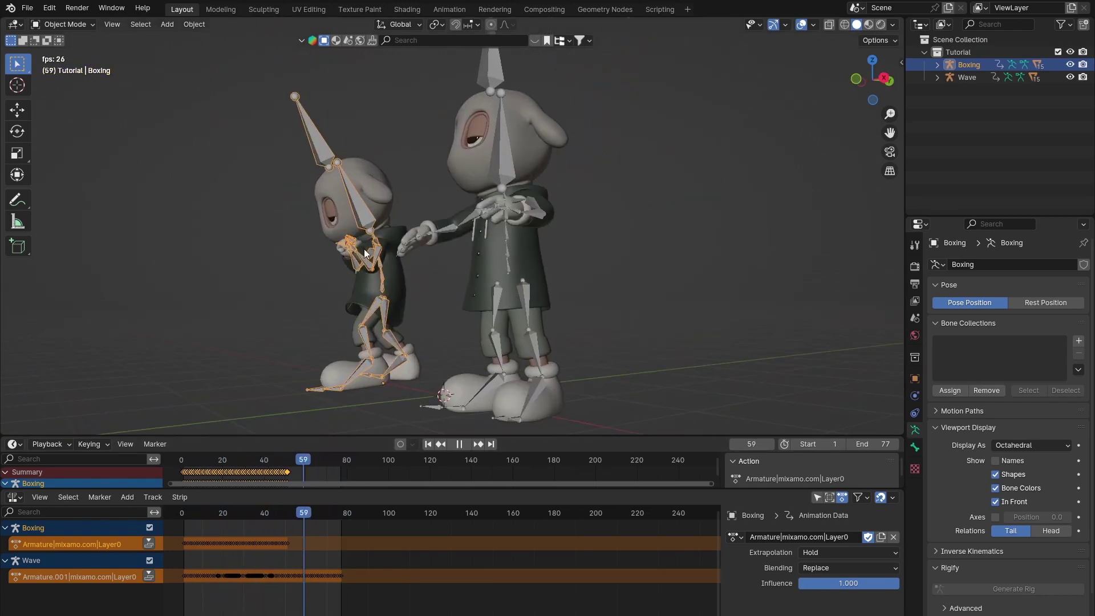
{"action": "middle_click_drag", "start_coordinate": [296, 258], "coordinate": [482, 261]}
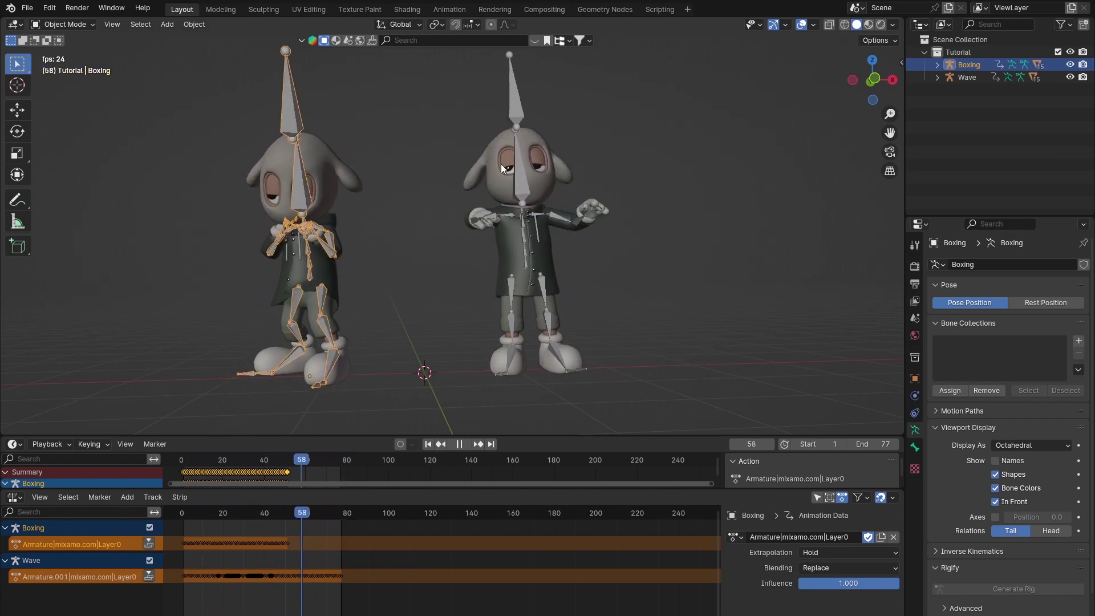
{"action": "middle_click_drag", "start_coordinate": [337, 242], "coordinate": [371, 244]}
{"action": "scroll", "coordinate": [344, 250], "scroll_direction": "up", "scroll_amount": 2}
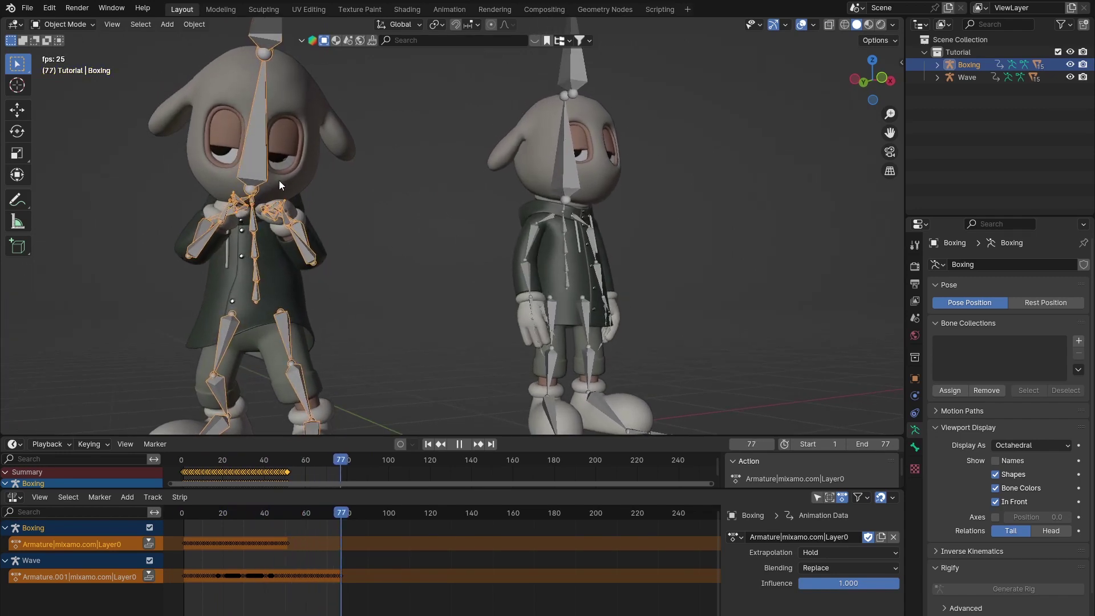
{"action": "scroll", "coordinate": [387, 223], "scroll_direction": "down", "scroll_amount": 5}
{"action": "middle_click_drag", "start_coordinate": [468, 258], "coordinate": [402, 272]}
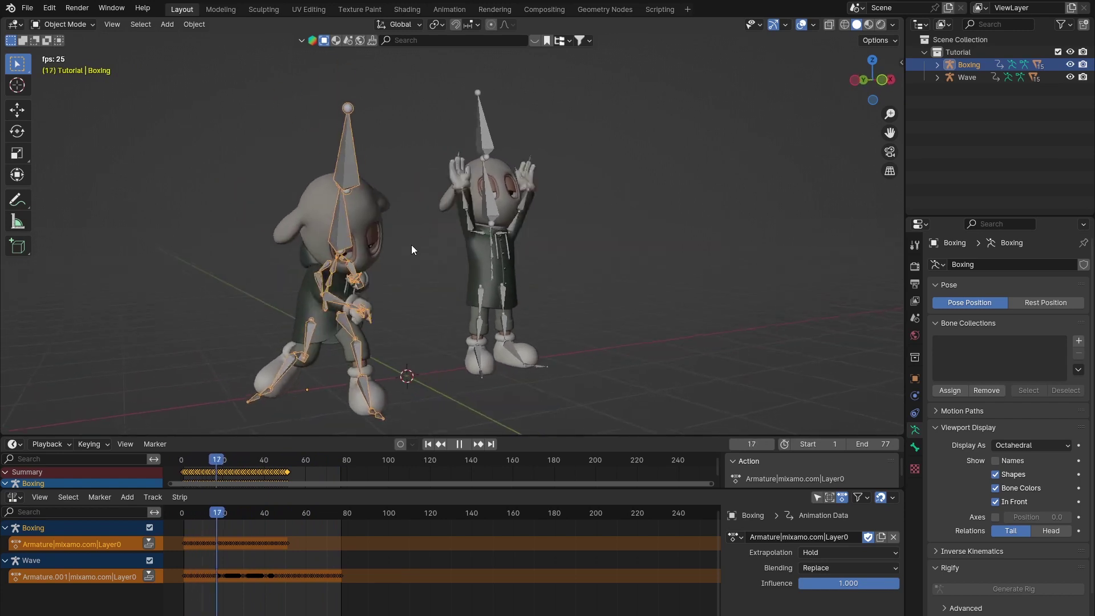
{"action": "middle_click_drag", "start_coordinate": [413, 243], "coordinate": [420, 247]}
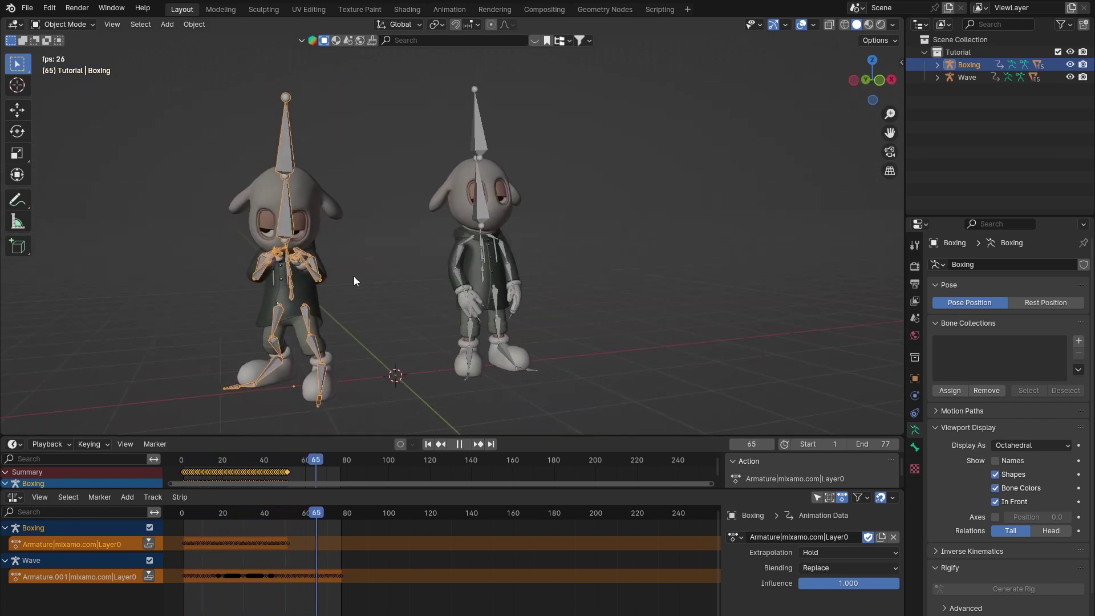
{"action": "middle_click_drag", "start_coordinate": [353, 276], "coordinate": [393, 276], "text": "shift"}
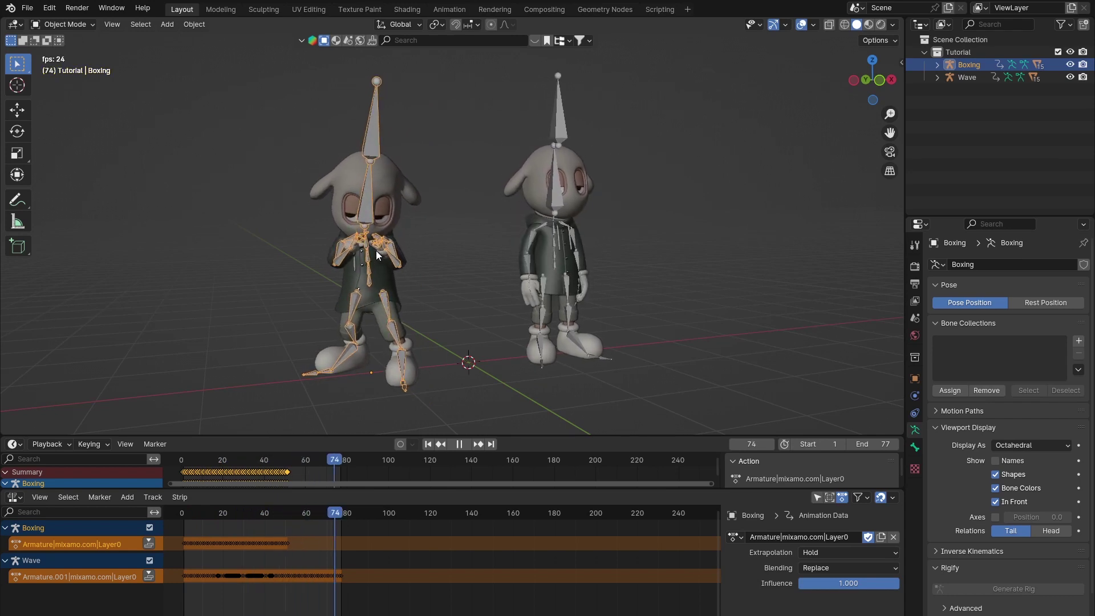
{"action": "middle_click_drag", "start_coordinate": [572, 174], "coordinate": [508, 186]}
{"action": "scroll", "coordinate": [509, 186], "scroll_direction": "up", "scroll_amount": 3}
{"action": "scroll", "coordinate": [509, 186], "scroll_direction": "down", "scroll_amount": 3}
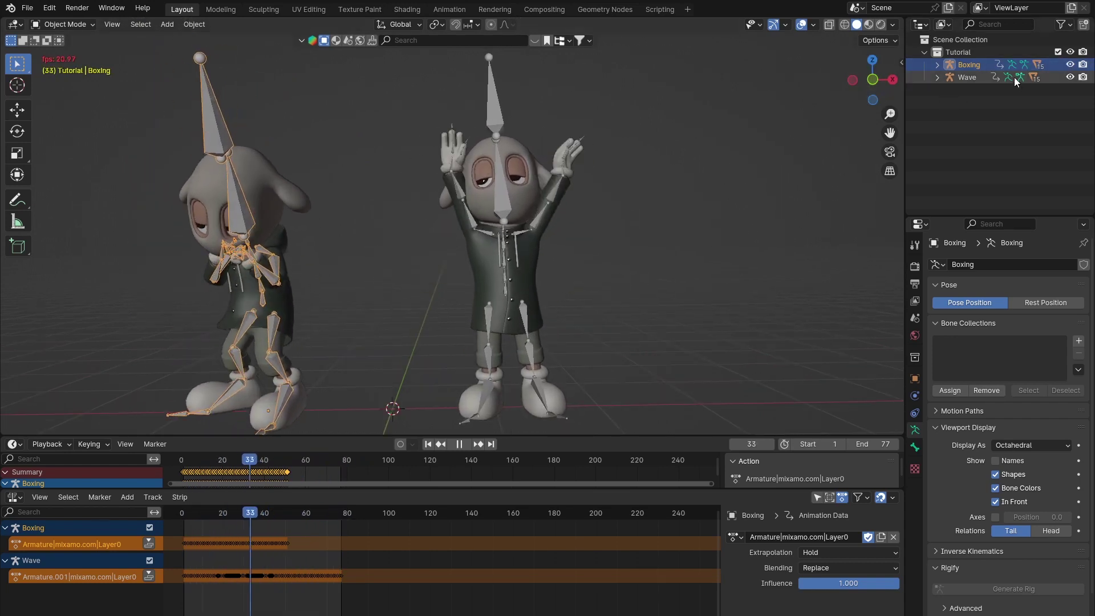
- Widen the Outliner area, and hide the Boxing armature in the viewport and show it again
{"action": "left_click_drag", "start_coordinate": [905, 144], "coordinate": [847, 144]}
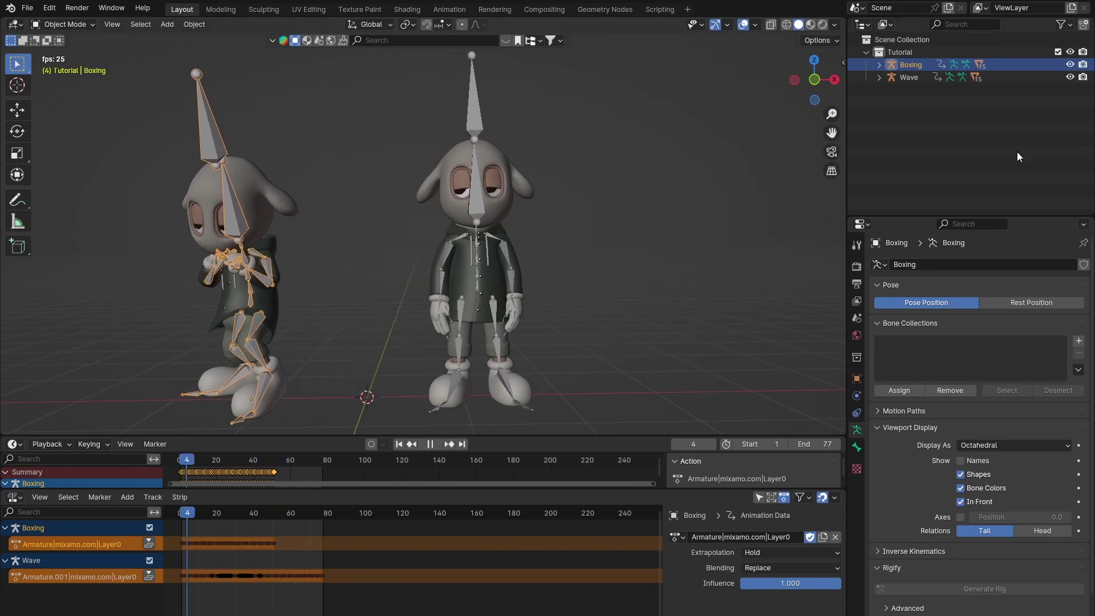
{"action": "left_click", "coordinate": [1069, 65]}
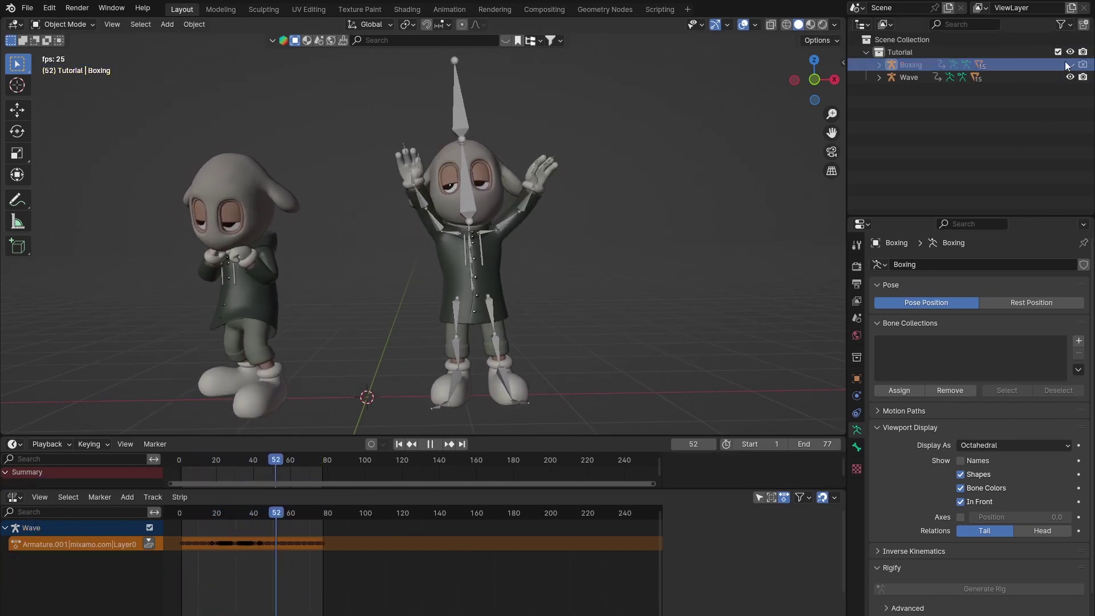
{"action": "left_click", "coordinate": [1069, 65]}
- Try moving the Boxing armature out of the Tutorial collection into the Scene Collection, and undo the move
{"action": "left_click_drag", "start_coordinate": [915, 63], "coordinate": [904, 38]}
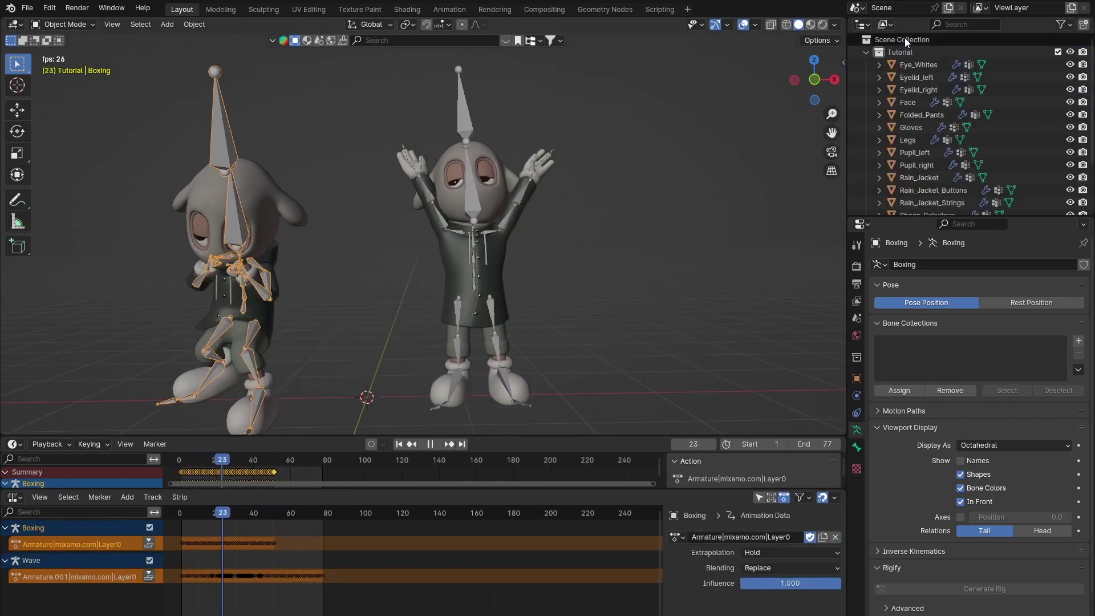
{"action": "key", "text": "ctrl+z"}
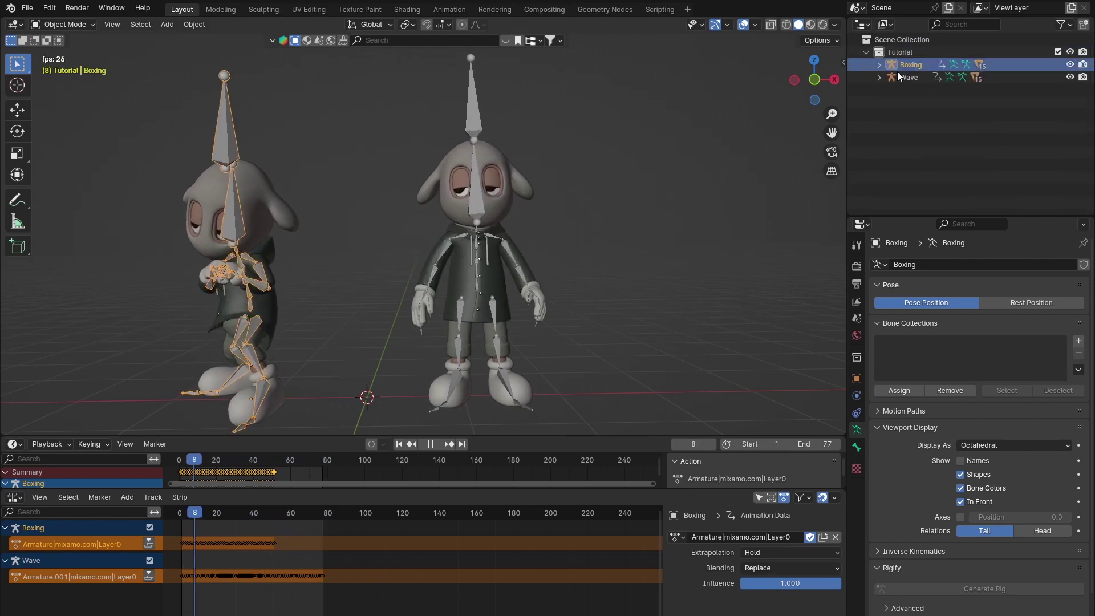
- Show the selectability and disable-in-viewports restriction toggles in the Outliner, and select the Boxing armature there
{"action": "left_click", "coordinate": [1063, 24]}
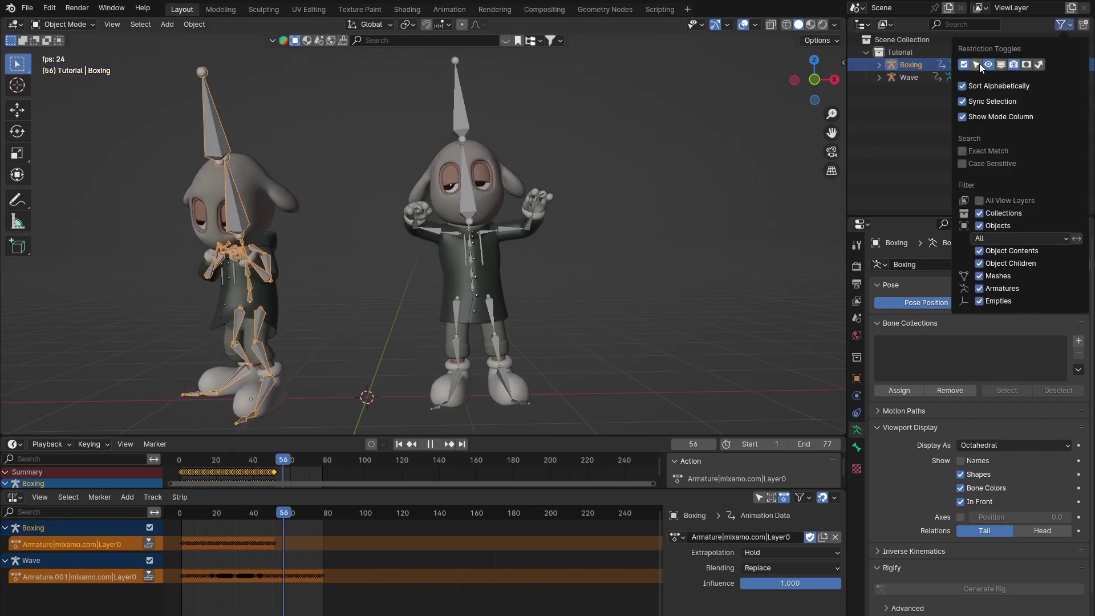
{"action": "left_click", "coordinate": [1069, 24]}
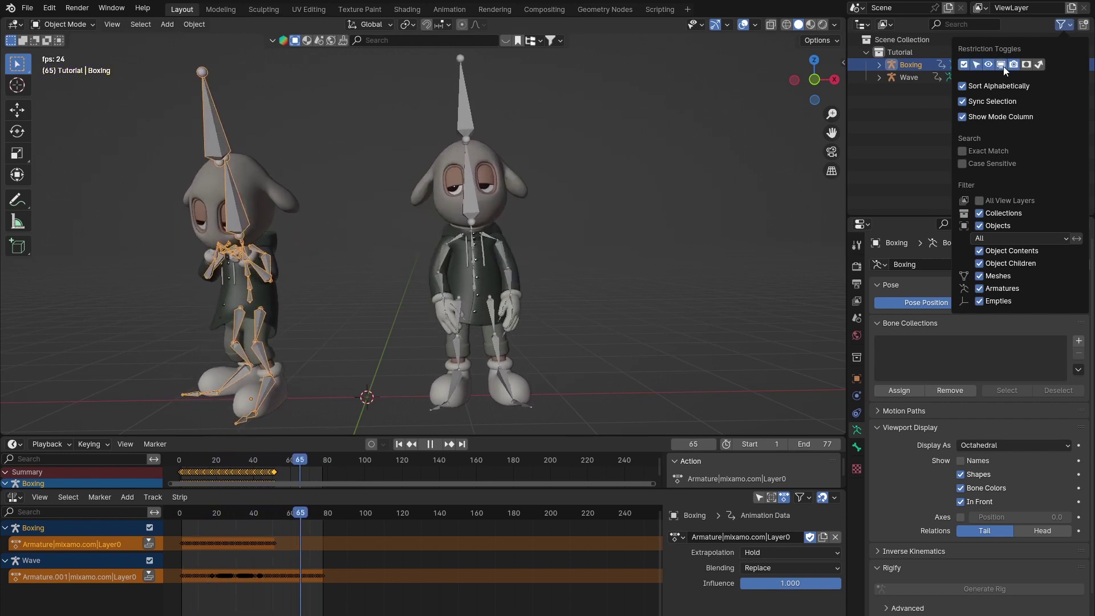
{"action": "left_click", "coordinate": [948, 106]}
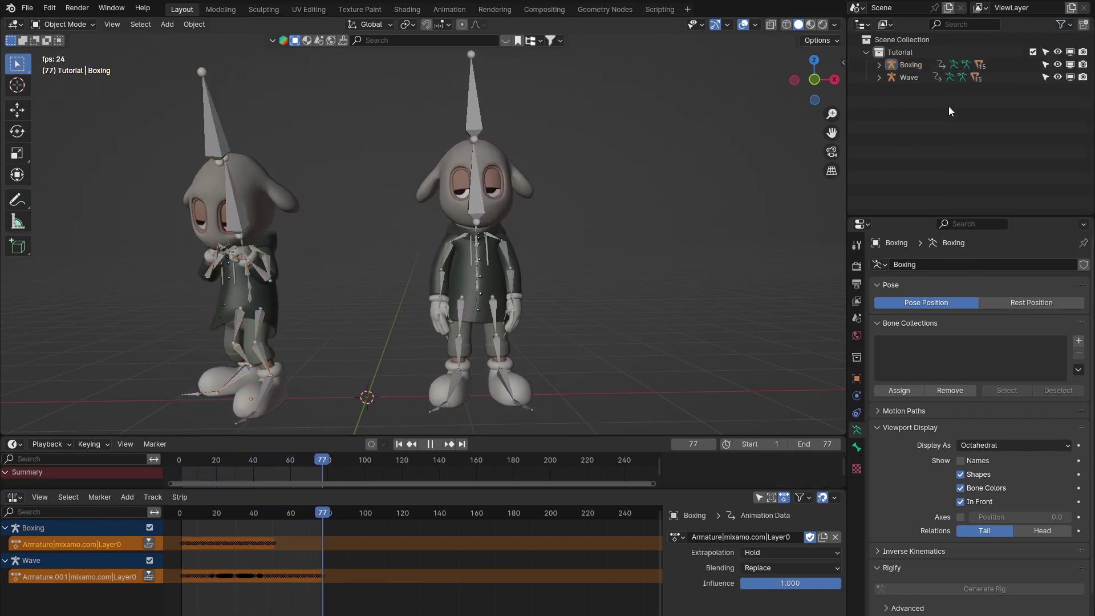
{"action": "left_click", "coordinate": [918, 69]}
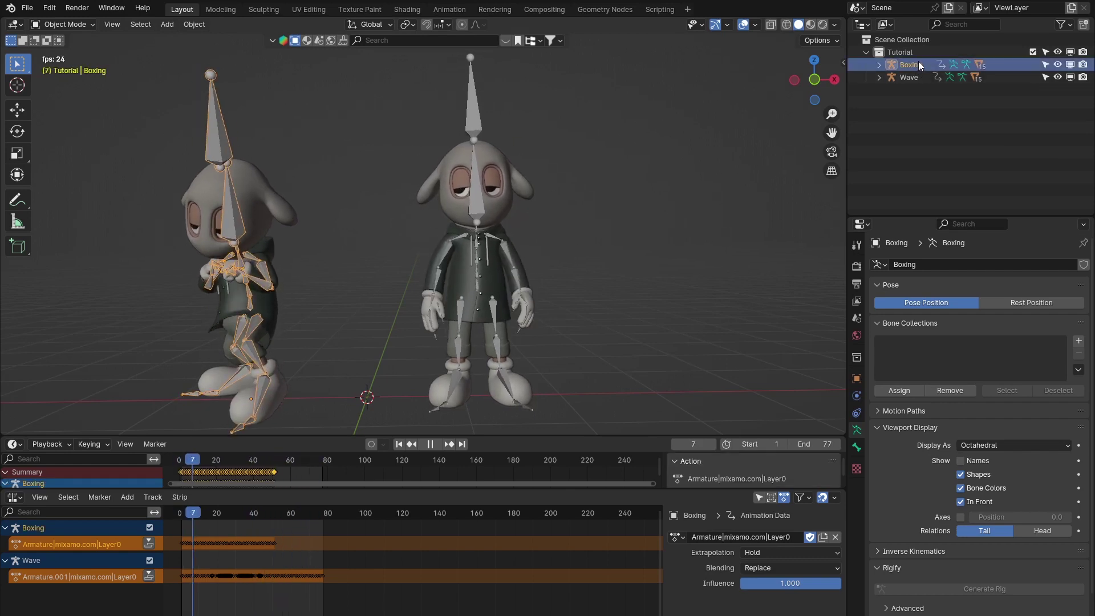
- Select the Boxing armature's whole hierarchy and move it into a new collection named Boxing
{"action": "right_click", "coordinate": [918, 64]}
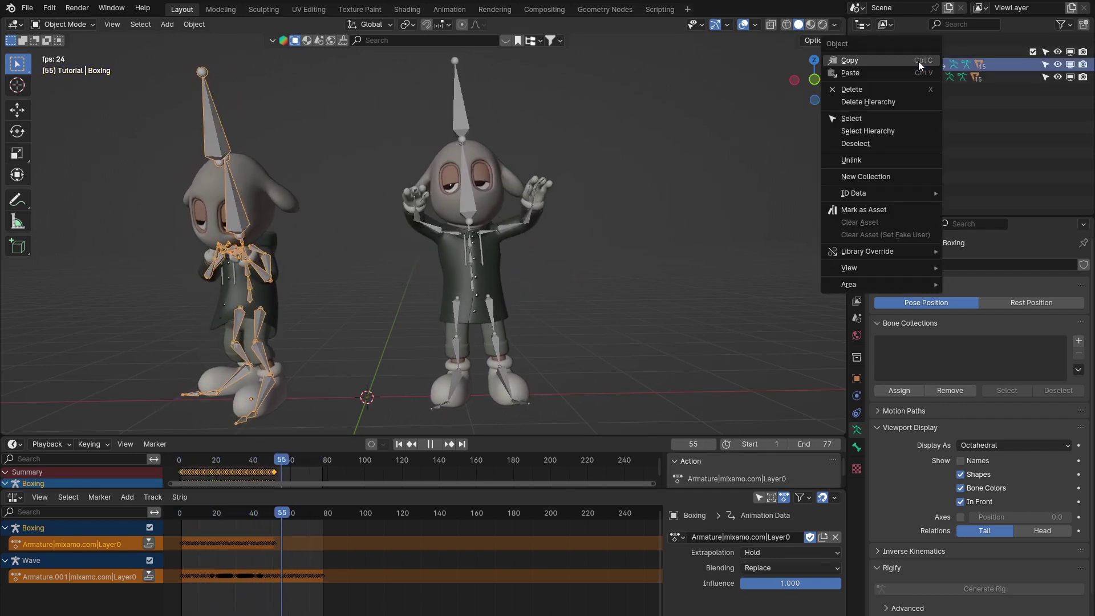
{"action": "left_click", "coordinate": [918, 60]}
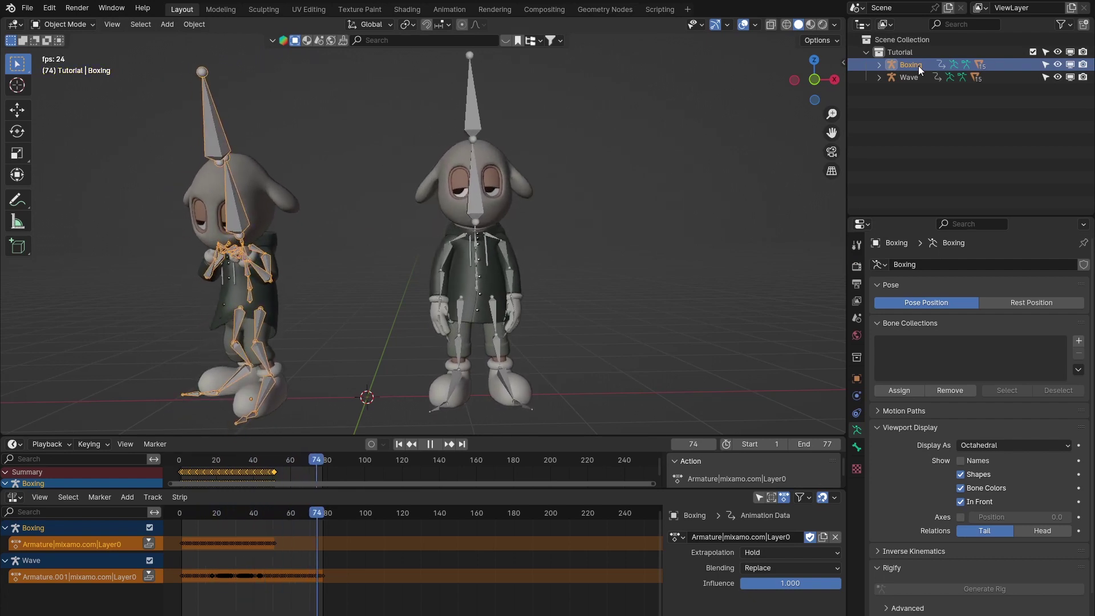
{"action": "right_click", "coordinate": [918, 66]}
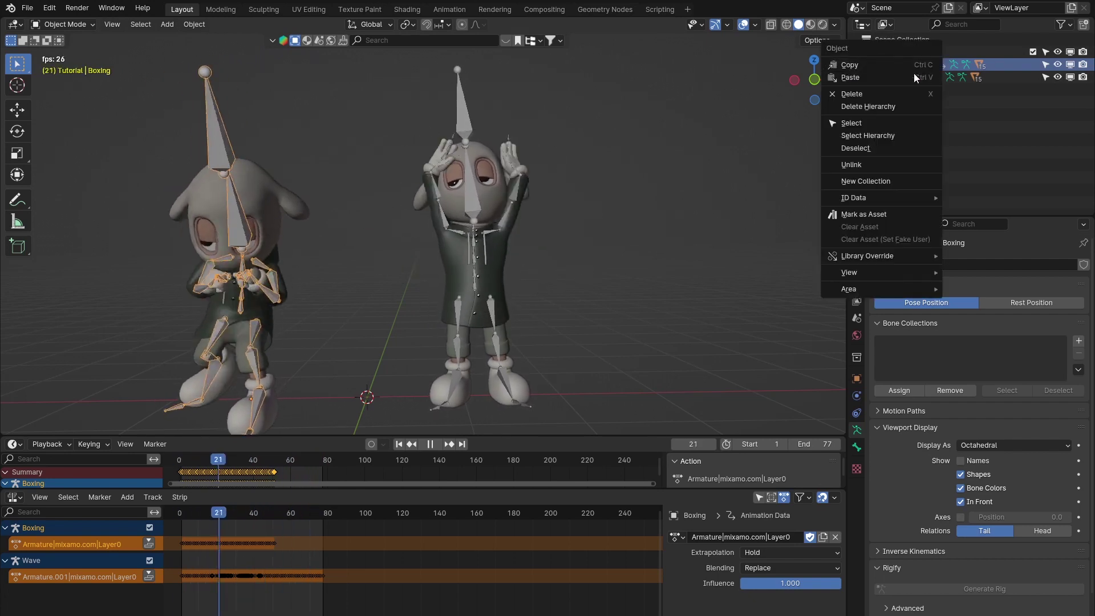
{"action": "left_click", "coordinate": [879, 137]}
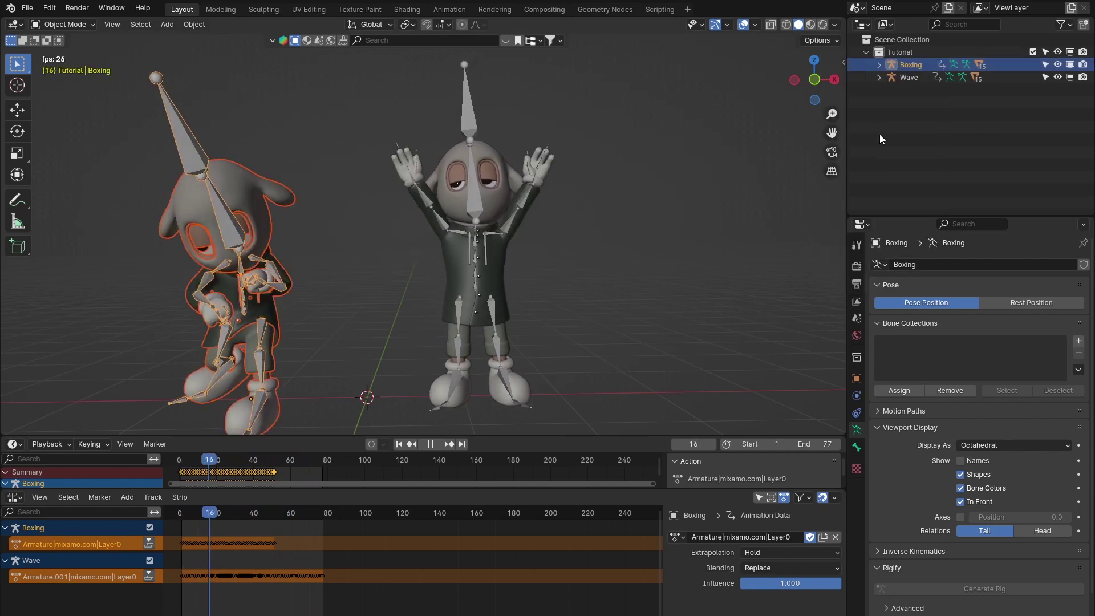
{"action": "key", "text": "m"}
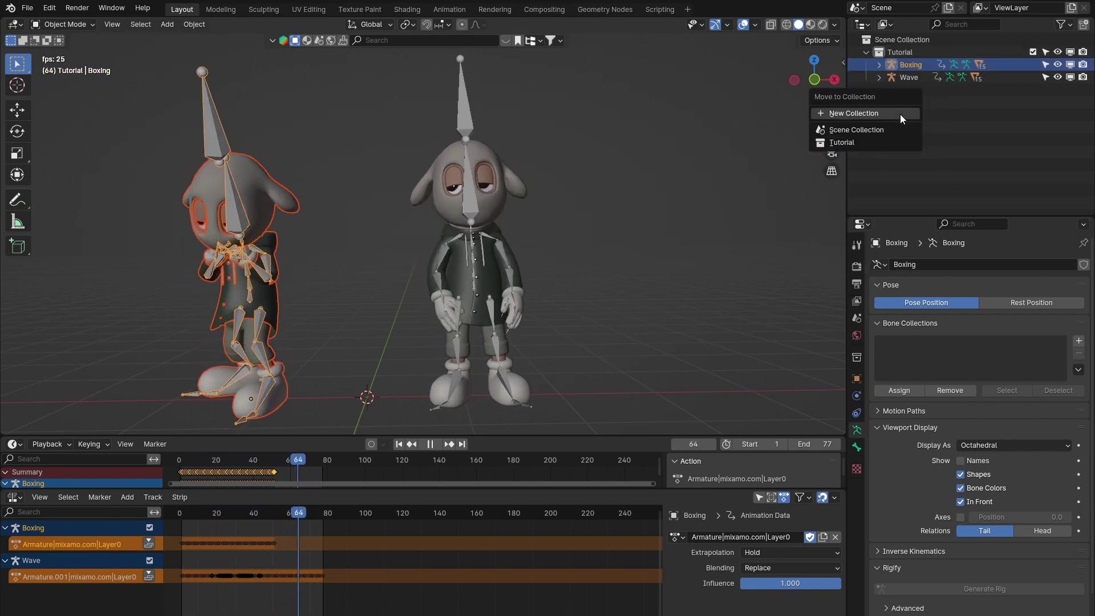
{"action": "left_click", "coordinate": [899, 114]}
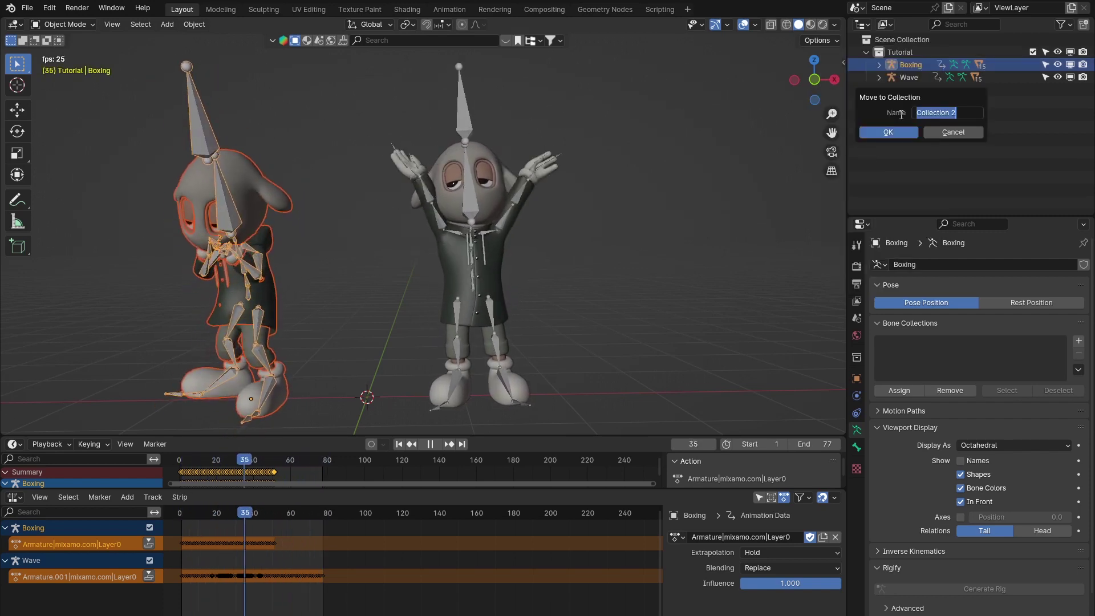
{"action": "type", "text": "Boxing"}
{"action": "key", "text": "Return"}
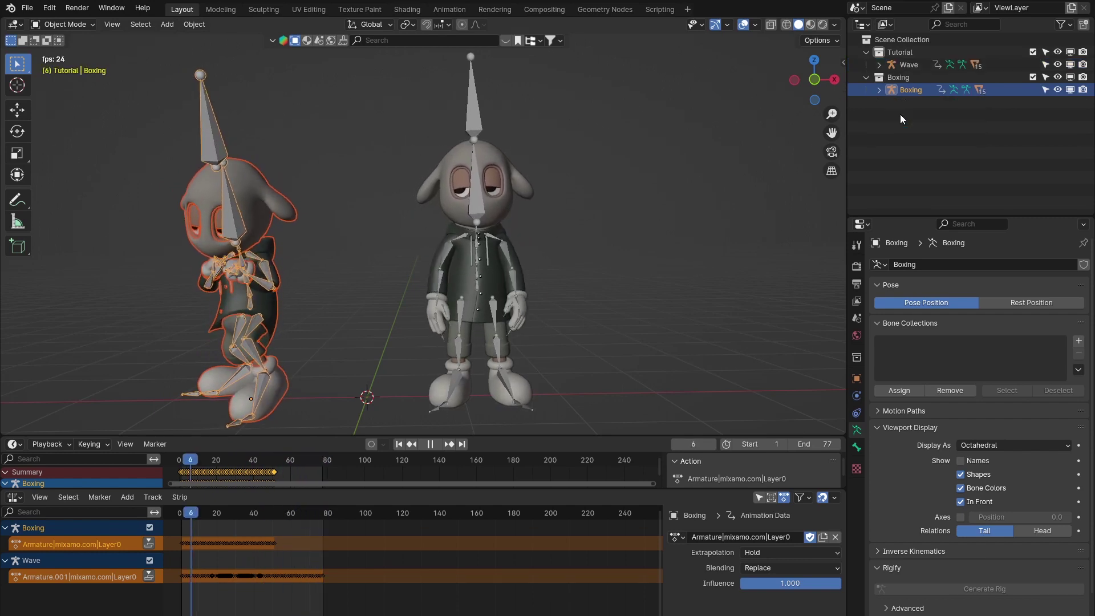
- Collapse the Boxing collection in the Outliner and exclude it from the view layer
{"action": "left_click", "coordinate": [864, 78]}
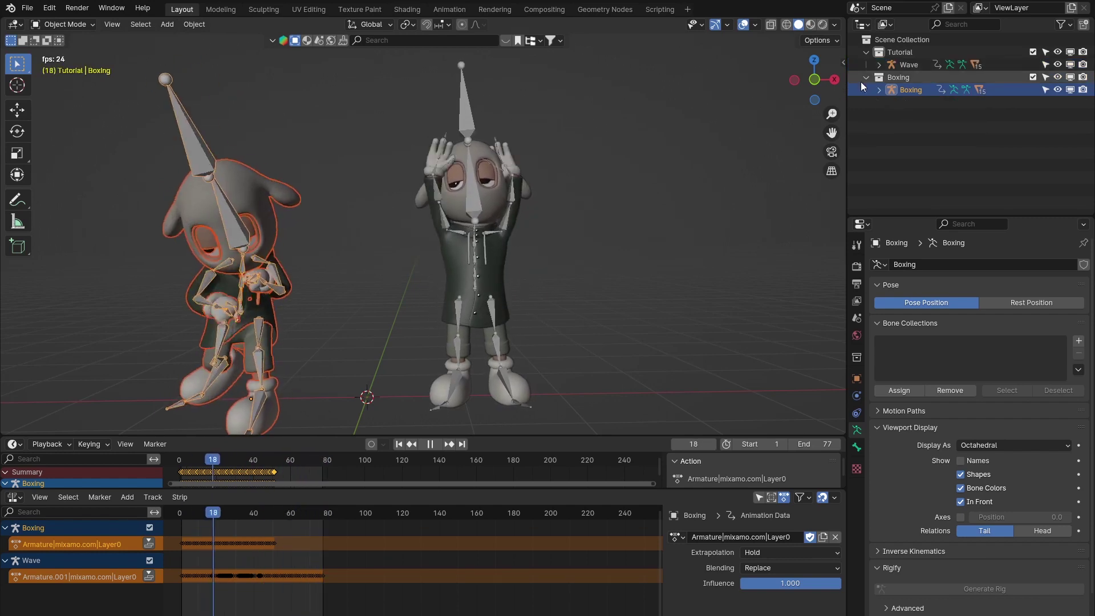
{"action": "left_click", "coordinate": [1032, 77]}
{"action": "left_click", "coordinate": [1032, 77]}
{"action": "left_click", "coordinate": [1032, 77]}
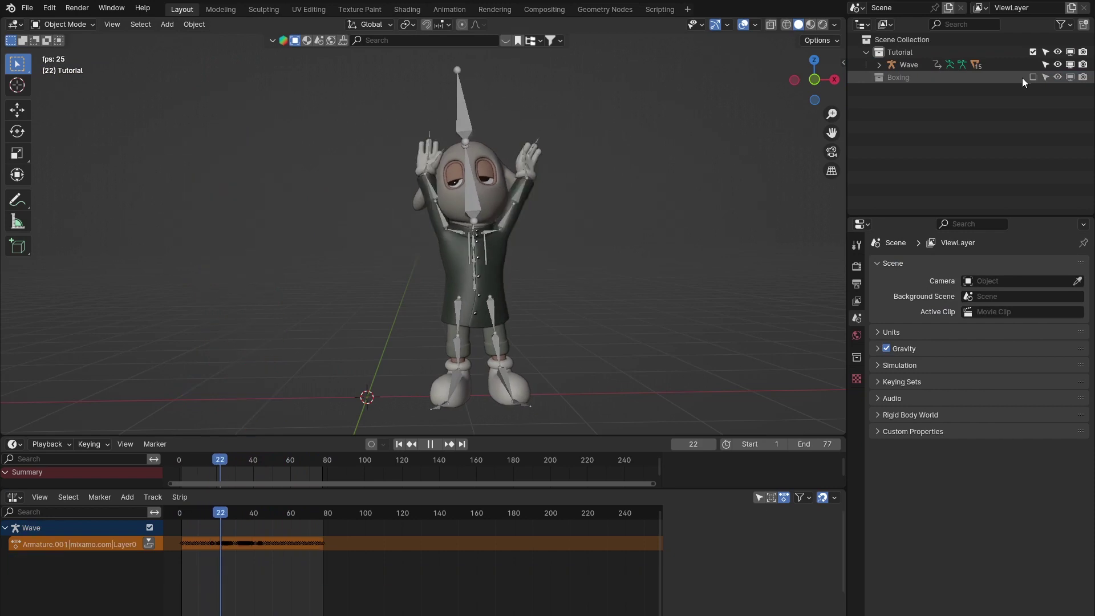
- Select and deselect the Wave armature, and set the playback end frame to 192
{"action": "left_click", "coordinate": [479, 215]}
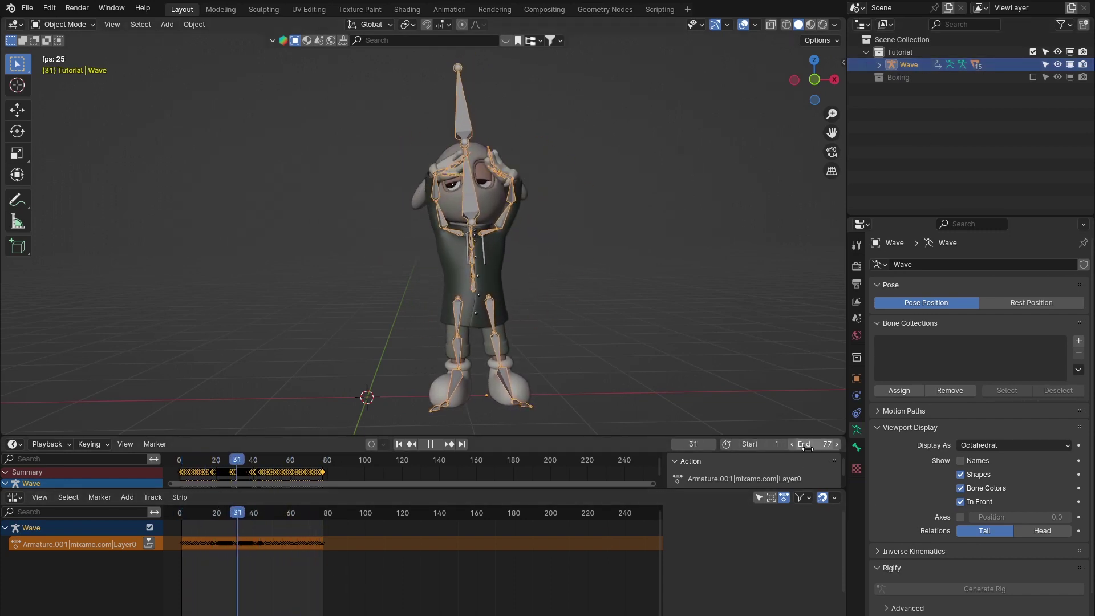
{"action": "left_click", "coordinate": [748, 317]}
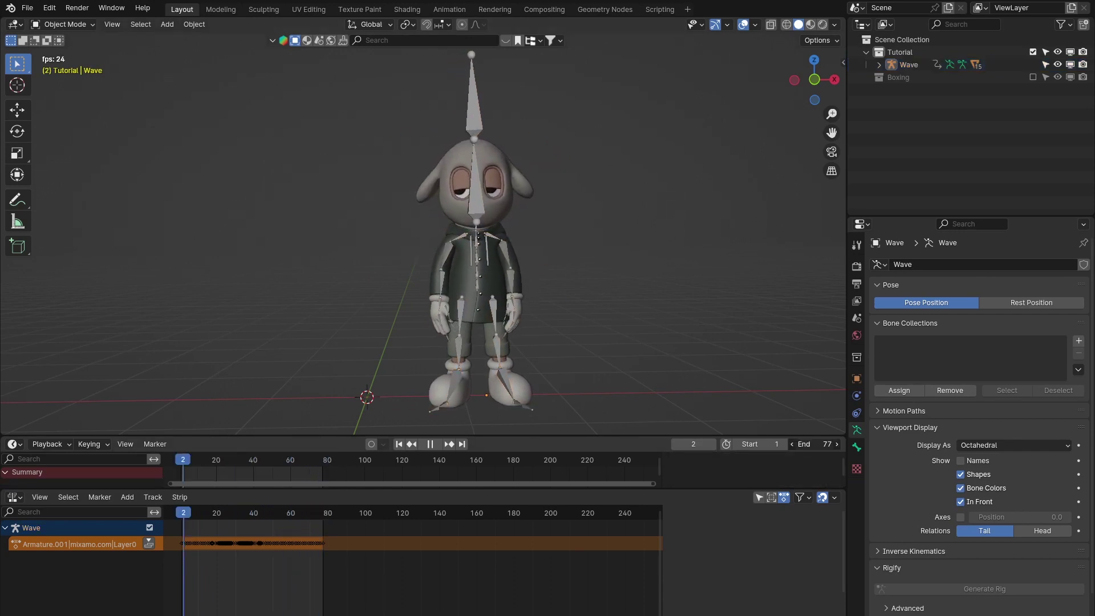
{"action": "left_click", "coordinate": [806, 449]}
{"action": "type", "text": "192"}
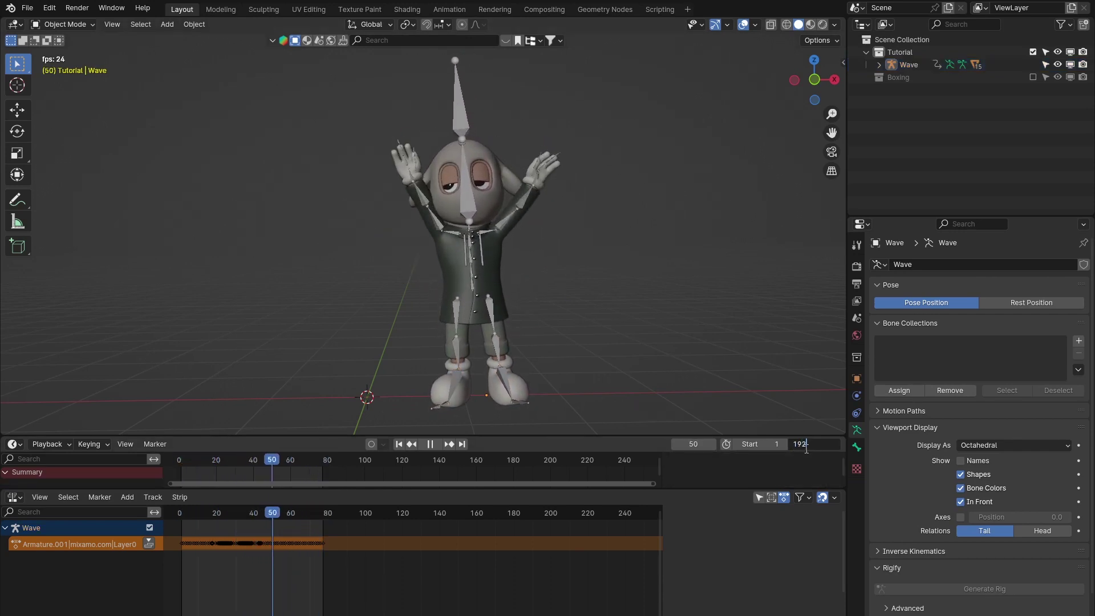
{"action": "key", "text": "Return"}
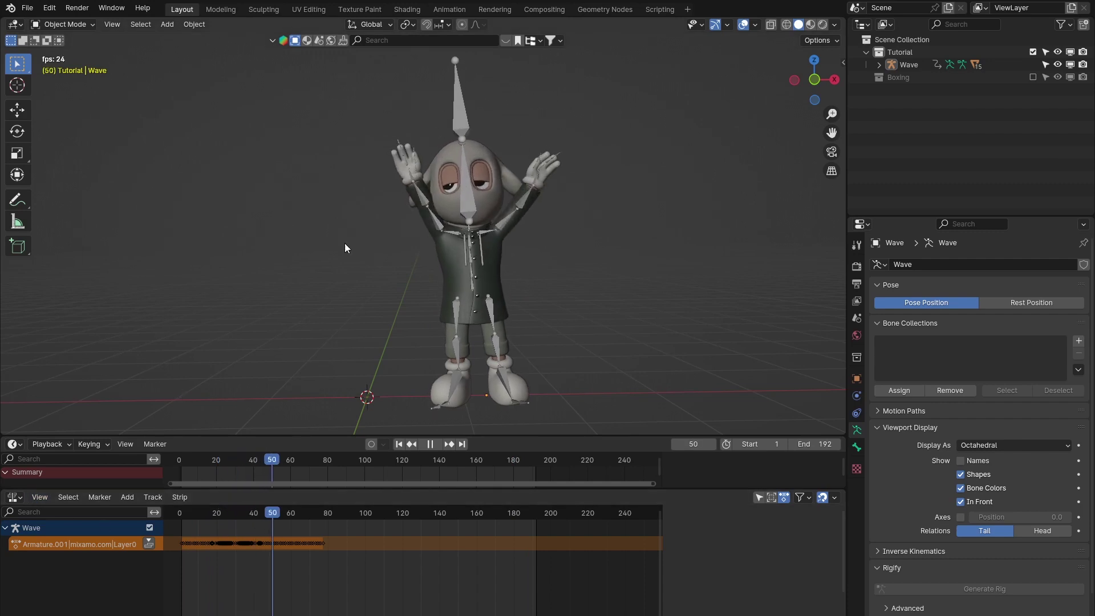
- Switch both the Timeline and Nonlinear Animation areas to 3D Viewports, and stop the playback
{"action": "left_click", "coordinate": [14, 444]}
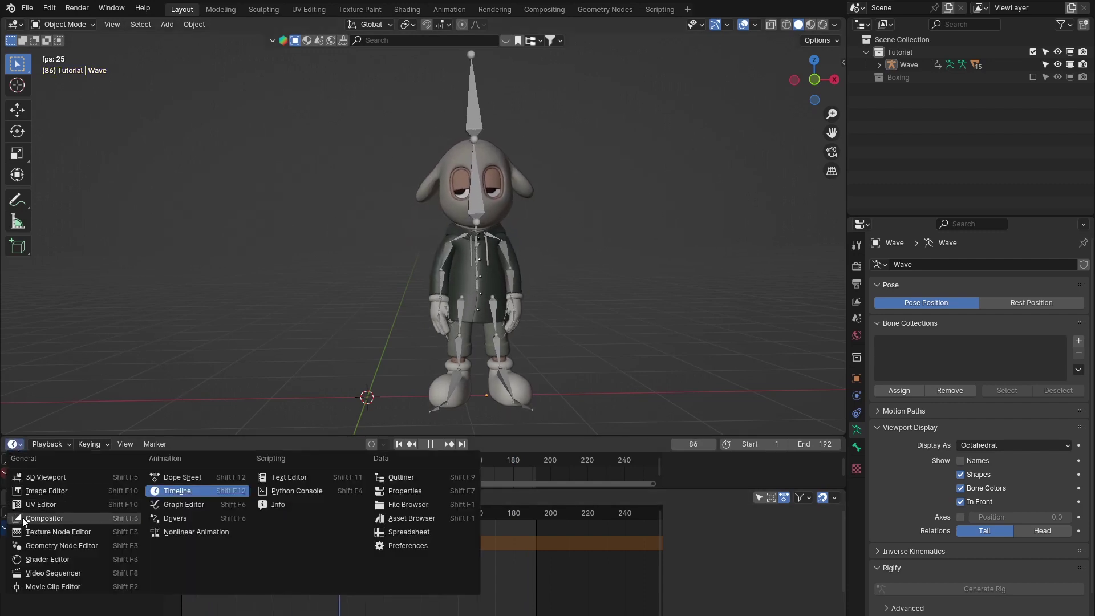
{"action": "left_click", "coordinate": [35, 478]}
{"action": "left_click", "coordinate": [14, 496]}
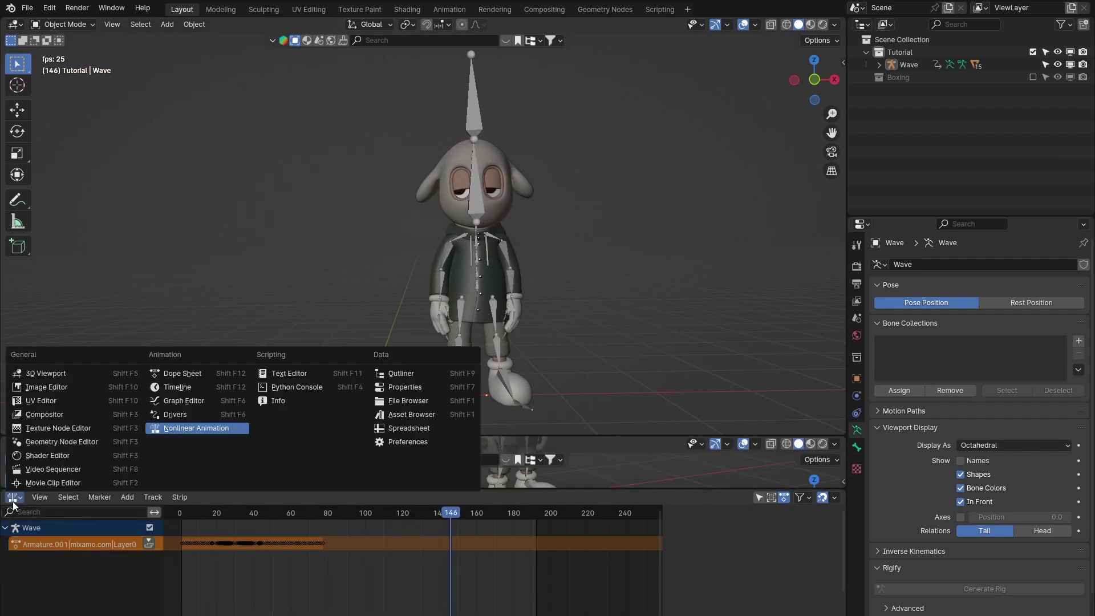
{"action": "left_click", "coordinate": [45, 373]}
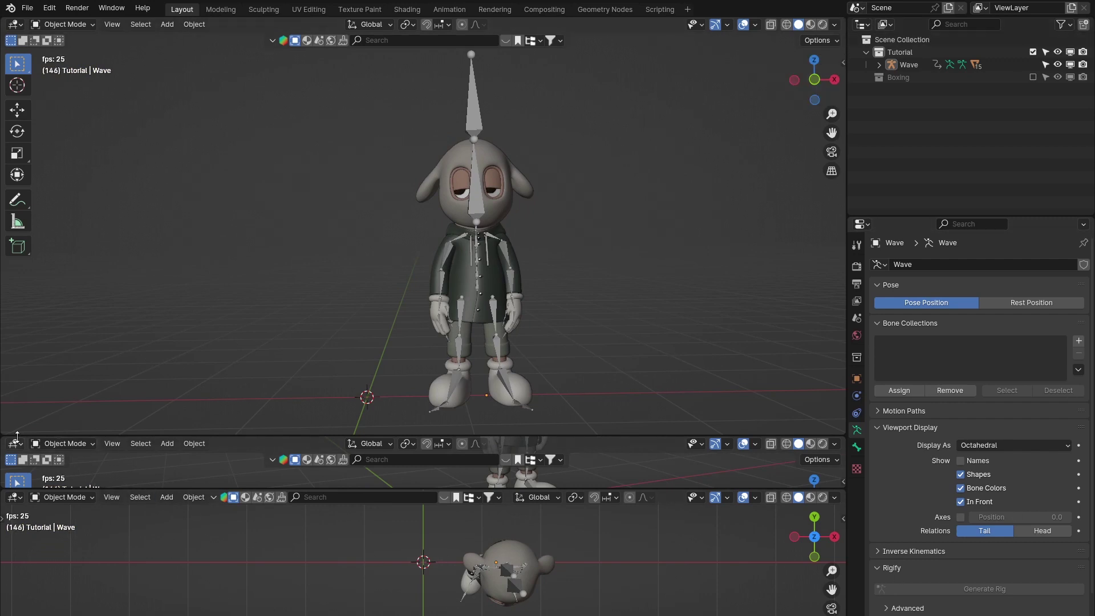
{"action": "key", "text": "space"}
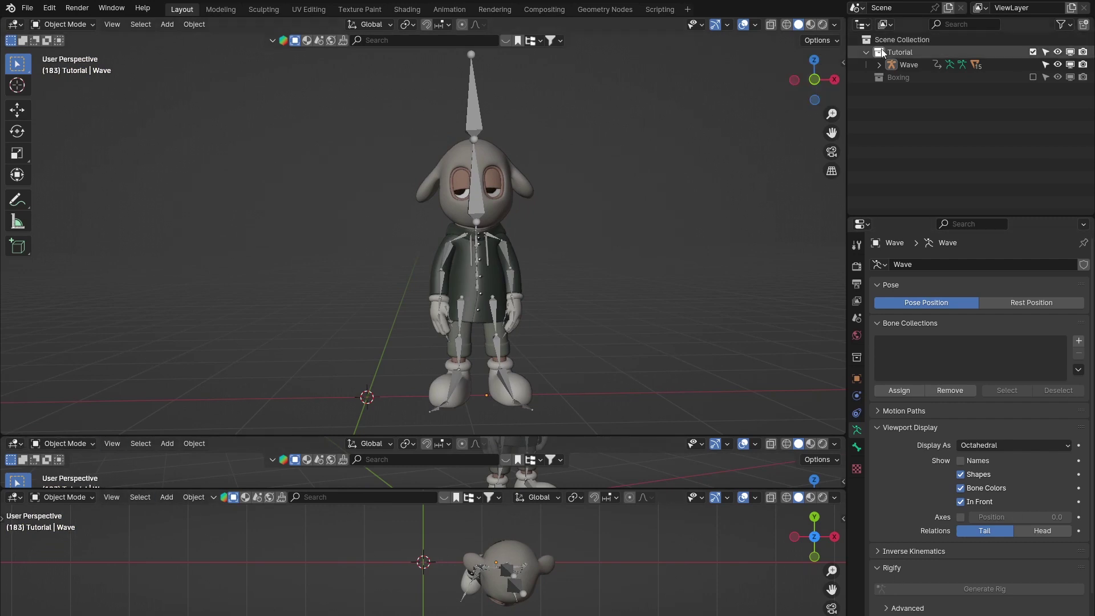
- Turn the narrow area below the main viewport back into a Timeline and make it taller
{"action": "left_click", "coordinate": [20, 446]}
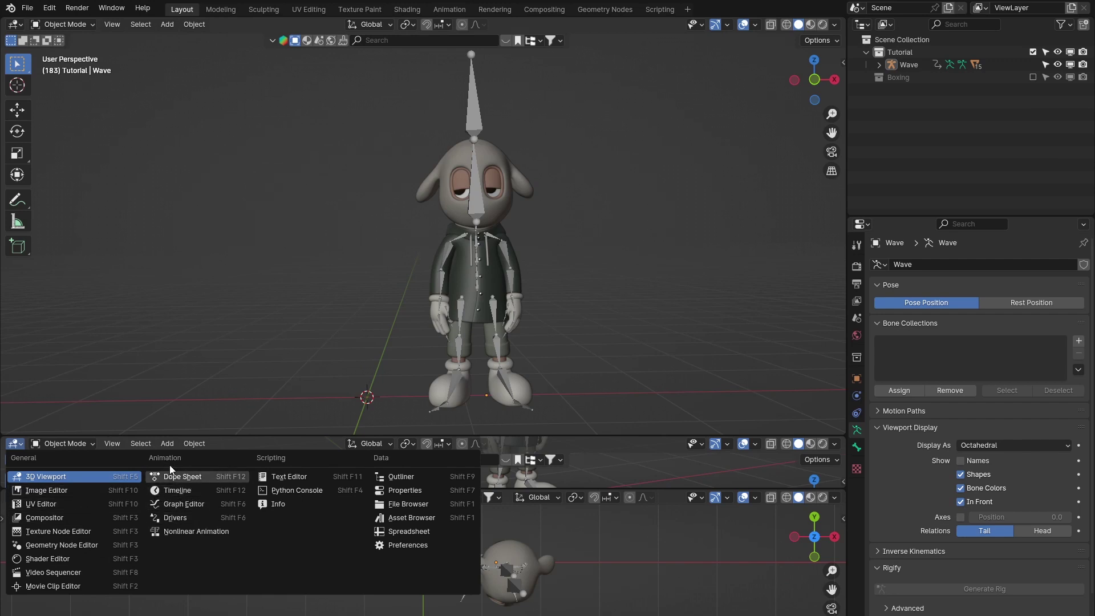
{"action": "left_click", "coordinate": [188, 490]}
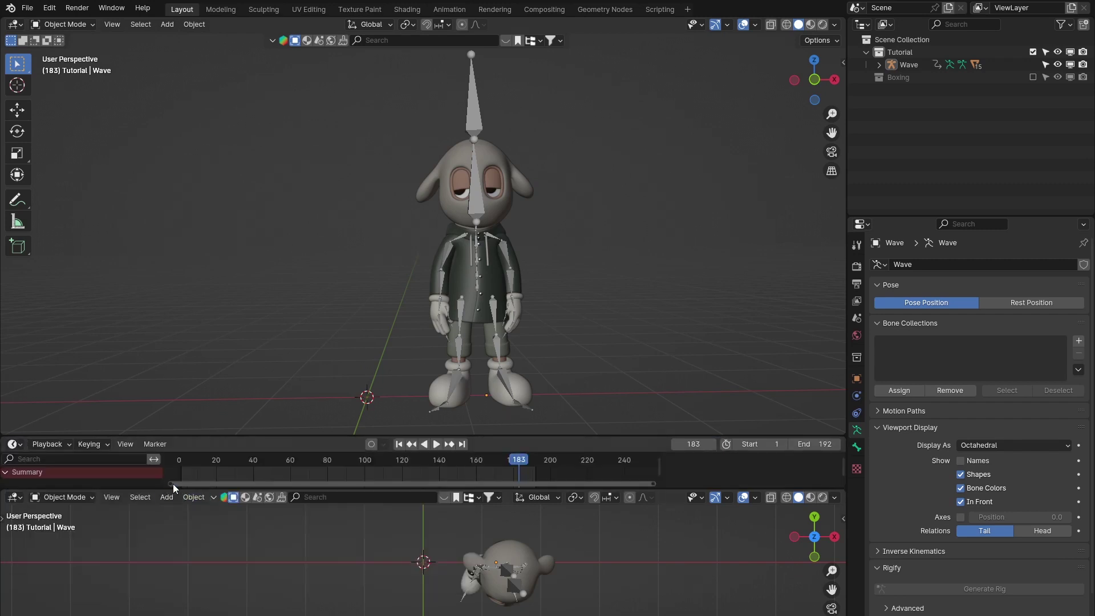
{"action": "left_click_drag", "start_coordinate": [320, 489], "coordinate": [336, 573]}
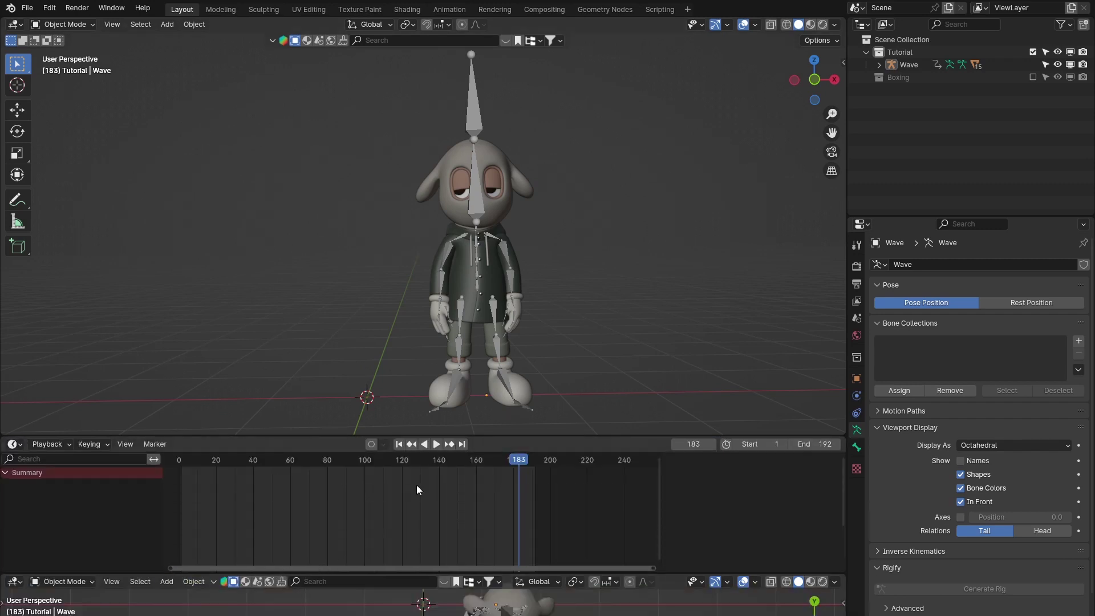
- Move the playhead back to the start and play the Wave animation from the first frame
{"action": "left_click_drag", "start_coordinate": [365, 460], "coordinate": [172, 457]}
{"action": "key", "text": "space"}
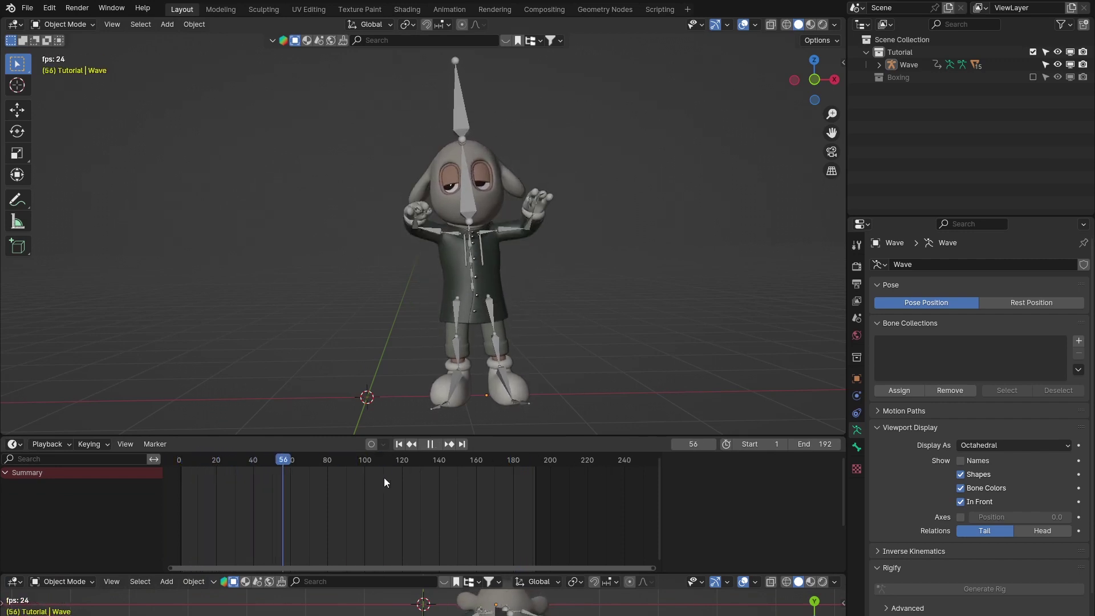
{"action": "left_click", "coordinate": [399, 444]}
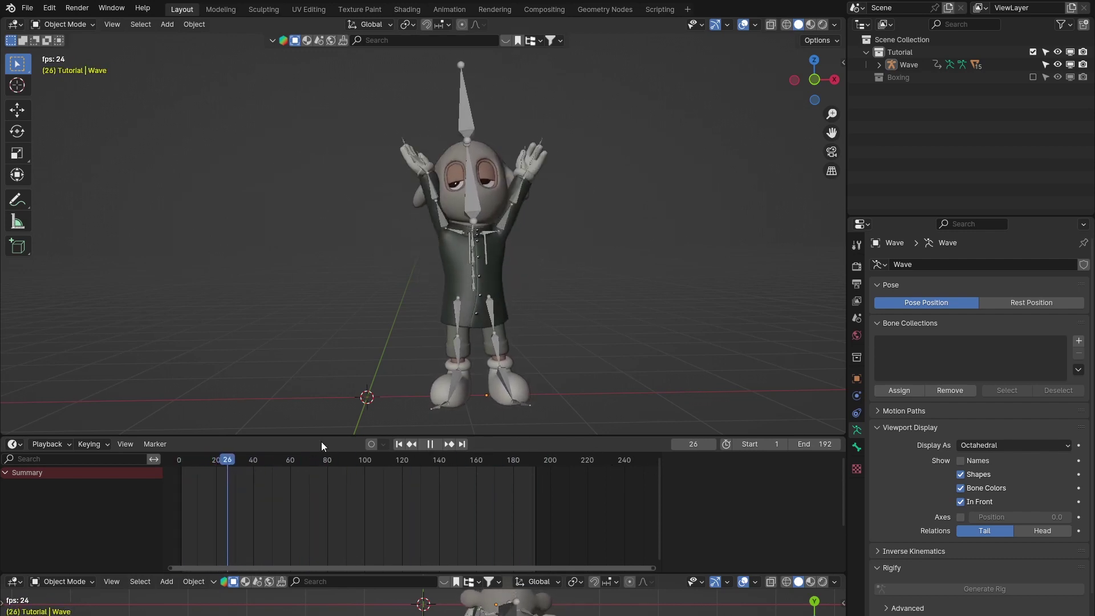
- Examine the scene's render and output properties, including the frame rate and frame range, ending on the render properties
{"action": "left_click", "coordinate": [860, 265]}
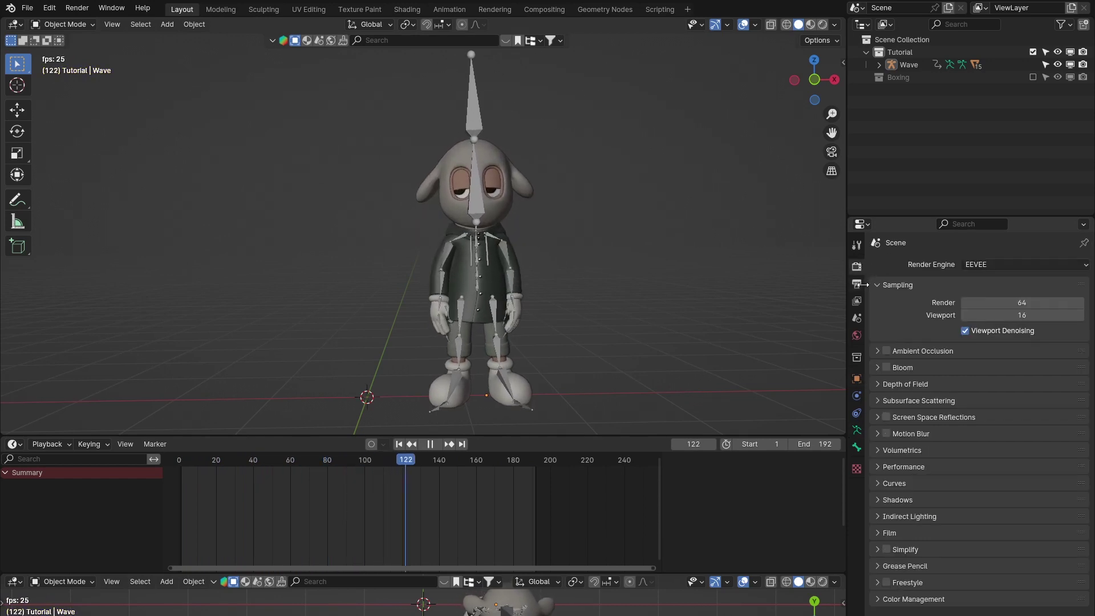
{"action": "left_click", "coordinate": [857, 284]}
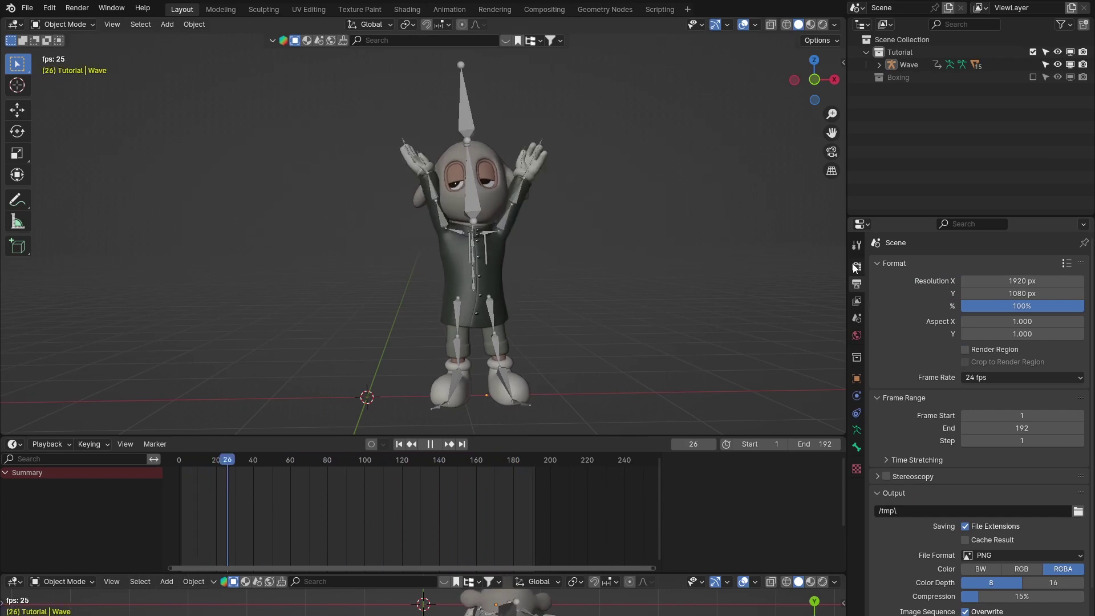
{"action": "scroll", "coordinate": [911, 346], "scroll_direction": "down", "scroll_amount": 2}
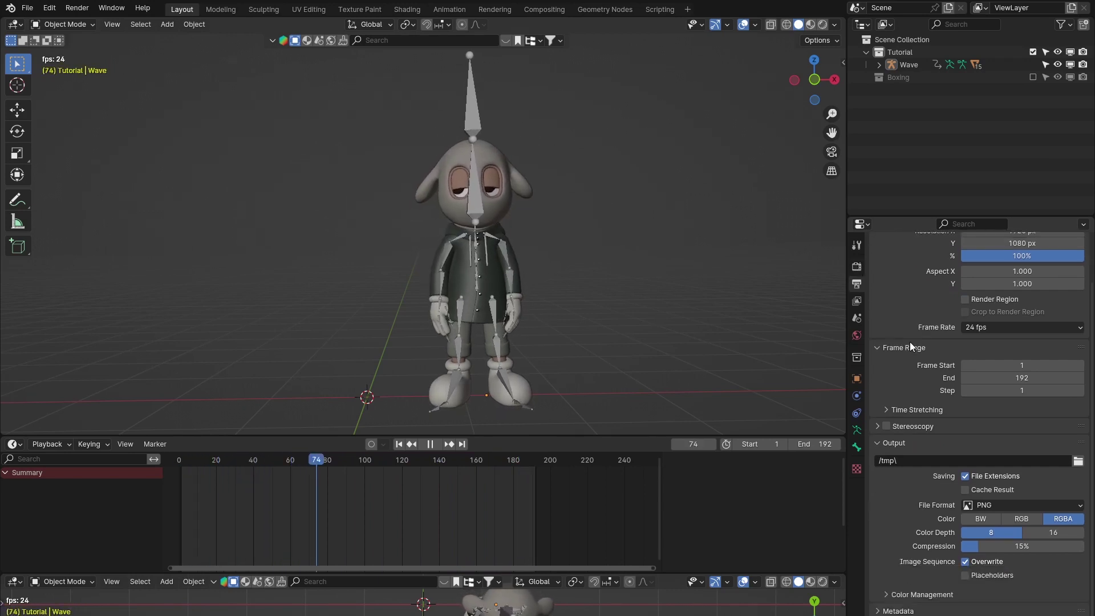
{"action": "scroll", "coordinate": [909, 341], "scroll_direction": "up", "scroll_amount": 2}
{"action": "left_click", "coordinate": [856, 266]}
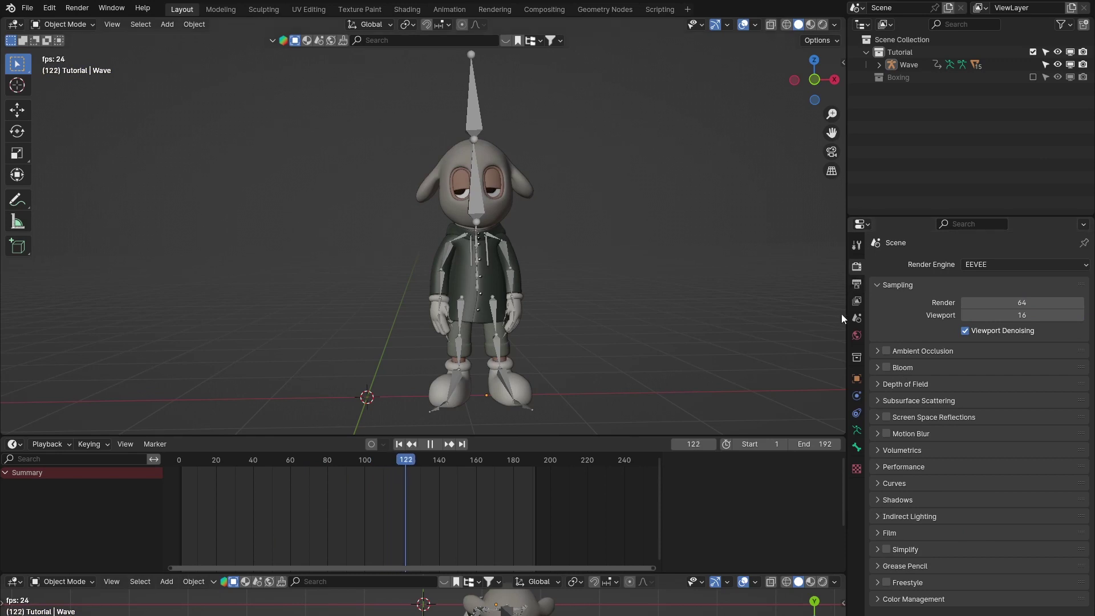
- Scrub through the Wave animation along the Timeline, and stop its playback
{"action": "left_click_drag", "start_coordinate": [241, 460], "coordinate": [650, 464]}
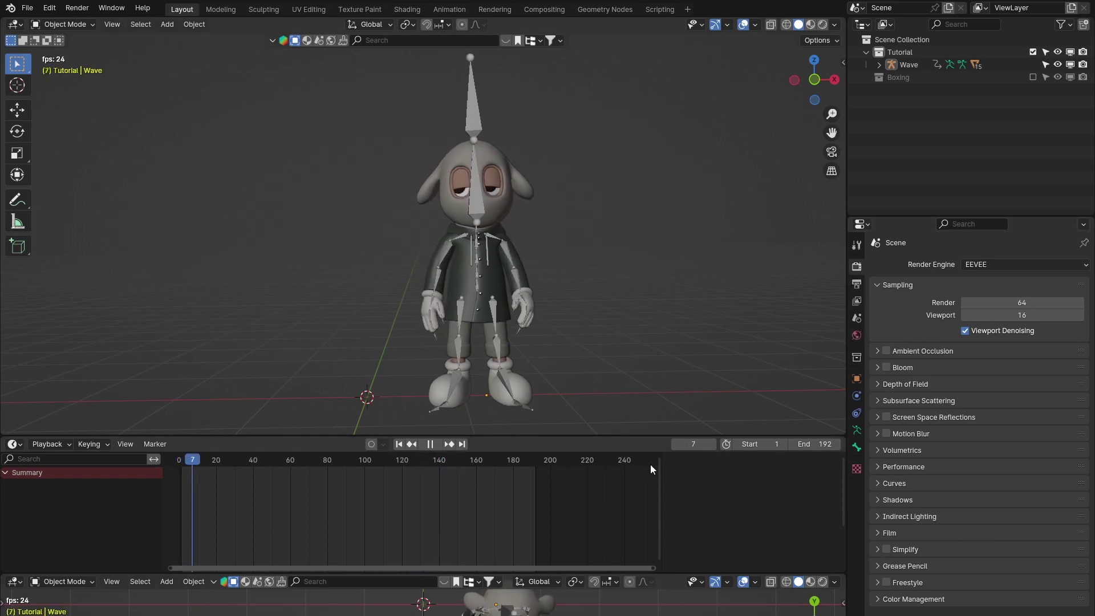
{"action": "key", "text": "space"}
{"action": "key", "text": "shift+ctrl+space"}
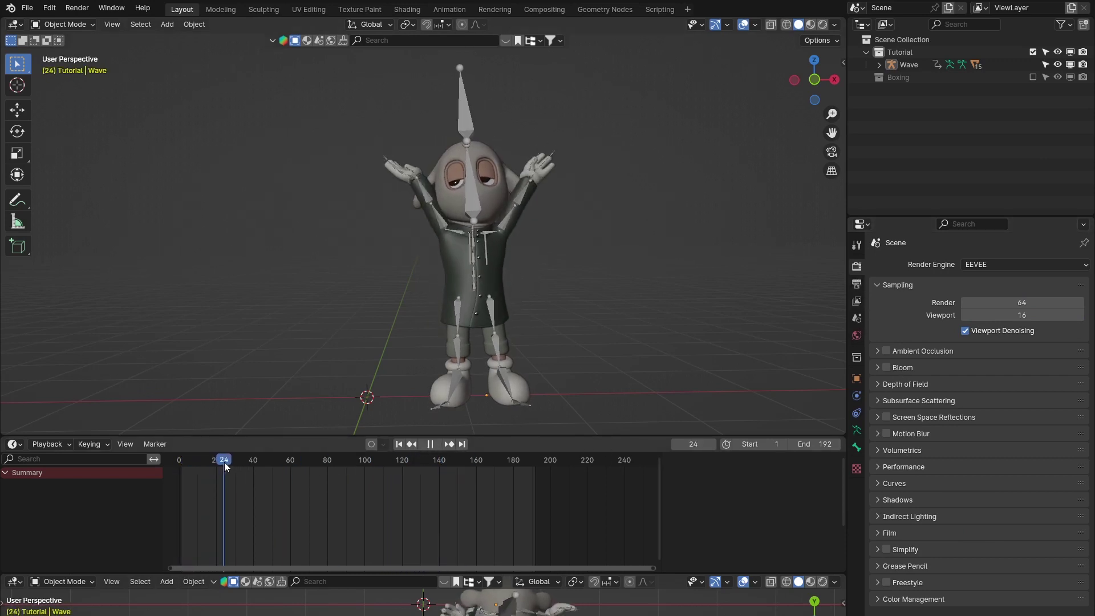
{"action": "left_click_drag", "start_coordinate": [224, 462], "coordinate": [402, 467]}
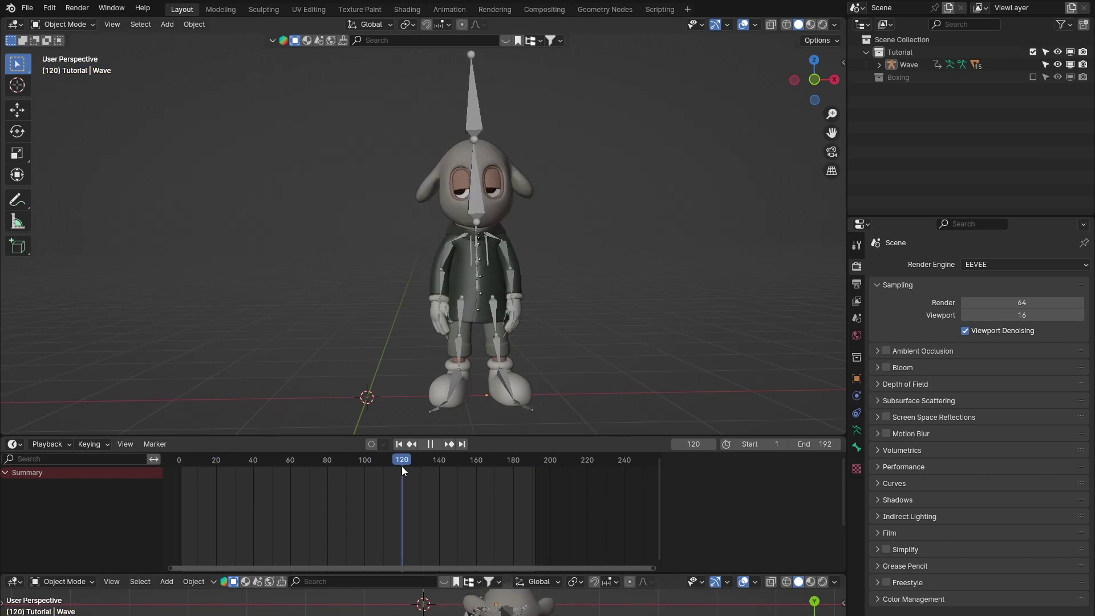
{"action": "left_click", "coordinate": [531, 460]}
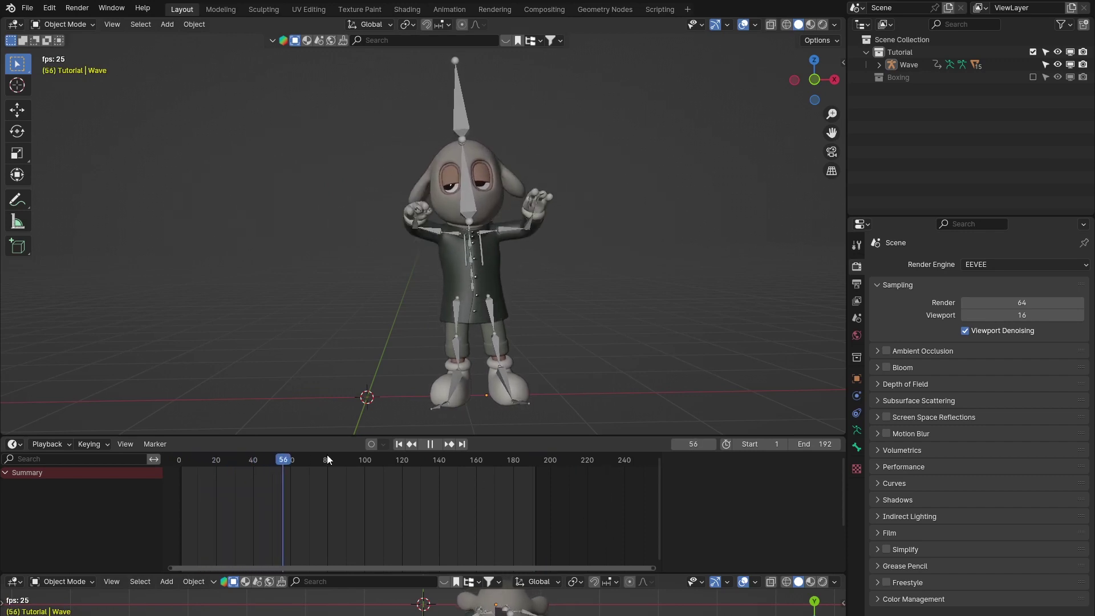
{"action": "key", "text": "space"}
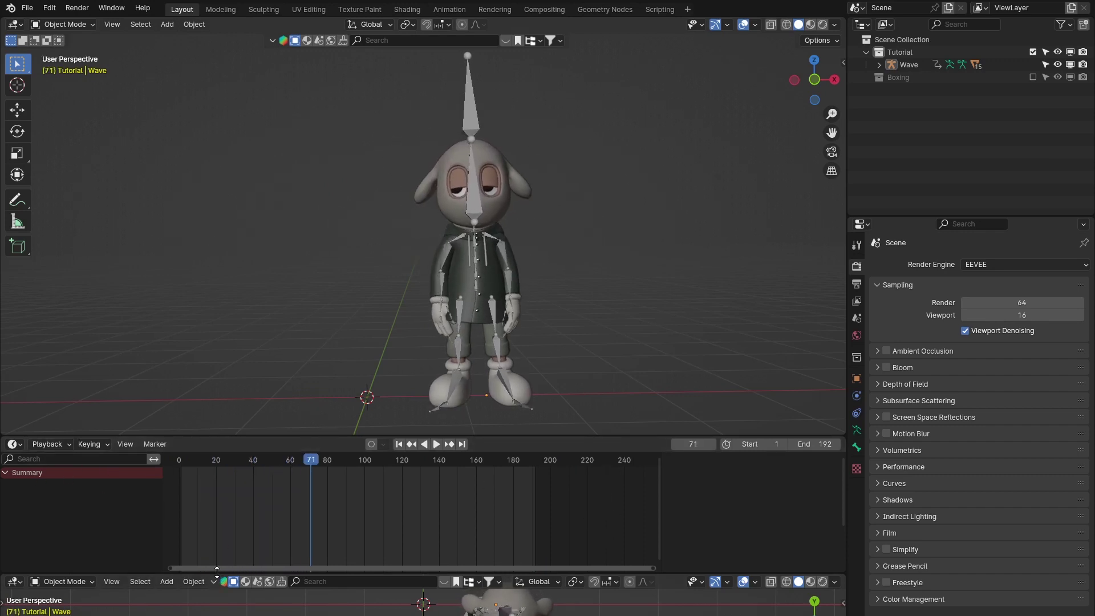
- Shrink the Timeline area and change the area below it to the Nonlinear Animation editor, with the playhead at frame 0
{"action": "left_click_drag", "start_coordinate": [216, 570], "coordinate": [203, 493]}
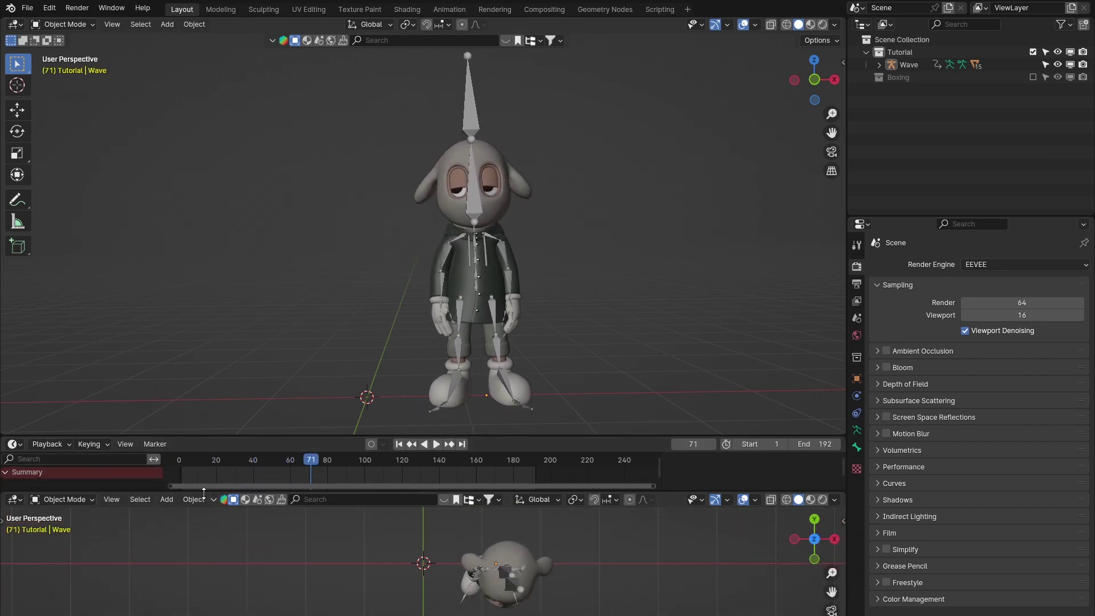
{"action": "left_click", "coordinate": [14, 499]}
{"action": "left_click", "coordinate": [14, 499]}
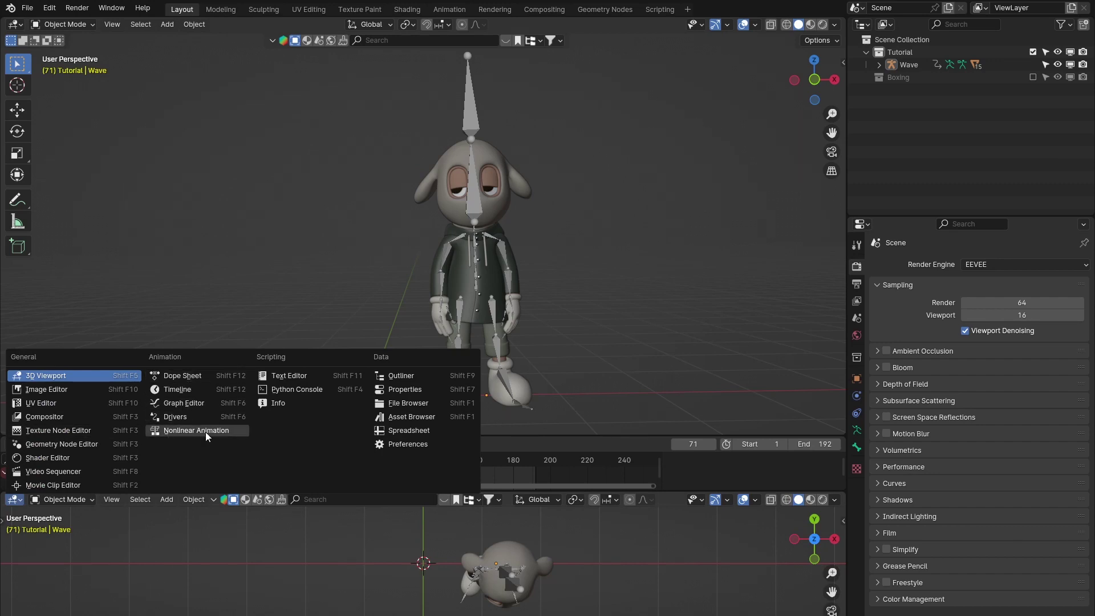
{"action": "left_click", "coordinate": [177, 432]}
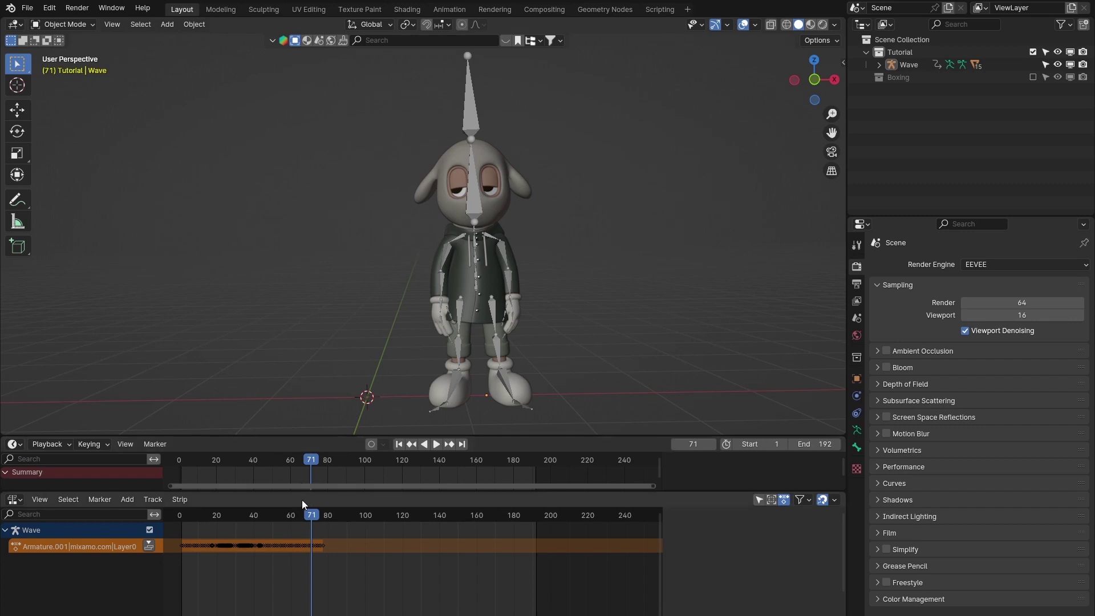
{"action": "left_click_drag", "start_coordinate": [309, 515], "coordinate": [172, 519]}
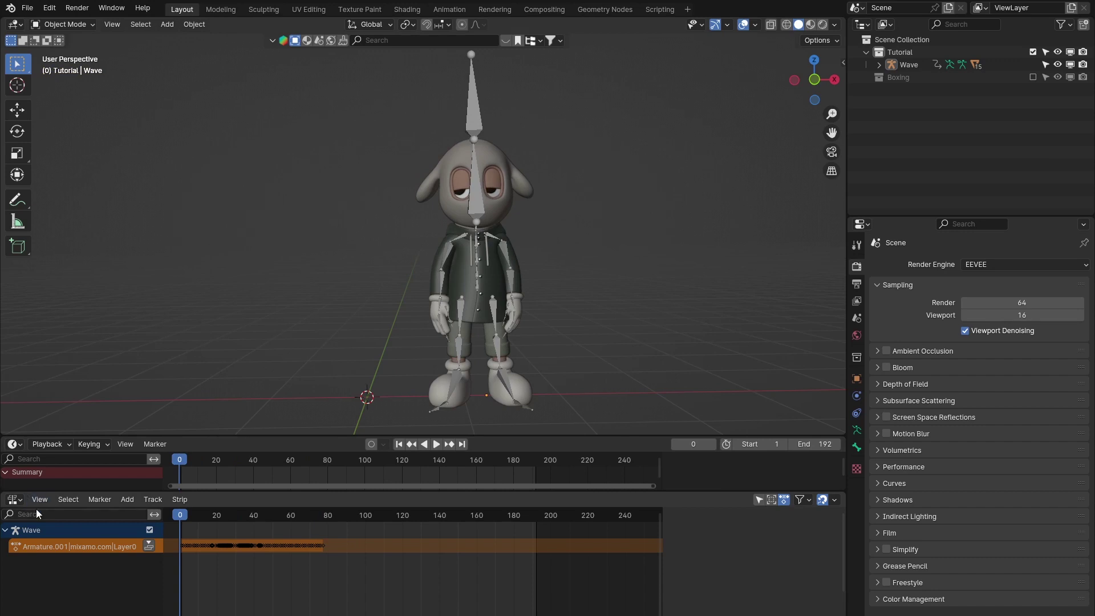
- Play the Wave animation and select the Wave armature in the viewport while playback runs
{"action": "key", "text": "space"}
{"action": "key", "text": "space"}
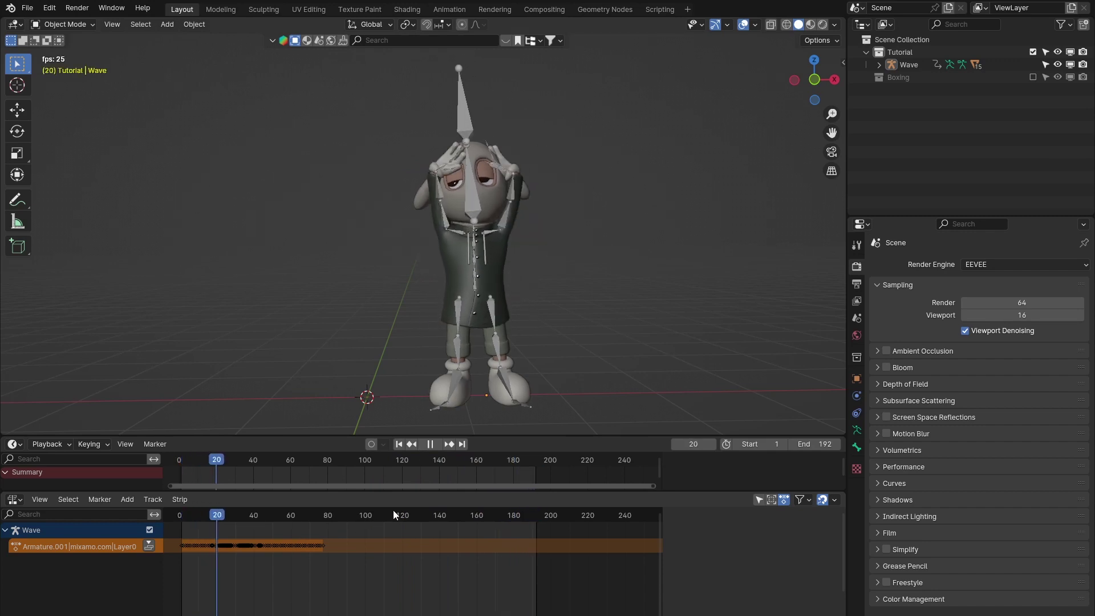
{"action": "left_click", "coordinate": [599, 513]}
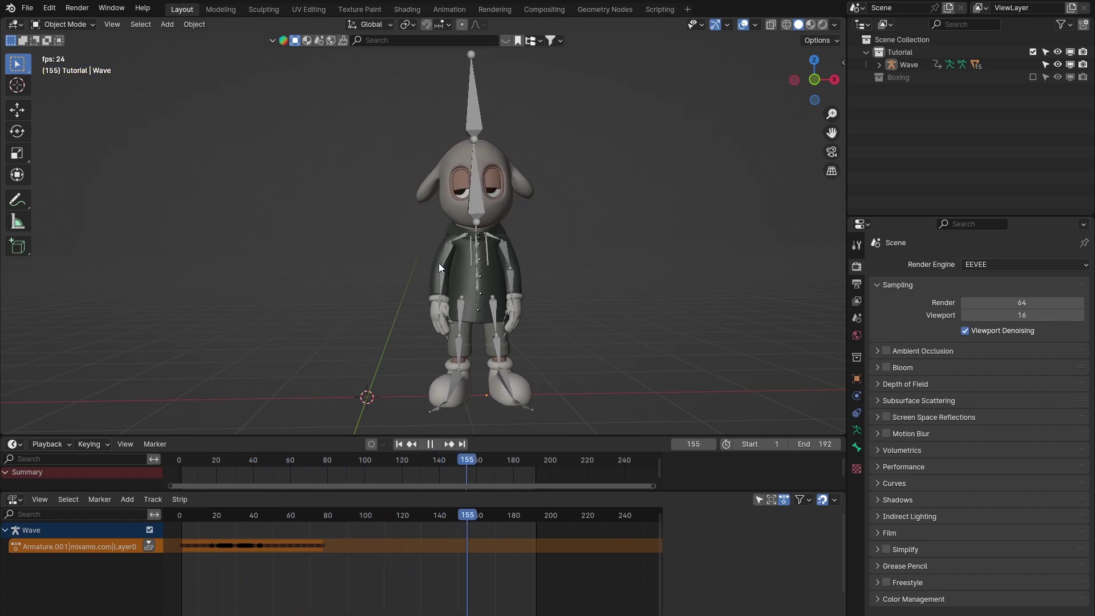
{"action": "middle_click_drag", "start_coordinate": [439, 262], "coordinate": [354, 217]}
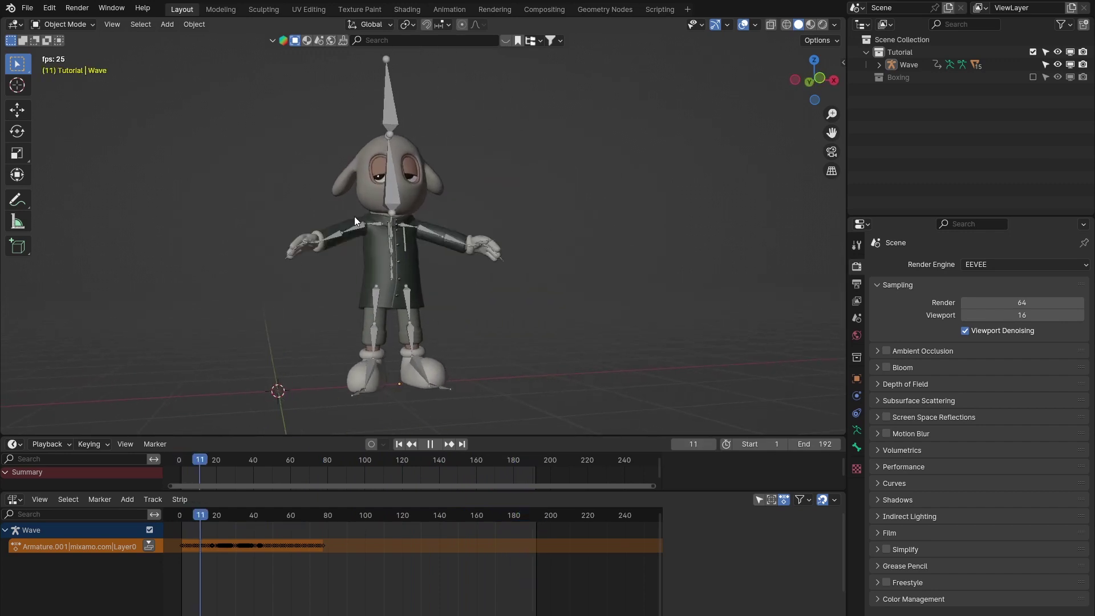
{"action": "left_click", "coordinate": [385, 189]}
{"action": "middle_click_drag", "start_coordinate": [379, 340], "coordinate": [336, 296], "text": "shift"}
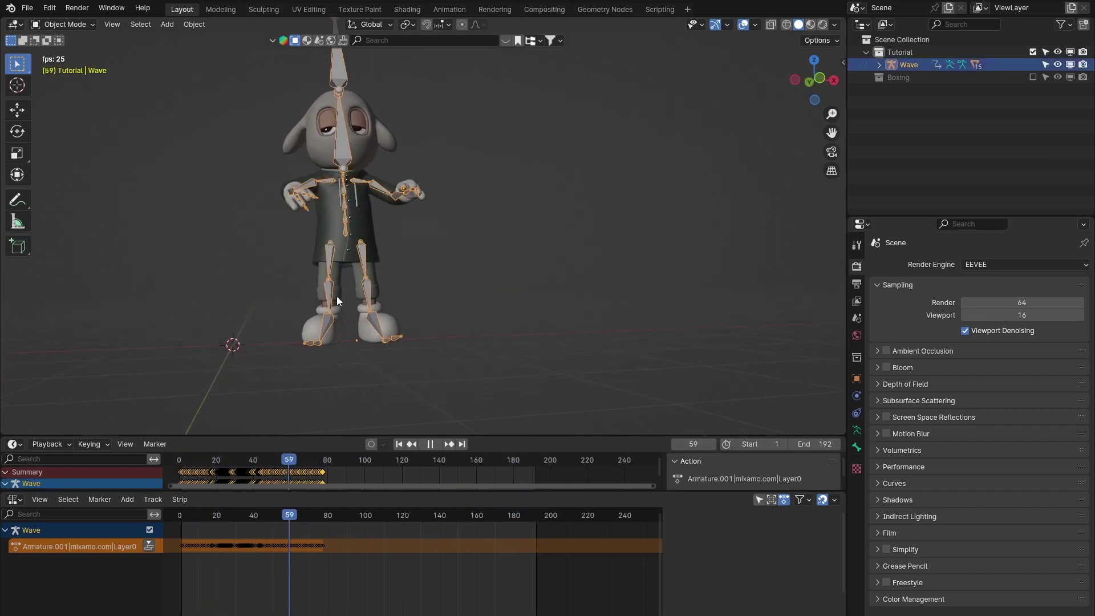
- Reselect the Wave armature and enlarge the Timeline area to show its bone channels from the Hips to the LeftArm
{"action": "mouse_move", "coordinate": [347, 435]}
{"action": "left_mouse_down"}
{"action": "mouse_move", "coordinate": [367, 384]}
{"action": "mouse_move", "coordinate": [362, 422]}
{"action": "left_mouse_up"}
{"action": "left_click", "coordinate": [433, 261]}
{"action": "left_click", "coordinate": [354, 141]}
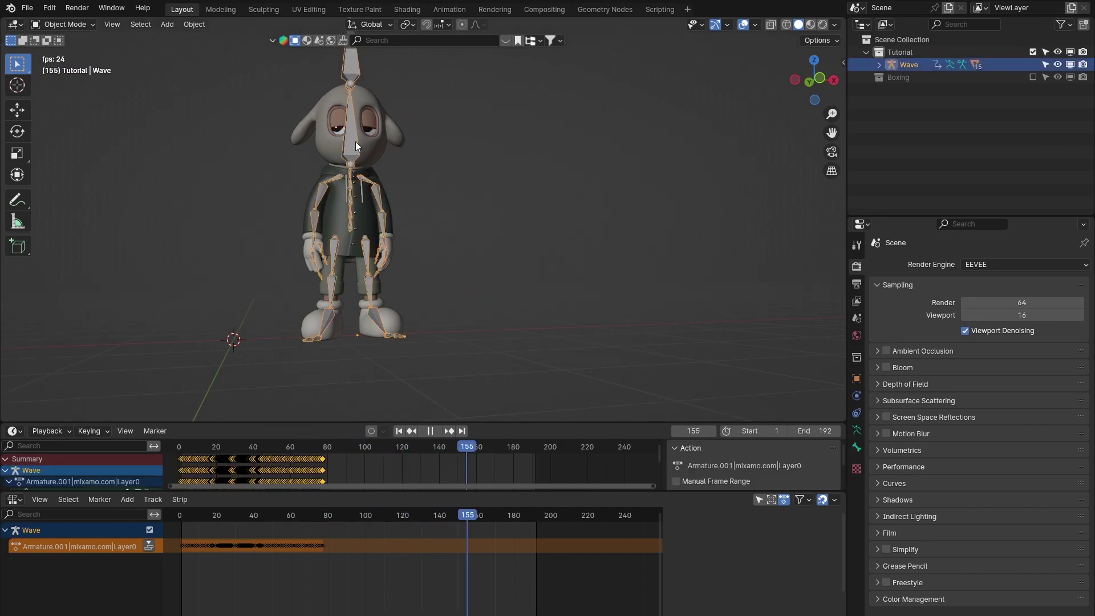
{"action": "middle_click_drag", "start_coordinate": [473, 191], "coordinate": [467, 201]}
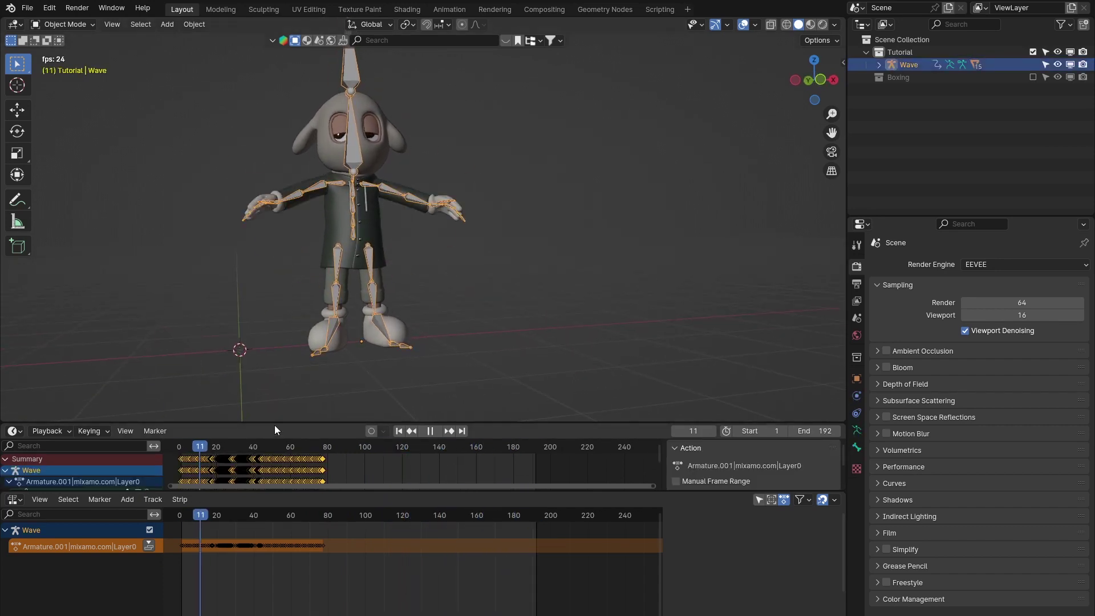
{"action": "left_click_drag", "start_coordinate": [275, 426], "coordinate": [234, 347]}
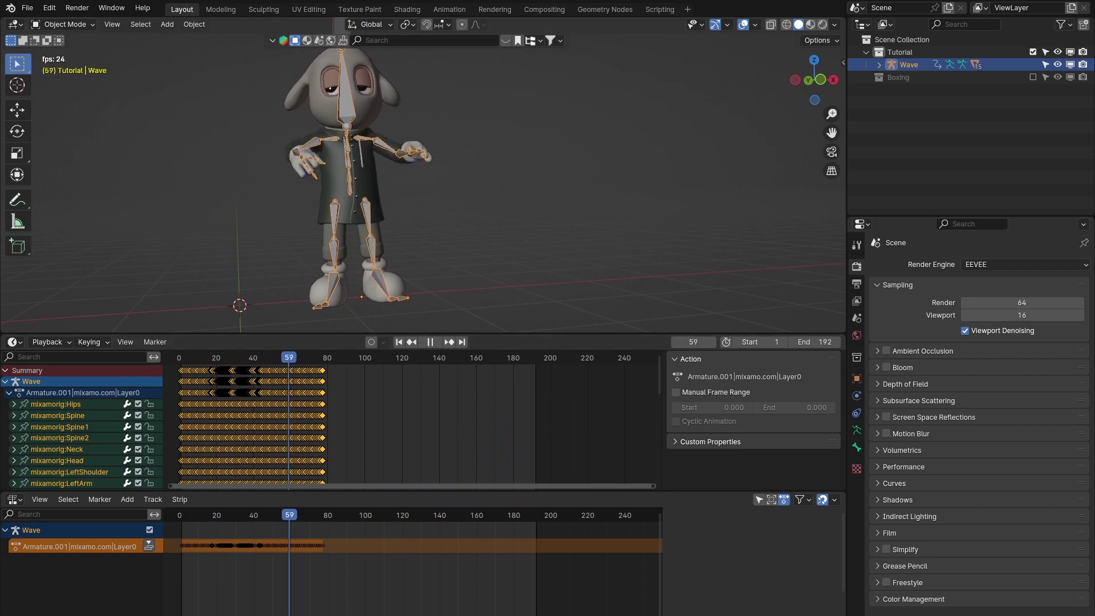
- Look through the mixamorig bone channels in the Timeline, and collapse the action's bone list and the Wave channel
{"action": "scroll", "coordinate": [44, 452], "scroll_direction": "down", "scroll_amount": 6}
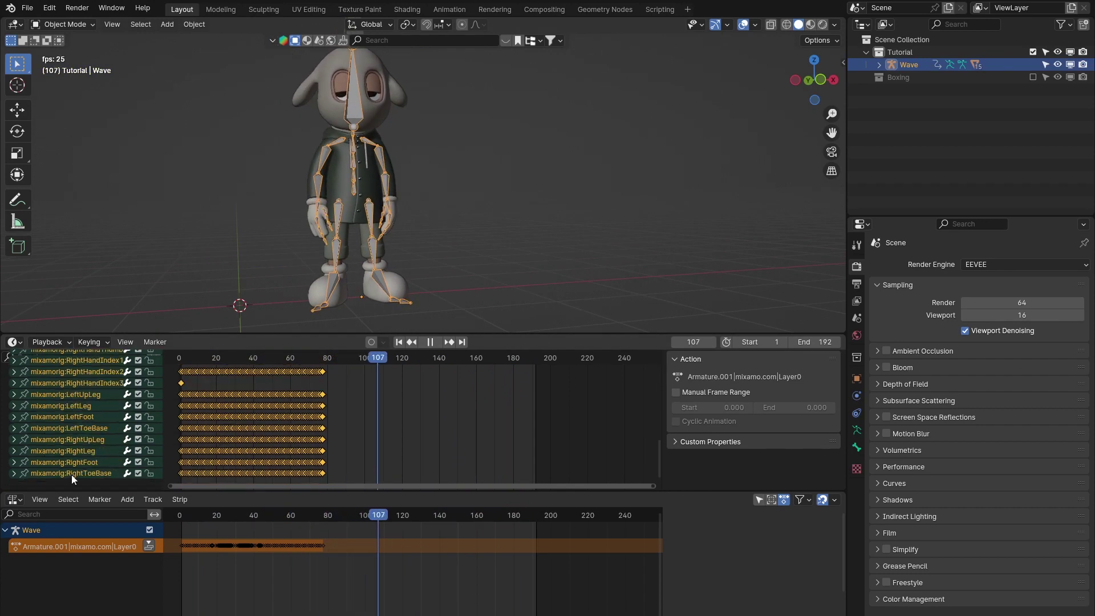
{"action": "scroll", "coordinate": [83, 440], "scroll_direction": "down", "scroll_amount": 3}
{"action": "scroll", "coordinate": [85, 431], "scroll_direction": "up", "scroll_amount": 5}
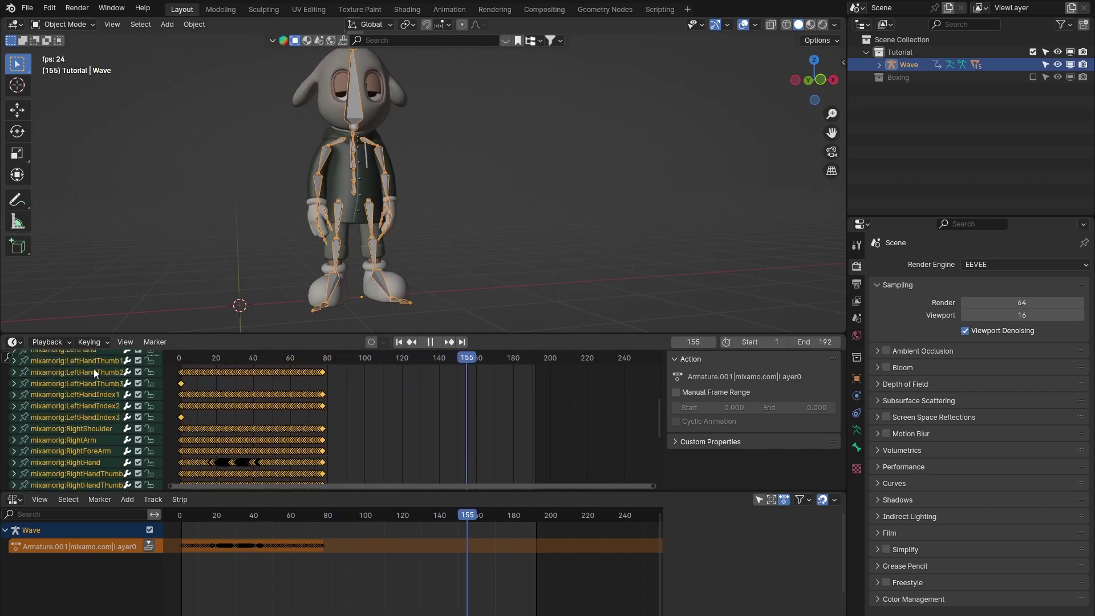
{"action": "scroll", "coordinate": [97, 462], "scroll_direction": "up", "scroll_amount": 4}
{"action": "scroll", "coordinate": [94, 456], "scroll_direction": "up", "scroll_amount": 1}
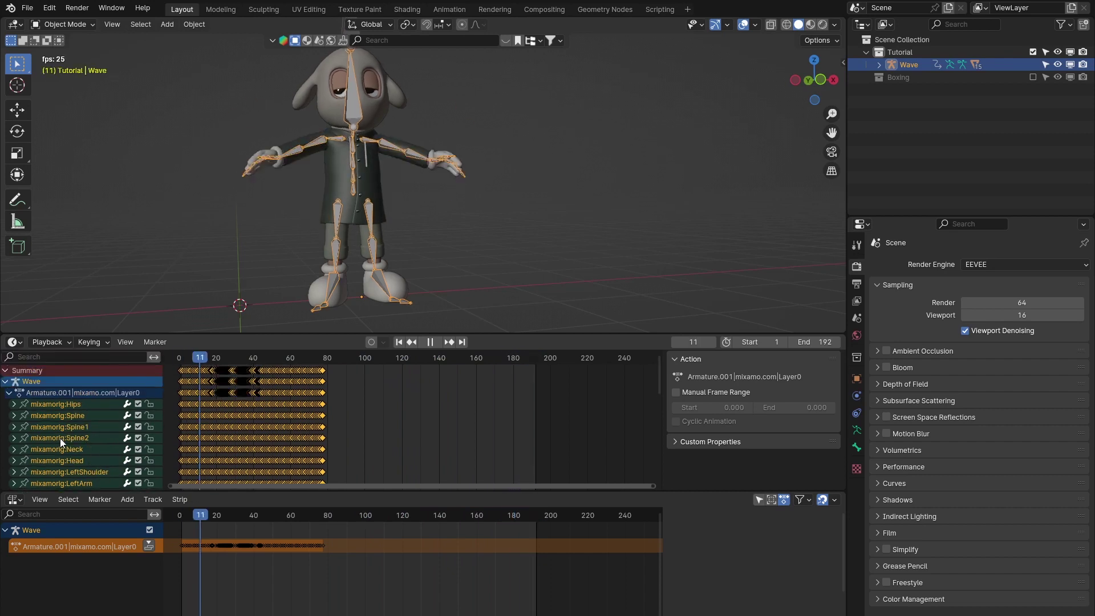
{"action": "left_click", "coordinate": [9, 392]}
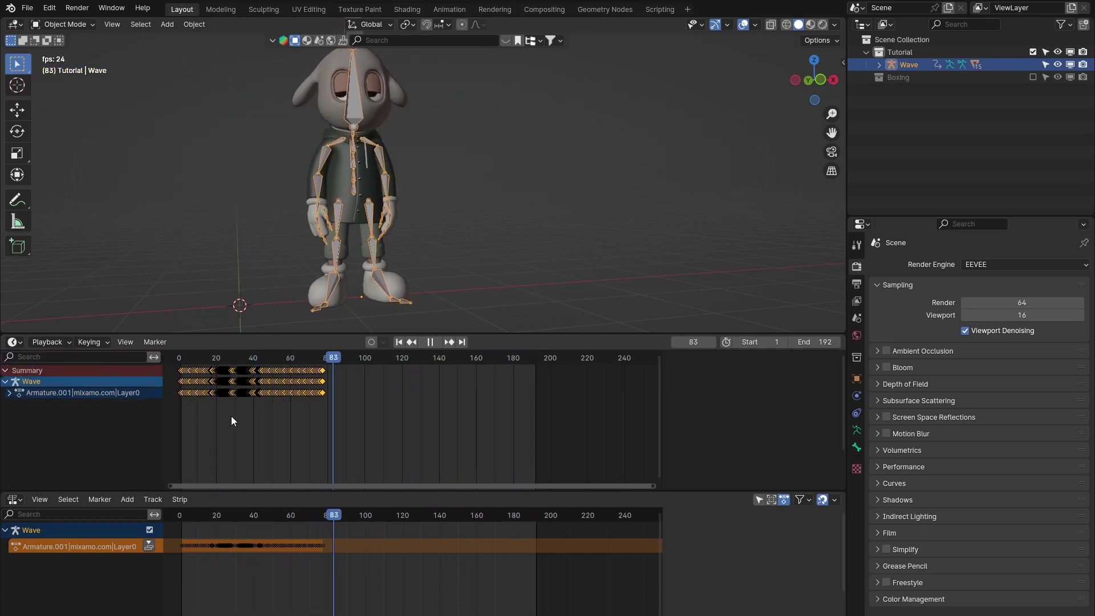
{"action": "left_click", "coordinate": [5, 393]}
{"action": "left_click", "coordinate": [8, 392]}
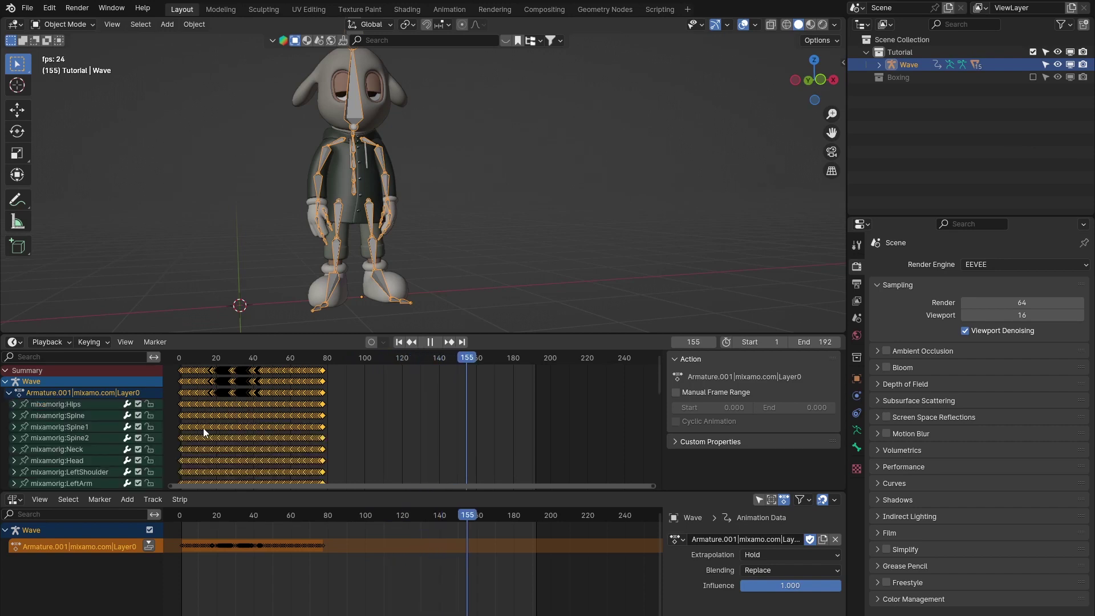
{"action": "left_click", "coordinate": [9, 392]}
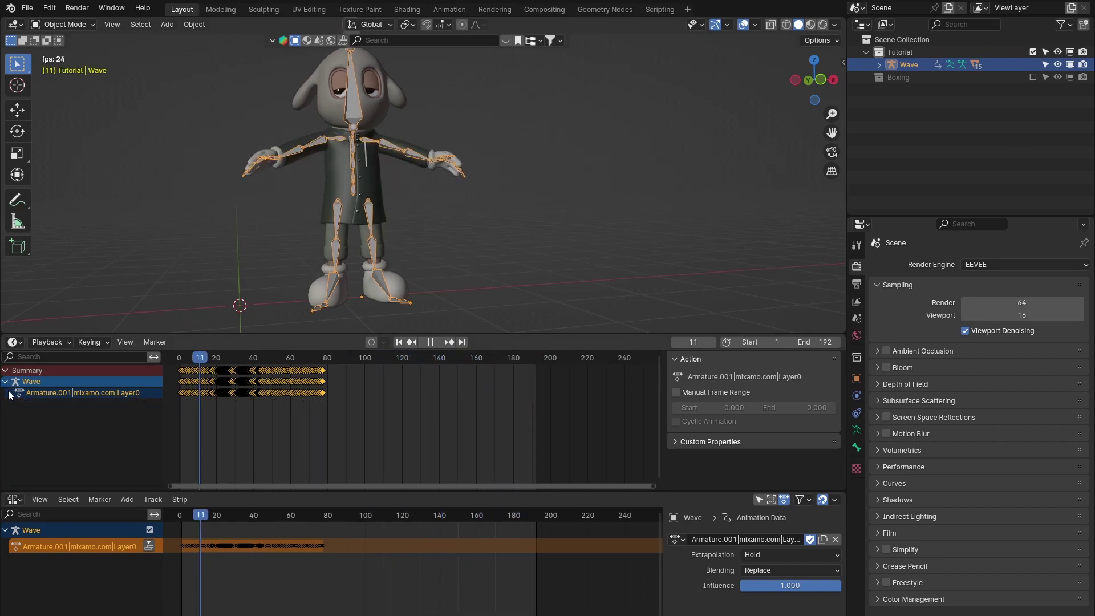
{"action": "left_click", "coordinate": [5, 381]}
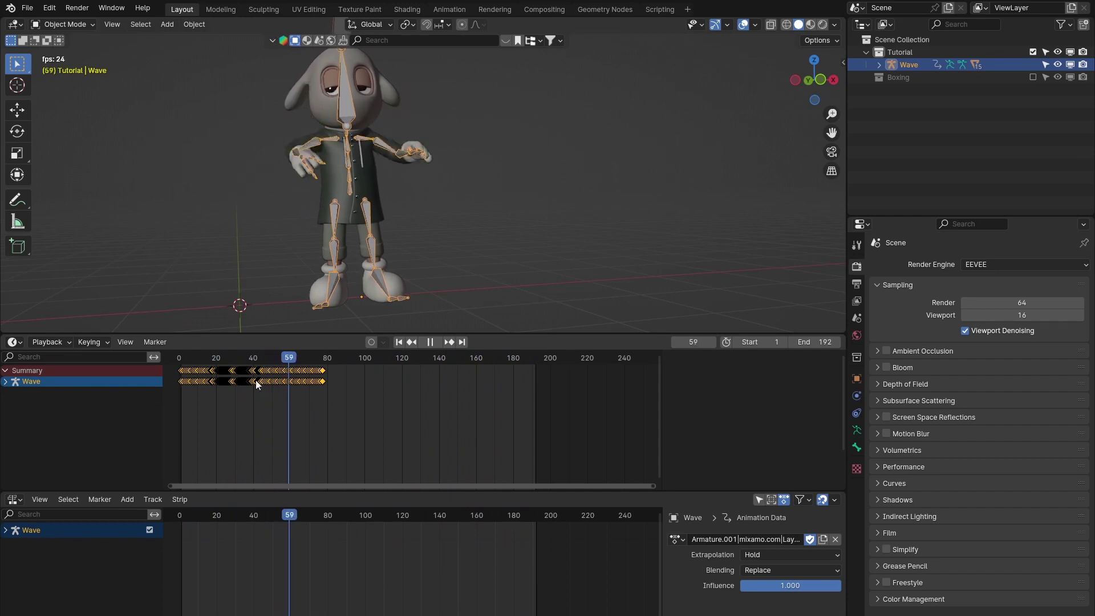
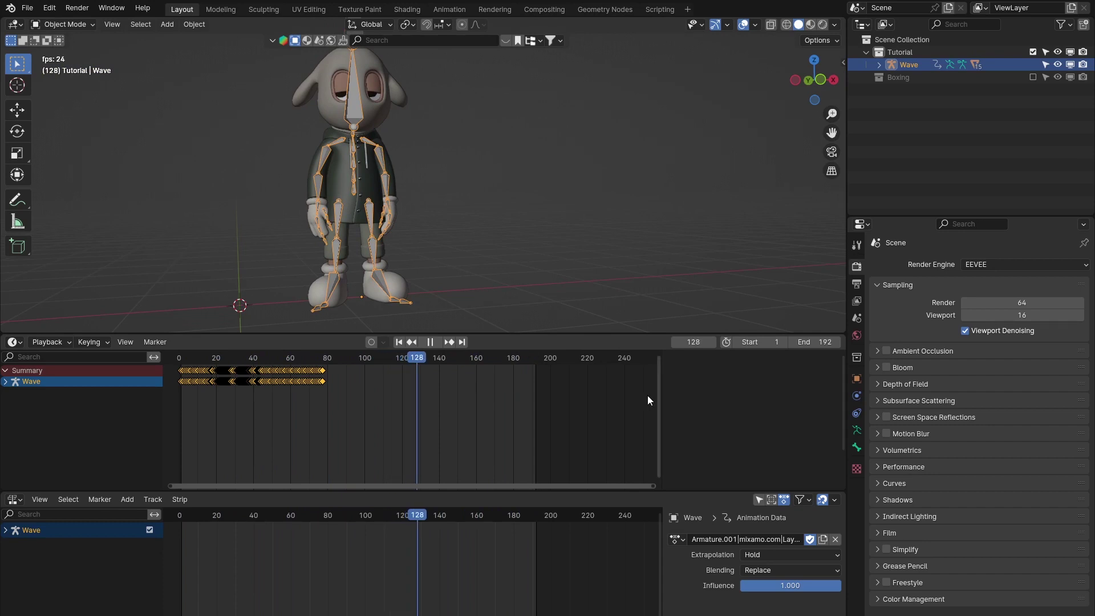
- Stop the playback with the playhead at frame 0, and shrink the Timeline area to enlarge the viewport
{"action": "left_click_drag", "start_coordinate": [331, 357], "coordinate": [626, 371]}
{"action": "key", "text": "space"}
{"action": "key", "text": "space"}
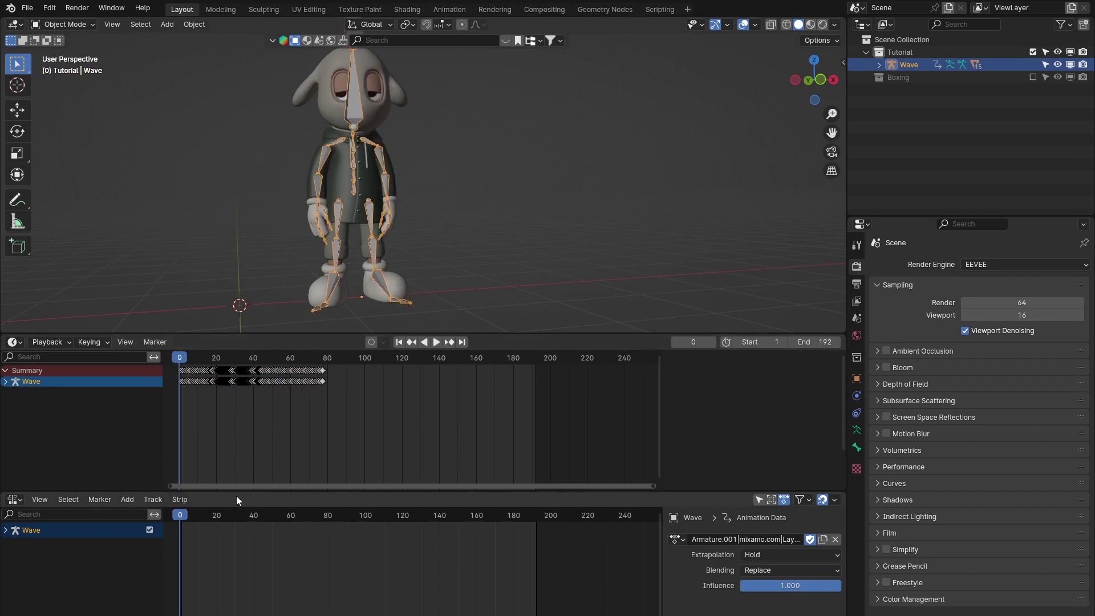
{"action": "left_click_drag", "start_coordinate": [262, 334], "coordinate": [249, 417]}
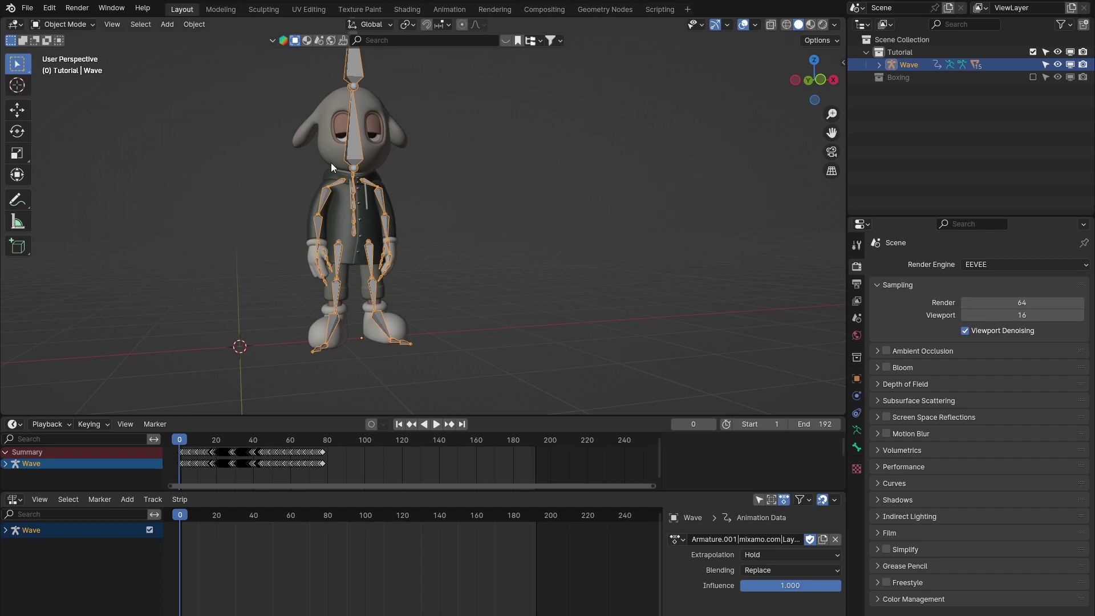
- Expand the Wave channel in the Nonlinear Animation editor and rename its action as Base Animation
{"action": "left_click", "coordinate": [4, 533]}
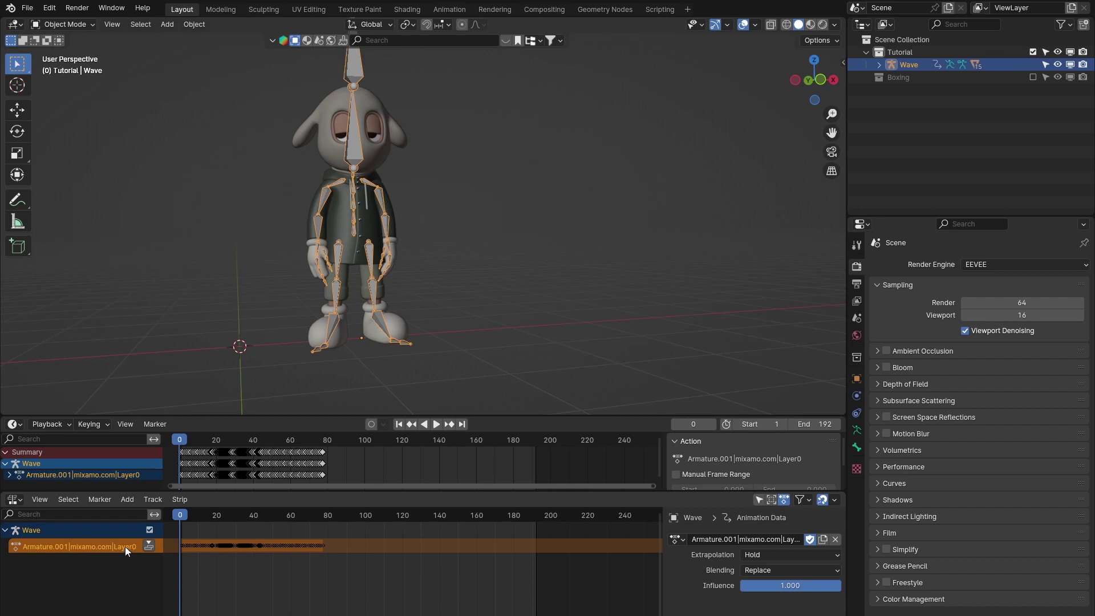
{"action": "double_click", "coordinate": [41, 546]}
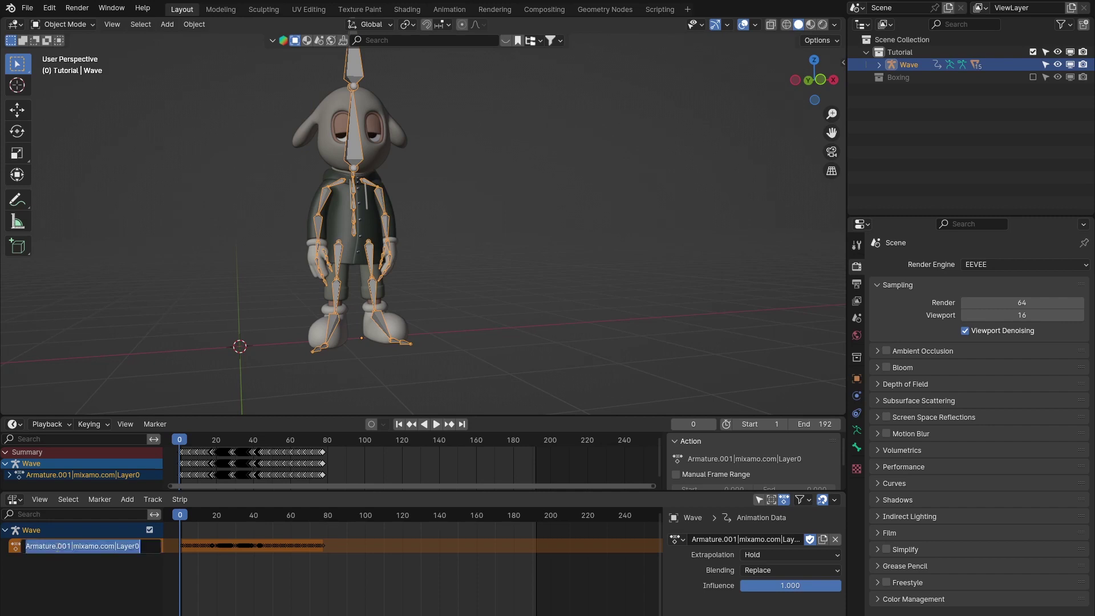
{"action": "left_click", "coordinate": [105, 556]}
{"action": "double_click", "coordinate": [63, 546]}
{"action": "type", "text": "Ba"}
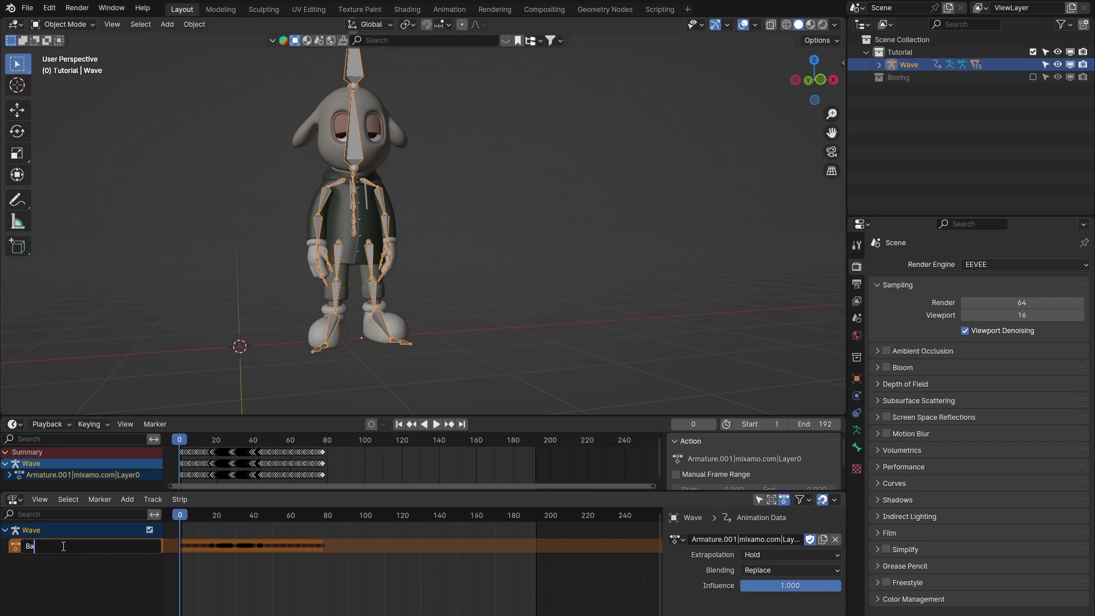
{"action": "type", "text": "se Animation"}
{"action": "key", "text": "Return"}
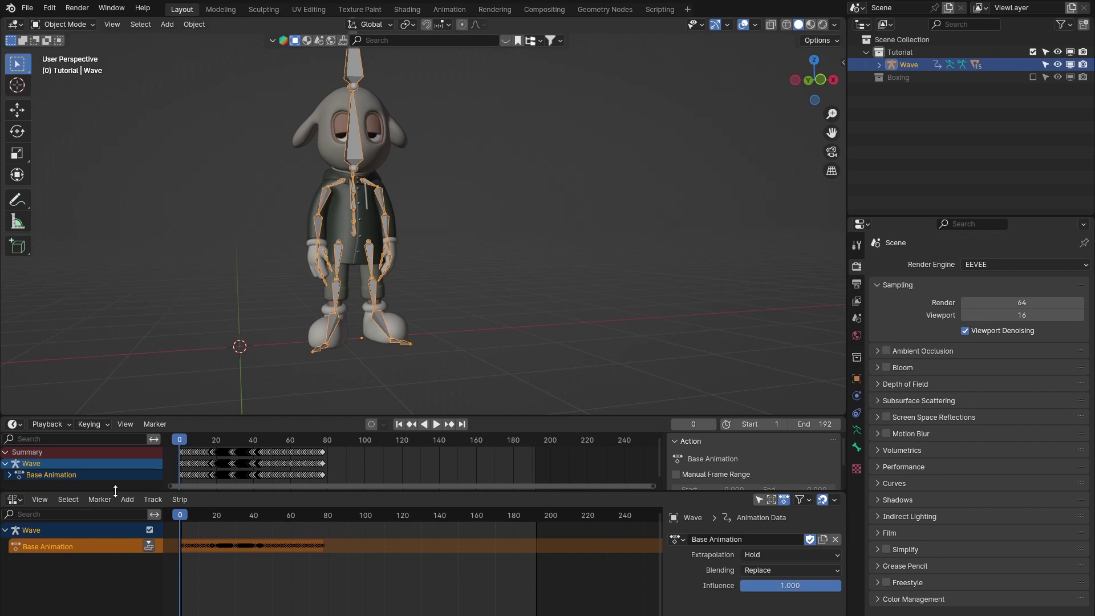
- Push the Base Animation action down into an NLA strip and select that strip
{"action": "left_click", "coordinate": [149, 545]}
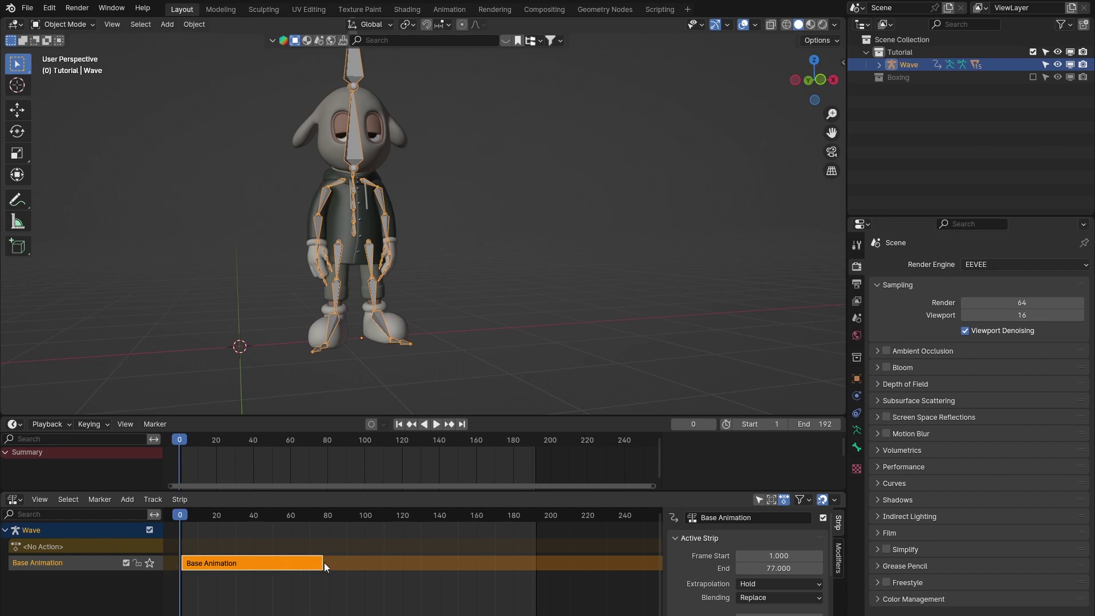
{"action": "left_click", "coordinate": [297, 580]}
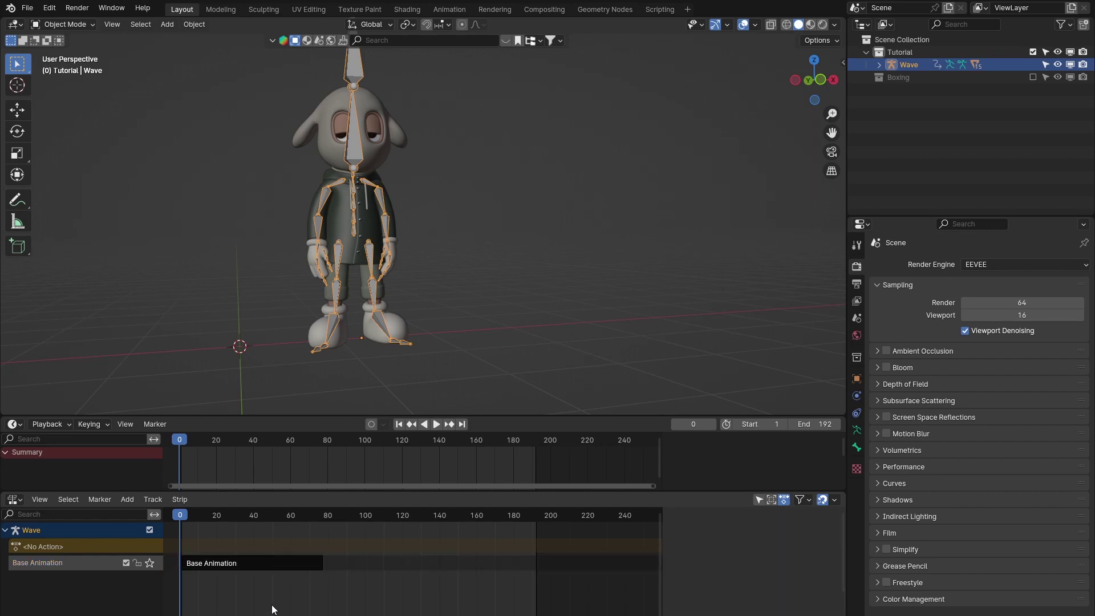
{"action": "left_click", "coordinate": [274, 564]}
{"action": "left_click", "coordinate": [270, 589]}
{"action": "left_click", "coordinate": [215, 564]}
- Try moving the Base Animation strip to start at frame 24, play the result, and undo the move
{"action": "left_click_drag", "start_coordinate": [220, 563], "coordinate": [303, 581]}
{"action": "key", "text": "ctrl+z"}
{"action": "key", "text": "ctrl+z"}
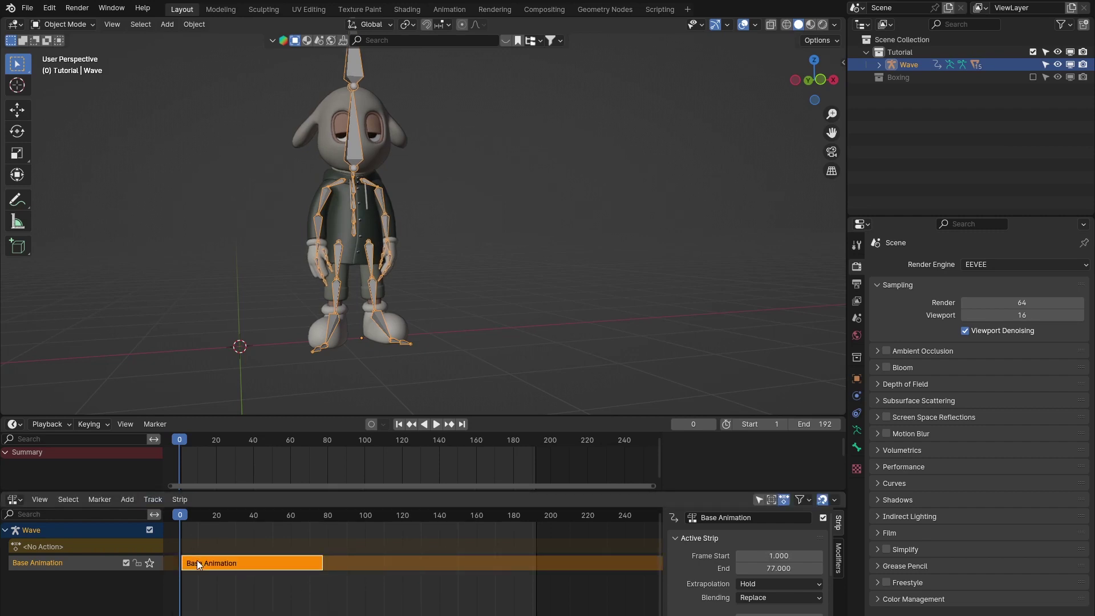
{"action": "left_click_drag", "start_coordinate": [194, 566], "coordinate": [241, 571]}
{"action": "key", "text": "space"}
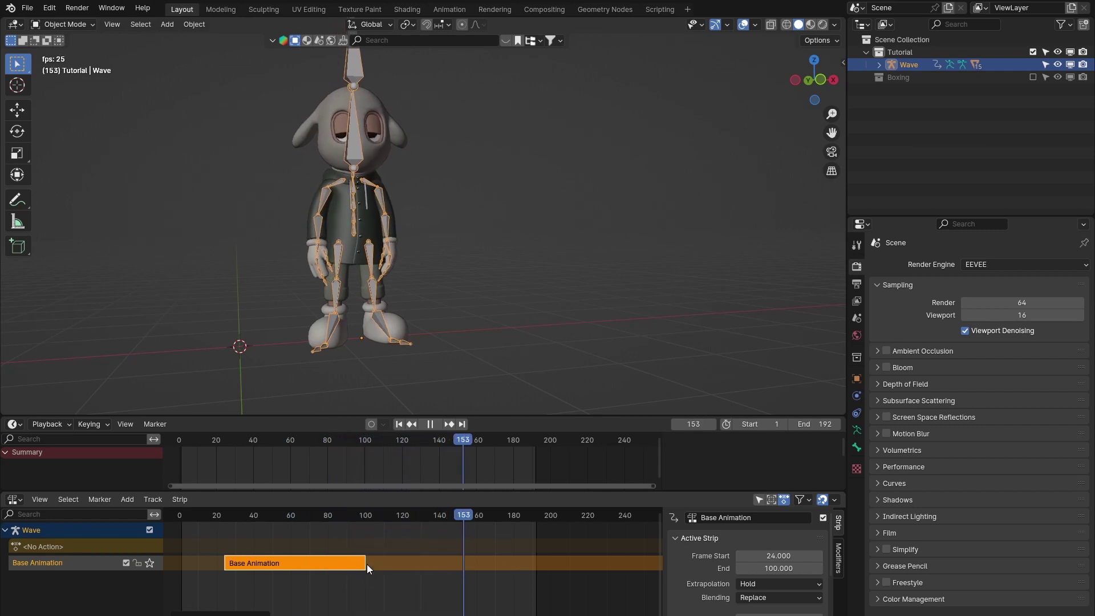
{"action": "left_click_drag", "start_coordinate": [410, 512], "coordinate": [179, 511]}
{"action": "key", "text": "space"}
{"action": "key", "text": "ctrl+z"}
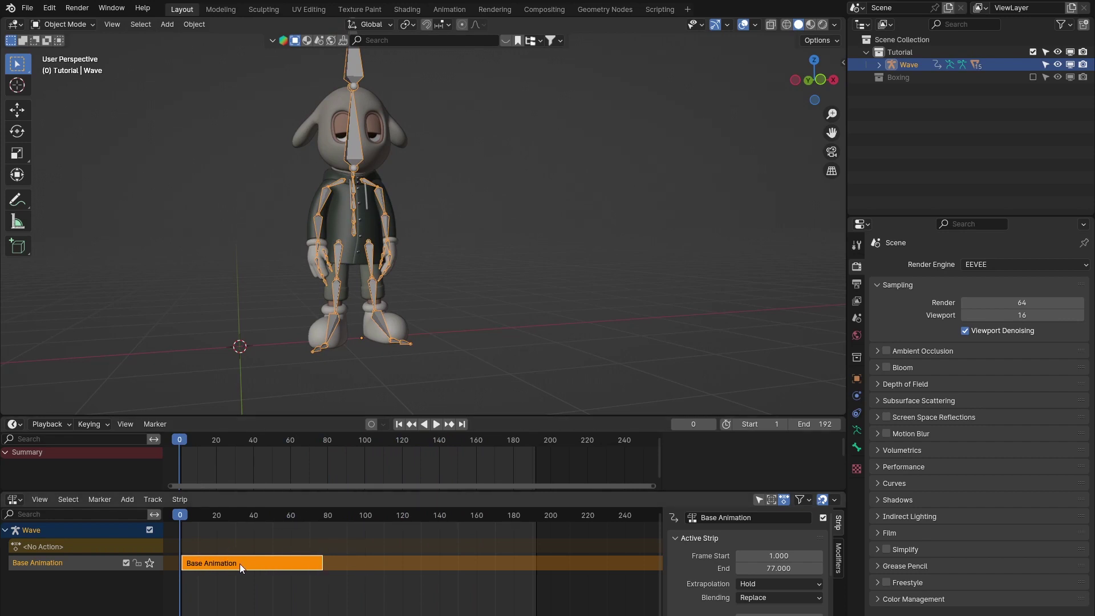
- Enter tweak mode on the Base Animation strip, and select all its keyframes in an enlarged Timeline area
{"action": "left_click", "coordinate": [288, 584]}
{"action": "left_click", "coordinate": [276, 560]}
{"action": "left_click", "coordinate": [223, 586]}
{"action": "left_click", "coordinate": [217, 563]}
{"action": "key", "text": "Tab"}
{"action": "key", "text": "Tab"}
{"action": "key", "text": "Tab"}
{"action": "key", "text": "Tab"}
{"action": "key", "text": "Tab"}
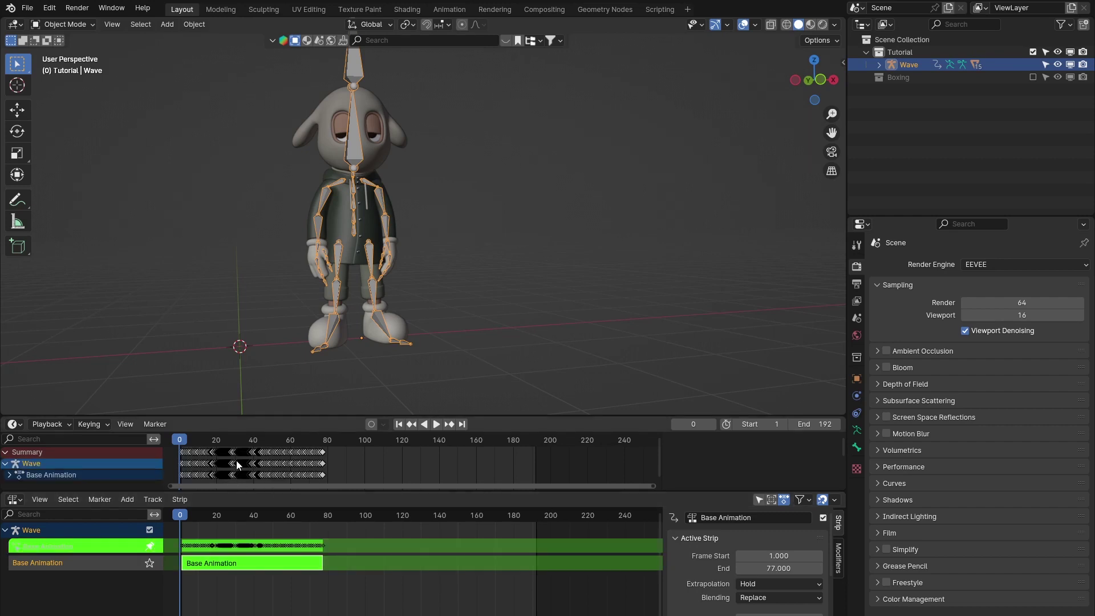
{"action": "left_click_drag", "start_coordinate": [253, 416], "coordinate": [253, 284]}
{"action": "left_click_drag", "start_coordinate": [367, 383], "coordinate": [154, 312]}
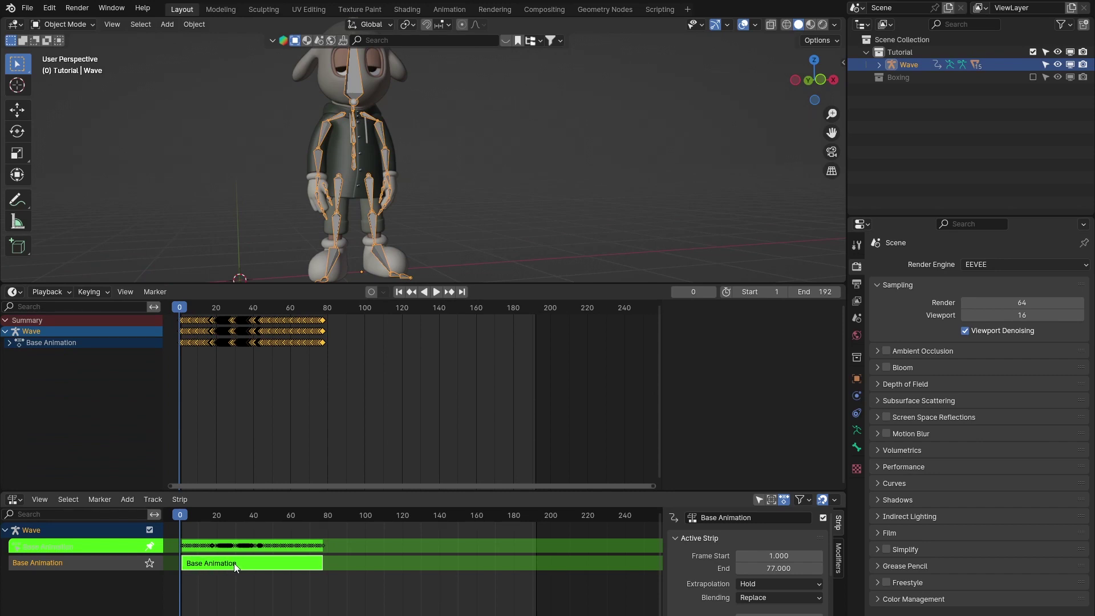
- Toggle tweak mode on the Base Animation strip, shrink the Timeline area, and leave tweak mode with the strip selected
{"action": "key", "text": "Tab"}
{"action": "left_click", "coordinate": [225, 590]}
{"action": "left_click", "coordinate": [203, 562]}
{"action": "key", "text": "Tab"}
{"action": "left_click_drag", "start_coordinate": [229, 283], "coordinate": [227, 381]}
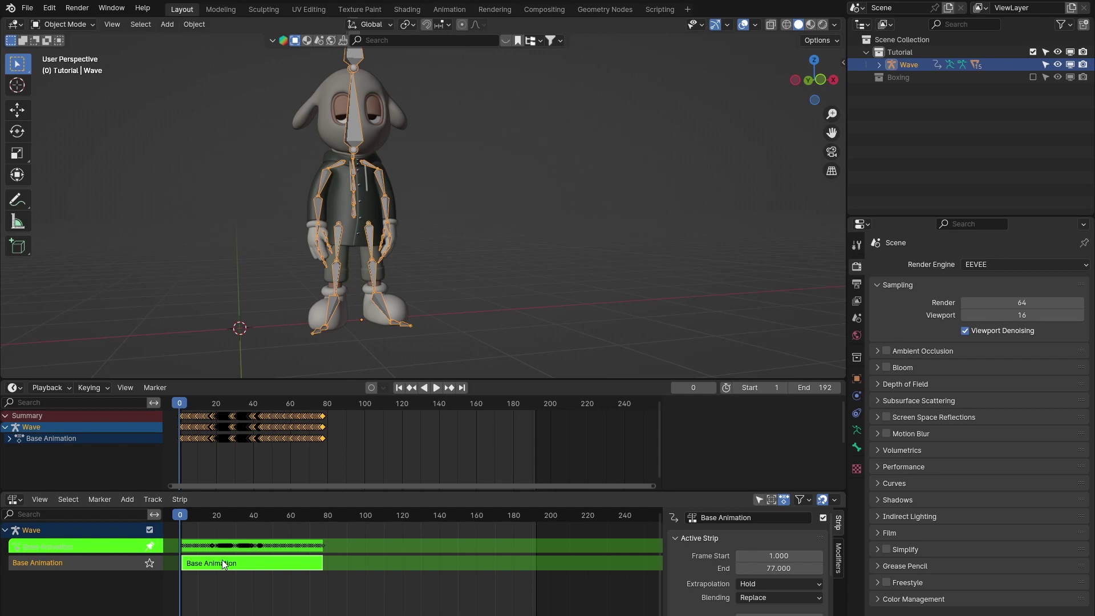
{"action": "key", "text": "Tab"}
{"action": "left_click", "coordinate": [245, 594]}
{"action": "left_click", "coordinate": [233, 556]}
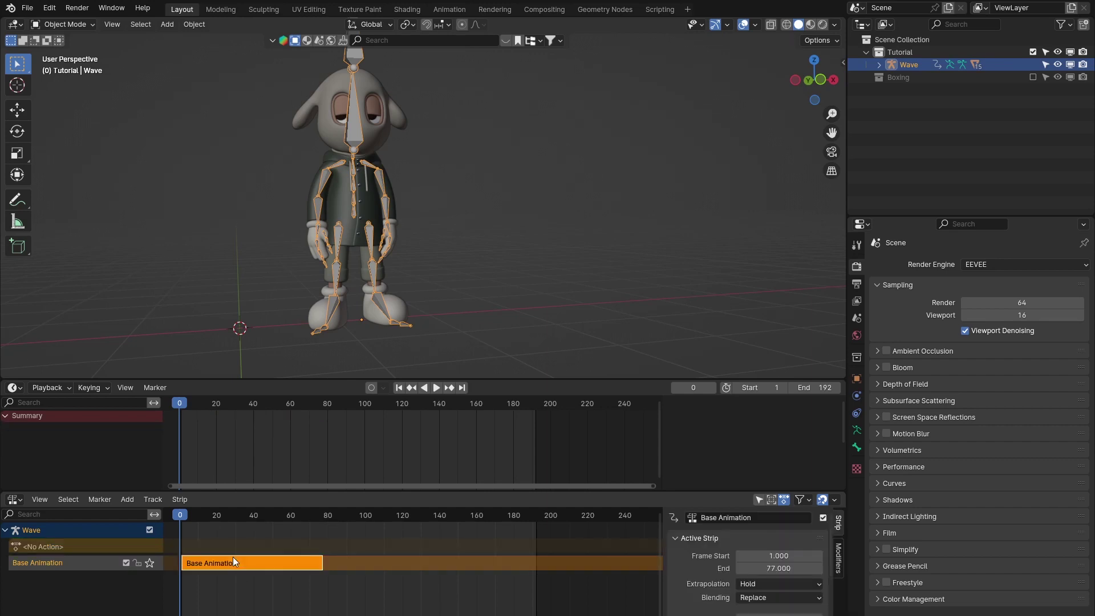
- Play the Base Animation strip with the character seen from the front, and return the playhead to frame 0
{"action": "left_click", "coordinate": [230, 588]}
{"action": "left_click", "coordinate": [225, 564]}
{"action": "mouse_move", "coordinate": [415, 295]}
{"action": "middle_mouse_down"}
{"action": "mouse_move", "coordinate": [392, 298]}
{"action": "mouse_move", "coordinate": [402, 299]}
{"action": "middle_mouse_up"}
{"action": "mouse_move", "coordinate": [443, 255]}
{"action": "middle_mouse_down"}
{"action": "mouse_move", "coordinate": [407, 254]}
{"action": "mouse_move", "coordinate": [455, 295]}
{"action": "mouse_move", "coordinate": [427, 269]}
{"action": "middle_mouse_up"}
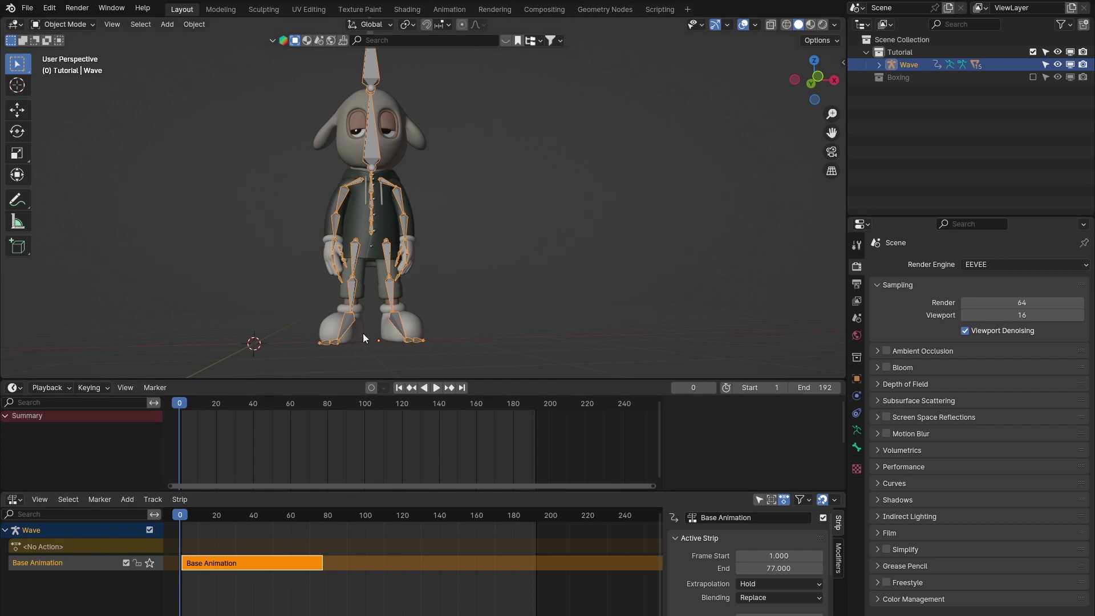
{"action": "double_click", "coordinate": [230, 563]}
{"action": "key", "text": "Tab"}
{"action": "mouse_move", "coordinate": [194, 517]}
{"action": "left_mouse_down"}
{"action": "mouse_move", "coordinate": [288, 513]}
{"action": "mouse_move", "coordinate": [178, 506]}
{"action": "mouse_move", "coordinate": [386, 506]}
{"action": "mouse_move", "coordinate": [180, 513]}
{"action": "left_mouse_up"}
{"action": "key", "text": "space"}
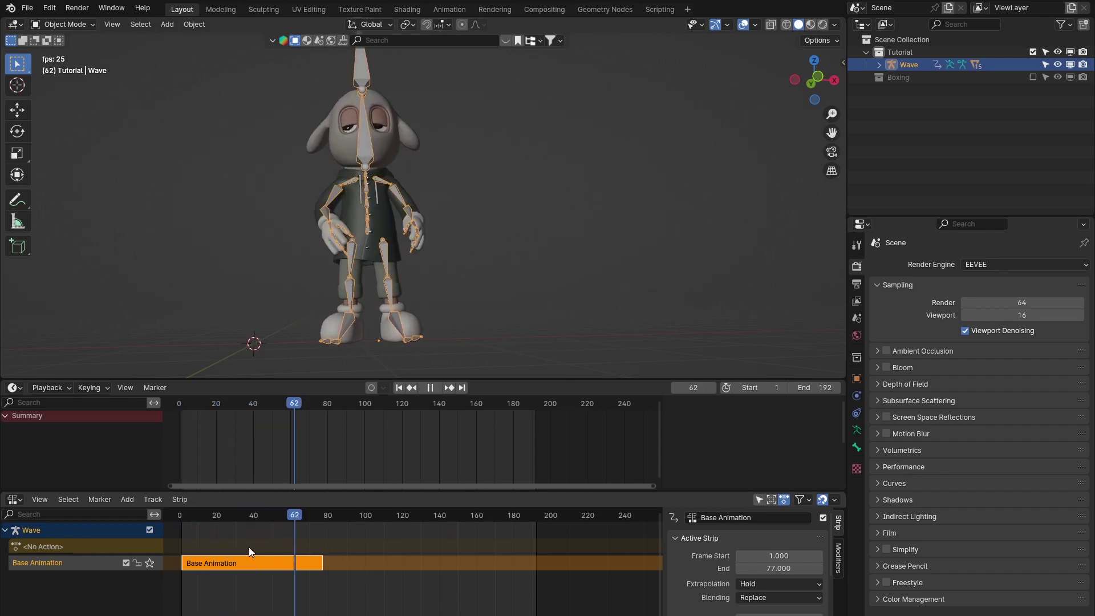
{"action": "key", "text": "space"}
{"action": "left_click_drag", "start_coordinate": [334, 511], "coordinate": [180, 516]}
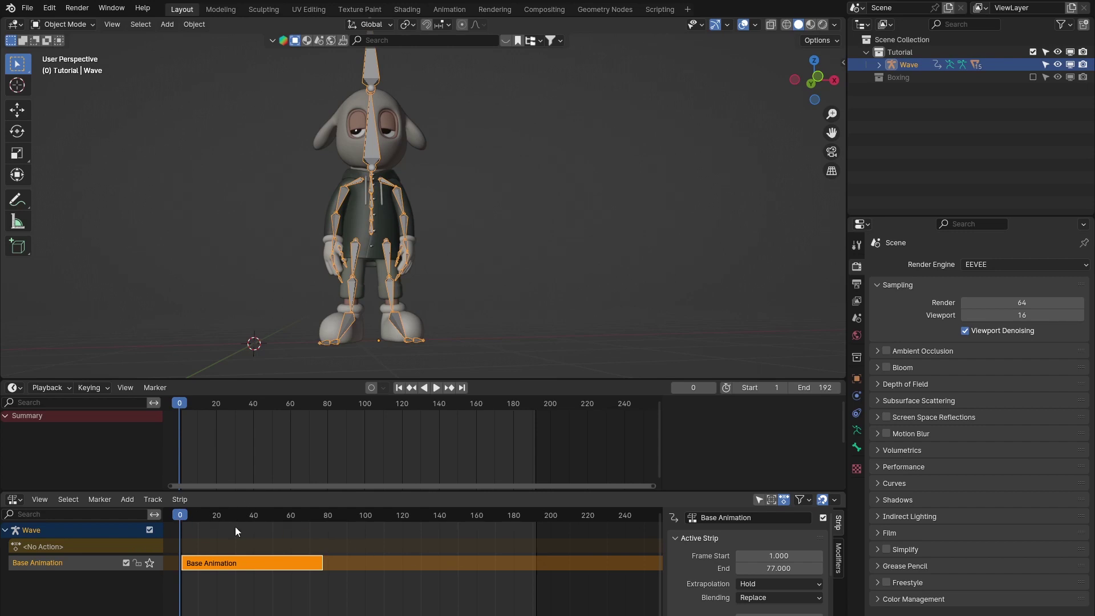
- Enlarge the Nonlinear Animation editor and widen its sidebar to show all the Active Strip settings
{"action": "left_click_drag", "start_coordinate": [476, 491], "coordinate": [476, 424]}
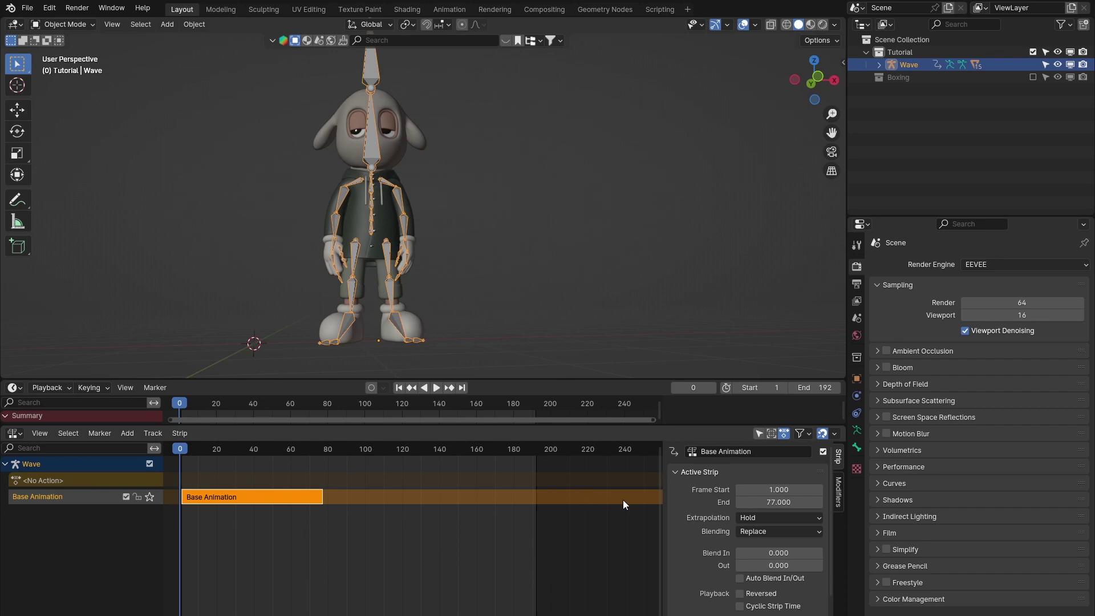
{"action": "left_click_drag", "start_coordinate": [662, 521], "coordinate": [594, 518]}
{"action": "scroll", "coordinate": [696, 505], "scroll_direction": "down", "scroll_amount": 2}
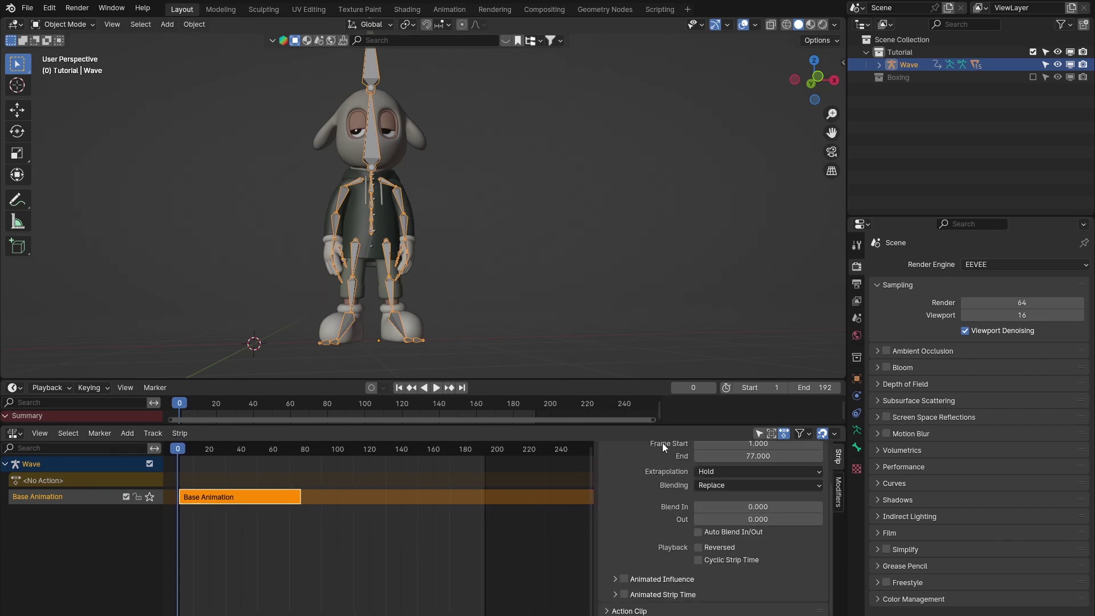
{"action": "left_click_drag", "start_coordinate": [543, 380], "coordinate": [513, 297]}
{"action": "left_click_drag", "start_coordinate": [504, 428], "coordinate": [507, 332]}
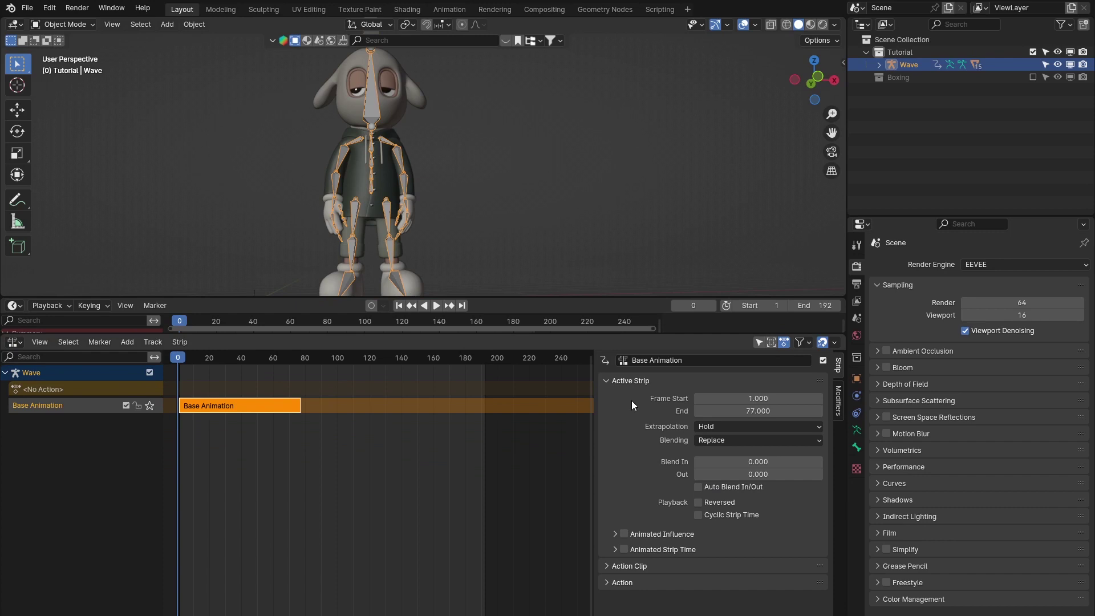
{"action": "left_click", "coordinate": [608, 381]}
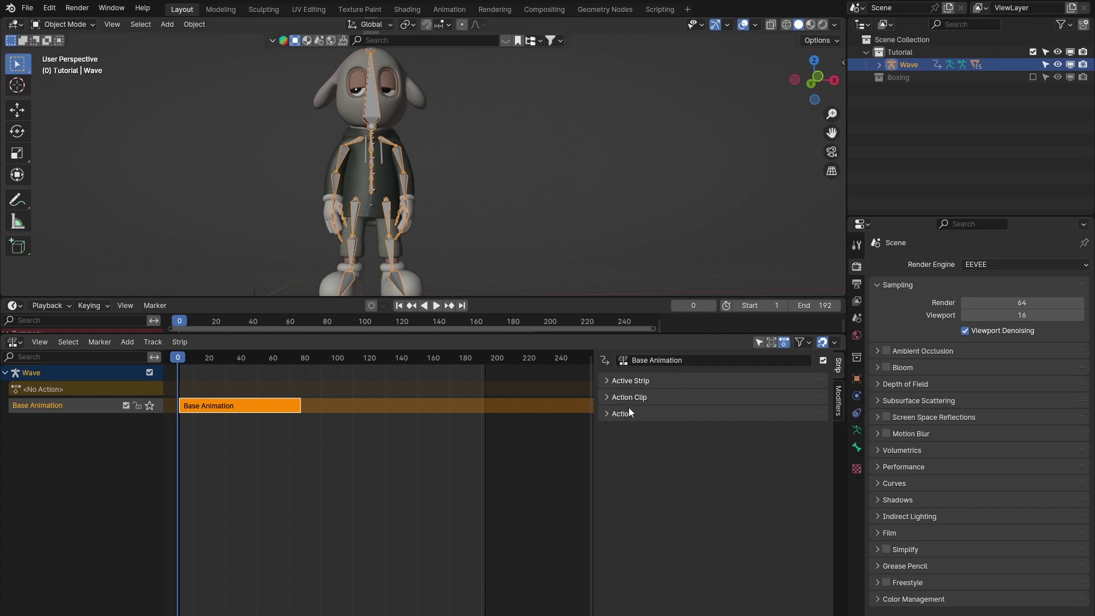
{"action": "left_click", "coordinate": [617, 380]}
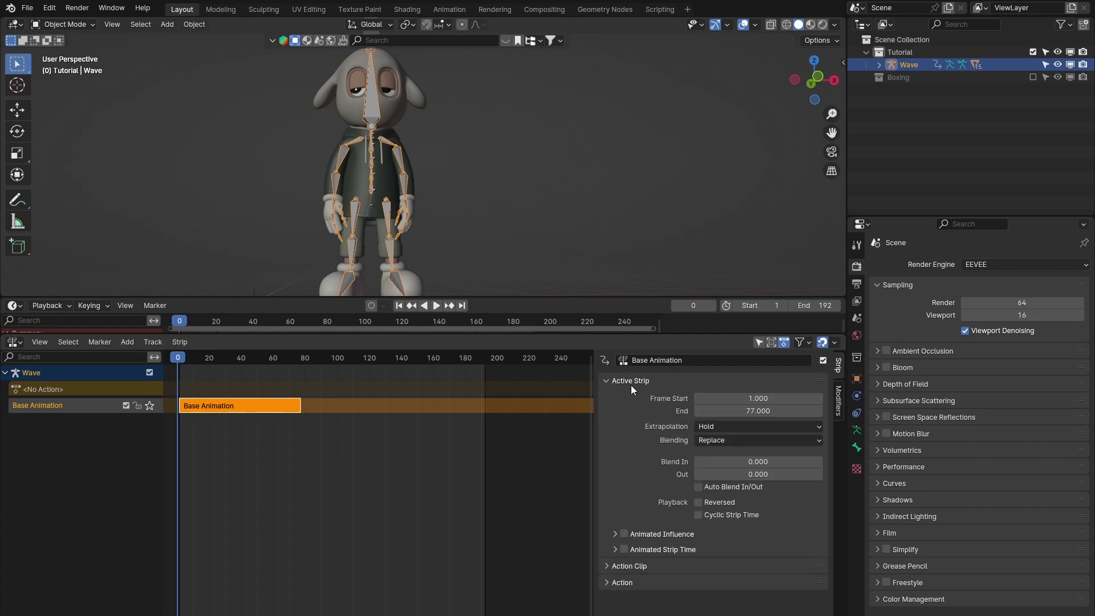
- Reselect the Base Animation strip, try extending its end frame in the Active Strip settings, and undo the change
{"action": "left_click", "coordinate": [356, 486]}
{"action": "left_click", "coordinate": [236, 406]}
{"action": "left_click_drag", "start_coordinate": [752, 411], "coordinate": [783, 406]}
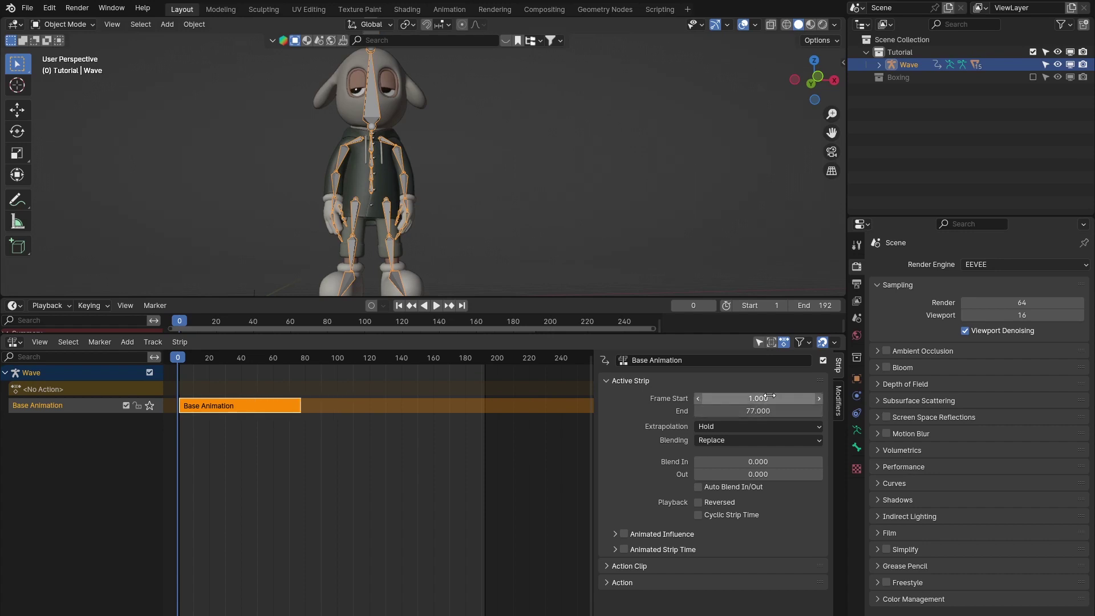
{"action": "left_click_drag", "start_coordinate": [762, 411], "coordinate": [952, 410]}
{"action": "key", "text": "ctrl+z"}
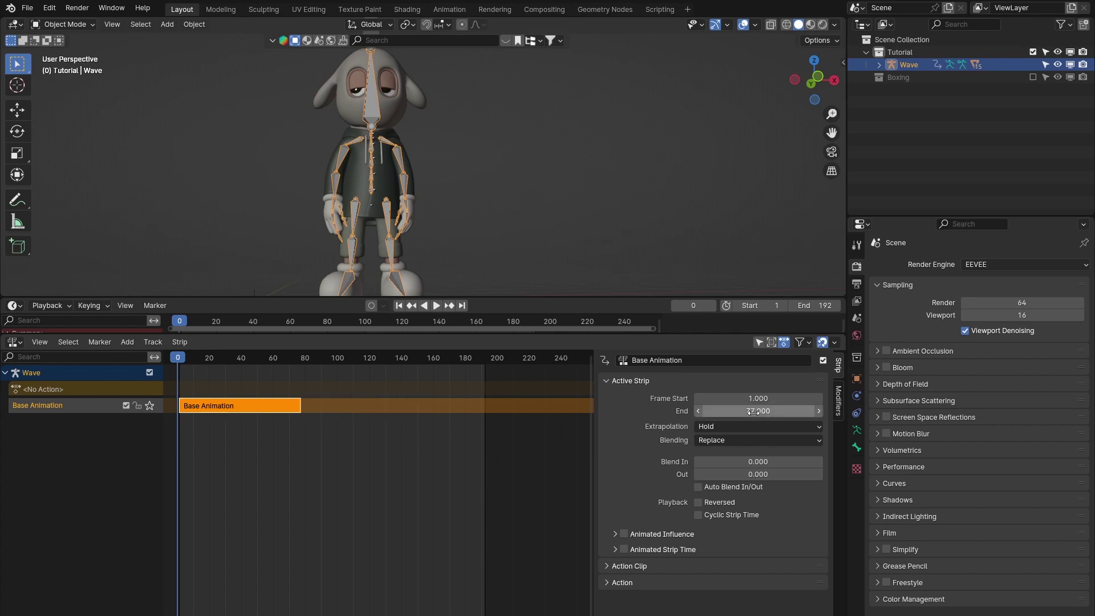
- Play the Base Animation strip twice from its beginning, and return the playhead to frame 0
{"action": "mouse_move", "coordinate": [197, 357]}
{"action": "left_mouse_down"}
{"action": "mouse_move", "coordinate": [321, 351]}
{"action": "mouse_move", "coordinate": [179, 351]}
{"action": "left_mouse_up"}
{"action": "key", "text": "space"}
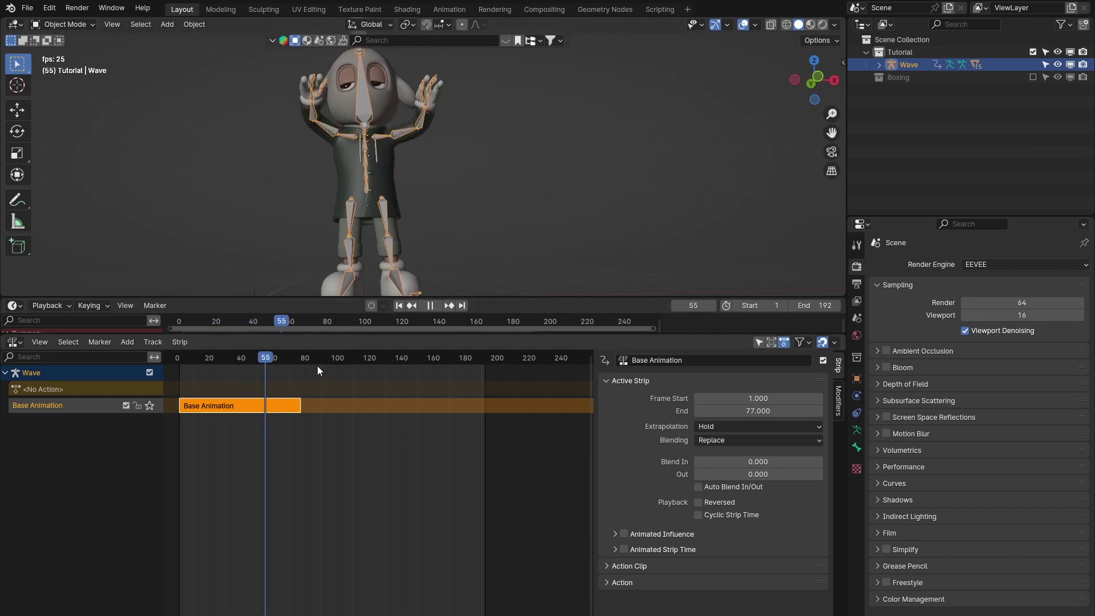
{"action": "key", "text": "space"}
{"action": "key", "text": "shift+Left"}
{"action": "key", "text": "space"}
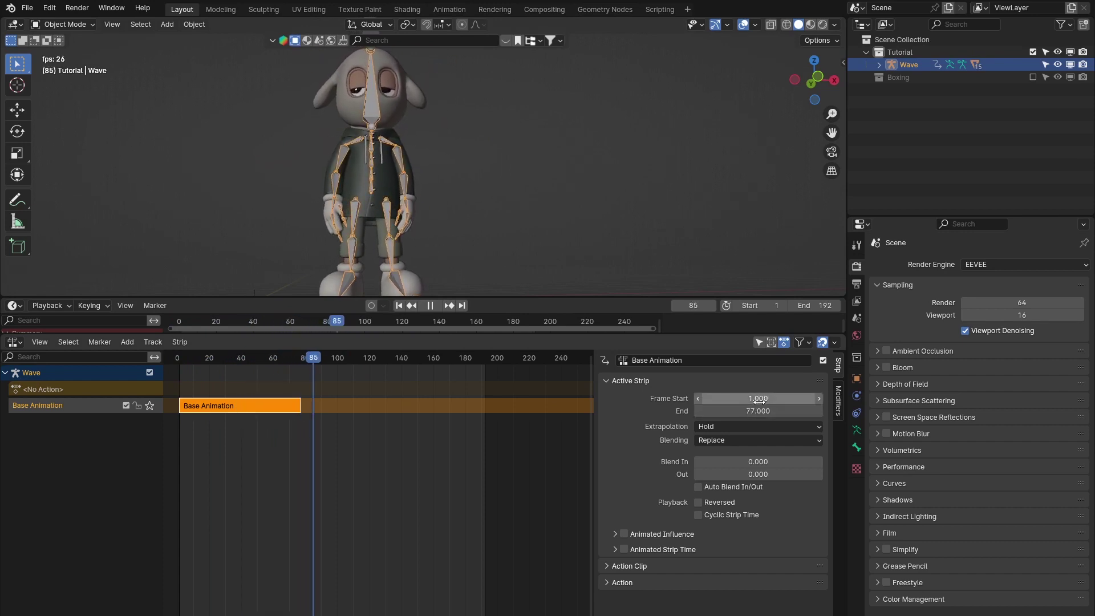
{"action": "key", "text": "space"}
{"action": "left_click_drag", "start_coordinate": [318, 353], "coordinate": [154, 360]}
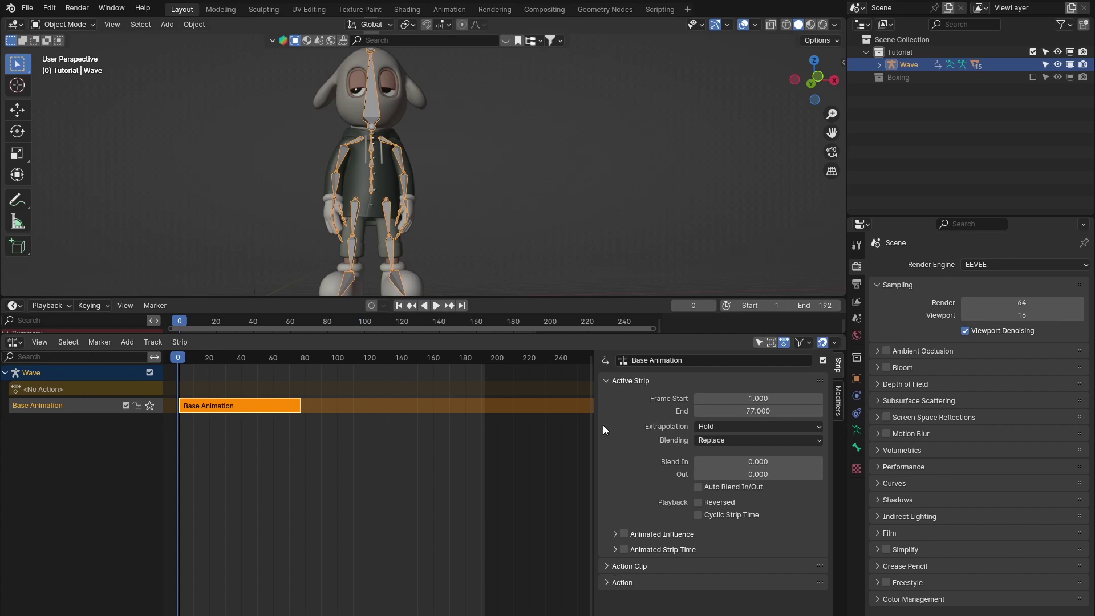
- Collapse the Active Strip settings and expand the Action Clip settings of the Base Animation strip
{"action": "left_click", "coordinate": [604, 381]}
{"action": "left_click", "coordinate": [619, 412]}
{"action": "left_click", "coordinate": [620, 411]}
{"action": "left_click", "coordinate": [640, 398]}
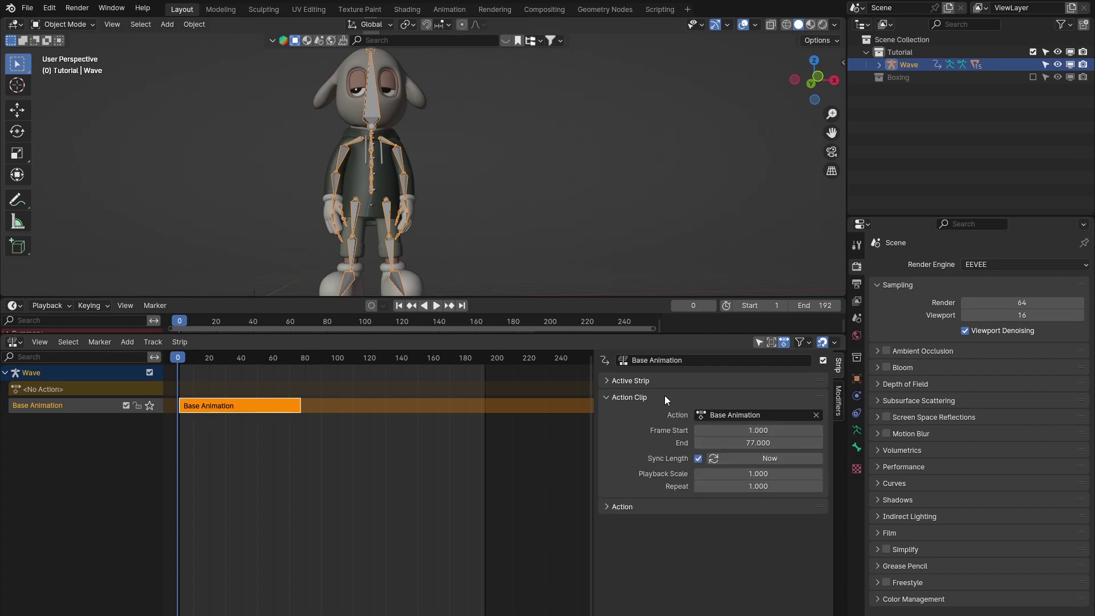
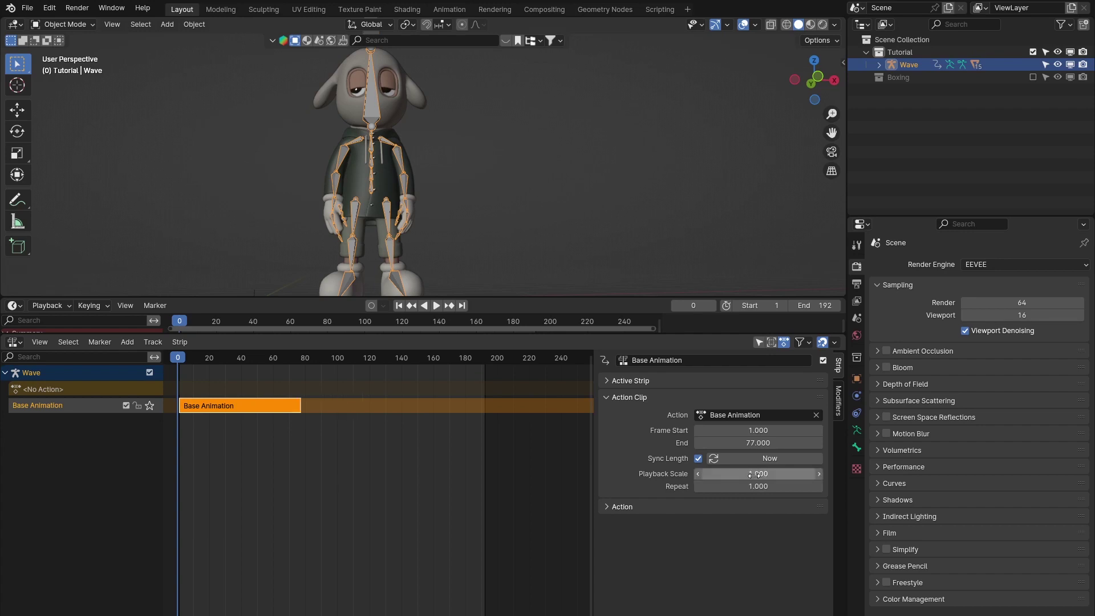
- Set the Base Animation strip's Playback Scale to 2.040, play the slowed animation, and return the playhead to frame 0
{"action": "left_click_drag", "start_coordinate": [773, 474], "coordinate": [749, 478]}
{"action": "key", "text": "BackSpace"}
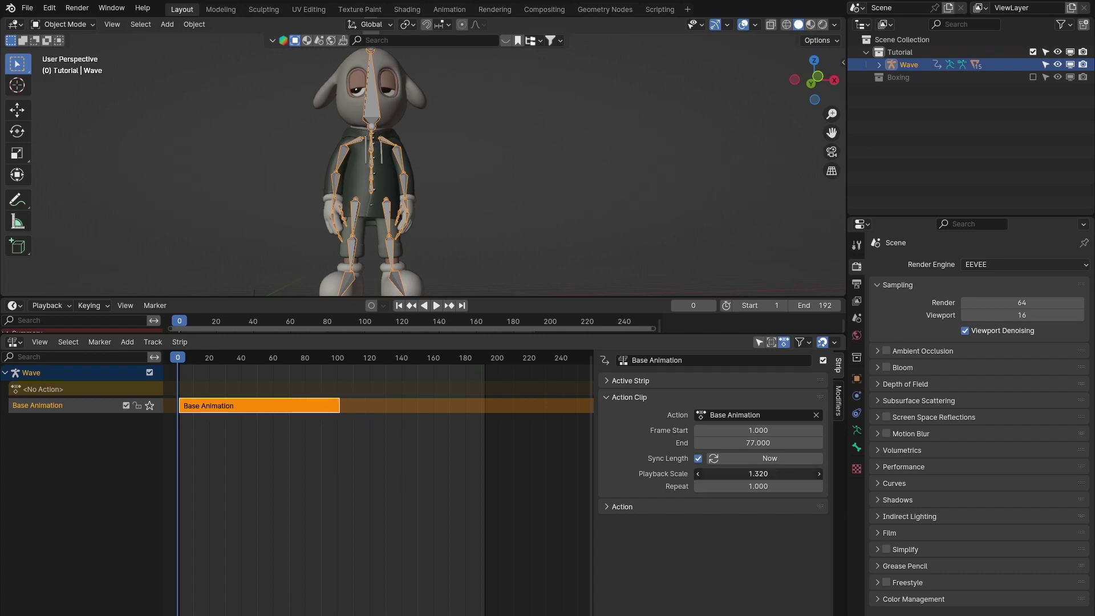
{"action": "left_click_drag", "start_coordinate": [758, 473], "coordinate": [789, 474]}
{"action": "key", "text": "space"}
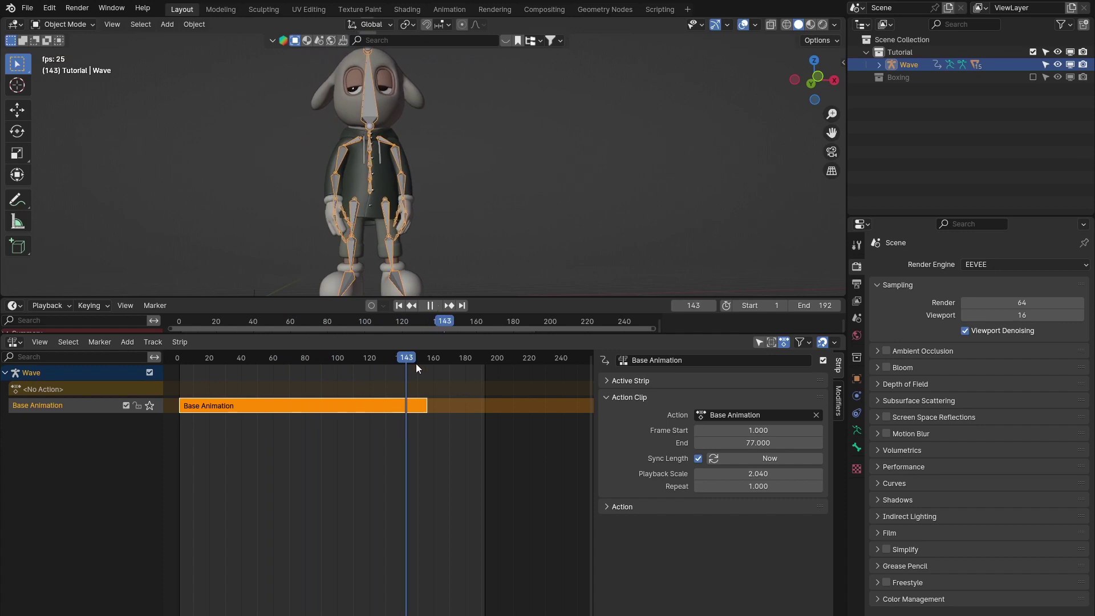
{"action": "key", "text": "space"}
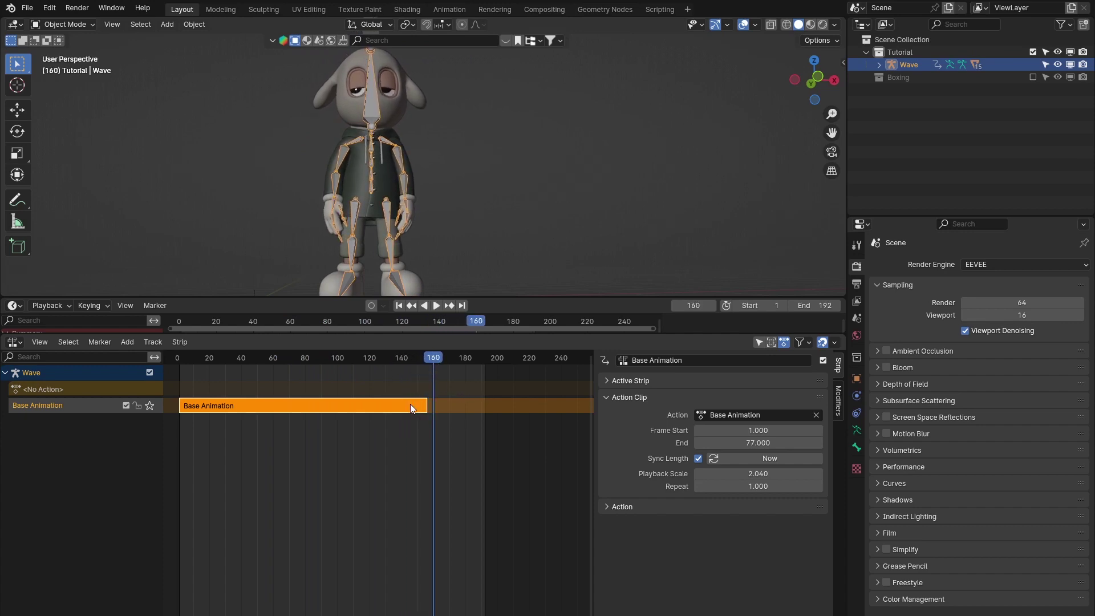
{"action": "left_click_drag", "start_coordinate": [429, 363], "coordinate": [165, 366]}
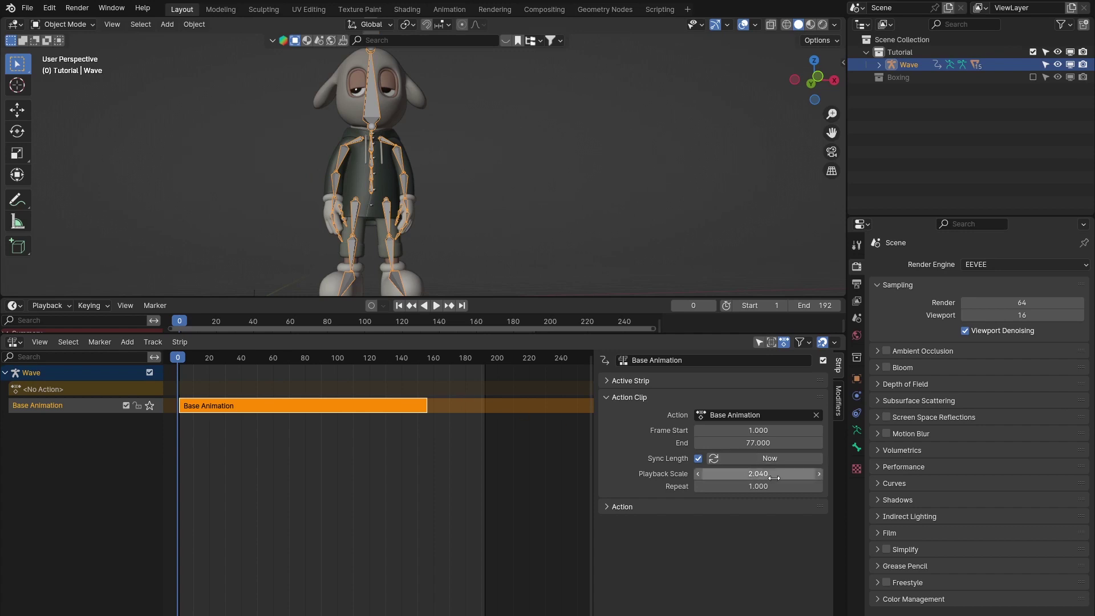
- Undo the last Playback Scale change, raise it to 2.300, and play the strip before returning the playhead to frame 0
{"action": "key", "text": "ctrl+z"}
{"action": "left_click_drag", "start_coordinate": [724, 473], "coordinate": [752, 471]}
{"action": "key", "text": "space"}
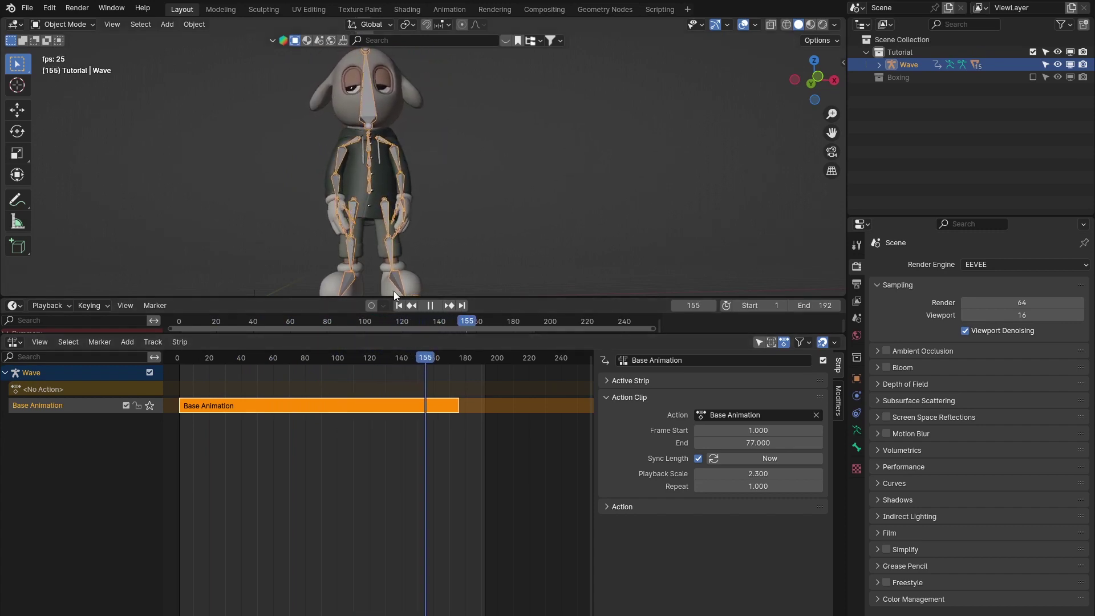
{"action": "left_click", "coordinate": [415, 356]}
{"action": "left_click_drag", "start_coordinate": [415, 356], "coordinate": [211, 364]}
{"action": "key", "text": "Escape"}
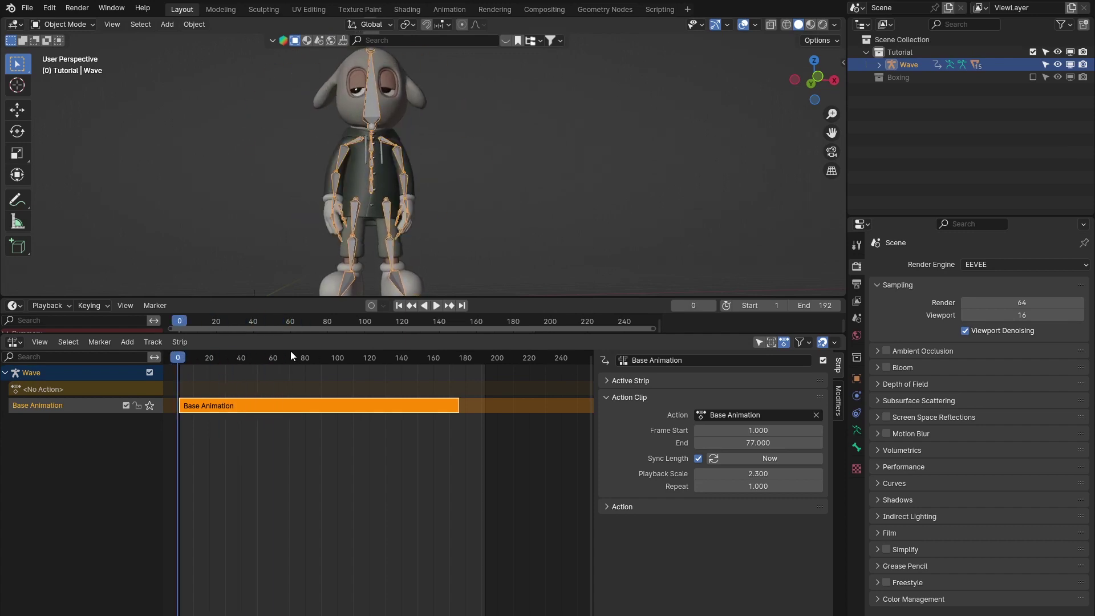
- Set the strip's Playback Scale to 2, raise it to 23.100, and play the result
{"action": "left_click", "coordinate": [775, 469]}
{"action": "key", "text": "Return"}
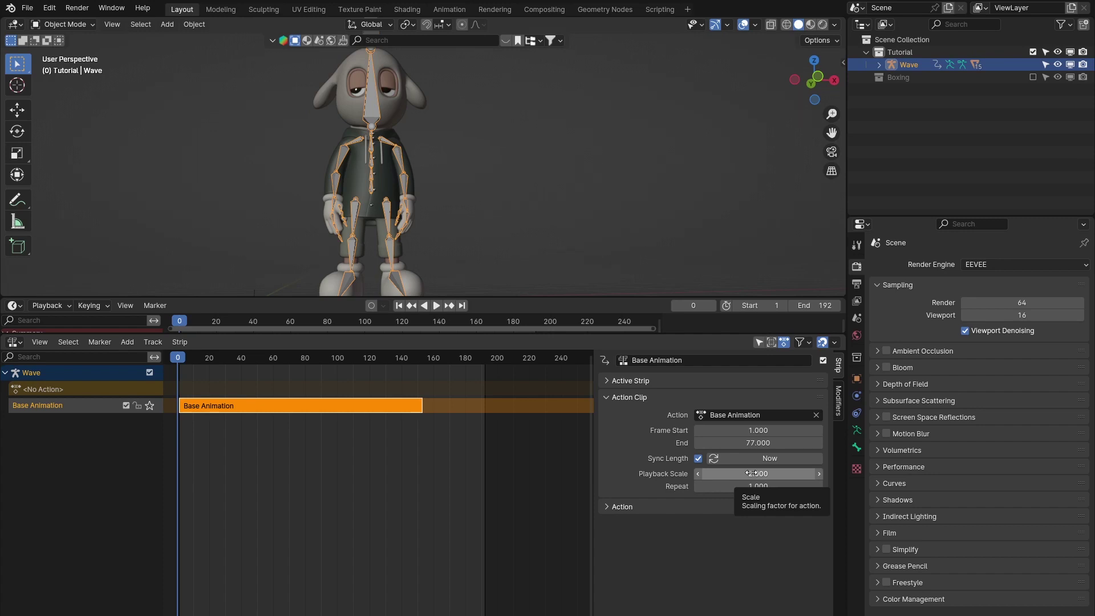
{"action": "mouse_move", "coordinate": [750, 473]}
{"action": "left_mouse_down"}
{"action": "mouse_move", "coordinate": [804, 473]}
{"action": "mouse_move", "coordinate": [673, 473]}
{"action": "mouse_move", "coordinate": [764, 473]}
{"action": "left_mouse_up"}
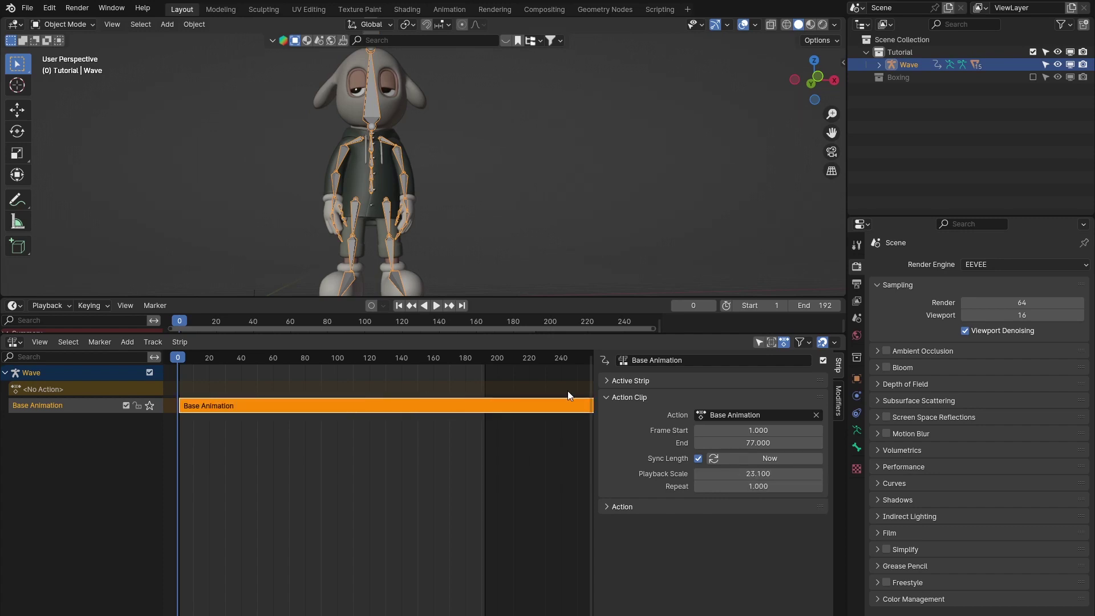
{"action": "key", "text": "space"}
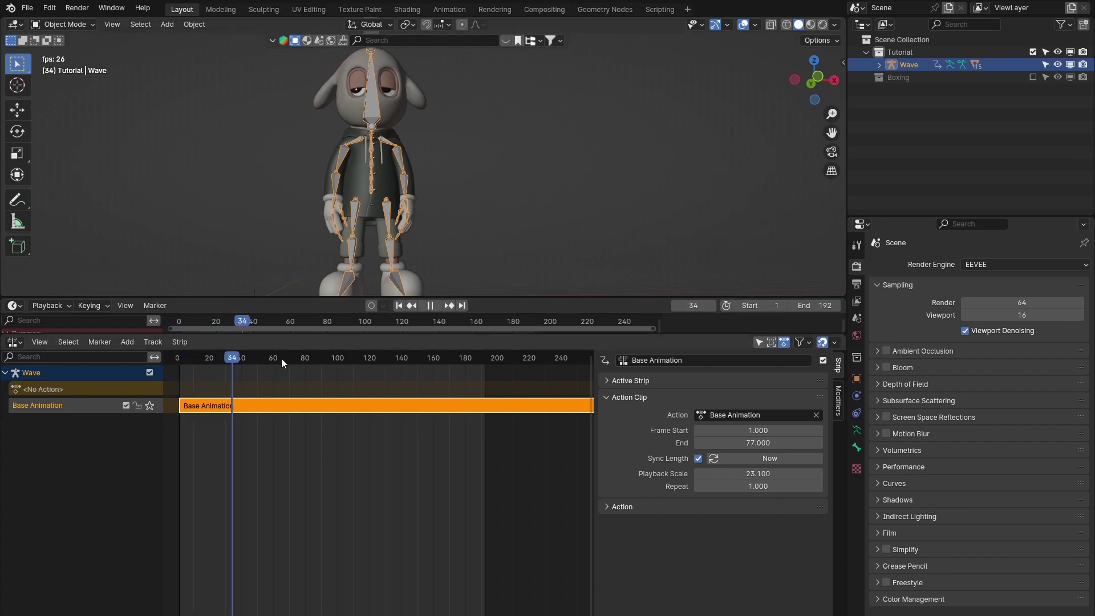
- Reset the strip's Playback Scale to 1.000 and return the playhead to frame 0
{"action": "left_click_drag", "start_coordinate": [760, 472], "coordinate": [678, 472]}
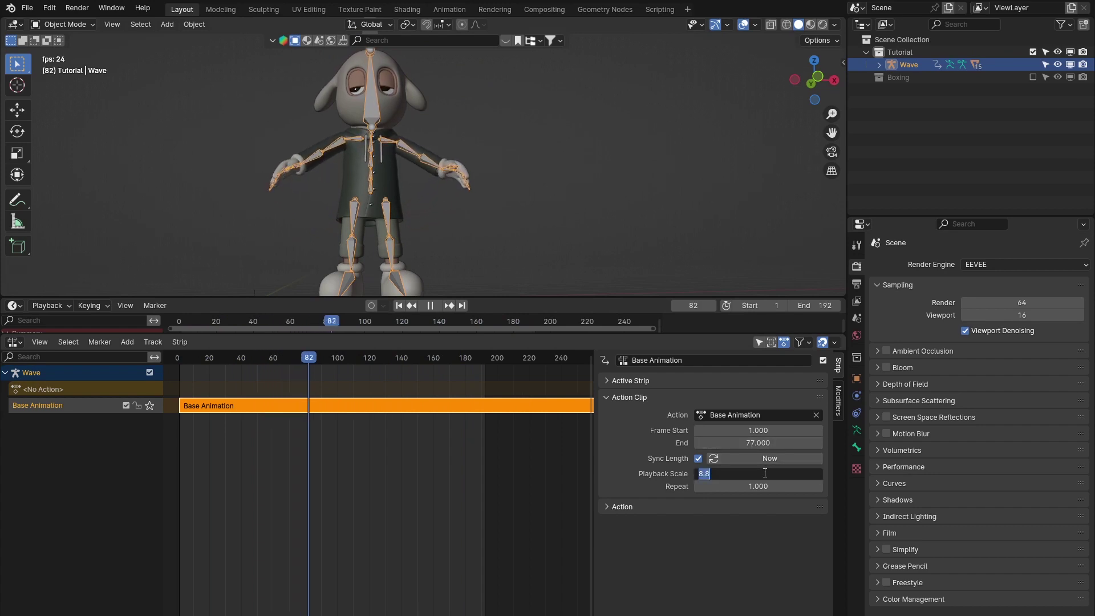
{"action": "key", "text": "BackSpace"}
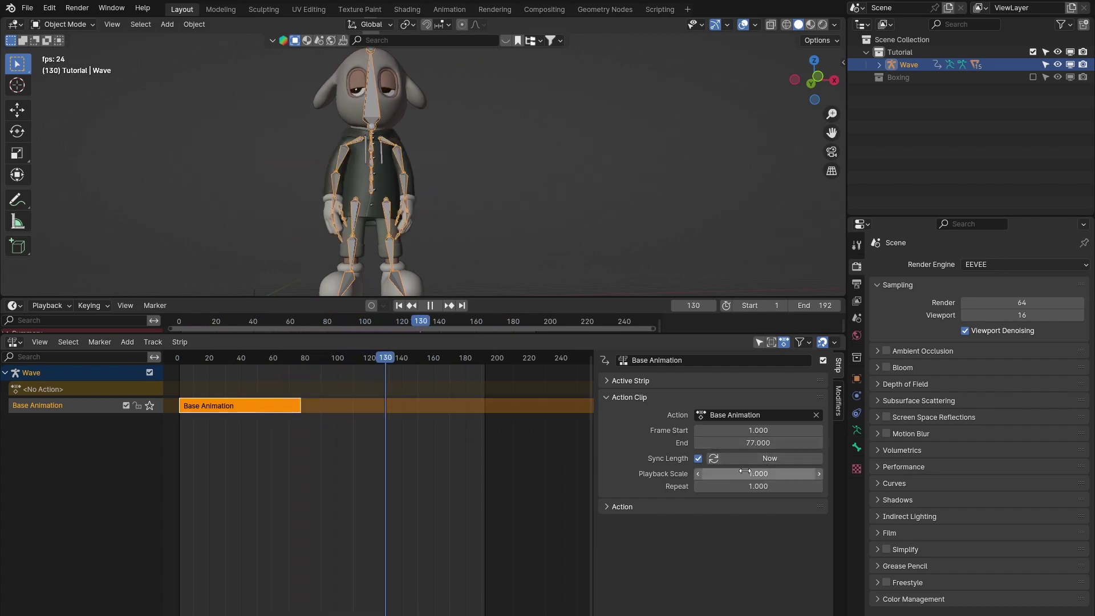
{"action": "left_click_drag", "start_coordinate": [439, 369], "coordinate": [177, 381]}
- Try a Playback Scale of 1.900 on the strip with playback, undo it, and return the playhead to frame 0
{"action": "left_click_drag", "start_coordinate": [767, 473], "coordinate": [796, 474]}
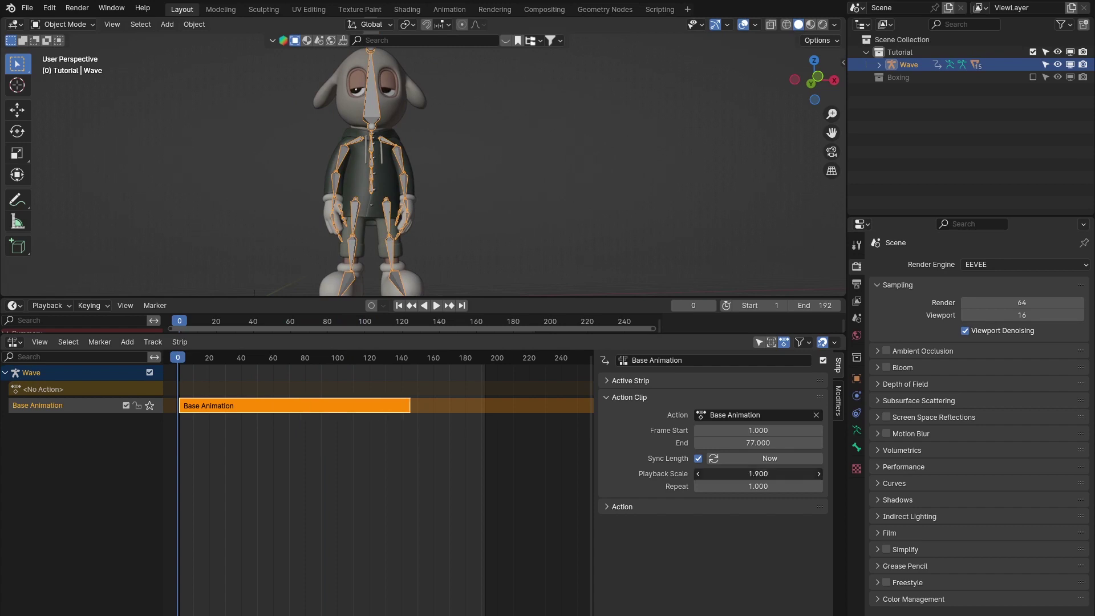
{"action": "key", "text": "space"}
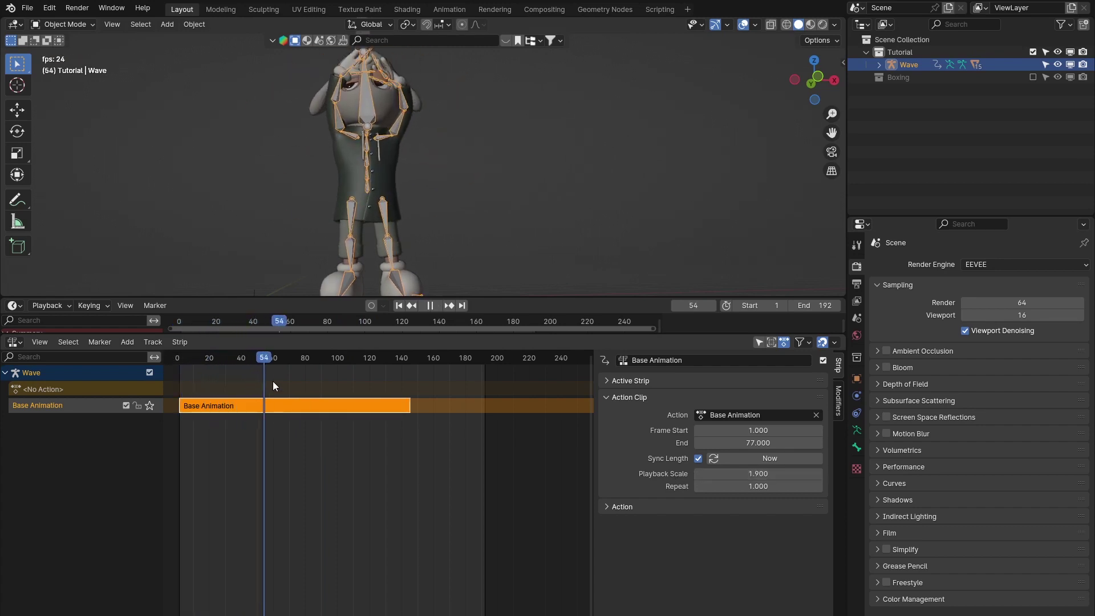
{"action": "key", "text": "space"}
{"action": "key", "text": "ctrl+z"}
{"action": "key", "text": "space"}
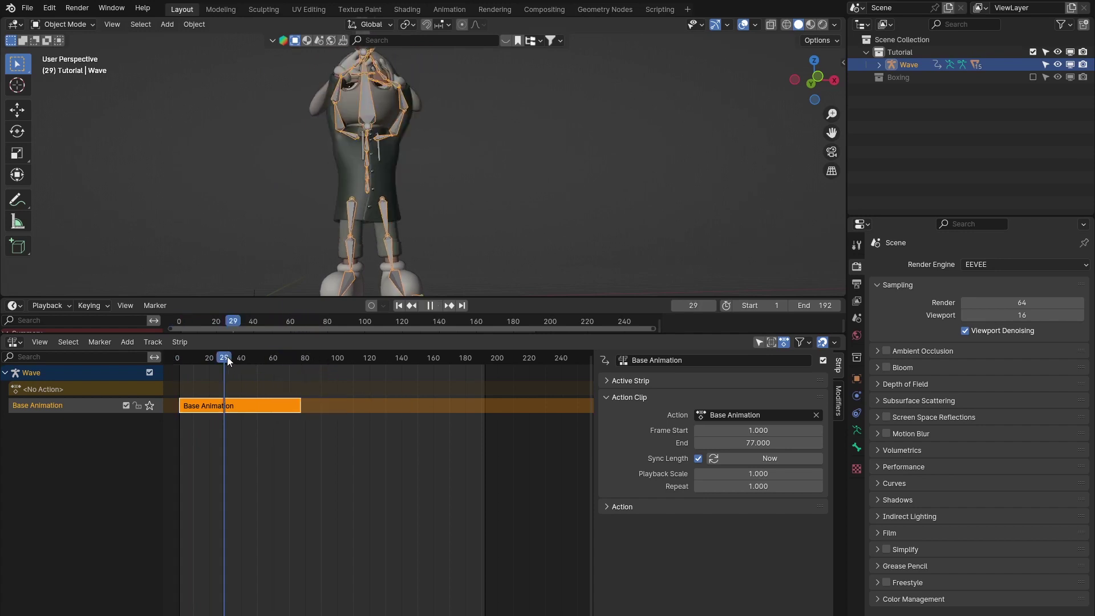
{"action": "key", "text": "Escape"}
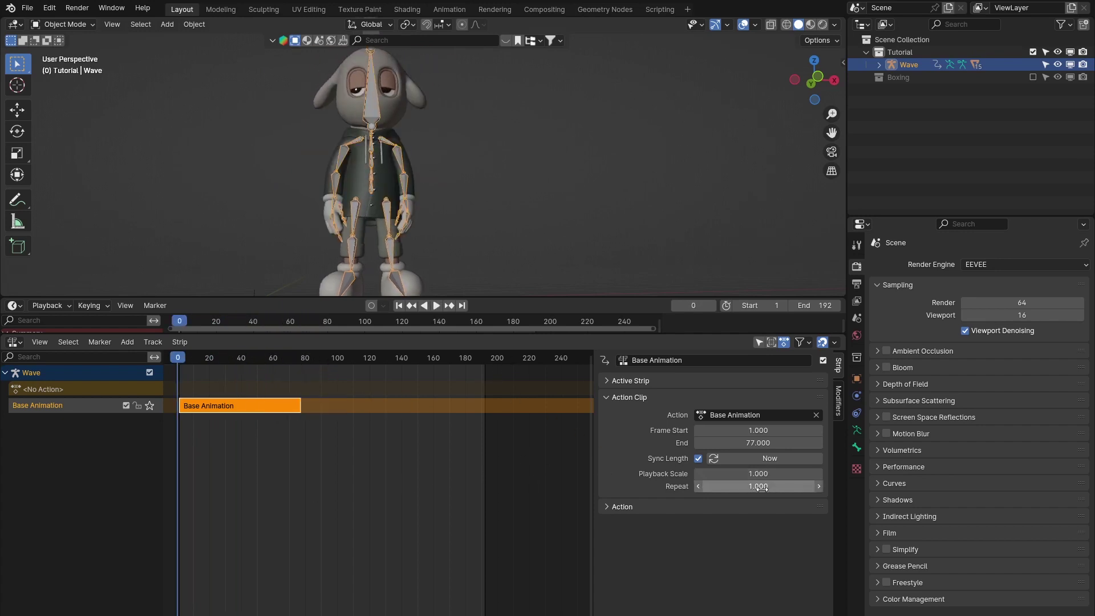
- Set the Base Animation strip's Repeat to 2, and raise it to 4
{"action": "left_click_drag", "start_coordinate": [769, 489], "coordinate": [770, 489]}
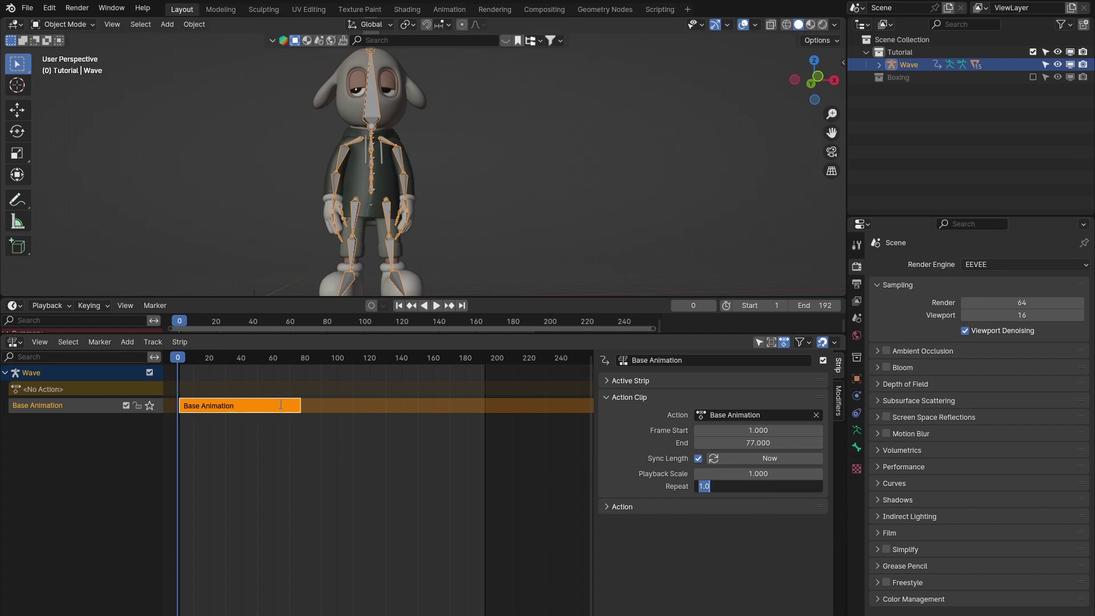
{"action": "type", "text": "2"}
{"action": "key", "text": "Return"}
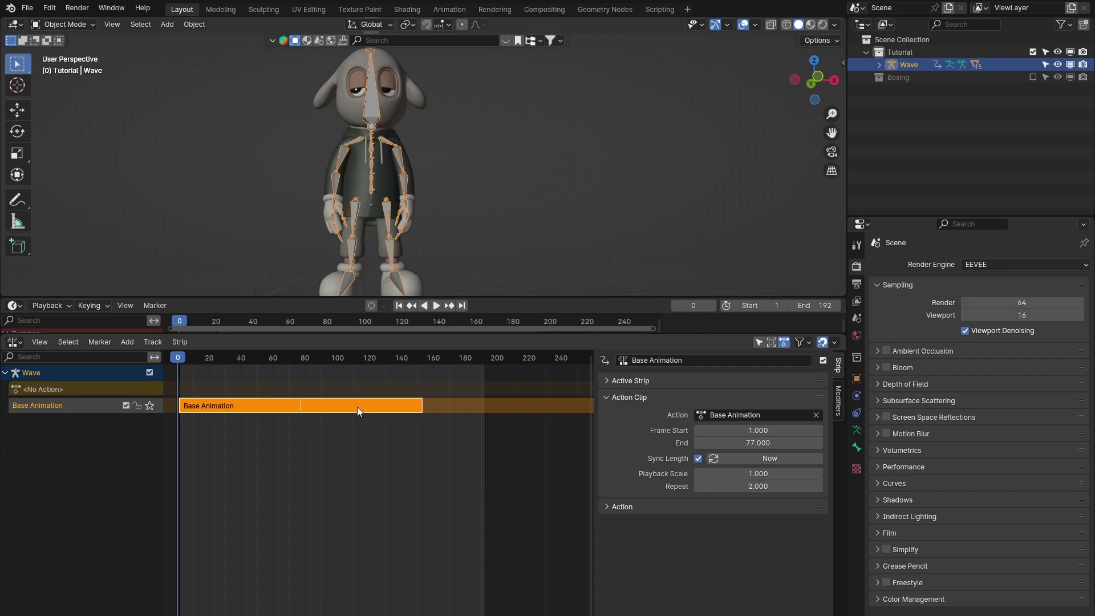
{"action": "left_click_drag", "start_coordinate": [757, 485], "coordinate": [786, 486]}
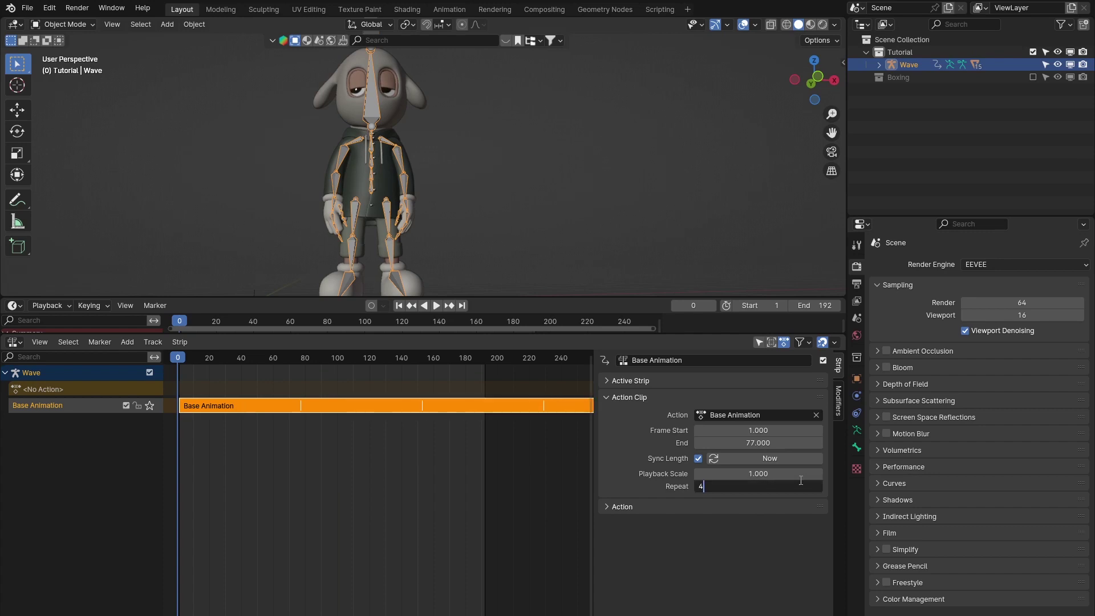
{"action": "key", "text": "Return"}
{"action": "scroll", "coordinate": [494, 412], "scroll_direction": "down", "scroll_amount": 4}
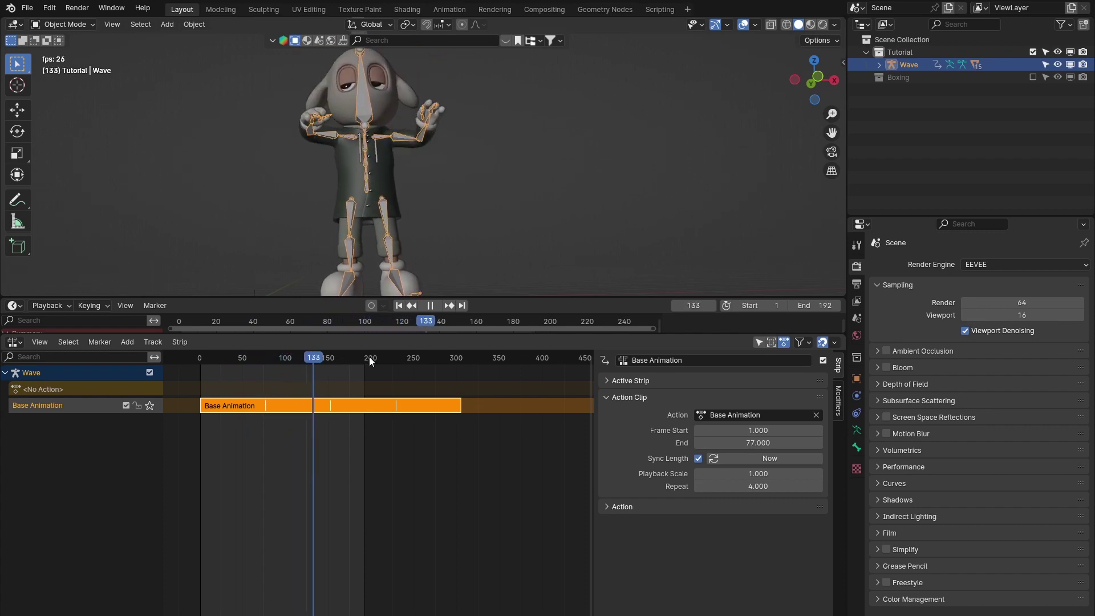
- Play the repeating Base Animation strip from its beginning, returning the playhead to frame 0, and give the timeline more height
{"action": "left_click_drag", "start_coordinate": [382, 357], "coordinate": [195, 358]}
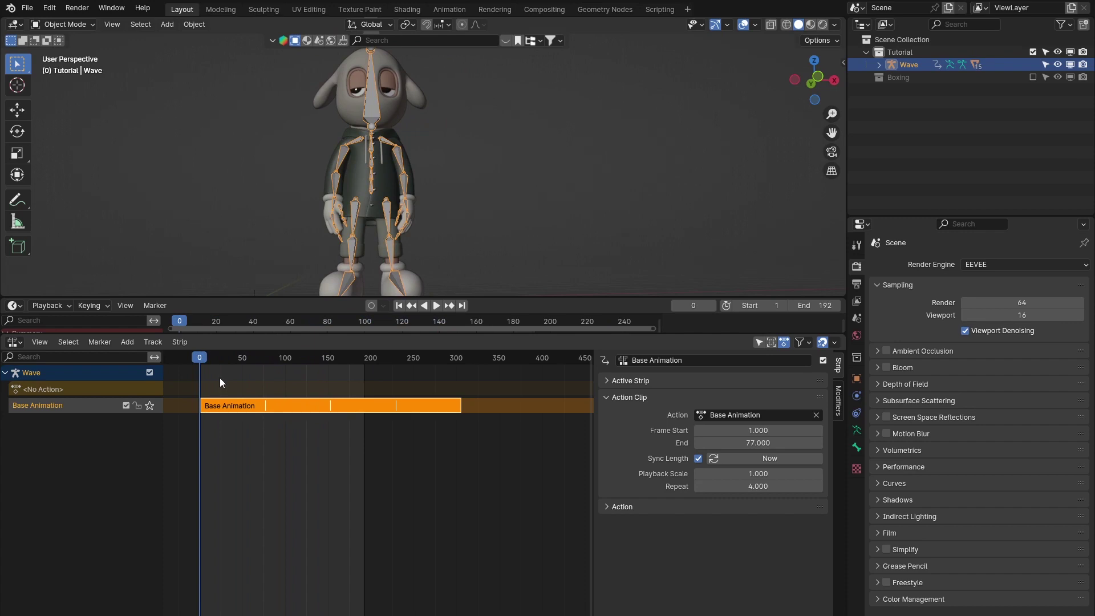
{"action": "left_click_drag", "start_coordinate": [220, 354], "coordinate": [197, 363]}
{"action": "left_click_drag", "start_coordinate": [260, 332], "coordinate": [193, 401]}
{"action": "key", "text": "space"}
{"action": "key", "text": "space"}
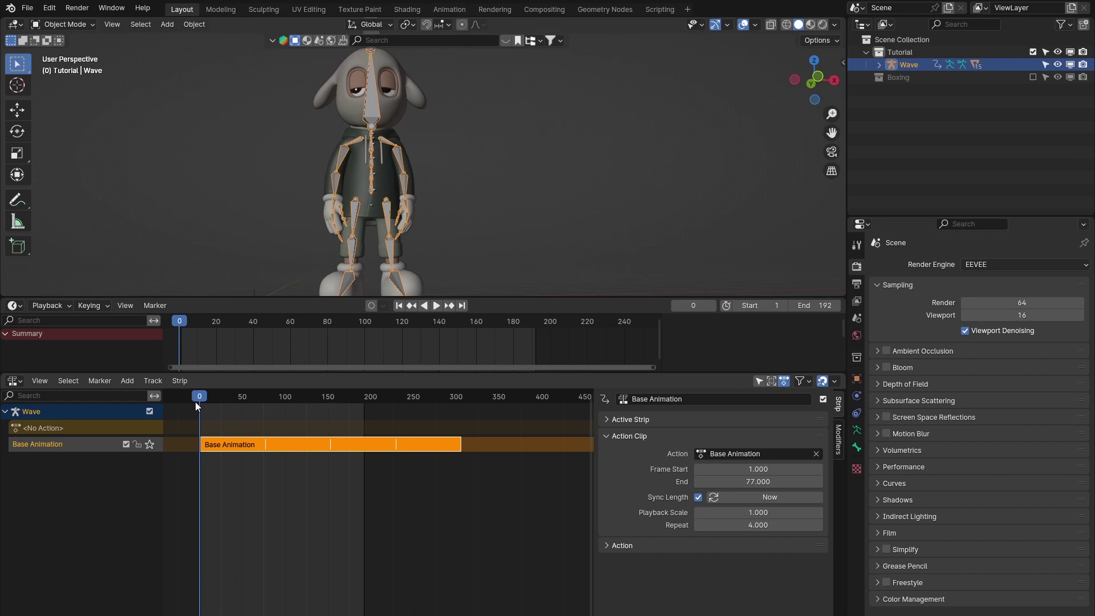
{"action": "key", "text": "space"}
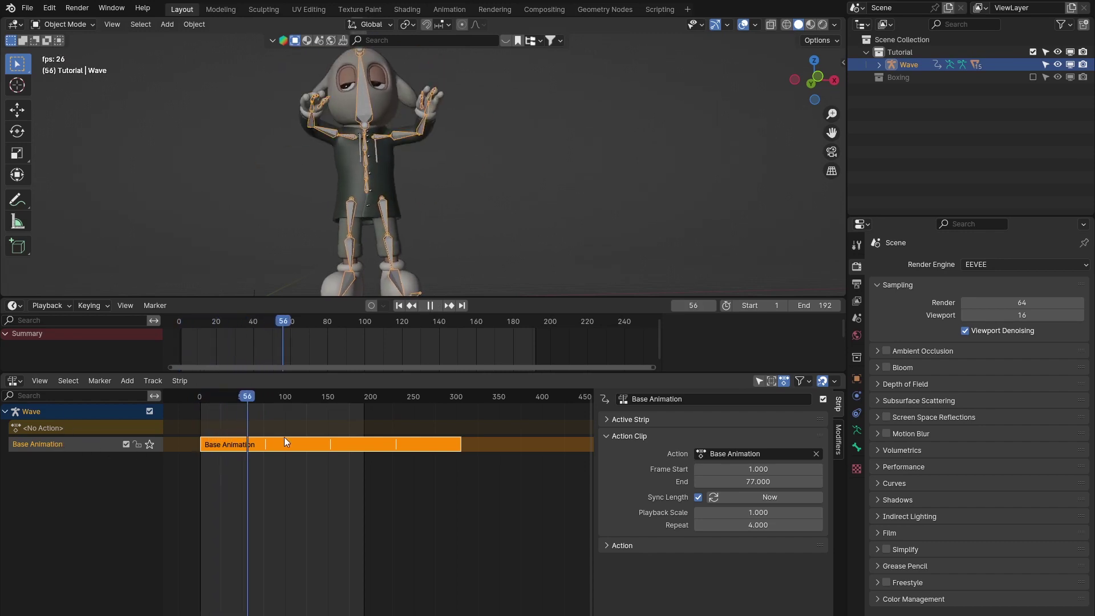
{"action": "key", "text": "space"}
{"action": "left_click_drag", "start_coordinate": [267, 402], "coordinate": [199, 402]}
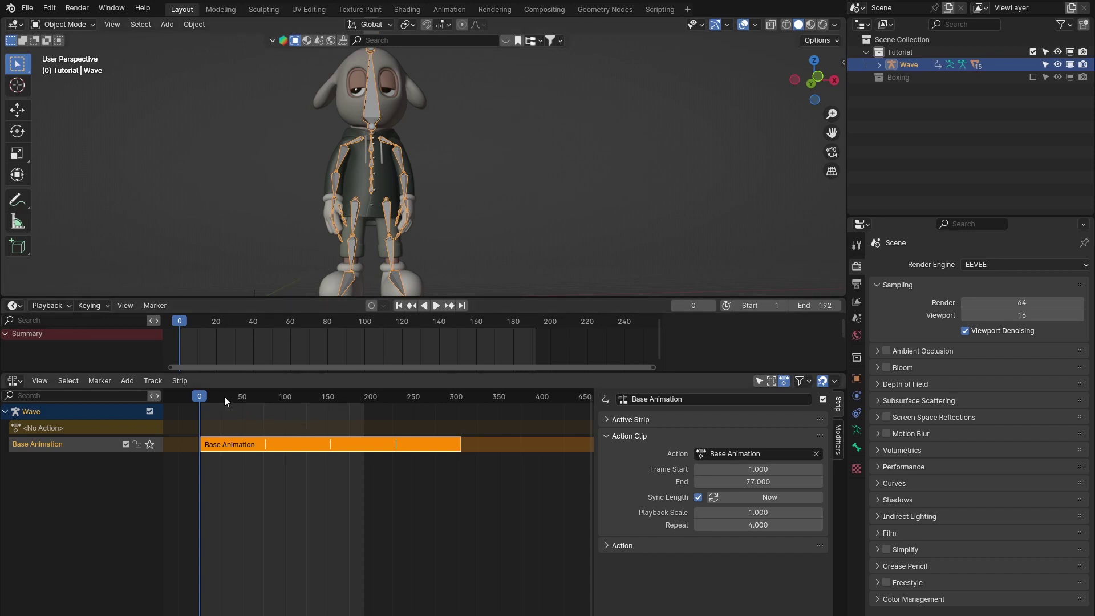
- Start the animation playback, collapse the Action Clip settings, and enlarge the 3D viewport by shrinking the animation editors
{"action": "key", "text": "space"}
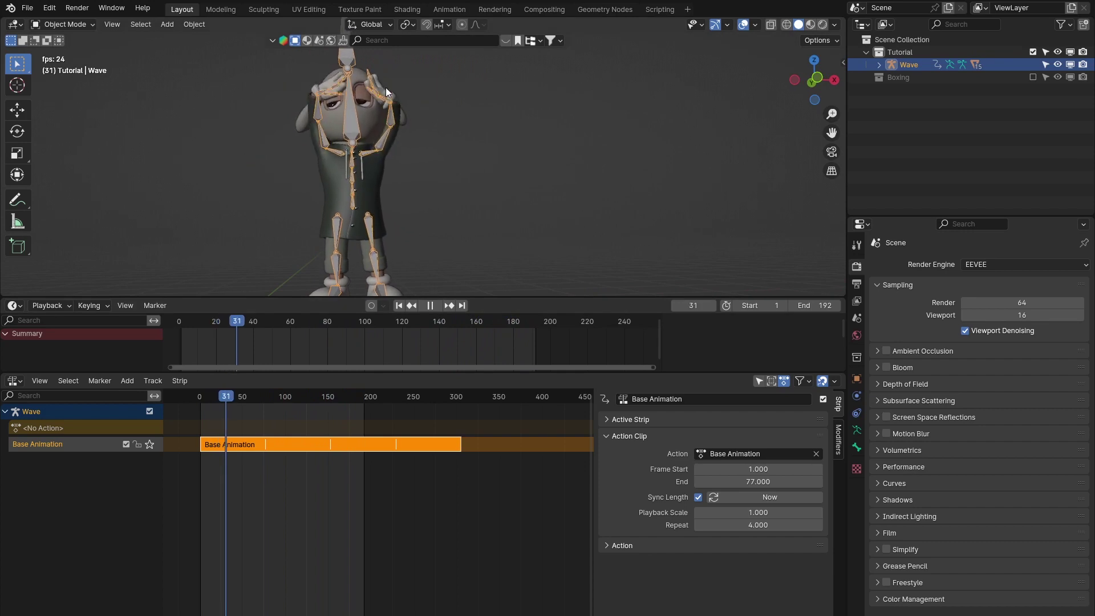
{"action": "left_click", "coordinate": [593, 435]}
{"action": "left_click_drag", "start_coordinate": [526, 374], "coordinate": [526, 463]}
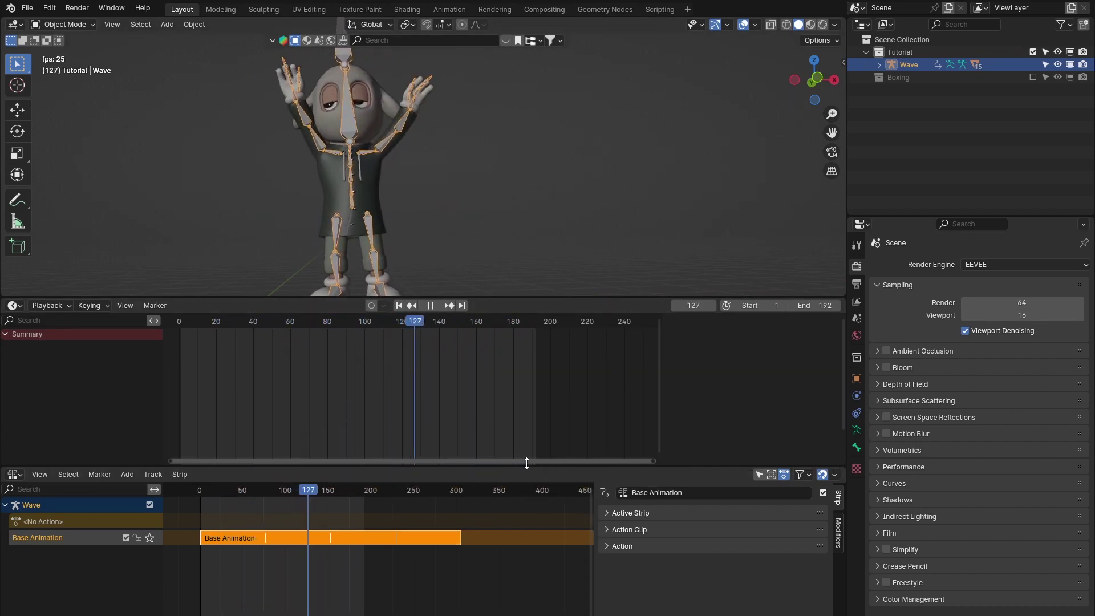
{"action": "left_click_drag", "start_coordinate": [495, 299], "coordinate": [450, 414]}
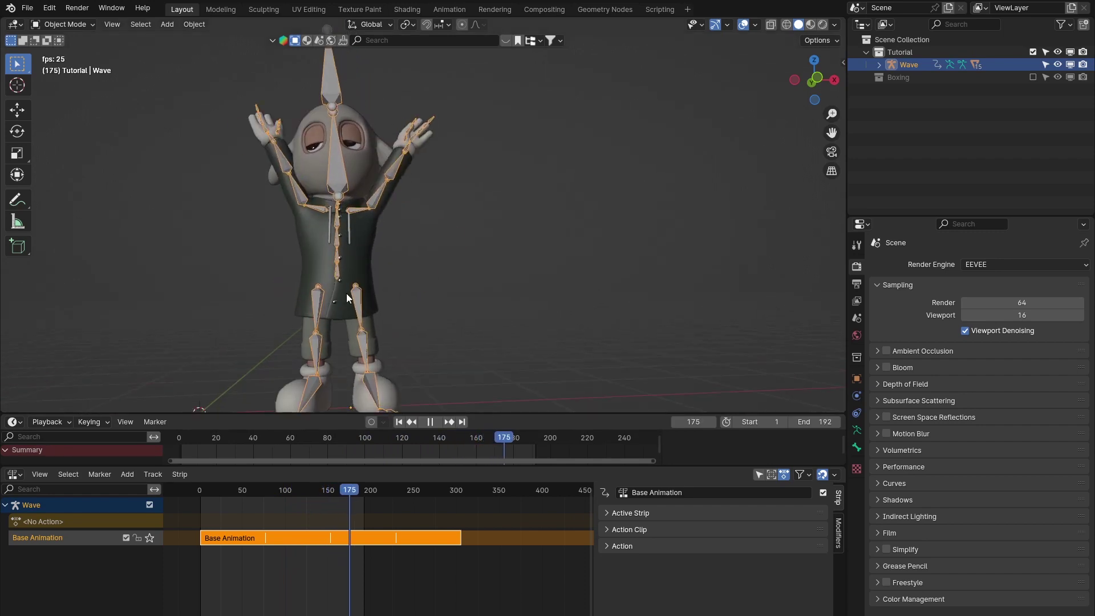
- Stop the animation playback and return the playhead to frame 0
{"action": "middle_click_drag", "start_coordinate": [342, 244], "coordinate": [390, 219], "text": "shift"}
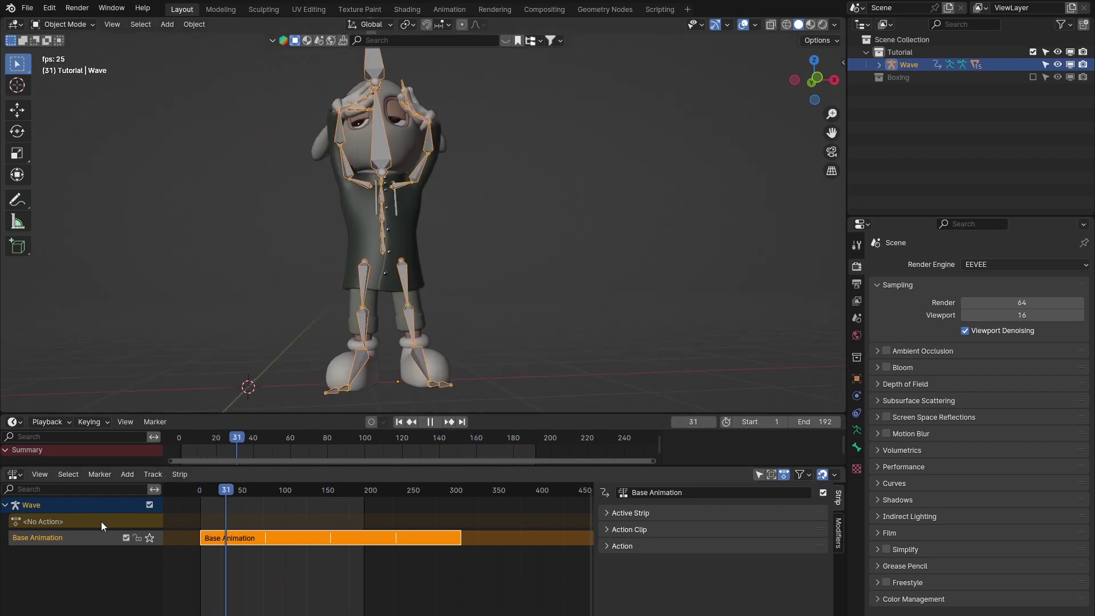
{"action": "key", "text": "shift+Left"}
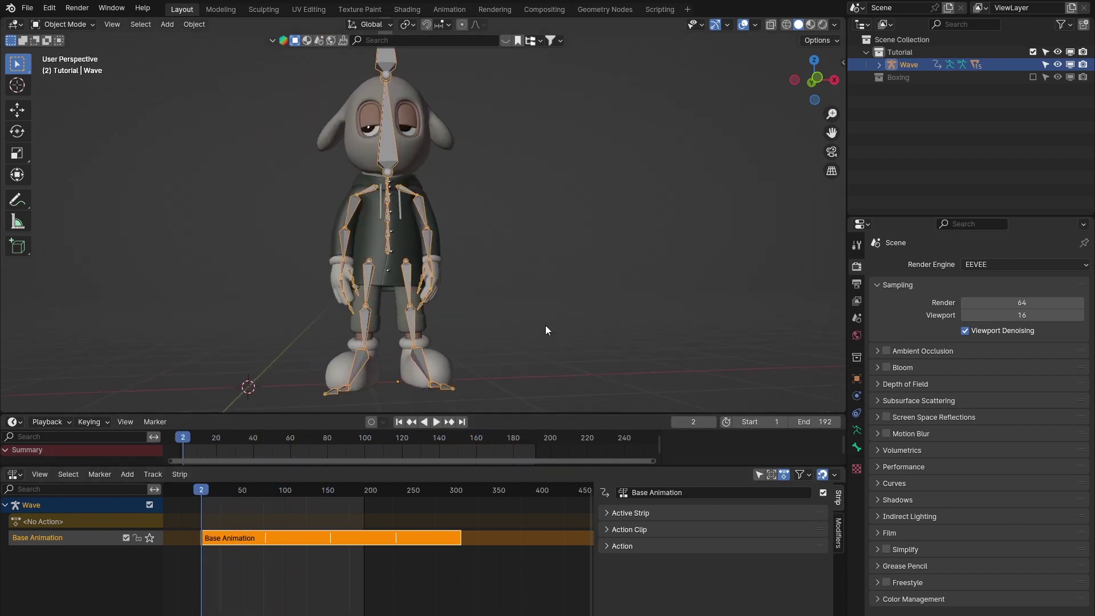
{"action": "left_click_drag", "start_coordinate": [215, 485], "coordinate": [188, 487]}
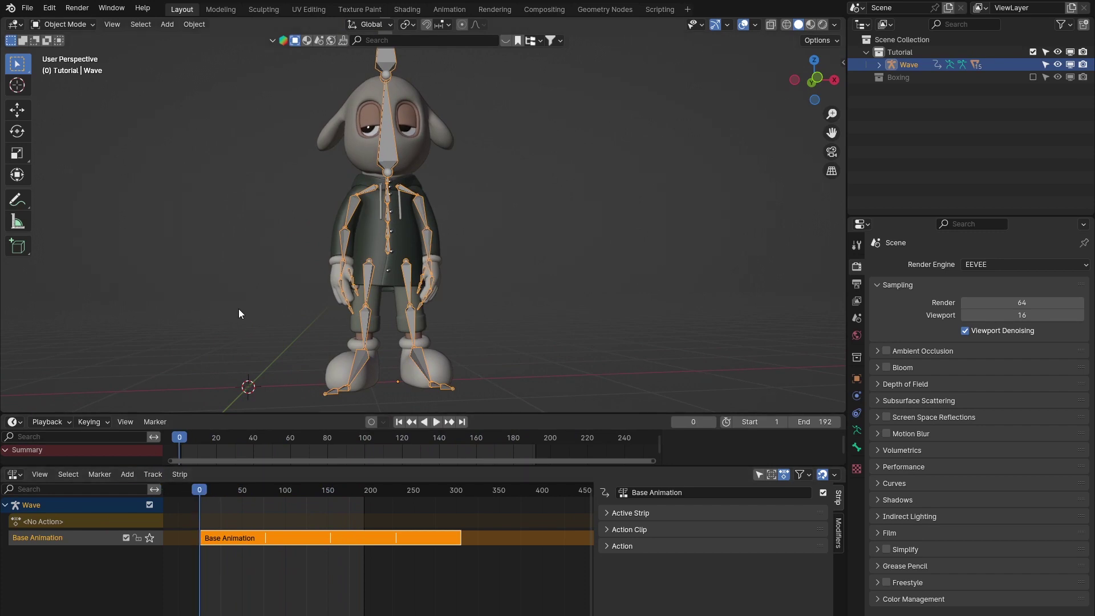
- Examine the Wave character's armature at frame 0, including the arms, hands and legs, from several angles and distances
{"action": "middle_click_drag", "start_coordinate": [317, 249], "coordinate": [377, 218]}
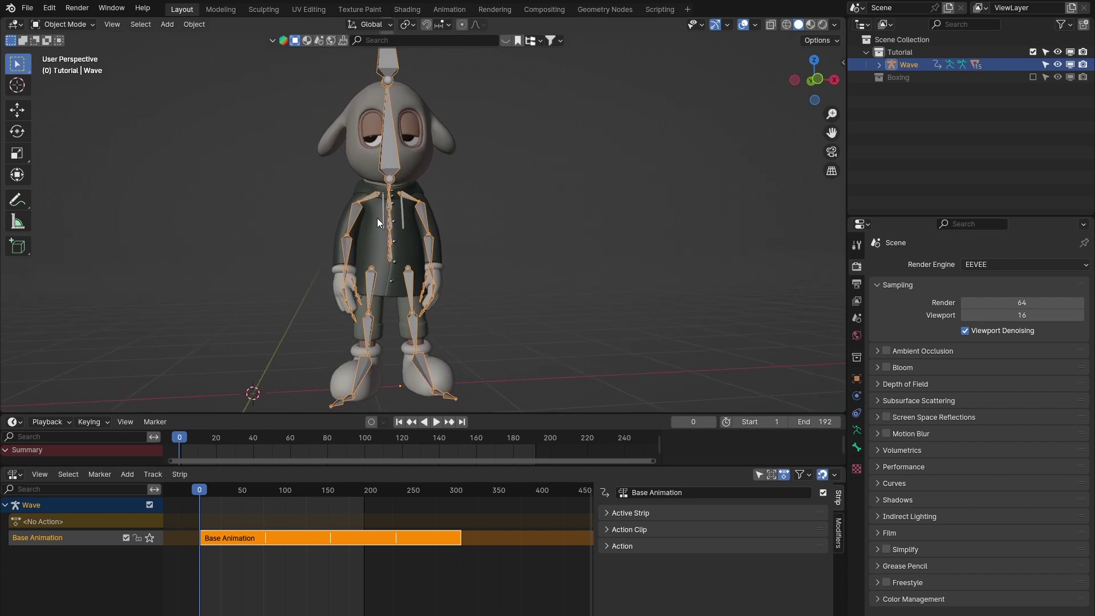
{"action": "left_click", "coordinate": [387, 163]}
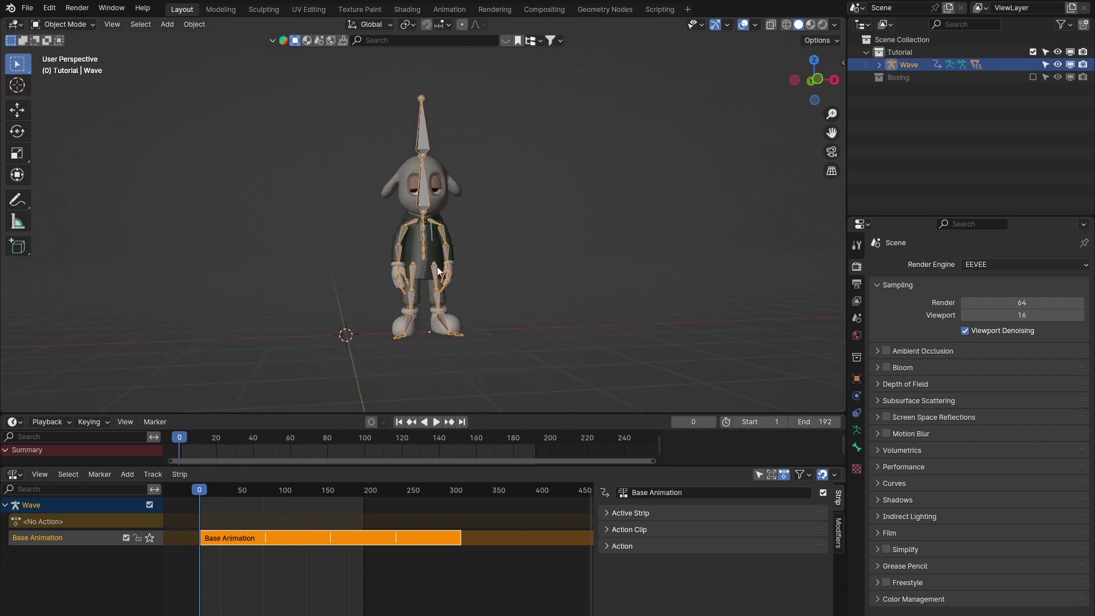
{"action": "scroll", "coordinate": [434, 260], "scroll_direction": "up", "scroll_amount": 2}
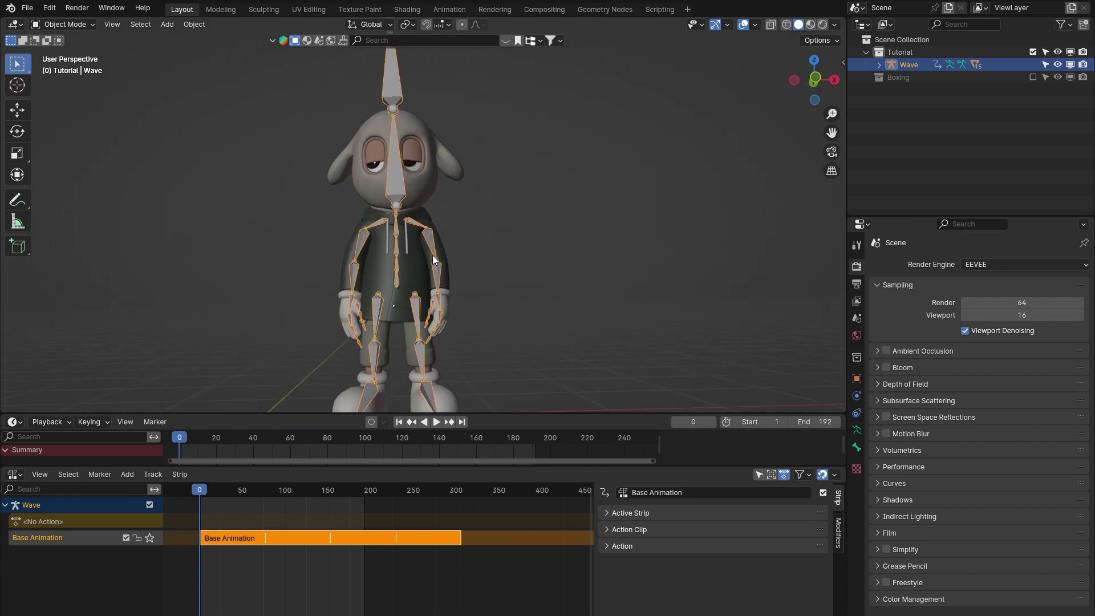
{"action": "scroll", "coordinate": [374, 312], "scroll_direction": "up", "scroll_amount": 3}
{"action": "middle_click_drag", "start_coordinate": [373, 312], "coordinate": [435, 200]}
{"action": "middle_click_drag", "start_coordinate": [346, 245], "coordinate": [289, 262]}
{"action": "scroll", "coordinate": [412, 270], "scroll_direction": "up", "scroll_amount": 3}
{"action": "middle_click_drag", "start_coordinate": [448, 287], "coordinate": [461, 188]}
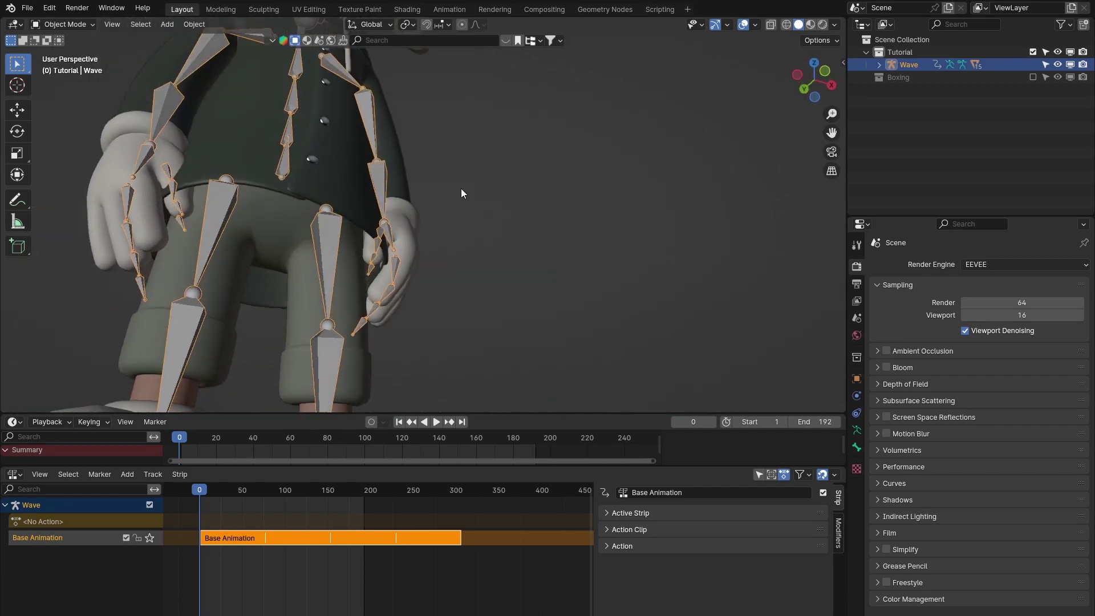
{"action": "middle_click_drag", "start_coordinate": [377, 196], "coordinate": [365, 251]}
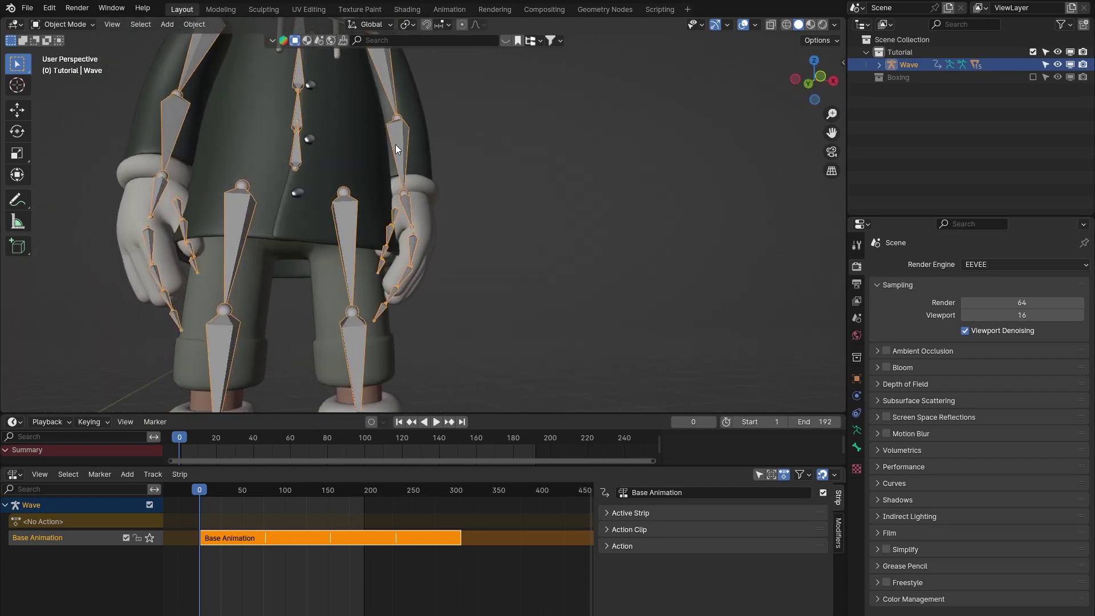
{"action": "middle_click_drag", "start_coordinate": [395, 145], "coordinate": [351, 228]}
{"action": "scroll", "coordinate": [419, 188], "scroll_direction": "down", "scroll_amount": 3}
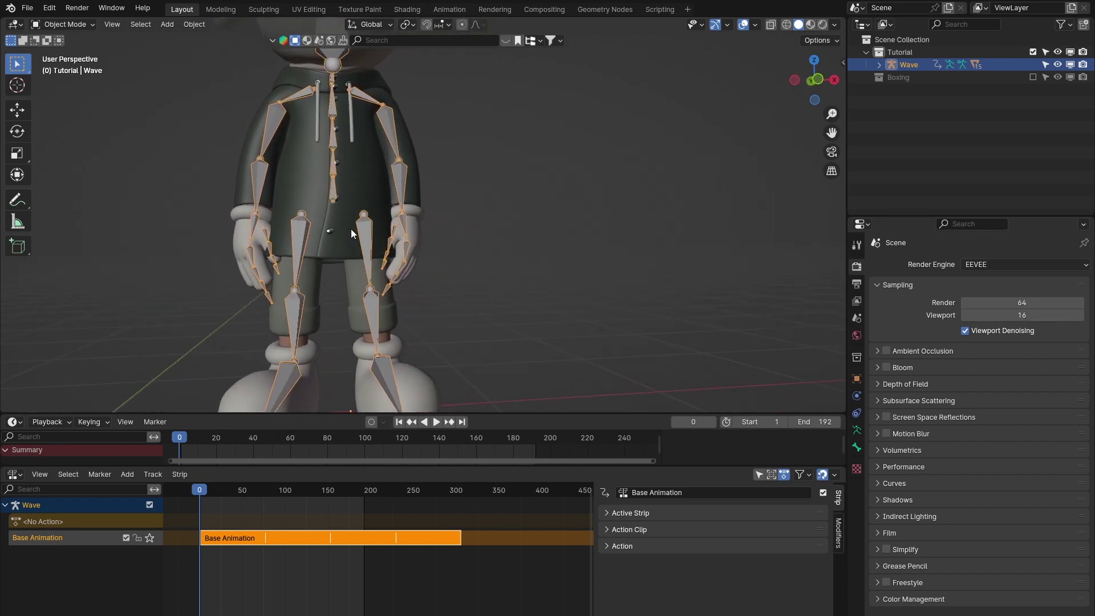
- Examine the Wave character's hand and finger bones at frame 0 up close, including from below
{"action": "middle_click_drag", "start_coordinate": [419, 248], "coordinate": [347, 212], "text": "shift"}
{"action": "scroll", "coordinate": [402, 243], "scroll_direction": "up", "scroll_amount": 4}
{"action": "middle_click_drag", "start_coordinate": [393, 150], "coordinate": [386, 188]}
{"action": "scroll", "coordinate": [369, 190], "scroll_direction": "down", "scroll_amount": 4}
{"action": "scroll", "coordinate": [383, 240], "scroll_direction": "up", "scroll_amount": 5}
{"action": "middle_click_drag", "start_coordinate": [375, 294], "coordinate": [382, 248]}
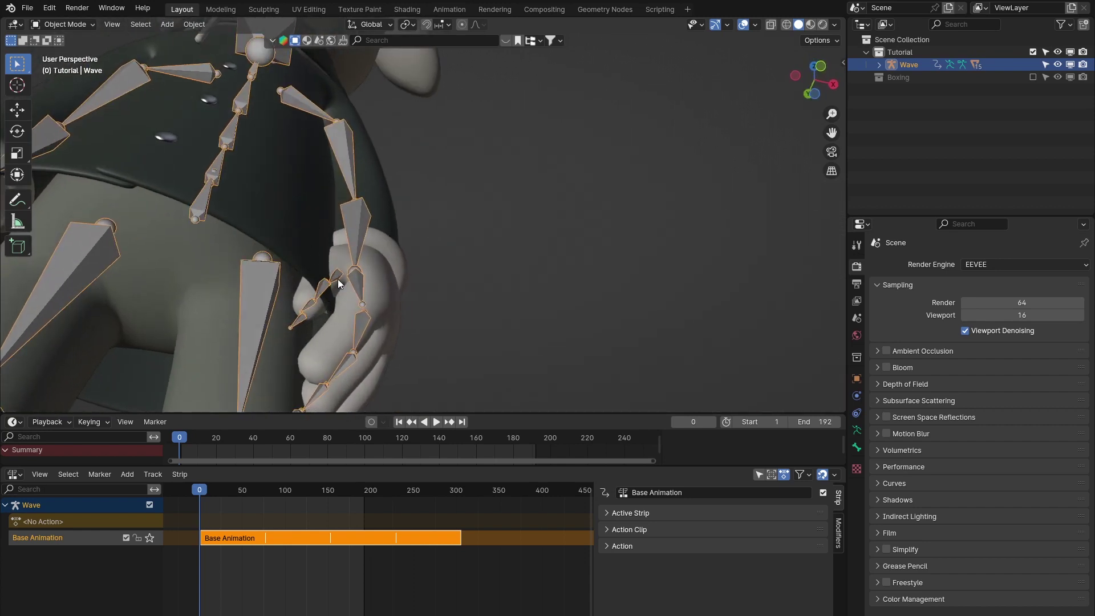
{"action": "scroll", "coordinate": [337, 279], "scroll_direction": "down", "scroll_amount": 4}
{"action": "middle_click_drag", "start_coordinate": [428, 220], "coordinate": [381, 308]}
{"action": "scroll", "coordinate": [408, 245], "scroll_direction": "down", "scroll_amount": 3}
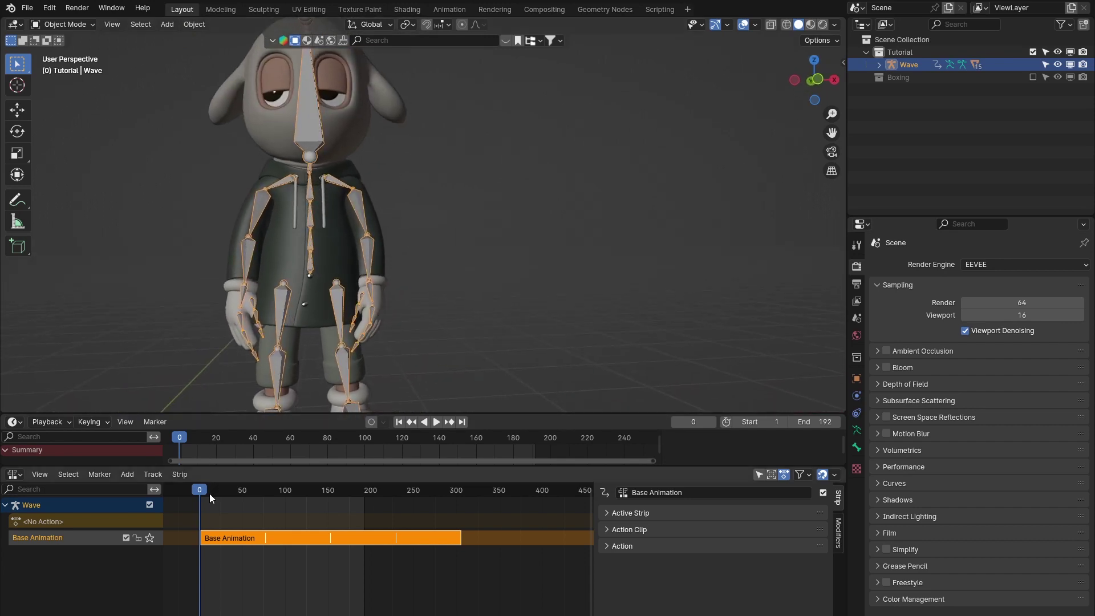
- Play the animation to frame 20 and examine how the raised arms and hands sit against the head
{"action": "key", "text": "space"}
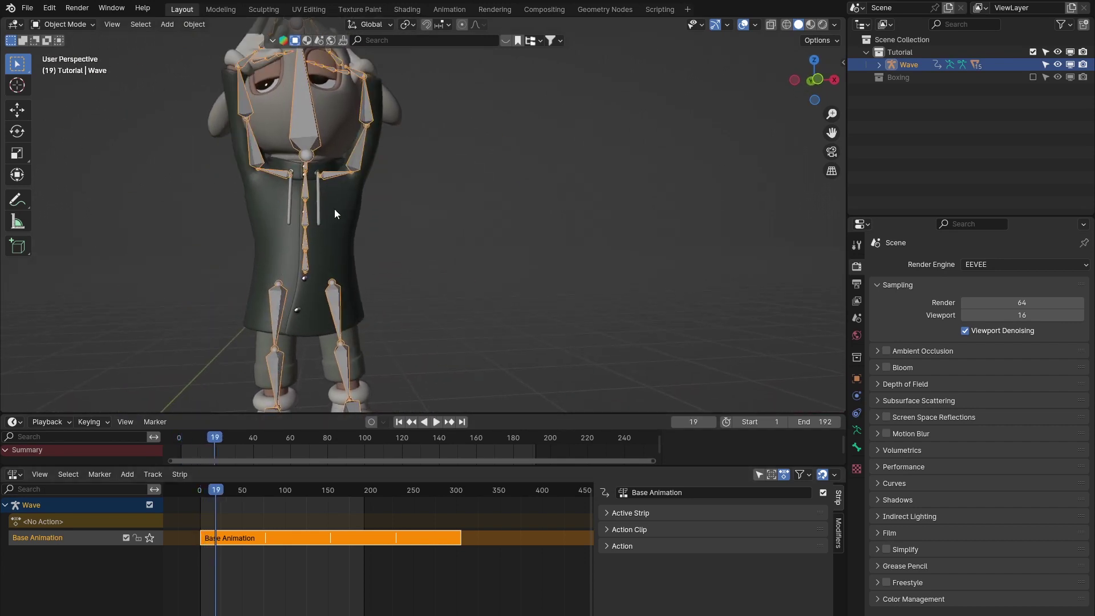
{"action": "middle_click_drag", "start_coordinate": [334, 208], "coordinate": [389, 340], "text": "shift"}
{"action": "scroll", "coordinate": [378, 254], "scroll_direction": "up", "scroll_amount": 3}
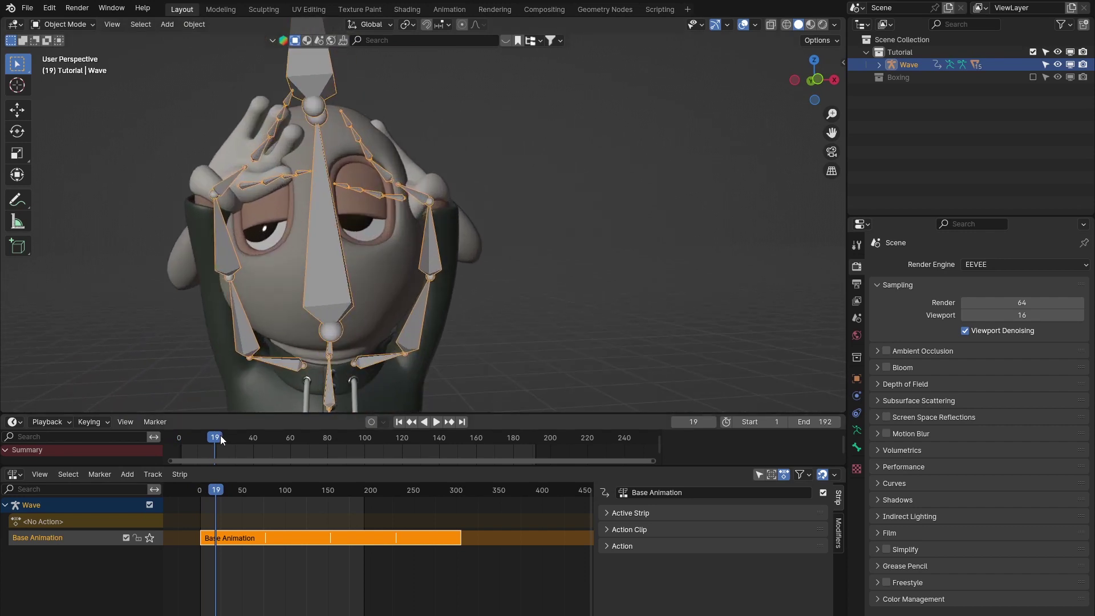
{"action": "key", "text": "space"}
{"action": "key", "text": "space"}
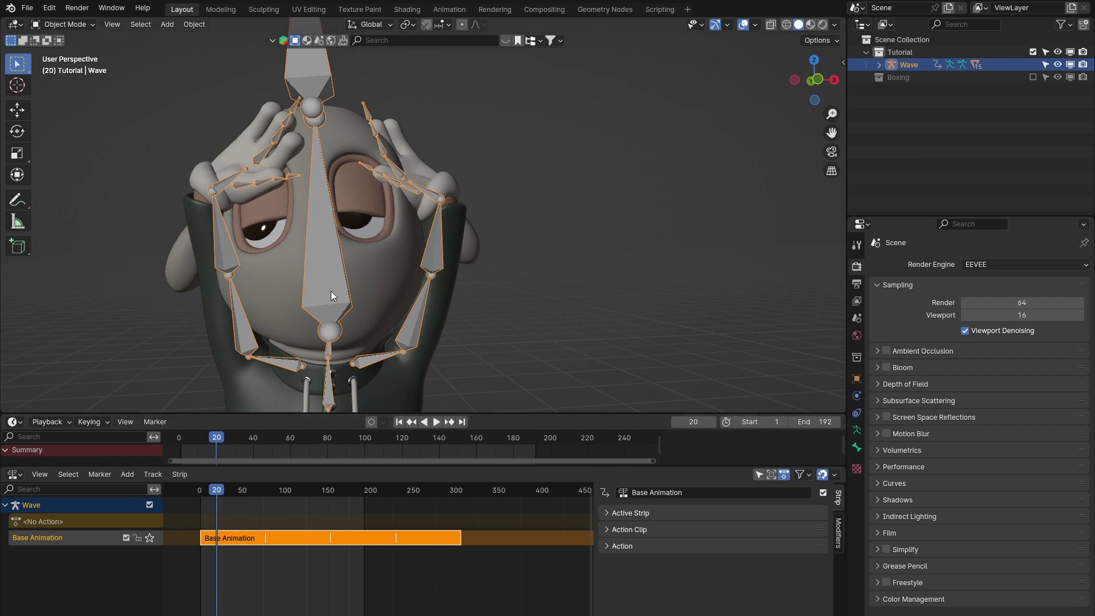
{"action": "middle_click_drag", "start_coordinate": [331, 291], "coordinate": [317, 266]}
{"action": "middle_click_drag", "start_coordinate": [435, 272], "coordinate": [468, 195]}
{"action": "middle_click_drag", "start_coordinate": [367, 151], "coordinate": [357, 178]}
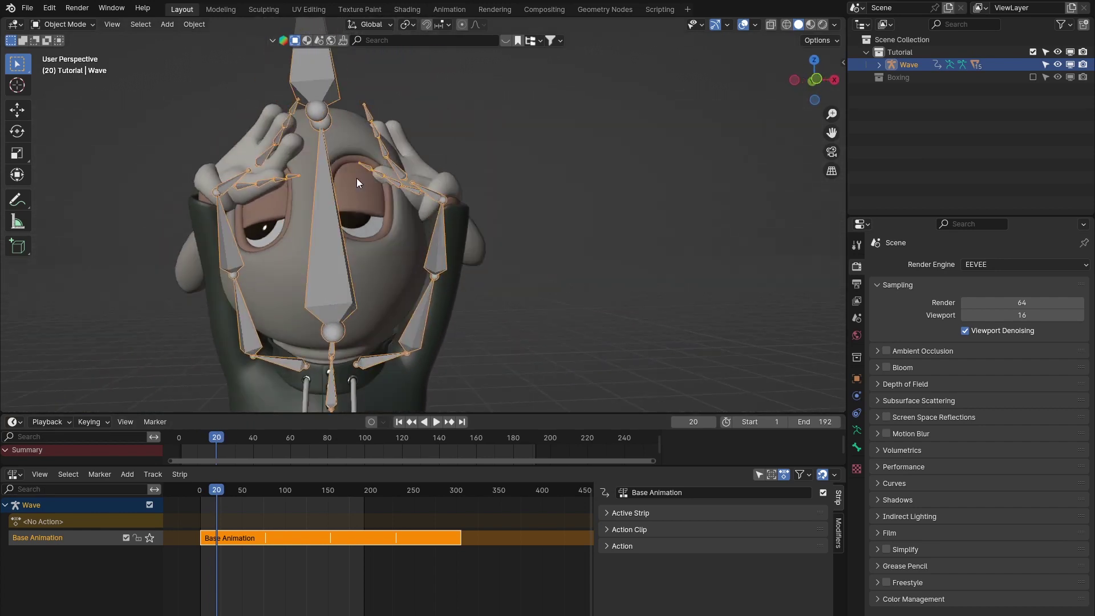
{"action": "scroll", "coordinate": [335, 184], "scroll_direction": "down", "scroll_amount": 2}
{"action": "middle_click_drag", "start_coordinate": [363, 247], "coordinate": [367, 164], "text": "shift"}
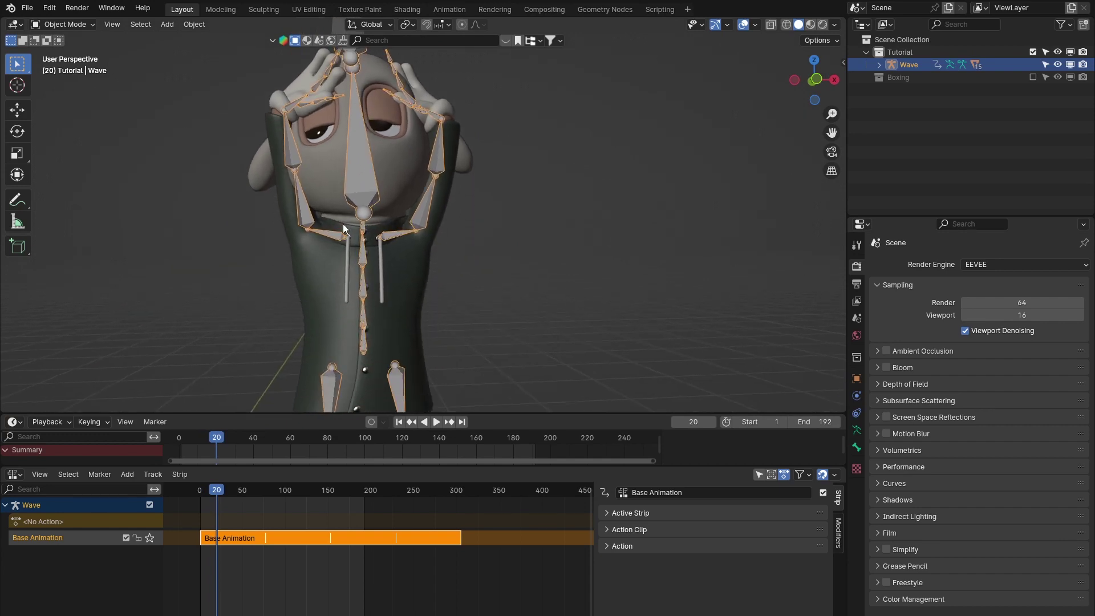
{"action": "middle_click_drag", "start_coordinate": [370, 73], "coordinate": [390, 136], "text": "shift"}
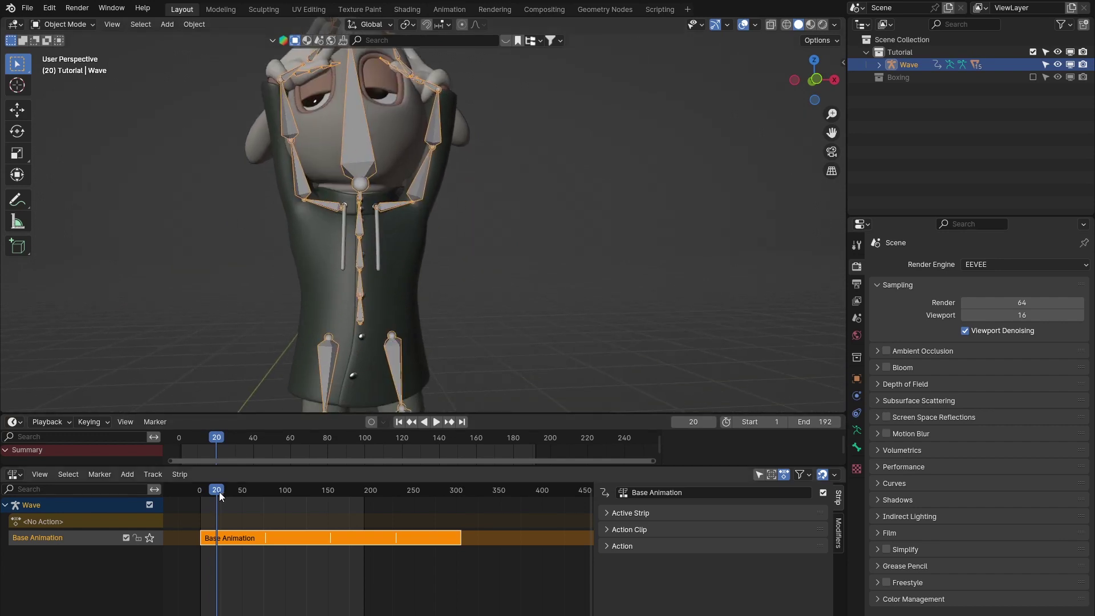
- Play the animation onward from frame 20, return the playhead to frame 0, and reselect the Base Animation strip
{"action": "key", "text": "space"}
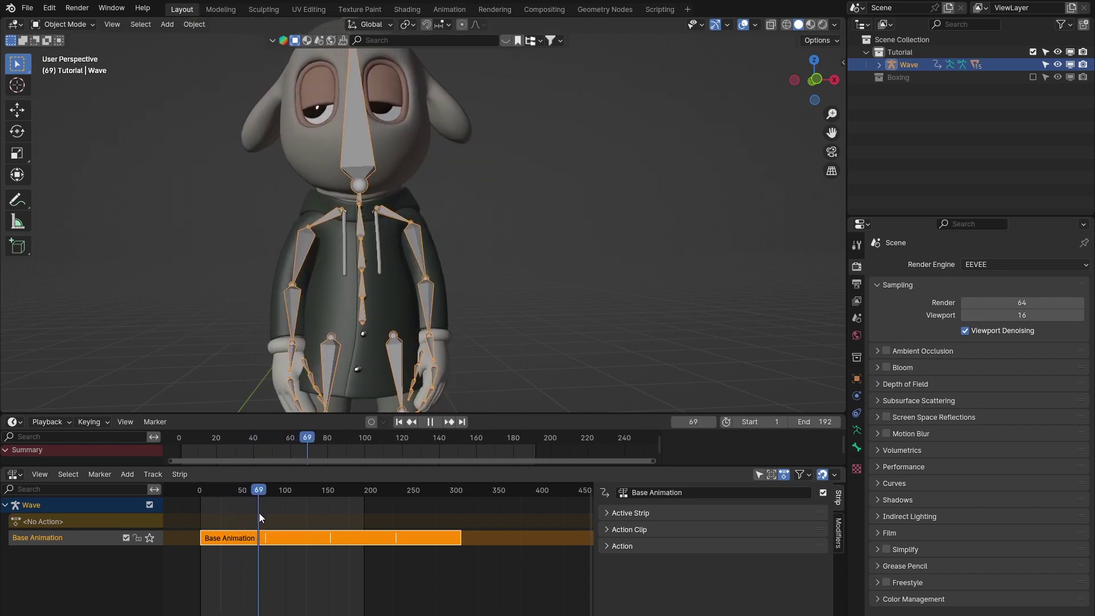
{"action": "left_click_drag", "start_coordinate": [259, 513], "coordinate": [201, 512]}
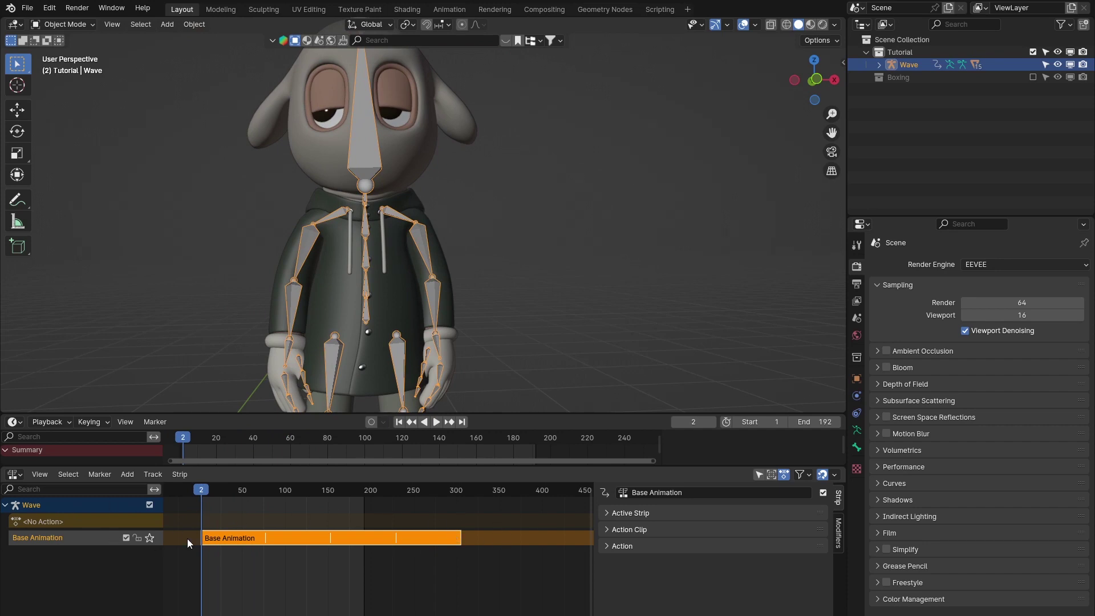
{"action": "left_click", "coordinate": [54, 520]}
{"action": "mouse_move", "coordinate": [217, 488]}
{"action": "left_mouse_down"}
{"action": "mouse_move", "coordinate": [266, 494]}
{"action": "mouse_move", "coordinate": [169, 494]}
{"action": "mouse_move", "coordinate": [199, 489]}
{"action": "left_mouse_up"}
{"action": "left_click", "coordinate": [197, 497]}
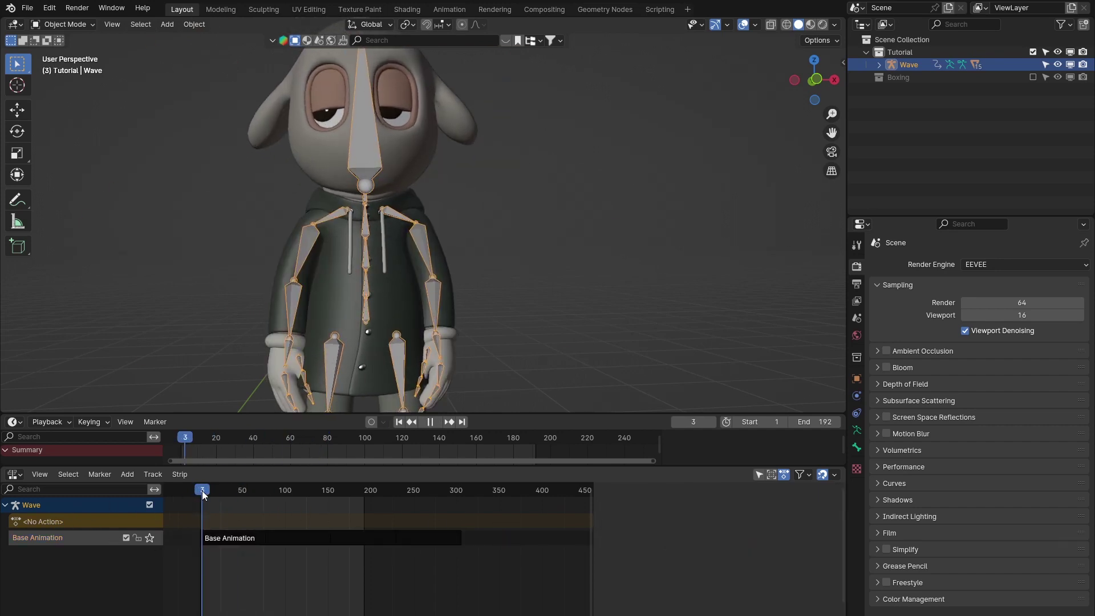
{"action": "left_click", "coordinate": [238, 534]}
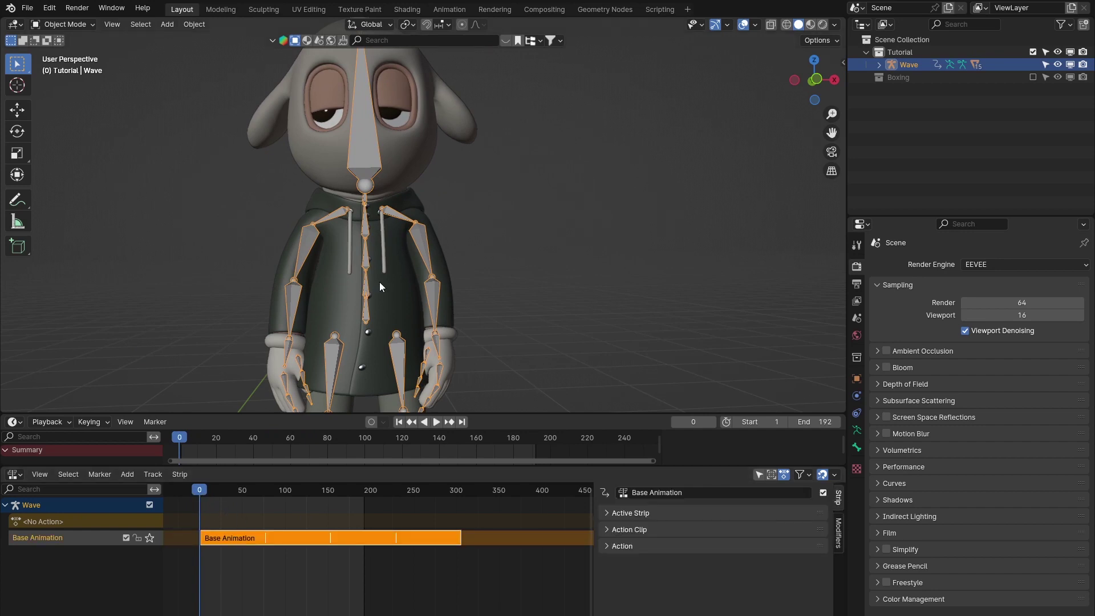
- Replay the animation with the whole character in view, return the playhead to frame 0, and switch to the front orthographic view
{"action": "key", "text": "space"}
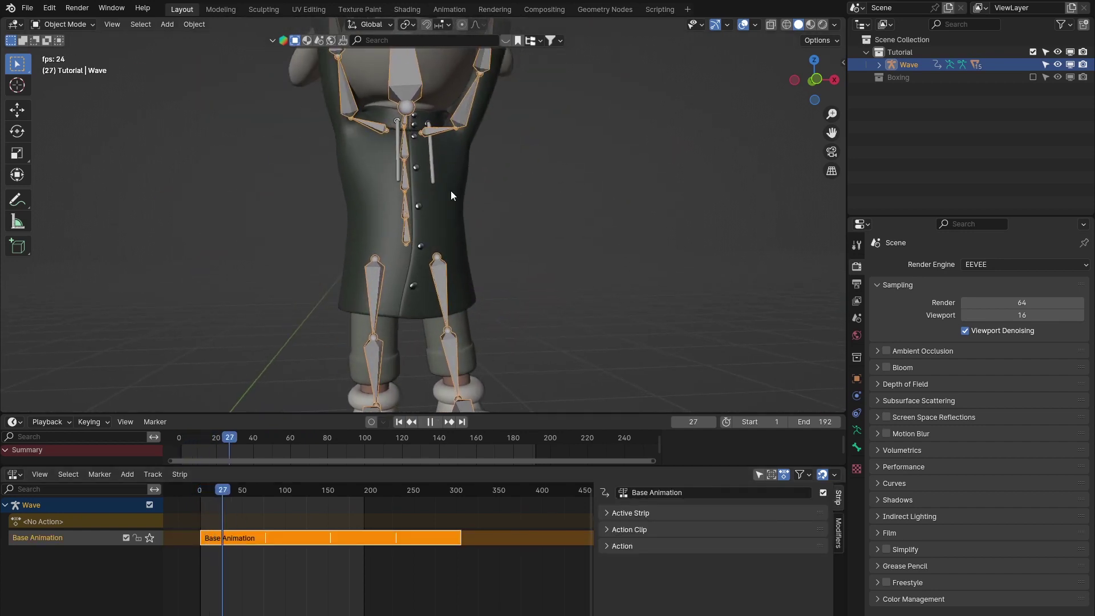
{"action": "scroll", "coordinate": [450, 191], "scroll_direction": "down", "scroll_amount": 4}
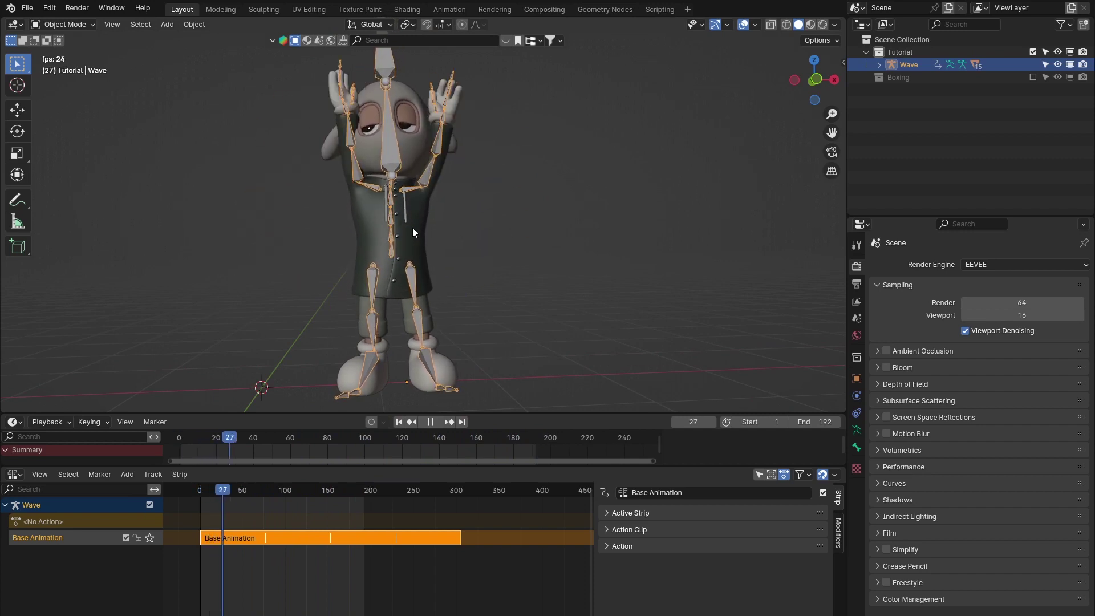
{"action": "key", "text": "space"}
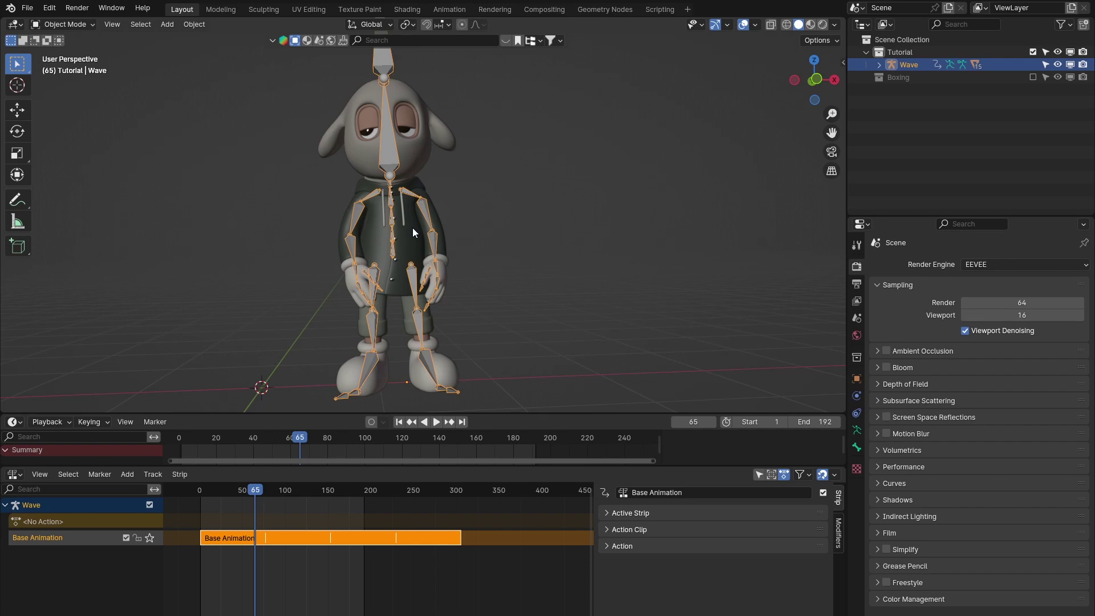
{"action": "left_click_drag", "start_coordinate": [280, 494], "coordinate": [169, 494]}
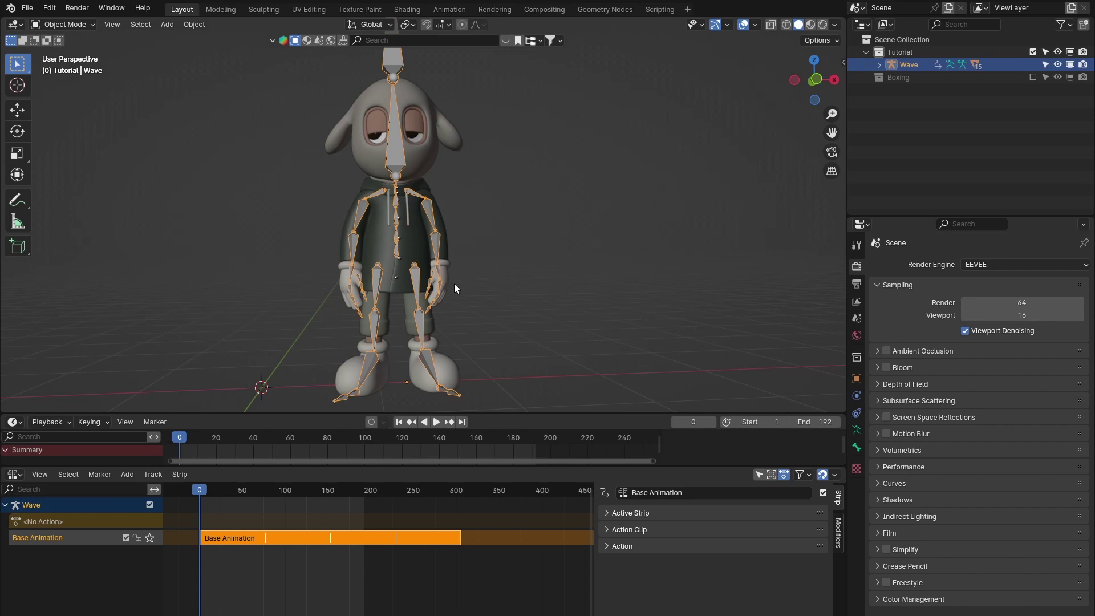
{"action": "middle_click_drag", "start_coordinate": [440, 282], "coordinate": [443, 268]}
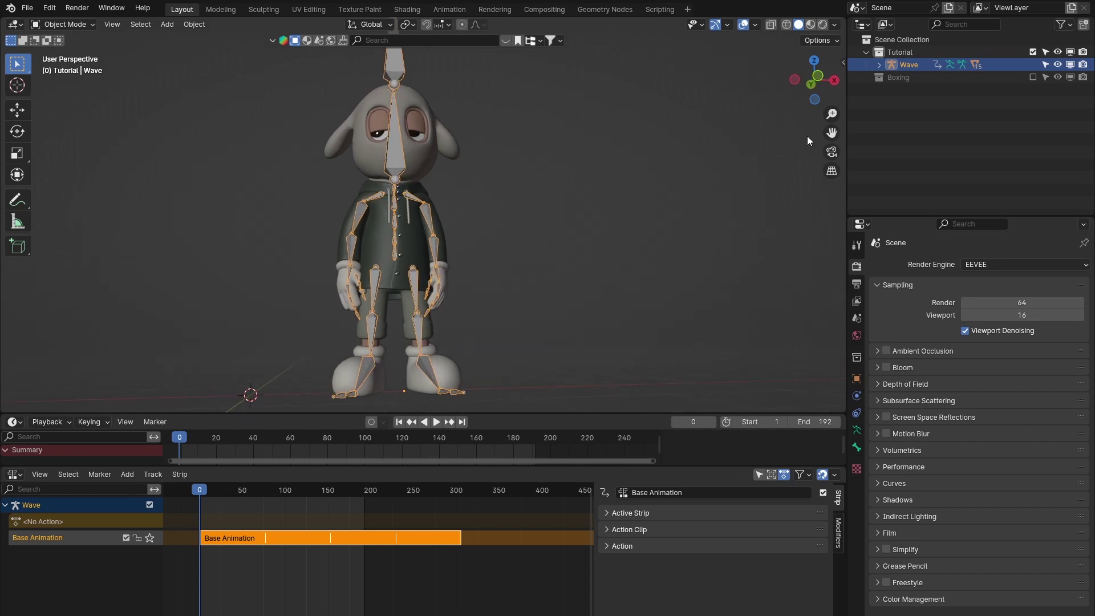
{"action": "left_click", "coordinate": [814, 80]}
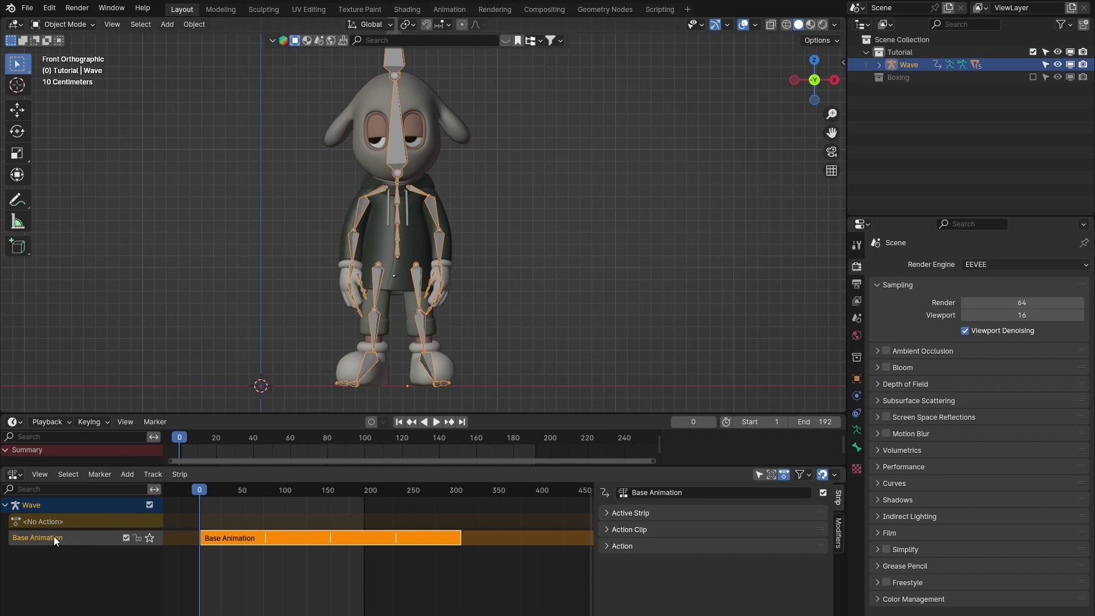
- Check the extrapolation and blending options of Wave's empty action track, keeping Replace, and reselect the Base Animation strip
{"action": "left_click", "coordinate": [24, 523]}
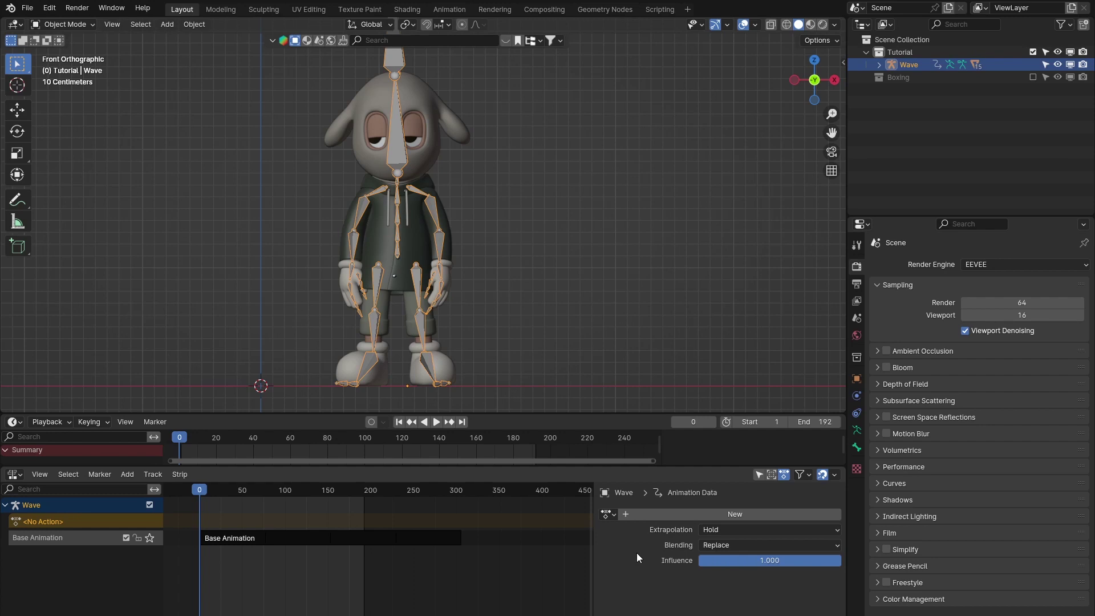
{"action": "left_click", "coordinate": [734, 528]}
{"action": "left_click", "coordinate": [741, 529]}
{"action": "left_click", "coordinate": [767, 543]}
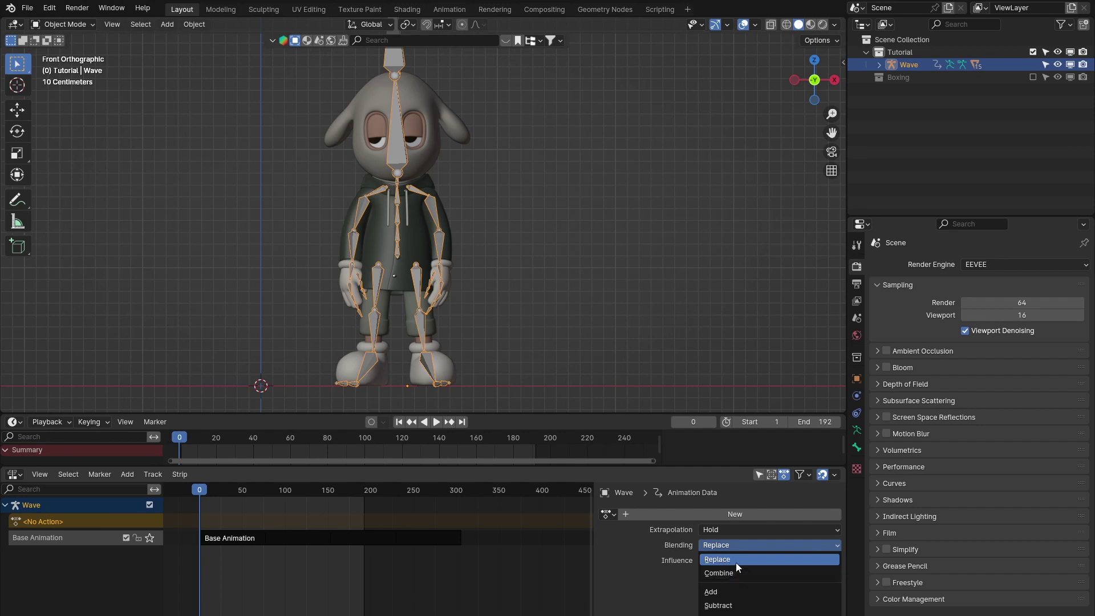
{"action": "left_click", "coordinate": [718, 560]}
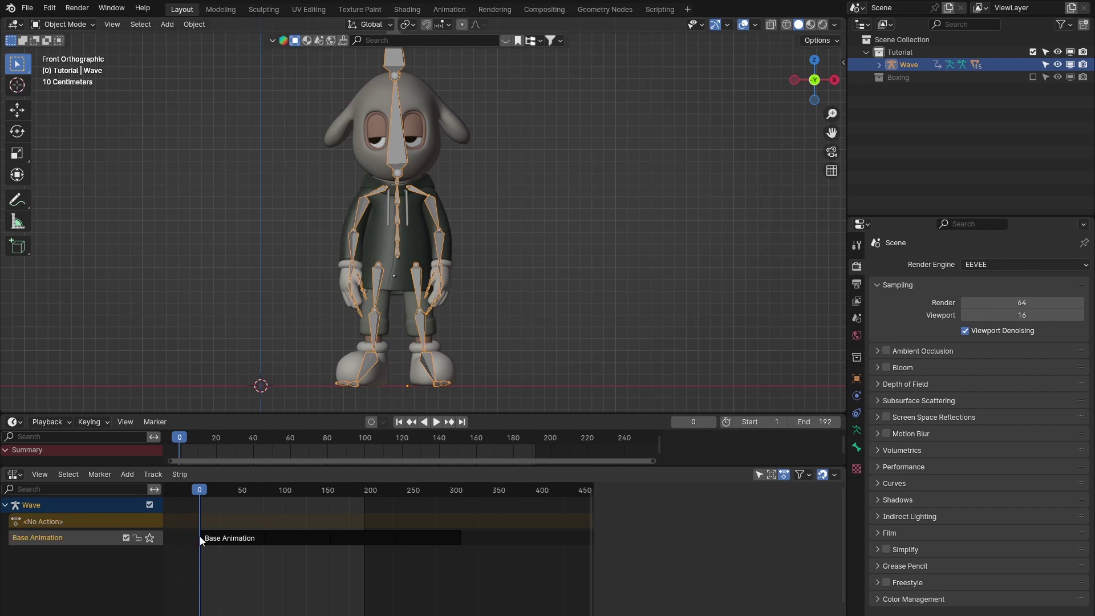
{"action": "left_click", "coordinate": [224, 538]}
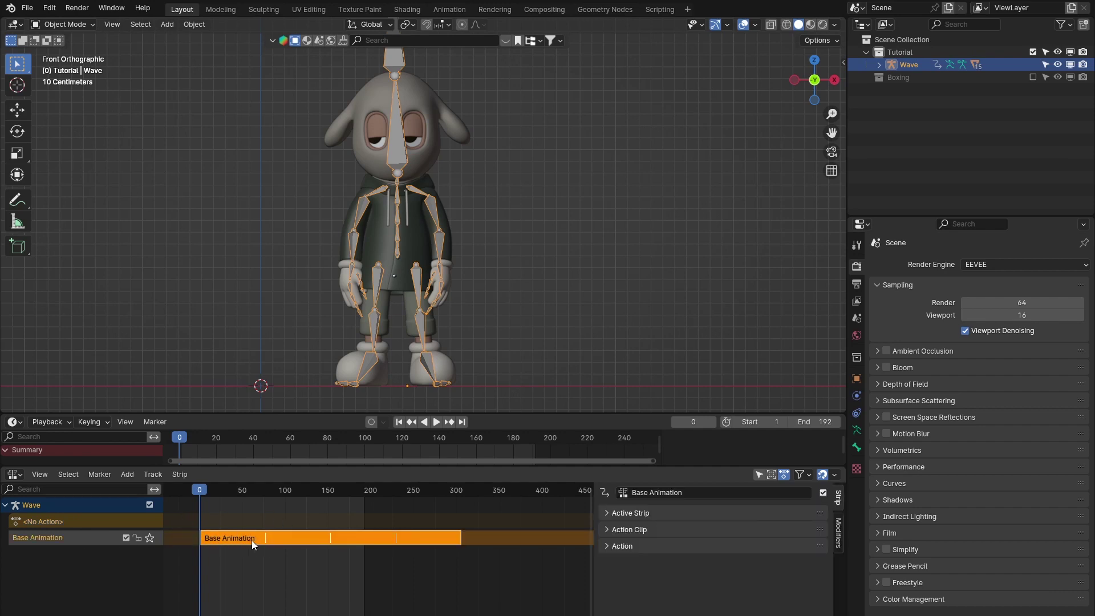
- Set the blending of Wave's empty action track to Combine and create a new action on it
{"action": "left_click", "coordinate": [104, 521]}
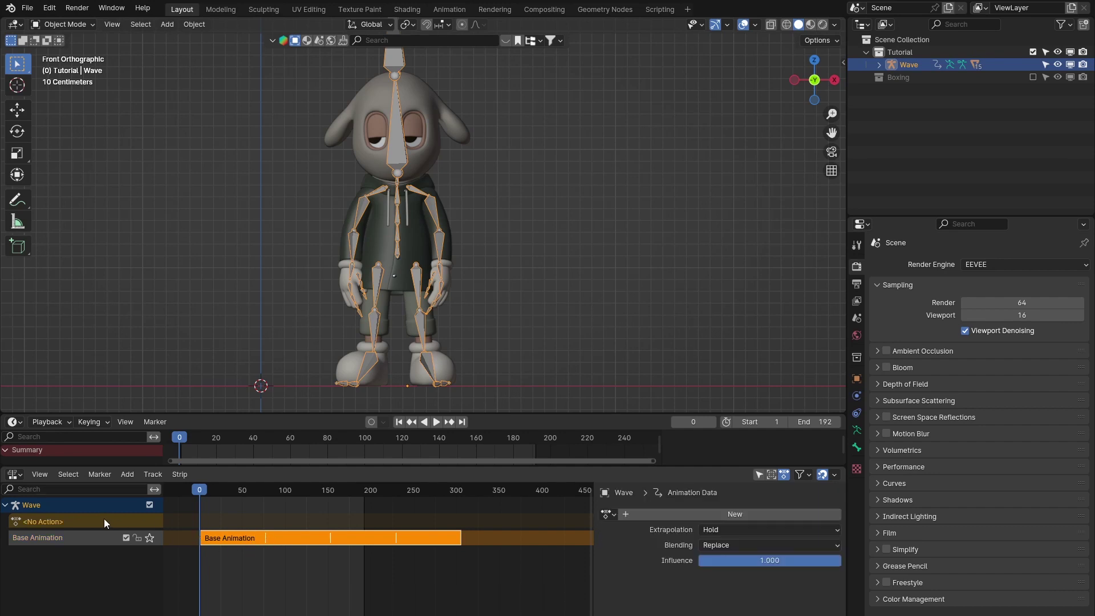
{"action": "left_click", "coordinate": [754, 546]}
{"action": "left_click", "coordinate": [738, 574]}
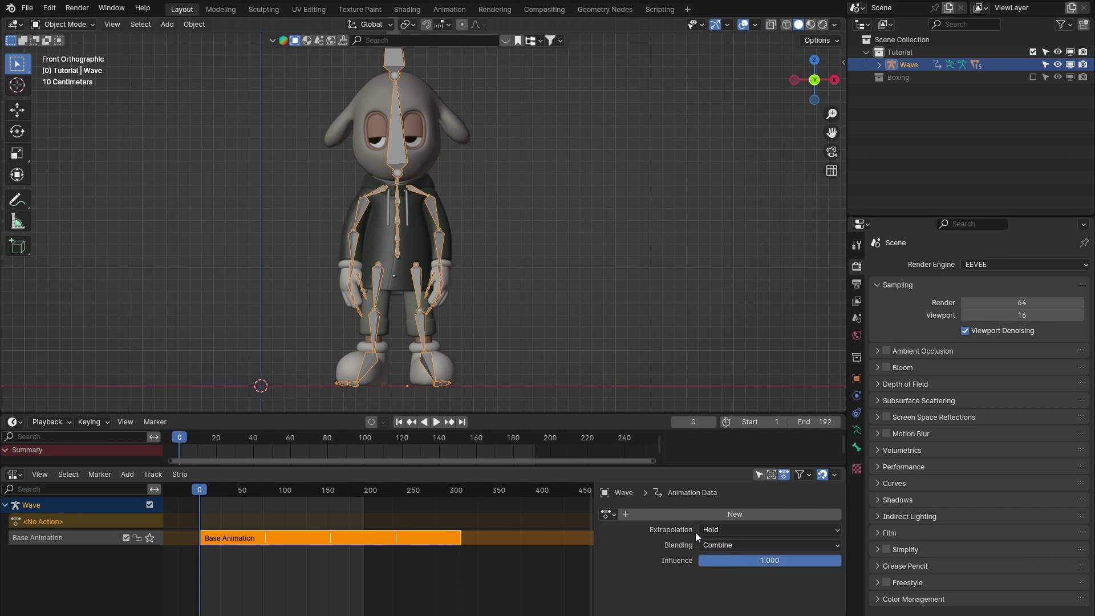
{"action": "mouse_move", "coordinate": [422, 221]}
{"action": "middle_mouse_down"}
{"action": "mouse_move", "coordinate": [445, 218]}
{"action": "mouse_move", "coordinate": [432, 217]}
{"action": "middle_mouse_up"}
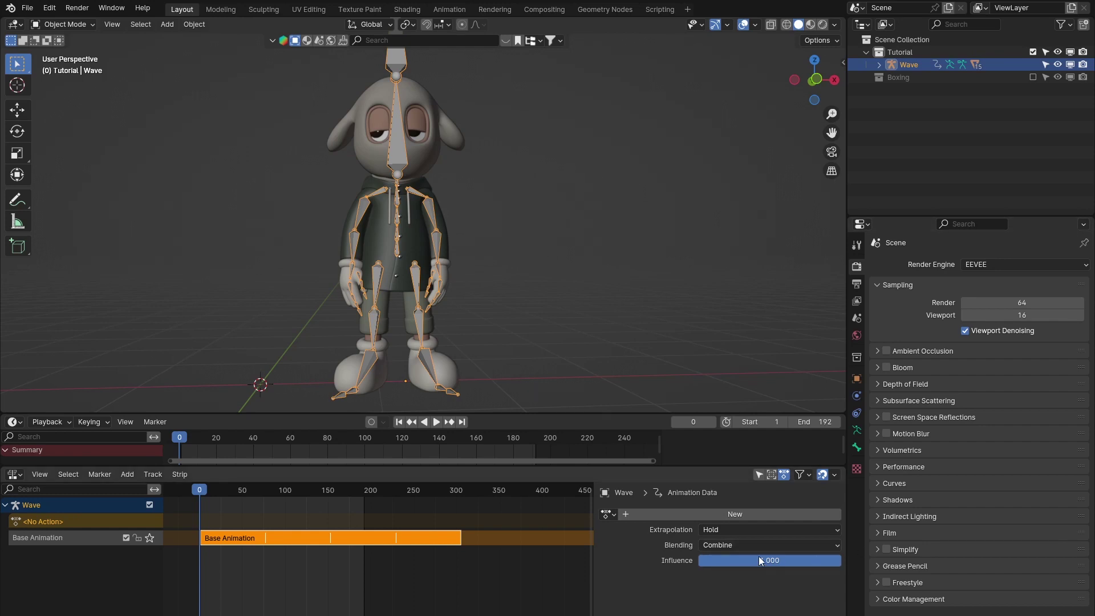
{"action": "left_click", "coordinate": [652, 511]}
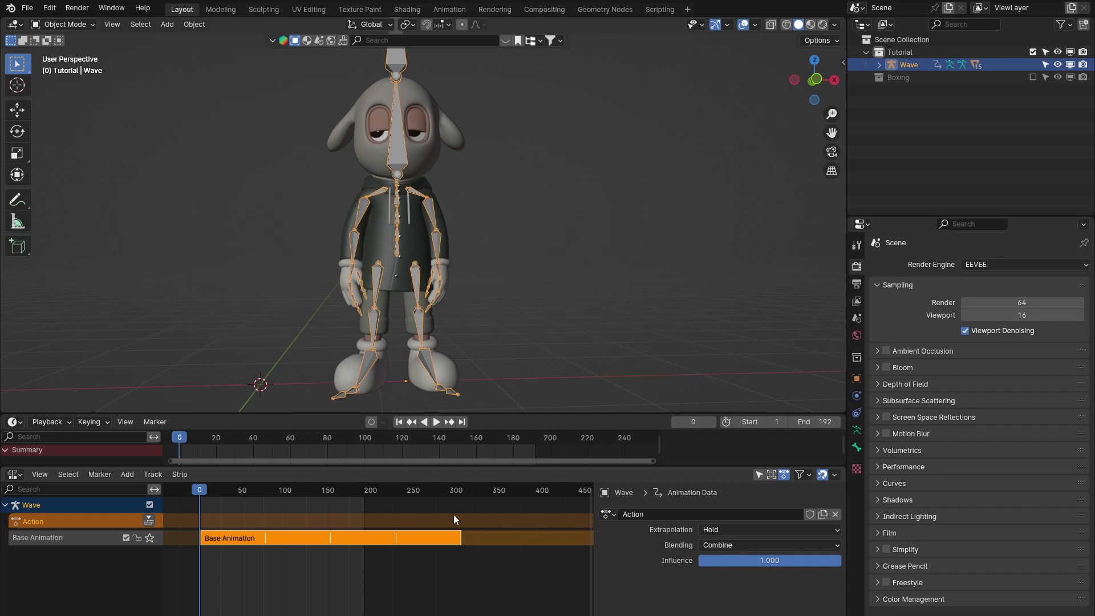
- Rename the new action above the Base Animation track as "Arm & Hand Fix"
{"action": "left_click", "coordinate": [63, 539]}
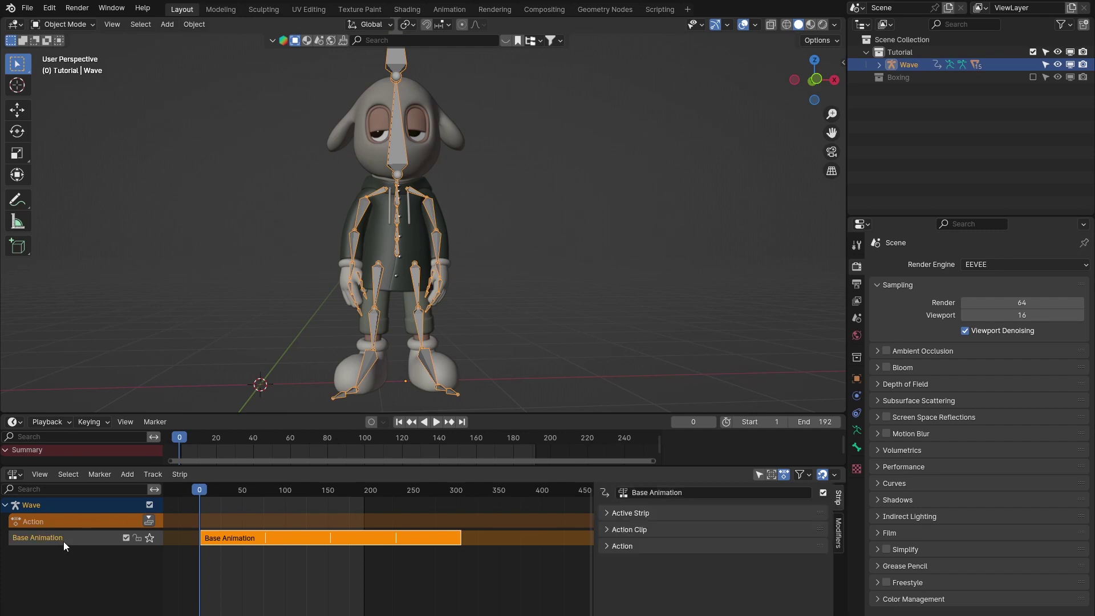
{"action": "left_click", "coordinate": [39, 523]}
{"action": "left_click", "coordinate": [43, 538]}
{"action": "left_click", "coordinate": [81, 521]}
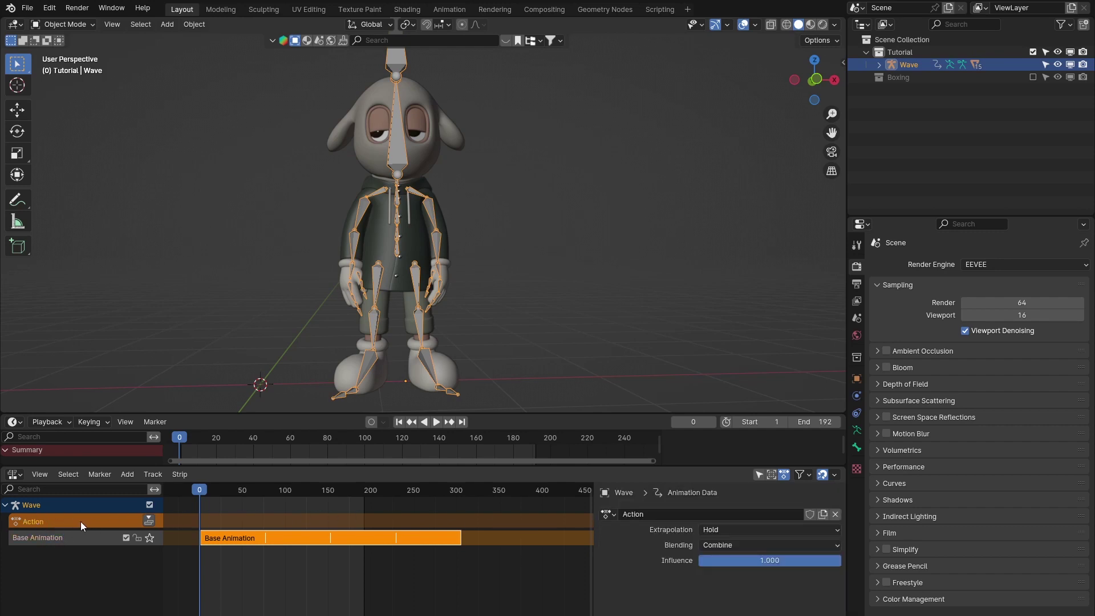
{"action": "double_click", "coordinate": [38, 521]}
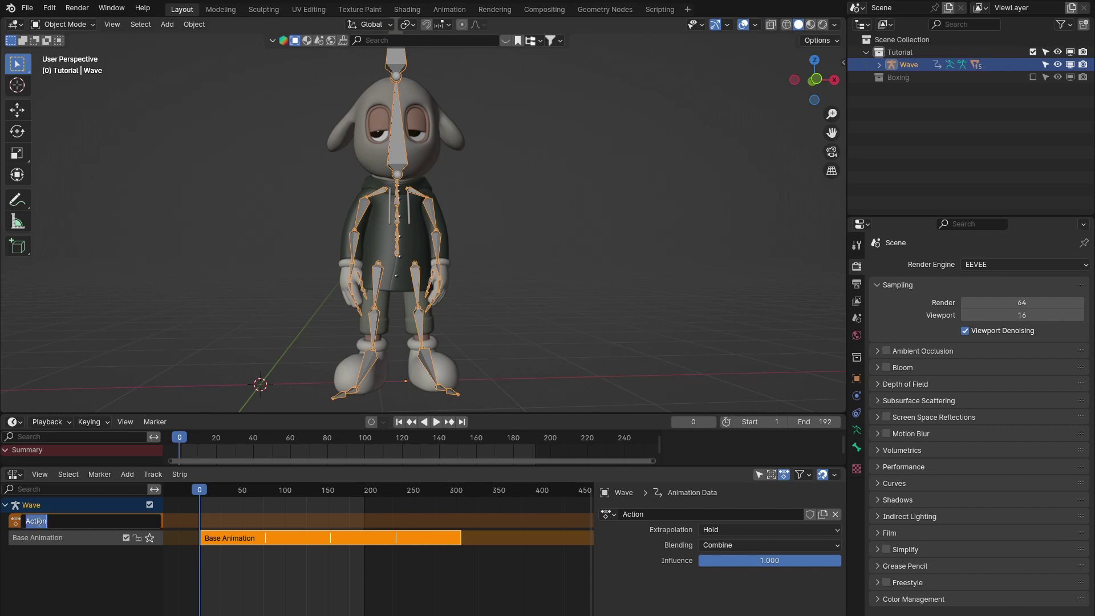
{"action": "type", "text": "Arm & Hand Fix"}
{"action": "key", "text": "Return"}
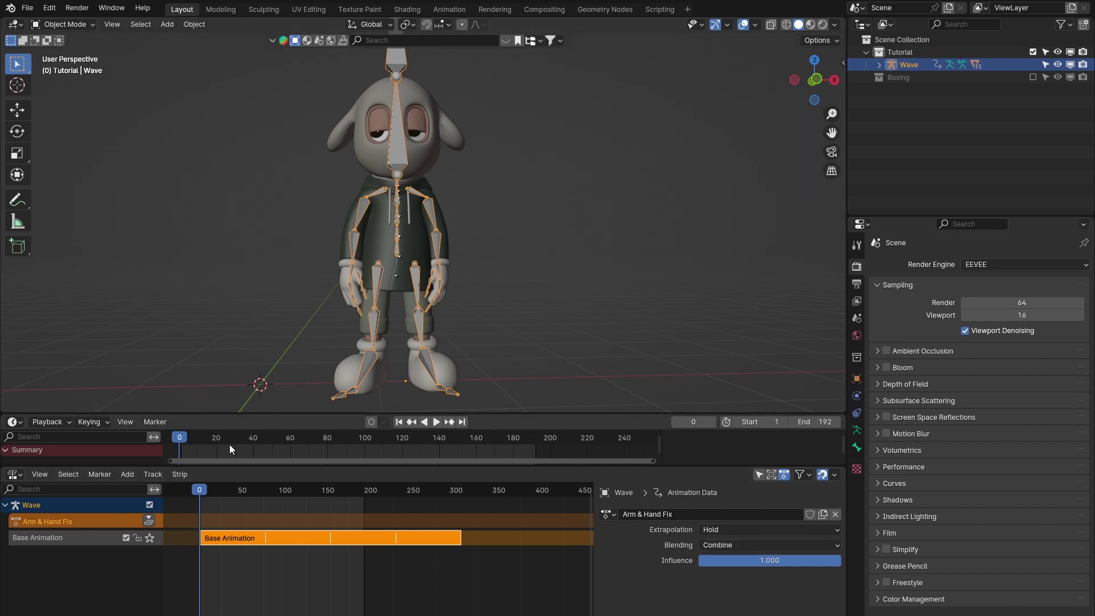
- Select the Wave armature and switch it from Object Mode to Pose Mode
{"action": "scroll", "coordinate": [388, 206], "scroll_direction": "up", "scroll_amount": 5}
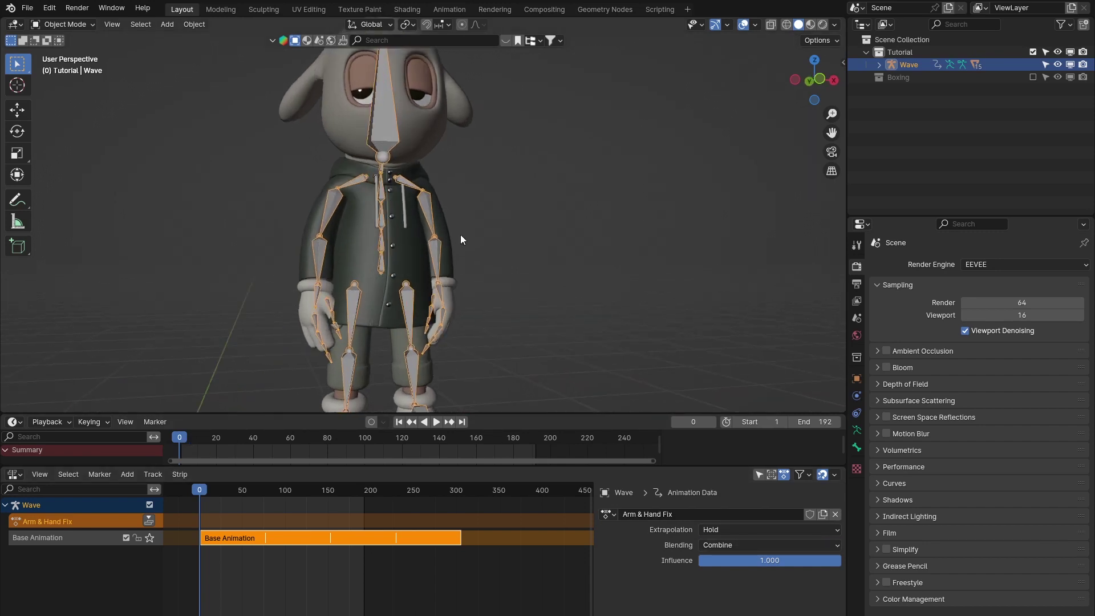
{"action": "middle_click_drag", "start_coordinate": [429, 234], "coordinate": [385, 279]}
{"action": "scroll", "coordinate": [384, 279], "scroll_direction": "up", "scroll_amount": 2}
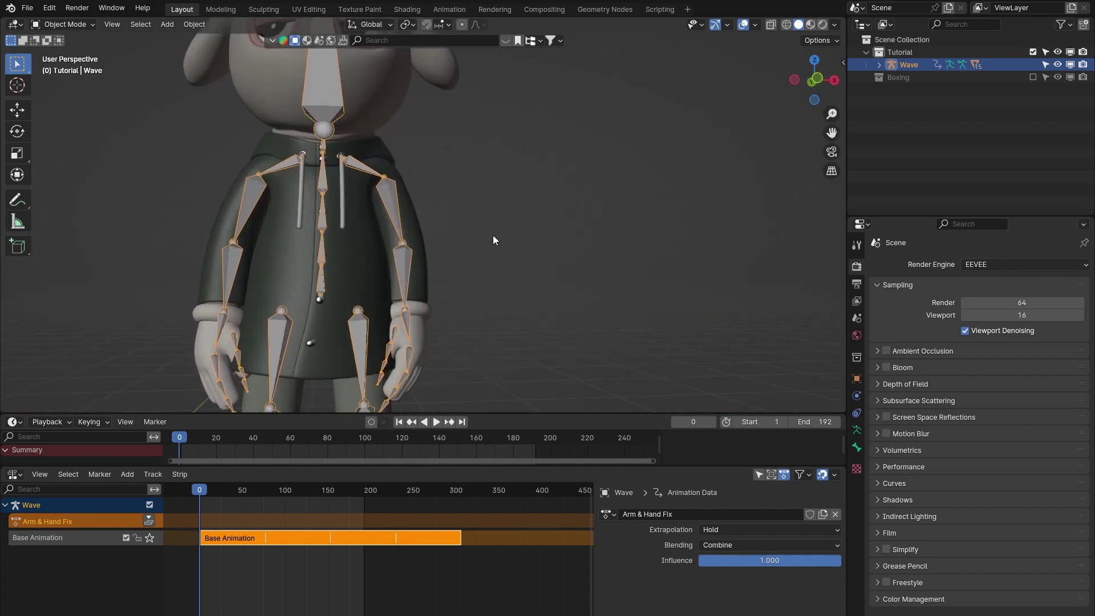
{"action": "left_click", "coordinate": [492, 235]}
{"action": "left_click", "coordinate": [380, 199]}
{"action": "left_click", "coordinate": [312, 180]}
{"action": "left_click", "coordinate": [439, 248]}
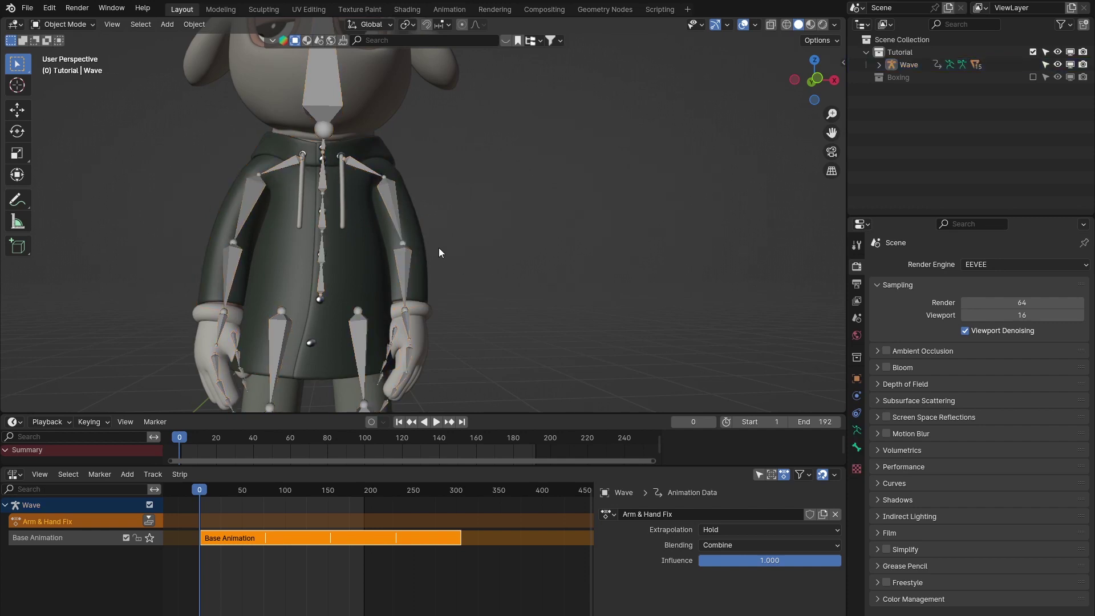
{"action": "left_click", "coordinate": [386, 217]}
{"action": "left_click", "coordinate": [395, 203]}
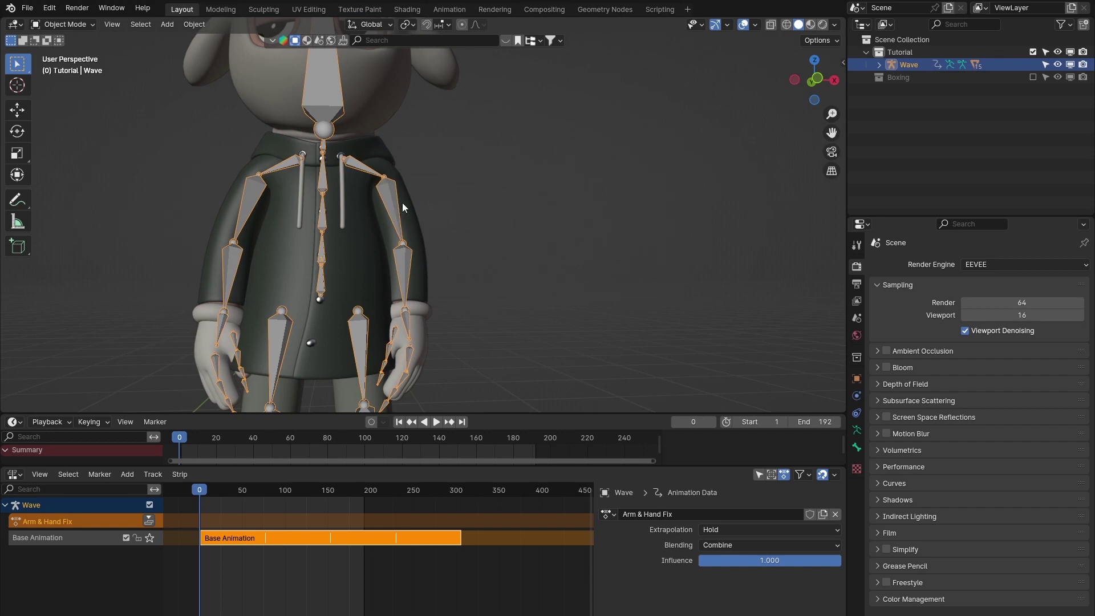
{"action": "left_click", "coordinate": [401, 201]}
{"action": "left_click", "coordinate": [376, 193]}
{"action": "left_click", "coordinate": [401, 202]}
{"action": "key", "text": "ctrl+Tab"}
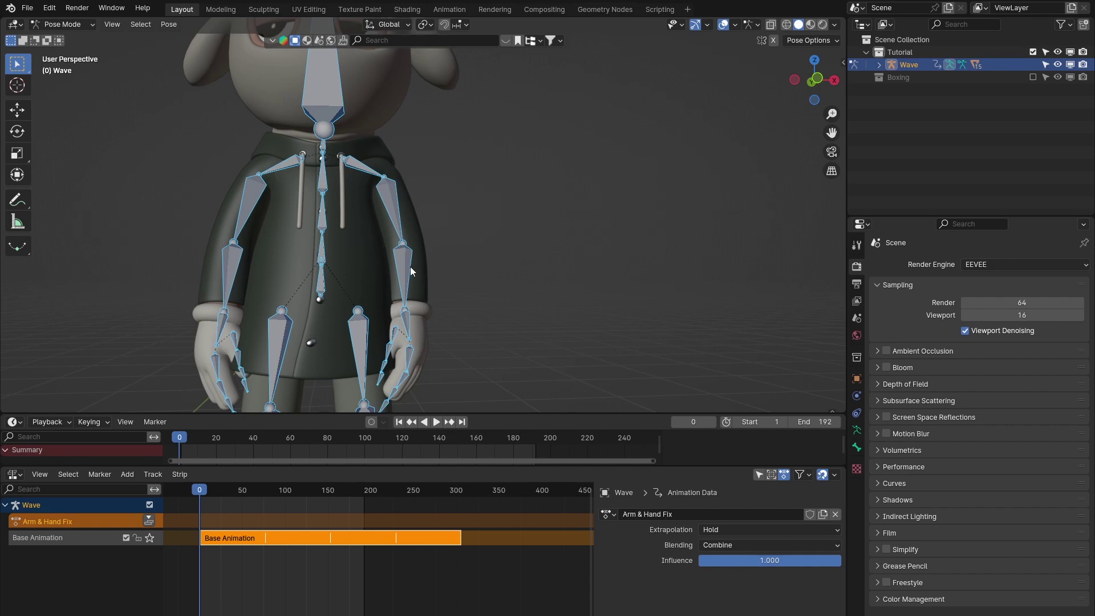
- Select the shoulder, upper-arm and forearm bones on both arms one by one to identify which bones need pose corrections
{"action": "left_click", "coordinate": [453, 209]}
{"action": "left_click", "coordinate": [385, 192]}
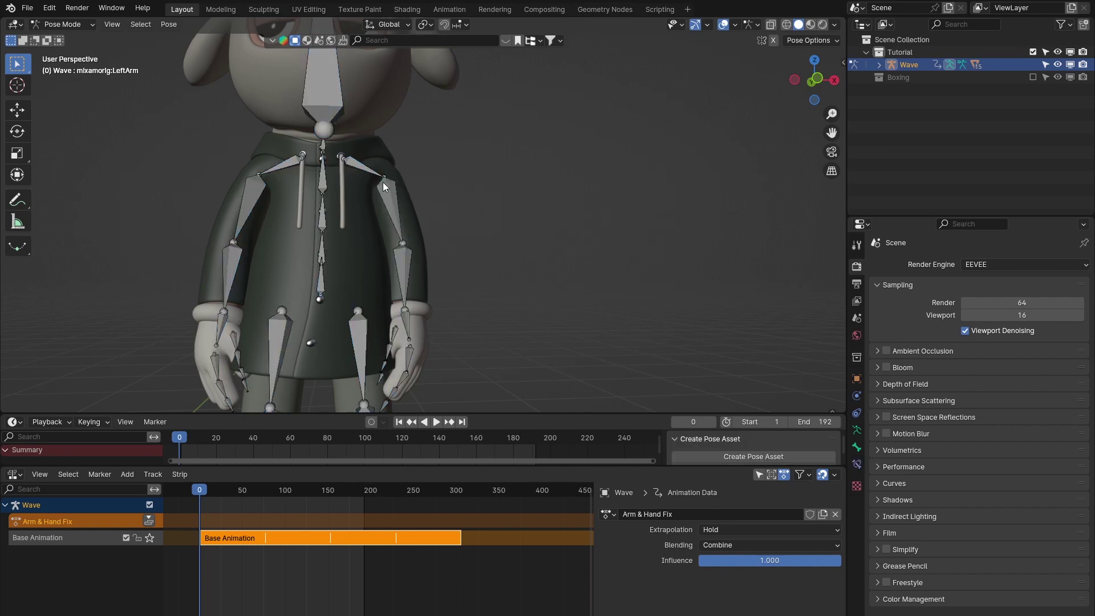
{"action": "left_click", "coordinate": [360, 162]}
{"action": "left_click", "coordinate": [297, 152]}
{"action": "left_click", "coordinate": [249, 195]}
{"action": "left_click", "coordinate": [280, 160]}
{"action": "left_click", "coordinate": [248, 197]}
{"action": "left_click", "coordinate": [227, 254]}
{"action": "left_click", "coordinate": [388, 183]}
{"action": "scroll", "coordinate": [450, 186], "scroll_direction": "up", "scroll_amount": 2}
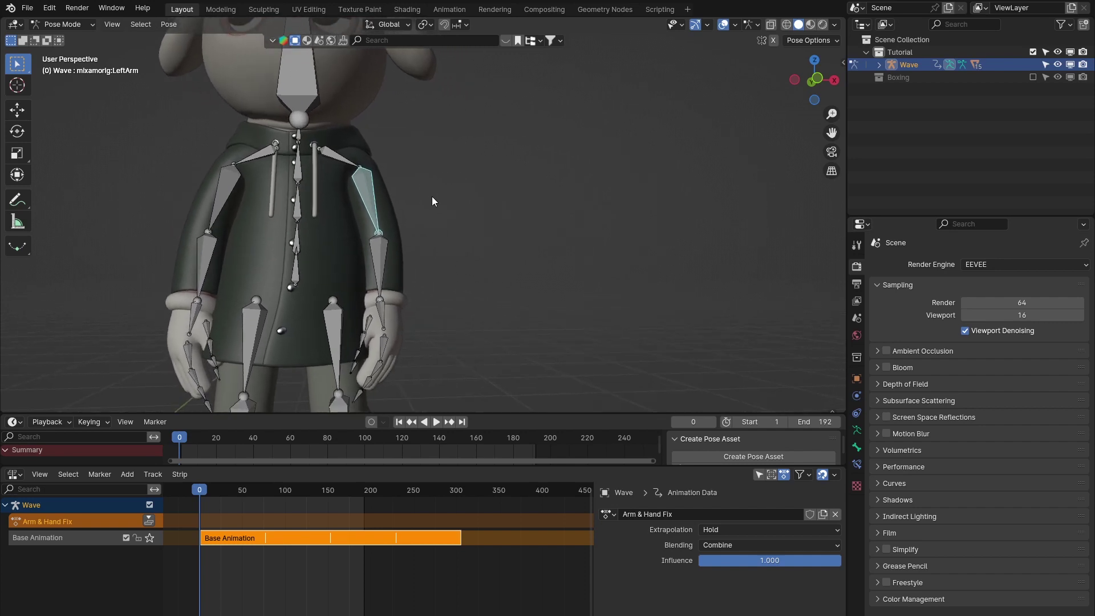
{"action": "scroll", "coordinate": [333, 193], "scroll_direction": "down", "scroll_amount": 2}
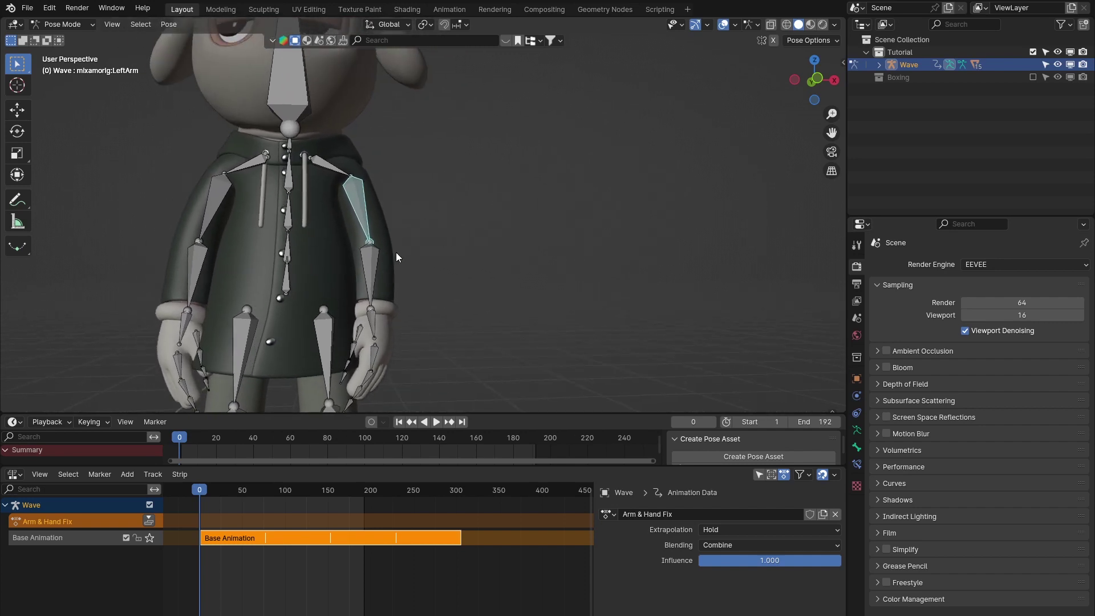
{"action": "middle_click_drag", "start_coordinate": [389, 235], "coordinate": [399, 159], "text": "shift"}
{"action": "scroll", "coordinate": [357, 154], "scroll_direction": "up", "scroll_amount": 2, "text": "shift"}
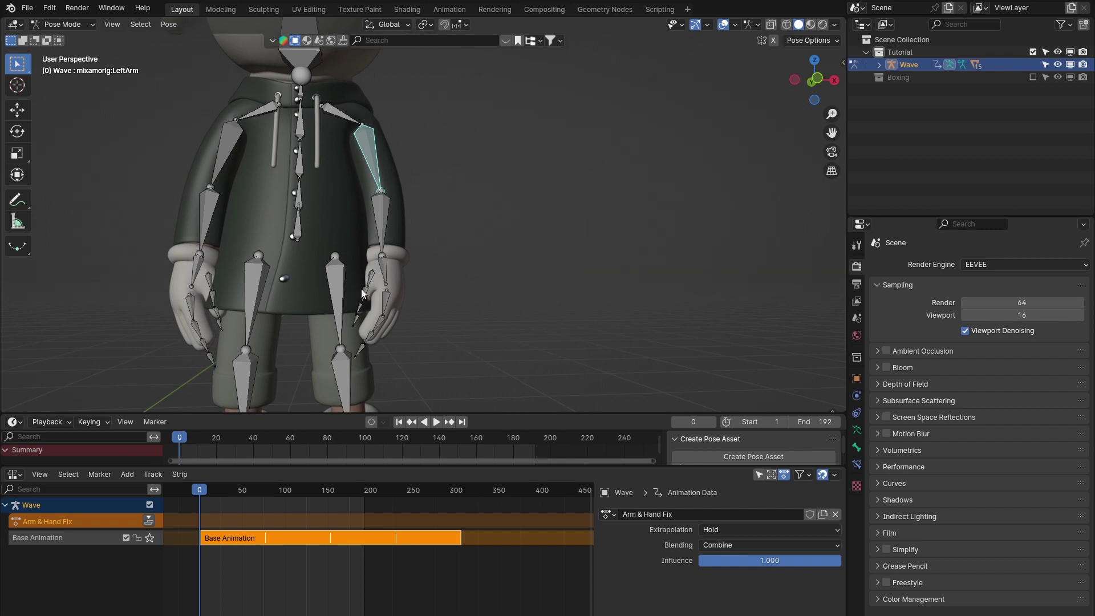
{"action": "mouse_move", "coordinate": [363, 272]}
{"action": "middle_mouse_down", "text": "shift"}
{"action": "mouse_move", "coordinate": [372, 265]}
{"action": "mouse_move", "coordinate": [367, 286]}
{"action": "middle_mouse_up", "text": "shift"}
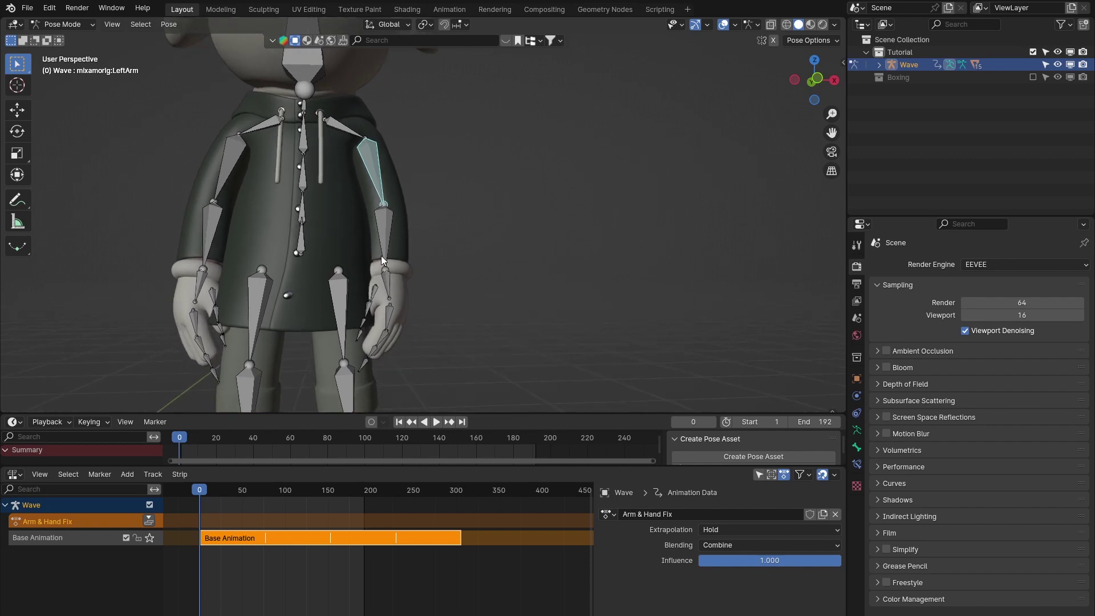
- In front orthographic view, rotate the left shoulder bone slightly outward so the arm moves away from the body
{"action": "left_click", "coordinate": [816, 77]}
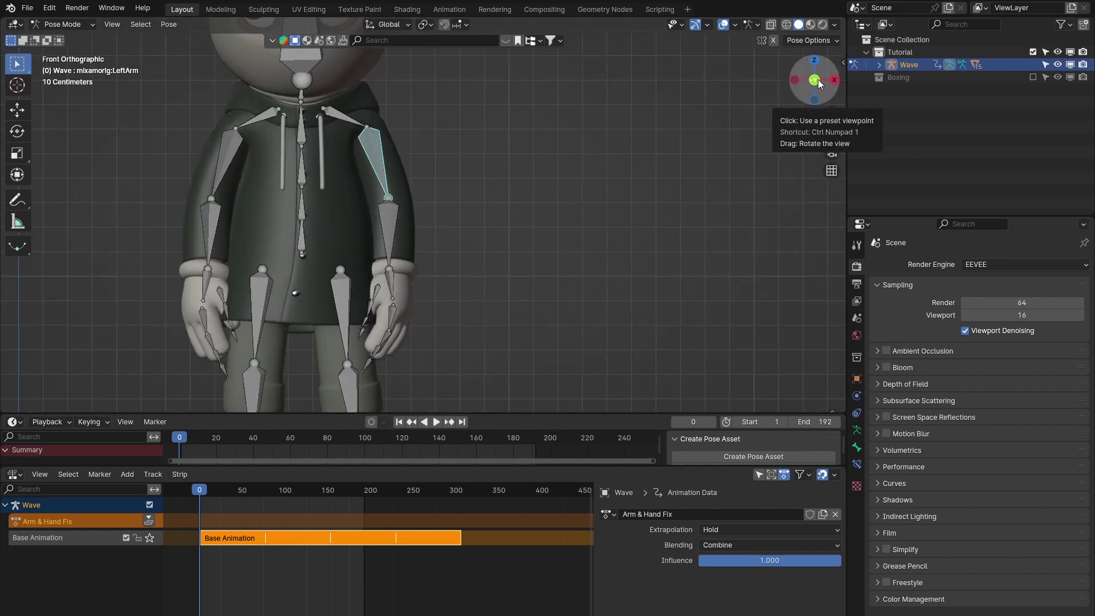
{"action": "middle_click_drag", "start_coordinate": [436, 186], "coordinate": [422, 227], "text": "shift"}
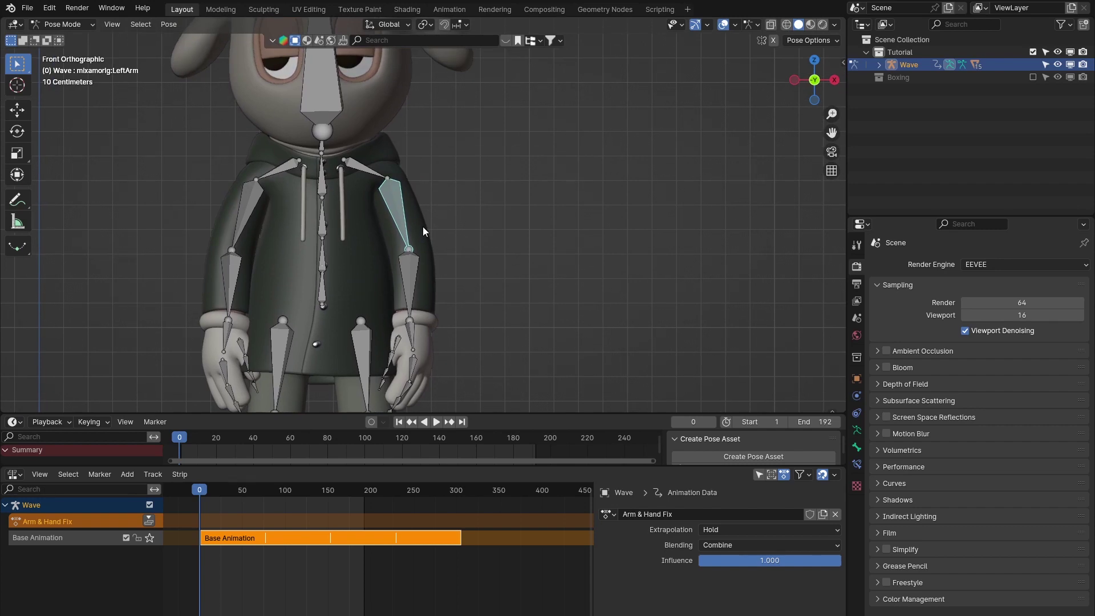
{"action": "left_click", "coordinate": [377, 170]}
{"action": "left_click", "coordinate": [395, 199]}
{"action": "left_click", "coordinate": [374, 171]}
{"action": "left_click", "coordinate": [407, 217]}
{"action": "left_click", "coordinate": [381, 177]}
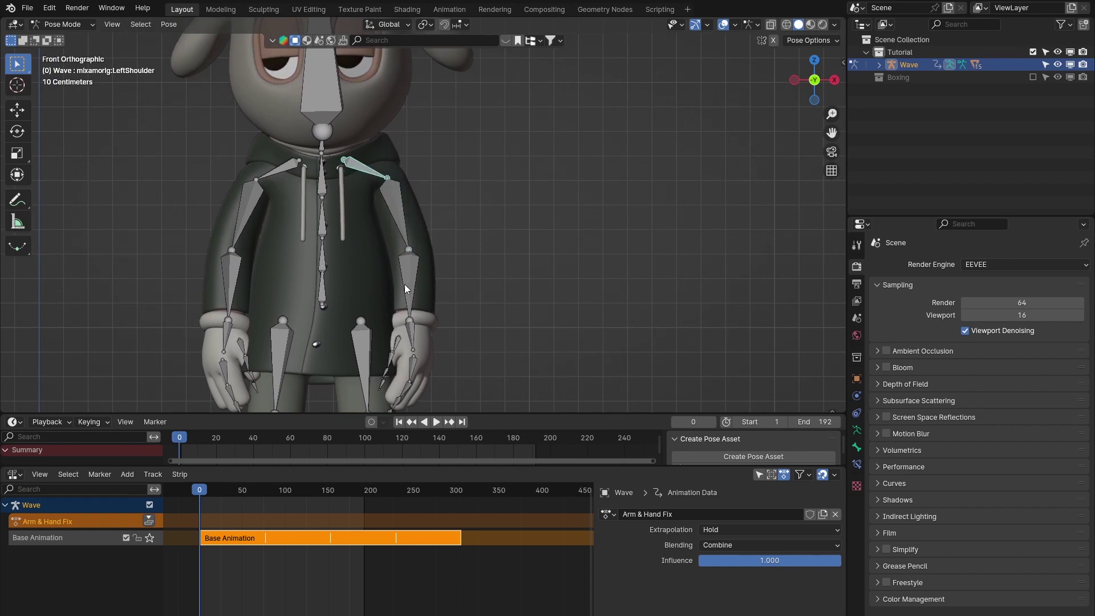
{"action": "key", "text": "r"}
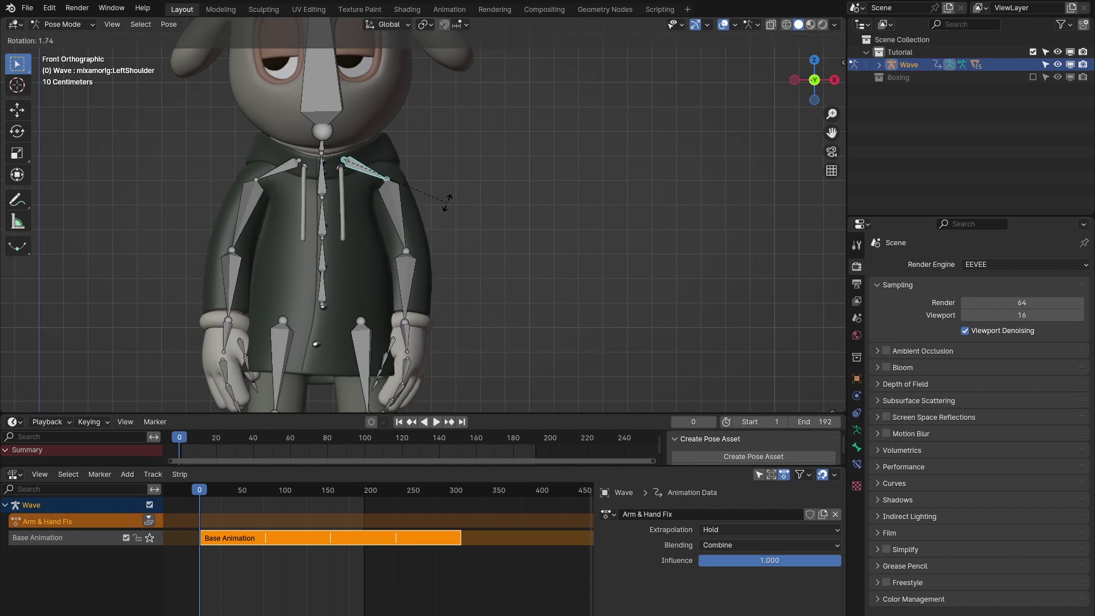
{"action": "right_click", "coordinate": [450, 199]}
{"action": "left_click", "coordinate": [380, 164]}
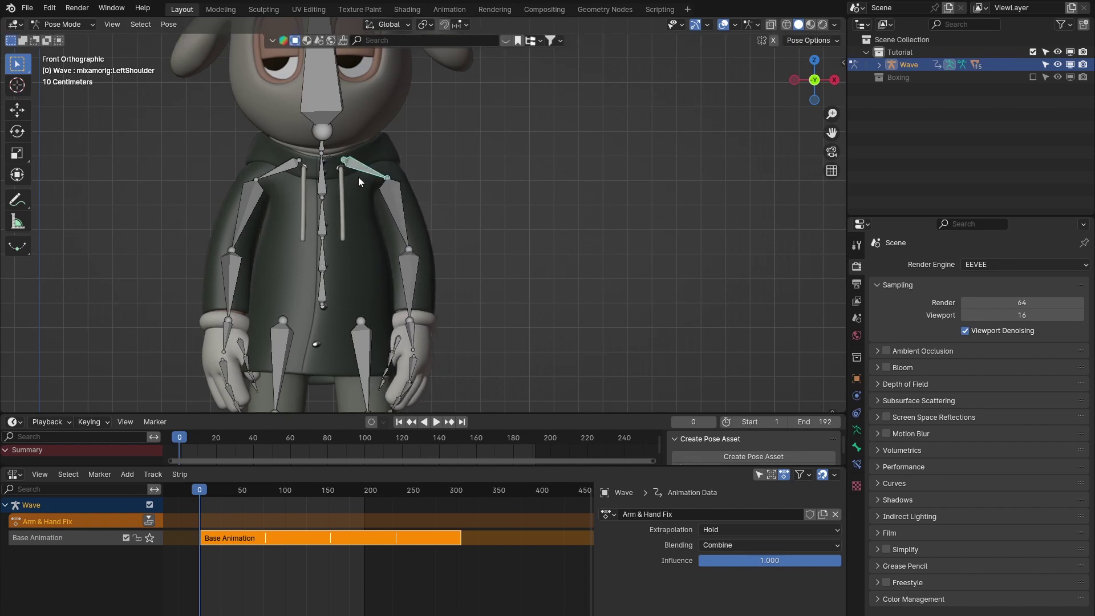
{"action": "key", "text": "r"}
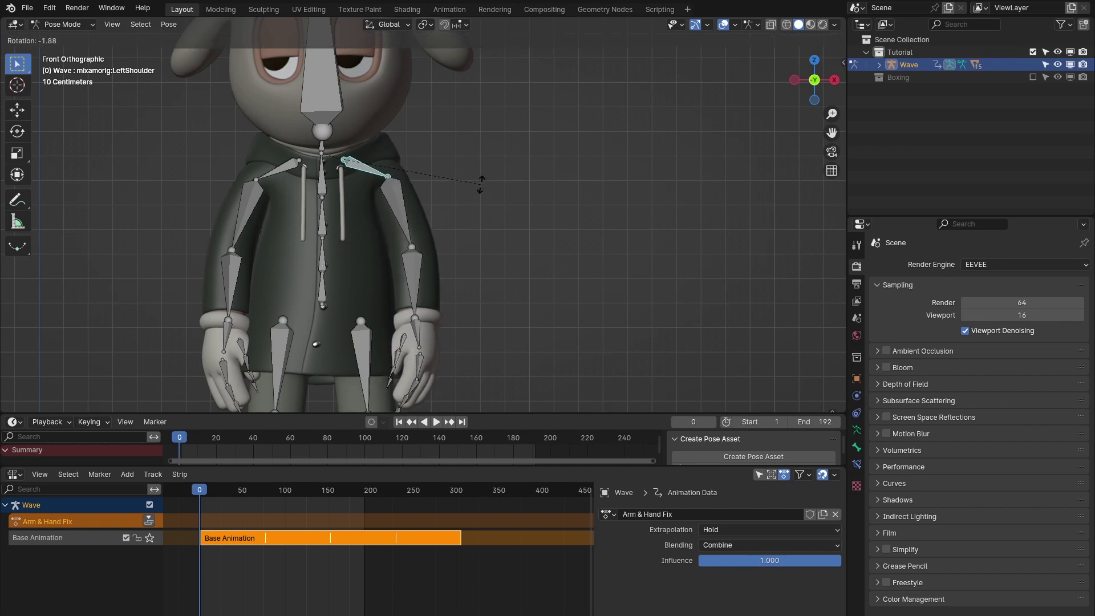
{"action": "left_click", "coordinate": [486, 181]}
- Rotate the left upper-arm and left forearm bones slightly outward from the coat
{"action": "left_click", "coordinate": [400, 211]}
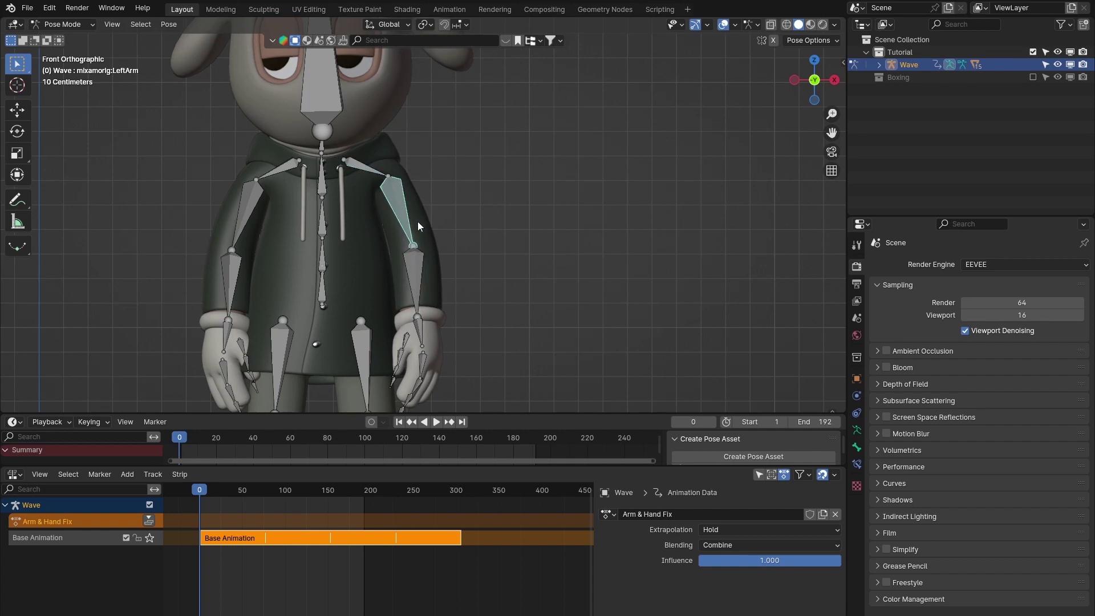
{"action": "left_click", "coordinate": [416, 273]}
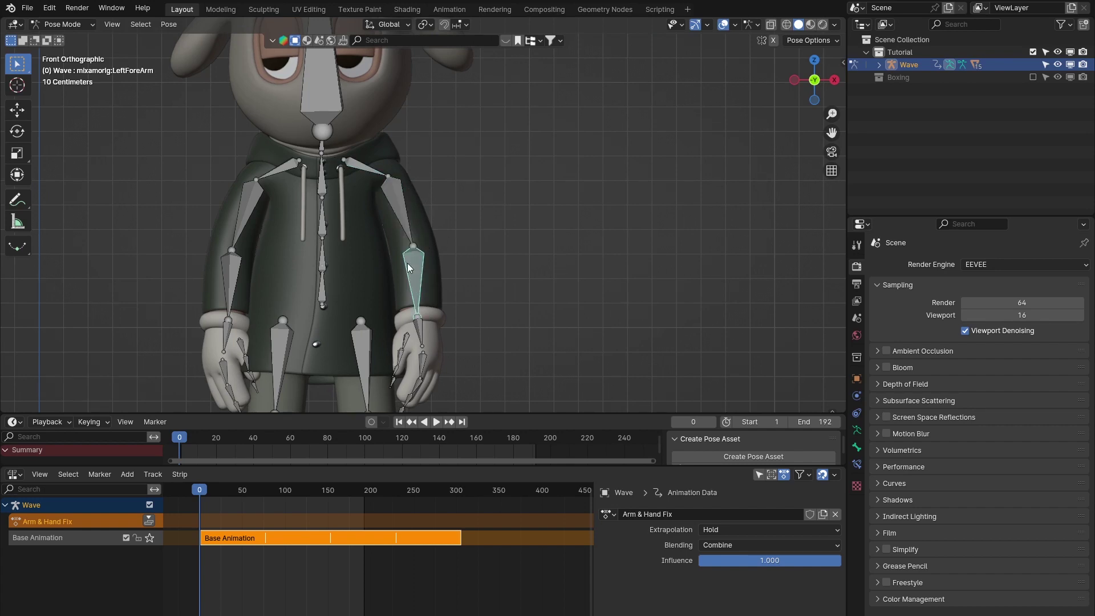
{"action": "key", "text": "r"}
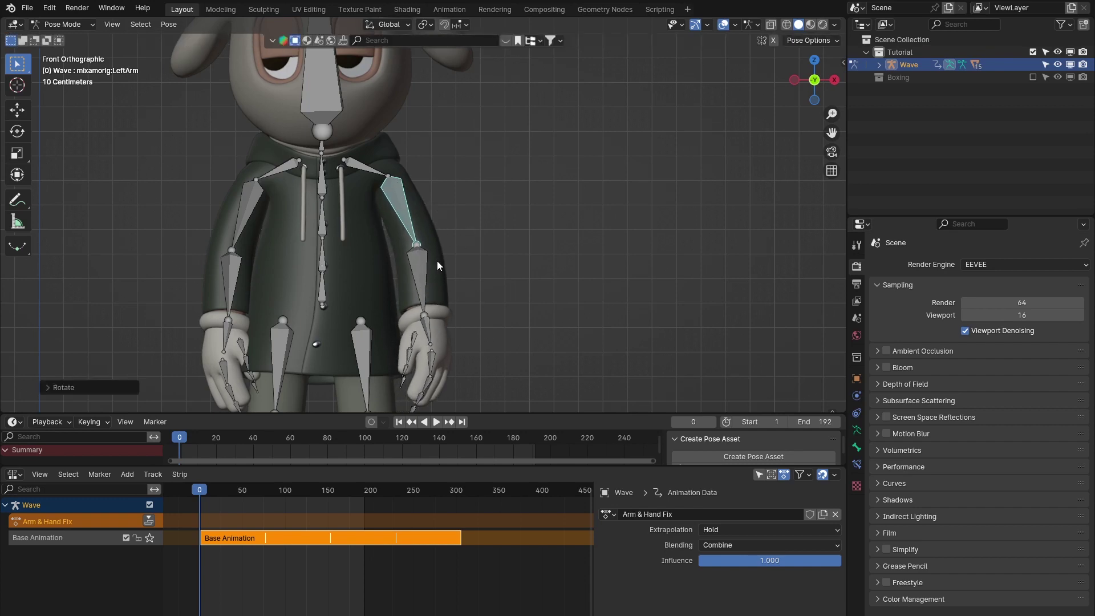
{"action": "left_click", "coordinate": [435, 282]}
{"action": "middle_click_drag", "start_coordinate": [477, 295], "coordinate": [477, 227], "text": "shift"}
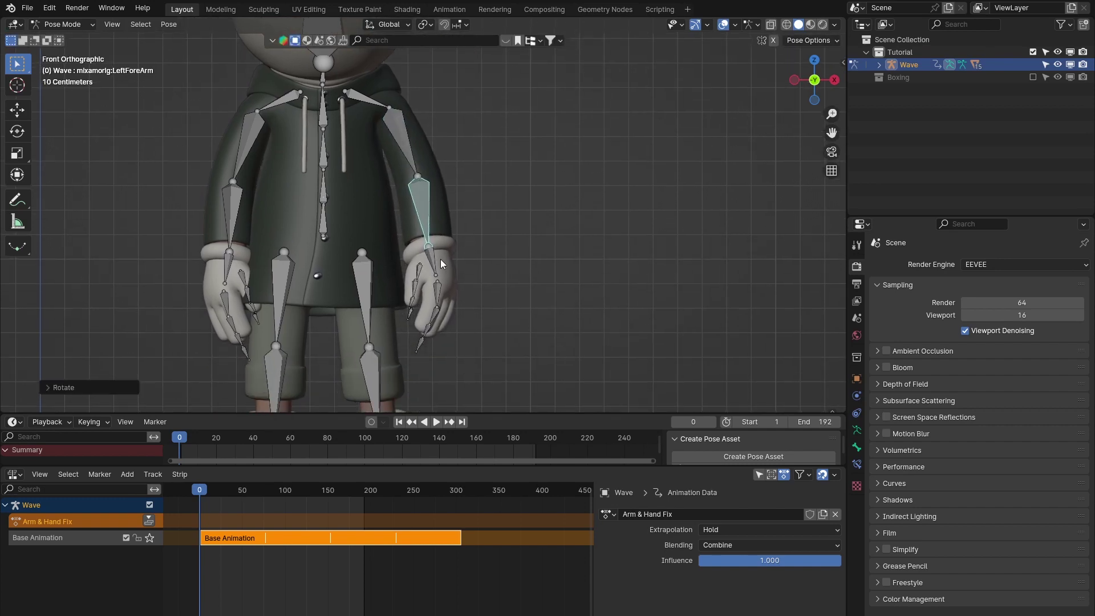
{"action": "scroll", "coordinate": [433, 260], "scroll_direction": "up", "scroll_amount": 5}
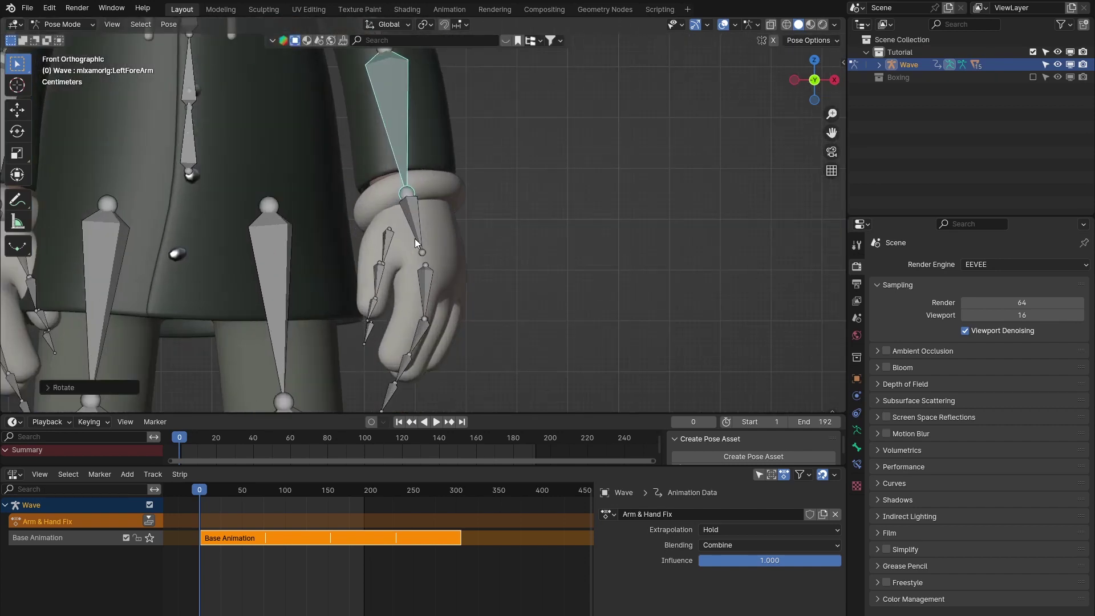
{"action": "left_click", "coordinate": [419, 224]}
{"action": "key", "text": "r"}
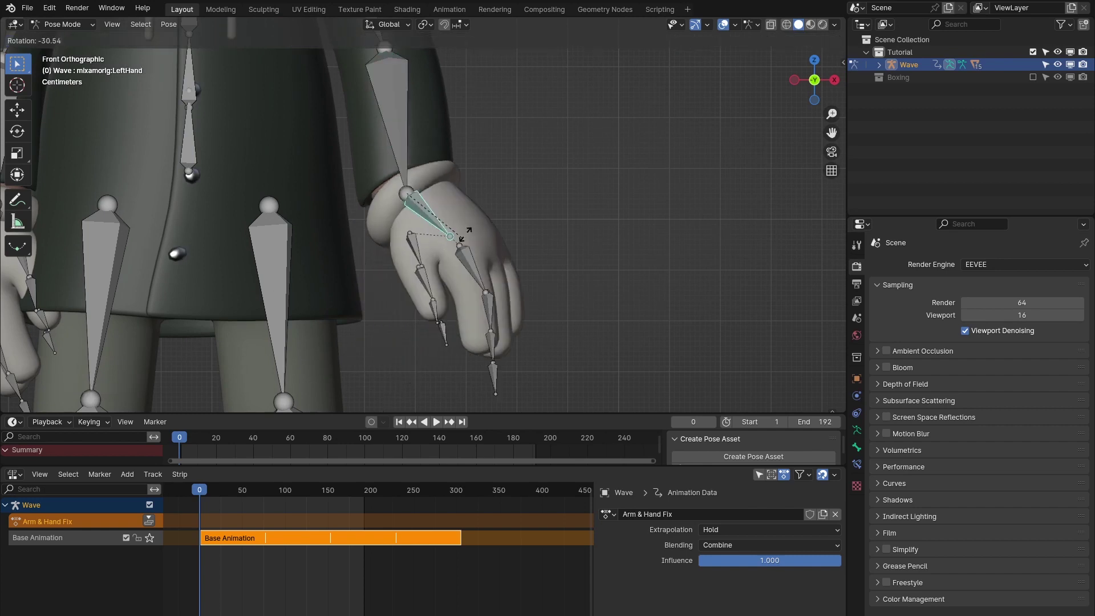
{"action": "key", "text": "Escape"}
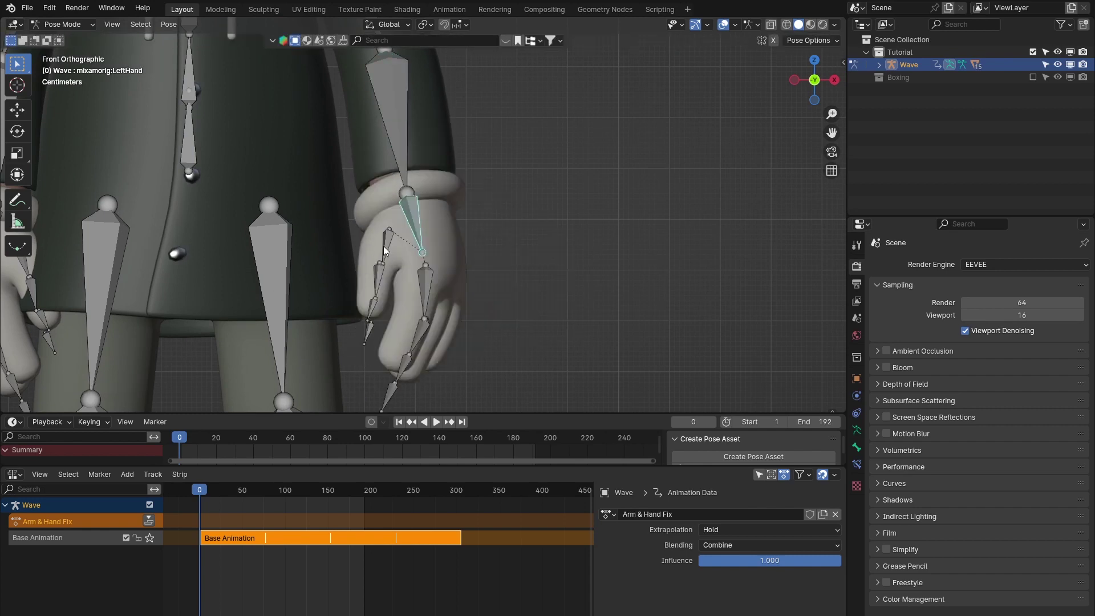
- Rotate the right shoulder bone outward by about 3 degrees
{"action": "scroll", "coordinate": [384, 245], "scroll_direction": "down", "scroll_amount": 4}
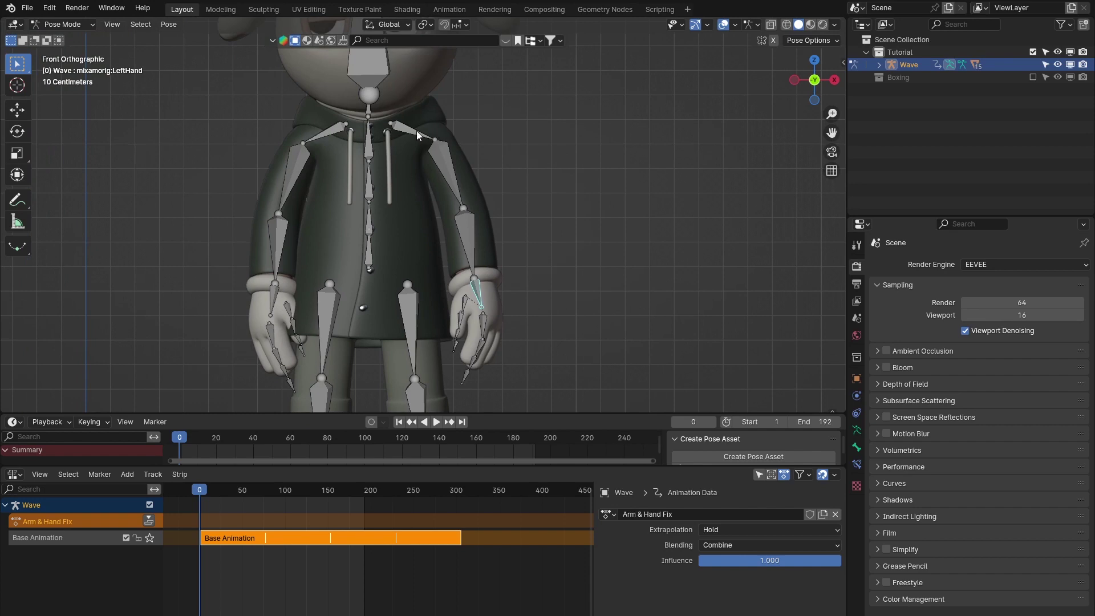
{"action": "left_click", "coordinate": [443, 160]}
{"action": "left_click", "coordinate": [462, 224]}
{"action": "left_click", "coordinate": [318, 136]}
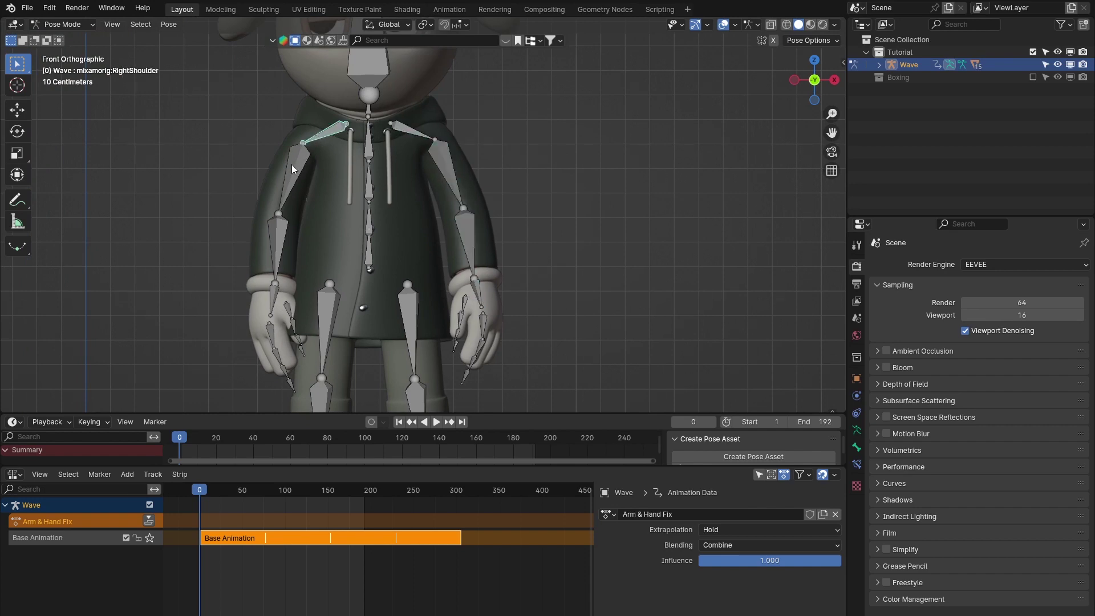
{"action": "key", "text": "r"}
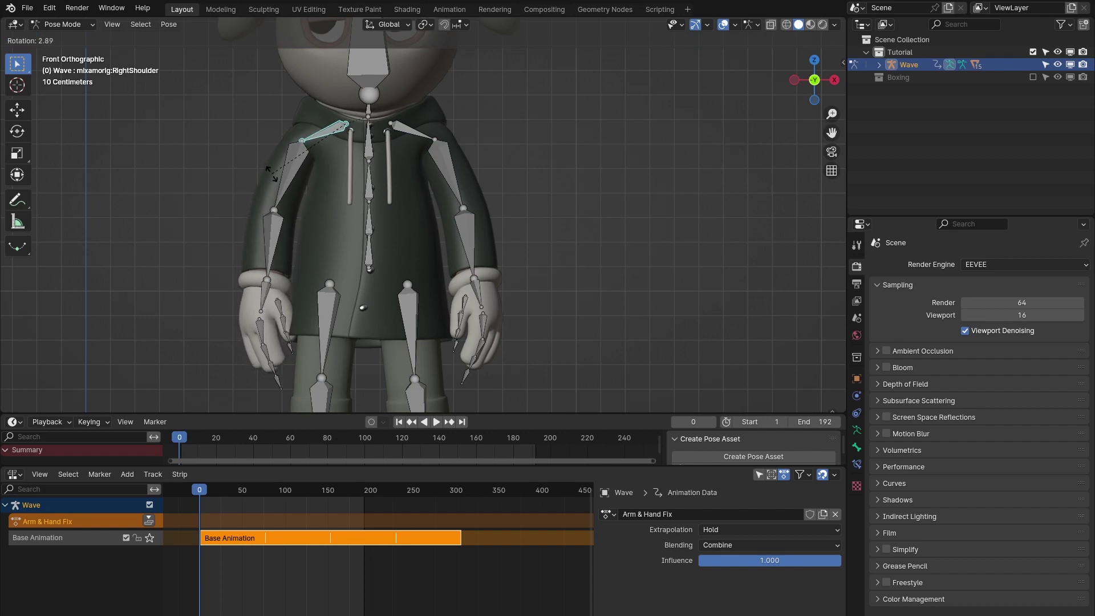
{"action": "left_click", "coordinate": [269, 177]}
- Rotate the right forearm and right upper-arm bones to move the right hand outward from the body
{"action": "left_click", "coordinate": [273, 221]}
{"action": "key", "text": "r"}
{"action": "left_click", "coordinate": [265, 280]}
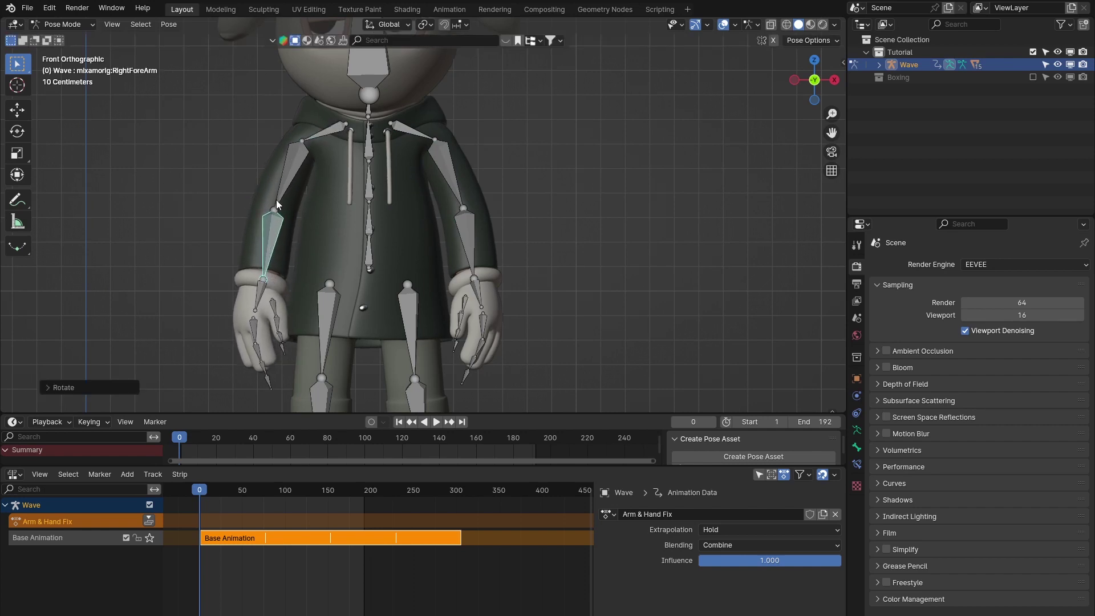
{"action": "left_click", "coordinate": [291, 176]}
{"action": "key", "text": "r"}
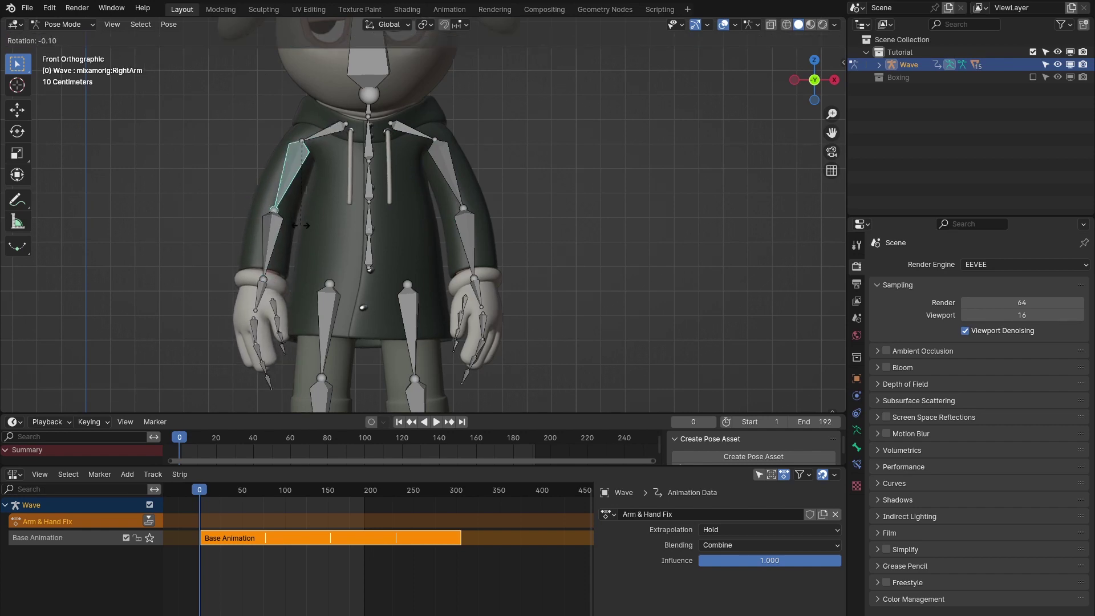
{"action": "left_click", "coordinate": [300, 223]}
{"action": "left_click", "coordinate": [269, 248]}
{"action": "key", "text": "r"}
{"action": "left_click", "coordinate": [262, 260]}
- Rotate the right upper arm slightly back inward and readjust the right forearm to match the left arm's pose
{"action": "left_click", "coordinate": [275, 193]}
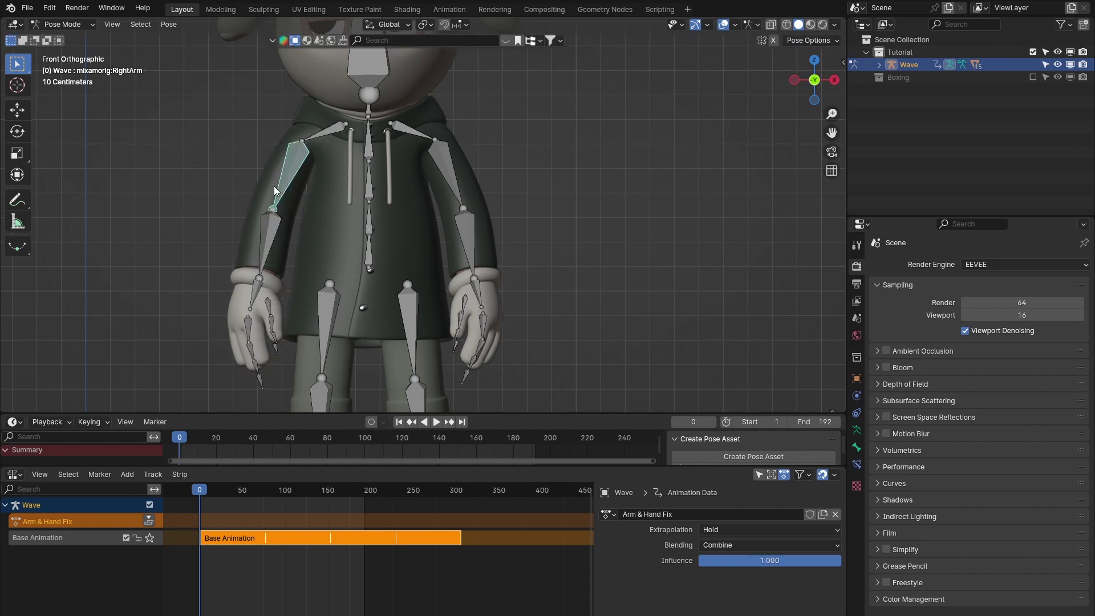
{"action": "key", "text": "r"}
{"action": "left_click", "coordinate": [279, 197]}
{"action": "left_click", "coordinate": [275, 260]}
{"action": "key", "text": "r"}
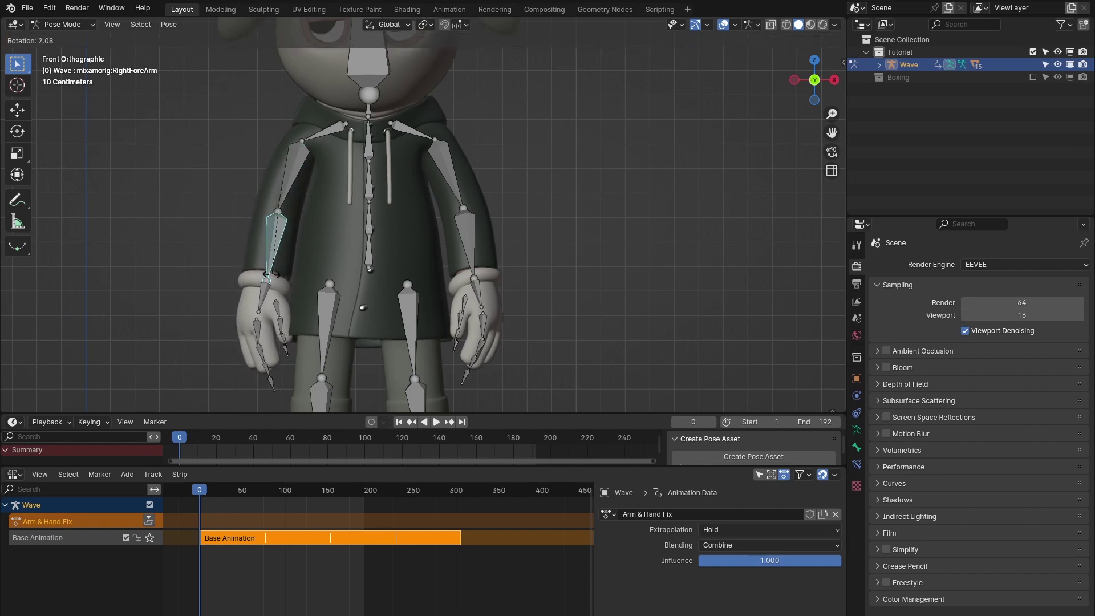
{"action": "left_click", "coordinate": [267, 269]}
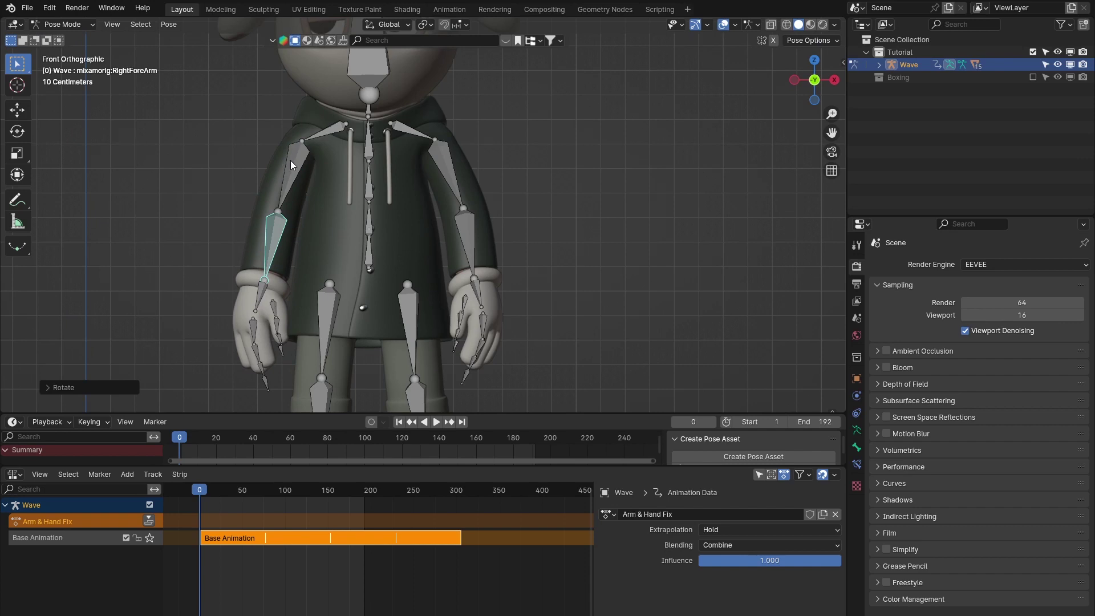
{"action": "key", "text": "r"}
{"action": "left_click", "coordinate": [284, 255]}
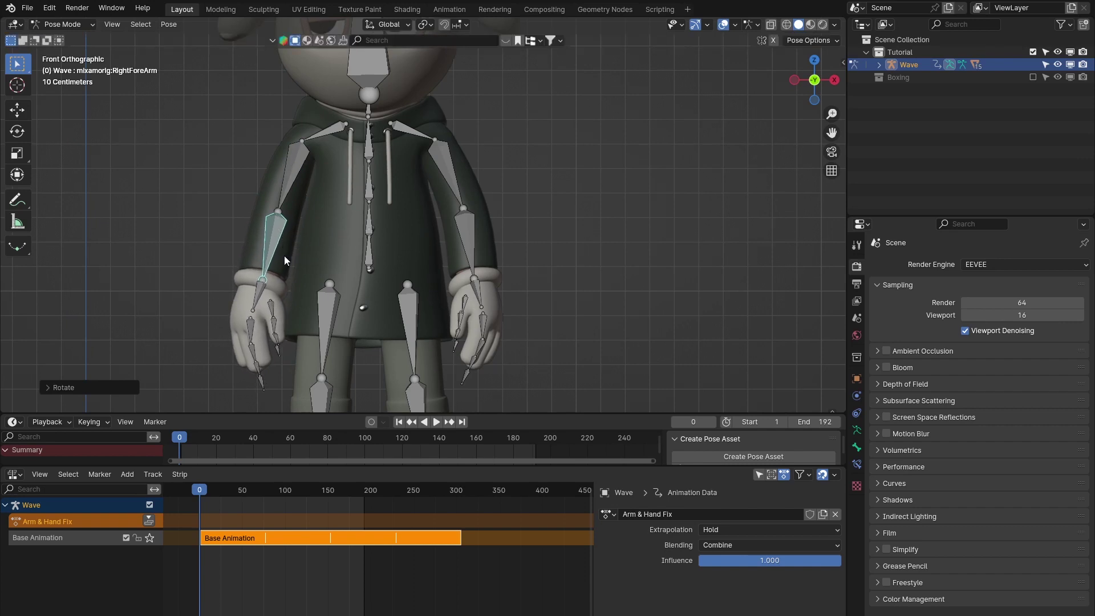
- Review the posed shoulder, upper-arm and forearm bones on both sides by selecting each in turn
{"action": "left_click", "coordinate": [295, 162]}
{"action": "left_click", "coordinate": [327, 132]}
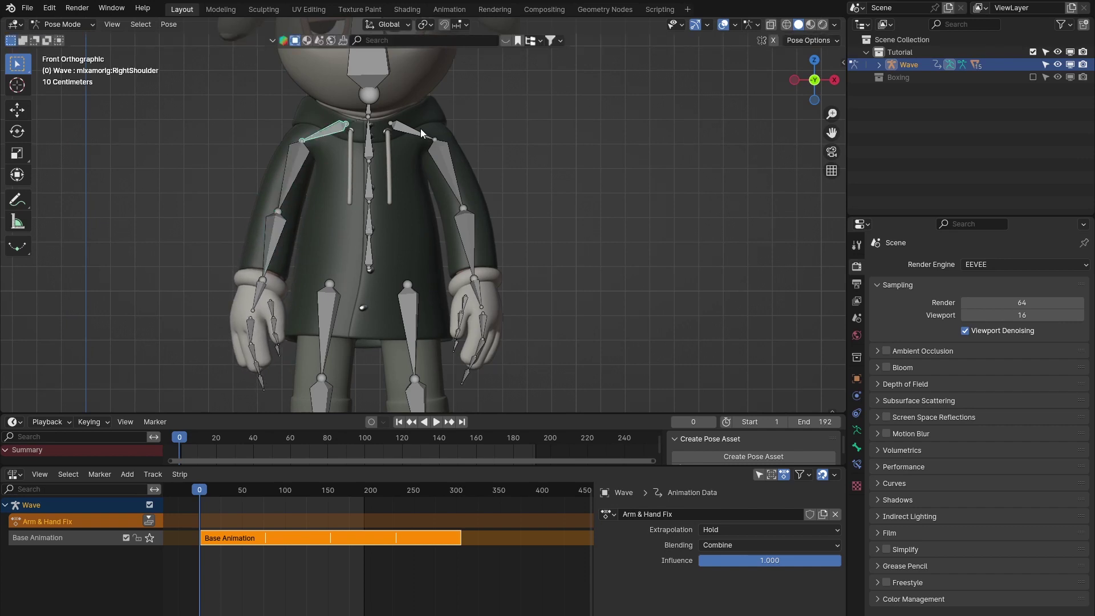
{"action": "left_click", "coordinate": [420, 131]}
{"action": "left_click", "coordinate": [448, 180]}
{"action": "left_click", "coordinate": [415, 128]}
{"action": "left_click", "coordinate": [449, 171]}
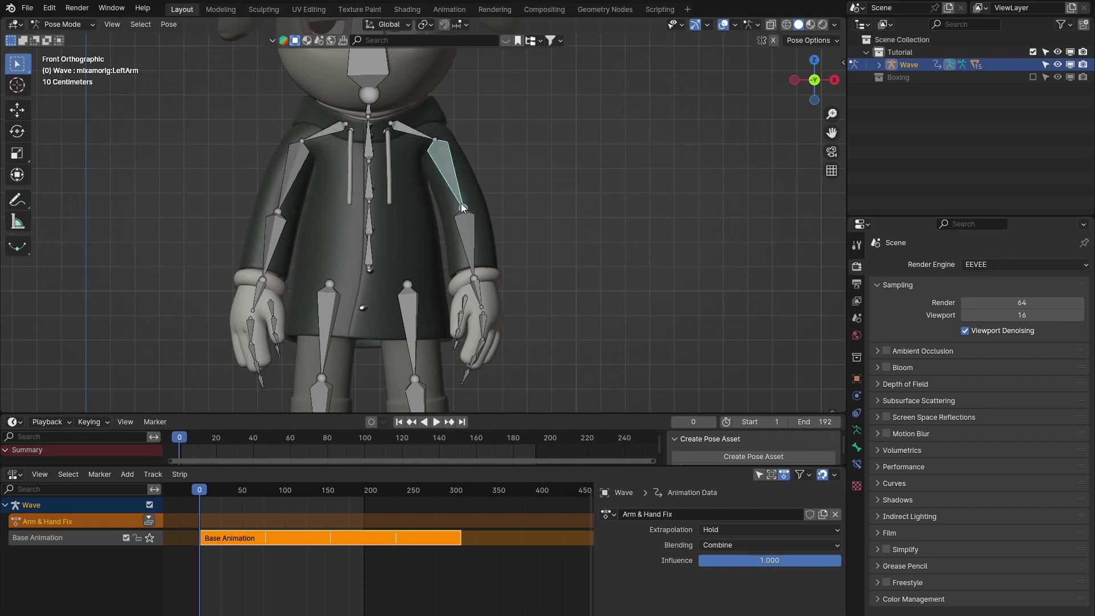
{"action": "left_click", "coordinate": [462, 228]}
{"action": "left_click", "coordinate": [447, 169]}
{"action": "left_click", "coordinate": [417, 127]}
{"action": "left_click", "coordinate": [332, 129]}
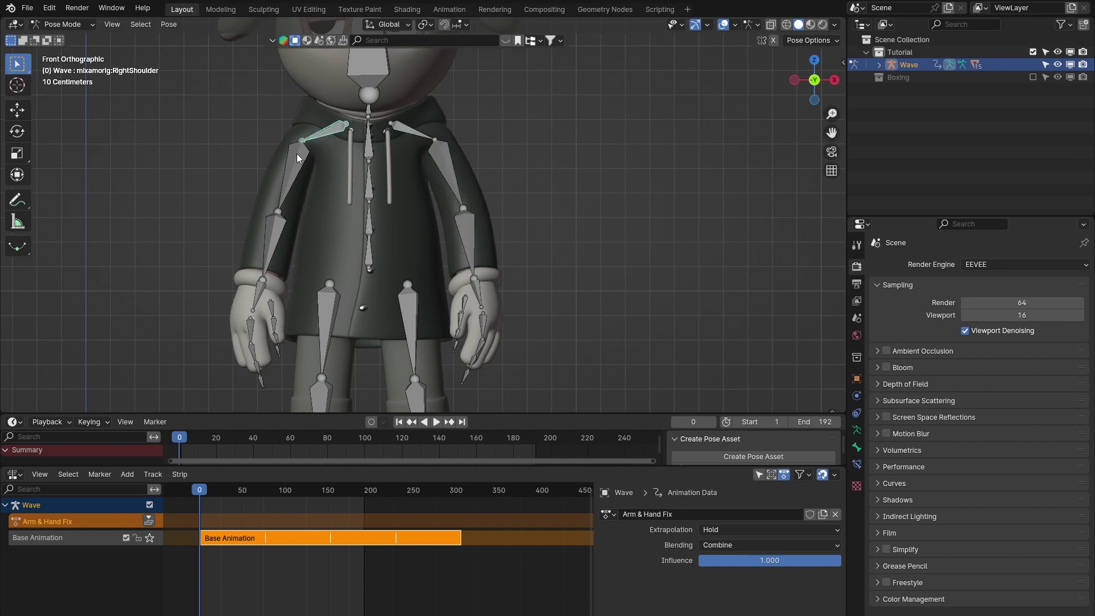
{"action": "left_click", "coordinate": [296, 157]}
{"action": "left_click", "coordinate": [280, 227]}
{"action": "left_click", "coordinate": [297, 167]}
- Test-play the animation with the unkeyed arm pose, and undo to recover the arm rotations at frame 0
{"action": "key", "text": "space"}
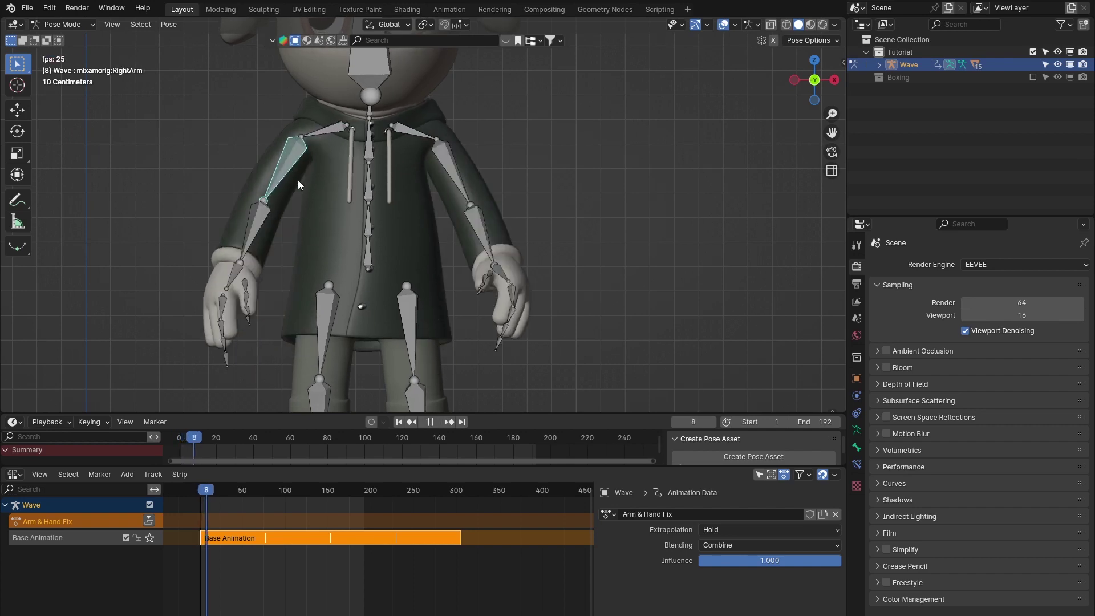
{"action": "left_click", "coordinate": [186, 433]}
{"action": "key", "text": "Escape"}
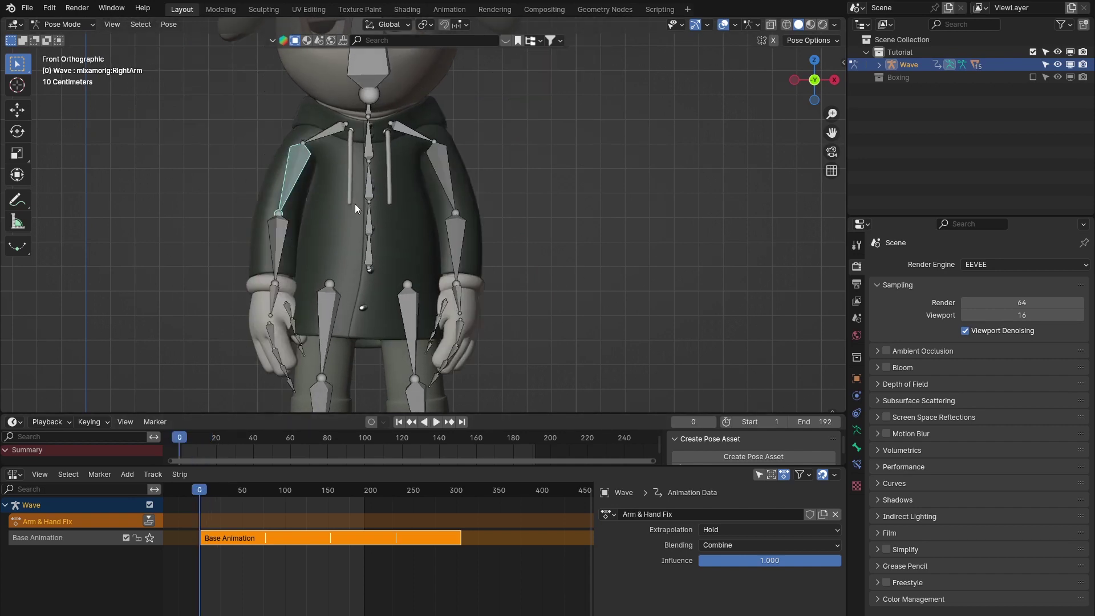
{"action": "key", "text": "ctrl+z"}
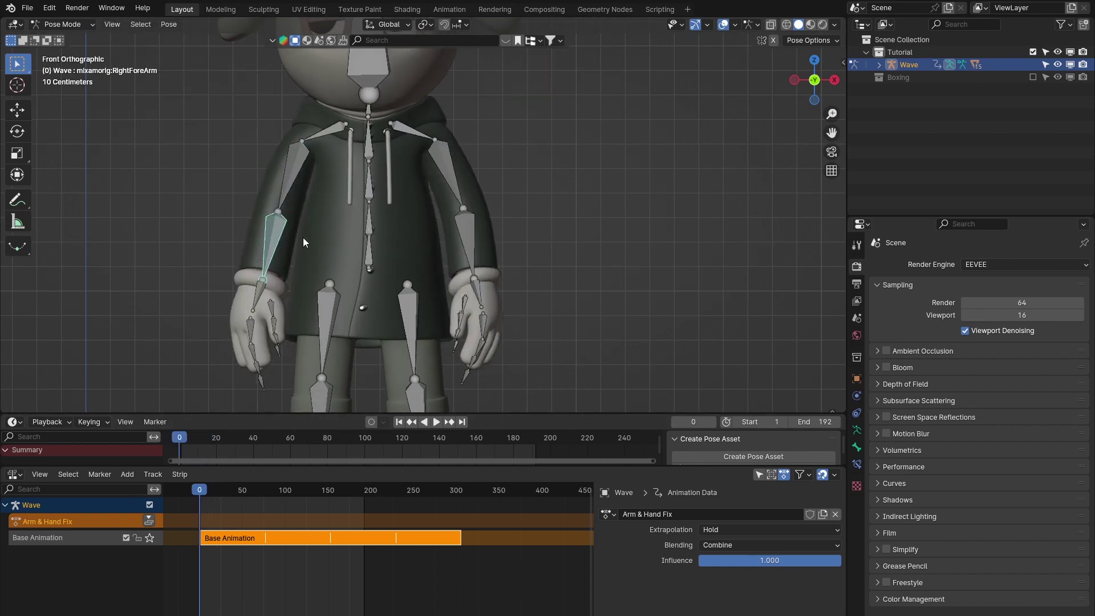
- Select the forearm, upper-arm and shoulder bones of both arms together, starting from the right forearm
{"action": "left_click", "coordinate": [318, 135]}
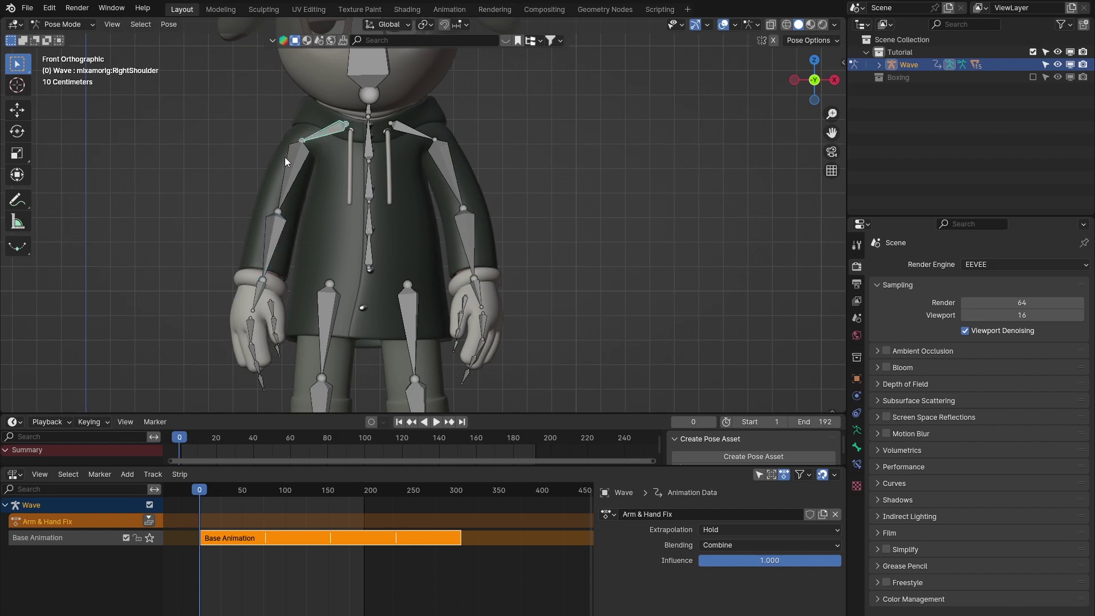
{"action": "left_click", "coordinate": [287, 160]}
{"action": "left_click", "coordinate": [273, 247]}
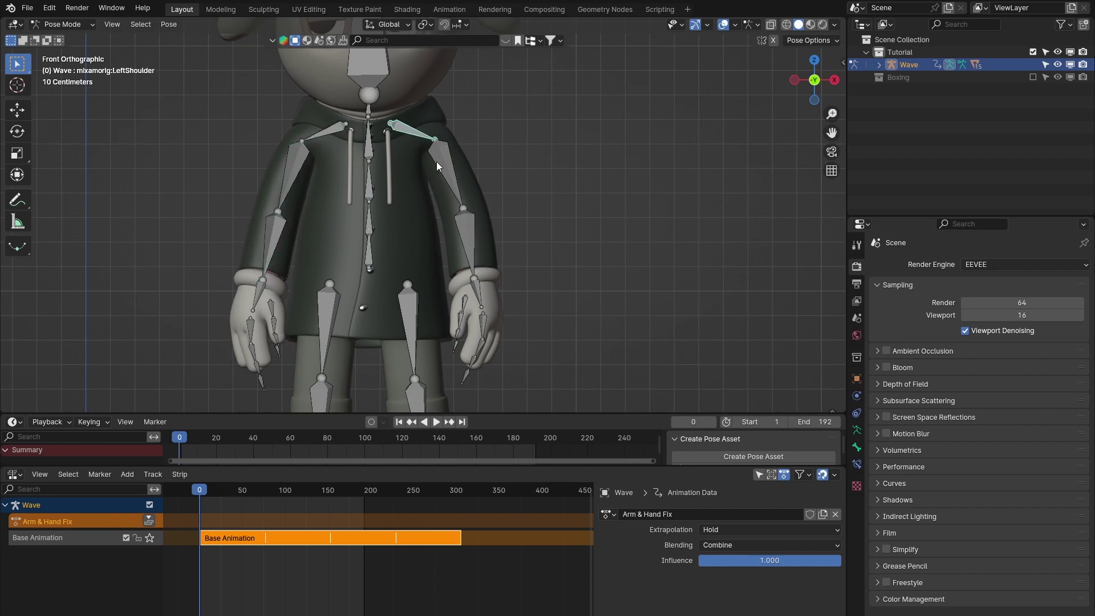
{"action": "left_click", "coordinate": [464, 231]}
{"action": "left_click", "coordinate": [271, 233]}
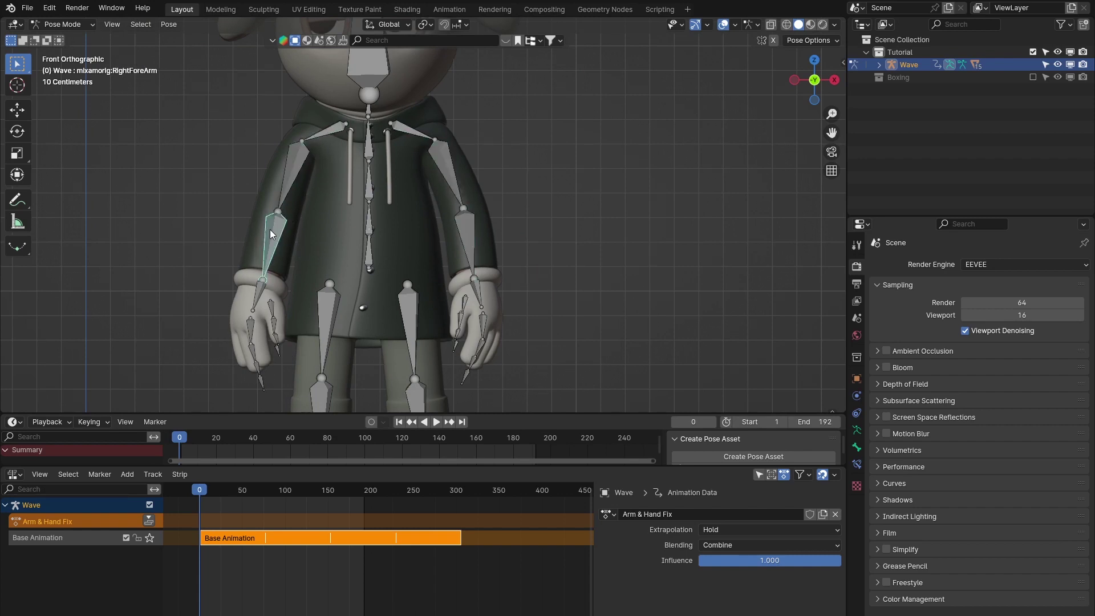
{"action": "left_click", "coordinate": [462, 225], "text": "shift"}
{"action": "left_click", "coordinate": [441, 163], "text": "shift"}
{"action": "left_click", "coordinate": [295, 160], "text": "shift"}
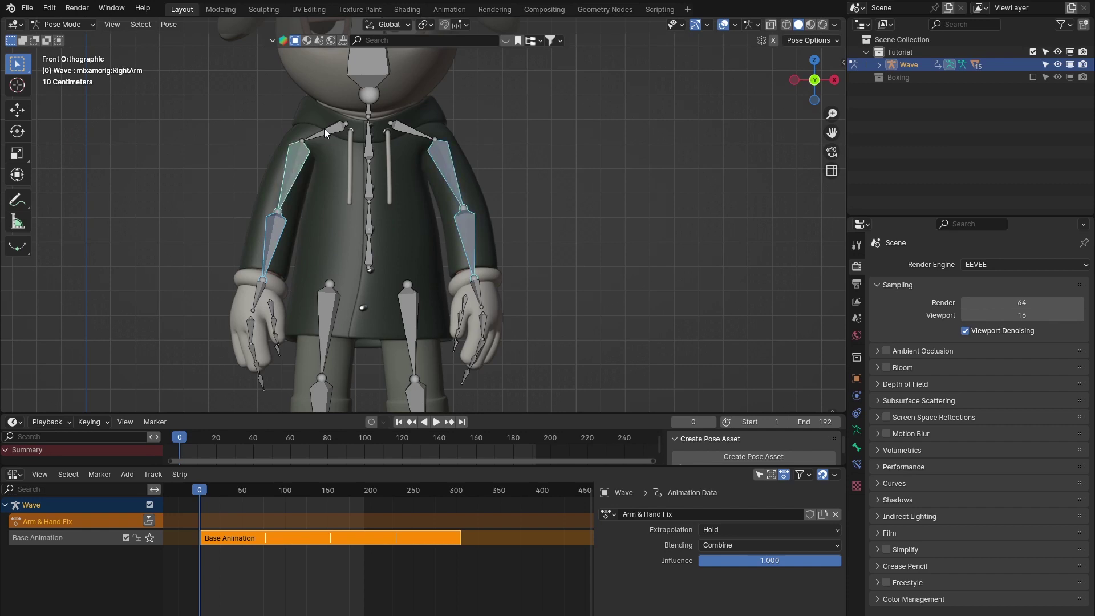
{"action": "left_click", "coordinate": [324, 129], "text": "shift"}
{"action": "left_click", "coordinate": [402, 124], "text": "shift"}
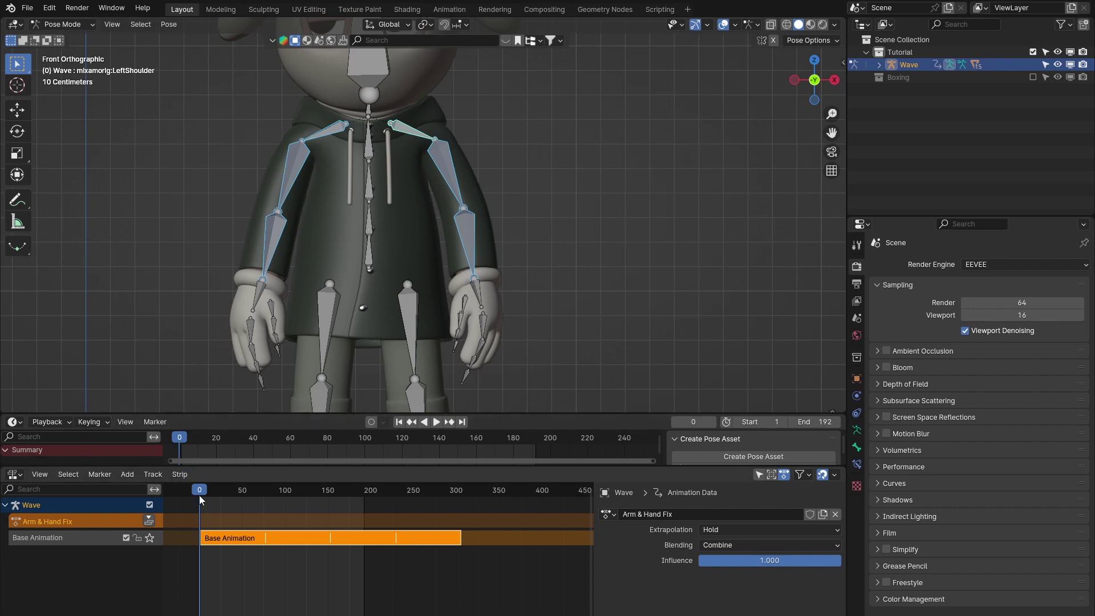
- Step one frame forward and back with the arm pose still unkeyed, and undo to recover the arm rotations
{"action": "key", "text": "Right"}
{"action": "key", "text": "Left"}
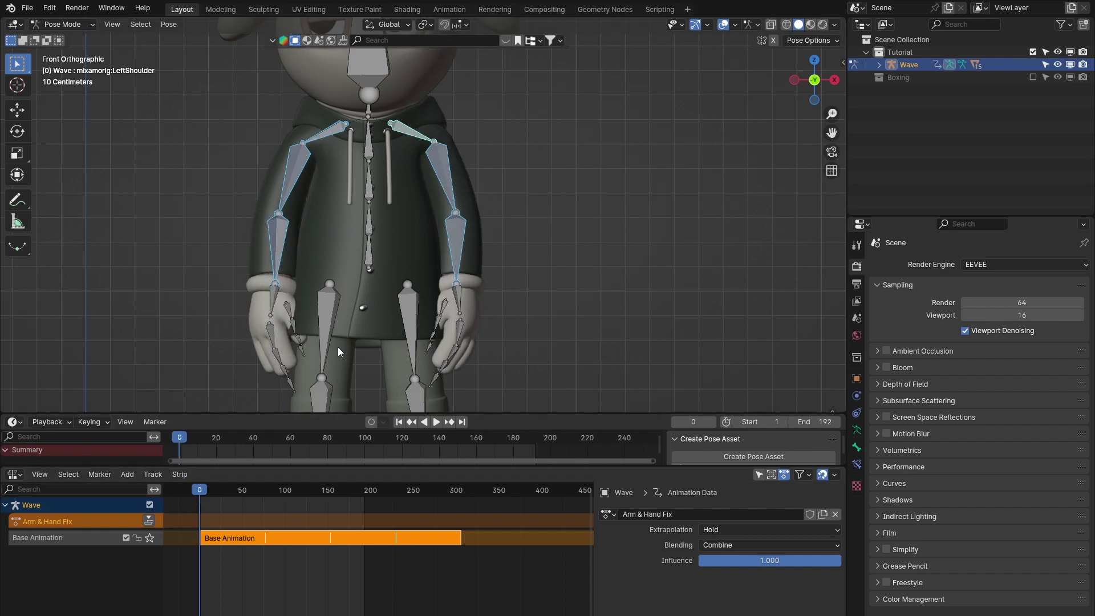
{"action": "key", "text": "ctrl+z"}
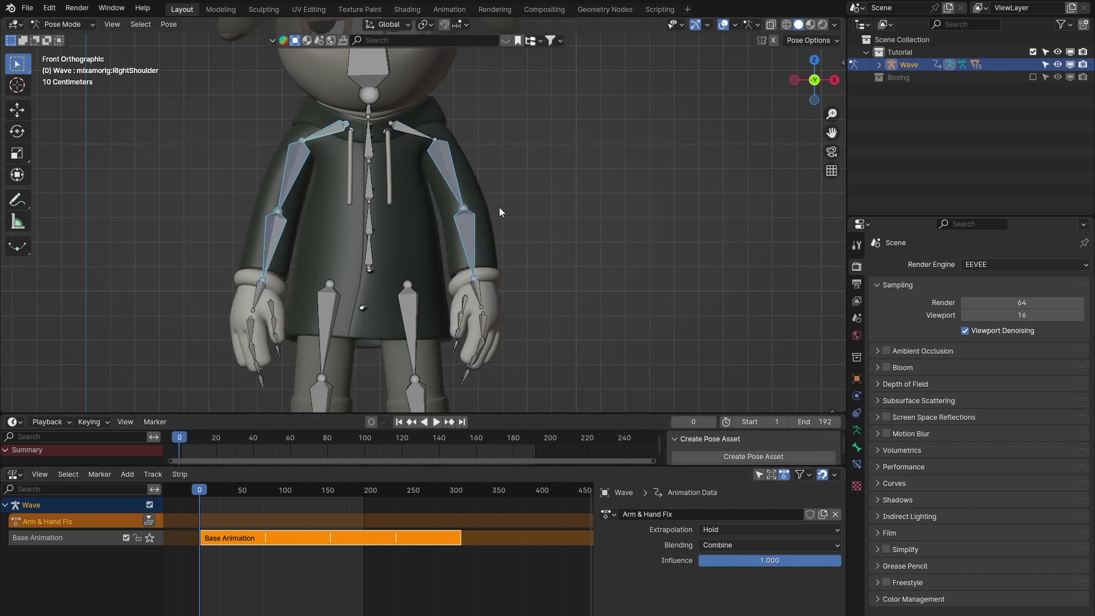
- Insert Rotation keyframes for the selected arm bones at frame 0, and enlarge the keyframe editor with its channels collapsed under Summary
{"action": "key", "text": "k"}
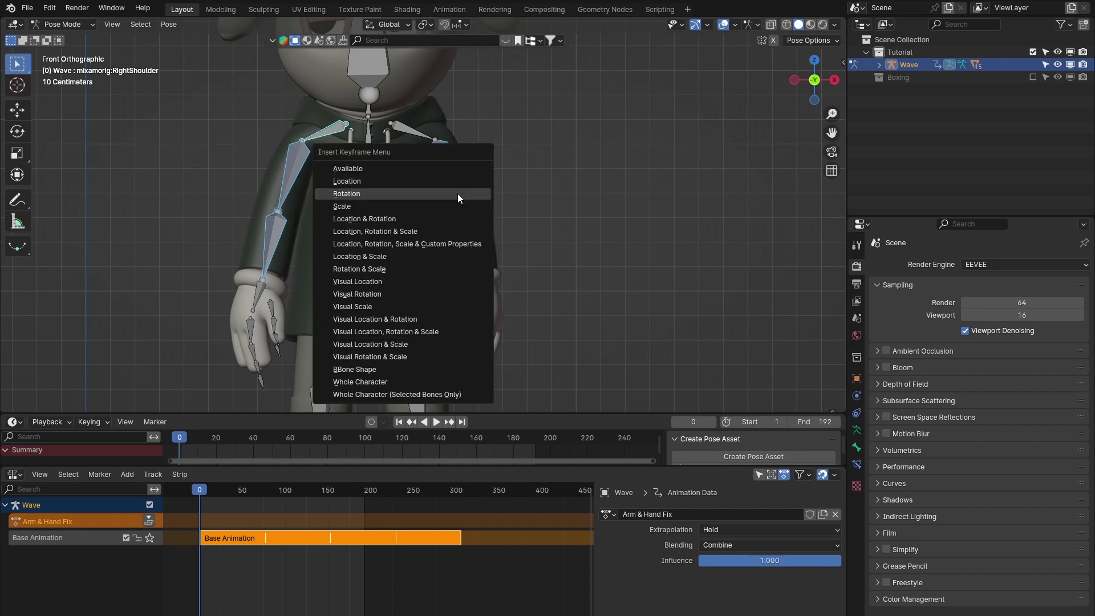
{"action": "left_click", "coordinate": [376, 193]}
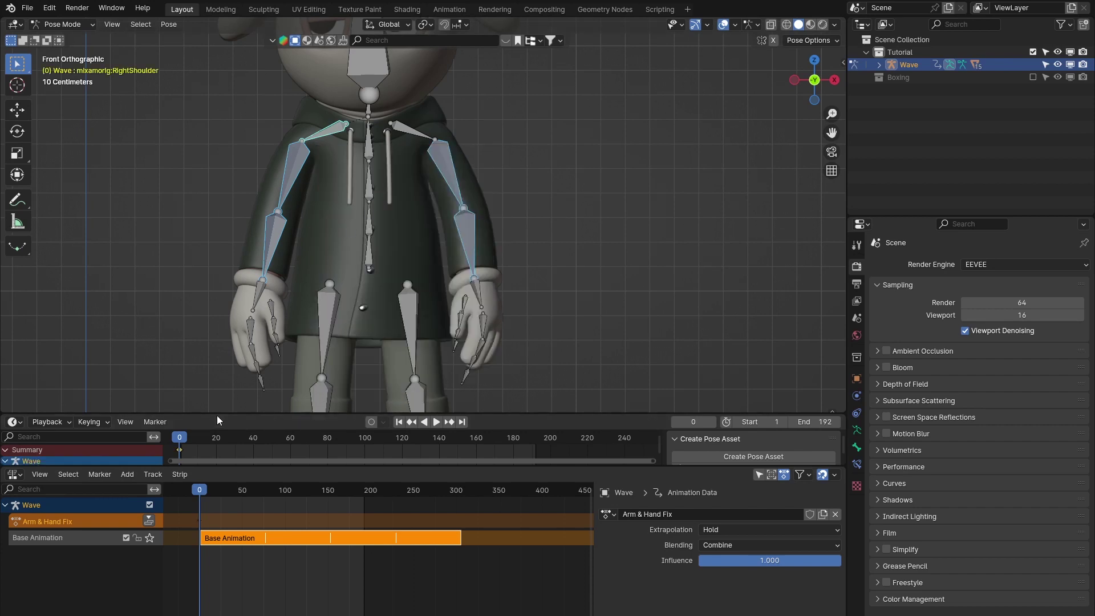
{"action": "left_click_drag", "start_coordinate": [220, 413], "coordinate": [235, 372]}
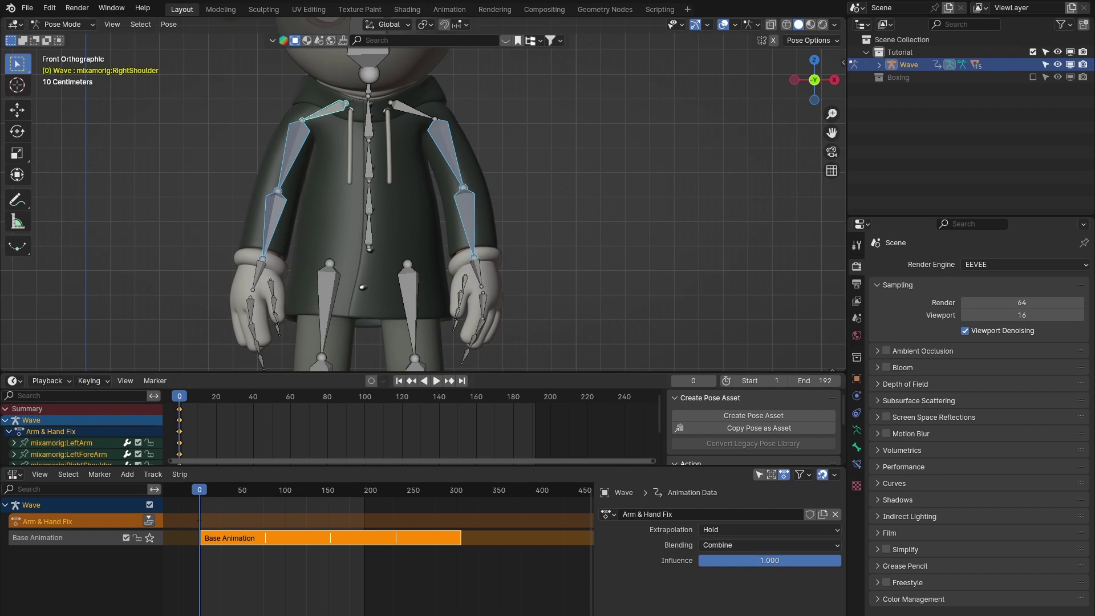
{"action": "left_click", "coordinate": [10, 432]}
{"action": "left_click", "coordinate": [7, 420]}
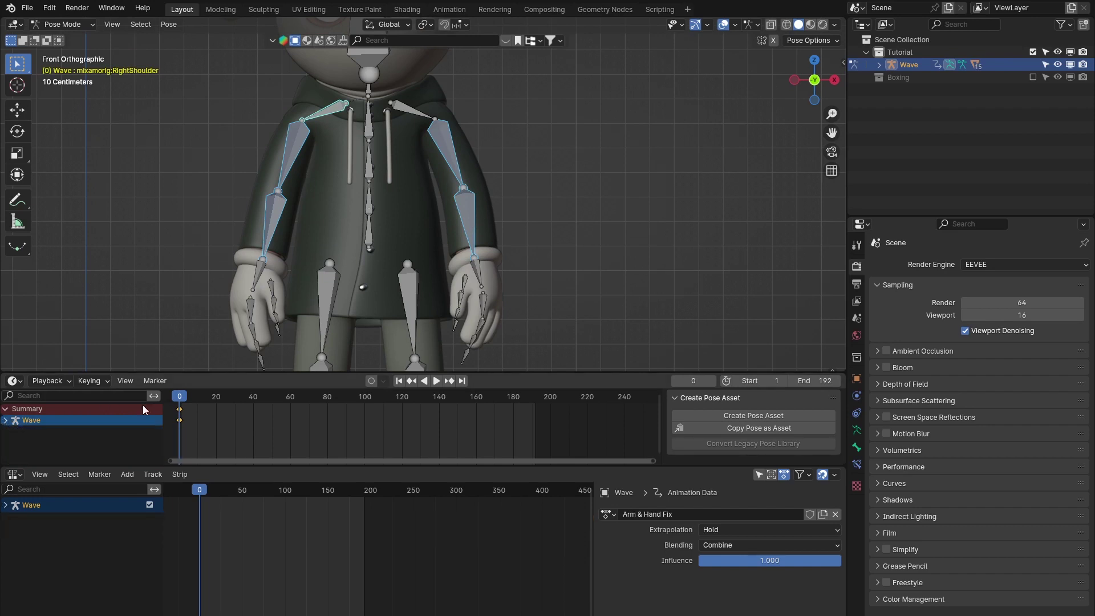
{"action": "left_click", "coordinate": [5, 409]}
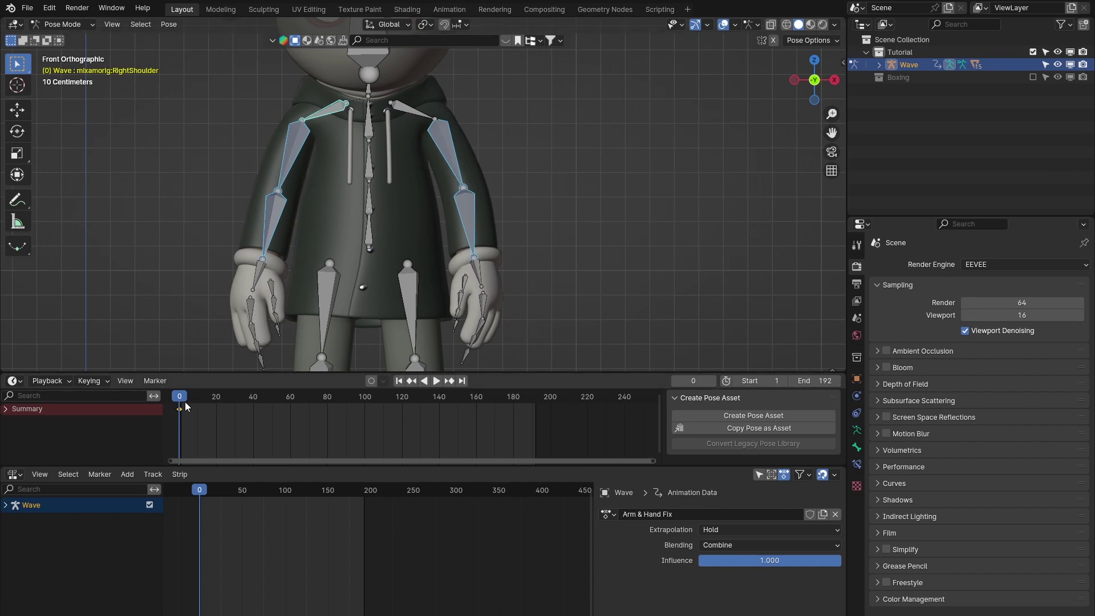
- Expand the Wave tracks in the NLA stack and test-play the keyed arm pose over Base Animation
{"action": "left_click", "coordinate": [5, 505]}
{"action": "left_click", "coordinate": [39, 535]}
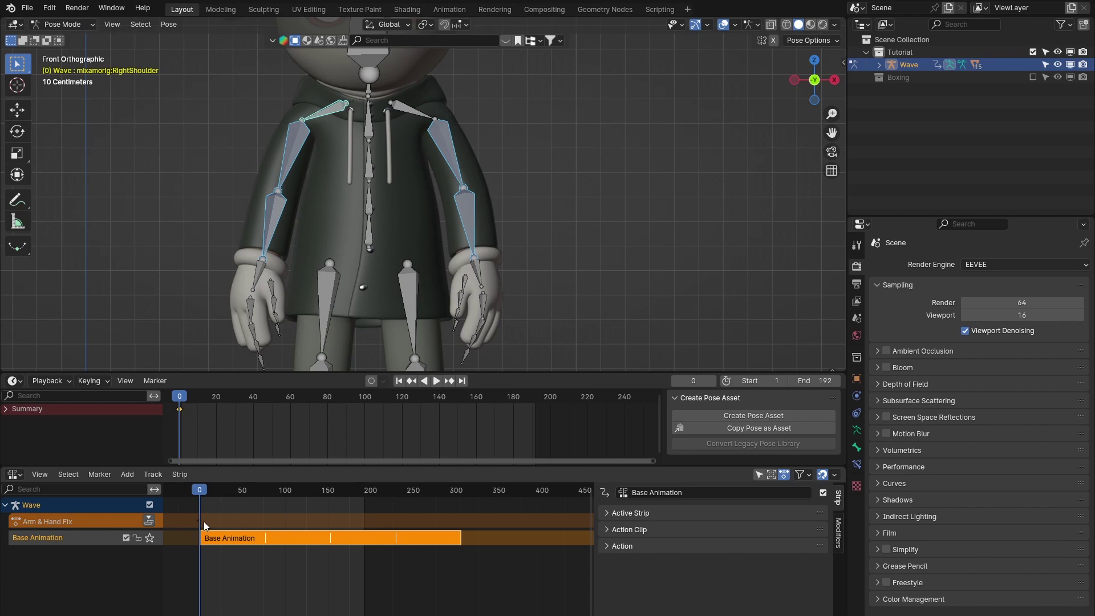
{"action": "left_click_drag", "start_coordinate": [205, 492], "coordinate": [181, 488]}
{"action": "key", "text": "space"}
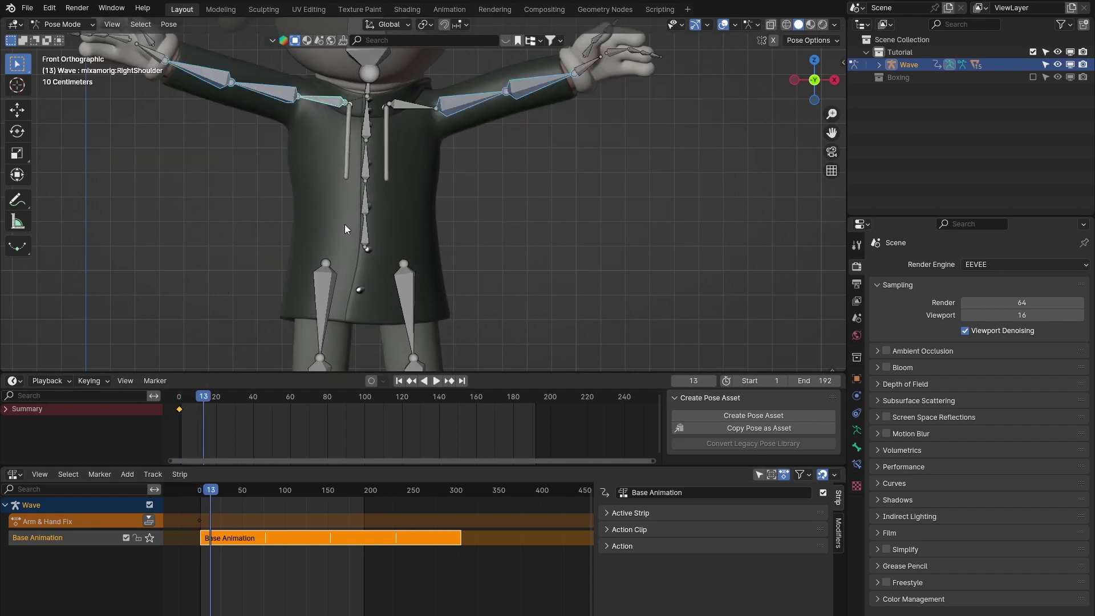
{"action": "key", "text": "Escape"}
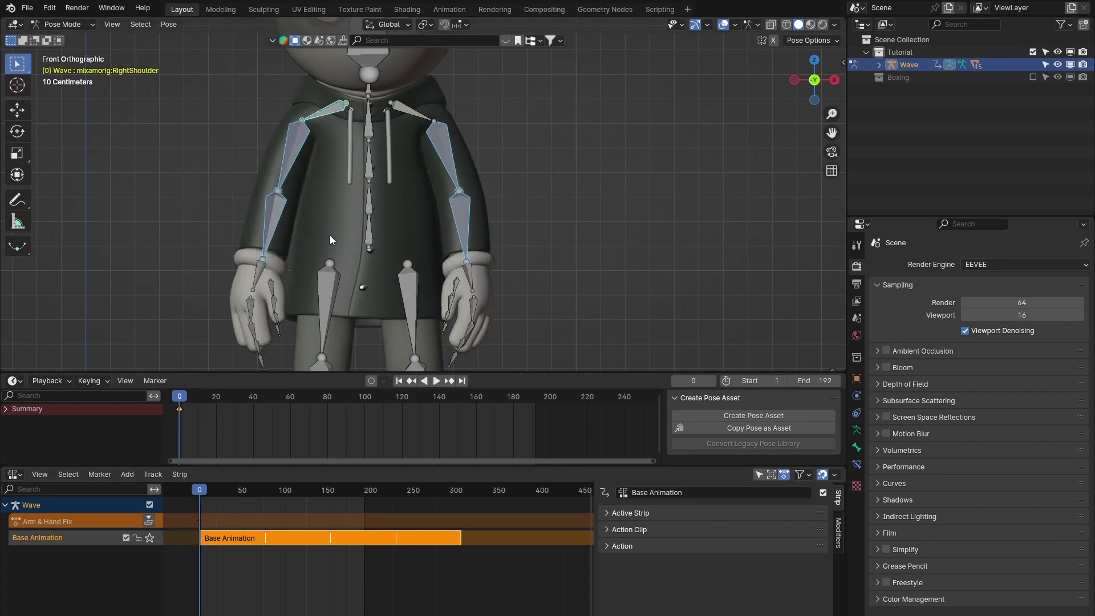
- Try to push the Arm & Hand Fix action down into the NLA stack, and undo it
{"action": "left_click", "coordinate": [60, 521]}
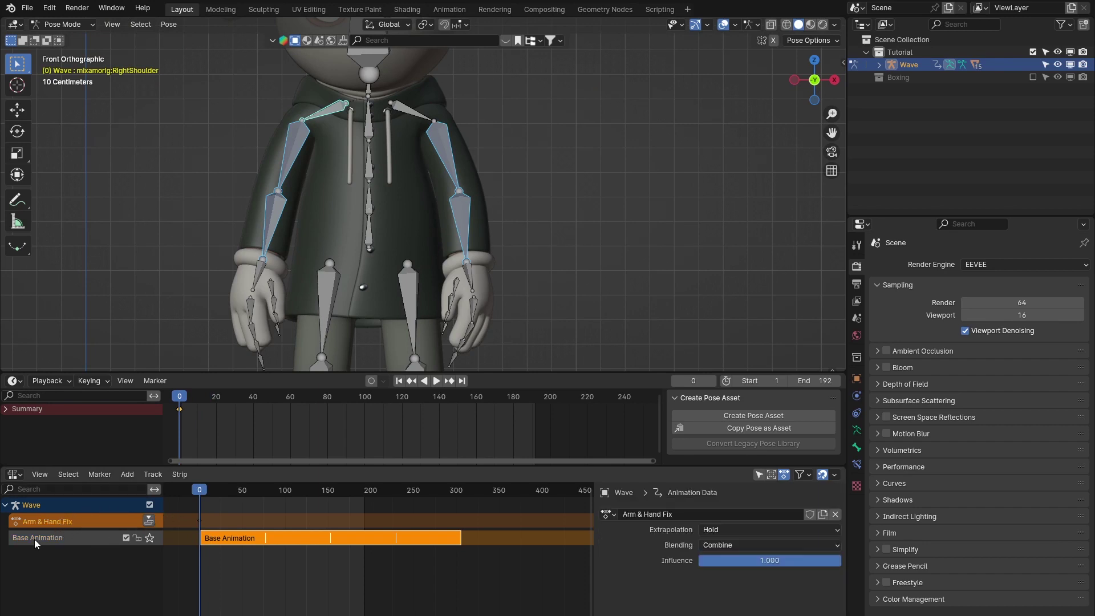
{"action": "left_click", "coordinate": [149, 520]}
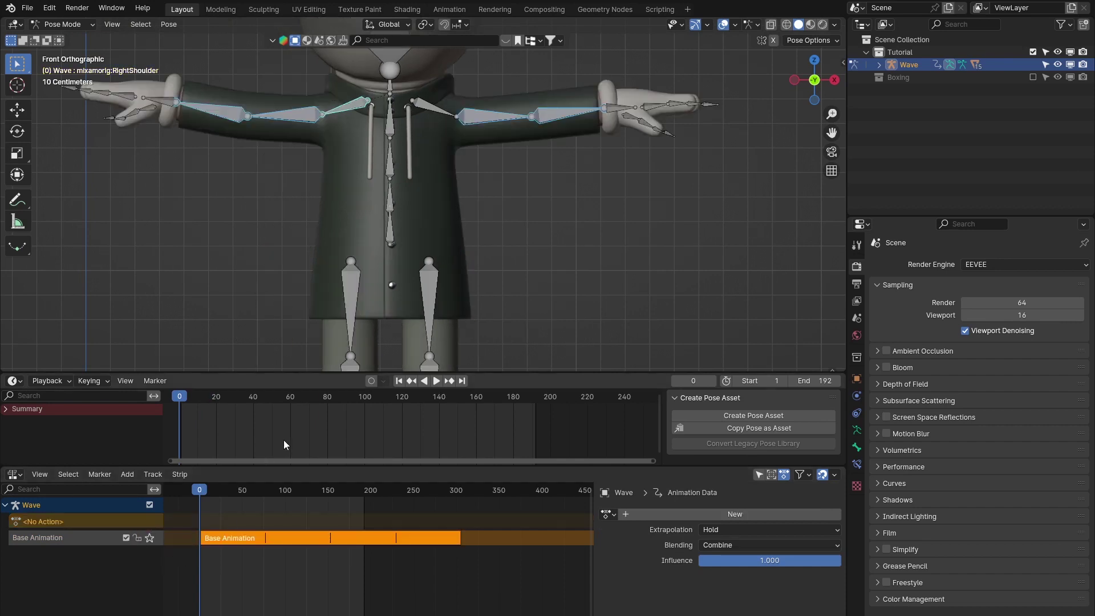
{"action": "key", "text": "ctrl+z"}
{"action": "key", "text": "ctrl+z"}
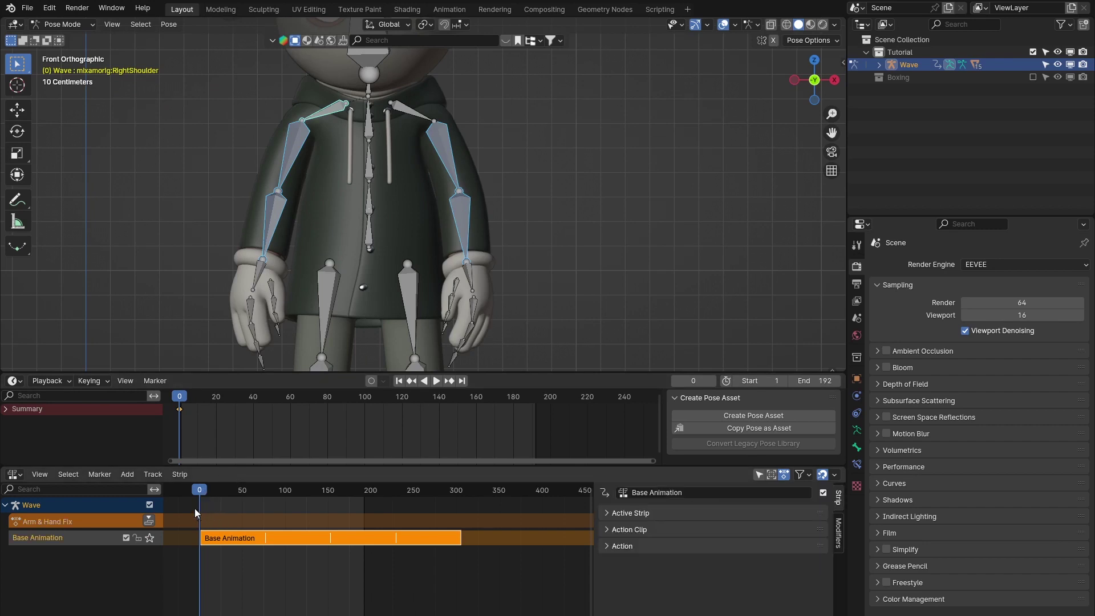
- Move the arm keyframes to frame 1 and push the Arm & Hand Fix action down as its own NLA strip
{"action": "scroll", "coordinate": [189, 342], "scroll_direction": "up", "scroll_amount": 3}
{"action": "middle_click_drag", "start_coordinate": [188, 423], "coordinate": [243, 435]}
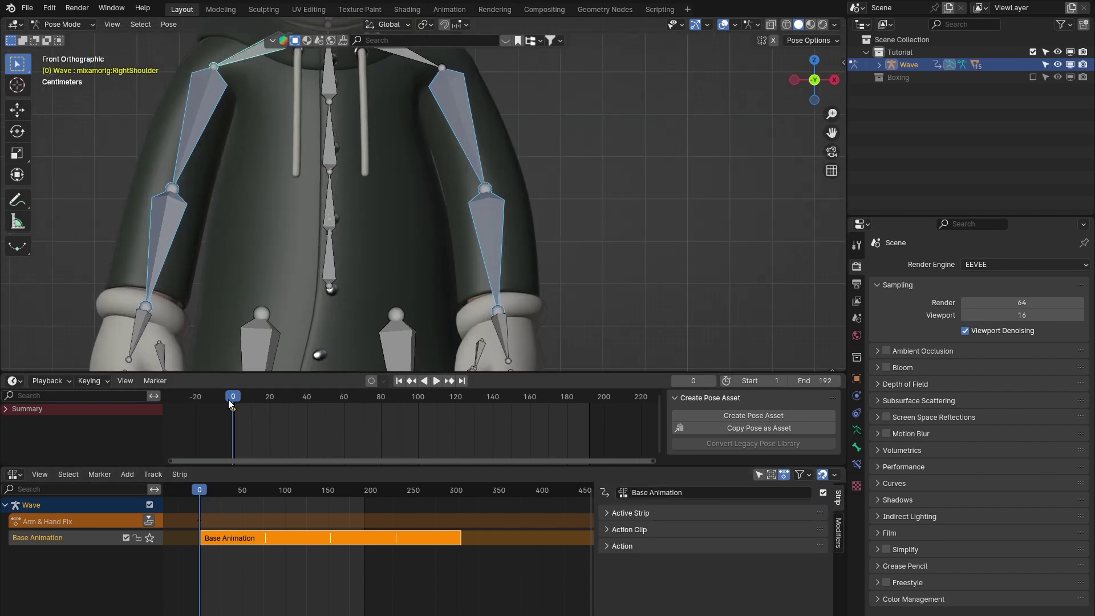
{"action": "left_click_drag", "start_coordinate": [228, 399], "coordinate": [232, 421]}
{"action": "key", "text": "Home"}
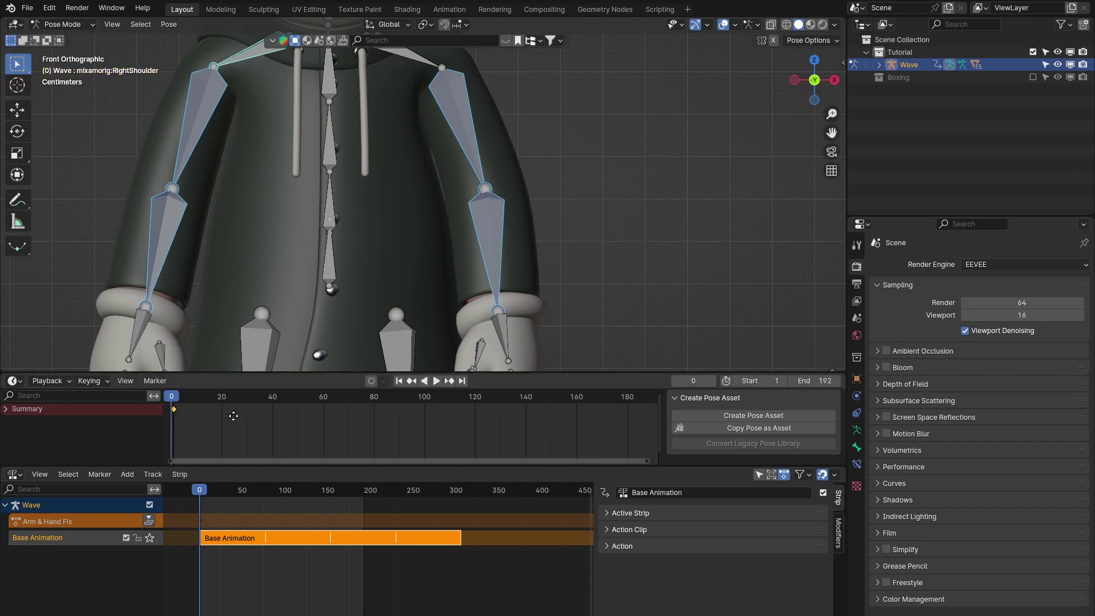
{"action": "scroll", "coordinate": [263, 415], "scroll_direction": "up", "scroll_amount": 5}
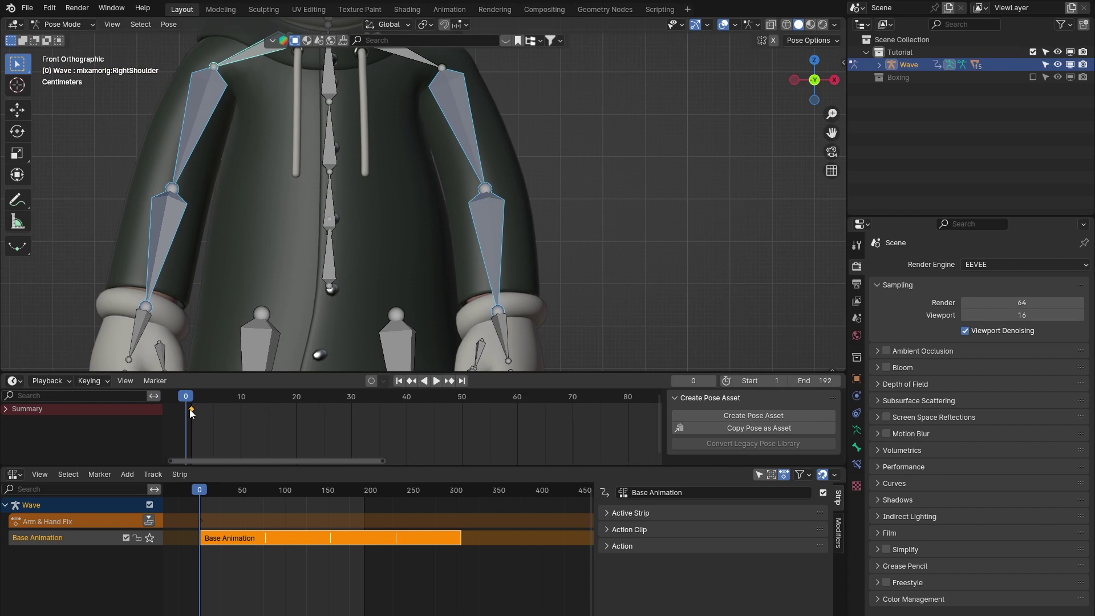
{"action": "left_click", "coordinate": [189, 409]}
{"action": "left_click", "coordinate": [148, 520]}
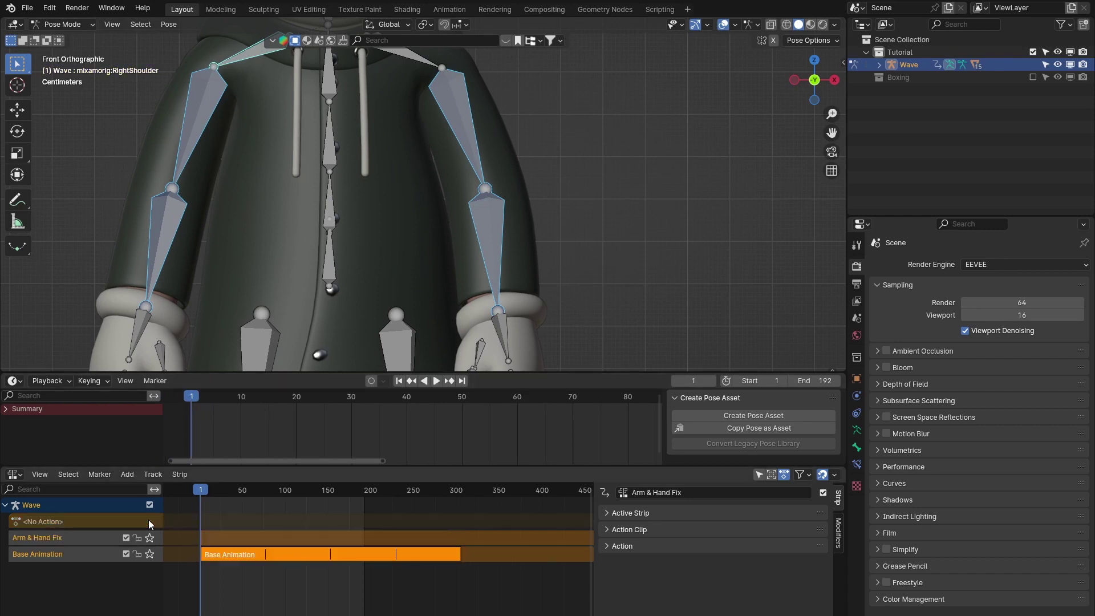
- Compare the Arm & Hand Fix and Base Animation tracks by selecting each in turn
{"action": "scroll", "coordinate": [183, 537], "scroll_direction": "up", "scroll_amount": 2}
{"action": "left_click", "coordinate": [42, 550]}
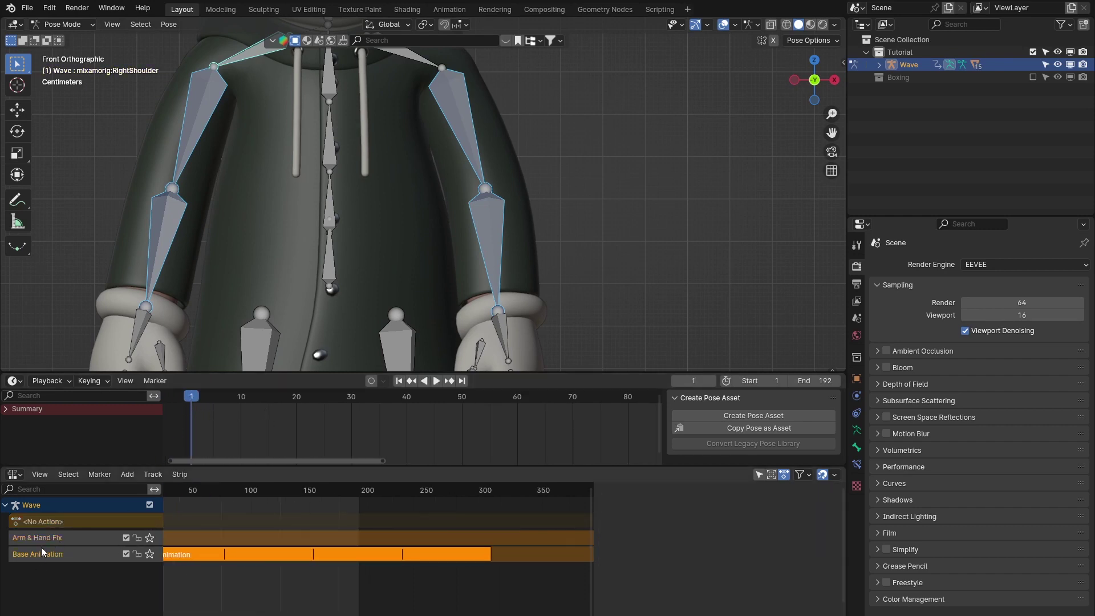
{"action": "left_click", "coordinate": [42, 540]}
{"action": "left_click", "coordinate": [40, 550]}
{"action": "left_click", "coordinate": [43, 540]}
{"action": "left_click", "coordinate": [43, 550]}
{"action": "left_click", "coordinate": [47, 539]}
{"action": "left_click", "coordinate": [45, 554]}
{"action": "left_click", "coordinate": [47, 540]}
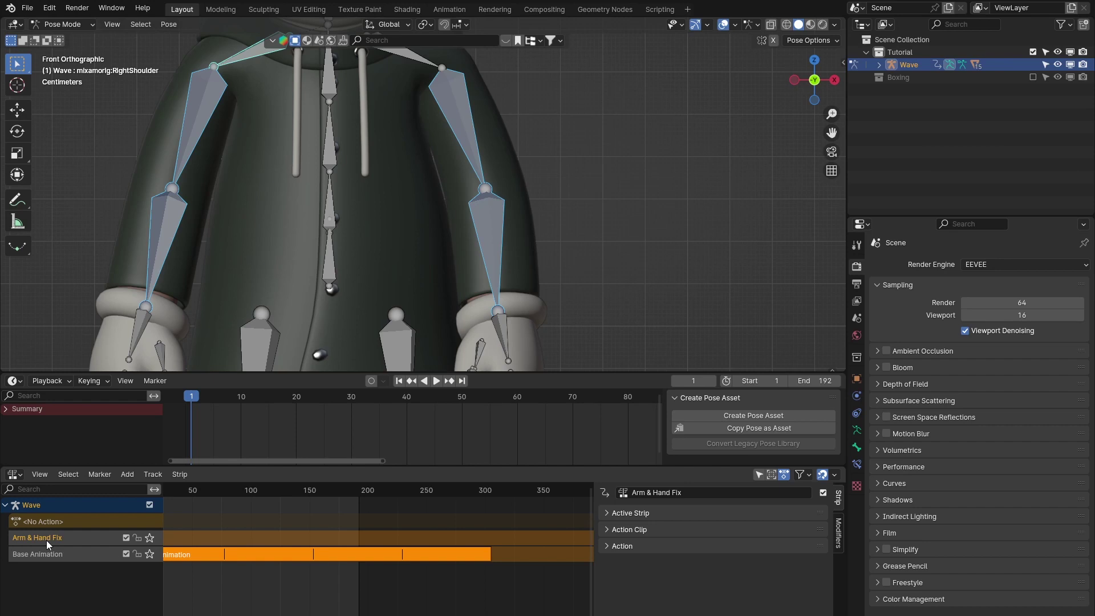
- Scrub the animation past the short Arm & Hand Fix strip to frame 23 and return to frame 1
{"action": "middle_click_drag", "start_coordinate": [292, 572], "coordinate": [410, 566]}
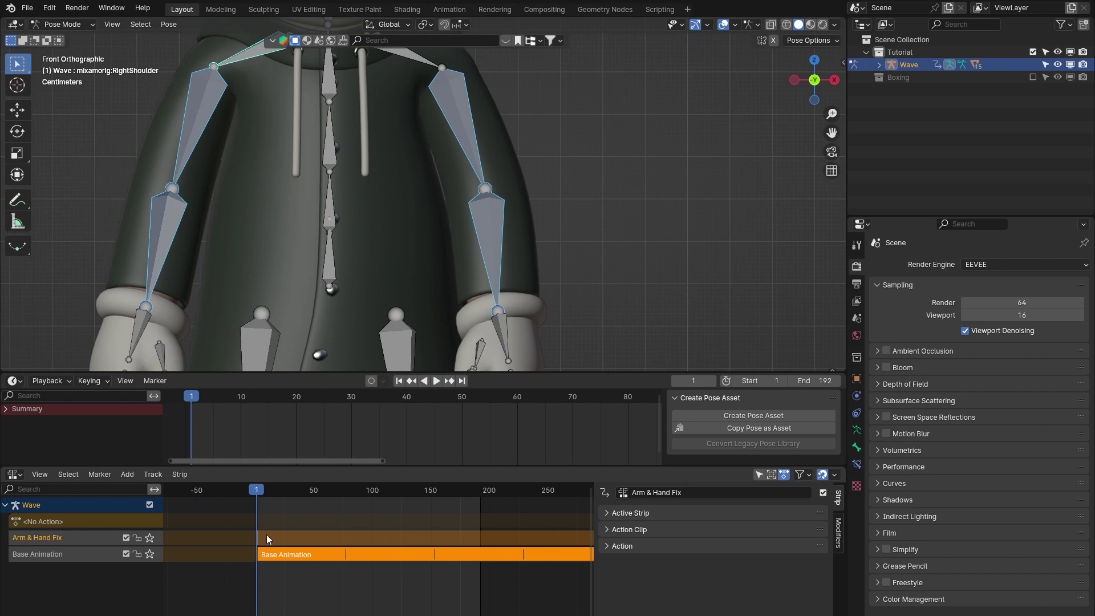
{"action": "left_click_drag", "start_coordinate": [262, 491], "coordinate": [282, 495]}
{"action": "scroll", "coordinate": [245, 536], "scroll_direction": "up", "scroll_amount": 10}
{"action": "middle_click_drag", "start_coordinate": [237, 536], "coordinate": [419, 522]}
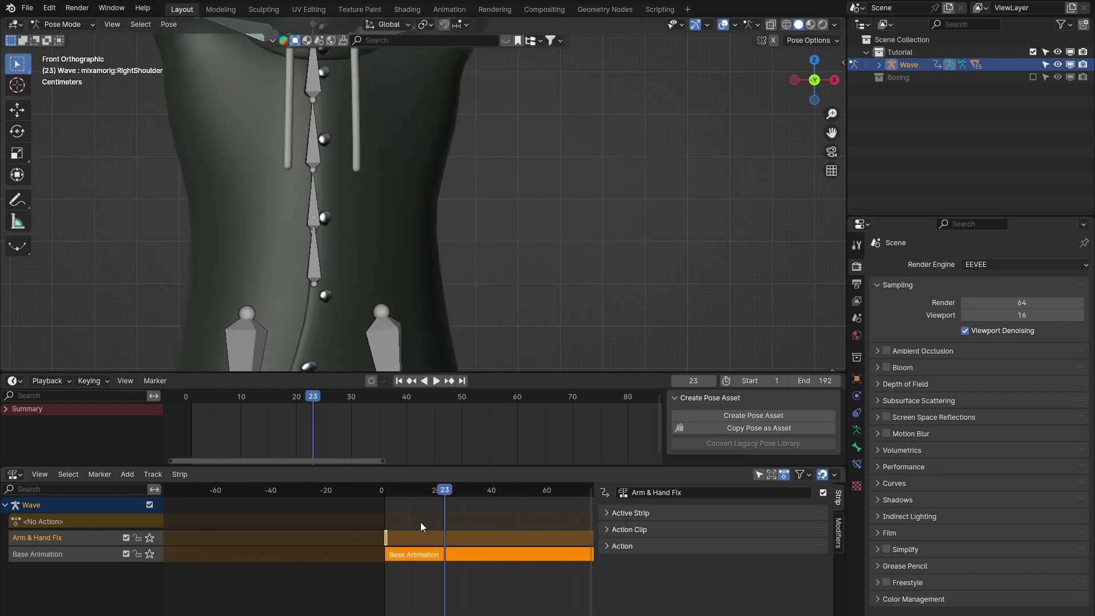
{"action": "scroll", "coordinate": [393, 536], "scroll_direction": "up", "scroll_amount": 10}
{"action": "scroll", "coordinate": [388, 539], "scroll_direction": "up", "scroll_amount": 10}
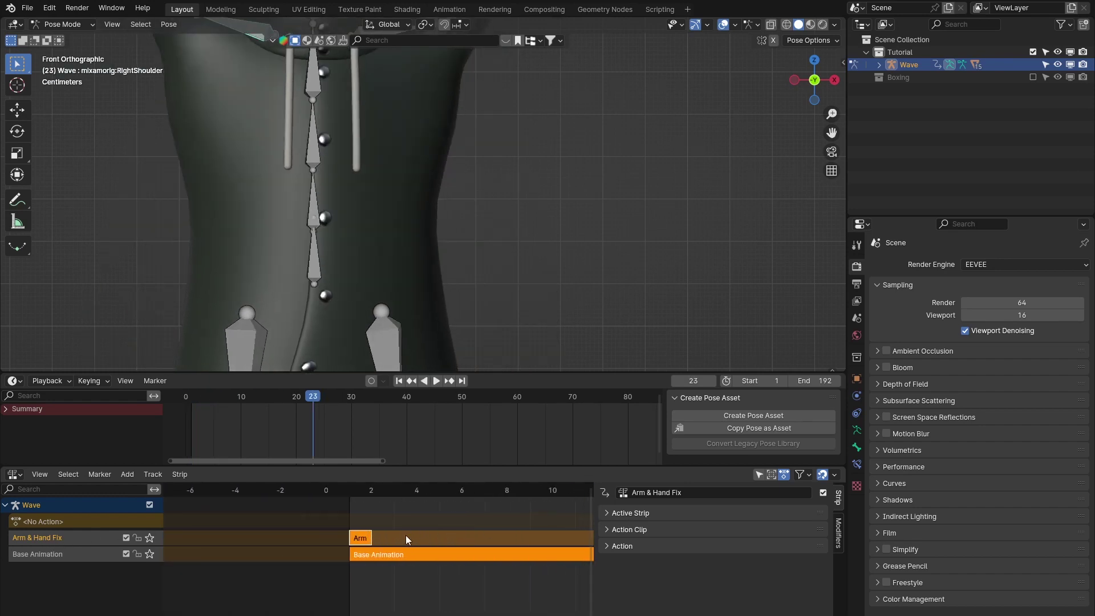
{"action": "left_click_drag", "start_coordinate": [351, 491], "coordinate": [319, 509]}
- Examine the Active Strip settings of the Arm & Hand Fix strip and collapse them again
{"action": "left_click", "coordinate": [605, 513]}
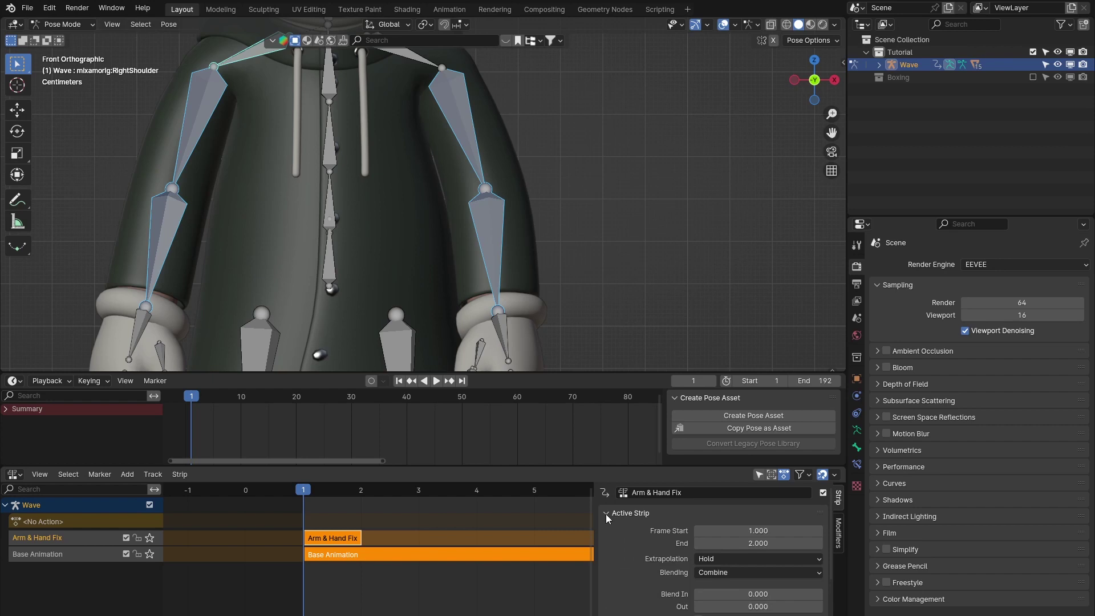
{"action": "left_click", "coordinate": [605, 513]}
{"action": "left_click", "coordinate": [606, 533]}
{"action": "left_click", "coordinate": [606, 536]}
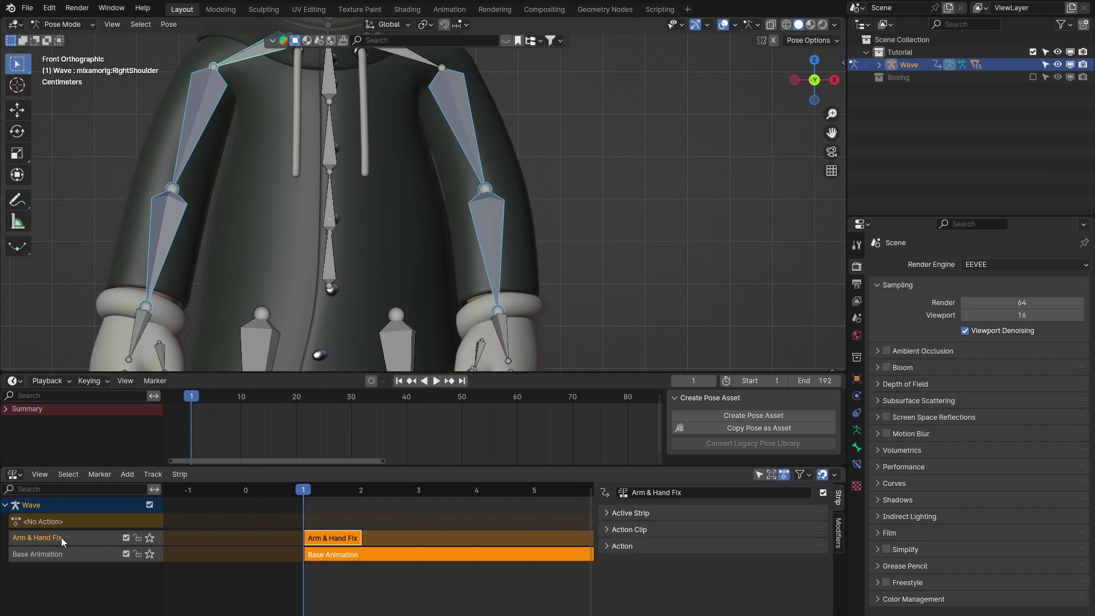
- Select only the Arm & Hand Fix strip and briefly play the animation from frame 1
{"action": "left_click", "coordinate": [344, 537]}
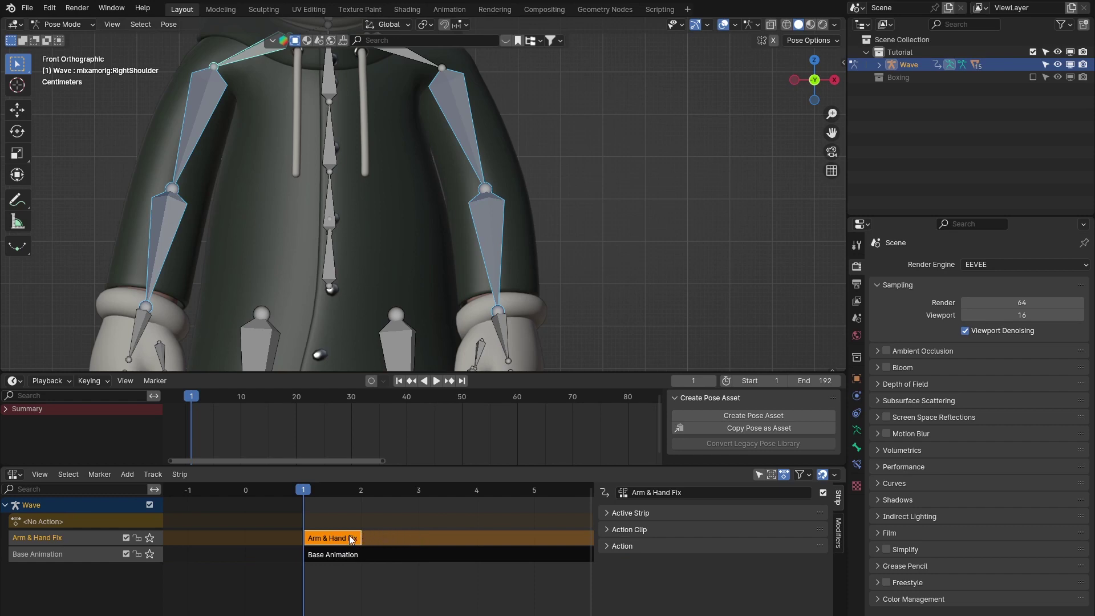
{"action": "scroll", "coordinate": [337, 514], "scroll_direction": "down", "scroll_amount": 1}
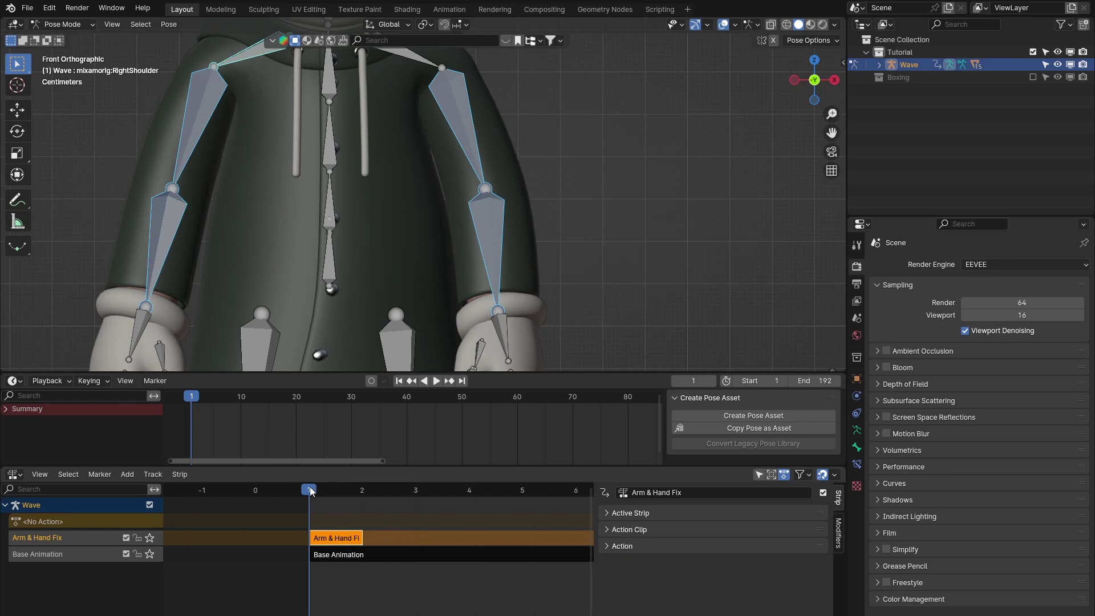
{"action": "key", "text": "space"}
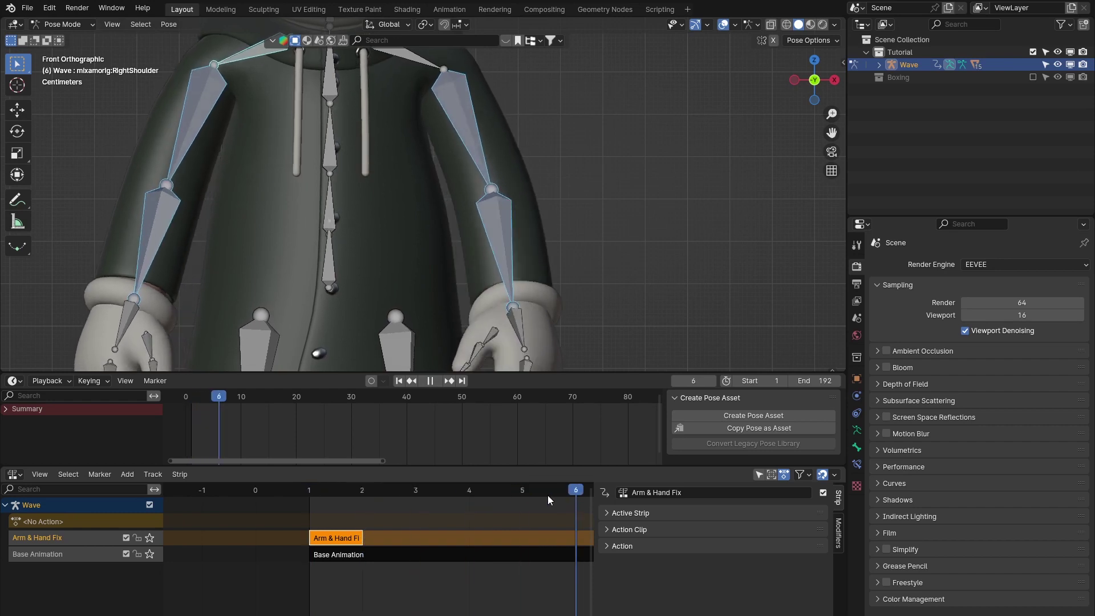
{"action": "key", "text": "Escape"}
- Make Base Animation the active track in the NLA stack
{"action": "scroll", "coordinate": [429, 513], "scroll_direction": "down", "scroll_amount": 10}
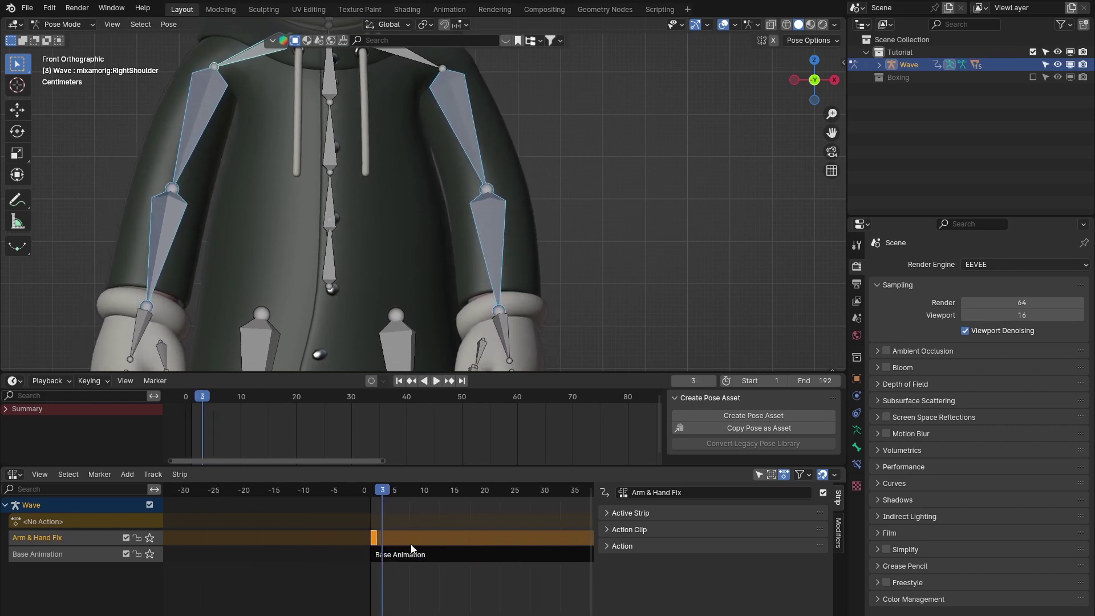
{"action": "scroll", "coordinate": [382, 549], "scroll_direction": "down", "scroll_amount": 8}
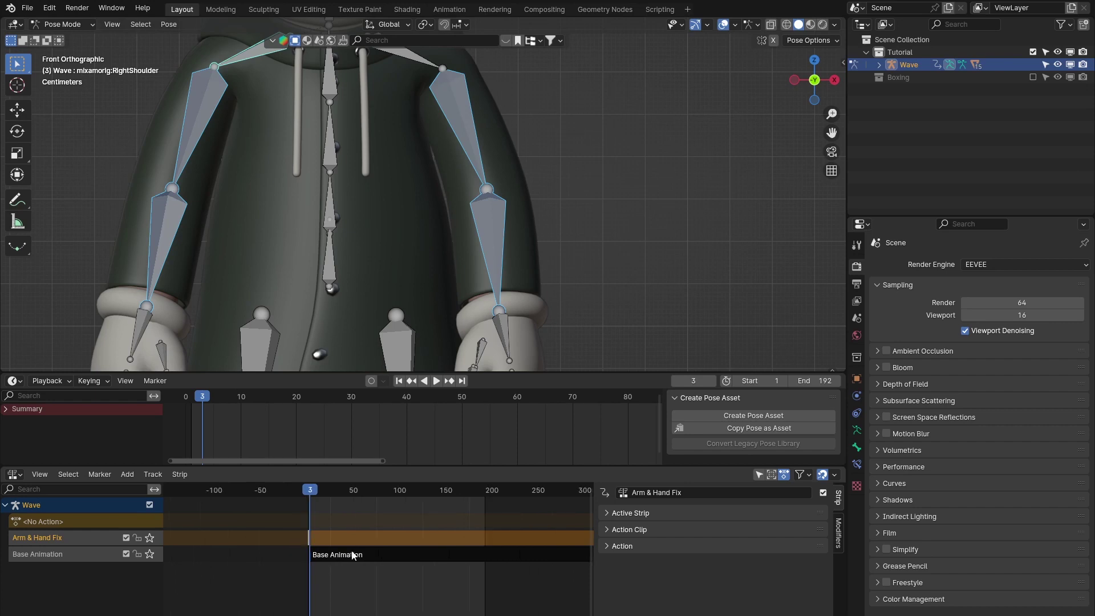
{"action": "scroll", "coordinate": [320, 541], "scroll_direction": "up", "scroll_amount": 4}
{"action": "left_click", "coordinate": [71, 553]}
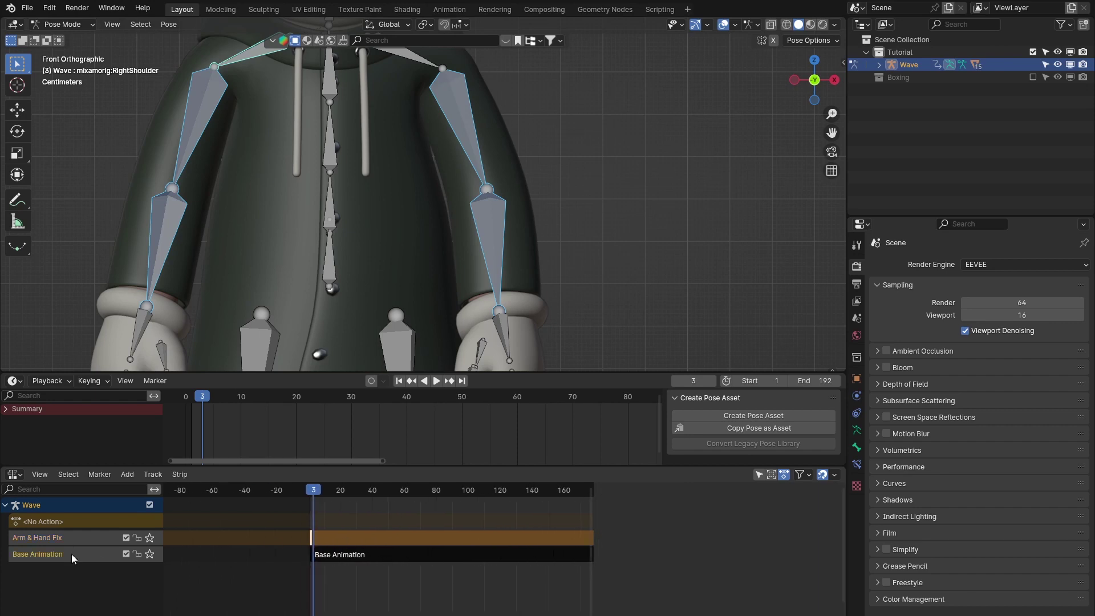
- Select the Base Animation strip and compare its length with the Arm & Hand Fix strip
{"action": "left_click", "coordinate": [76, 538]}
{"action": "scroll", "coordinate": [376, 554], "scroll_direction": "up", "scroll_amount": 2}
{"action": "left_click", "coordinate": [416, 558]}
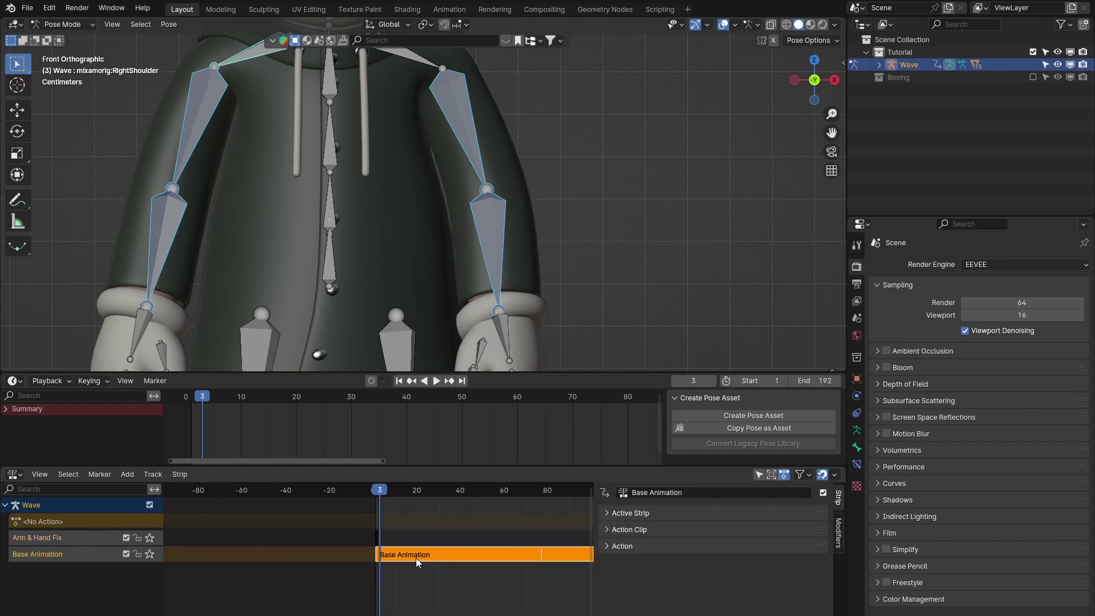
{"action": "scroll", "coordinate": [342, 544], "scroll_direction": "down", "scroll_amount": 5}
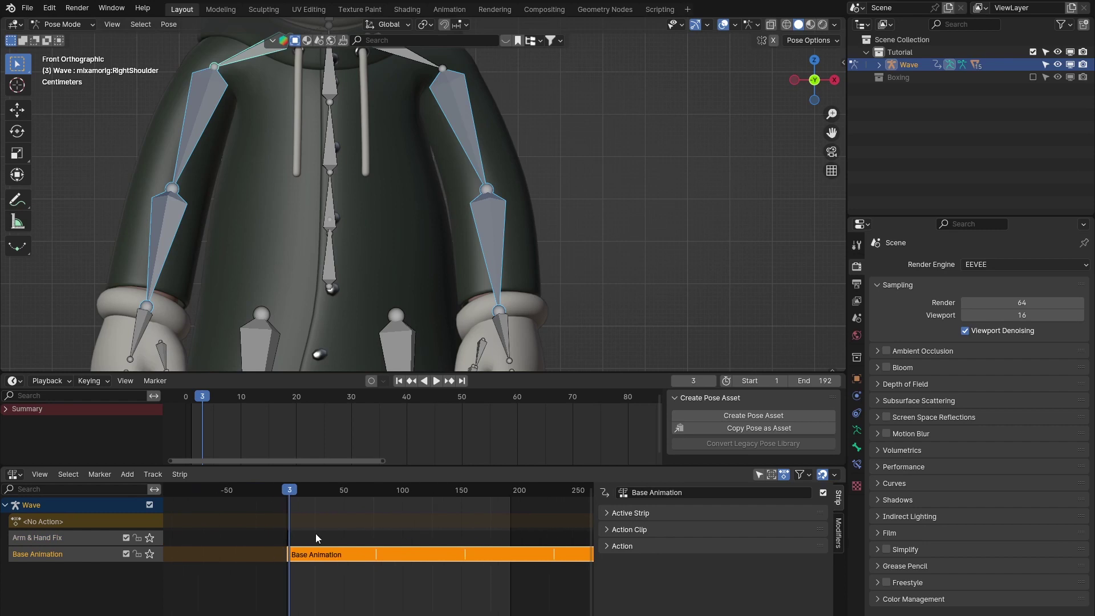
{"action": "scroll", "coordinate": [355, 534], "scroll_direction": "up", "scroll_amount": 2}
- Select the Arm & Hand Fix strip and set its end frame to 192
{"action": "left_click", "coordinate": [52, 537]}
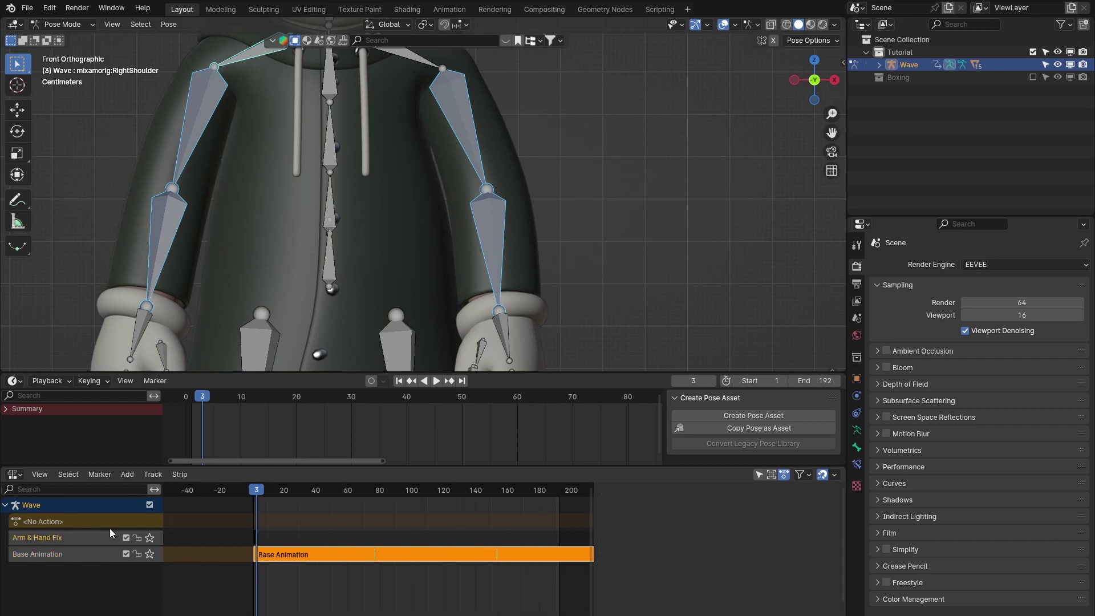
{"action": "scroll", "coordinate": [316, 552], "scroll_direction": "up", "scroll_amount": 6}
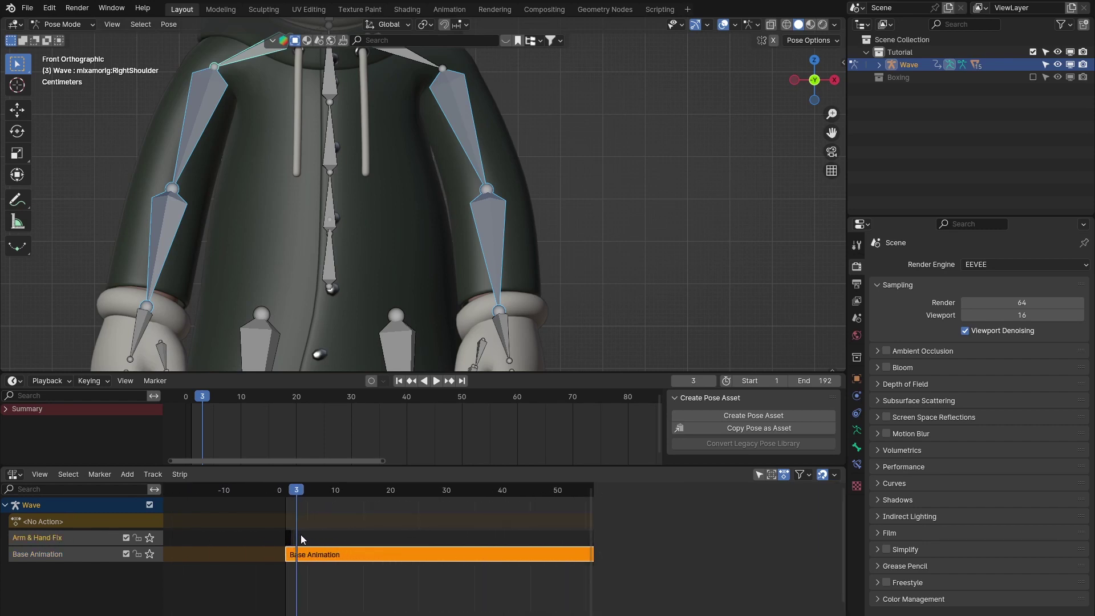
{"action": "left_click", "coordinate": [248, 537]}
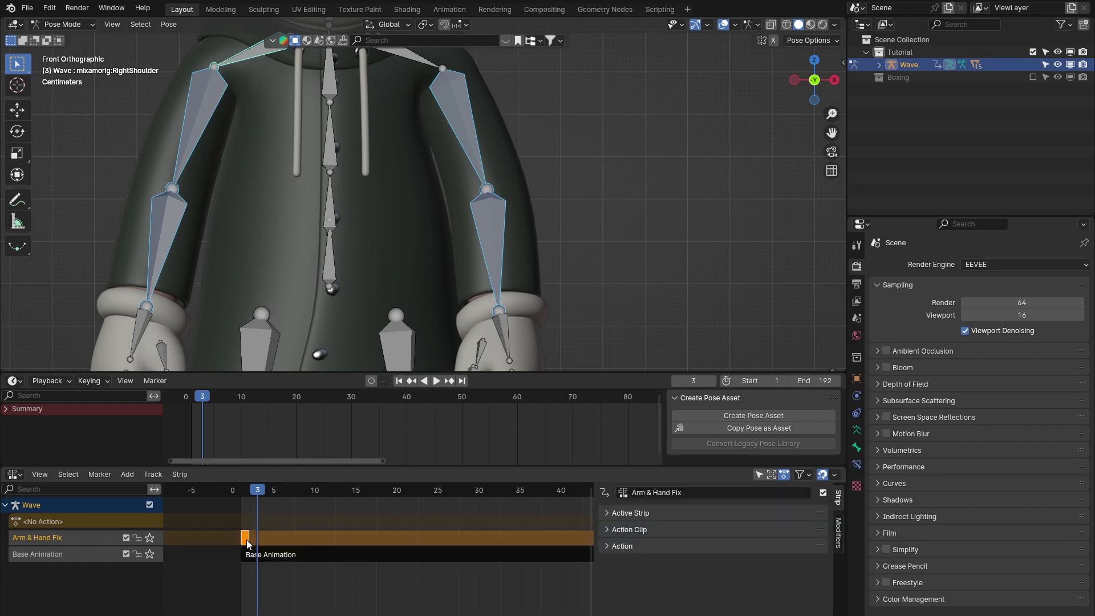
{"action": "scroll", "coordinate": [425, 550], "scroll_direction": "down", "scroll_amount": 5}
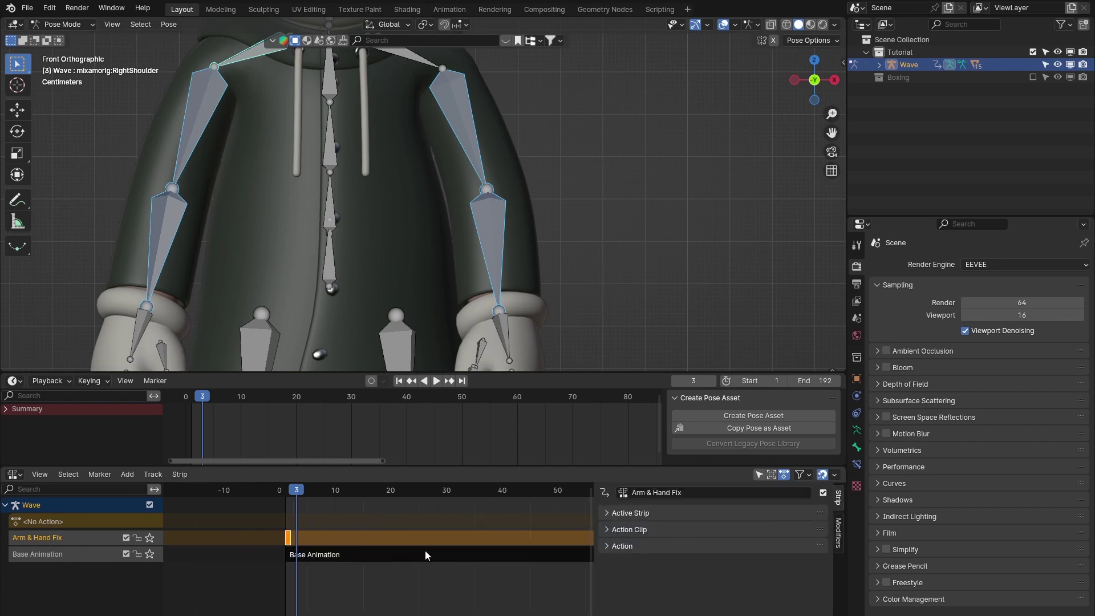
{"action": "mouse_move", "coordinate": [375, 547]}
{"action": "middle_mouse_down"}
{"action": "mouse_move", "coordinate": [275, 542]}
{"action": "mouse_move", "coordinate": [384, 538]}
{"action": "middle_mouse_up"}
{"action": "scroll", "coordinate": [273, 542], "scroll_direction": "down", "scroll_amount": 4}
{"action": "scroll", "coordinate": [533, 535], "scroll_direction": "up", "scroll_amount": 4}
{"action": "scroll", "coordinate": [385, 539], "scroll_direction": "up", "scroll_amount": 10}
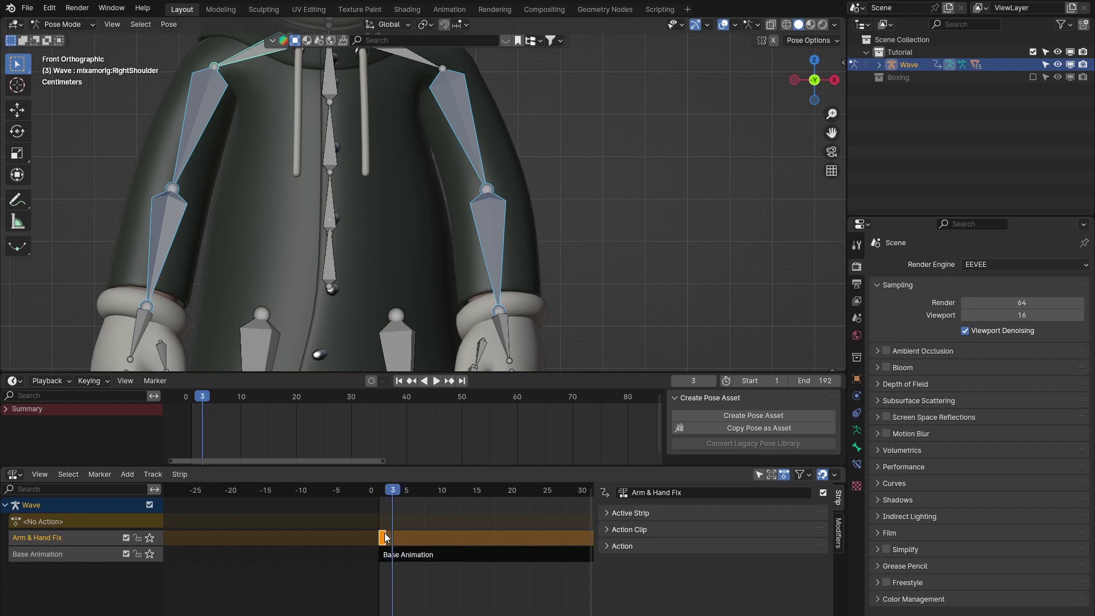
{"action": "left_click", "coordinate": [606, 514]}
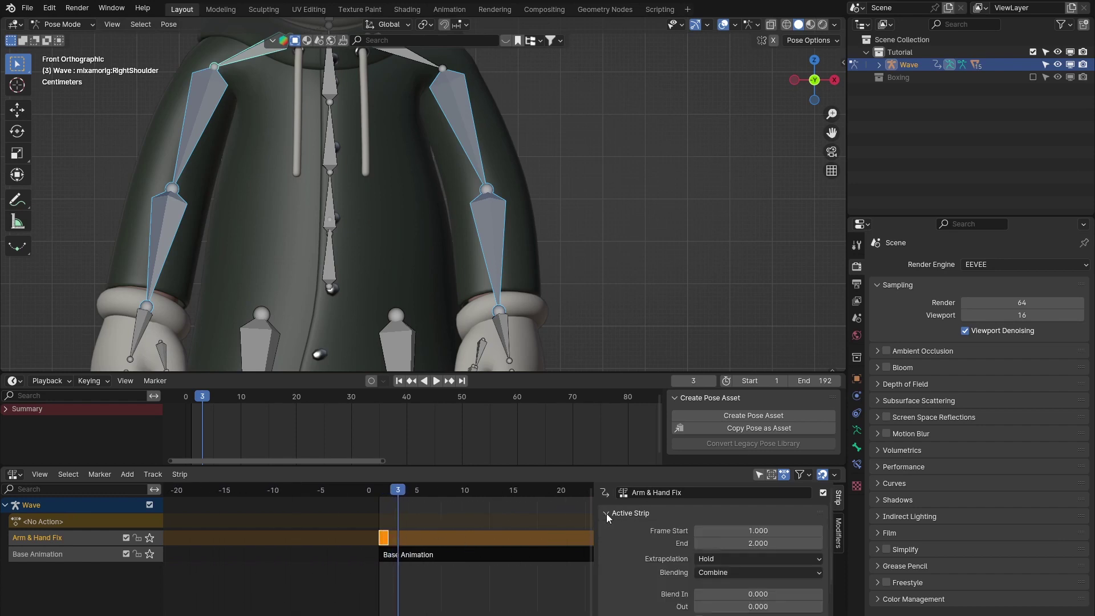
{"action": "left_click", "coordinate": [738, 544]}
{"action": "type", "text": "192"}
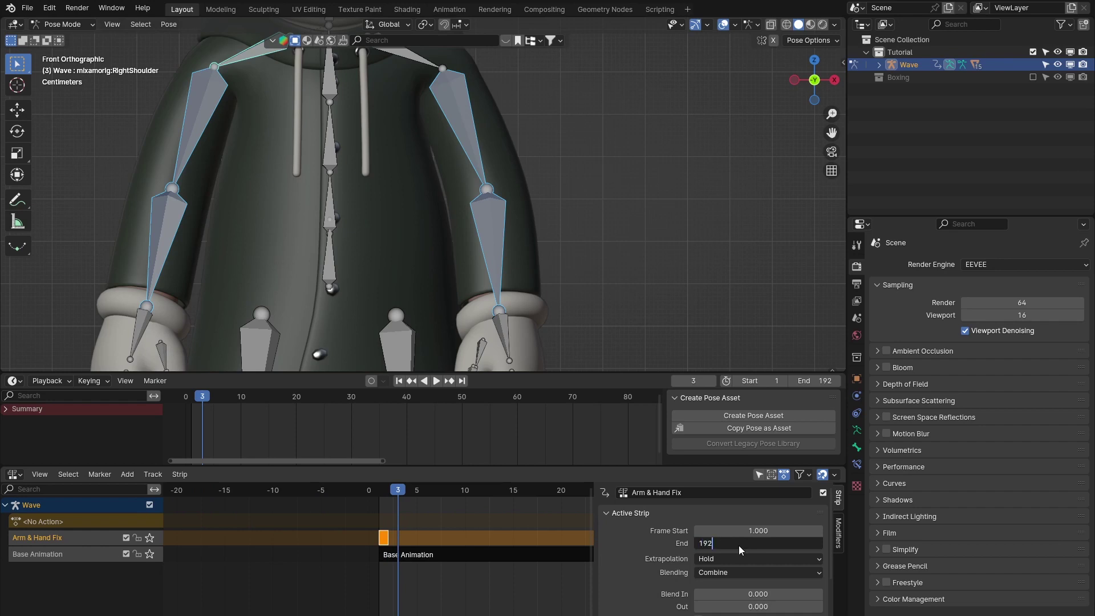
{"action": "key", "text": "Return"}
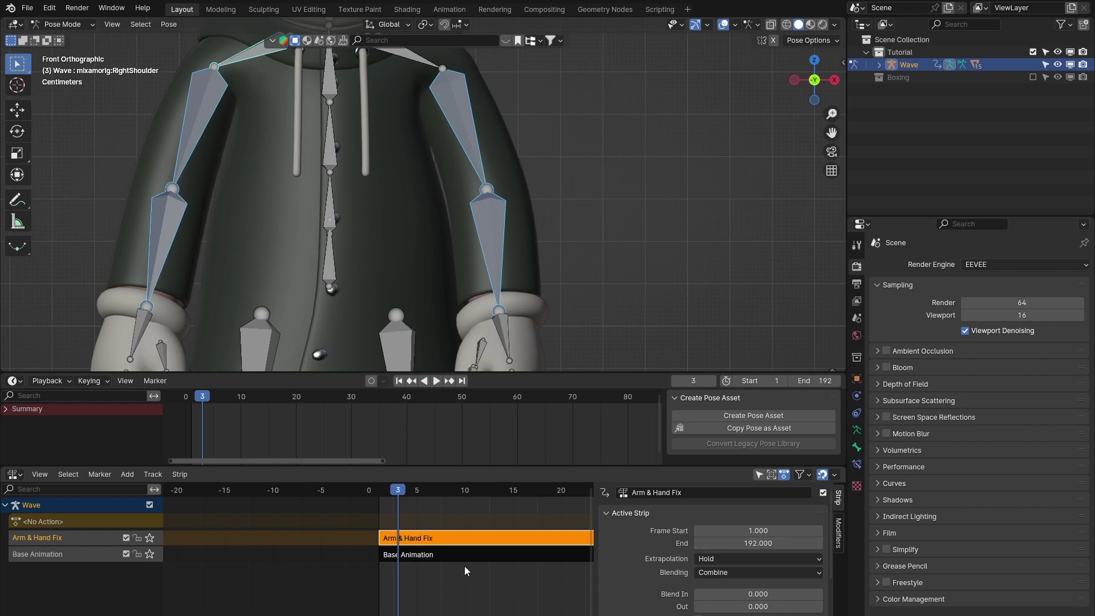
- Compare the lengths of both strips and play the animation, restarting it from frame 0
{"action": "scroll", "coordinate": [408, 577], "scroll_direction": "down", "scroll_amount": 10}
{"action": "scroll", "coordinate": [416, 576], "scroll_direction": "down", "scroll_amount": 2}
{"action": "middle_click_drag", "start_coordinate": [467, 567], "coordinate": [409, 559]}
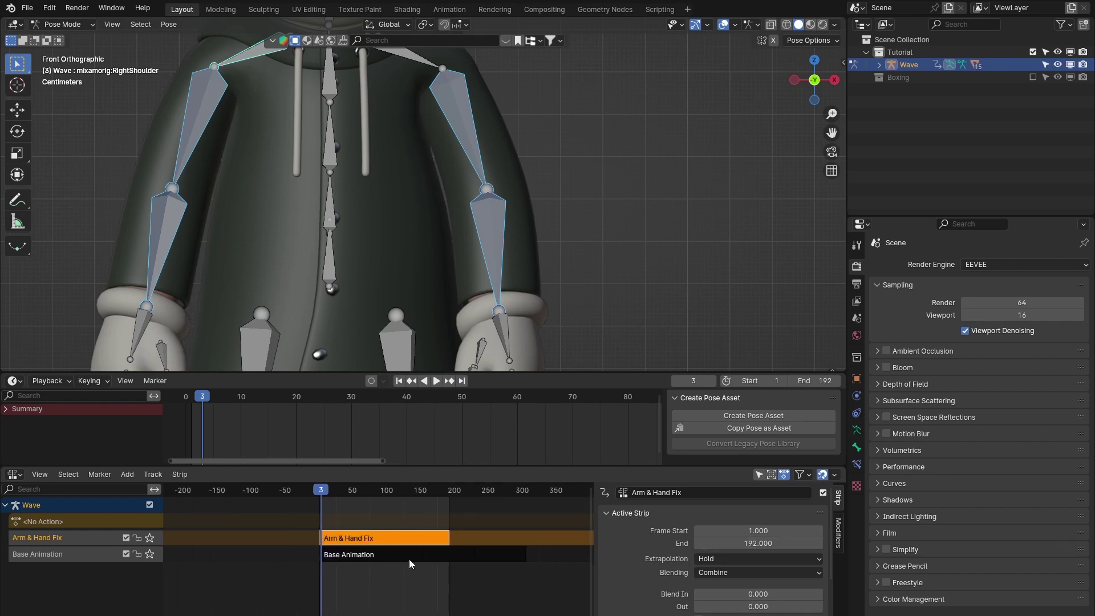
{"action": "scroll", "coordinate": [409, 559], "scroll_direction": "up", "scroll_amount": 3}
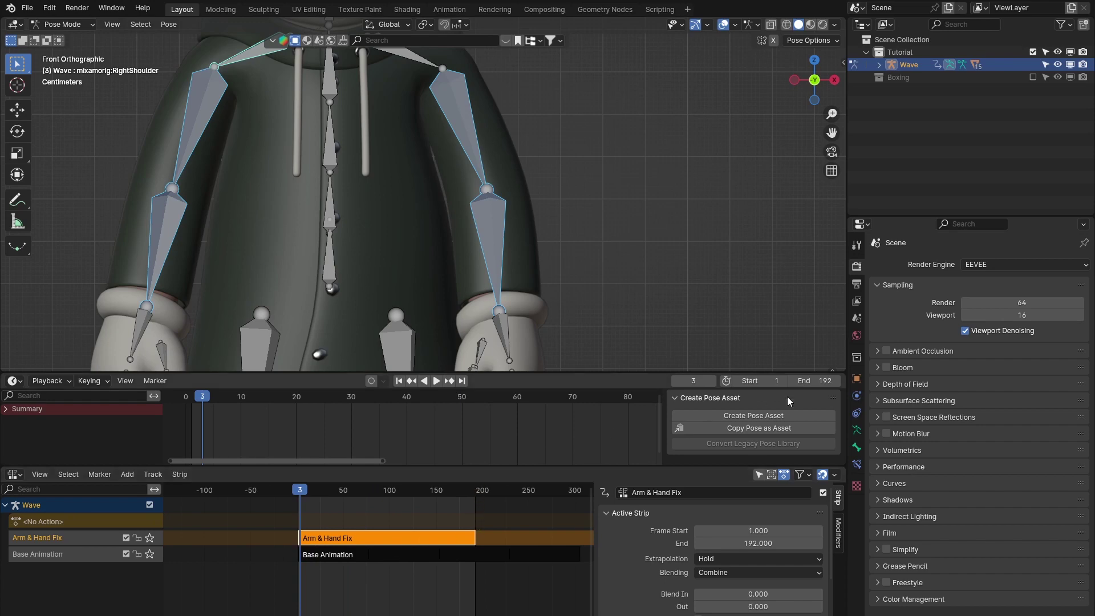
{"action": "key", "text": "space"}
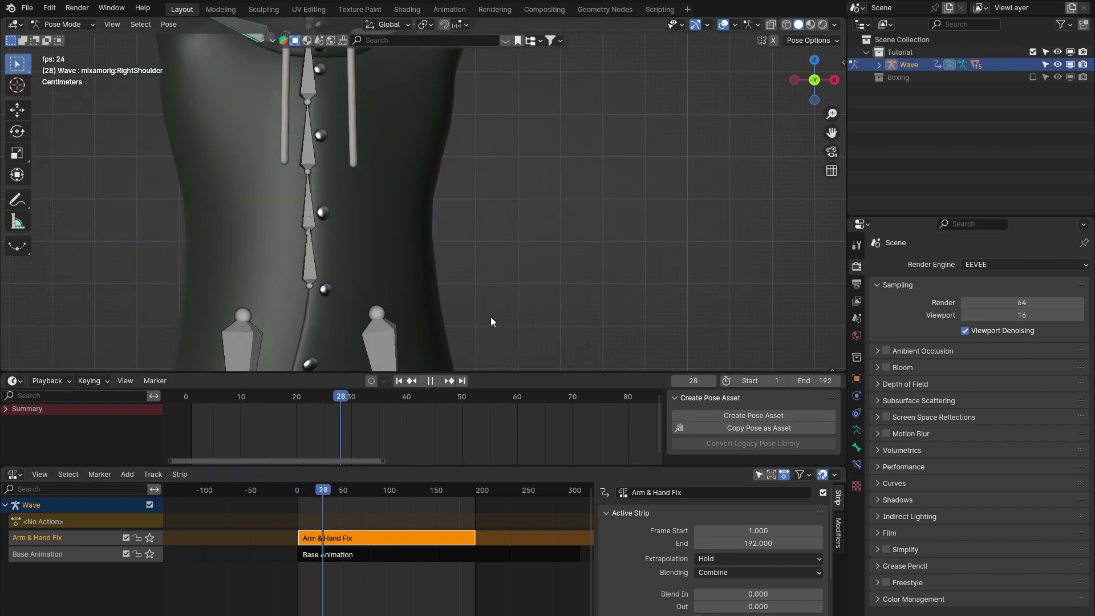
{"action": "left_click_drag", "start_coordinate": [484, 488], "coordinate": [254, 485]}
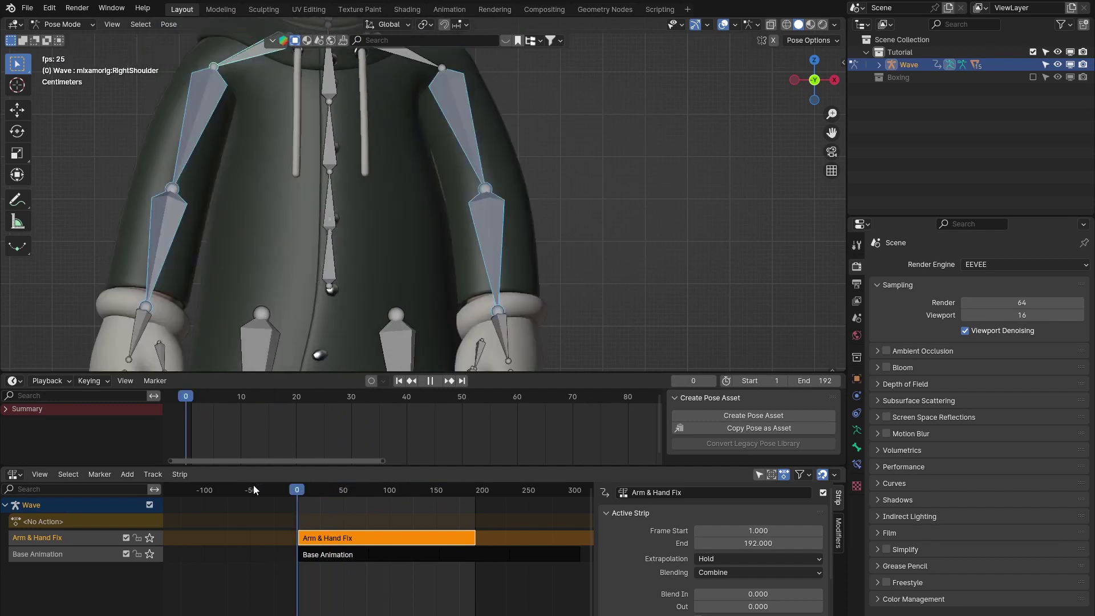
{"action": "key", "text": "space"}
{"action": "key", "text": "space"}
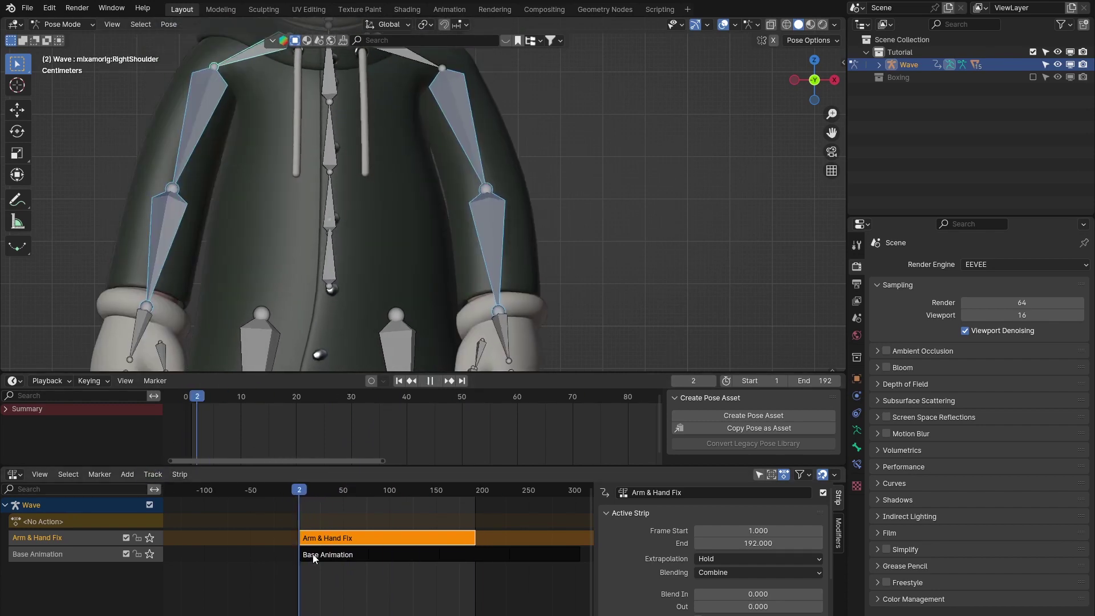
- Set the Base Animation strip's end frame to 192 and keep that strip selected
{"action": "left_click", "coordinate": [344, 553]}
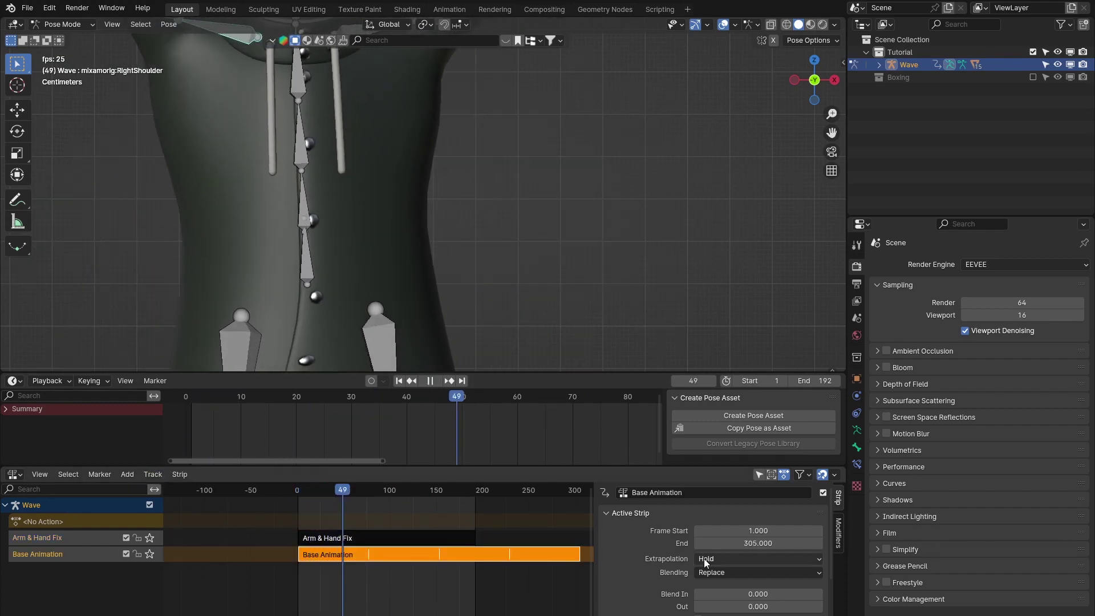
{"action": "left_click", "coordinate": [742, 543]}
{"action": "type", "text": "192"}
{"action": "key", "text": "Return"}
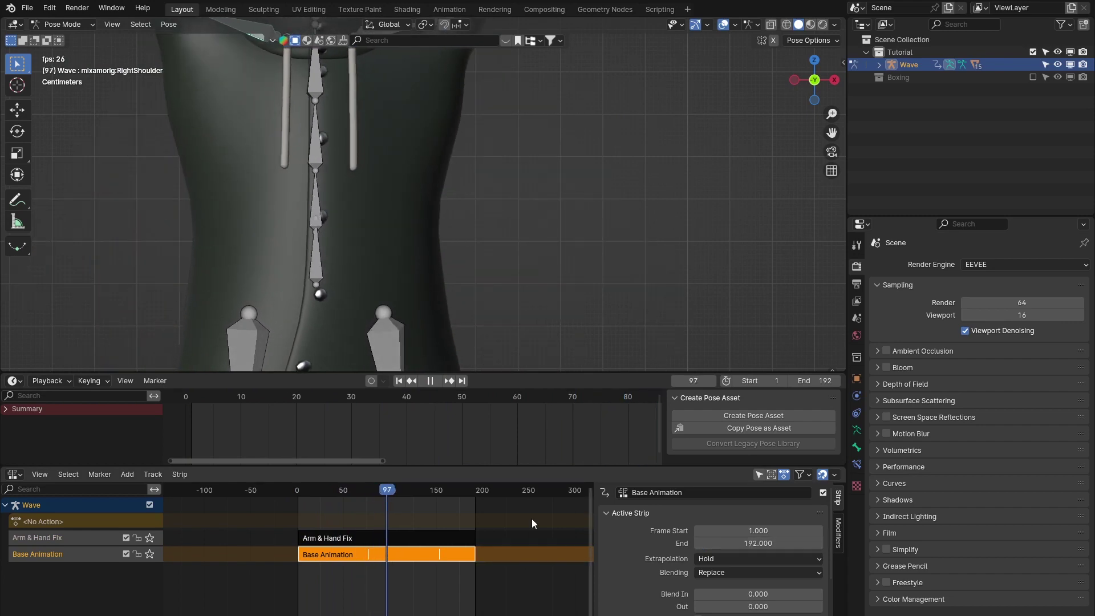
{"action": "left_click", "coordinate": [524, 557]}
{"action": "left_click", "coordinate": [456, 555]}
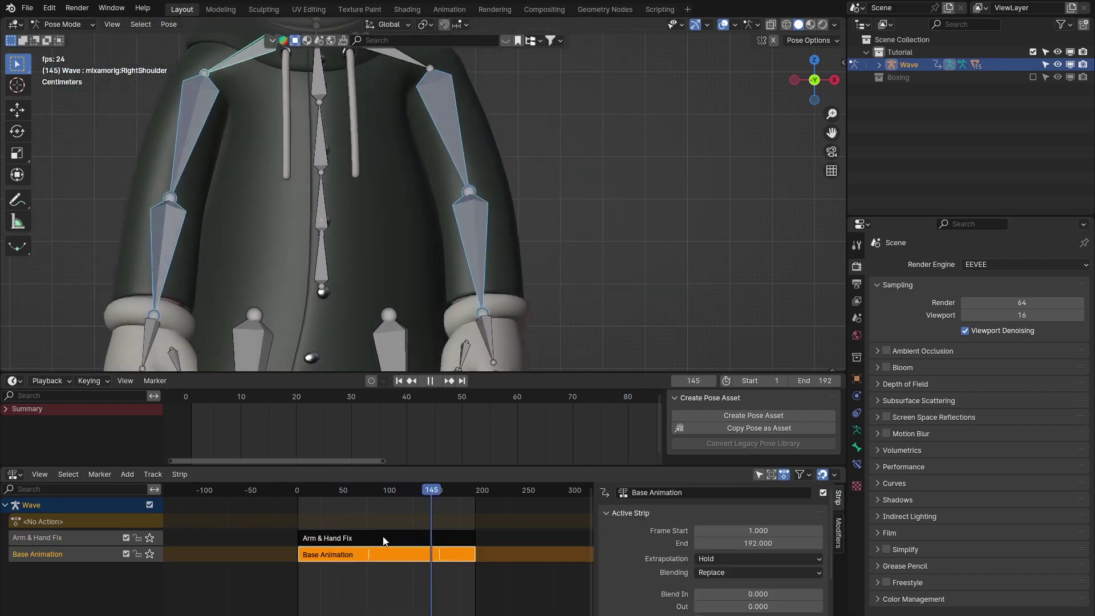
- Select the Arm & Hand Fix strip and review the character's whole body in front view during playback
{"action": "left_click", "coordinate": [381, 536]}
{"action": "scroll", "coordinate": [355, 293], "scroll_direction": "down", "scroll_amount": 5}
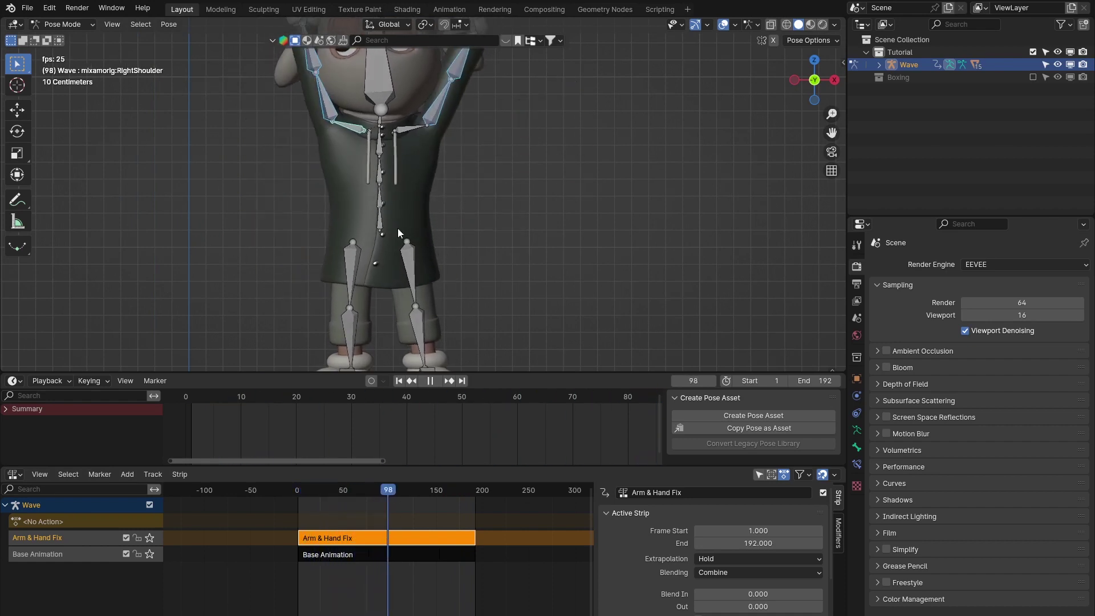
{"action": "scroll", "coordinate": [351, 223], "scroll_direction": "down", "scroll_amount": 2}
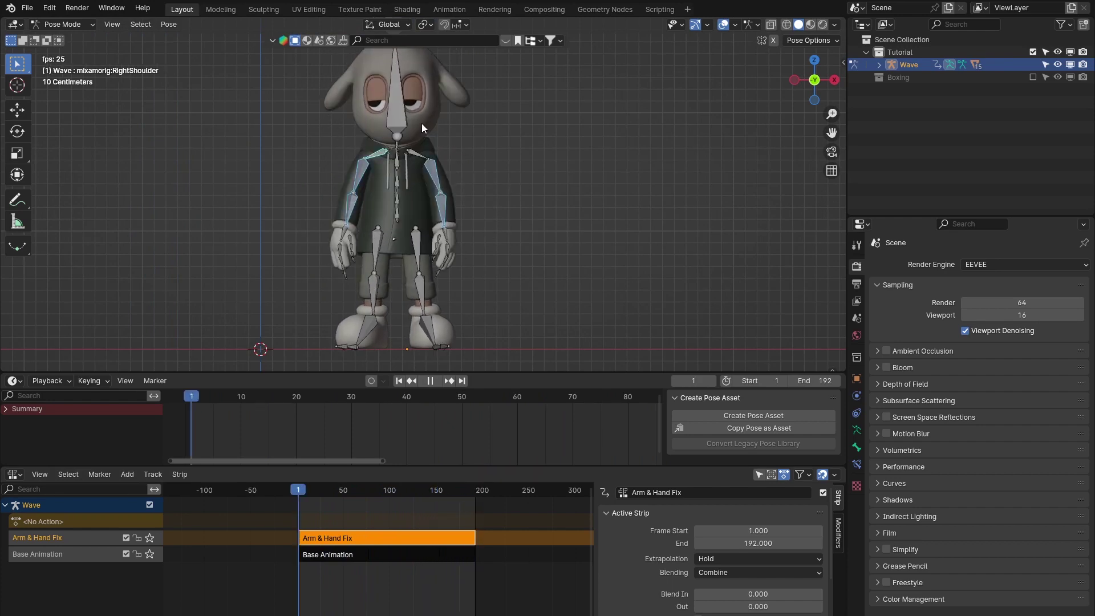
{"action": "middle_click_drag", "start_coordinate": [426, 130], "coordinate": [447, 178], "text": "shift"}
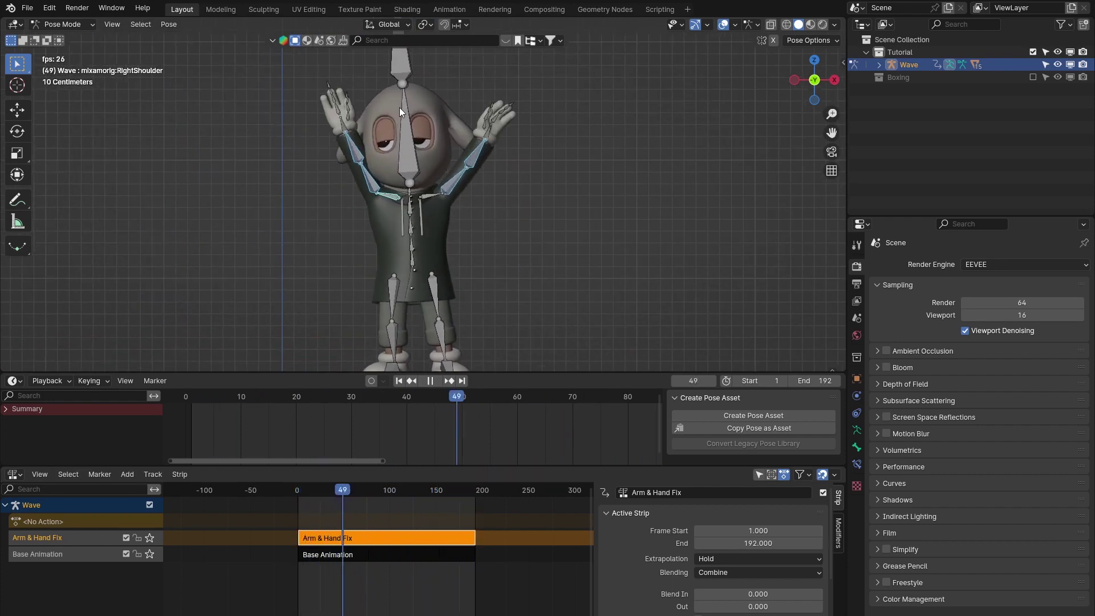
{"action": "scroll", "coordinate": [447, 205], "scroll_direction": "up", "scroll_amount": 5}
{"action": "scroll", "coordinate": [409, 190], "scroll_direction": "down", "scroll_amount": 5}
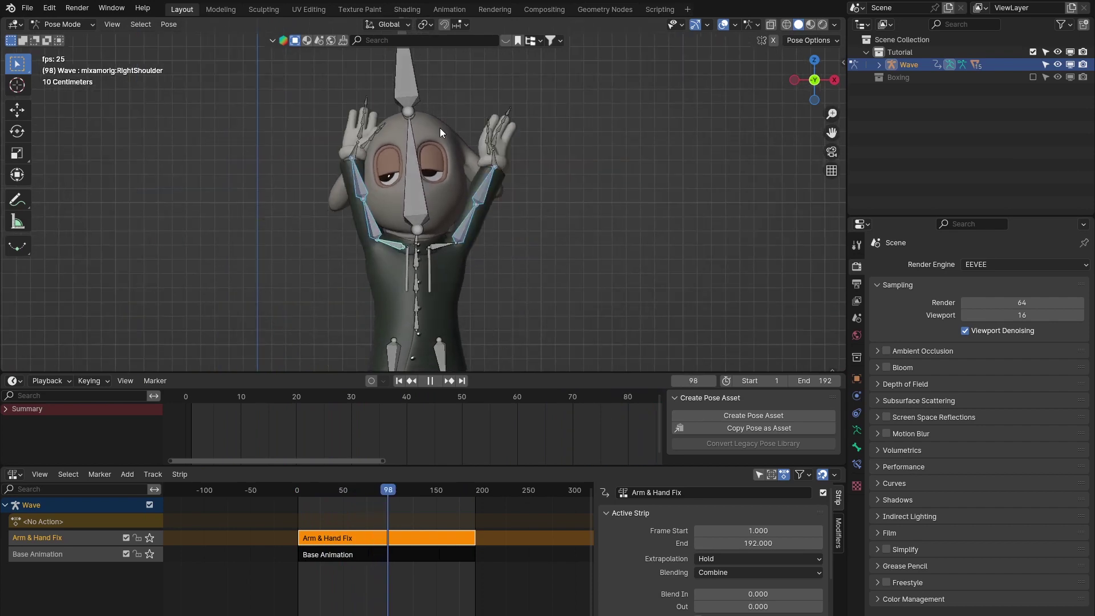
{"action": "key", "text": "KP_1"}
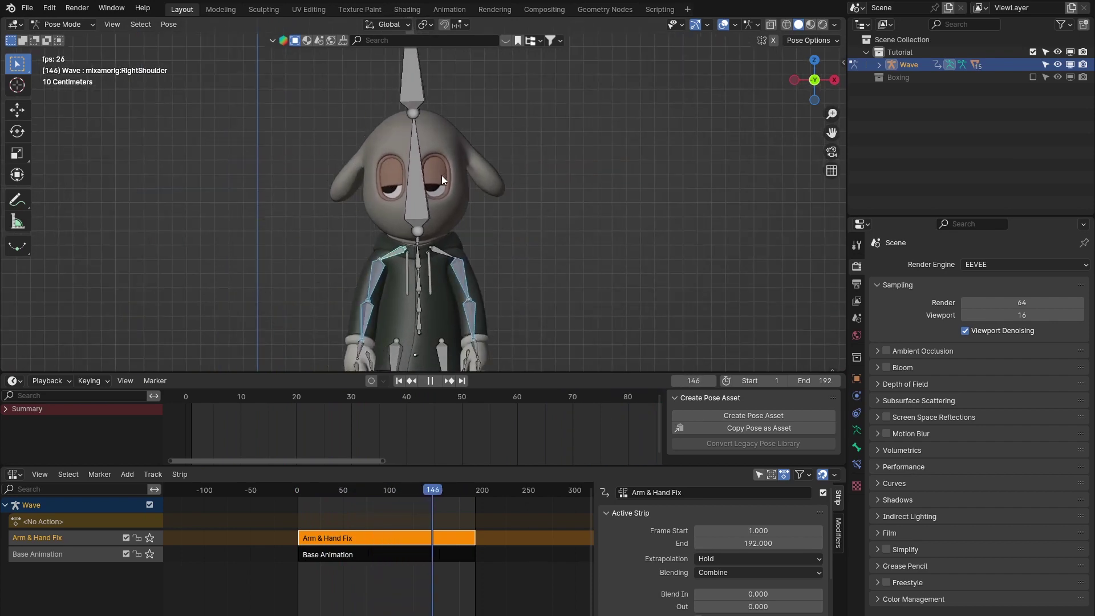
- Scrub the animation to frame 19 and inspect the raised arms, keeping the Arm & Hand Fix strip selected
{"action": "left_click_drag", "start_coordinate": [361, 491], "coordinate": [324, 515]}
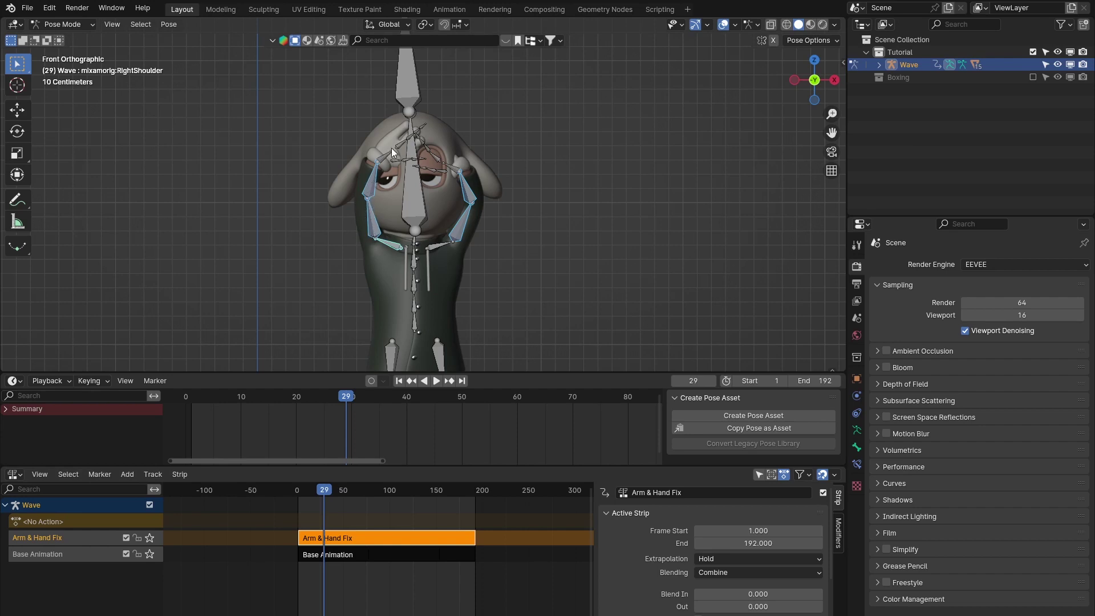
{"action": "left_click_drag", "start_coordinate": [344, 398], "coordinate": [291, 431]}
{"action": "left_click", "coordinate": [347, 556]}
{"action": "left_click", "coordinate": [345, 538]}
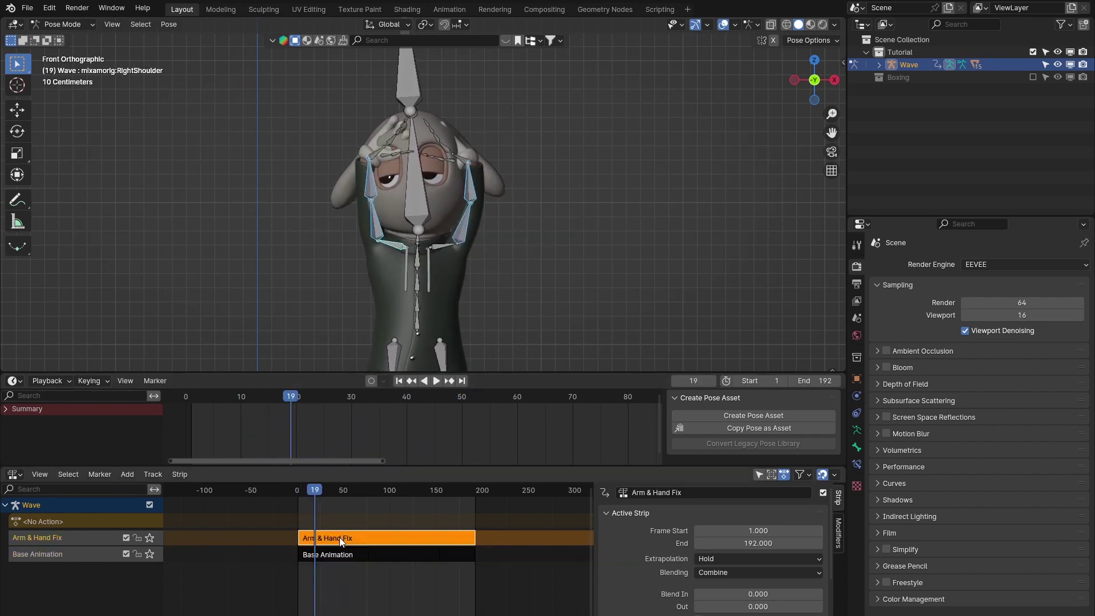
{"action": "left_click", "coordinate": [339, 554]}
{"action": "left_click", "coordinate": [338, 534]}
{"action": "scroll", "coordinate": [412, 122], "scroll_direction": "up", "scroll_amount": 3}
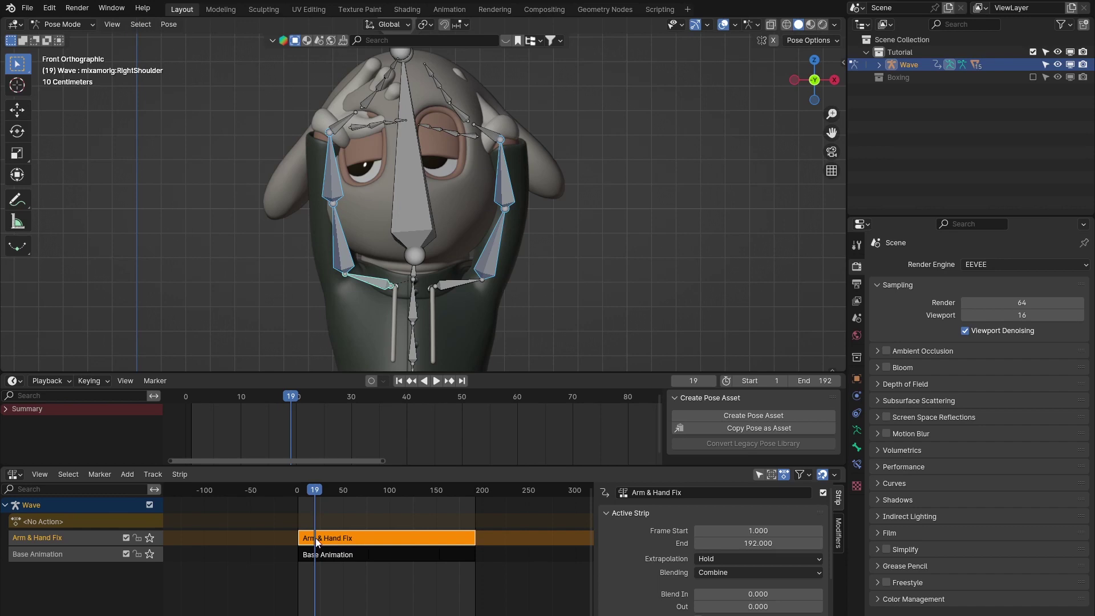
- Make Arm & Hand Fix the active track, enter tweak mode on its strip and scrub to frame 16
{"action": "left_click", "coordinate": [88, 521]}
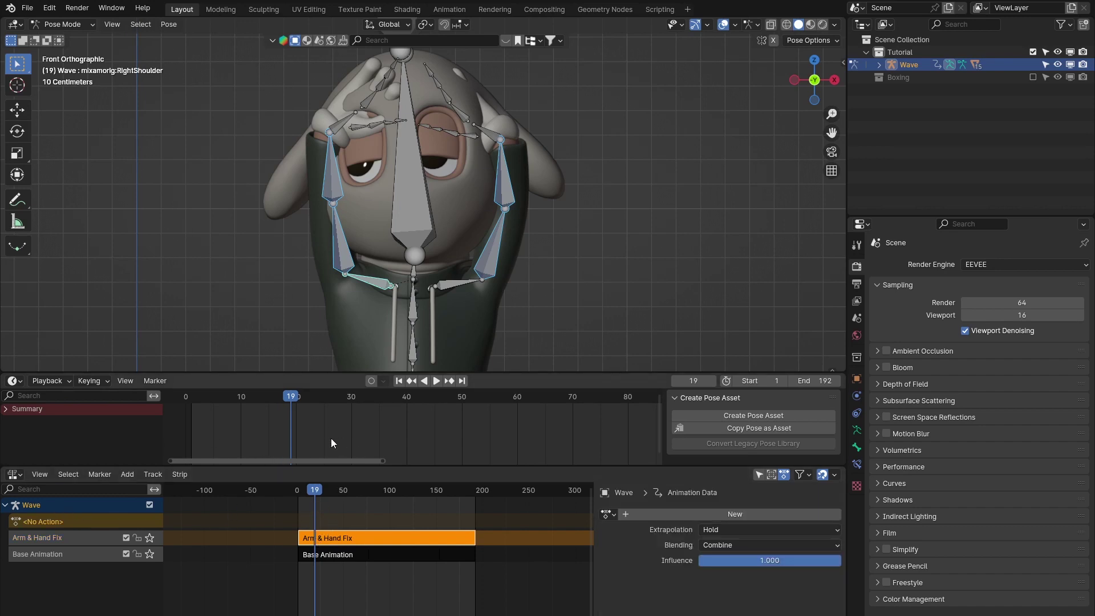
{"action": "left_click", "coordinate": [37, 543]}
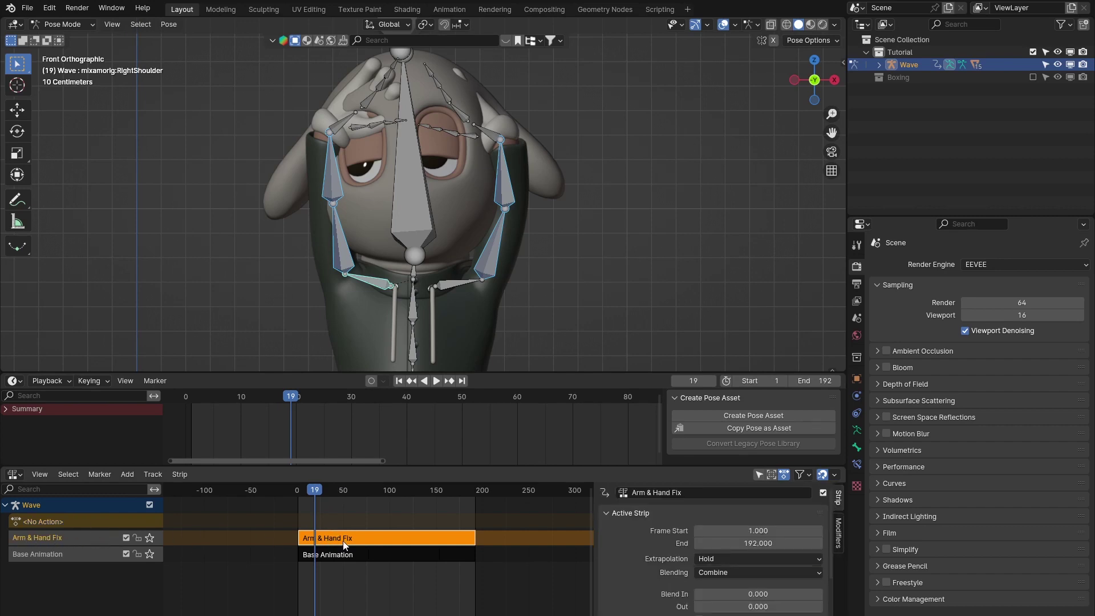
{"action": "key", "text": "Tab"}
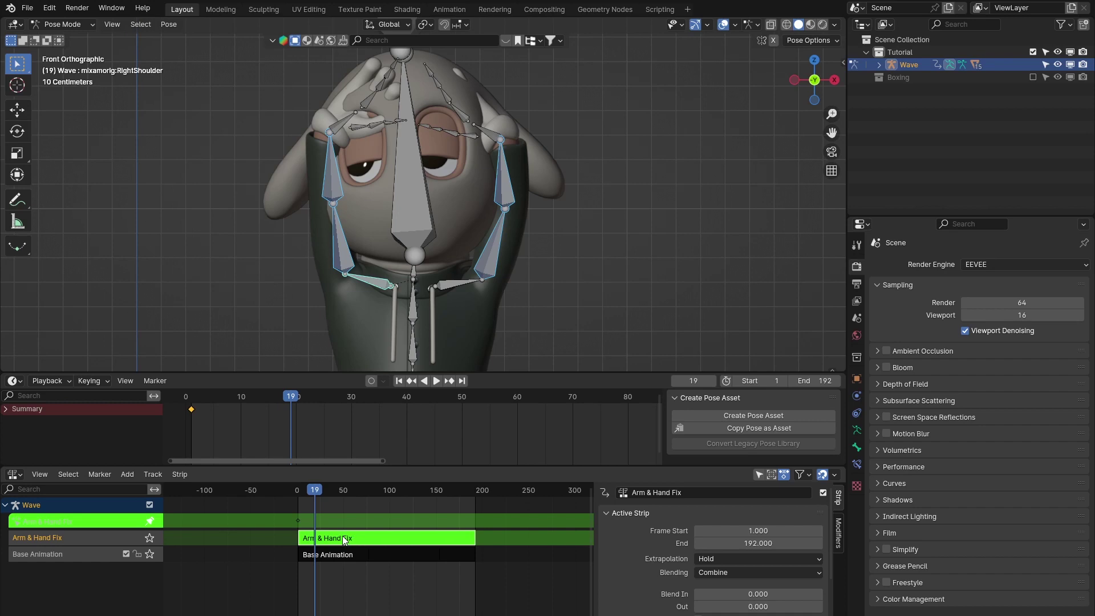
{"action": "left_click_drag", "start_coordinate": [329, 495], "coordinate": [312, 490]}
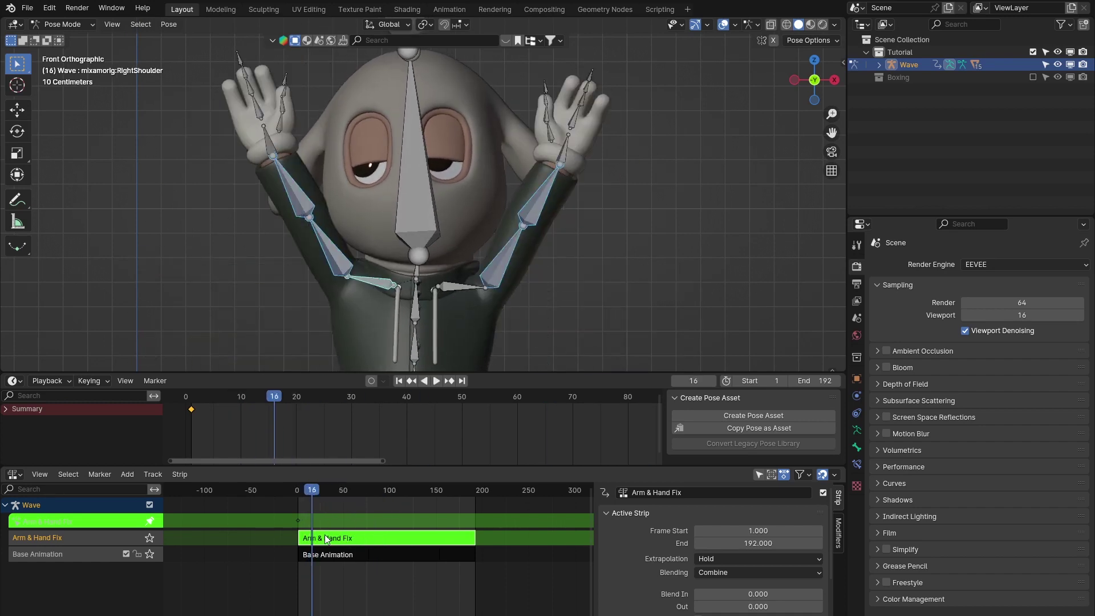
- Try leaving tweak mode on the Arm & Hand Fix strip and undo the tweak mode and frame changes
{"action": "key", "text": "Tab"}
{"action": "left_click", "coordinate": [326, 538]}
{"action": "key", "text": "Tab"}
{"action": "key", "text": "ctrl+z"}
{"action": "key", "text": "ctrl+z"}
{"action": "key", "text": "Tab"}
{"action": "left_click", "coordinate": [324, 538]}
{"action": "key", "text": "ctrl+z"}
{"action": "key", "text": "ctrl+z"}
{"action": "key", "text": "ctrl+z"}
- Enter and leave tweak mode on the Arm & Hand Fix strip twice to compare its keyframe display and length
{"action": "key", "text": "Tab"}
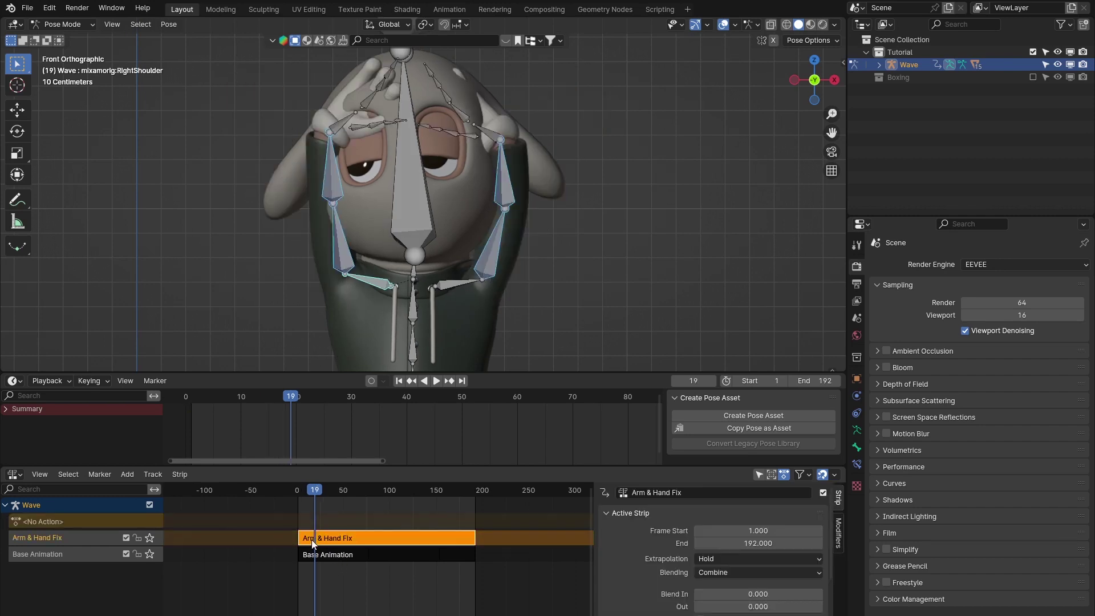
{"action": "key", "text": "Tab"}
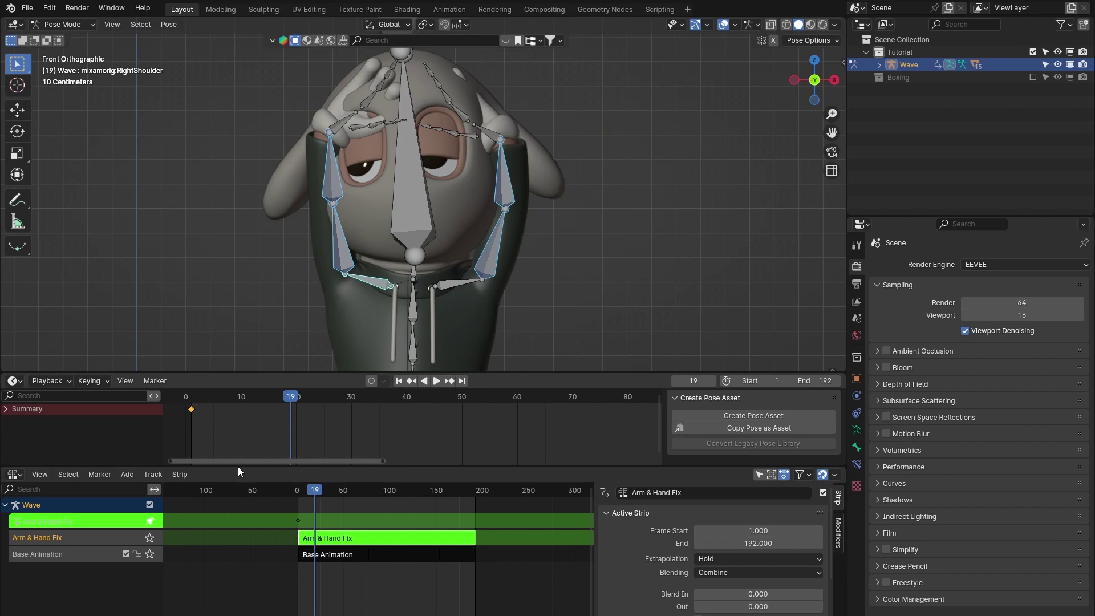
{"action": "key", "text": "Tab"}
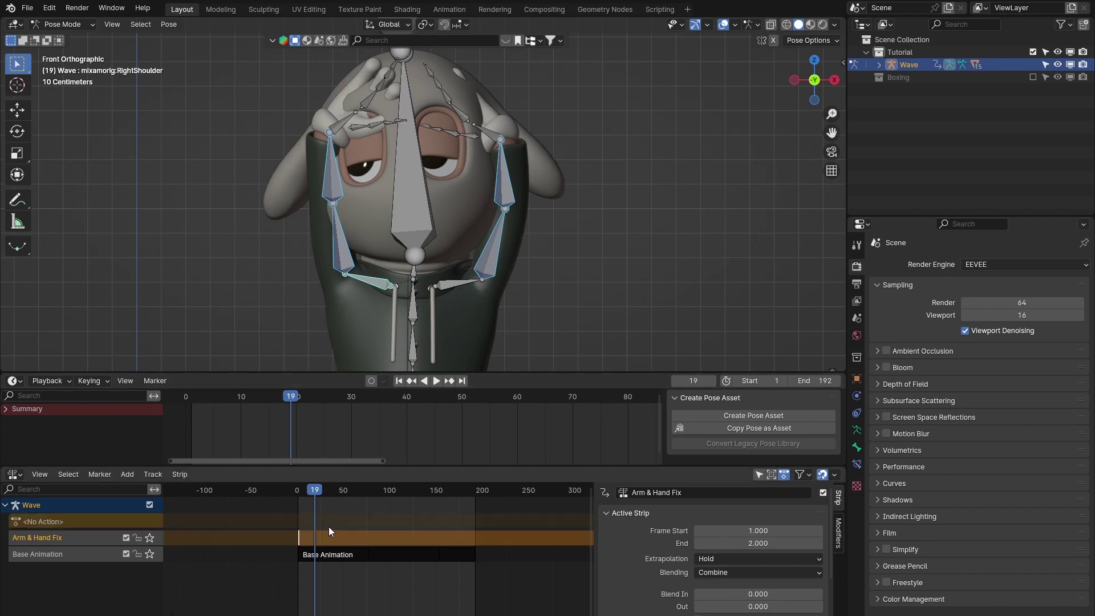
{"action": "key", "text": "Tab"}
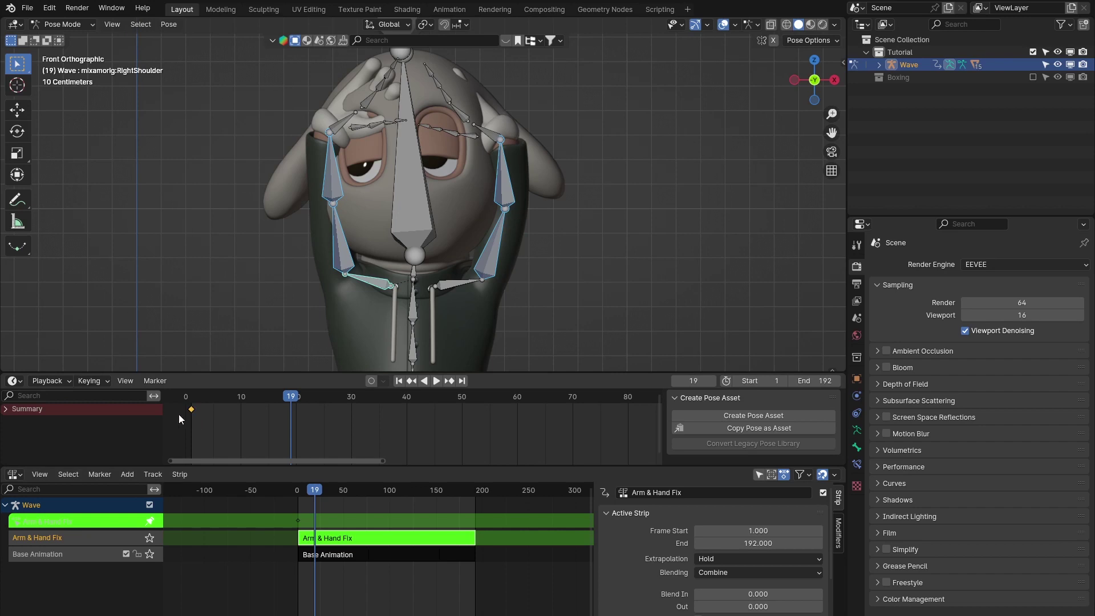
{"action": "key", "text": "Tab"}
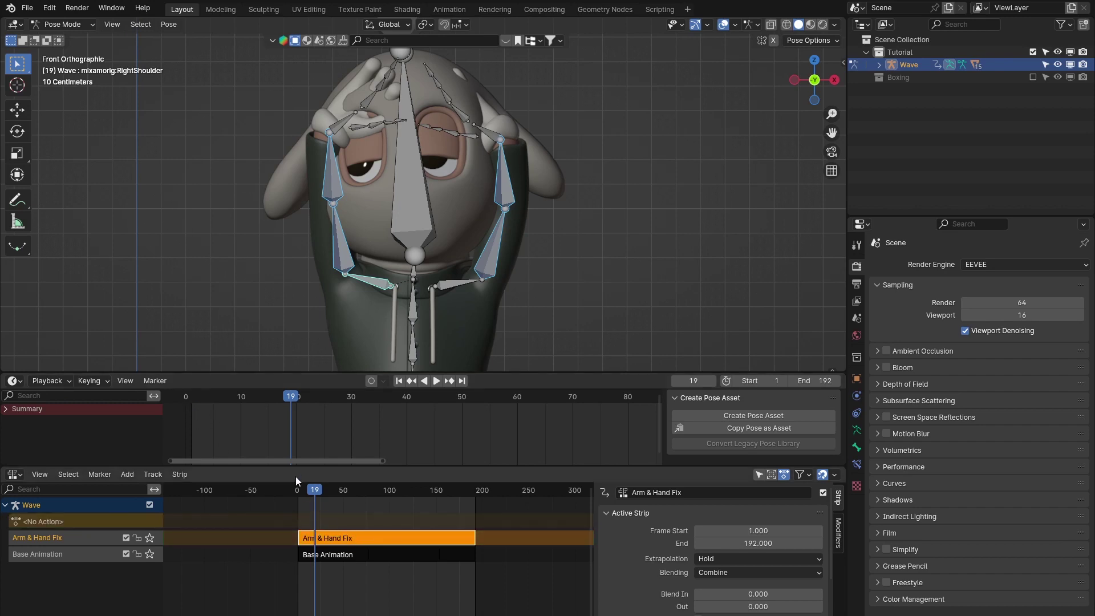
- Enter tweak mode on the Arm & Hand Fix strip at frame 19 and go through the shoulder, upper-arm and forearm bones on both sides
{"action": "key", "text": "Tab"}
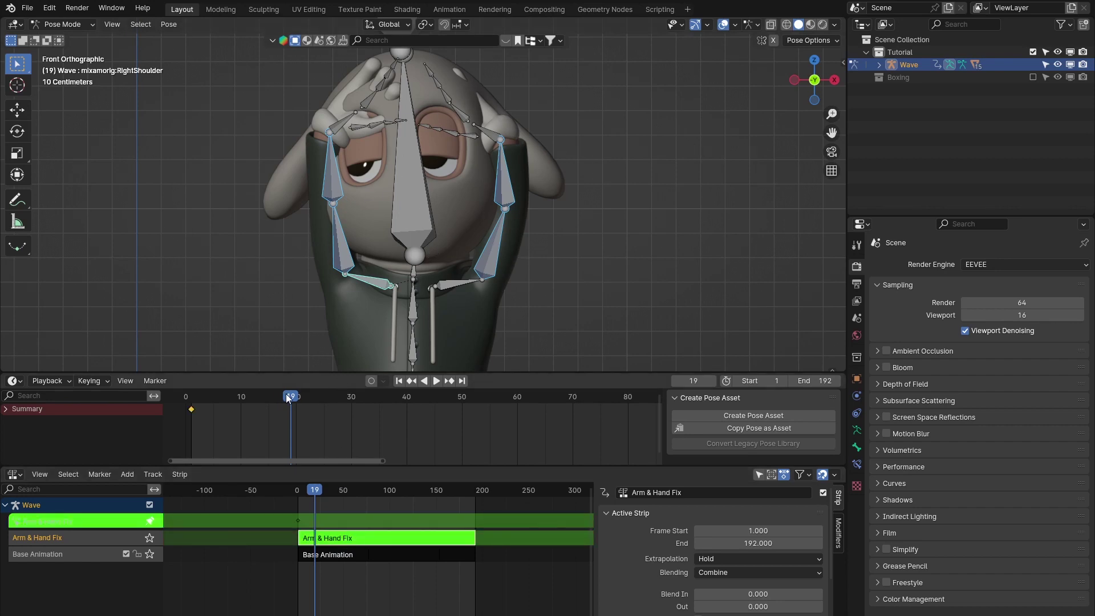
{"action": "mouse_move", "coordinate": [291, 397]}
{"action": "left_mouse_down"}
{"action": "mouse_move", "coordinate": [215, 395]}
{"action": "mouse_move", "coordinate": [292, 399]}
{"action": "left_mouse_up"}
{"action": "left_click", "coordinate": [372, 284]}
{"action": "left_click", "coordinate": [452, 286]}
{"action": "left_click", "coordinate": [497, 250]}
{"action": "left_click", "coordinate": [502, 190]}
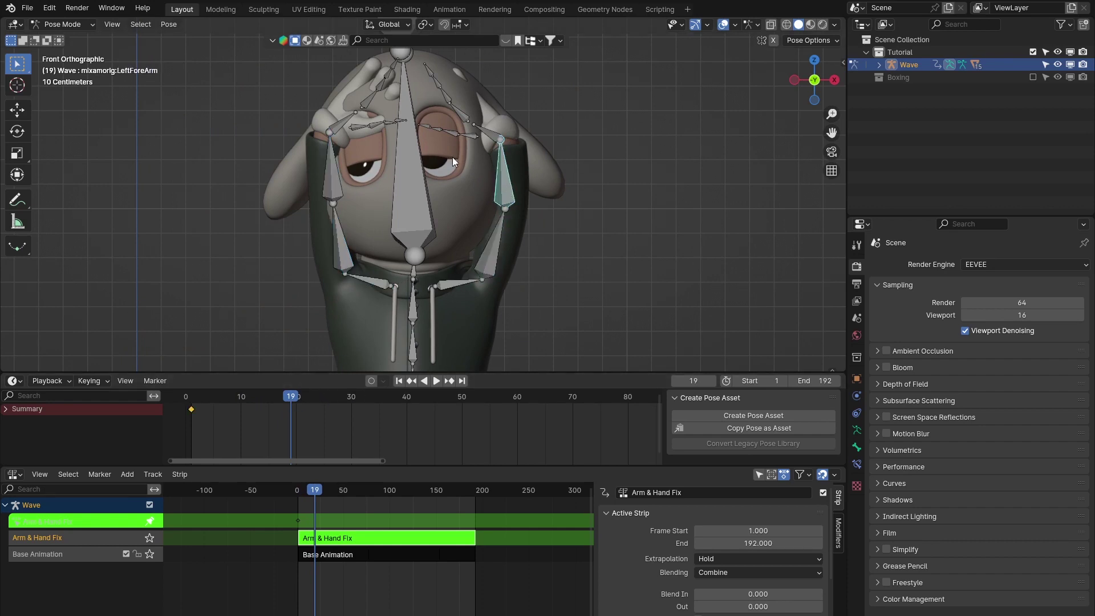
{"action": "left_click", "coordinate": [347, 204]}
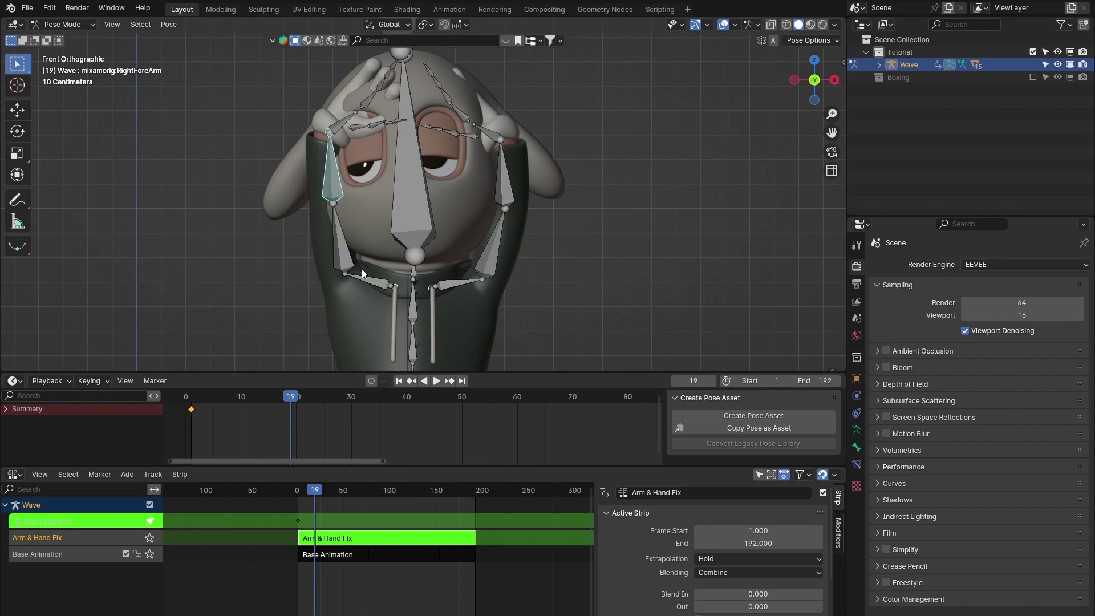
{"action": "left_click", "coordinate": [377, 284]}
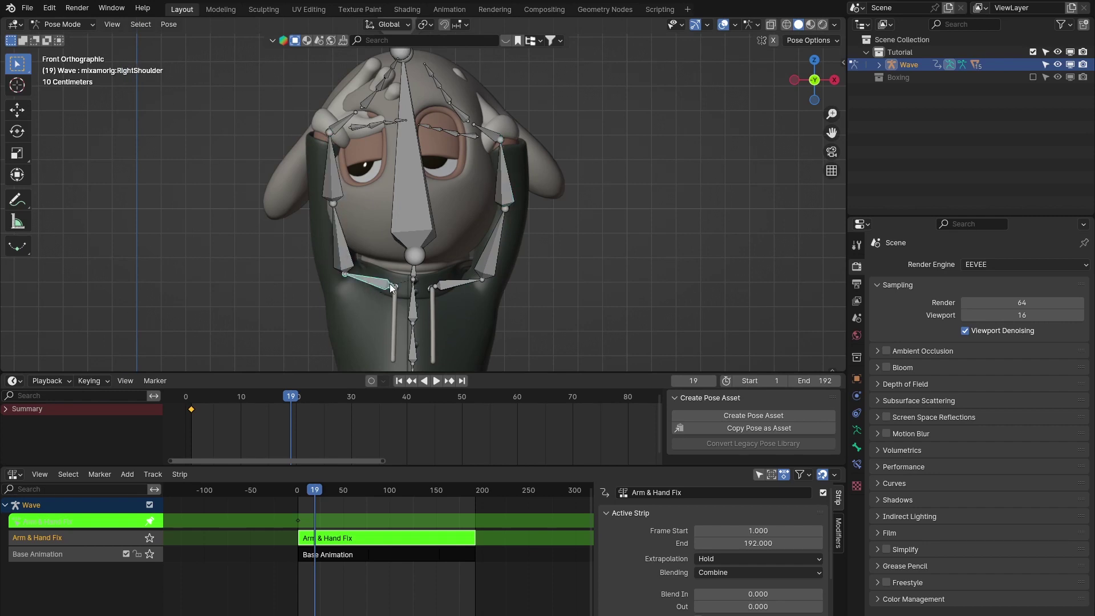
{"action": "left_click", "coordinate": [455, 284]}
{"action": "left_click", "coordinate": [495, 246]}
{"action": "left_click", "coordinate": [504, 186]}
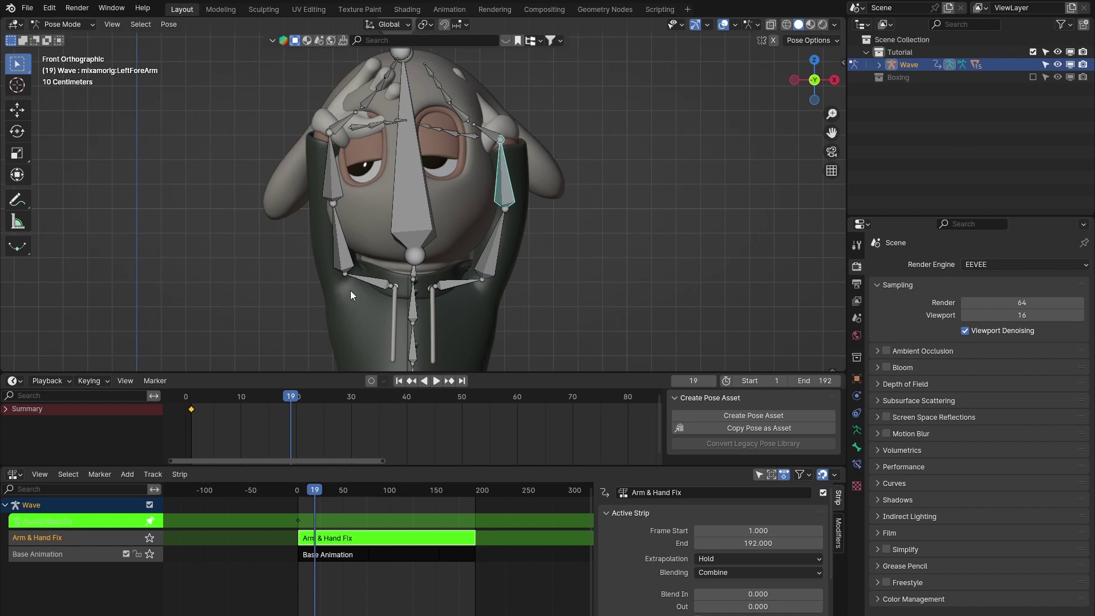
{"action": "left_click", "coordinate": [374, 282]}
{"action": "left_click", "coordinate": [450, 284]}
- Rotate the RightShoulder bone about -23 degrees in front view to swing the raised arm outward from the head
{"action": "left_click", "coordinate": [374, 282]}
{"action": "middle_click_drag", "start_coordinate": [364, 304], "coordinate": [286, 279], "text": "shift"}
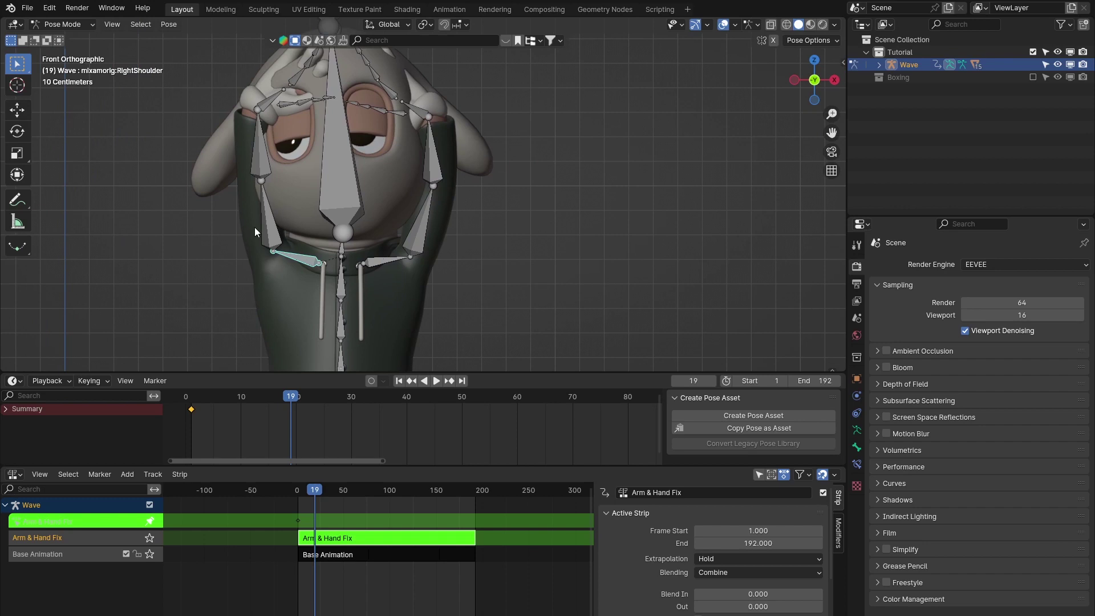
{"action": "key", "text": "r"}
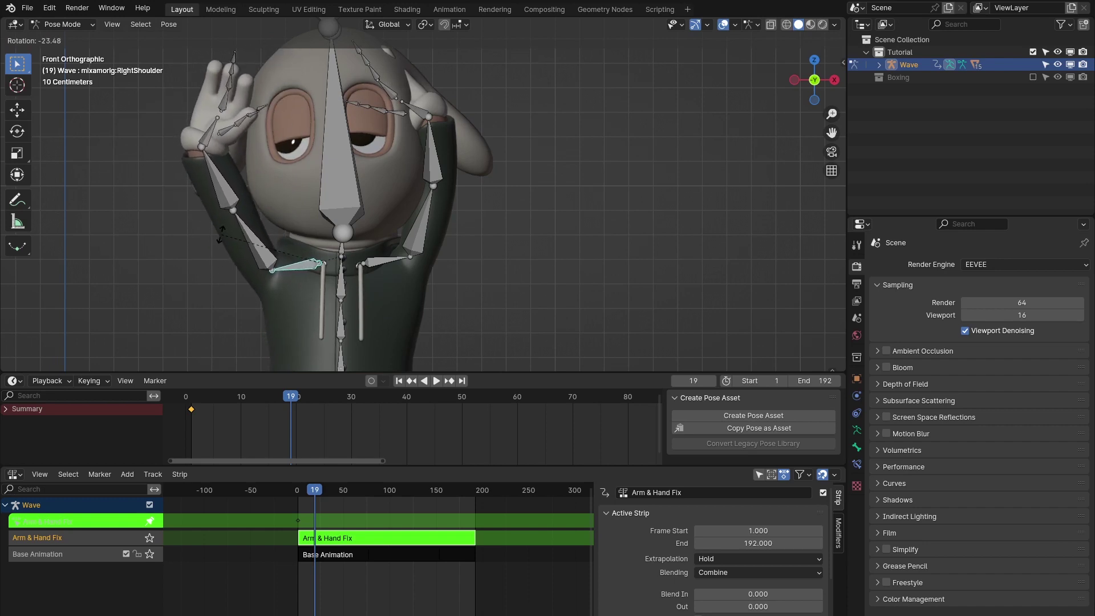
{"action": "left_click", "coordinate": [231, 234]}
- Rotate the LeftShoulder bone outward to mirror the right one and fine-tune both shoulders until the arms match
{"action": "left_click", "coordinate": [380, 260]}
{"action": "key", "text": "r"}
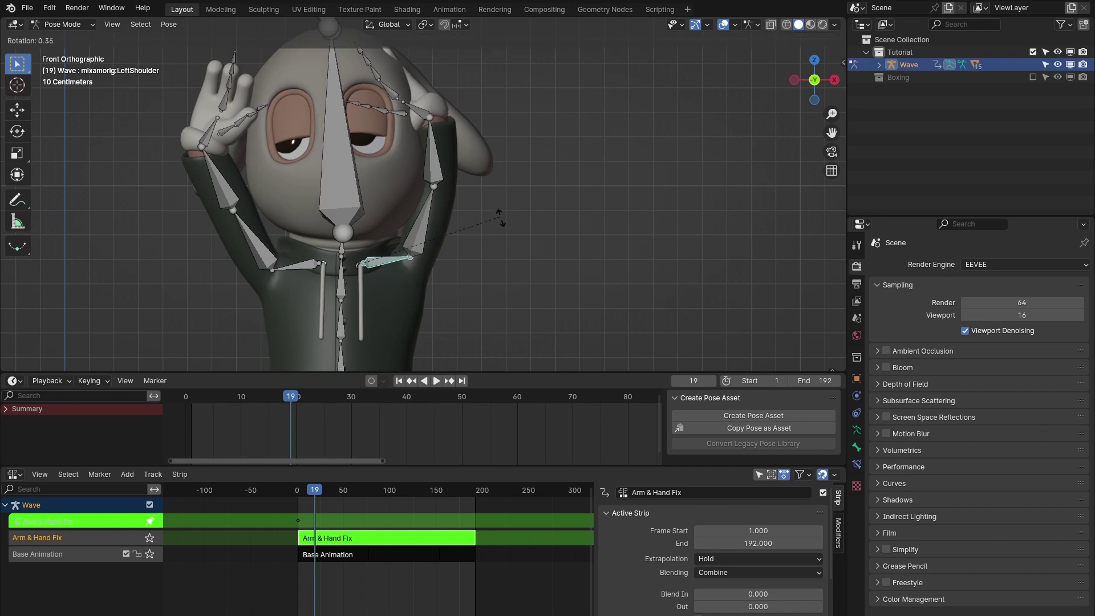
{"action": "left_click", "coordinate": [534, 251]}
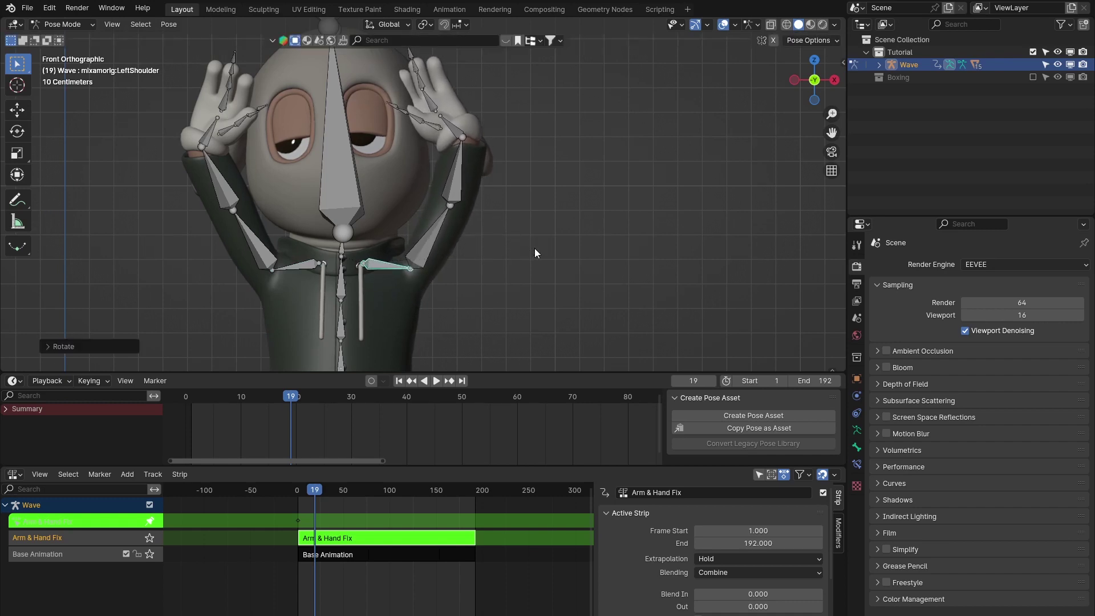
{"action": "key", "text": "r"}
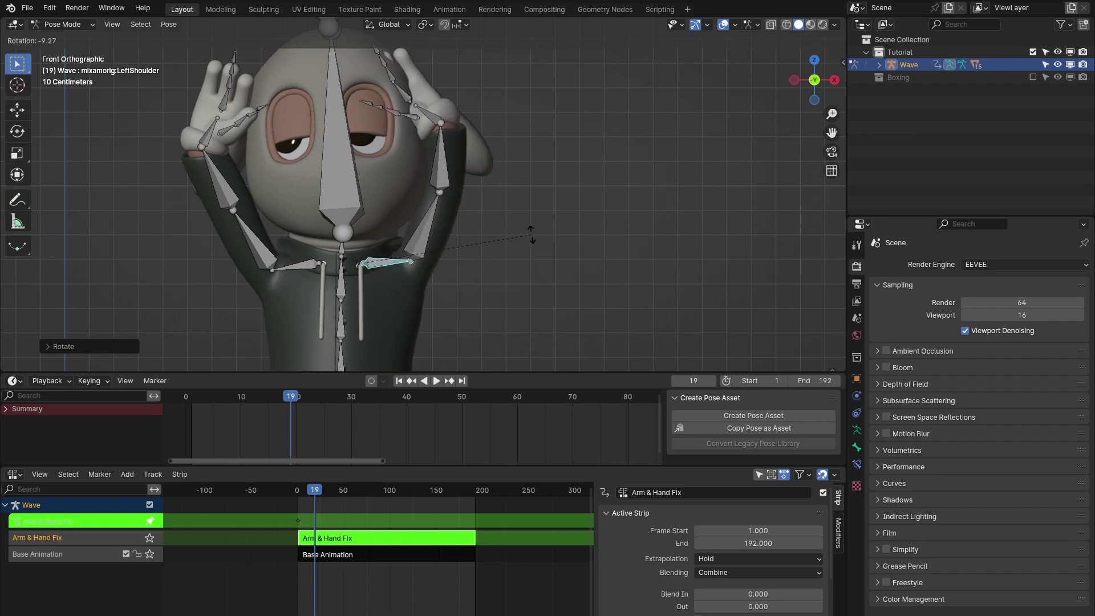
{"action": "right_click", "coordinate": [533, 240]}
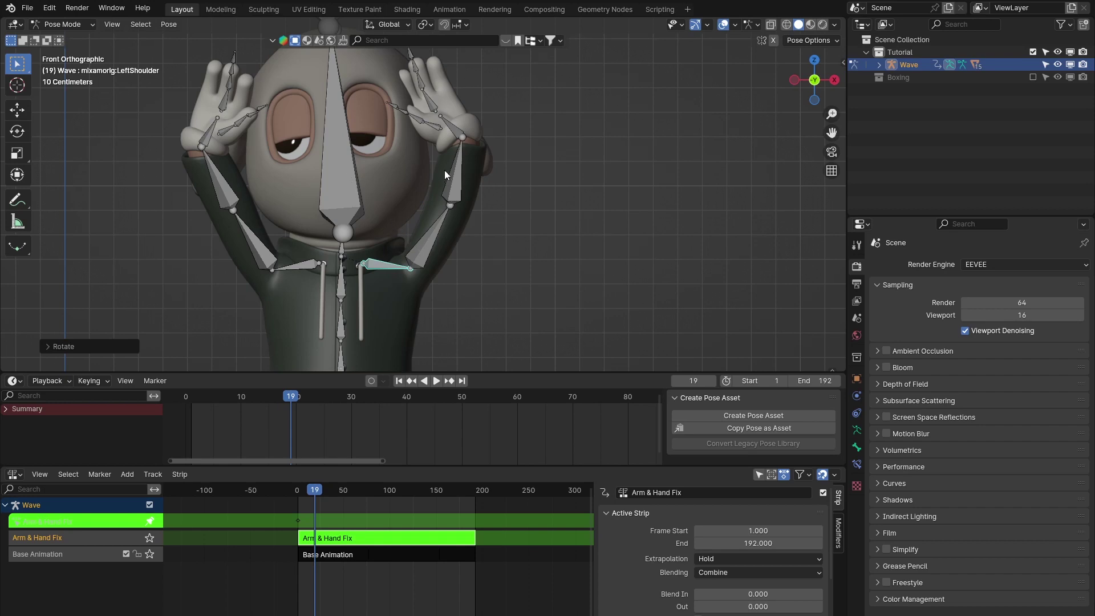
{"action": "key", "text": "r"}
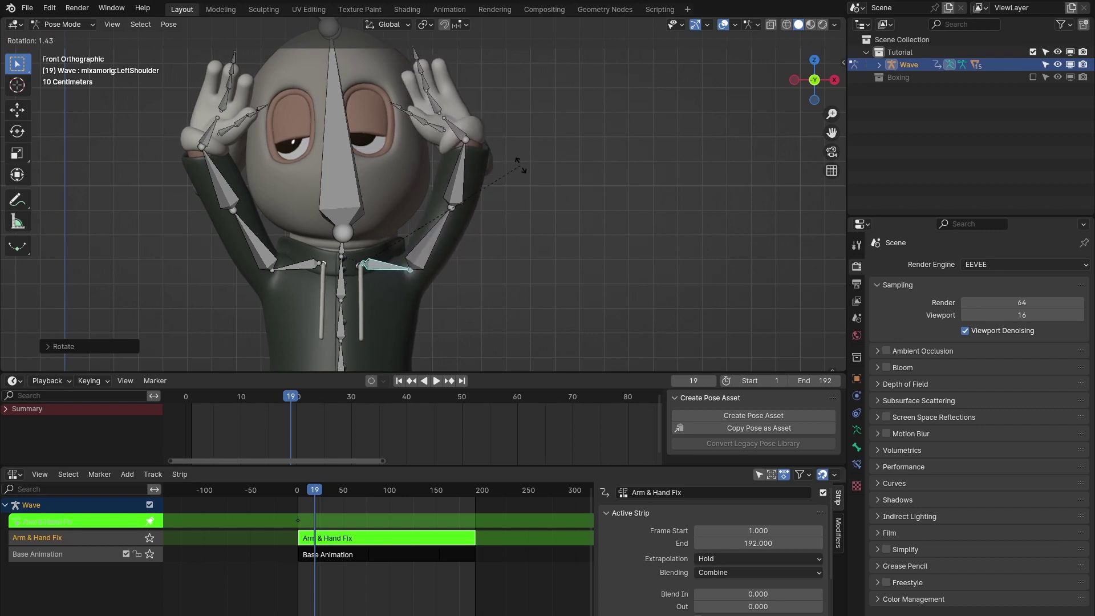
{"action": "left_click", "coordinate": [520, 161]}
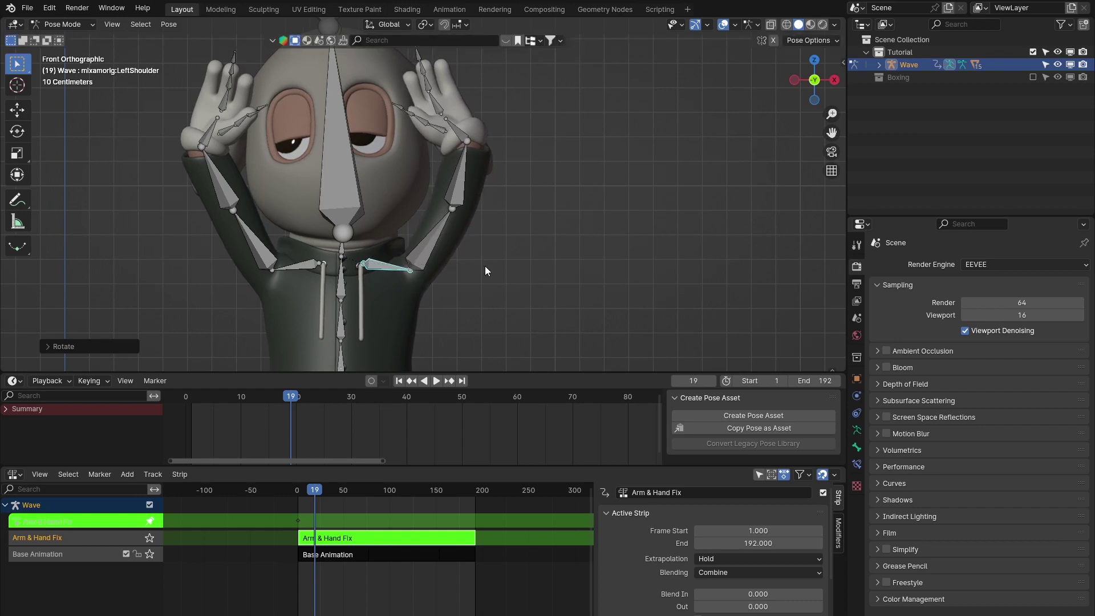
{"action": "left_click", "coordinate": [299, 263]}
{"action": "key", "text": "r"}
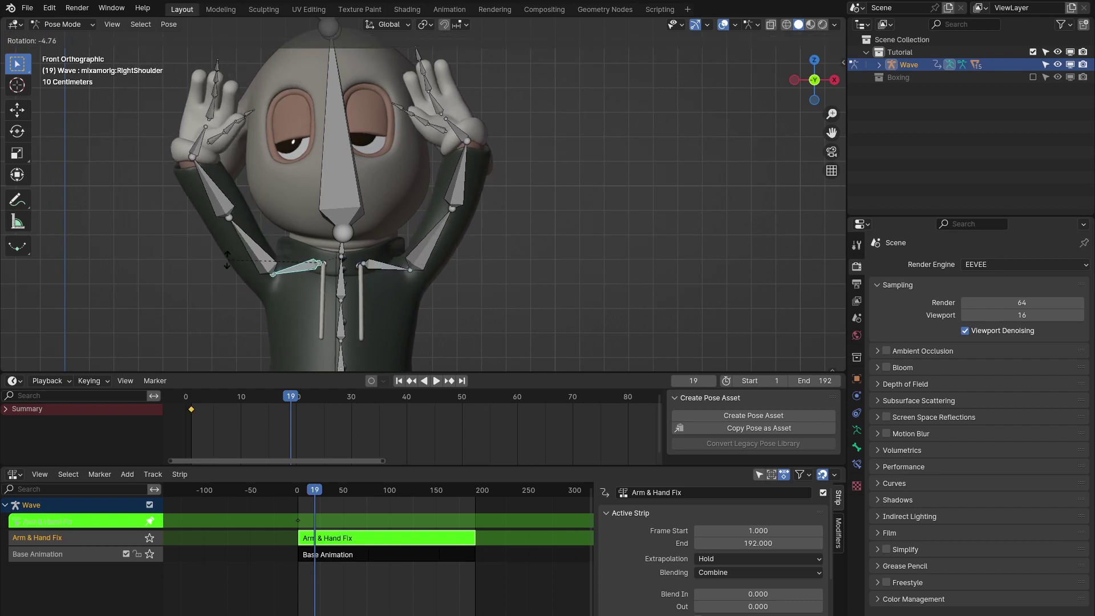
{"action": "left_click", "coordinate": [240, 226]}
- Rotate the RightArm and LeftArm bones slightly outward to widen the gap between the upper arms and the head
{"action": "left_click", "coordinate": [241, 226]}
{"action": "key", "text": "r"}
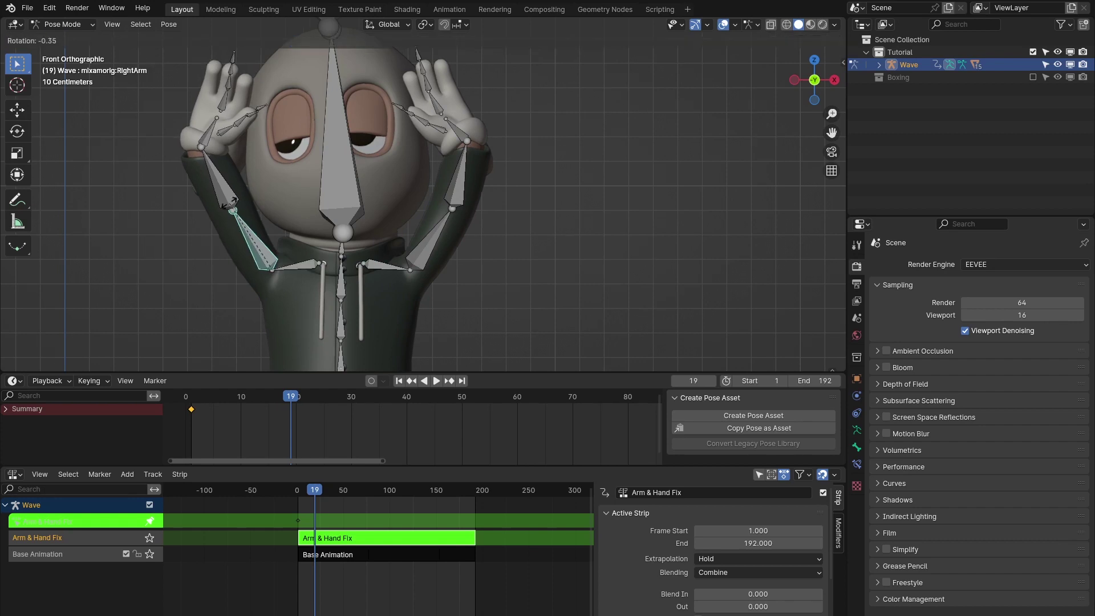
{"action": "left_click", "coordinate": [224, 203]}
{"action": "left_click", "coordinate": [436, 226]}
{"action": "key", "text": "r"}
{"action": "left_click", "coordinate": [477, 200]}
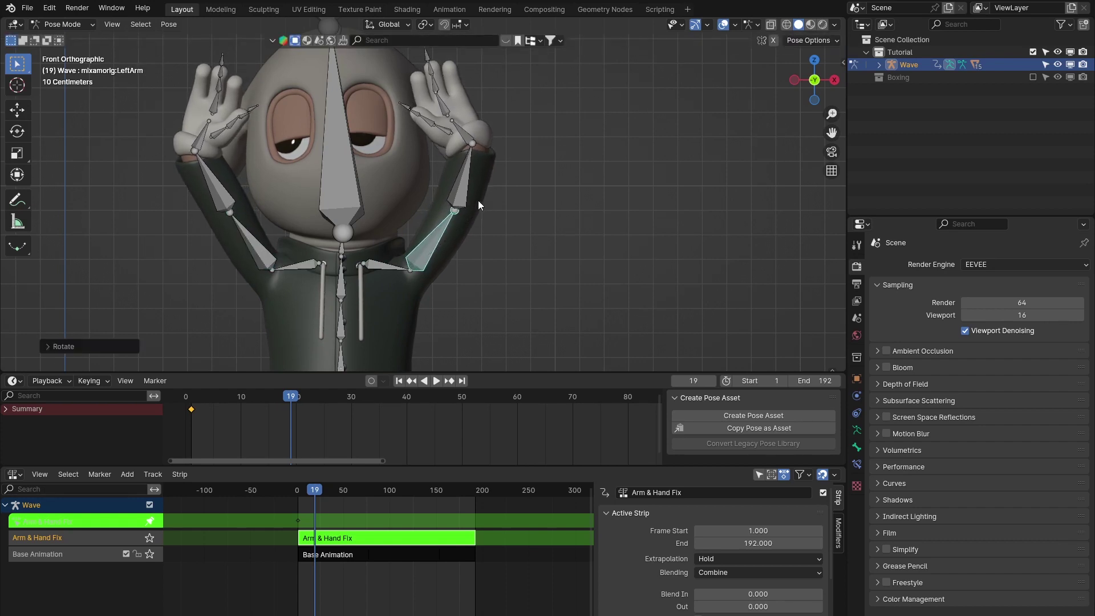
- Rotate the LeftForeArm and RightForeArm bones by a few degrees to even out both forearms
{"action": "left_click", "coordinate": [463, 176]}
{"action": "key", "text": "r"}
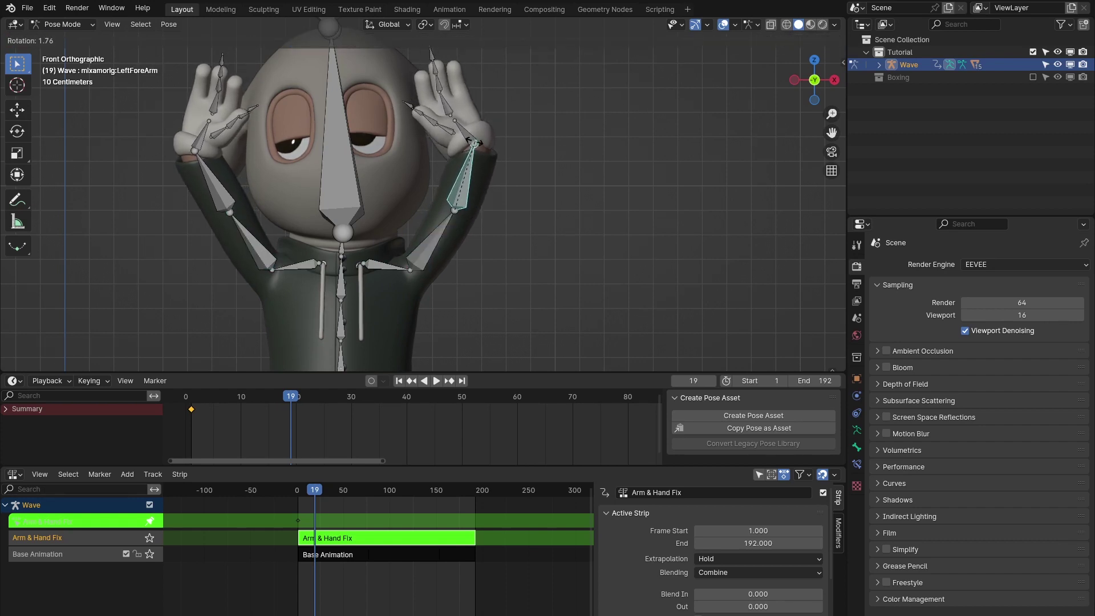
{"action": "left_click", "coordinate": [475, 144]}
{"action": "left_click", "coordinate": [215, 177]}
{"action": "key", "text": "r"}
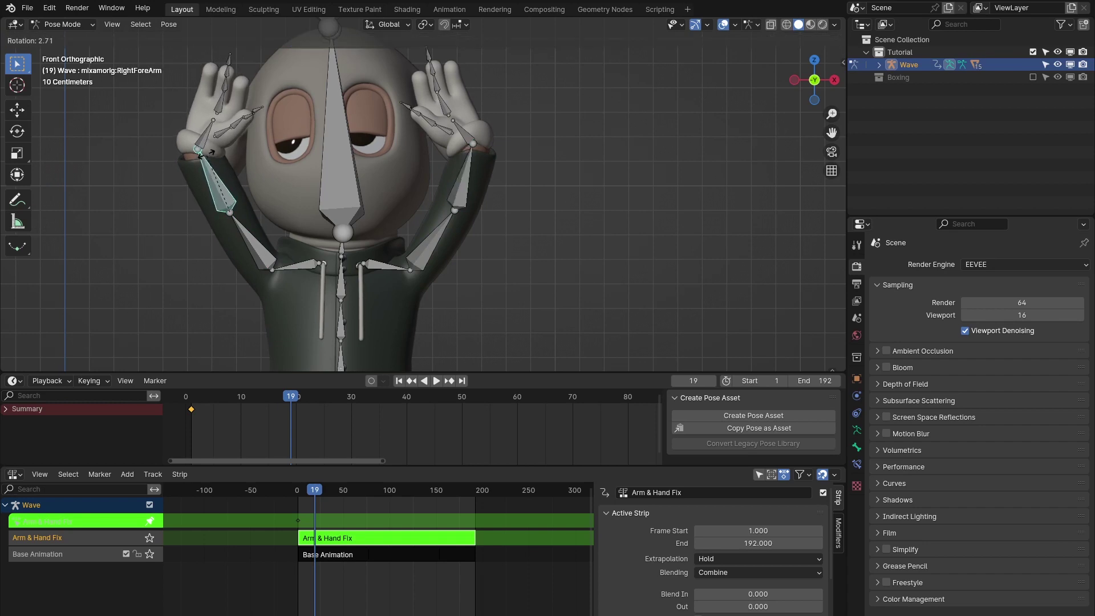
{"action": "left_click", "coordinate": [210, 121]}
- Select the shoulder, upper-arm and forearm bones of both arms together
{"action": "left_click", "coordinate": [216, 185]}
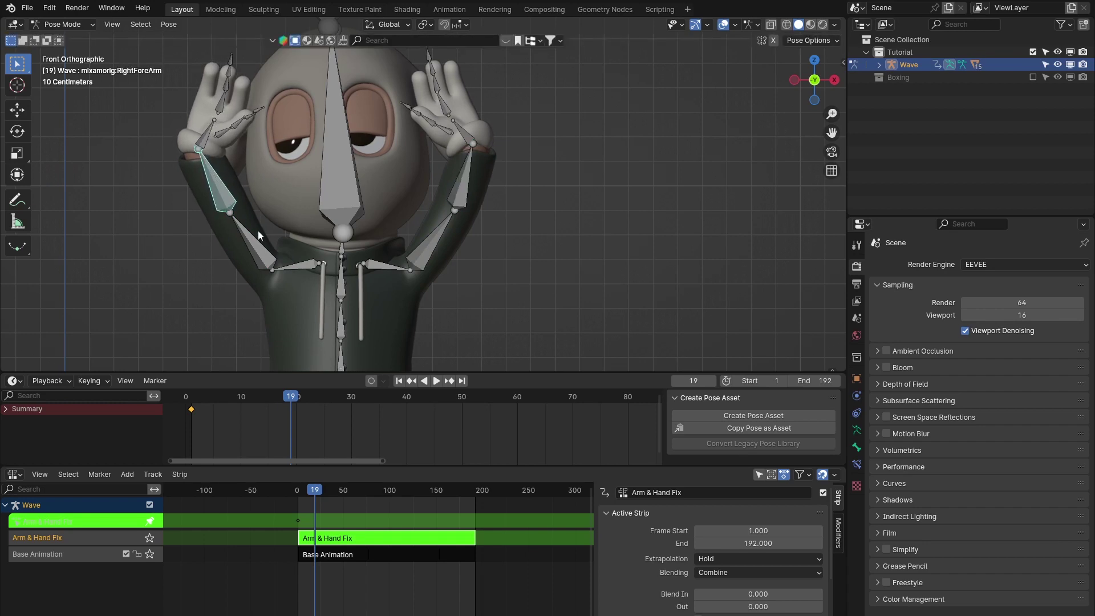
{"action": "left_click", "coordinate": [257, 246], "text": "shift"}
{"action": "left_click", "coordinate": [295, 266], "text": "shift"}
{"action": "left_click", "coordinate": [383, 265], "text": "shift"}
{"action": "left_click", "coordinate": [441, 243], "text": "shift"}
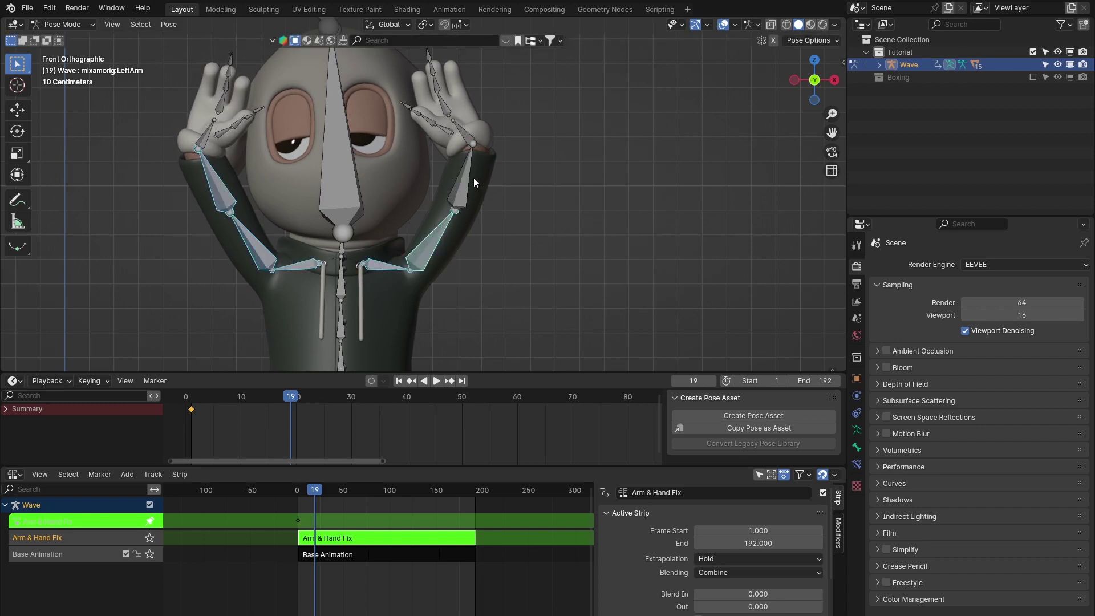
{"action": "left_click", "coordinate": [471, 181], "text": "shift"}
{"action": "left_click", "coordinate": [438, 236]}
{"action": "left_click", "coordinate": [460, 190]}
{"action": "left_click", "coordinate": [425, 248], "text": "shift"}
{"action": "left_click", "coordinate": [377, 261], "text": "shift"}
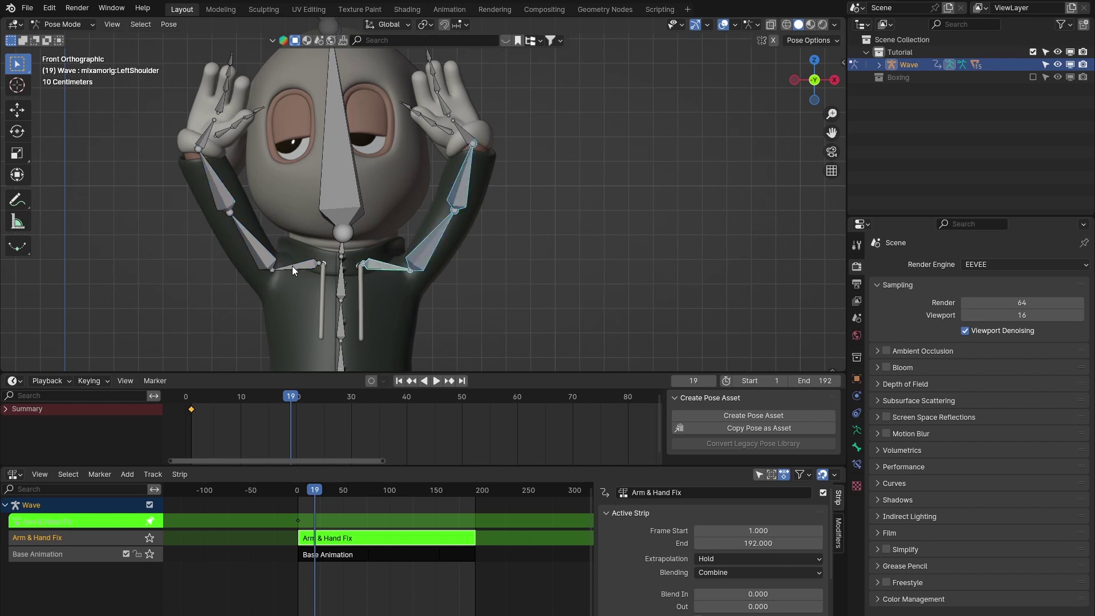
{"action": "left_click", "coordinate": [291, 266], "text": "shift"}
{"action": "left_click", "coordinate": [262, 255], "text": "shift"}
{"action": "left_click", "coordinate": [214, 192], "text": "shift"}
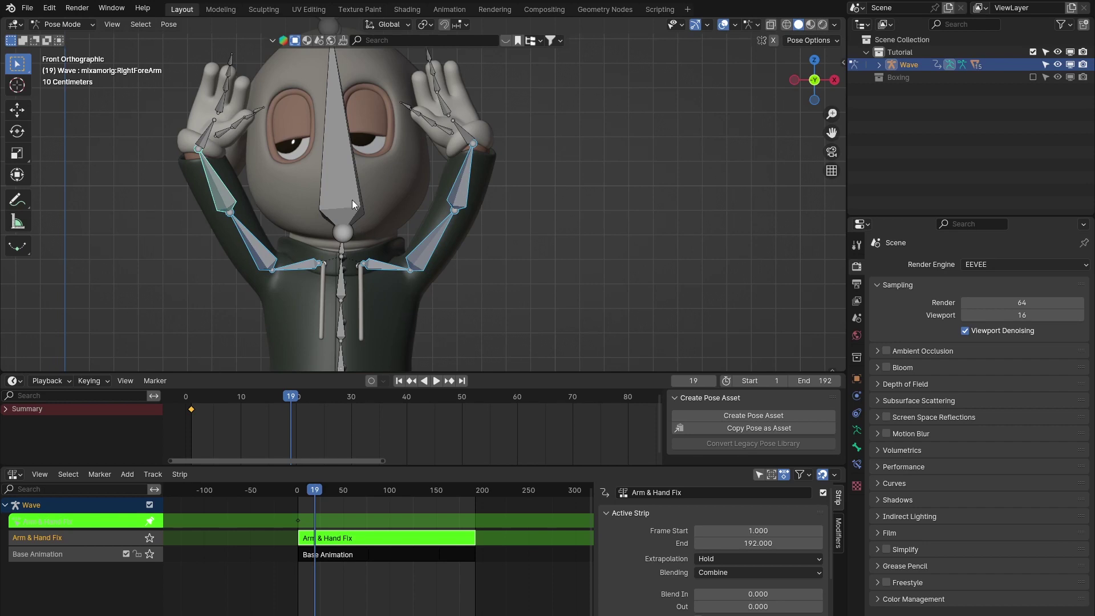
- Clear the bone selection and rotate the RightHand and LeftHand bones outward so both hands point almost straight up
{"action": "left_click", "coordinate": [223, 137]}
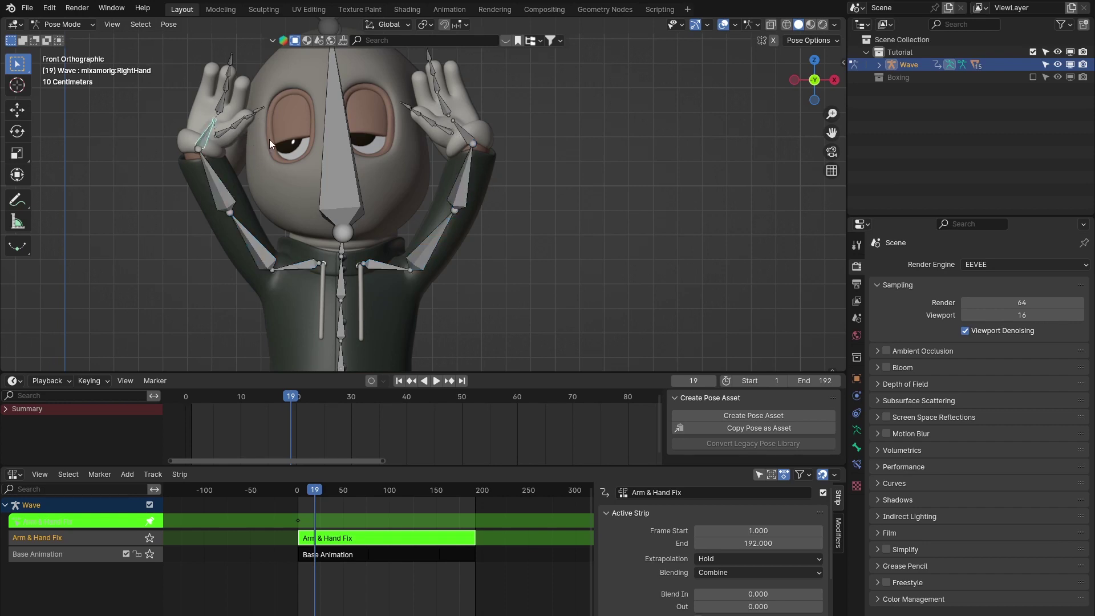
{"action": "left_click", "coordinate": [448, 135], "text": "shift"}
{"action": "key", "text": "alt+a"}
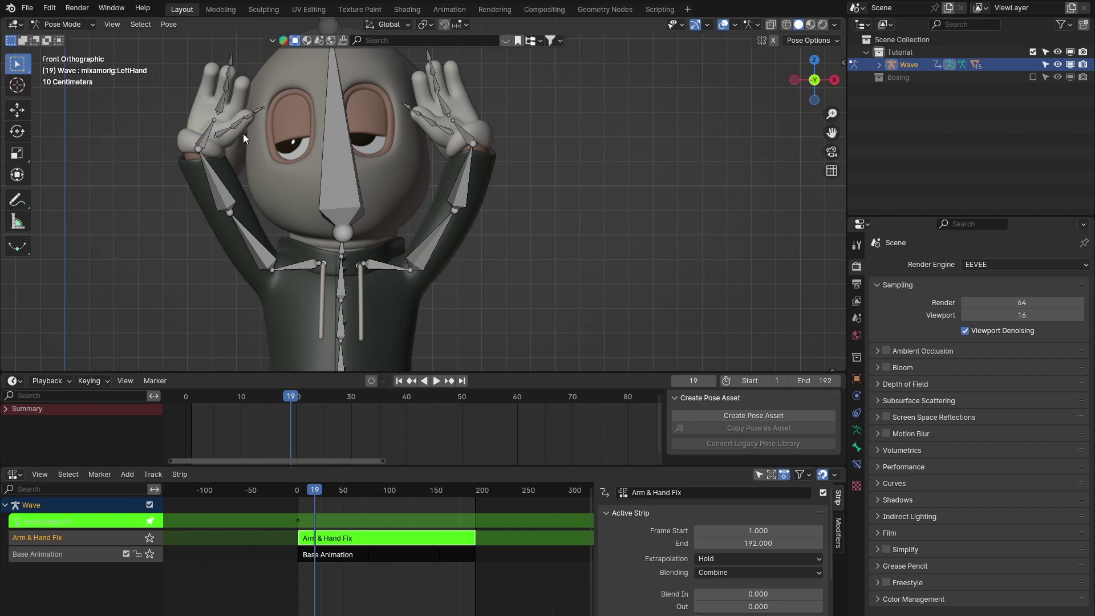
{"action": "left_click", "coordinate": [206, 135]}
{"action": "key", "text": "r"}
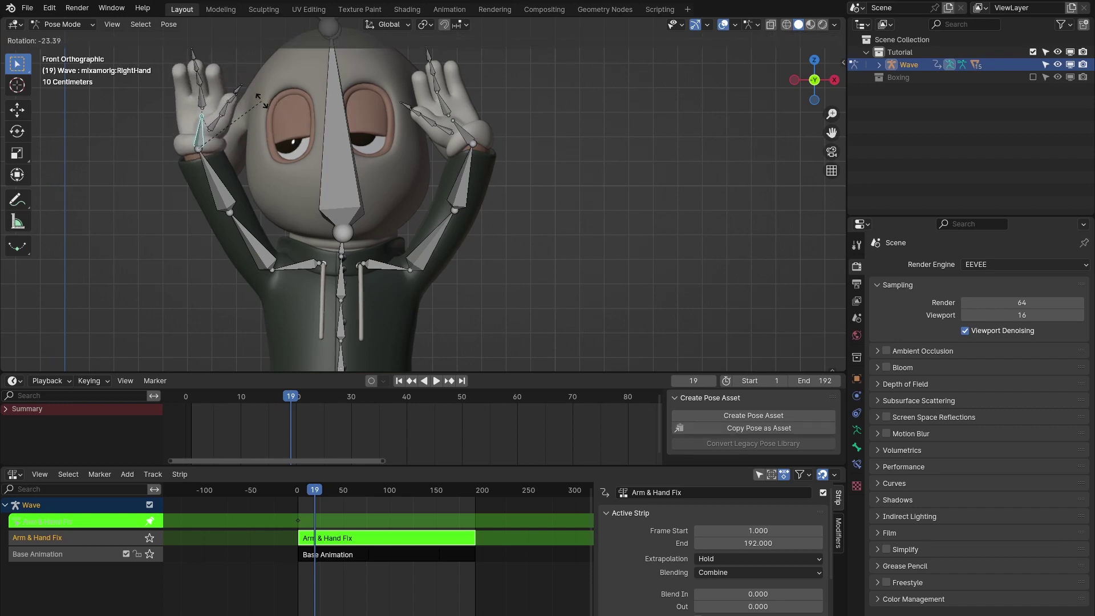
{"action": "left_click", "coordinate": [265, 95]}
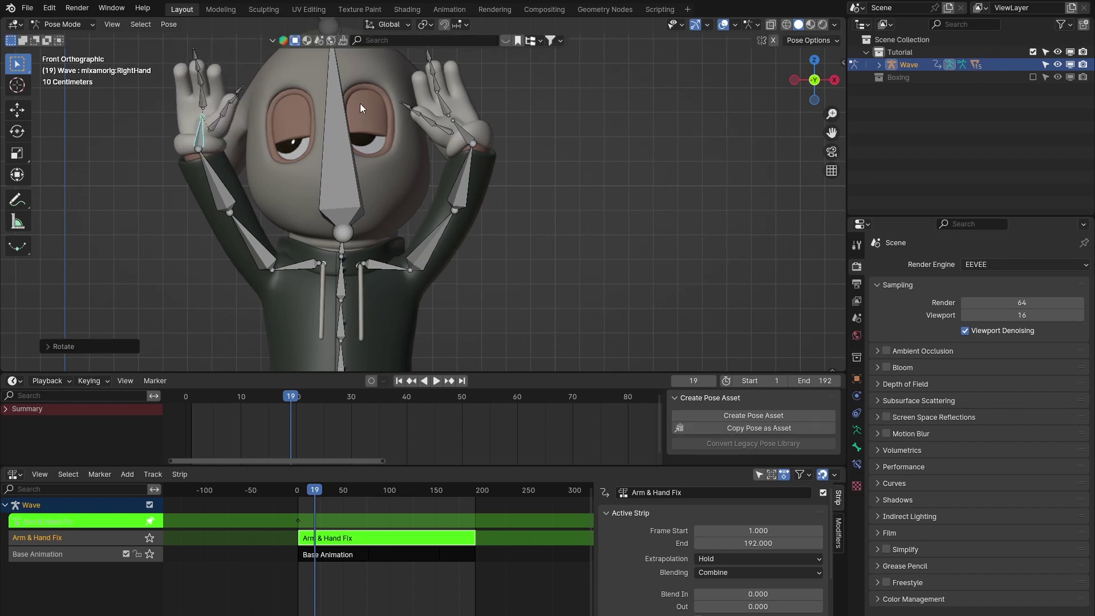
{"action": "left_click", "coordinate": [460, 124]}
{"action": "key", "text": "r"}
{"action": "left_click", "coordinate": [476, 98]}
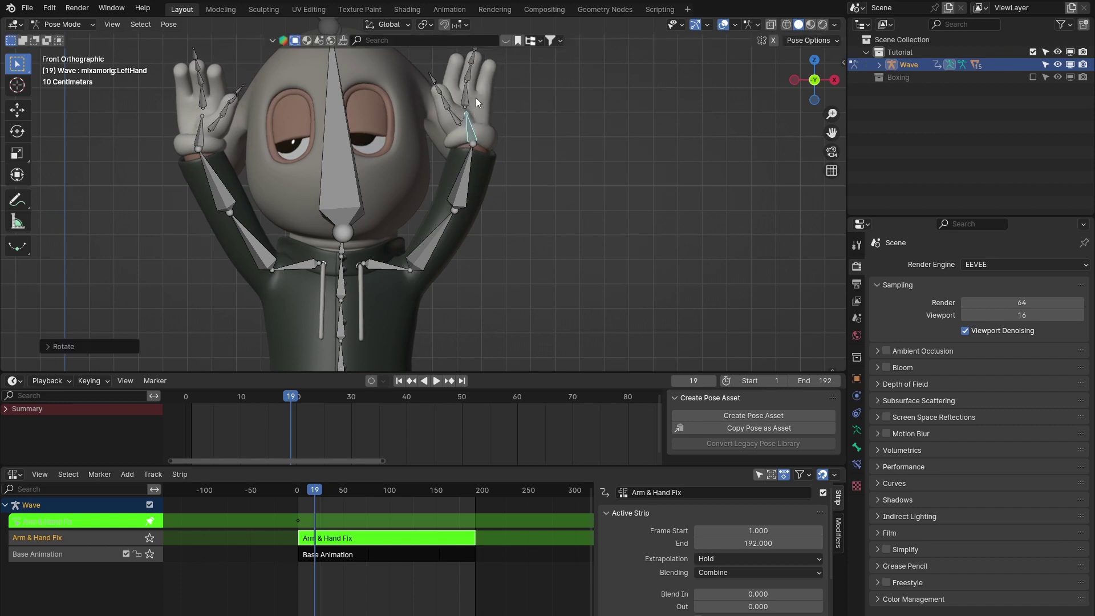
- Select the hand, forearm, upper-arm and shoulder bones of both arms and insert a Rotation keyframe at frame 19
{"action": "left_click", "coordinate": [203, 135]}
{"action": "left_click", "coordinate": [218, 182], "text": "shift"}
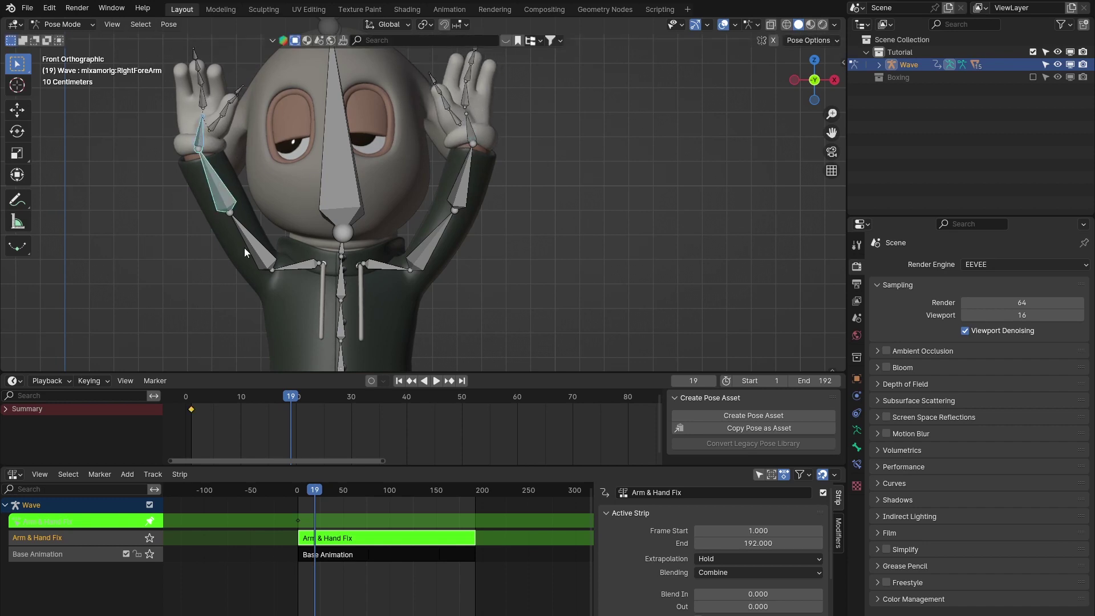
{"action": "left_click", "coordinate": [250, 247], "text": "shift"}
{"action": "left_click", "coordinate": [300, 267], "text": "shift"}
{"action": "left_click", "coordinate": [387, 266], "text": "shift"}
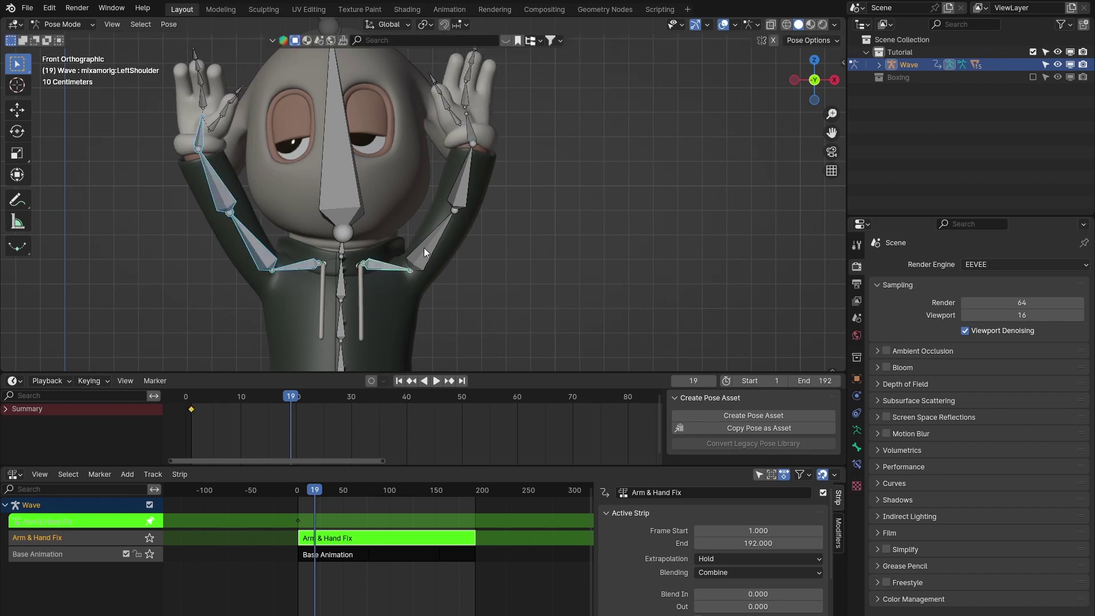
{"action": "left_click", "coordinate": [423, 247], "text": "shift"}
{"action": "left_click", "coordinate": [462, 176], "text": "shift"}
{"action": "left_click", "coordinate": [471, 137], "text": "shift"}
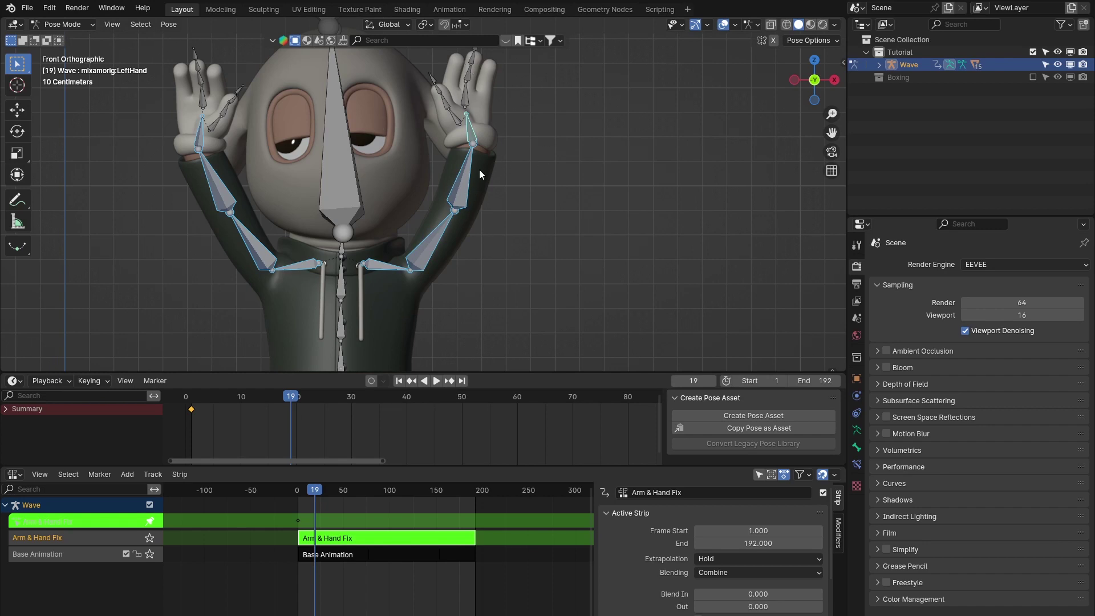
{"action": "key", "text": "k"}
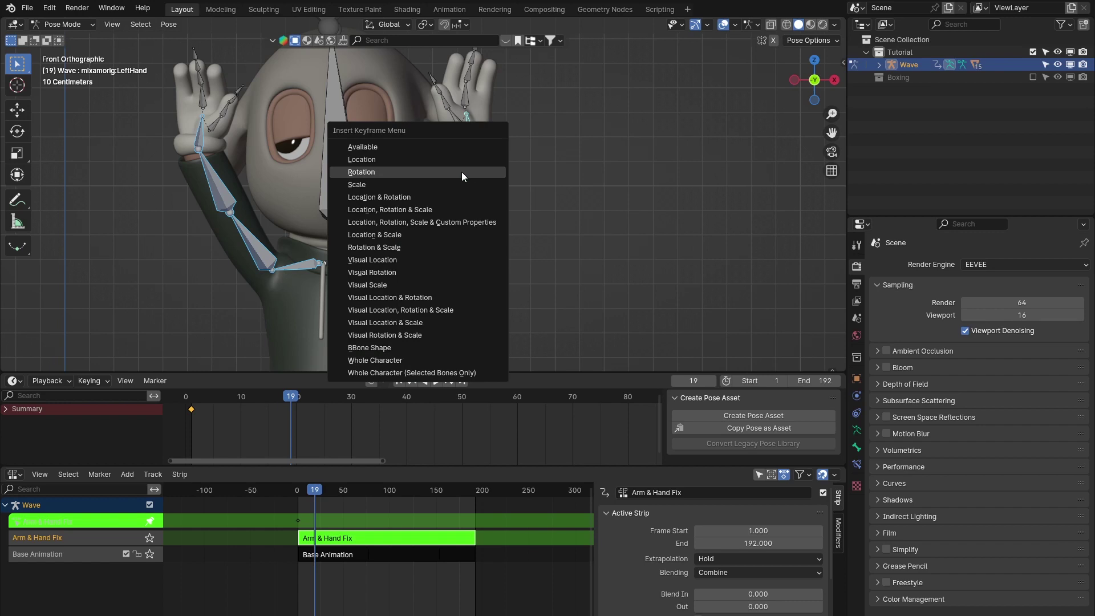
{"action": "left_click", "coordinate": [381, 173]}
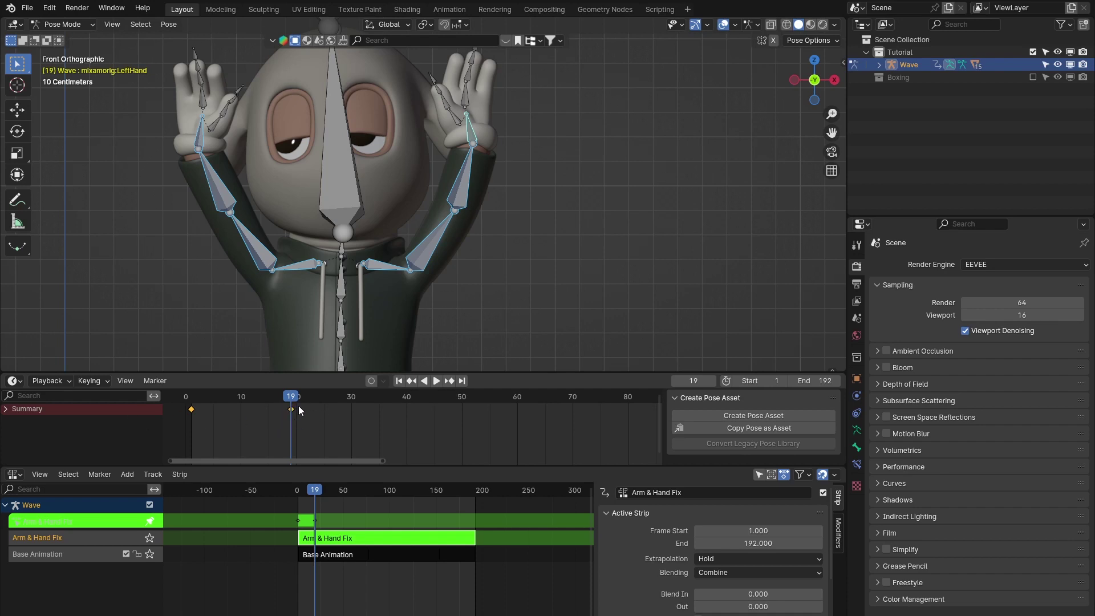
- Expand the Summary and Arm & Hand Fix channels in the timeline and review which bones are keyed
{"action": "left_click", "coordinate": [6, 409]}
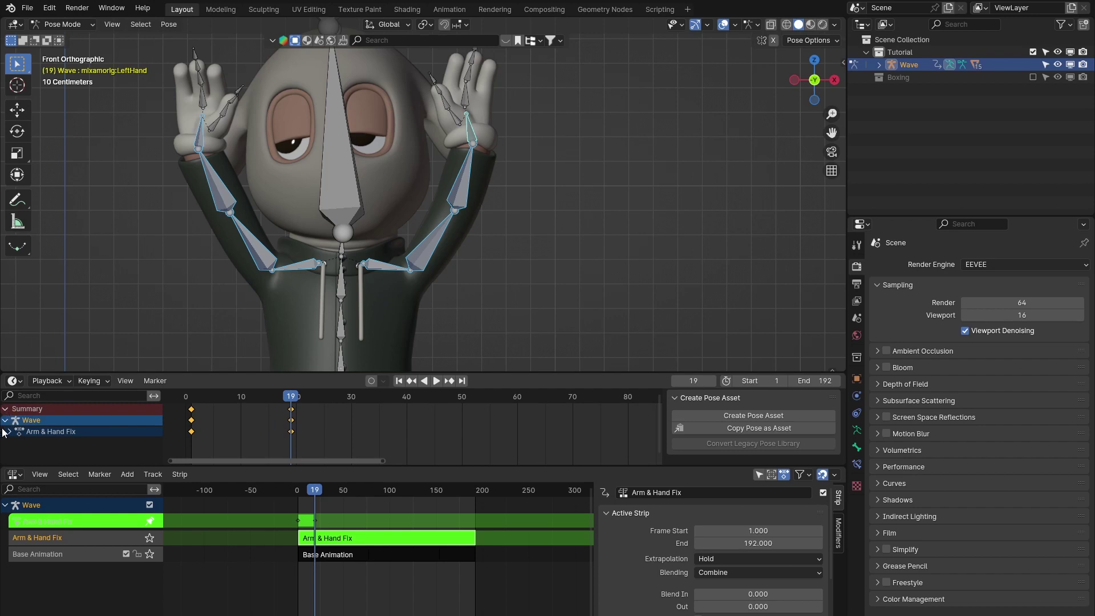
{"action": "left_click", "coordinate": [12, 431]}
{"action": "scroll", "coordinate": [84, 429], "scroll_direction": "down", "scroll_amount": 3}
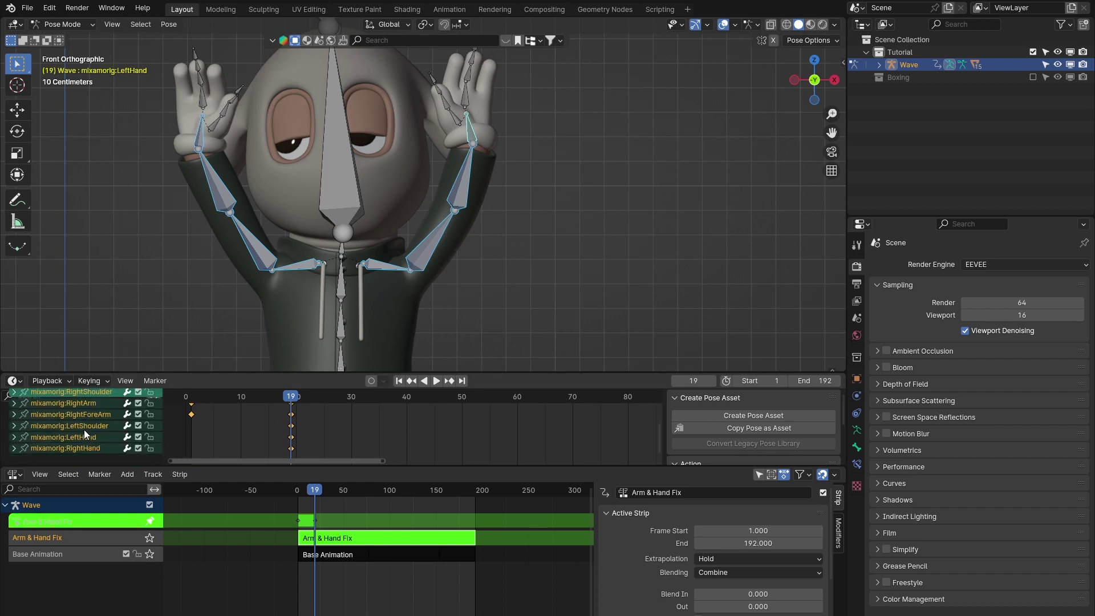
{"action": "scroll", "coordinate": [74, 405], "scroll_direction": "down", "scroll_amount": 2}
{"action": "scroll", "coordinate": [81, 409], "scroll_direction": "up", "scroll_amount": 2}
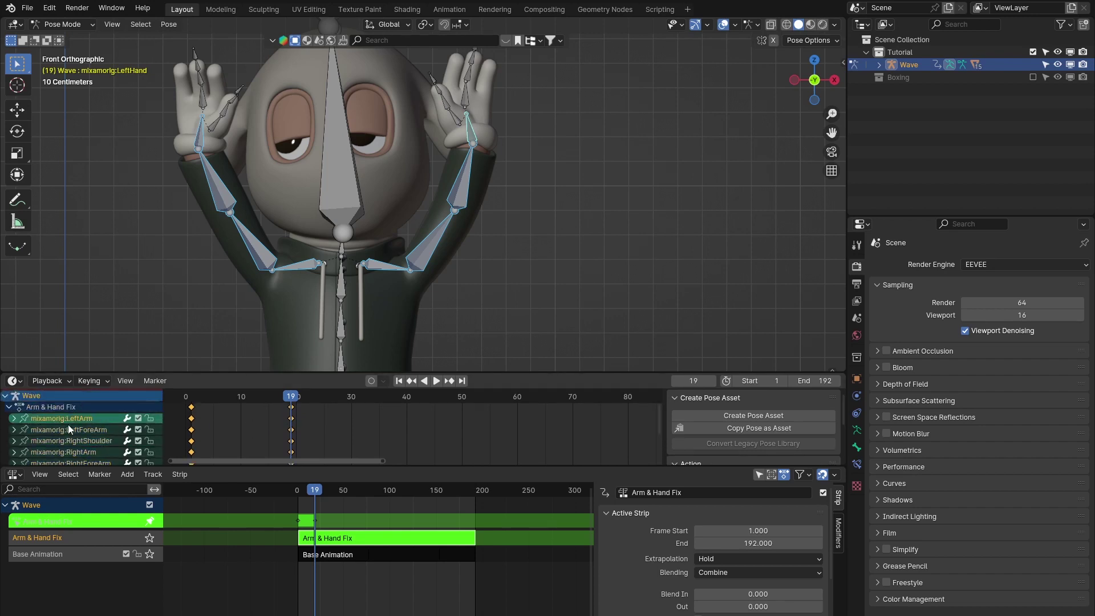
- Review the remaining keyed bone channels in the timeline and collapse the Arm & Hand Fix group
{"action": "scroll", "coordinate": [77, 444], "scroll_direction": "down", "scroll_amount": 2}
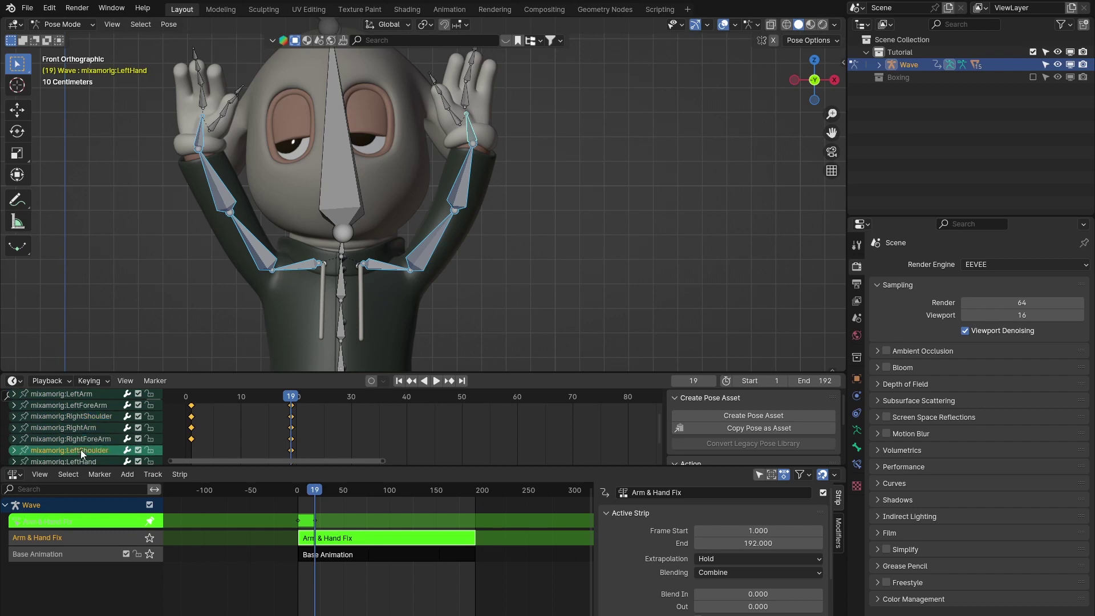
{"action": "scroll", "coordinate": [81, 449], "scroll_direction": "down", "scroll_amount": 2}
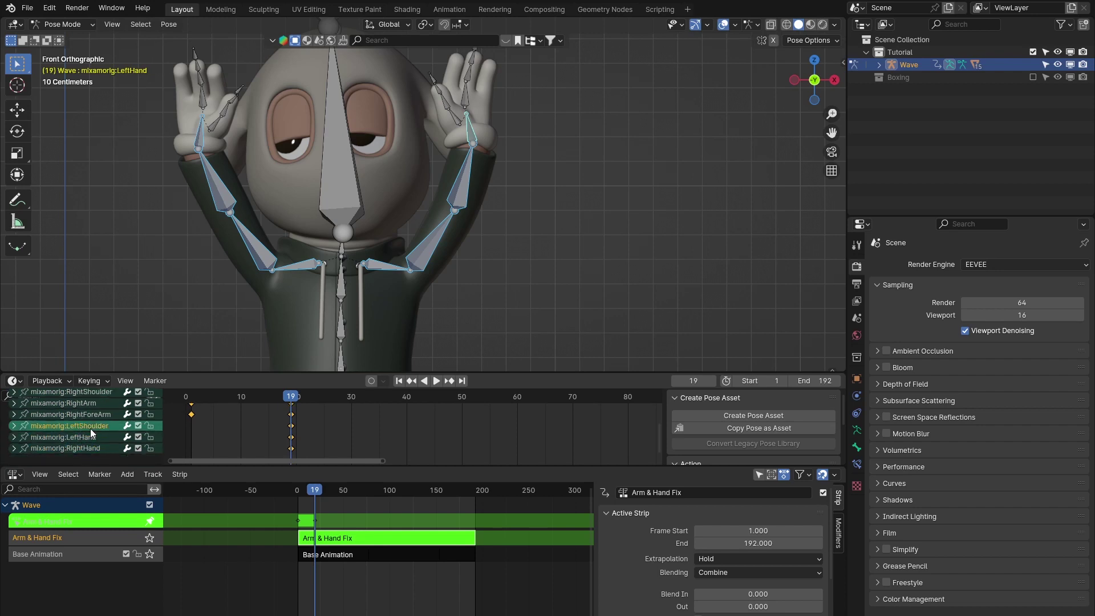
{"action": "scroll", "coordinate": [100, 415], "scroll_direction": "up", "scroll_amount": 2}
{"action": "scroll", "coordinate": [100, 412], "scroll_direction": "up", "scroll_amount": 2}
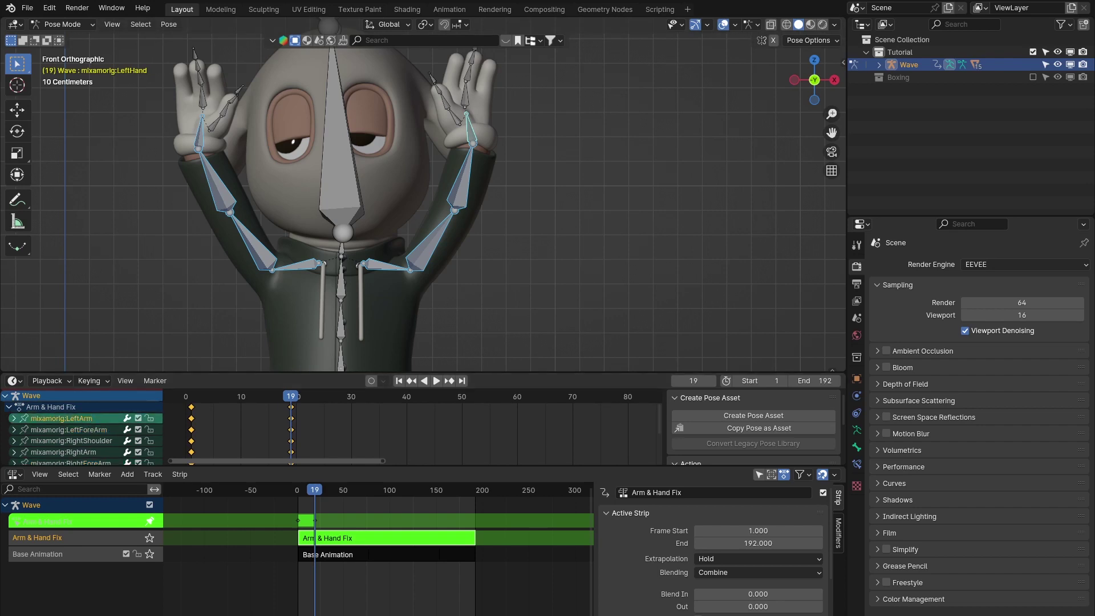
{"action": "left_click", "coordinate": [9, 406]}
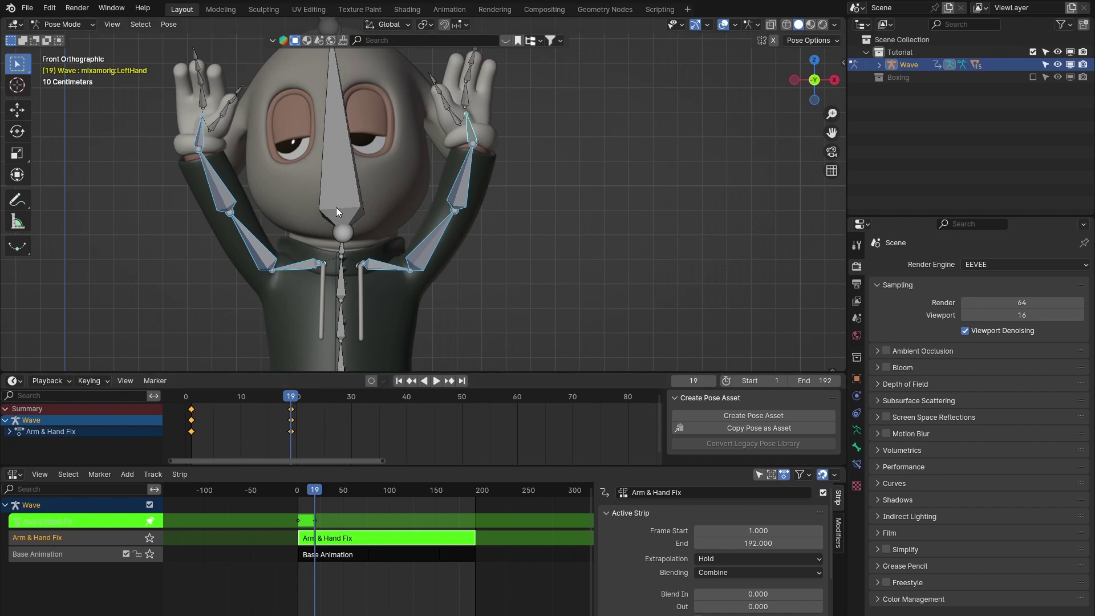
- Play and scrub the animation between frames 1 and 19 to check the arm motion, returning to frame 1
{"action": "scroll", "coordinate": [374, 111], "scroll_direction": "down", "scroll_amount": 3}
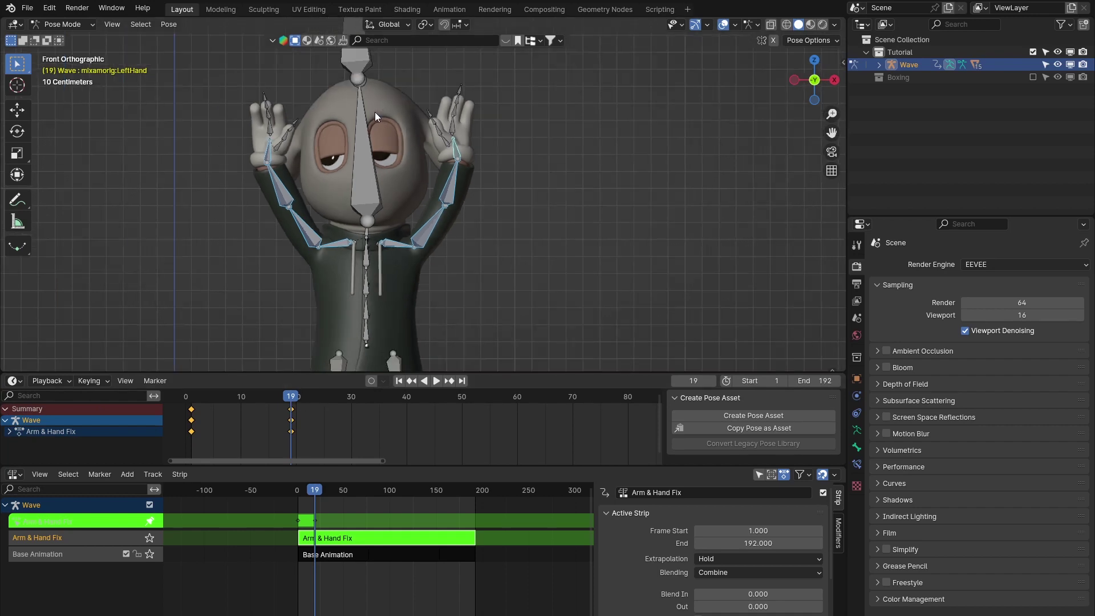
{"action": "left_click_drag", "start_coordinate": [285, 396], "coordinate": [192, 397]}
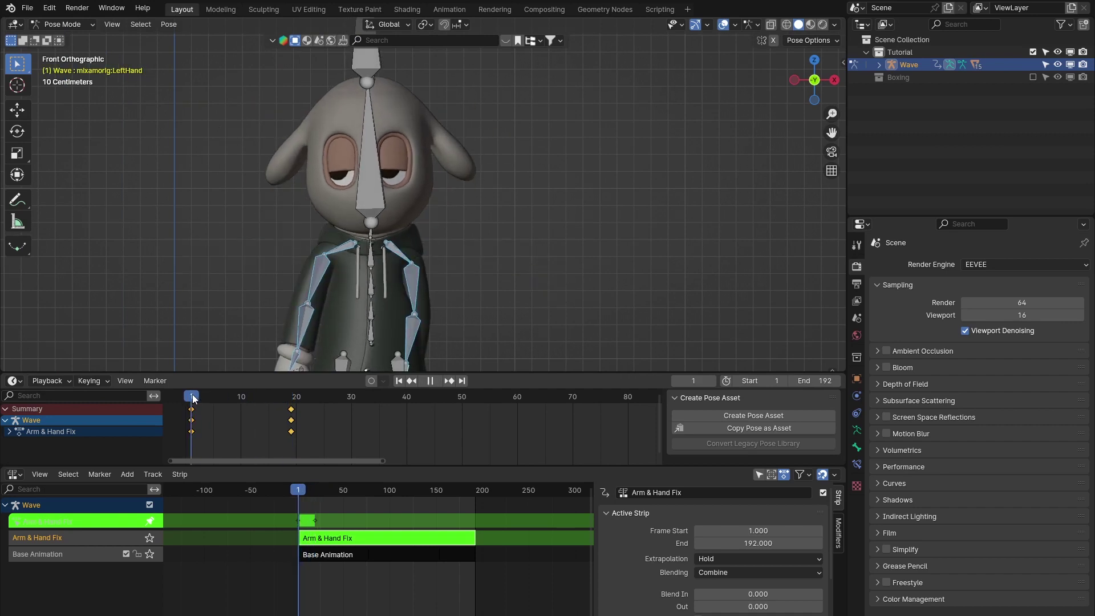
{"action": "middle_click_drag", "start_coordinate": [296, 274], "coordinate": [276, 213], "text": "shift"}
{"action": "left_click_drag", "start_coordinate": [192, 406], "coordinate": [170, 403]}
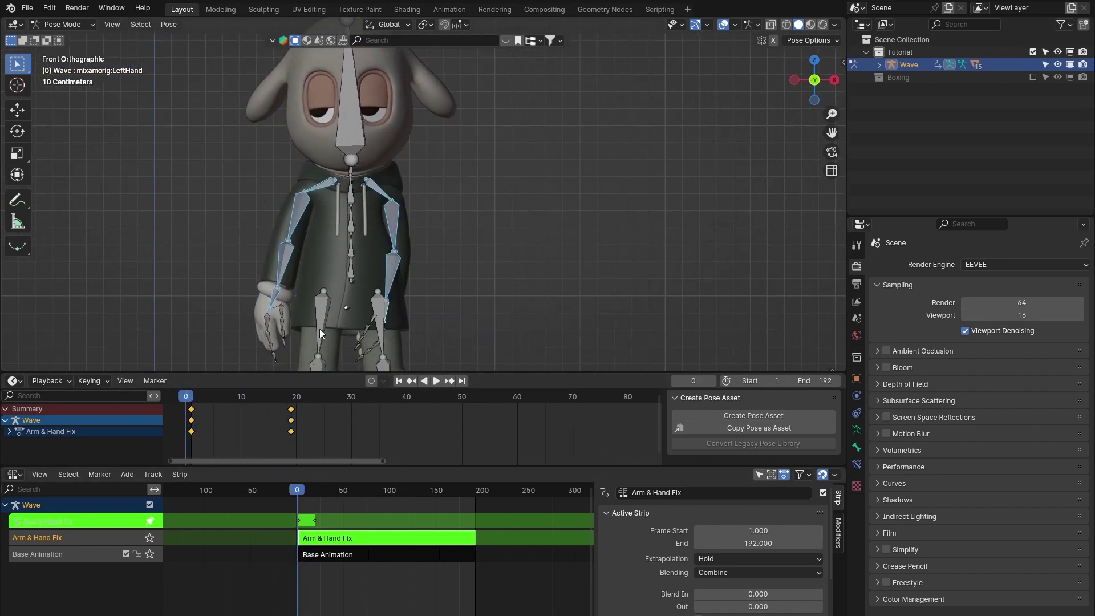
{"action": "mouse_move", "coordinate": [191, 404]}
{"action": "left_mouse_down"}
{"action": "mouse_move", "coordinate": [297, 417]}
{"action": "mouse_move", "coordinate": [542, 409]}
{"action": "mouse_move", "coordinate": [195, 412]}
{"action": "left_mouse_up"}
{"action": "key", "text": "space"}
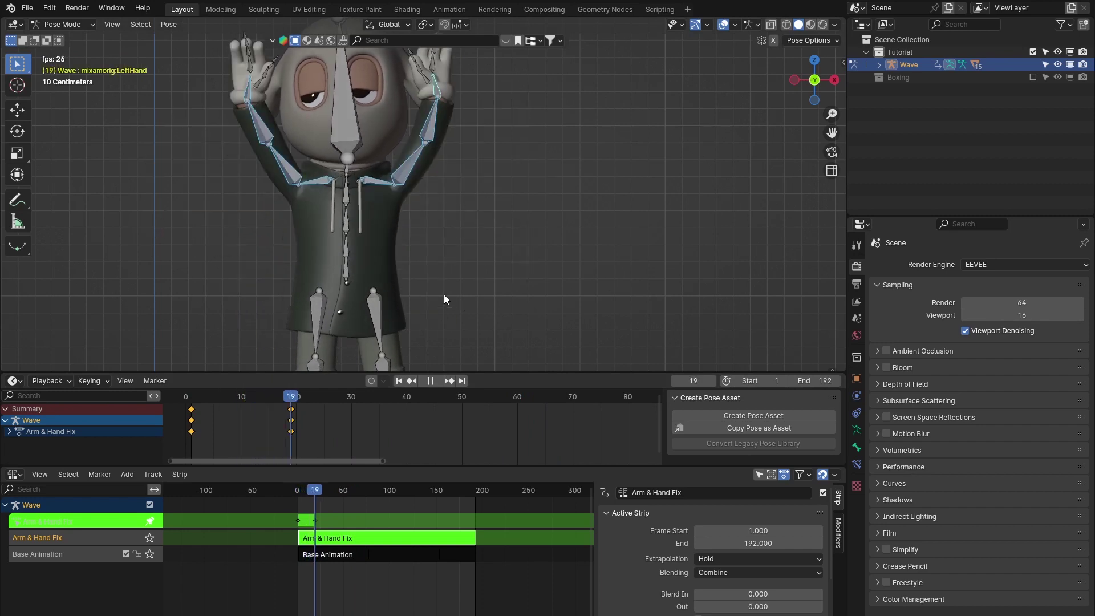
{"action": "key", "text": "space"}
{"action": "left_click", "coordinate": [193, 399]}
{"action": "key", "text": "space"}
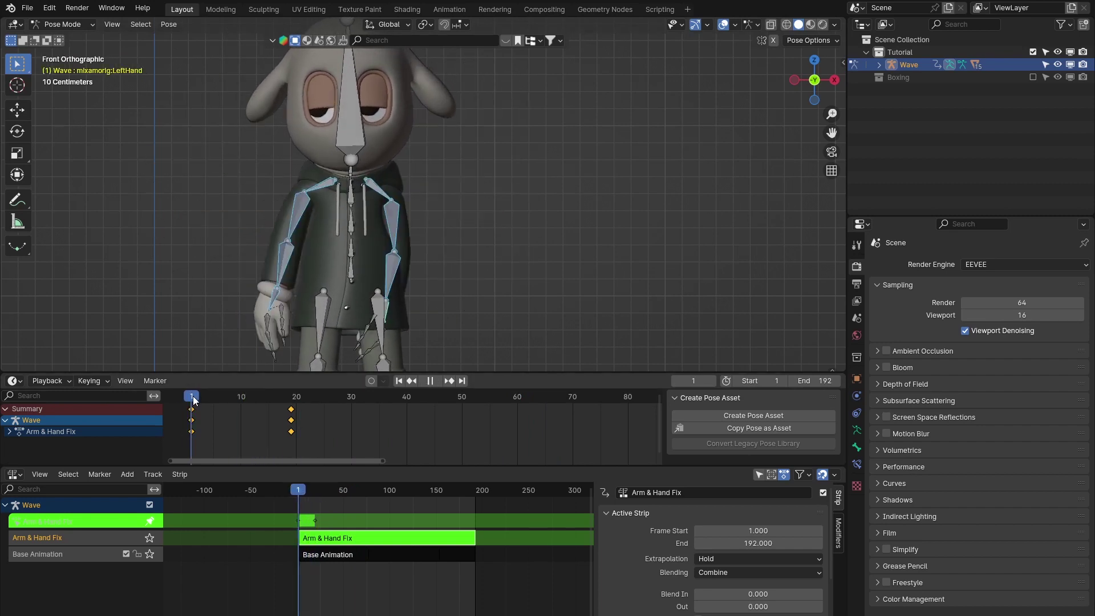
{"action": "key", "text": "space"}
- Expand the Arm & Hand Fix channels to review the bone keys and inspect the character's arm pose at frame 1
{"action": "left_click", "coordinate": [9, 431]}
{"action": "scroll", "coordinate": [50, 430], "scroll_direction": "down", "scroll_amount": 3}
{"action": "scroll", "coordinate": [50, 429], "scroll_direction": "down", "scroll_amount": 2}
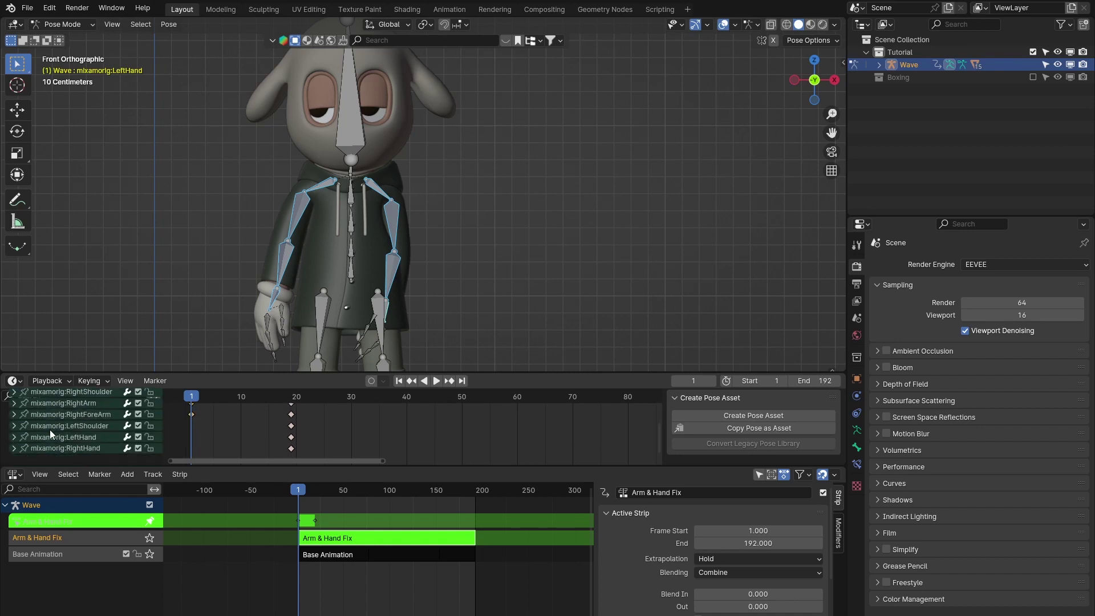
{"action": "left_click_drag", "start_coordinate": [229, 371], "coordinate": [308, 399]}
{"action": "mouse_move", "coordinate": [194, 425]}
{"action": "left_mouse_down"}
{"action": "mouse_move", "coordinate": [295, 423]}
{"action": "mouse_move", "coordinate": [191, 432]}
{"action": "left_mouse_up"}
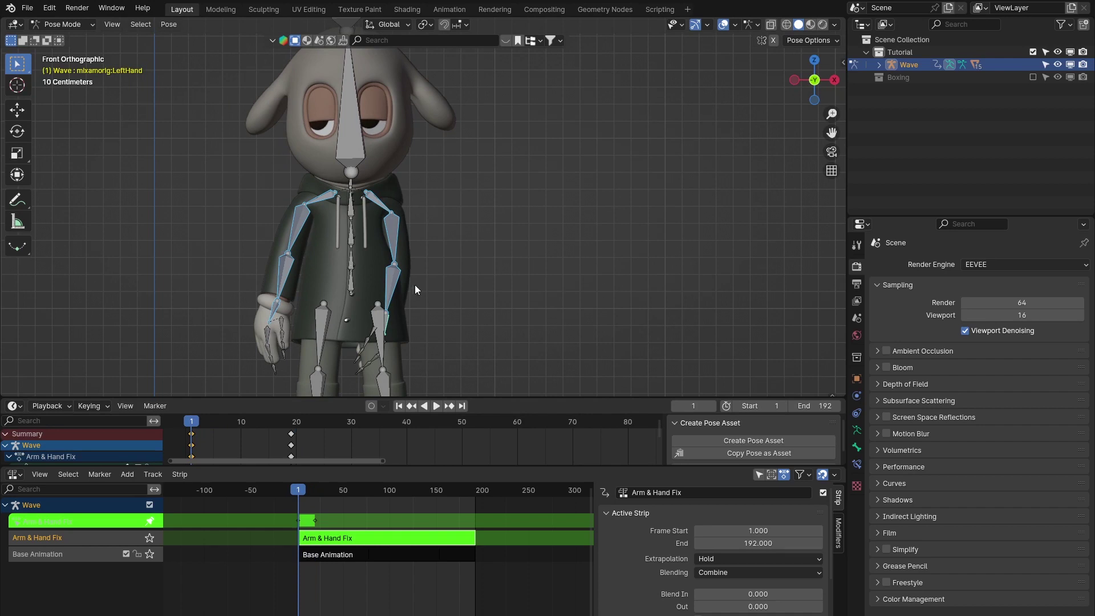
{"action": "middle_click_drag", "start_coordinate": [415, 285], "coordinate": [405, 194], "text": "shift"}
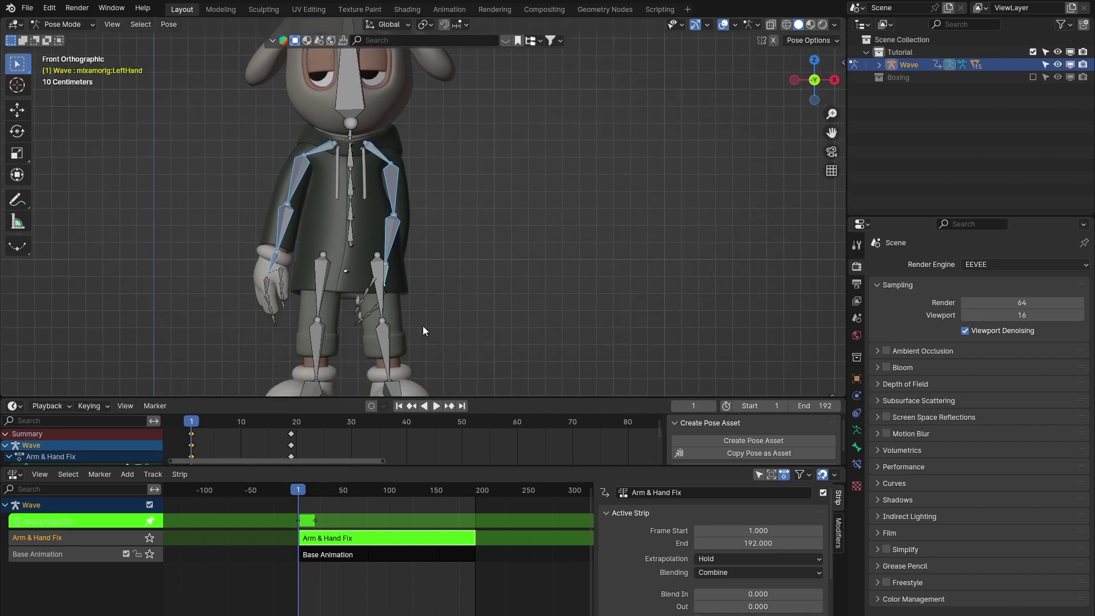
{"action": "middle_click_drag", "start_coordinate": [422, 326], "coordinate": [379, 282], "text": "shift"}
{"action": "middle_click_drag", "start_coordinate": [360, 159], "coordinate": [348, 180], "text": "shift"}
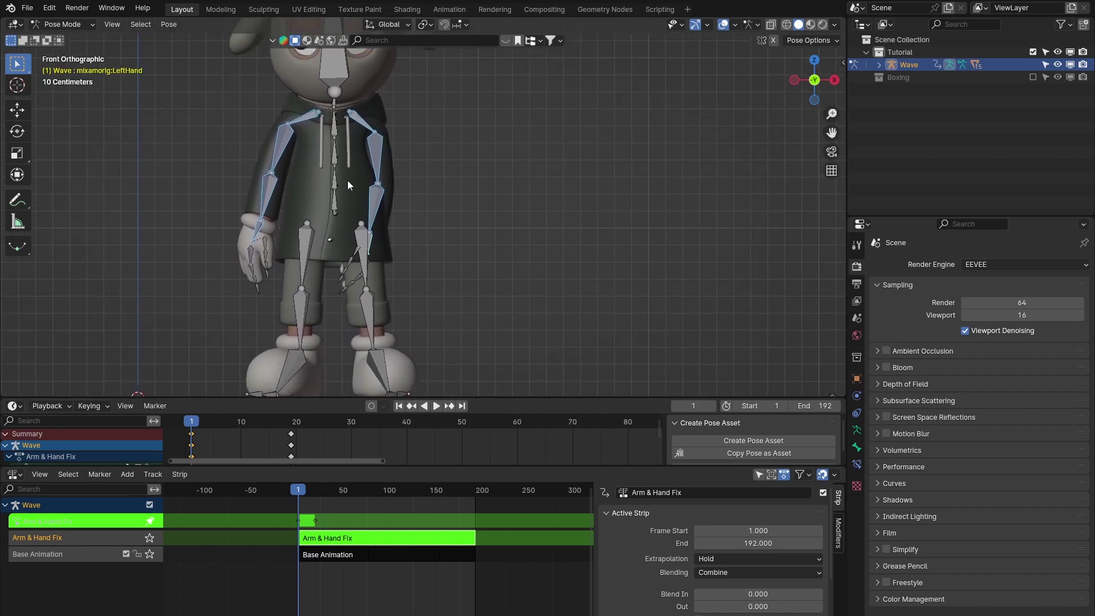
{"action": "middle_click_drag", "start_coordinate": [370, 221], "coordinate": [458, 196]}
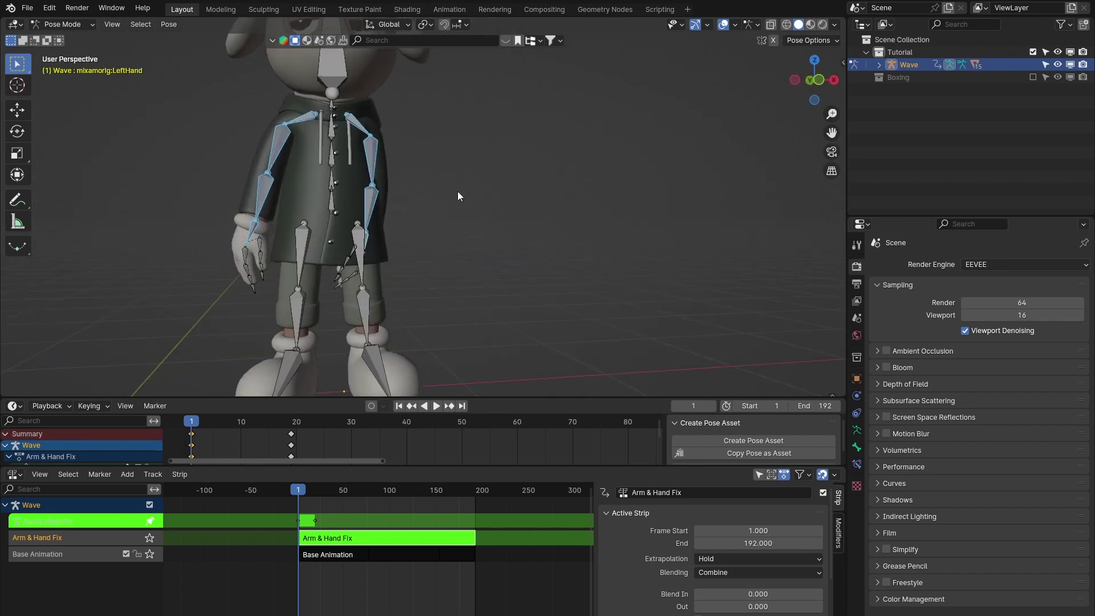
- Enlarge the timeline area and select all bones of the rig so every keyed channel is listed
{"action": "left_click", "coordinate": [308, 382]}
{"action": "left_click_drag", "start_coordinate": [291, 396], "coordinate": [312, 301]}
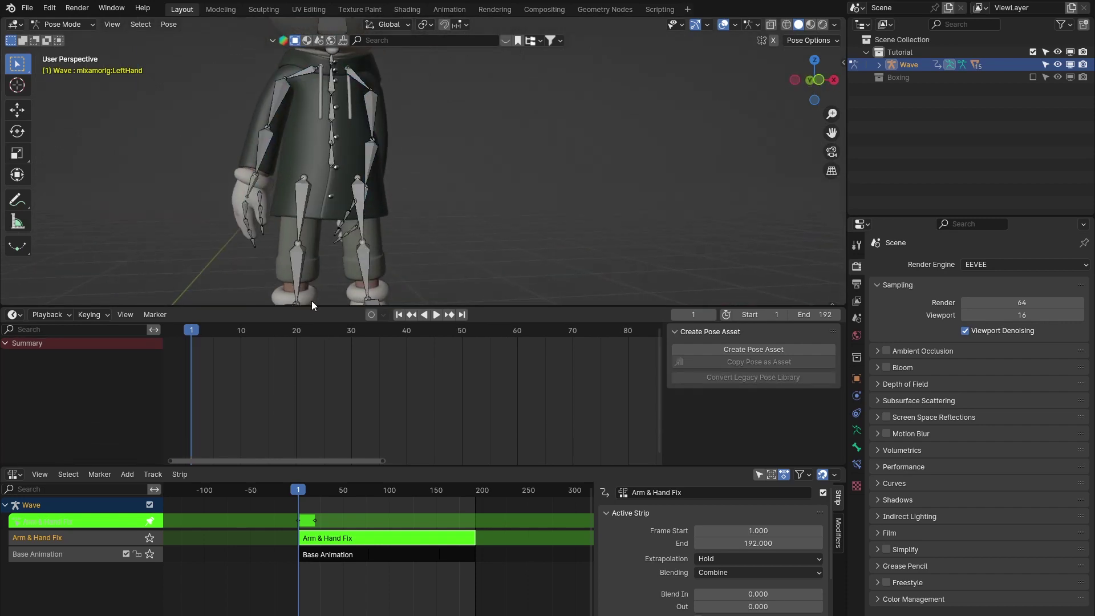
{"action": "key", "text": "a"}
{"action": "middle_click_drag", "start_coordinate": [379, 132], "coordinate": [374, 149], "text": "shift"}
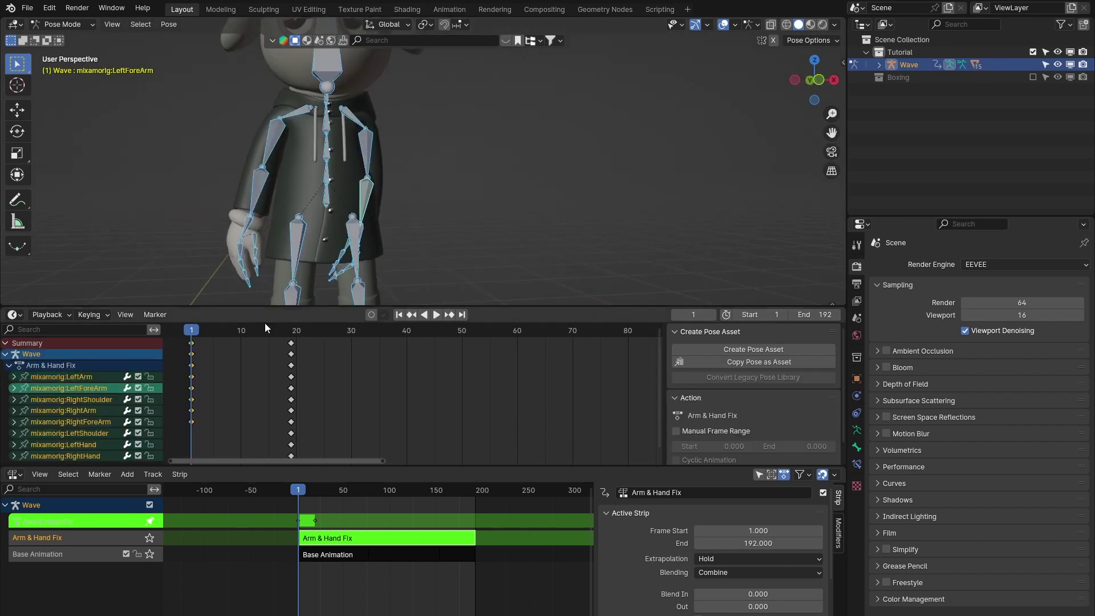
- Select only the LeftShoulder, LeftArm and LeftForeArm bones and compare their keys in the timeline
{"action": "left_click", "coordinate": [431, 182]}
{"action": "left_click", "coordinate": [356, 119]}
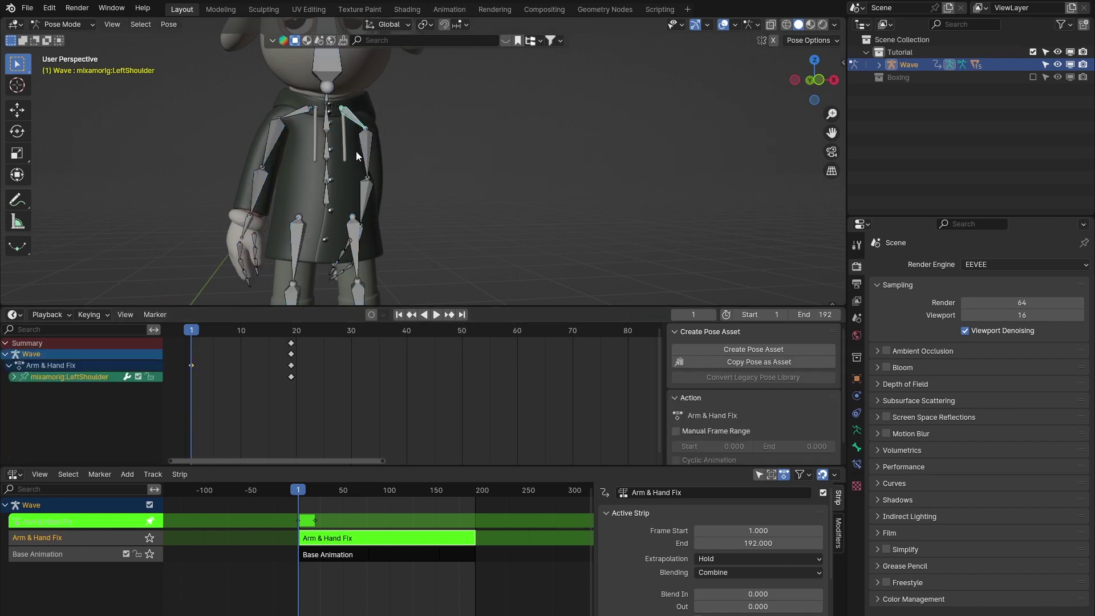
{"action": "left_click", "coordinate": [362, 158], "text": "shift"}
{"action": "left_click", "coordinate": [367, 194], "text": "shift"}
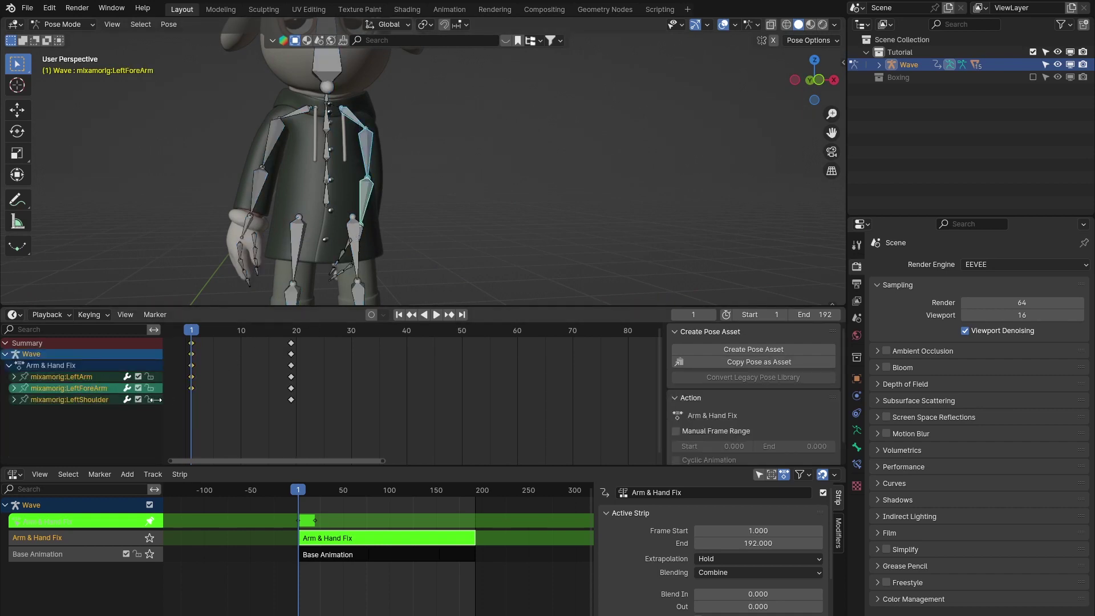
{"action": "middle_click_drag", "start_coordinate": [323, 249], "coordinate": [284, 255], "text": "shift"}
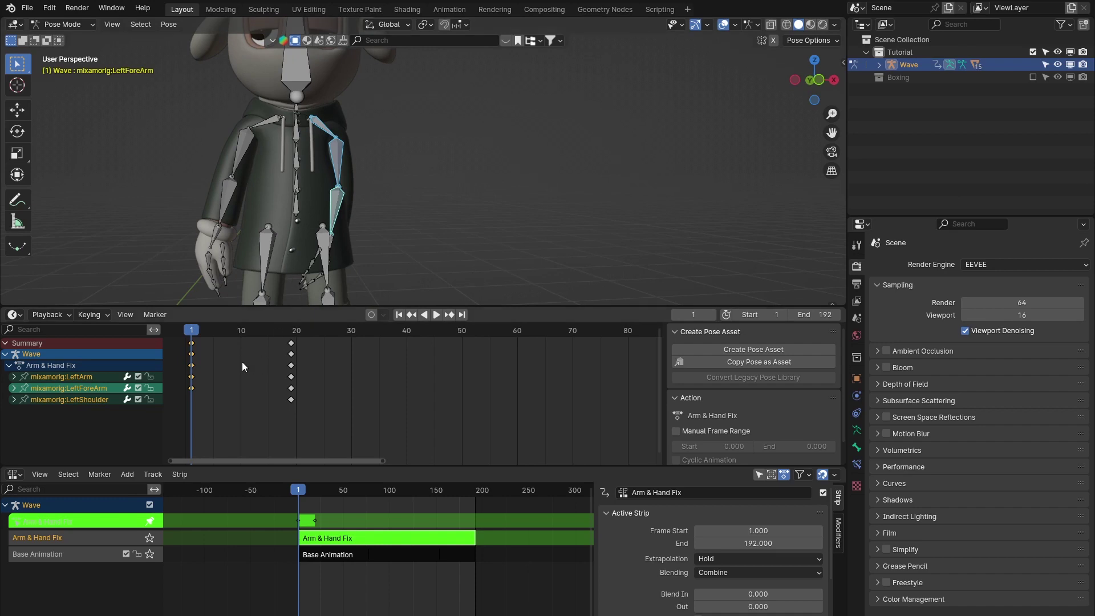
- Select all bones again, enlarge the timeline further and highlight the LeftShoulder, LeftHand and RightHand channels
{"action": "key", "text": "a"}
{"action": "scroll", "coordinate": [255, 374], "scroll_direction": "down", "scroll_amount": 3}
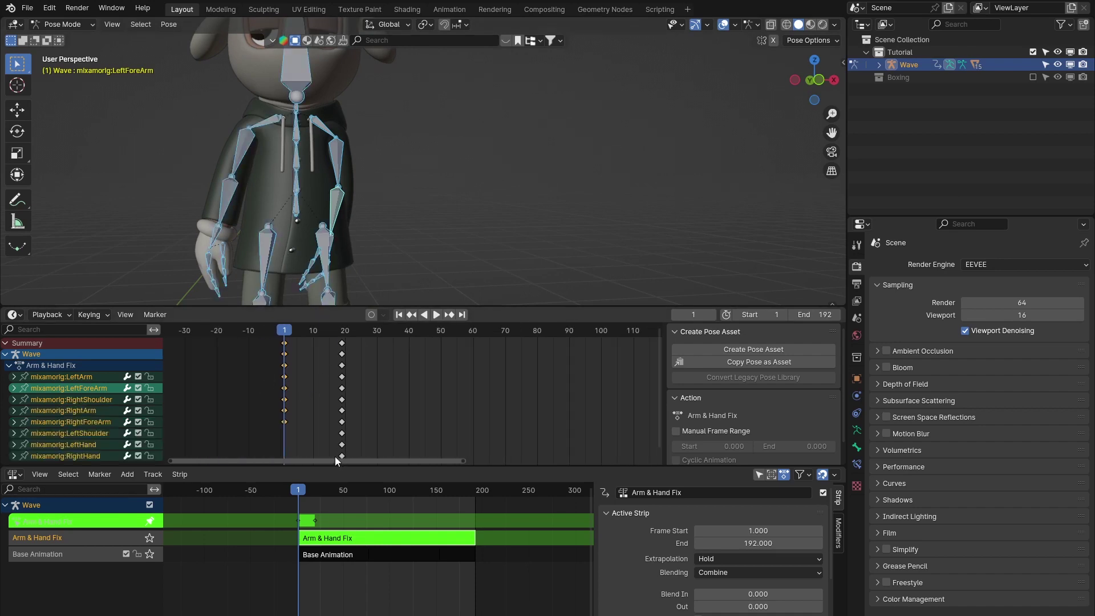
{"action": "left_click_drag", "start_coordinate": [178, 466], "coordinate": [178, 538]}
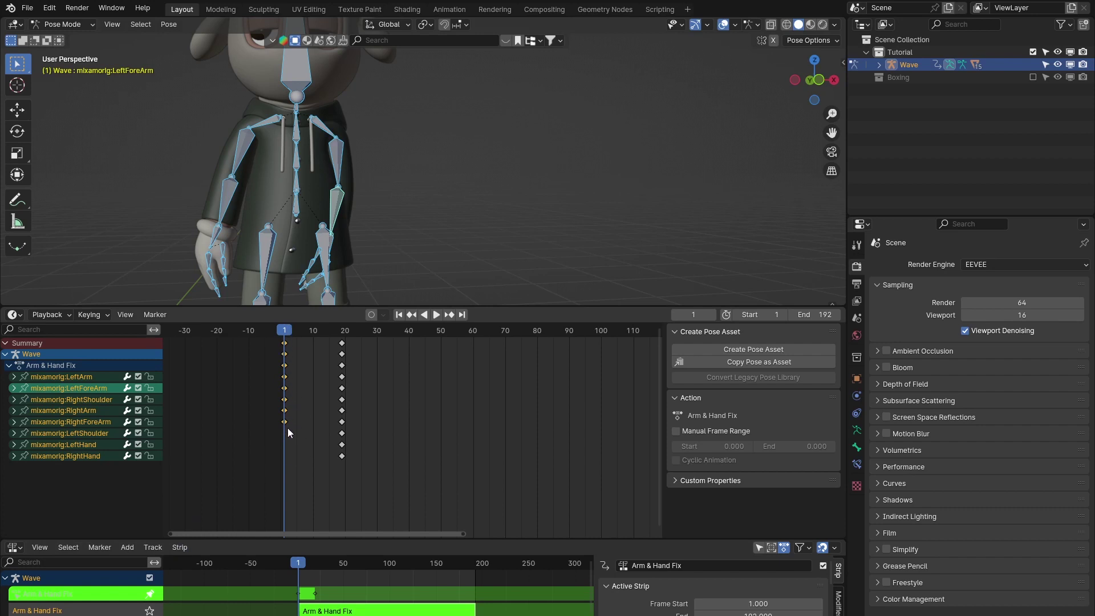
{"action": "left_click", "coordinate": [86, 432]}
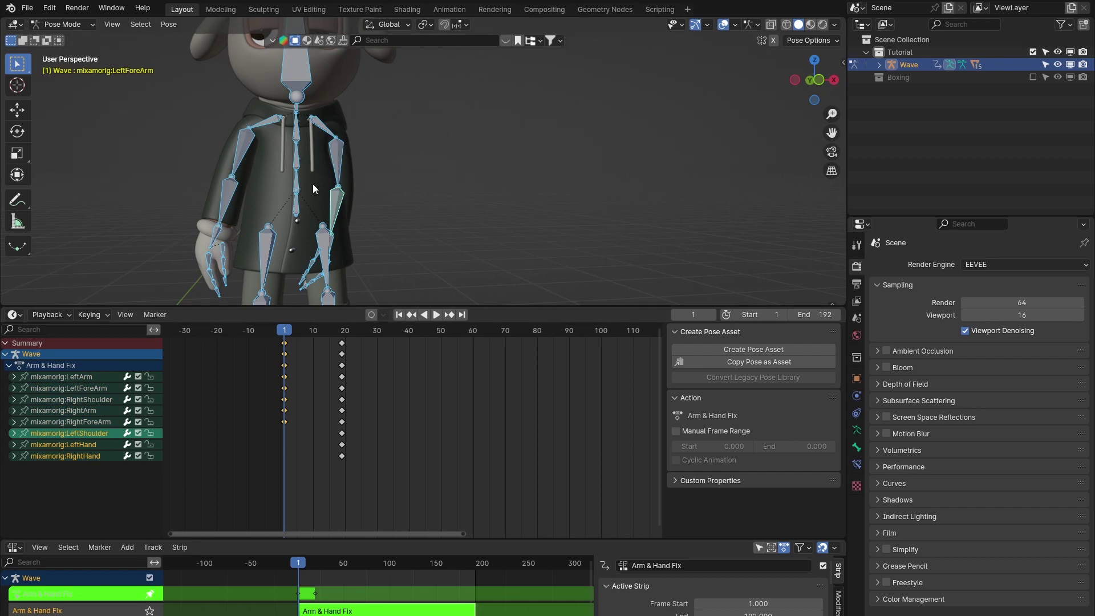
- Rotate the LeftArm, LeftShoulder and LeftForeArm bones at frame 1 so the left hand comes out of the coat
{"action": "left_click", "coordinate": [343, 159]}
{"action": "key", "text": "r"}
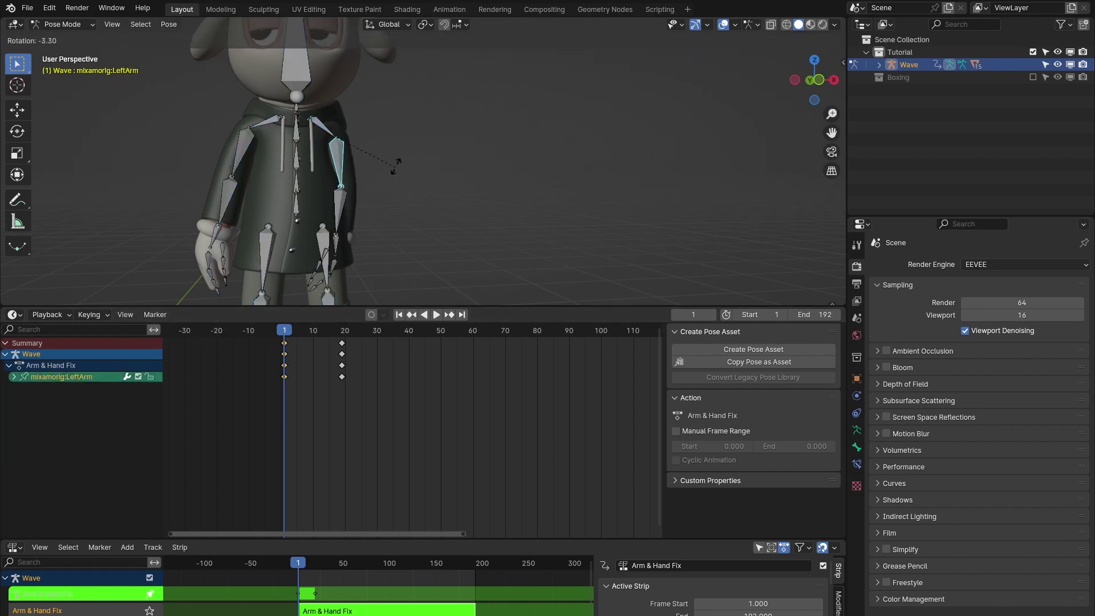
{"action": "left_click", "coordinate": [405, 162]}
{"action": "key", "text": "r"}
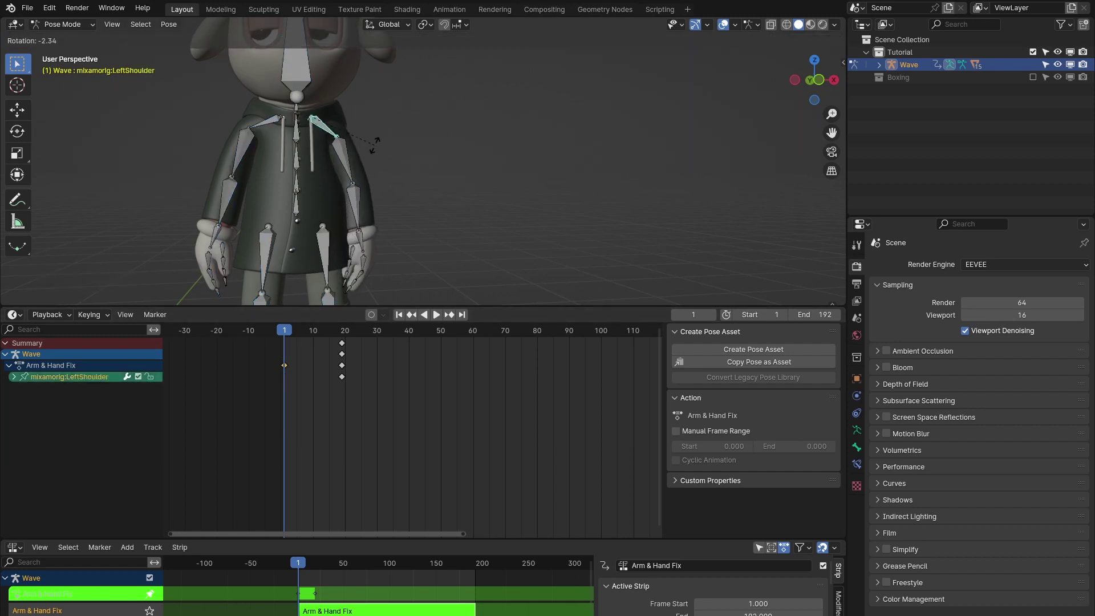
{"action": "left_click", "coordinate": [372, 184]}
{"action": "left_click", "coordinate": [362, 208]}
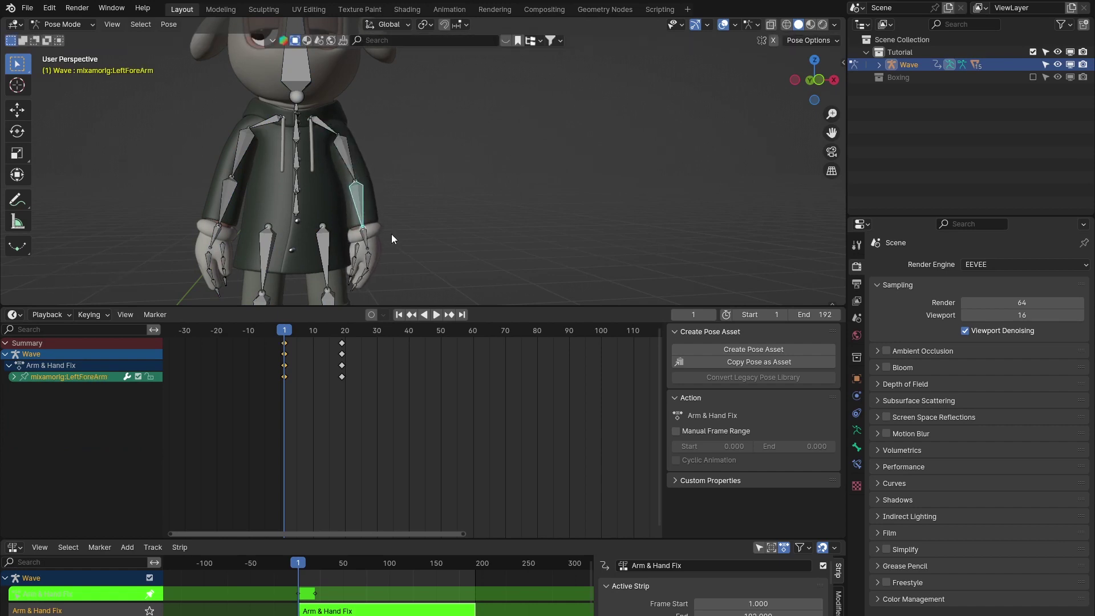
{"action": "key", "text": "r"}
{"action": "left_click", "coordinate": [379, 214]}
- Rotate the LeftArm and LeftShoulder bones a little more to move the left arm farther from the body
{"action": "left_click", "coordinate": [348, 151]}
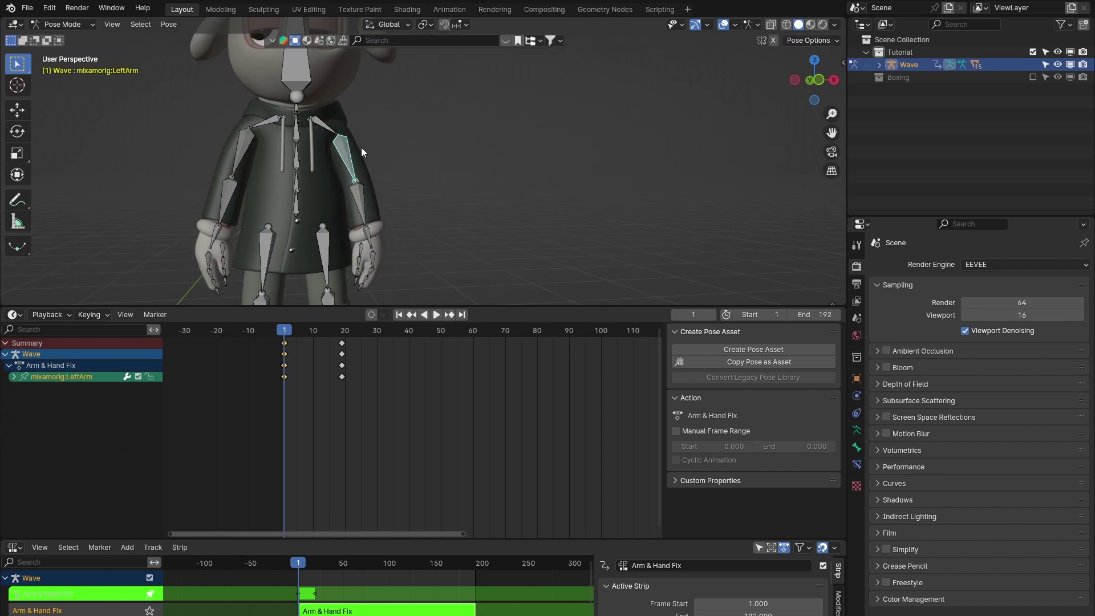
{"action": "key", "text": "r"}
{"action": "left_click", "coordinate": [364, 147]}
{"action": "left_click", "coordinate": [328, 125]}
{"action": "key", "text": "r"}
{"action": "left_click", "coordinate": [354, 130]}
- Fine-tune the LeftArm and LeftForeArm rotations so the left arm hangs slightly closer to the body
{"action": "left_click", "coordinate": [350, 153]}
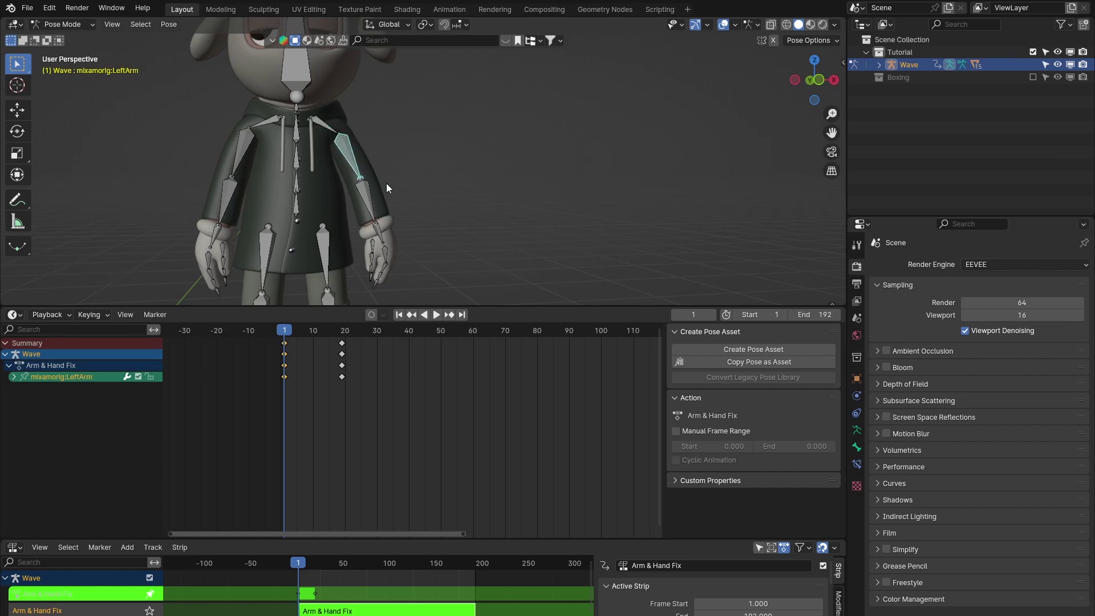
{"action": "key", "text": "r"}
{"action": "left_click", "coordinate": [382, 192]}
{"action": "left_click", "coordinate": [364, 201]}
{"action": "key", "text": "r"}
{"action": "left_click", "coordinate": [370, 216]}
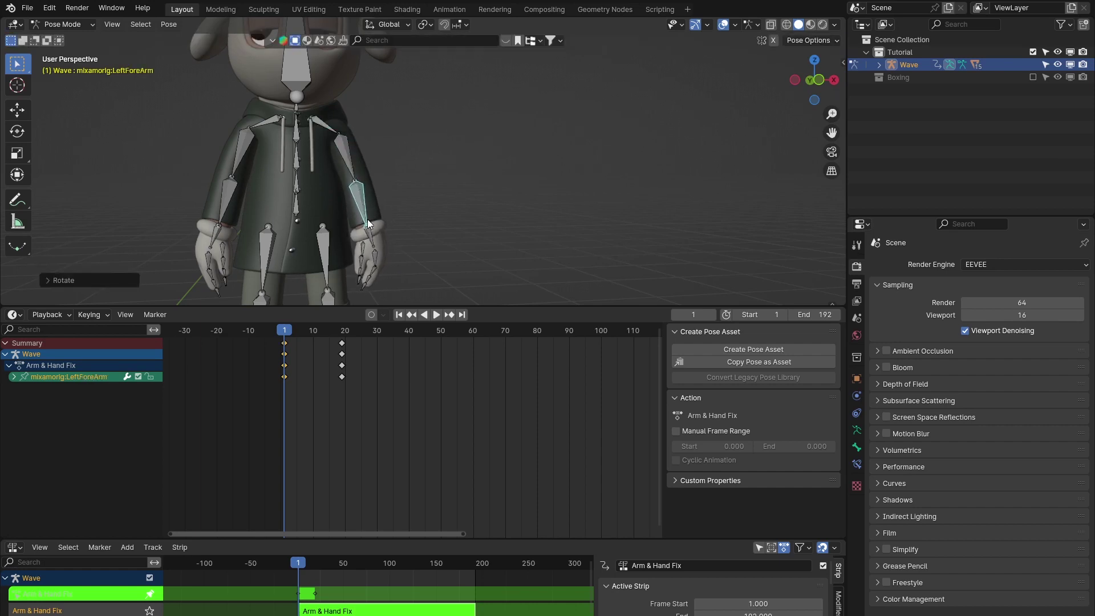
- Select the LeftHand, LeftForeArm, LeftArm and LeftShoulder bones and insert a keyframe at frame 1
{"action": "left_click", "coordinate": [367, 237]}
{"action": "left_click", "coordinate": [364, 196], "text": "shift"}
{"action": "left_click", "coordinate": [345, 153], "text": "shift"}
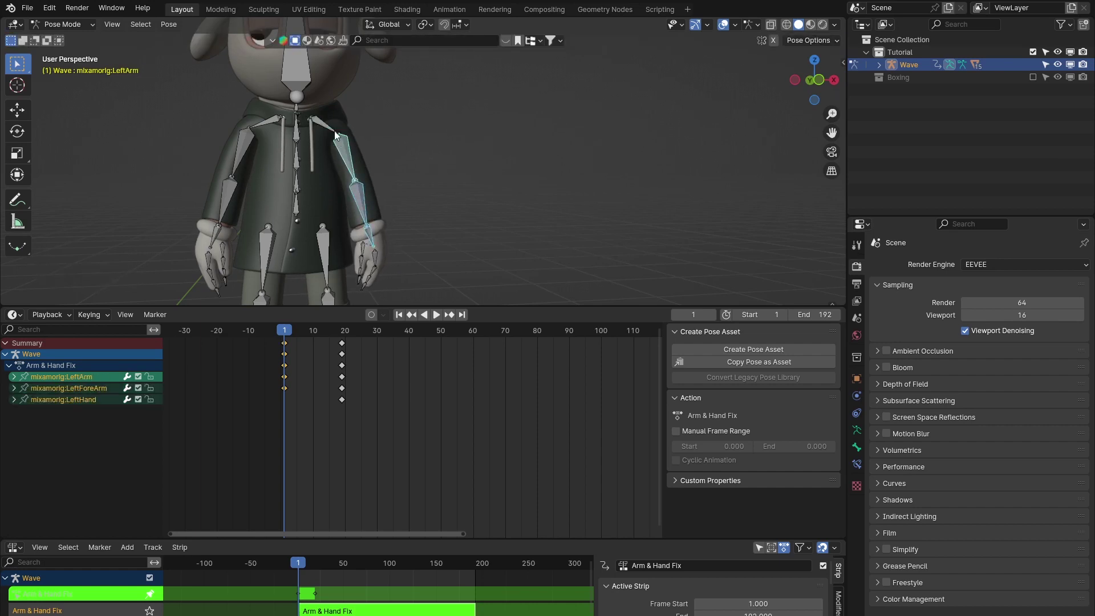
{"action": "left_click", "coordinate": [323, 124], "text": "shift"}
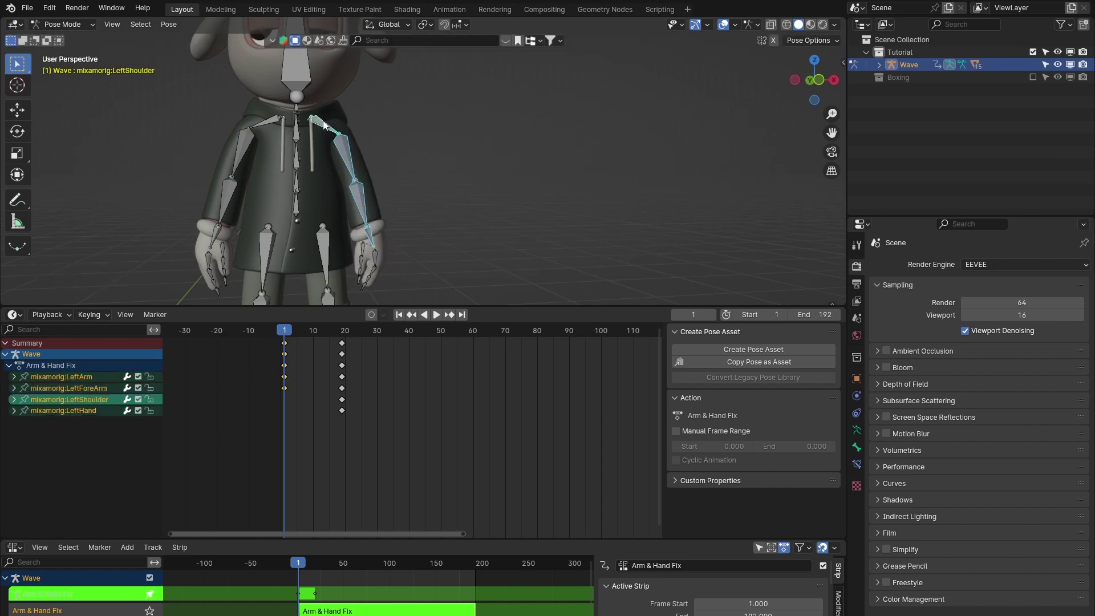
{"action": "key", "text": "k"}
{"action": "left_click", "coordinate": [355, 173]}
- Play and scrub the animation from the start to check the corrected left arm, stopping at frame 36
{"action": "mouse_move", "coordinate": [286, 334]}
{"action": "left_mouse_down"}
{"action": "mouse_move", "coordinate": [328, 341]}
{"action": "mouse_move", "coordinate": [282, 343]}
{"action": "left_mouse_up"}
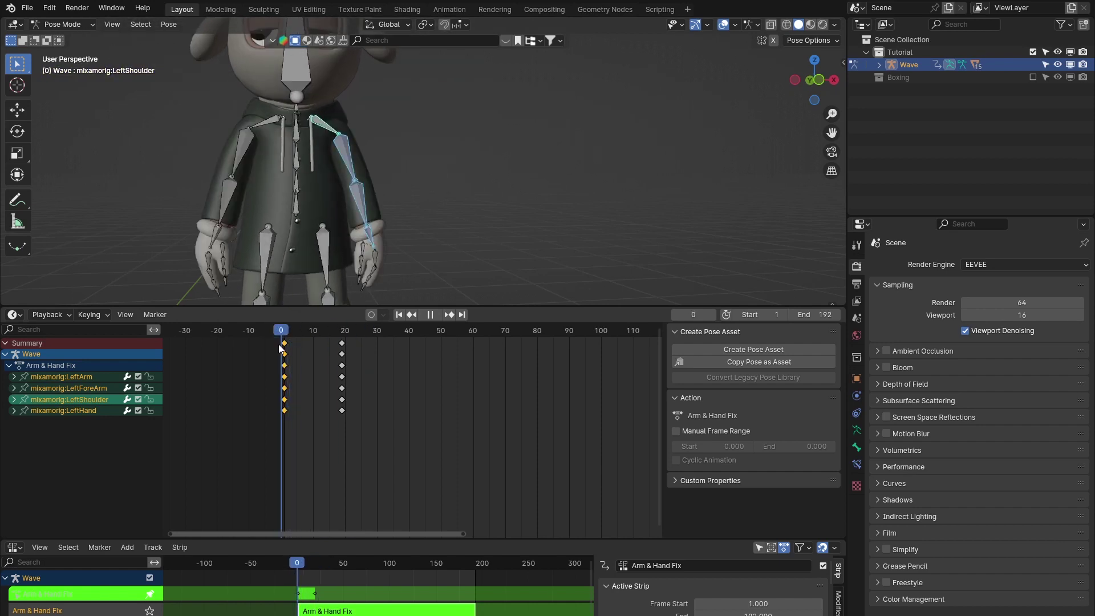
{"action": "key", "text": "space"}
{"action": "scroll", "coordinate": [354, 189], "scroll_direction": "down", "scroll_amount": 5}
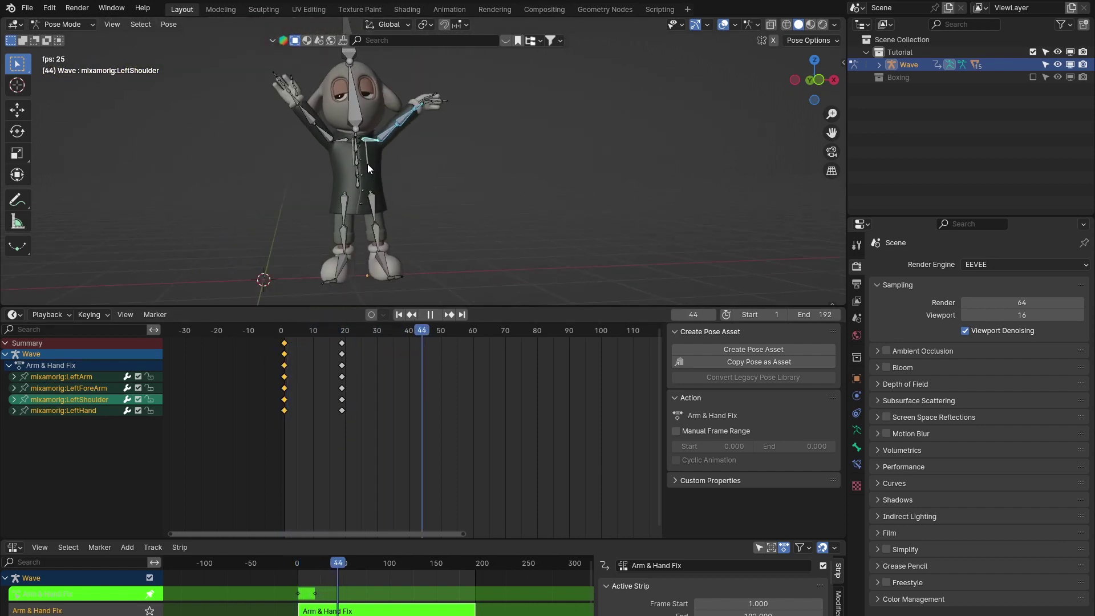
{"action": "left_click", "coordinate": [264, 332]}
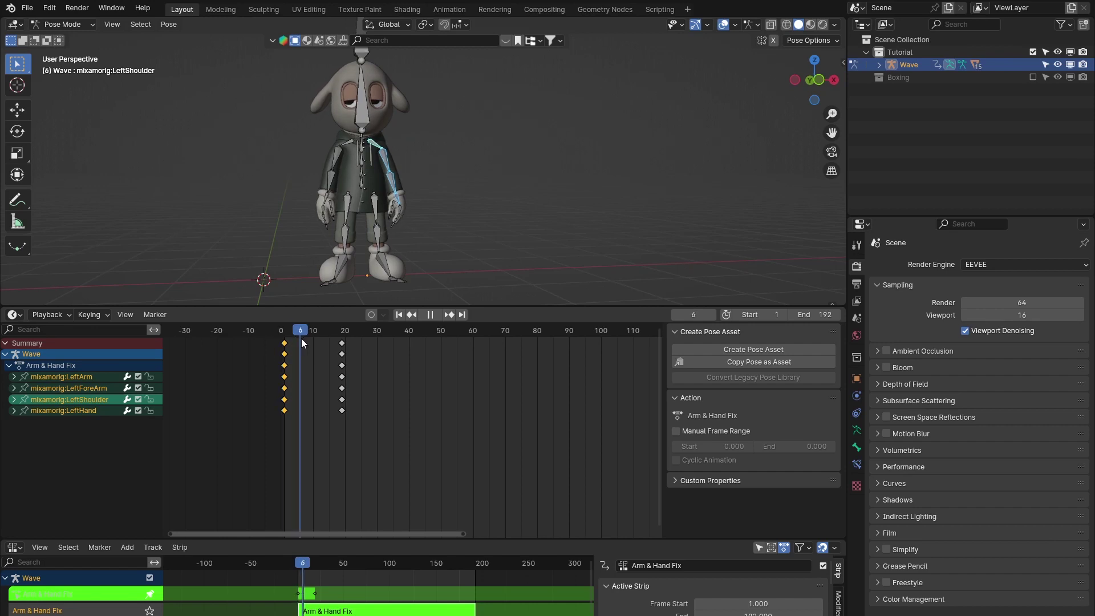
{"action": "left_click_drag", "start_coordinate": [279, 345], "coordinate": [367, 343]}
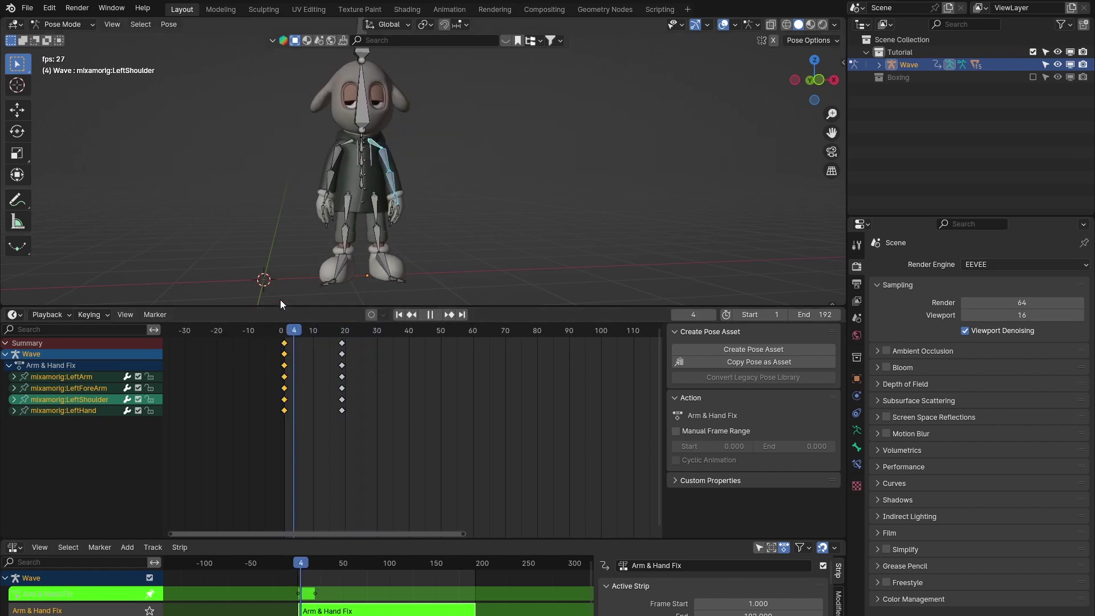
{"action": "key", "text": "space"}
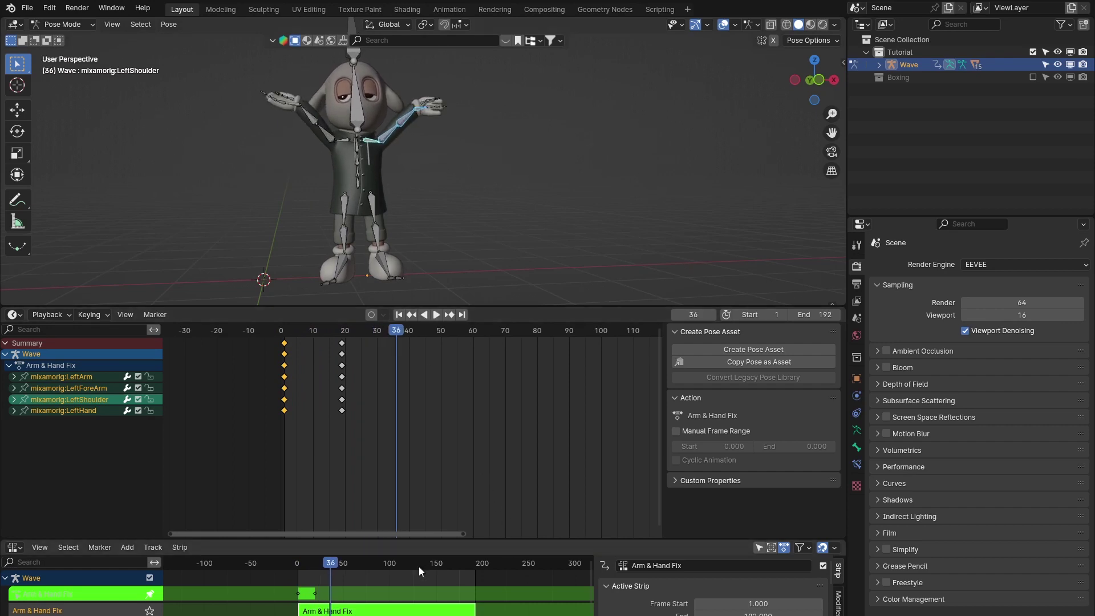
- Set the end frame of the playback range to 77
{"action": "left_click", "coordinate": [812, 314]}
{"action": "type", "text": "77"}
{"action": "key", "text": "Return"}
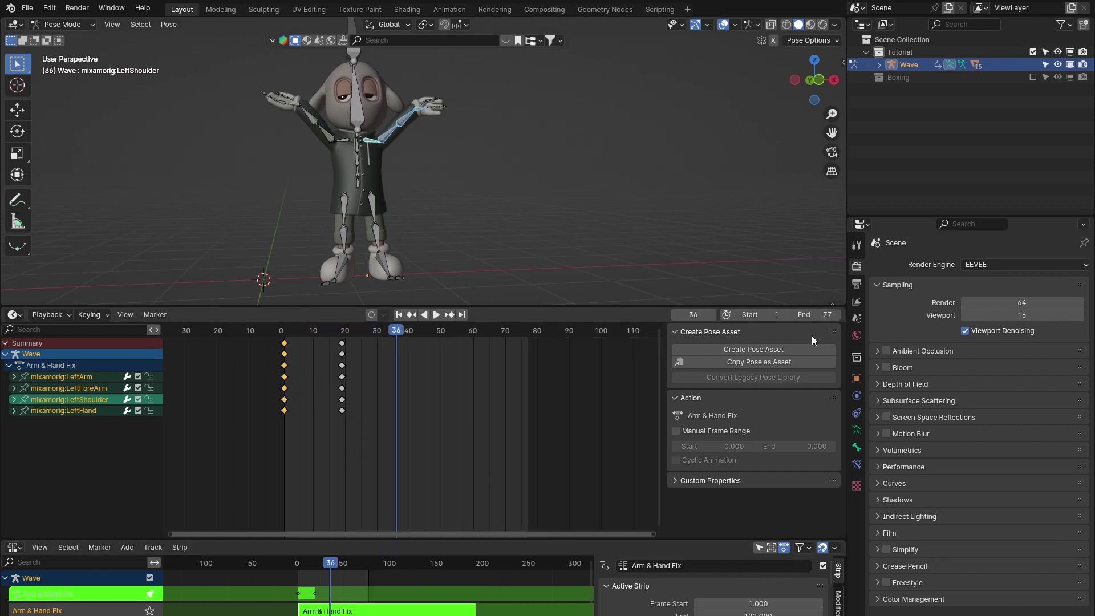
- Play the shortened animation range, restarting it from frame 1 to check the arm movement
{"action": "key", "text": "space"}
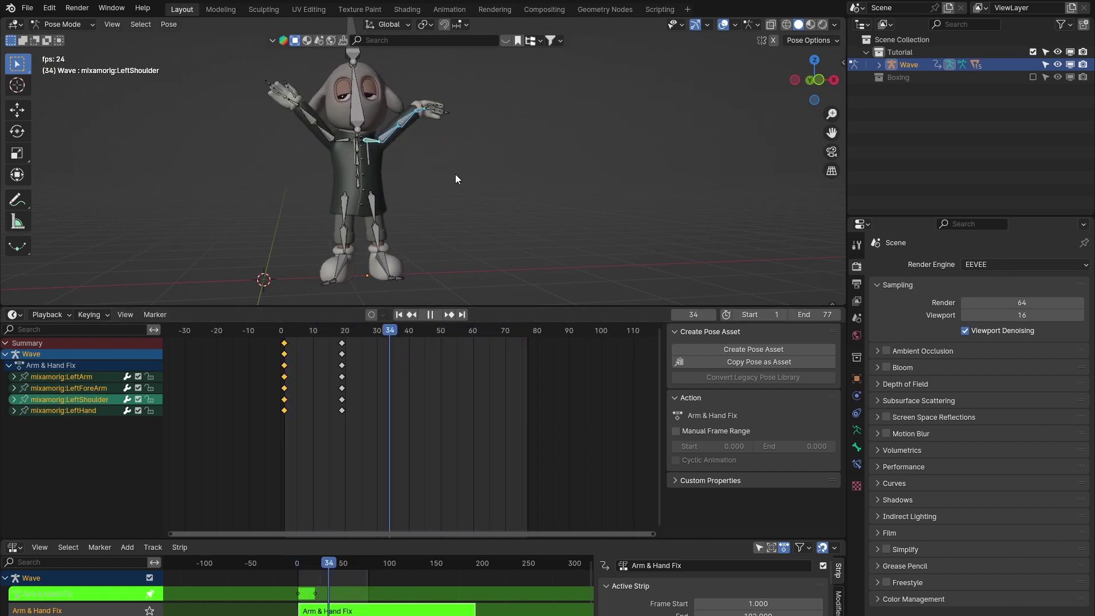
{"action": "key", "text": "space"}
{"action": "left_click_drag", "start_coordinate": [370, 330], "coordinate": [284, 331]}
{"action": "key", "text": "space"}
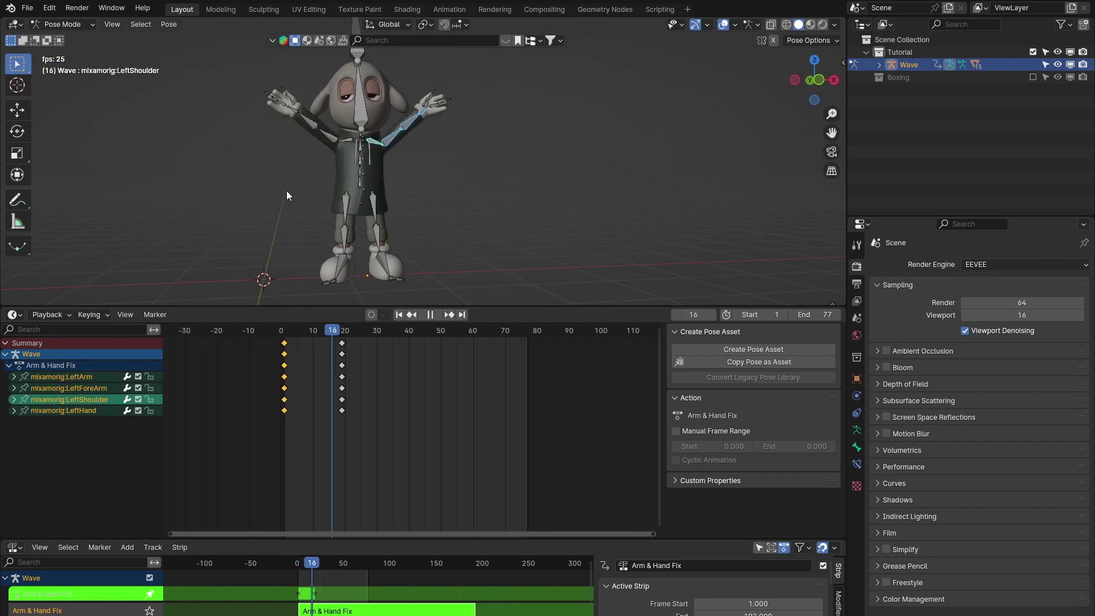
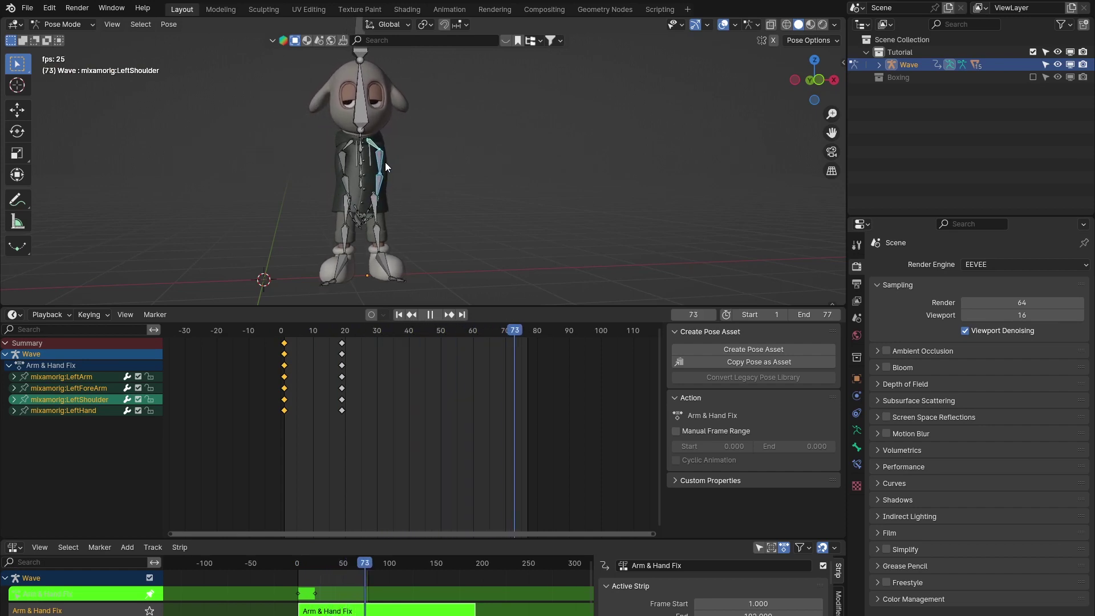
- Stop playback and scrub through the wave animation to check both arms, ending at frame 41
{"action": "key", "text": "space"}
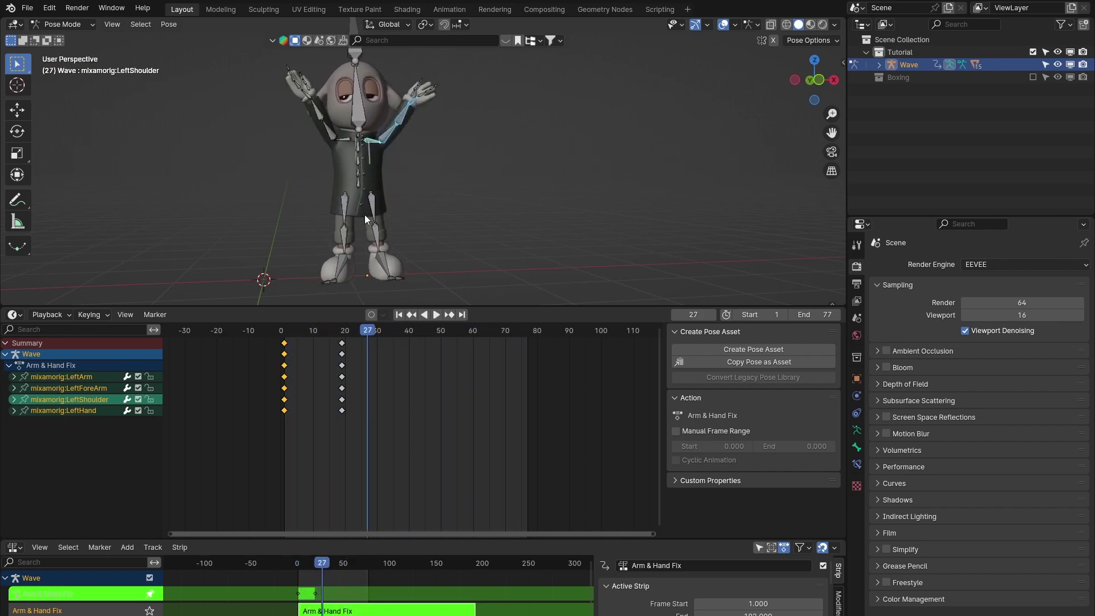
{"action": "left_click_drag", "start_coordinate": [372, 334], "coordinate": [323, 347]}
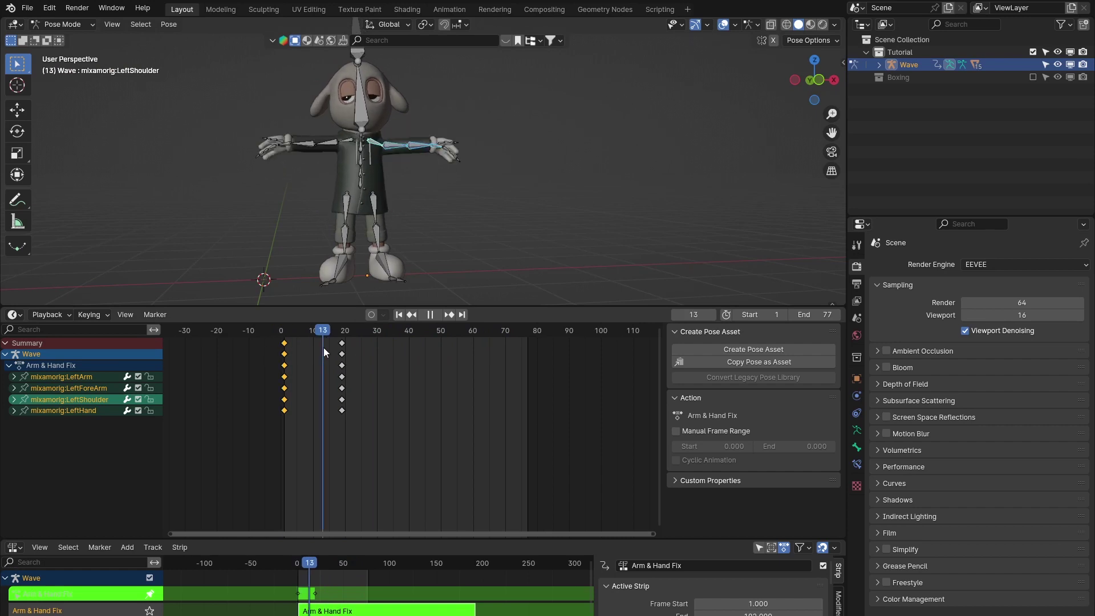
{"action": "left_click_drag", "start_coordinate": [373, 456], "coordinate": [245, 344]}
{"action": "key", "text": "space"}
{"action": "left_click_drag", "start_coordinate": [372, 334], "coordinate": [411, 337]}
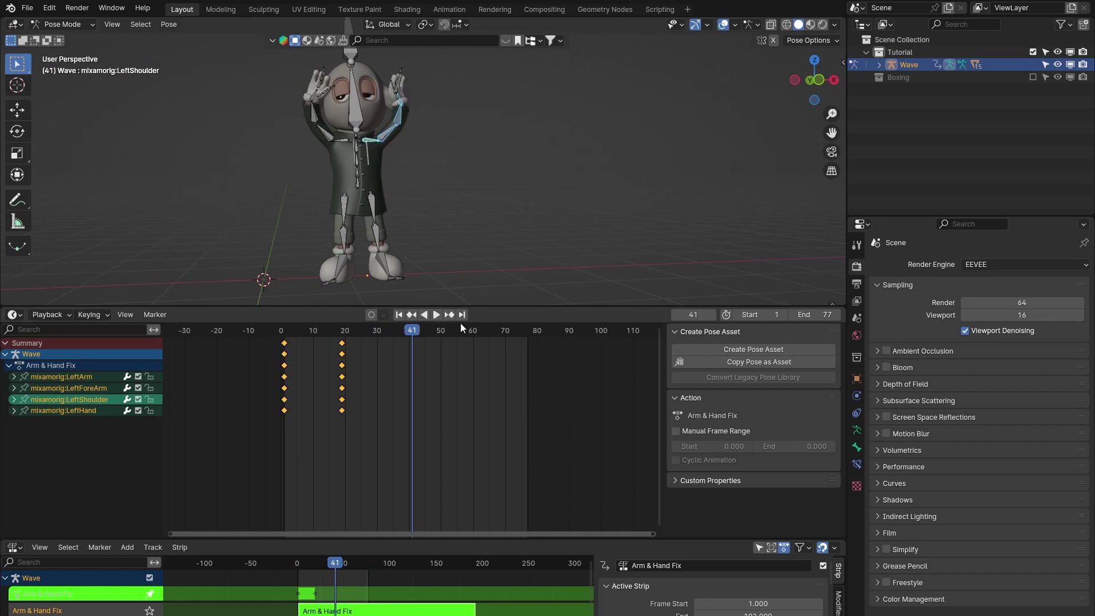
- Enlarge the 3D viewport, review the corrected pose at frame 19, and set the current frame to 45
{"action": "left_click_drag", "start_coordinate": [502, 308], "coordinate": [342, 431]}
{"action": "scroll", "coordinate": [382, 265], "scroll_direction": "up", "scroll_amount": 3}
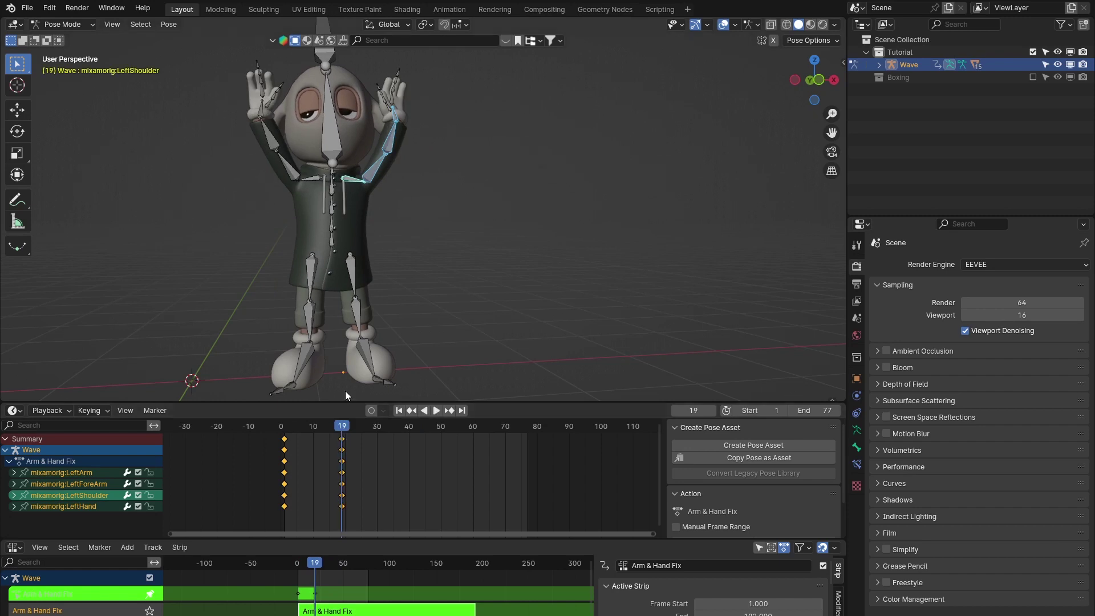
{"action": "left_click_drag", "start_coordinate": [378, 522], "coordinate": [326, 437]}
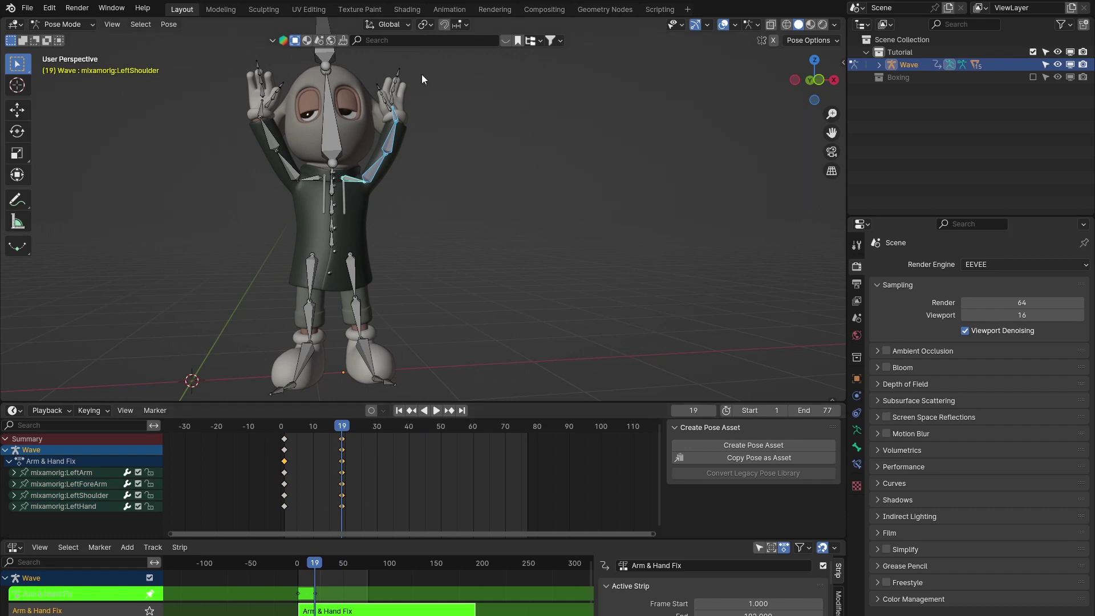
{"action": "left_click_drag", "start_coordinate": [349, 432], "coordinate": [426, 440]}
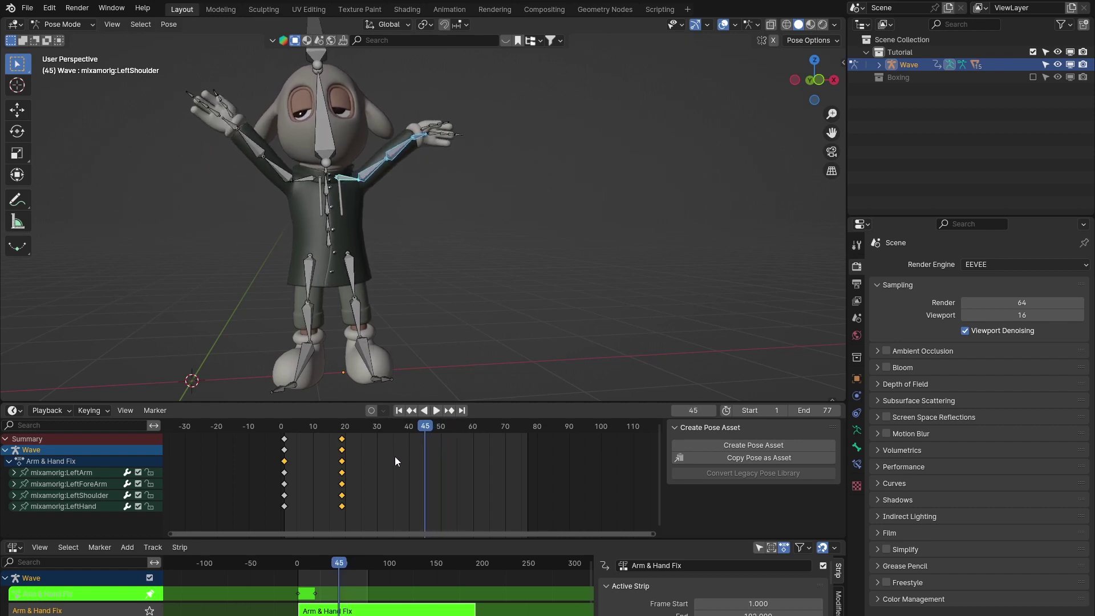
{"action": "left_click", "coordinate": [382, 511]}
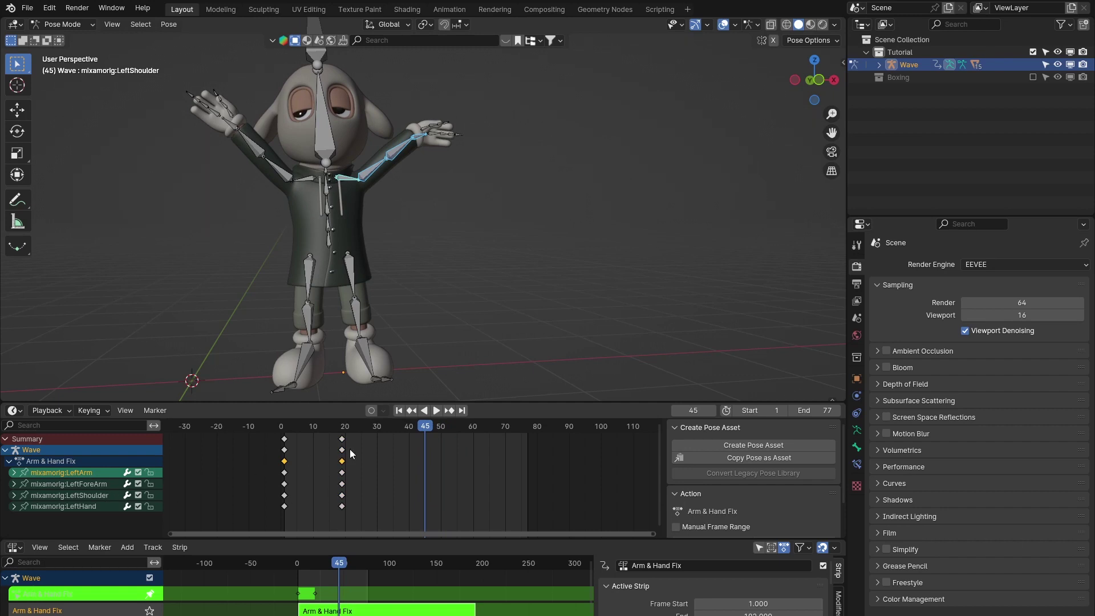
- Select all bones, collapse the Arm & Hand Fix channels, and copy the frame 19 keyframes to frame 45
{"action": "key", "text": "a"}
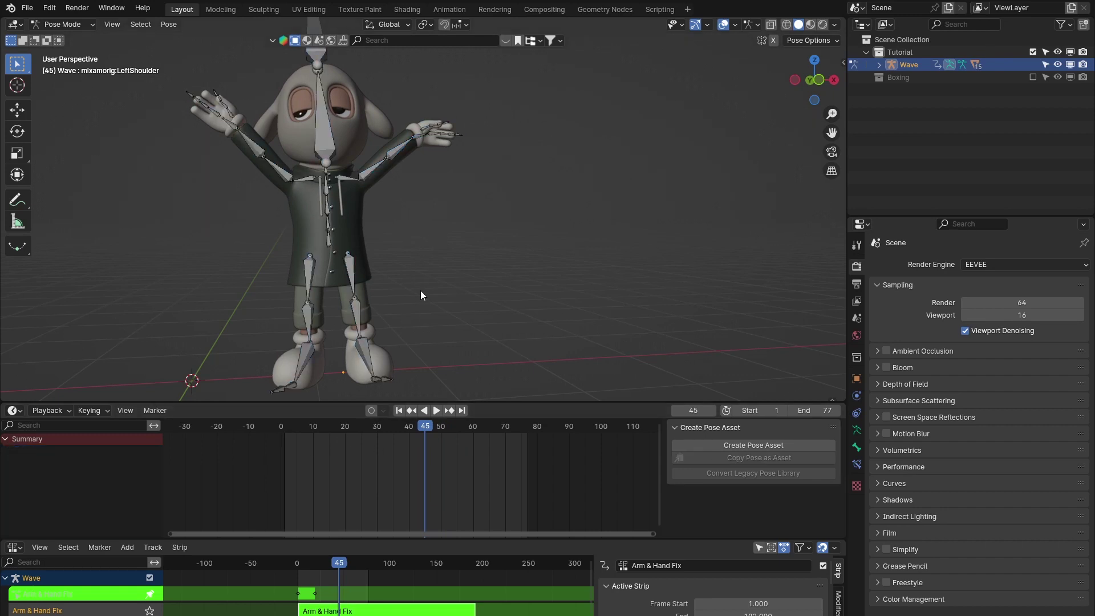
{"action": "left_click", "coordinate": [8, 461]}
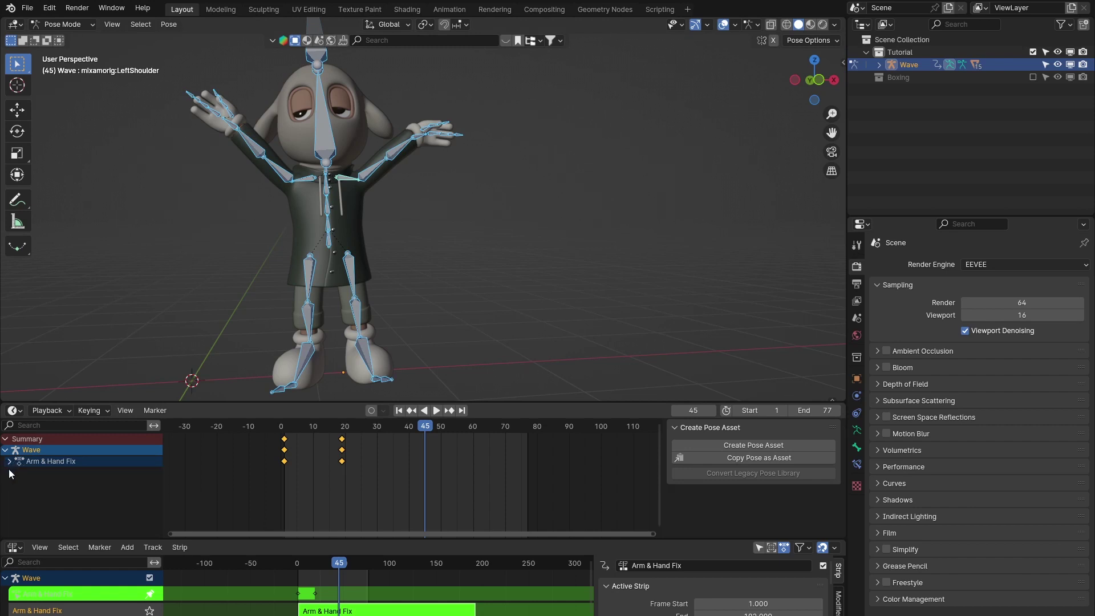
{"action": "left_click_drag", "start_coordinate": [375, 481], "coordinate": [339, 431]}
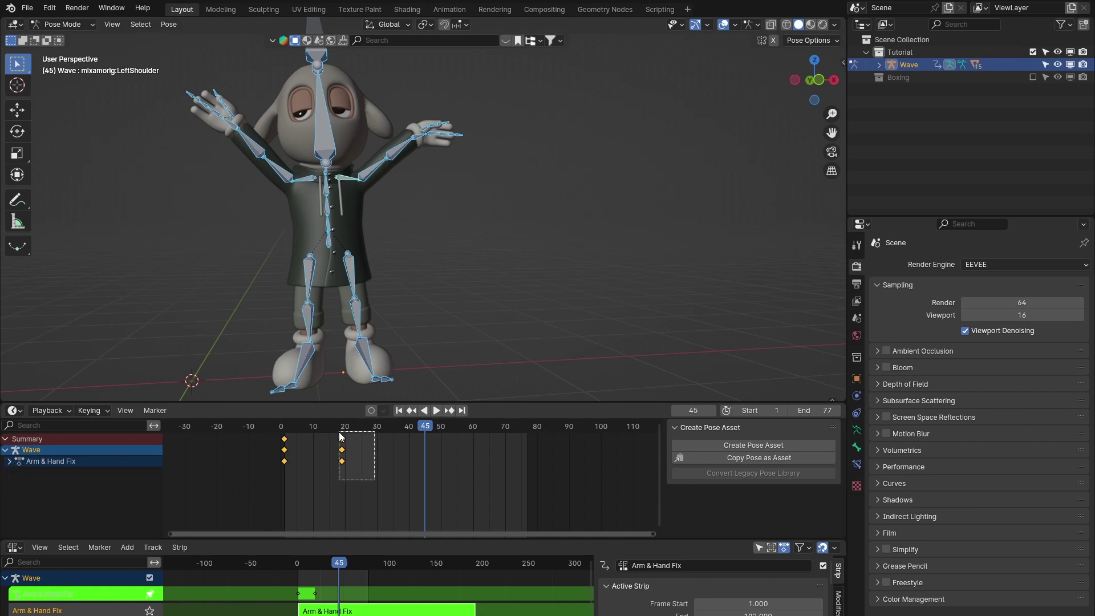
{"action": "left_click_drag", "start_coordinate": [372, 482], "coordinate": [336, 431]}
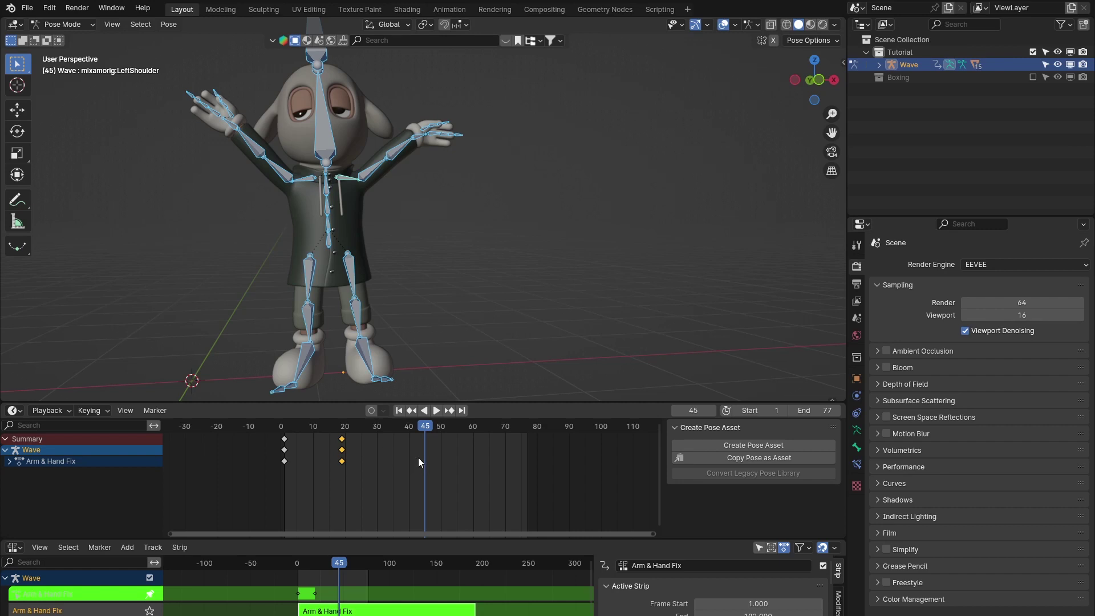
{"action": "key", "text": "ctrl+v"}
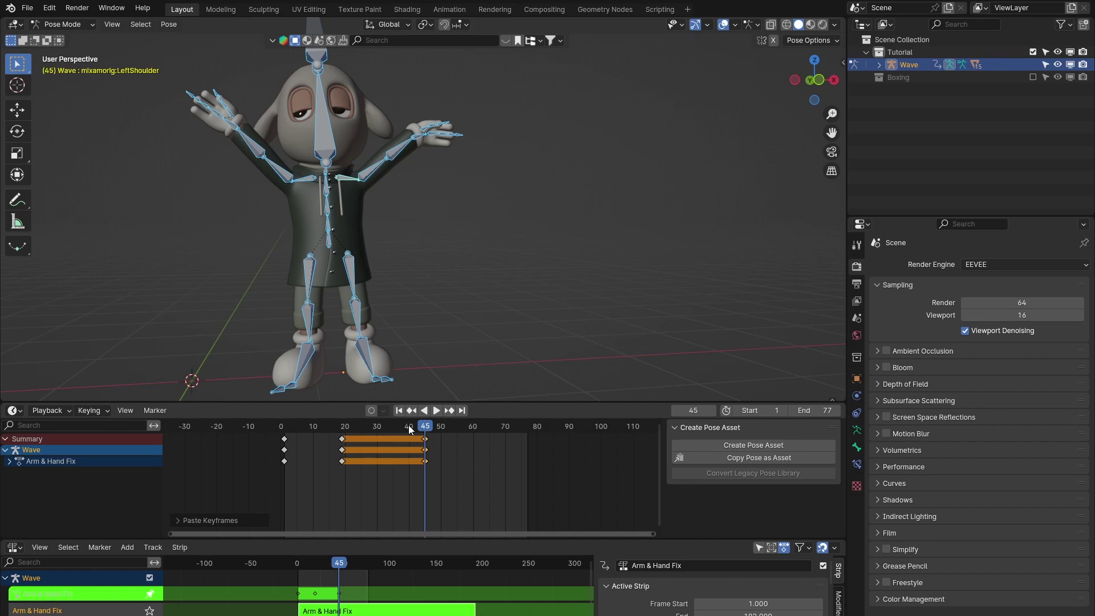
- Play and scrub the animation to check the held arm pose between frames 19 and 45, stopping at frame 68
{"action": "key", "text": "space"}
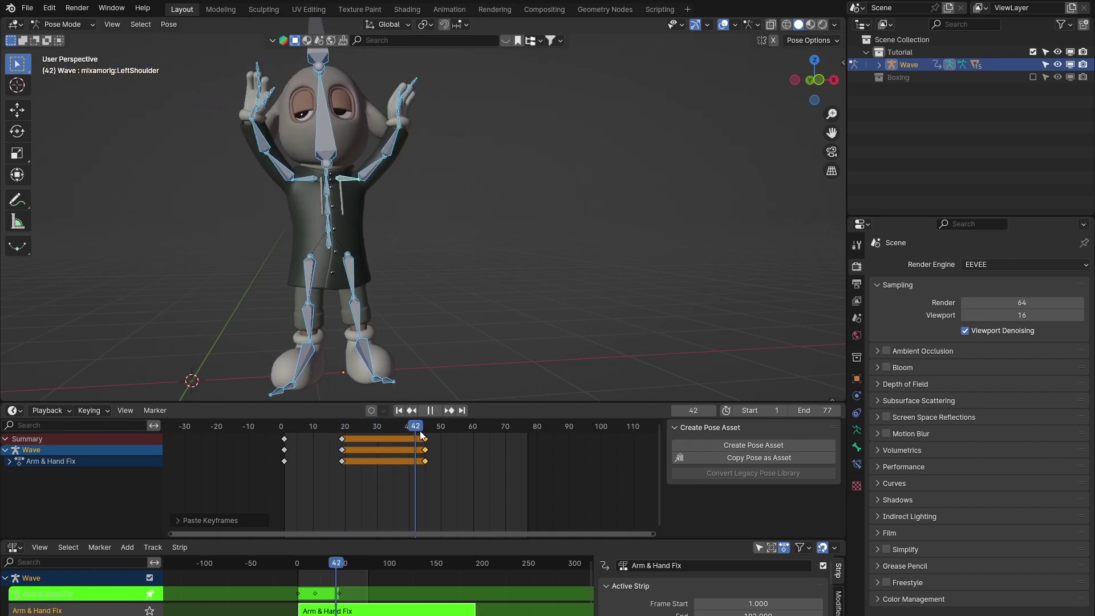
{"action": "left_click_drag", "start_coordinate": [421, 431], "coordinate": [360, 435]}
{"action": "left_click_drag", "start_coordinate": [461, 482], "coordinate": [328, 428]}
{"action": "key", "text": "space"}
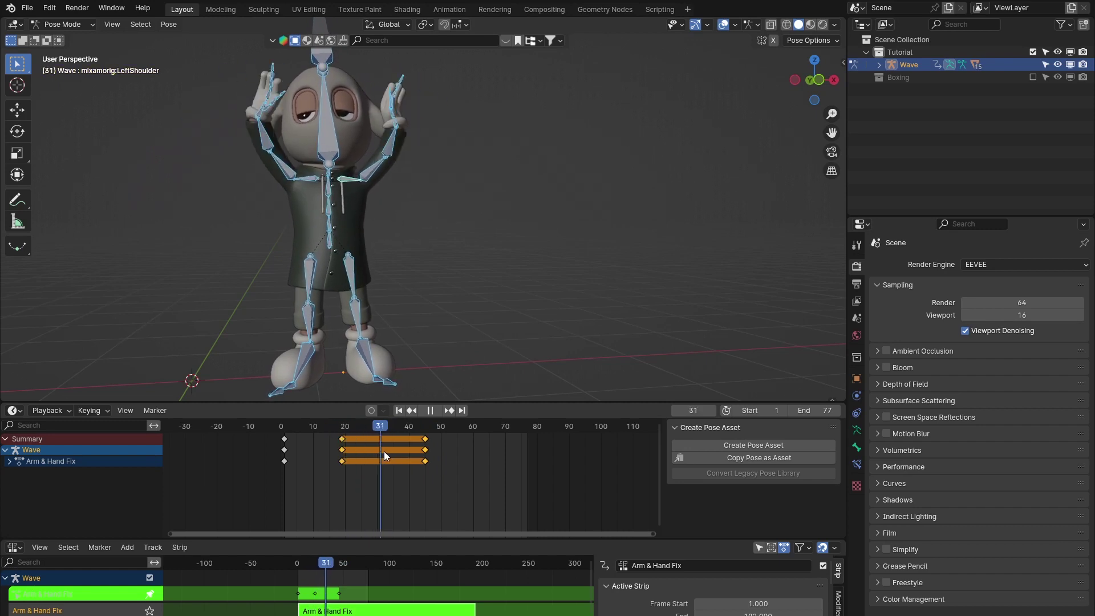
{"action": "key", "text": "space"}
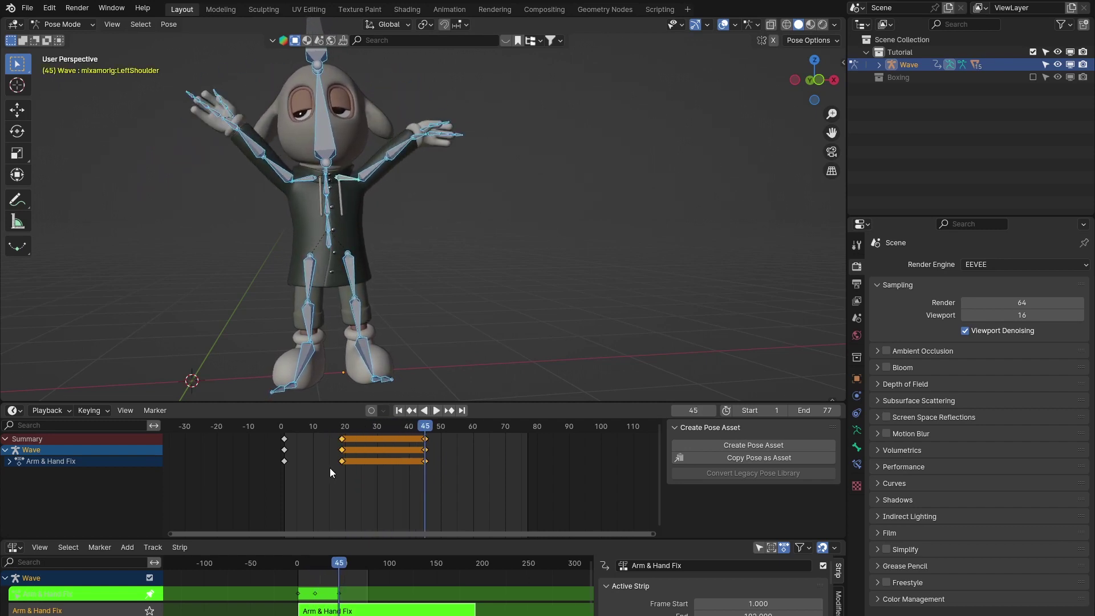
{"action": "key", "text": "space"}
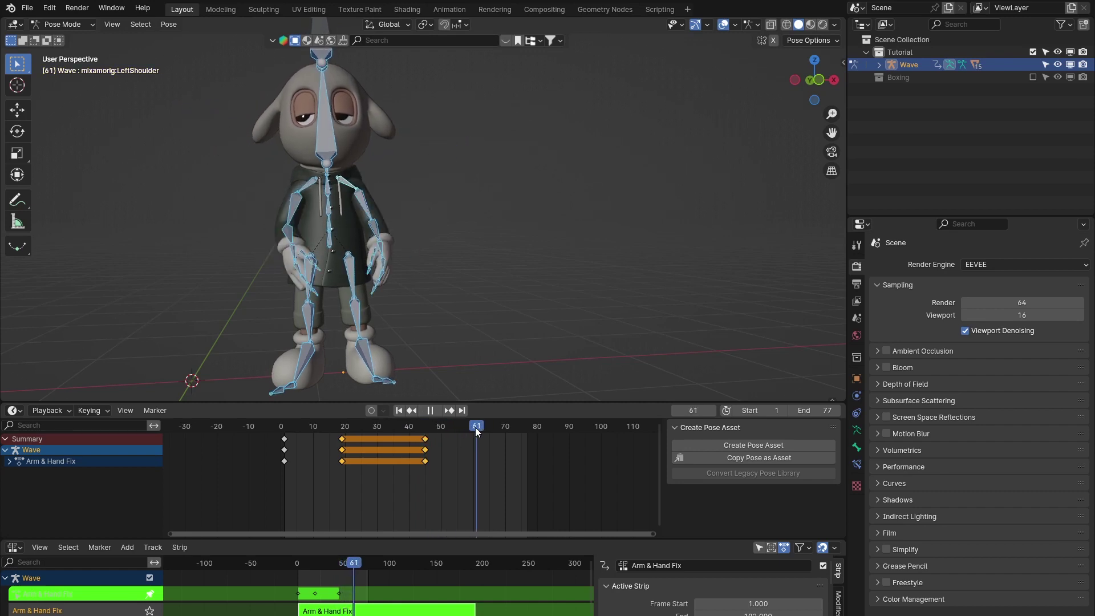
{"action": "key", "text": "space"}
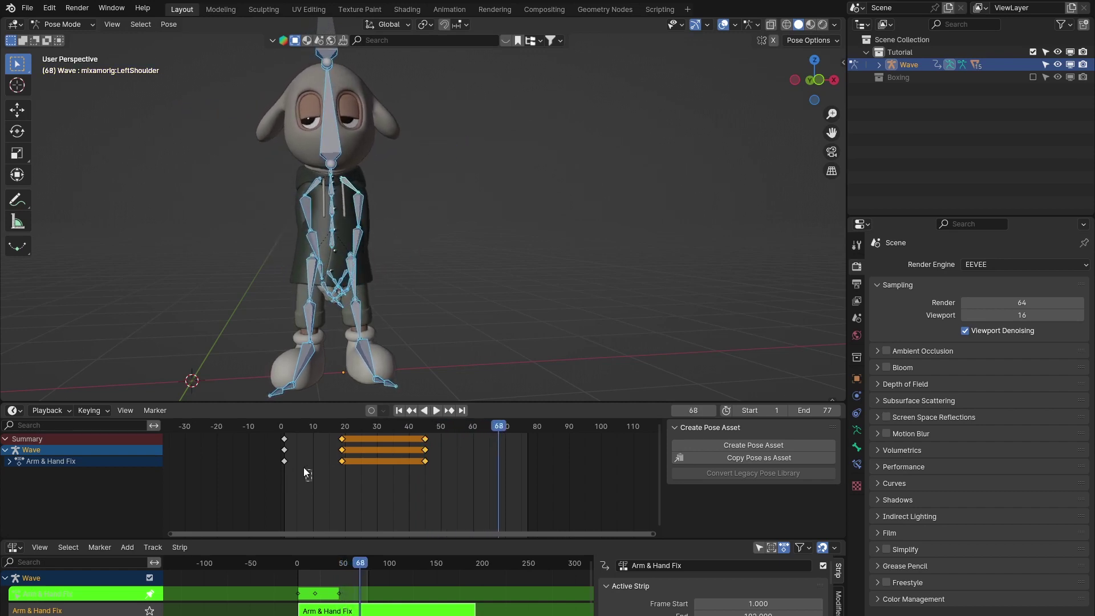
- Copy the frame 1 keyframes and paste them at frame 67 for the lowered-arm pose
{"action": "left_click_drag", "start_coordinate": [312, 481], "coordinate": [264, 422]}
{"action": "left_click_drag", "start_coordinate": [299, 481], "coordinate": [268, 422]}
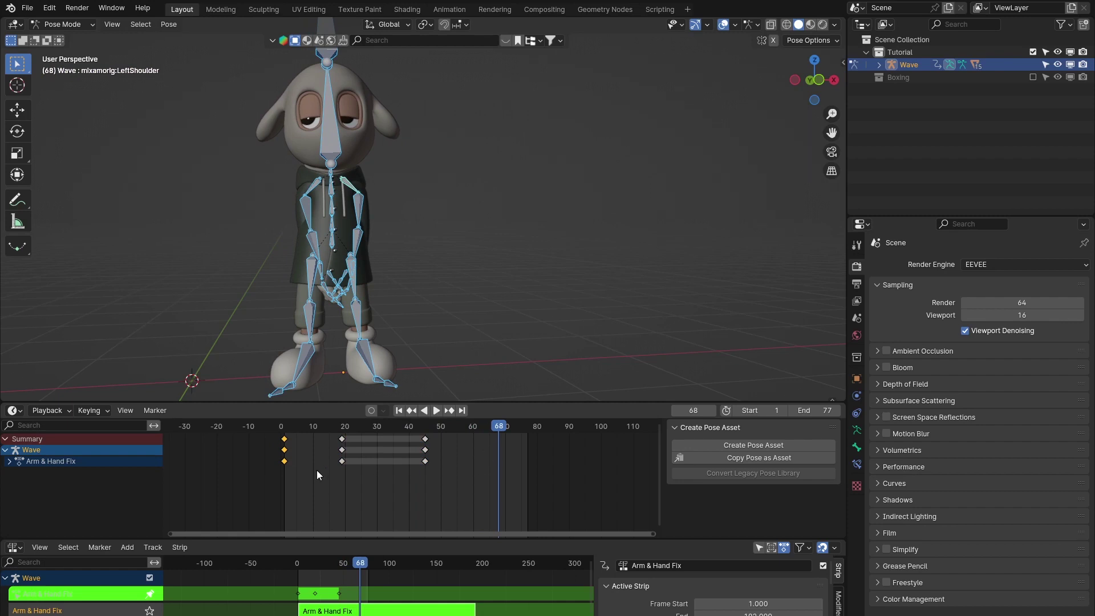
{"action": "left_click_drag", "start_coordinate": [313, 499], "coordinate": [297, 473]}
{"action": "left_click_drag", "start_coordinate": [421, 430], "coordinate": [528, 432]}
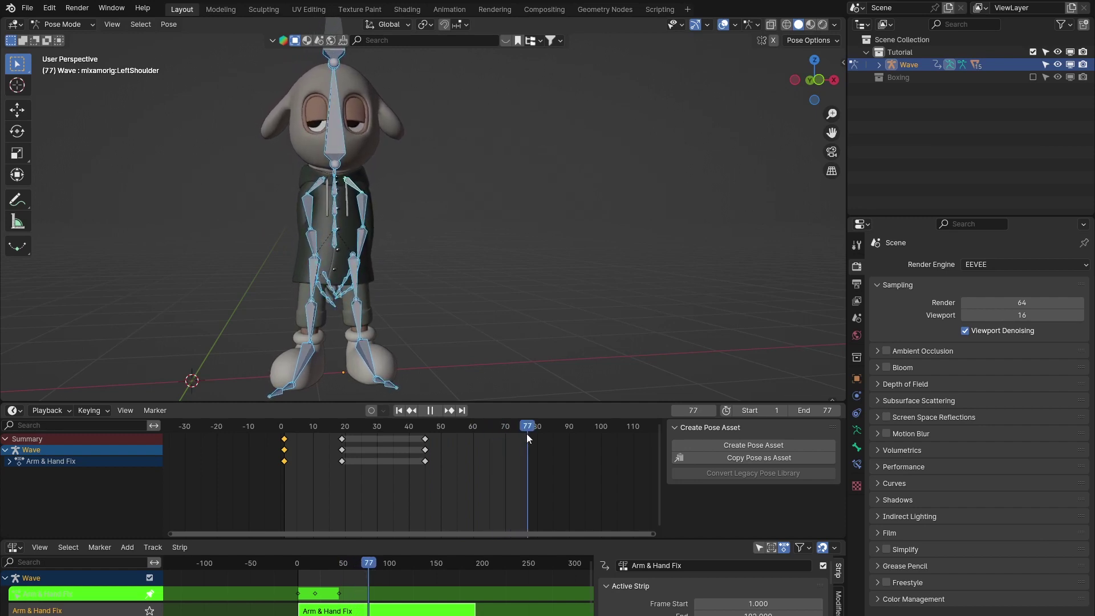
{"action": "left_click_drag", "start_coordinate": [526, 433], "coordinate": [496, 442]}
{"action": "key", "text": "space"}
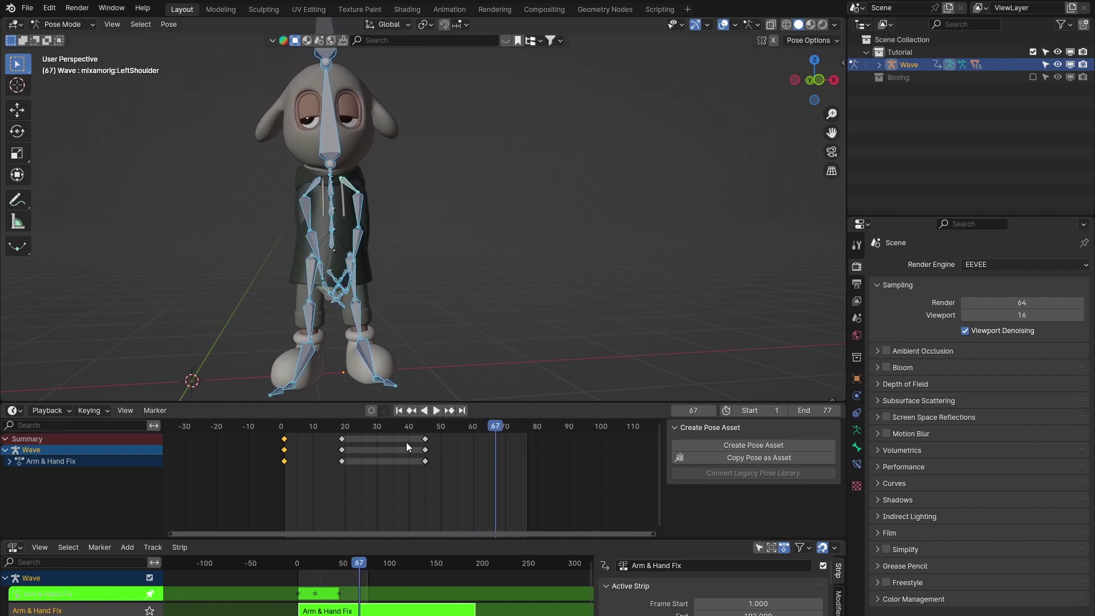
{"action": "scroll", "coordinate": [341, 319], "scroll_direction": "up", "scroll_amount": 2}
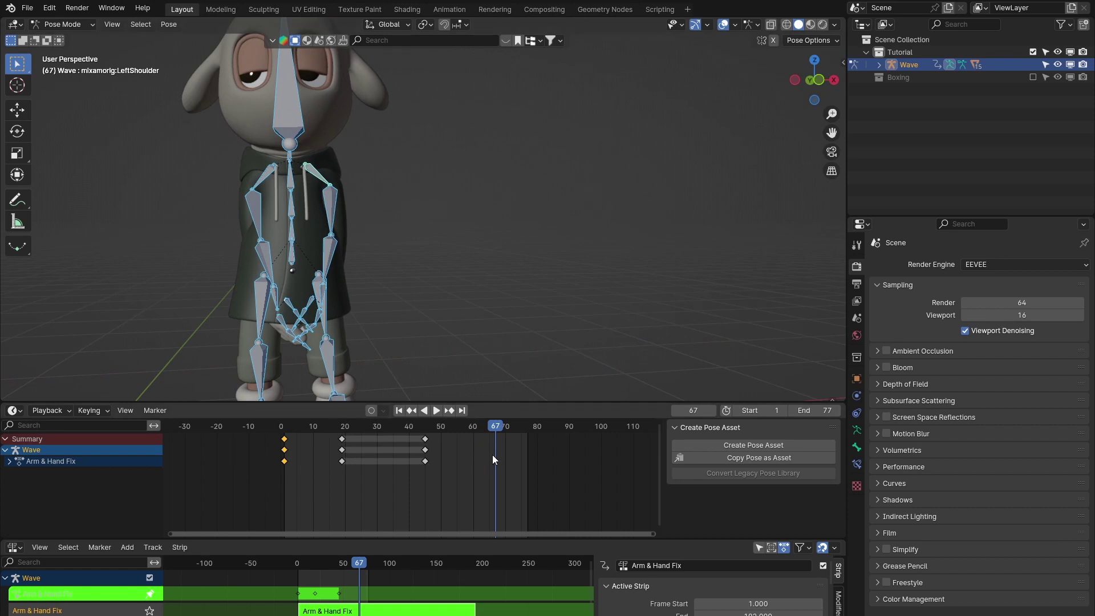
{"action": "key", "text": "ctrl+v"}
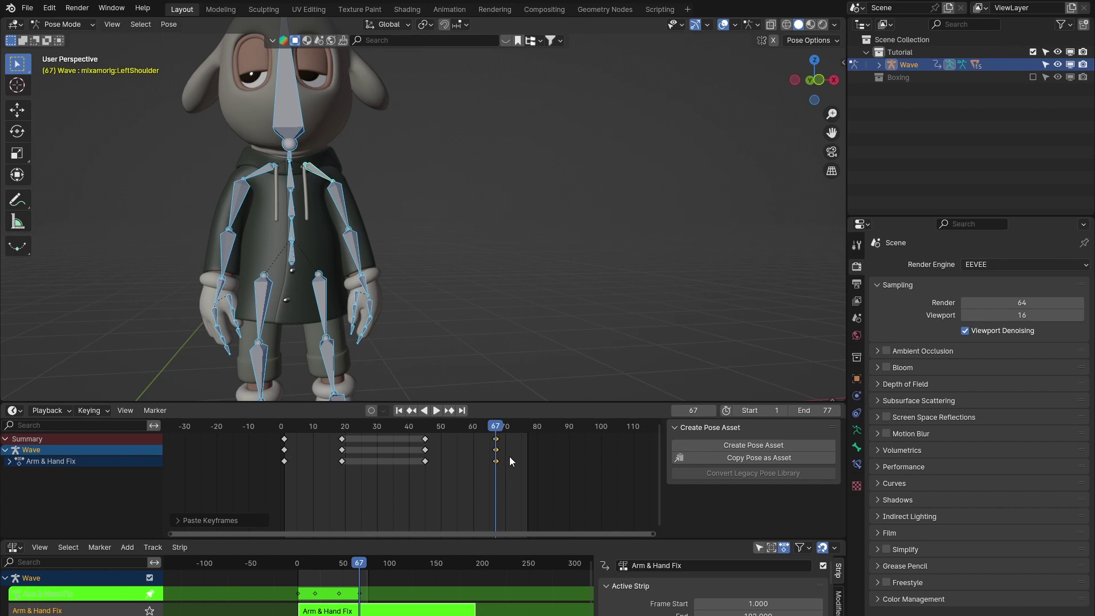
- Select the forearm, upper arm and shoulder bones on both sides at frame 67
{"action": "middle_click_drag", "start_coordinate": [278, 286], "coordinate": [309, 271], "text": "shift"}
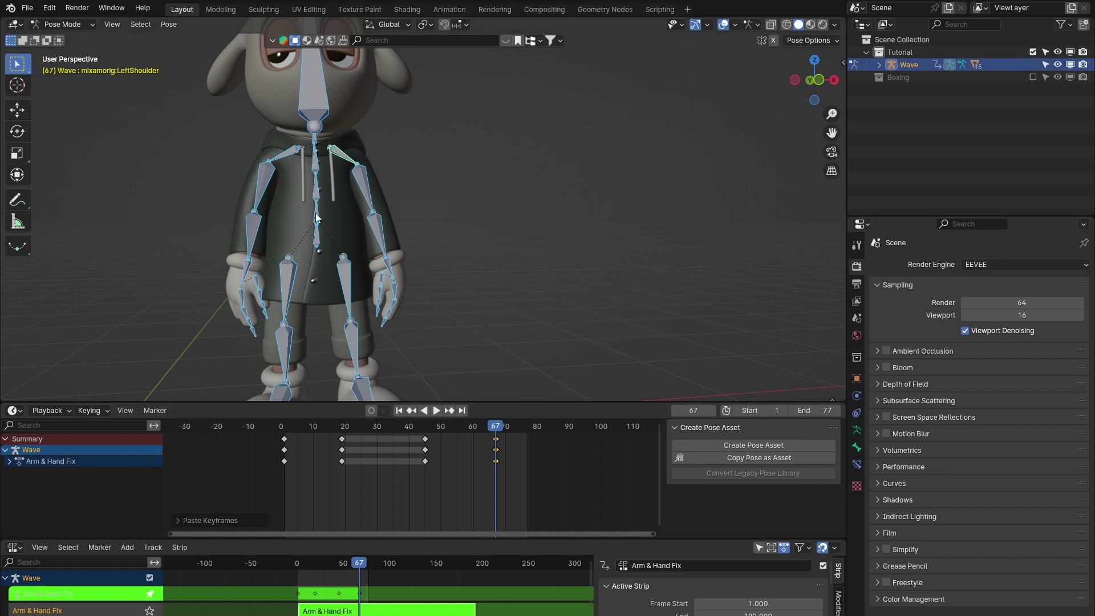
{"action": "left_click", "coordinate": [251, 264]}
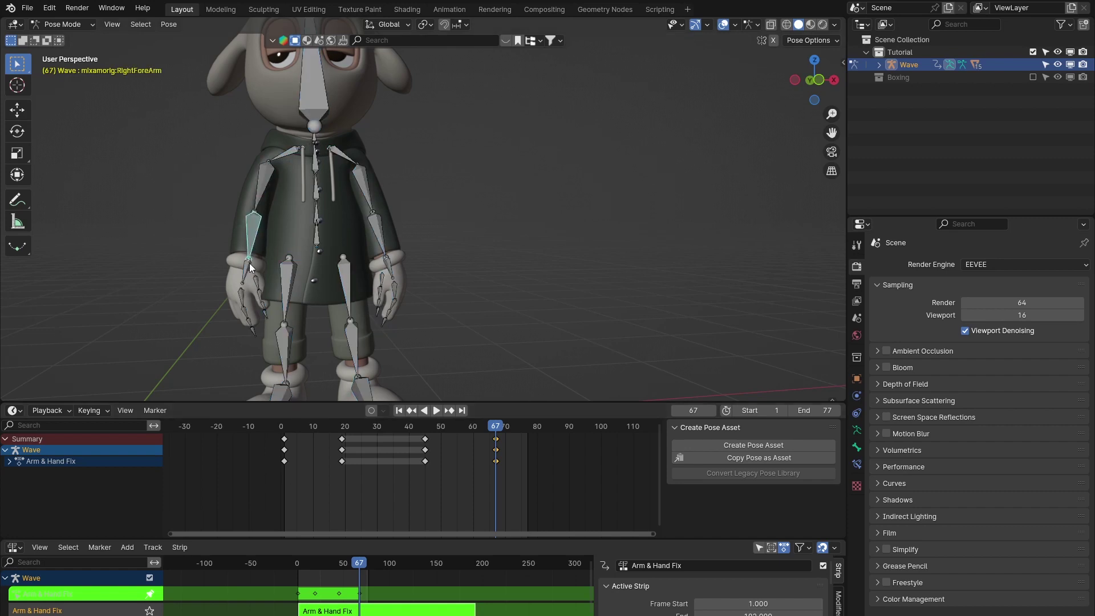
{"action": "left_click", "coordinate": [257, 200], "text": "shift"}
{"action": "left_click", "coordinate": [278, 153], "text": "shift"}
{"action": "left_click", "coordinate": [331, 155], "text": "shift"}
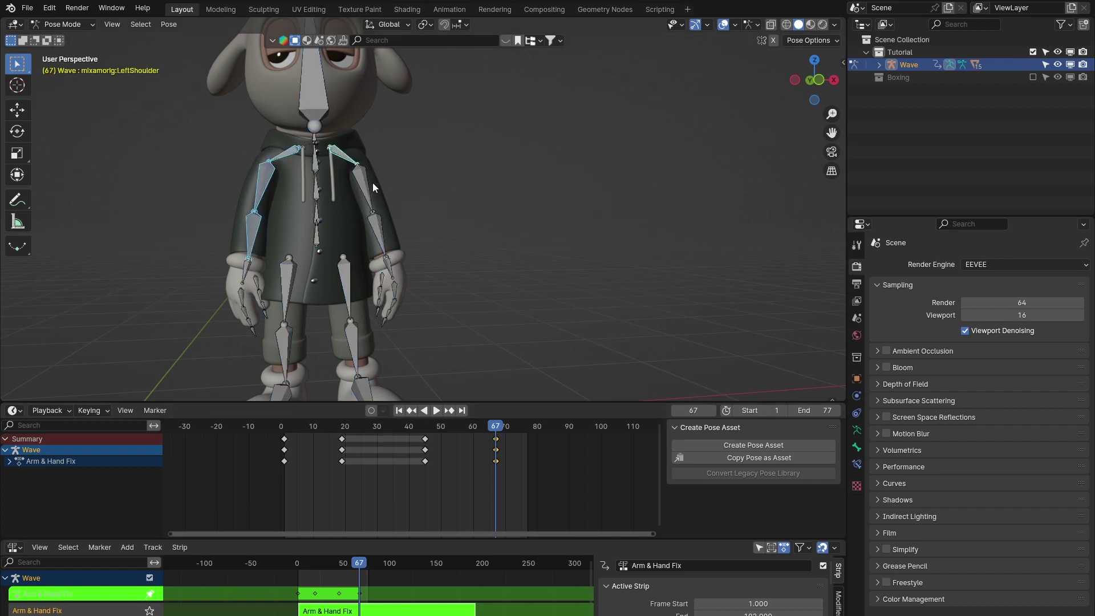
{"action": "left_click", "coordinate": [372, 183], "text": "shift"}
{"action": "left_click", "coordinate": [381, 233], "text": "shift"}
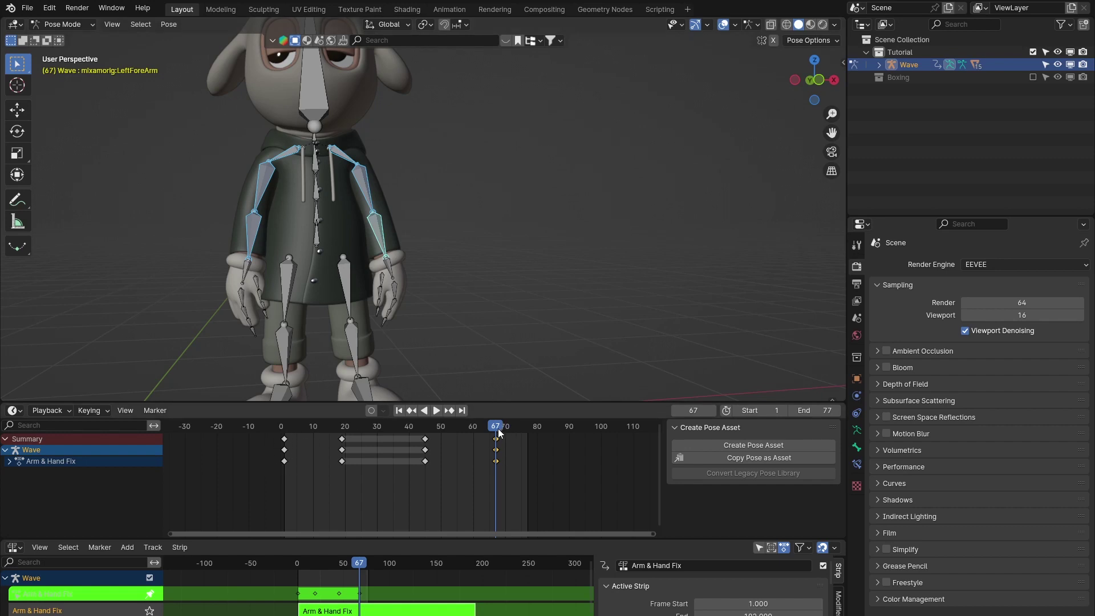
- Play the complete animation and orbit around the character to check the arm fix, with the Summary channels collapsed
{"action": "left_click_drag", "start_coordinate": [495, 429], "coordinate": [311, 447]}
{"action": "key", "text": "Escape"}
{"action": "scroll", "coordinate": [340, 279], "scroll_direction": "down", "scroll_amount": 5}
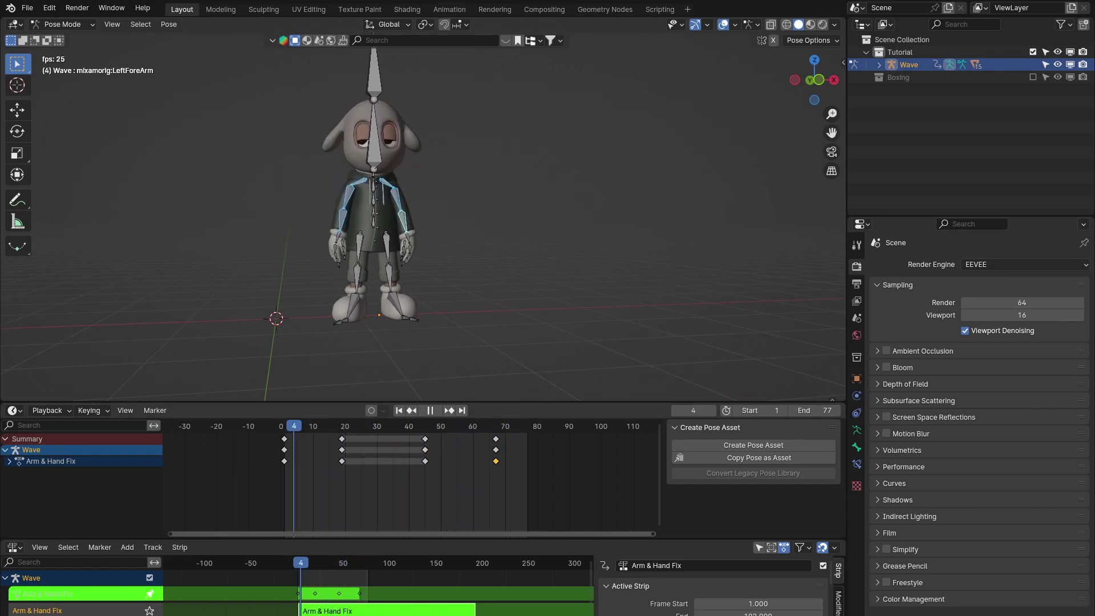
{"action": "left_click", "coordinate": [6, 438]}
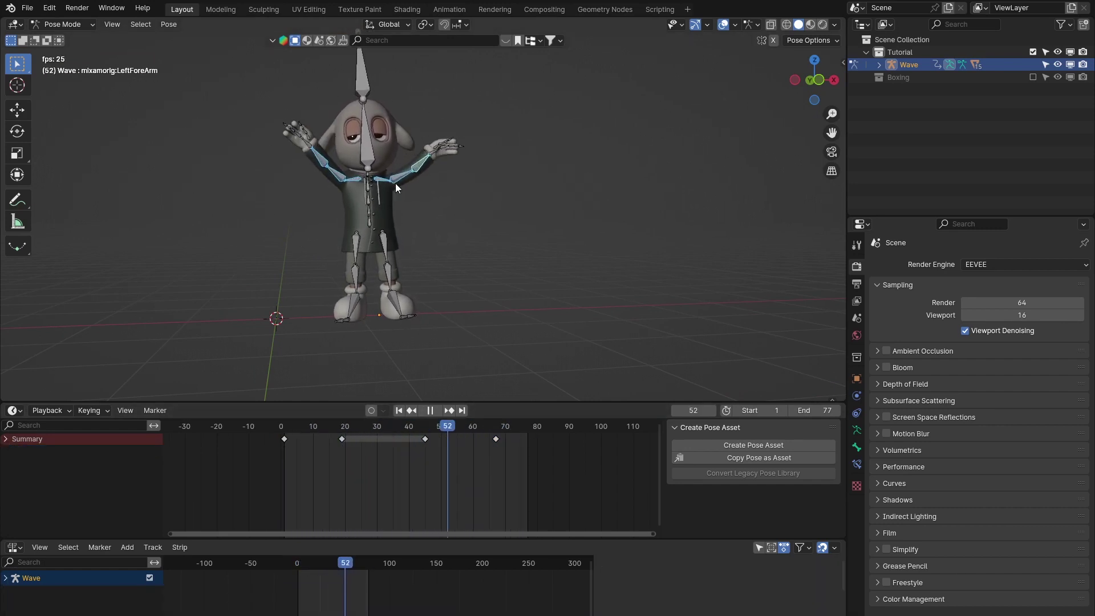
{"action": "middle_click_drag", "start_coordinate": [395, 183], "coordinate": [403, 161]}
{"action": "scroll", "coordinate": [378, 192], "scroll_direction": "up", "scroll_amount": 4}
{"action": "scroll", "coordinate": [393, 248], "scroll_direction": "down", "scroll_amount": 3}
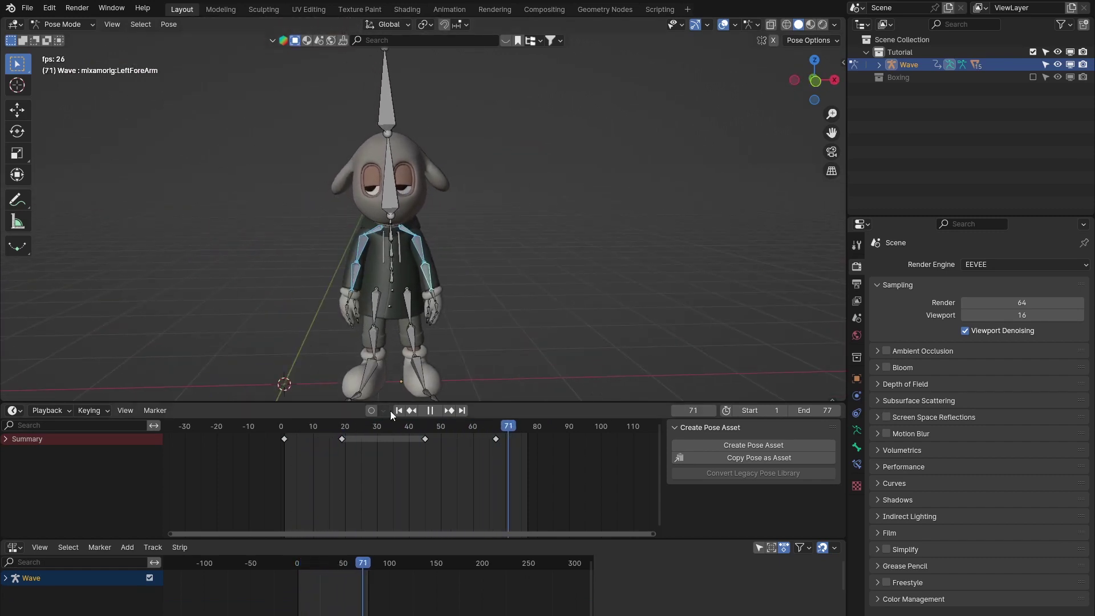
- Switch the Wave armature to Object Mode and exit tweak mode on the Arm & Hand Fix strip in an enlarged Nonlinear Animation editor
{"action": "left_click", "coordinate": [395, 201]}
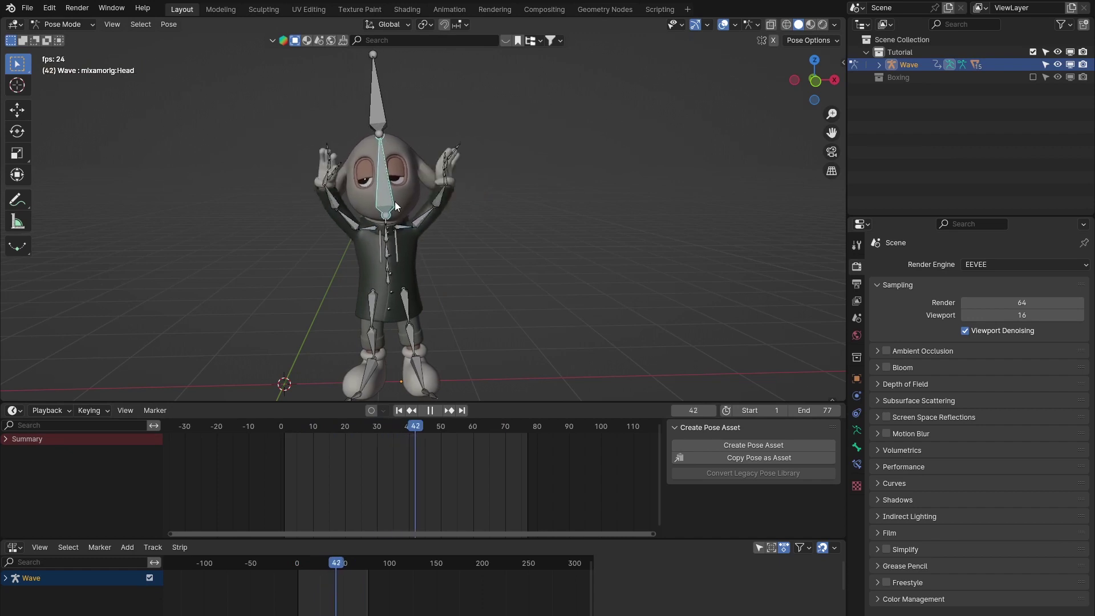
{"action": "key", "text": "ctrl+Tab"}
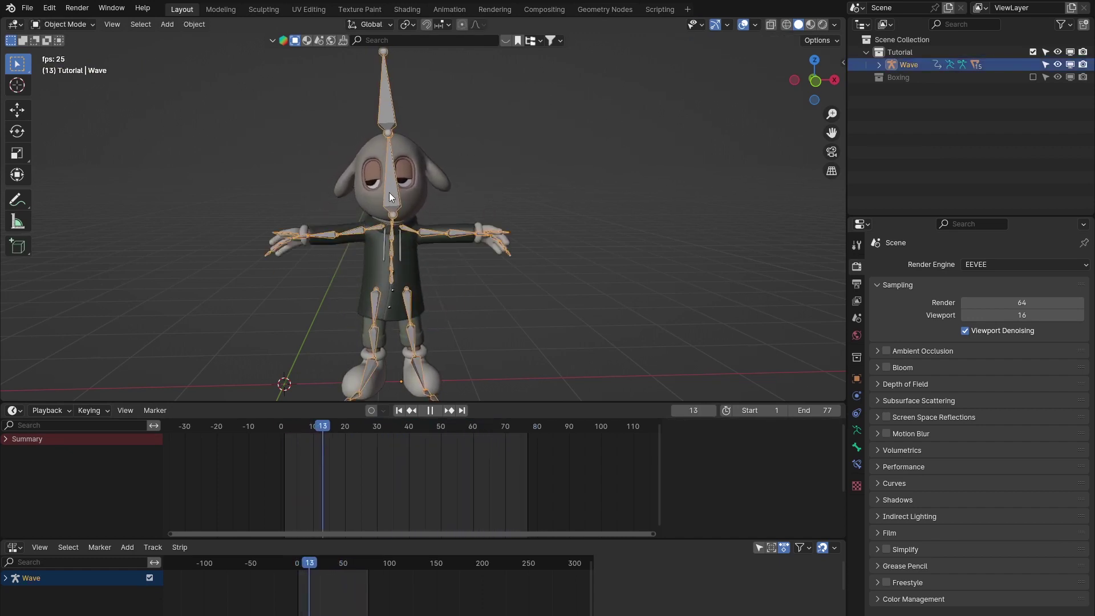
{"action": "left_click", "coordinate": [6, 578]}
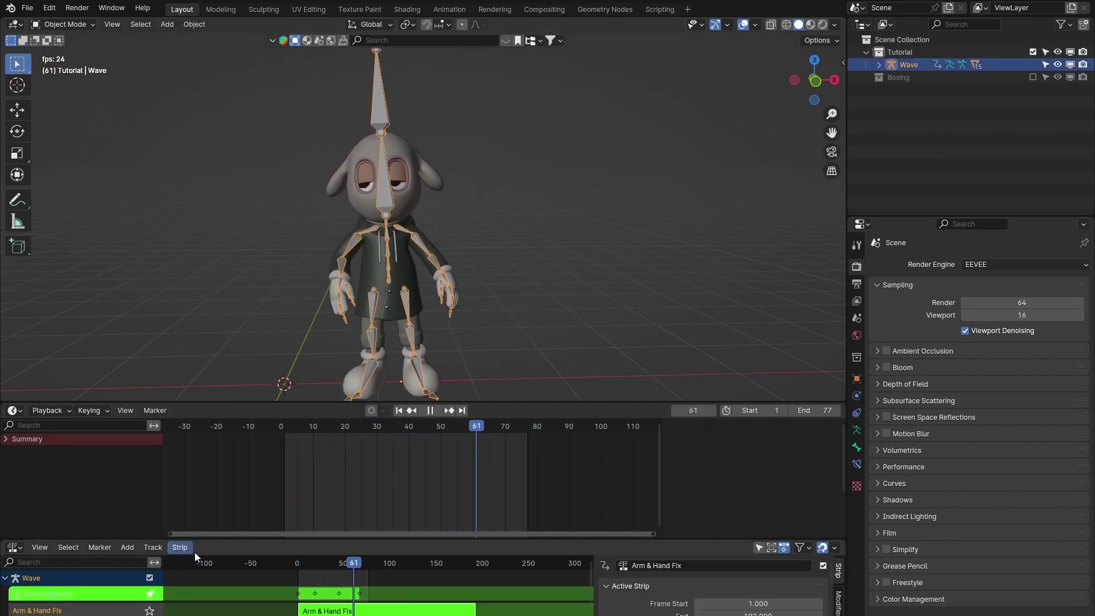
{"action": "left_click_drag", "start_coordinate": [235, 541], "coordinate": [239, 453]}
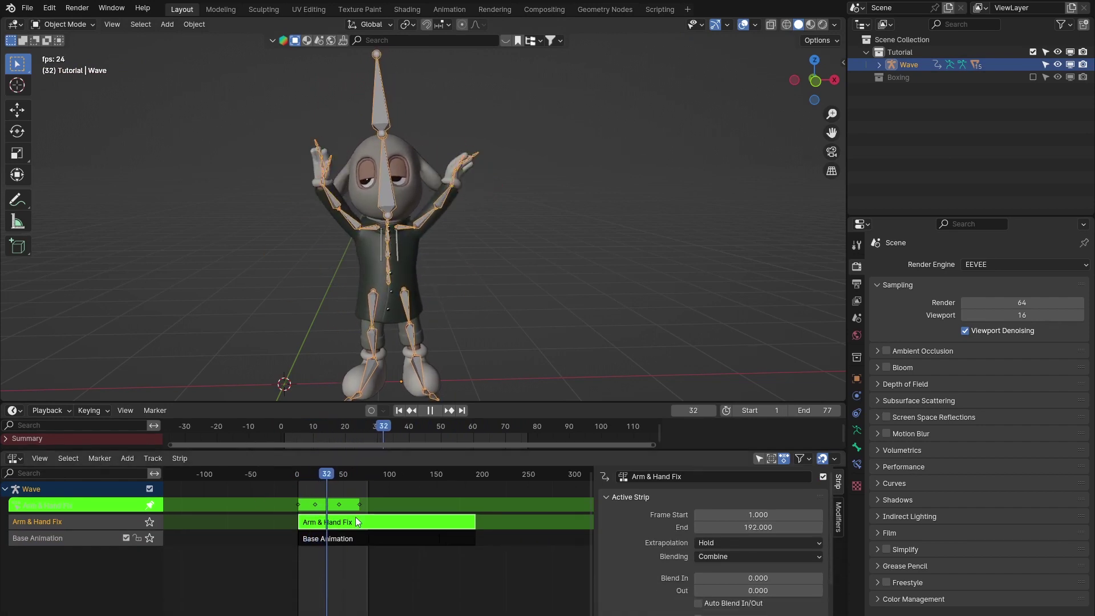
{"action": "middle_click_drag", "start_coordinate": [305, 547], "coordinate": [362, 548]}
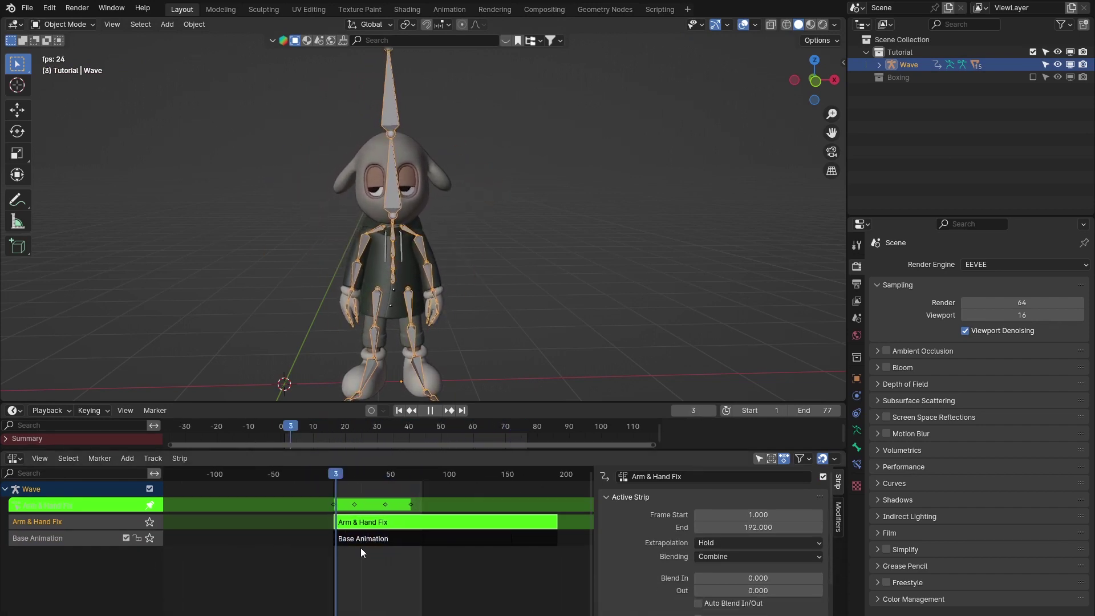
{"action": "key", "text": "Tab"}
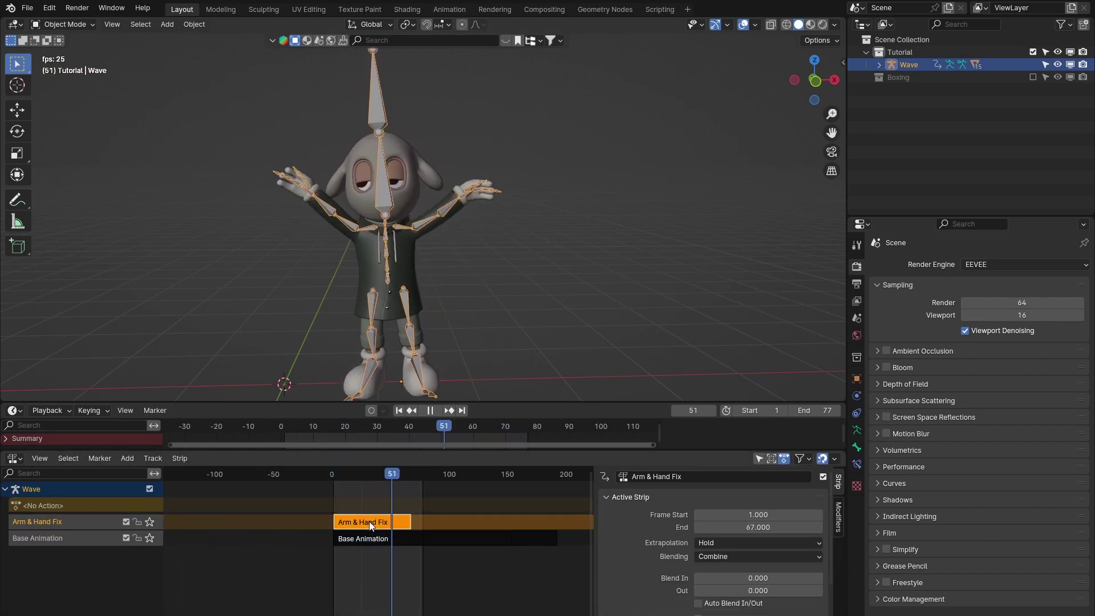
- Set the scene's end frame to 192 to match the end of the Base Animation strip
{"action": "left_click", "coordinate": [365, 536]}
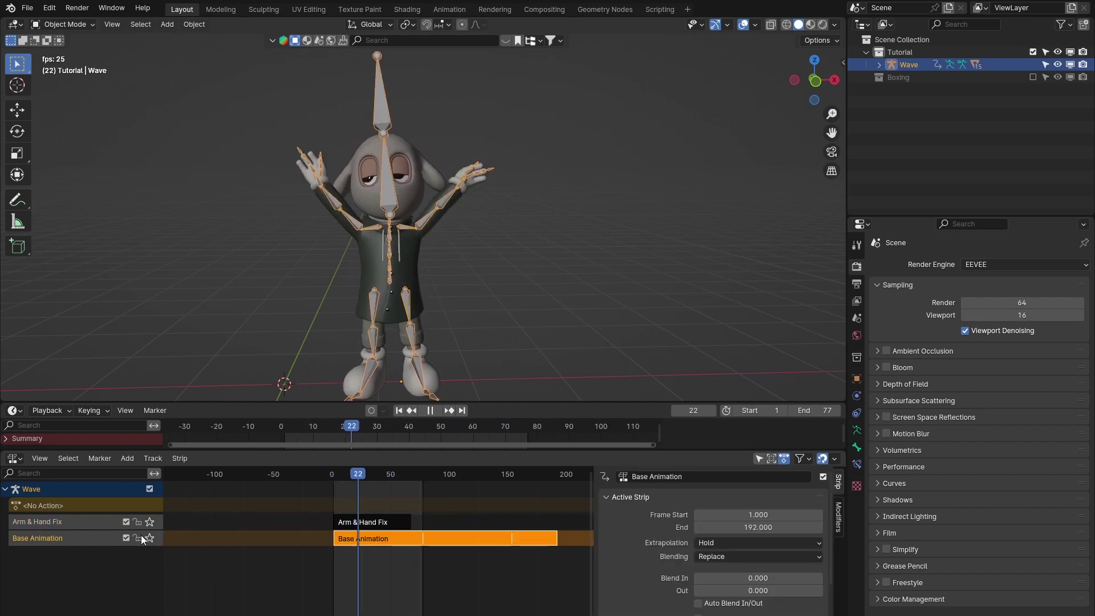
{"action": "left_click", "coordinate": [365, 521]}
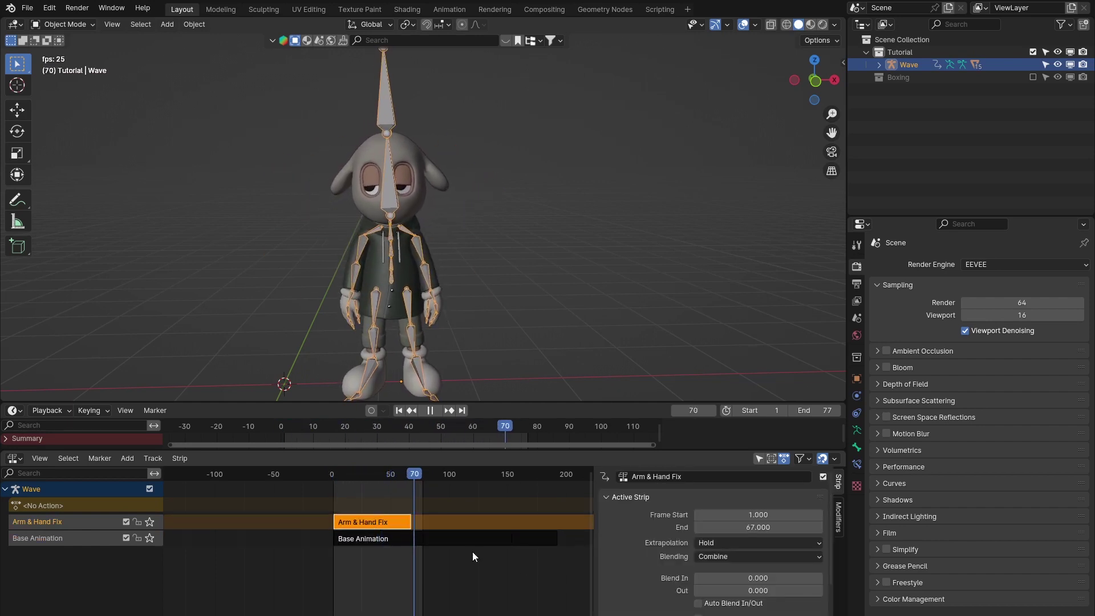
{"action": "left_click", "coordinate": [357, 538]}
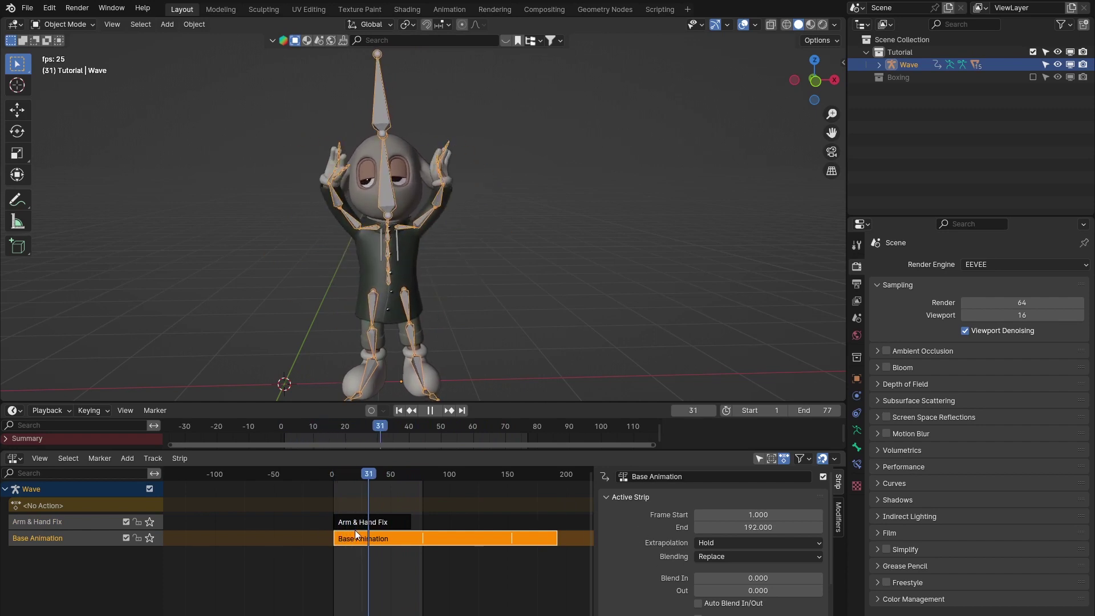
{"action": "left_click", "coordinate": [824, 411]}
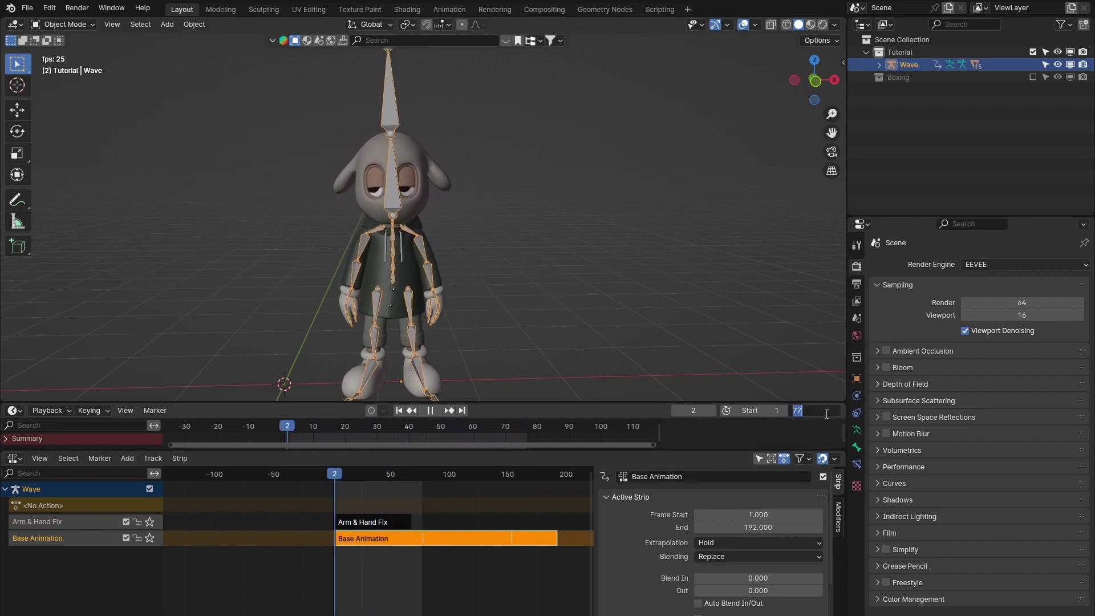
{"action": "type", "text": "192"}
{"action": "key", "text": "Return"}
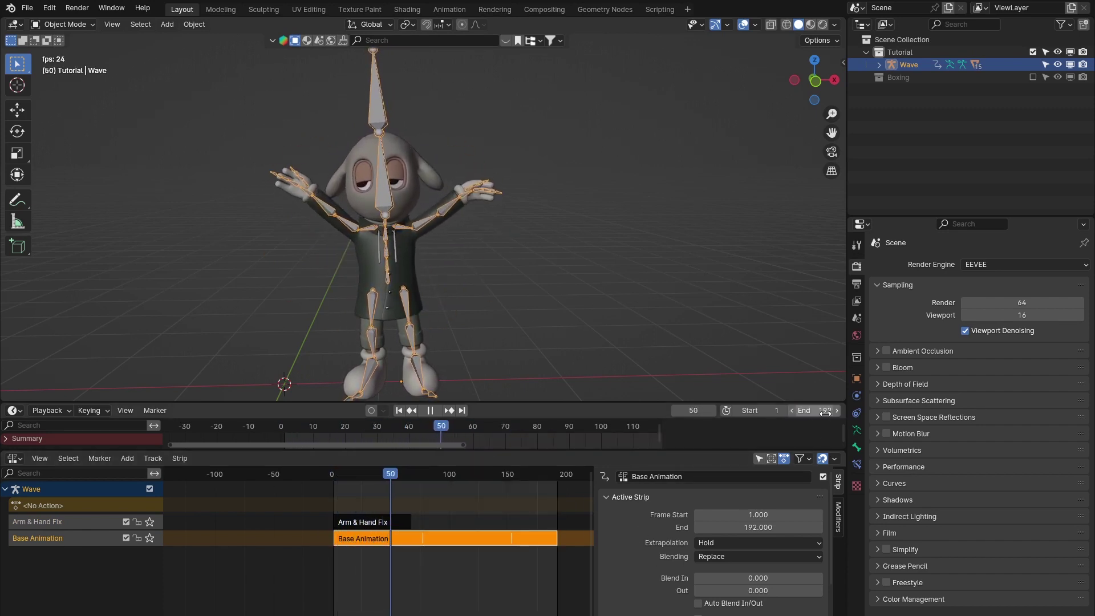
- Set the Arm & Hand Fix strip's end frame to 77
{"action": "left_click", "coordinate": [379, 523]}
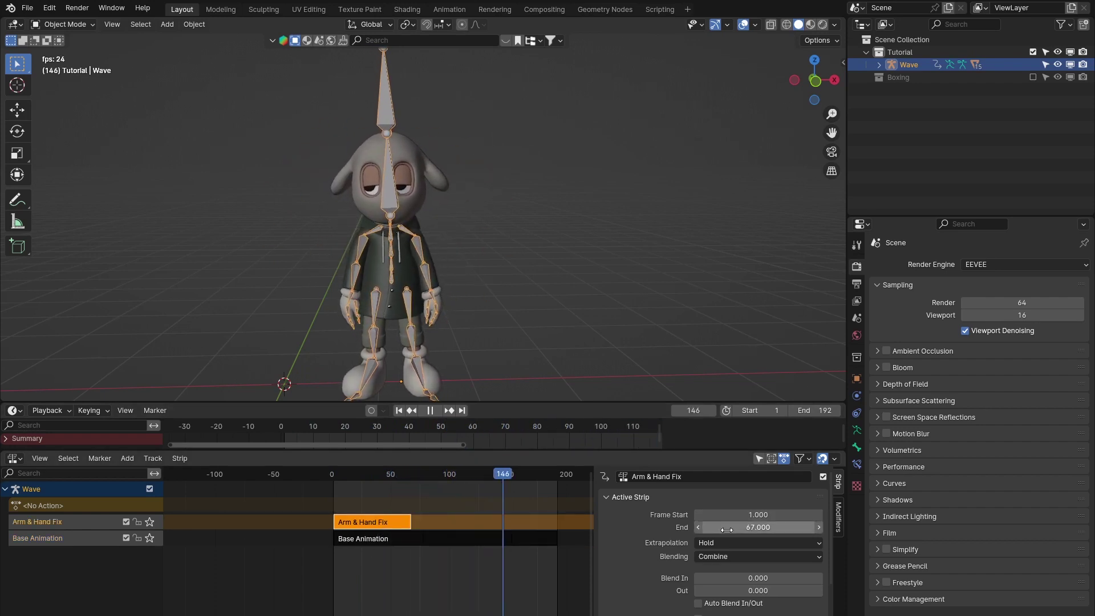
{"action": "scroll", "coordinate": [661, 562], "scroll_direction": "down", "scroll_amount": 3}
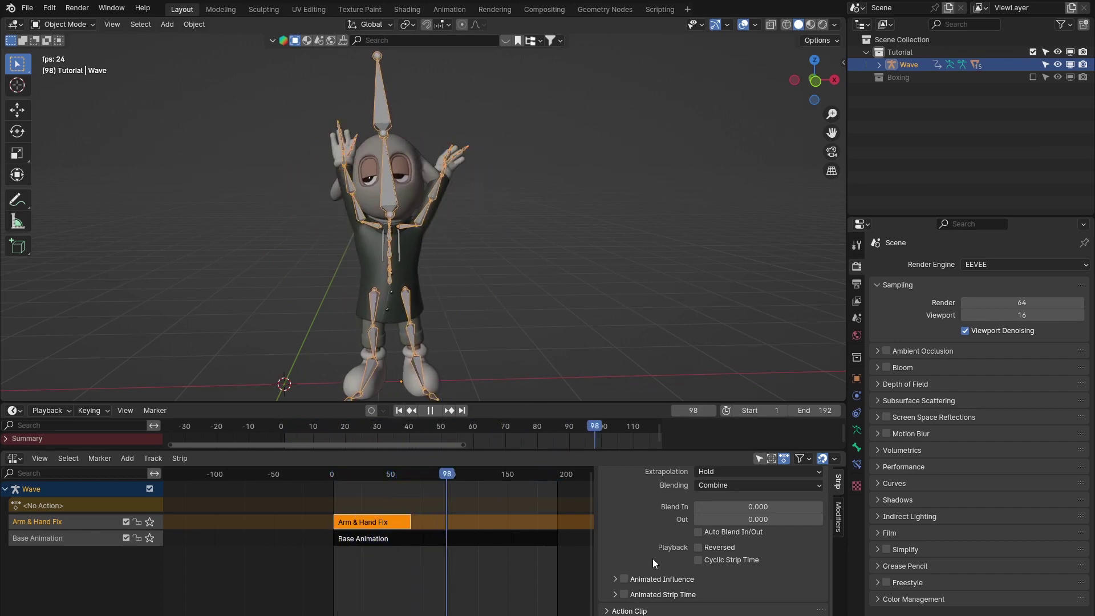
{"action": "scroll", "coordinate": [654, 553], "scroll_direction": "up", "scroll_amount": 3}
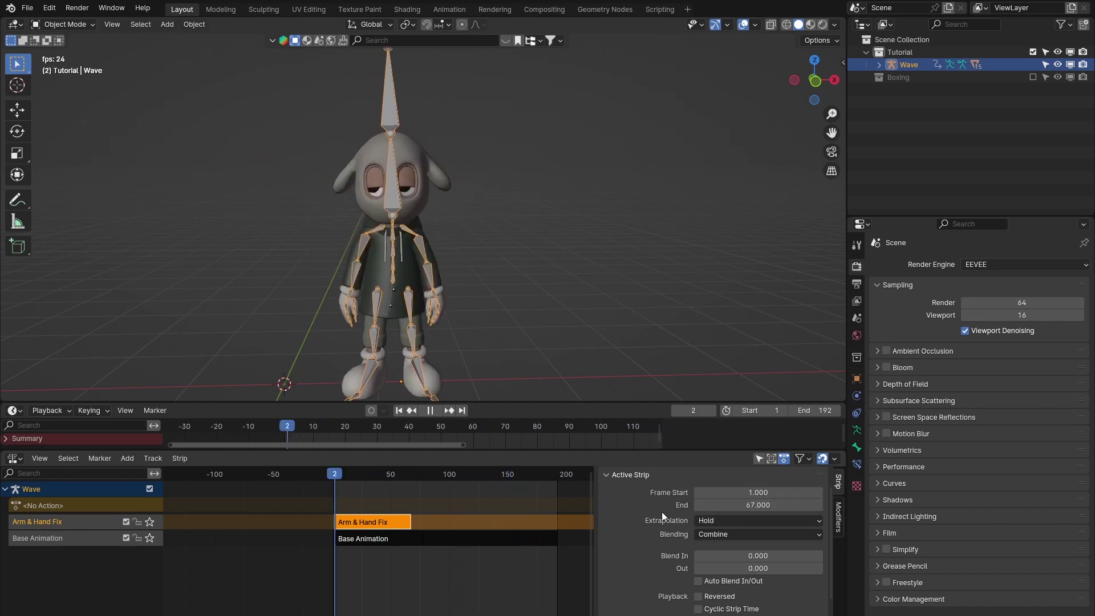
{"action": "left_click", "coordinate": [392, 538]}
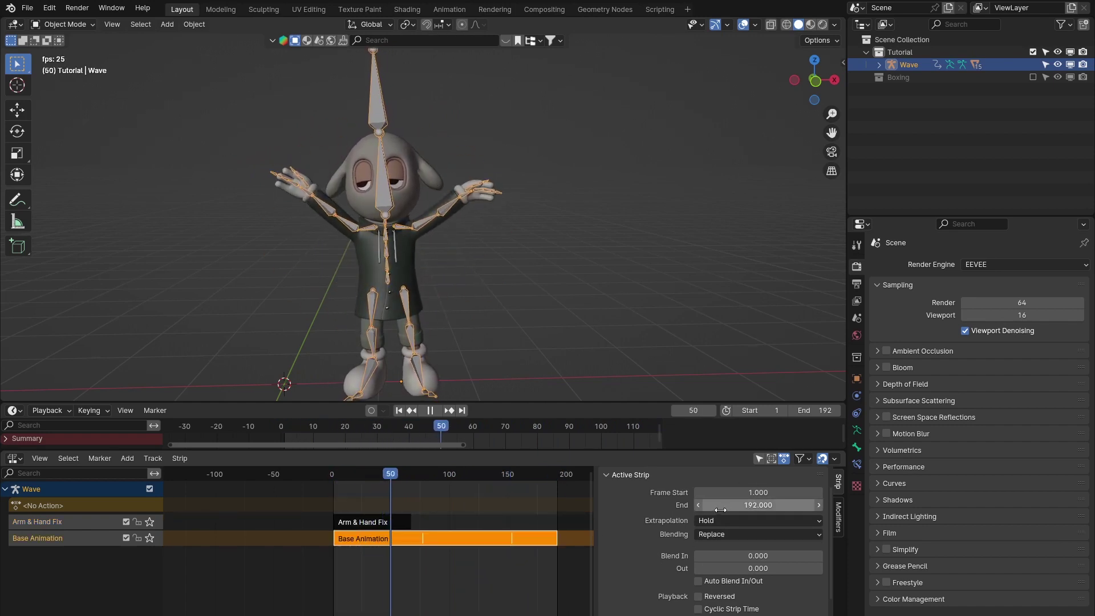
{"action": "left_click", "coordinate": [372, 523]}
{"action": "left_click", "coordinate": [713, 502]}
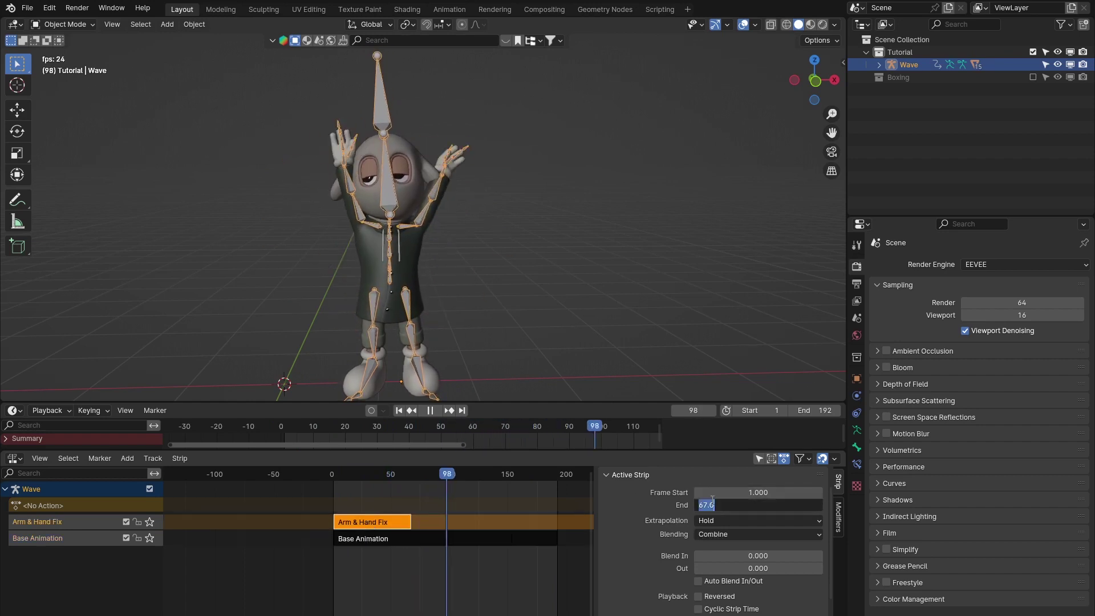
{"action": "type", "text": "77"}
{"action": "key", "text": "Return"}
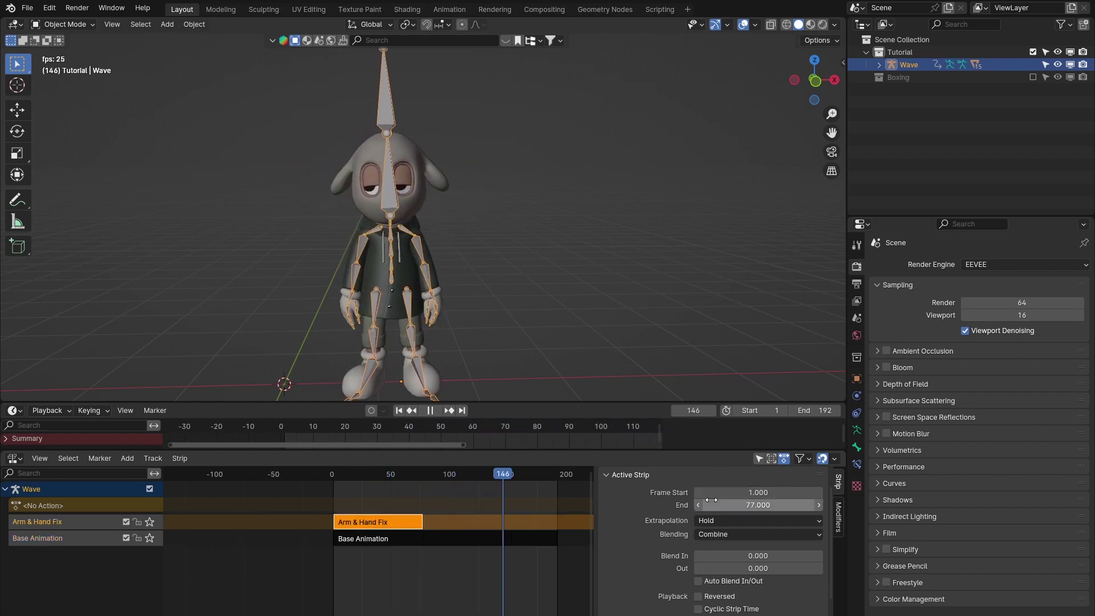
- Set the Arm & Hand Fix action clip to repeat 3 times, with the Active Strip settings collapsed
{"action": "scroll", "coordinate": [632, 556], "scroll_direction": "down", "scroll_amount": 5}
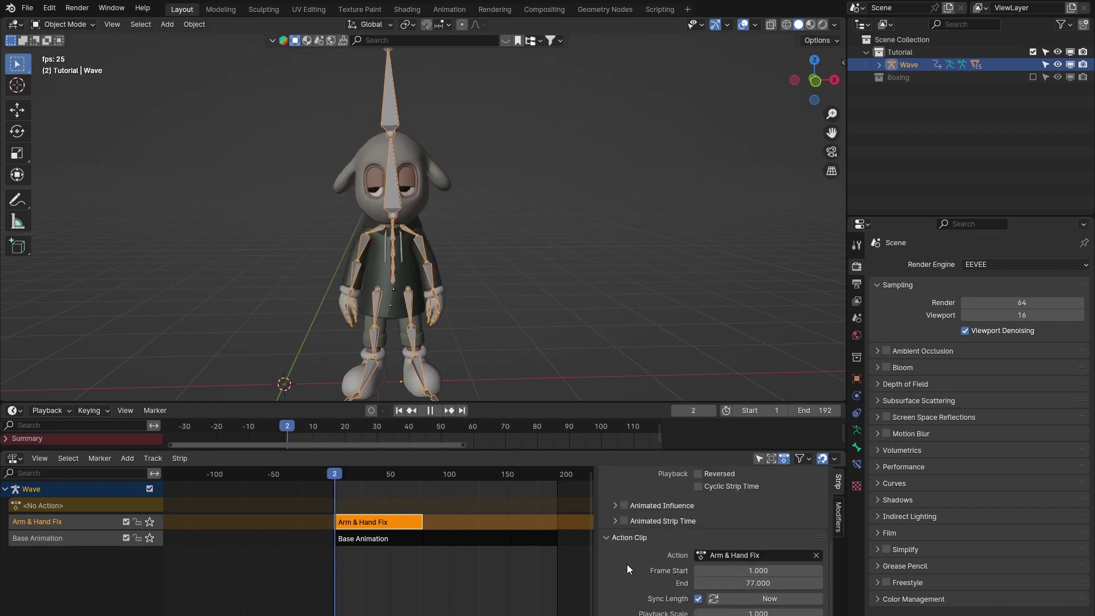
{"action": "scroll", "coordinate": [611, 519], "scroll_direction": "up", "scroll_amount": 5}
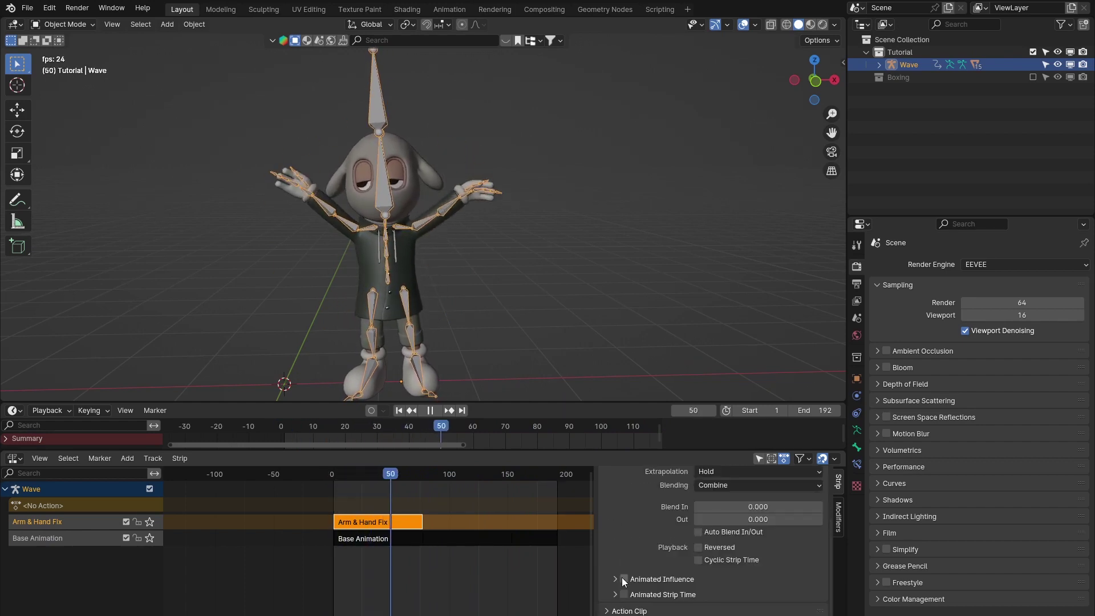
{"action": "left_click", "coordinate": [614, 497]}
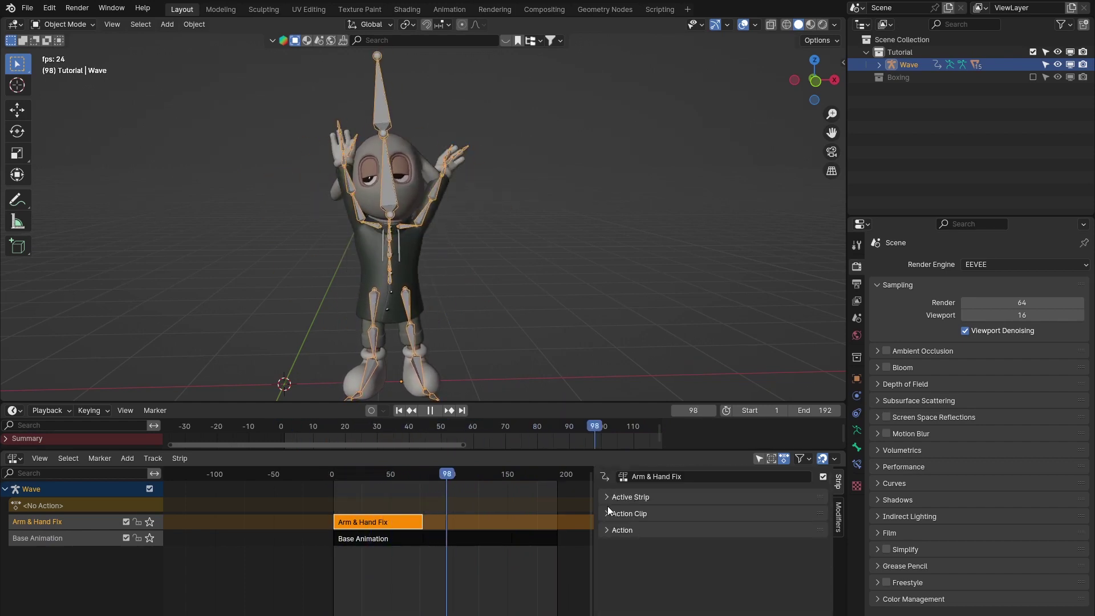
{"action": "left_click", "coordinate": [607, 513]}
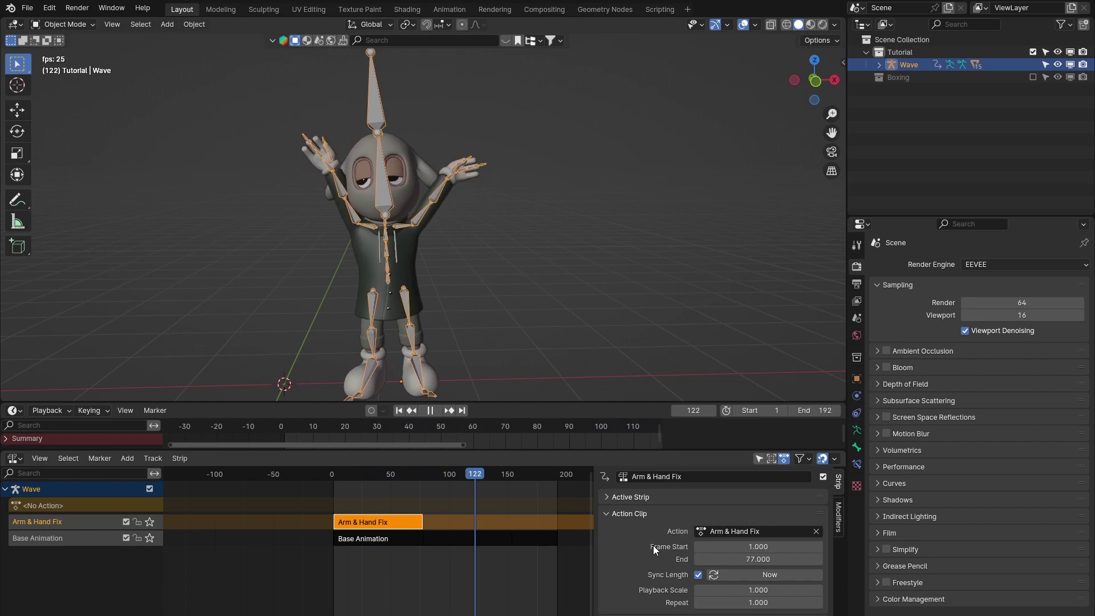
{"action": "left_click", "coordinate": [769, 602]}
{"action": "type", "text": "3"}
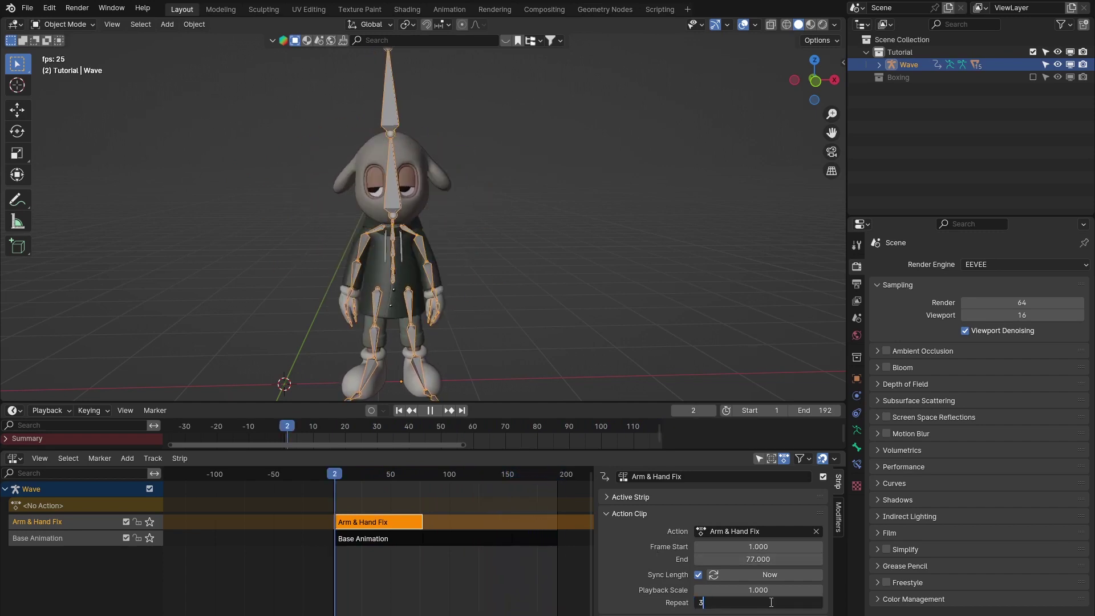
{"action": "key", "text": "Return"}
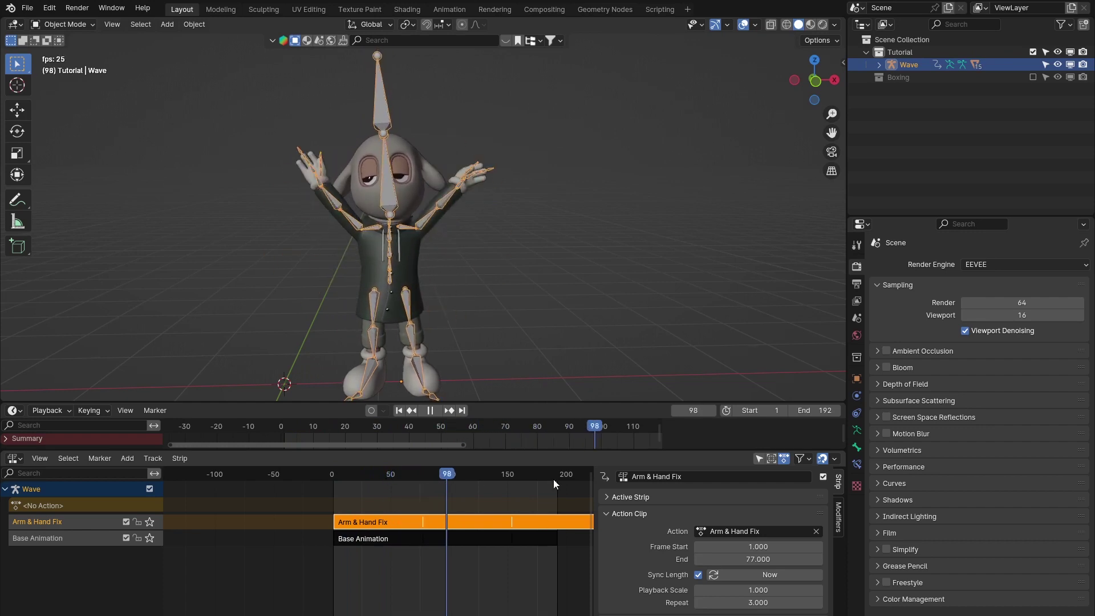
- Compare the Action Clip and Active Strip settings of the Base Animation and Arm & Hand Fix strips
{"action": "left_click", "coordinate": [351, 541]}
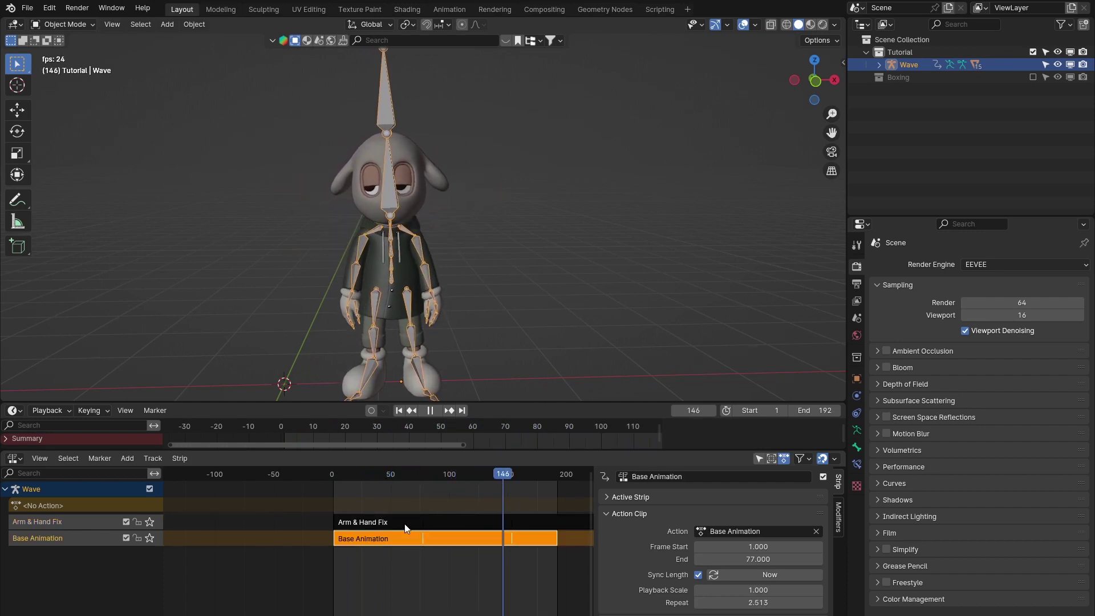
{"action": "left_click", "coordinate": [395, 520]}
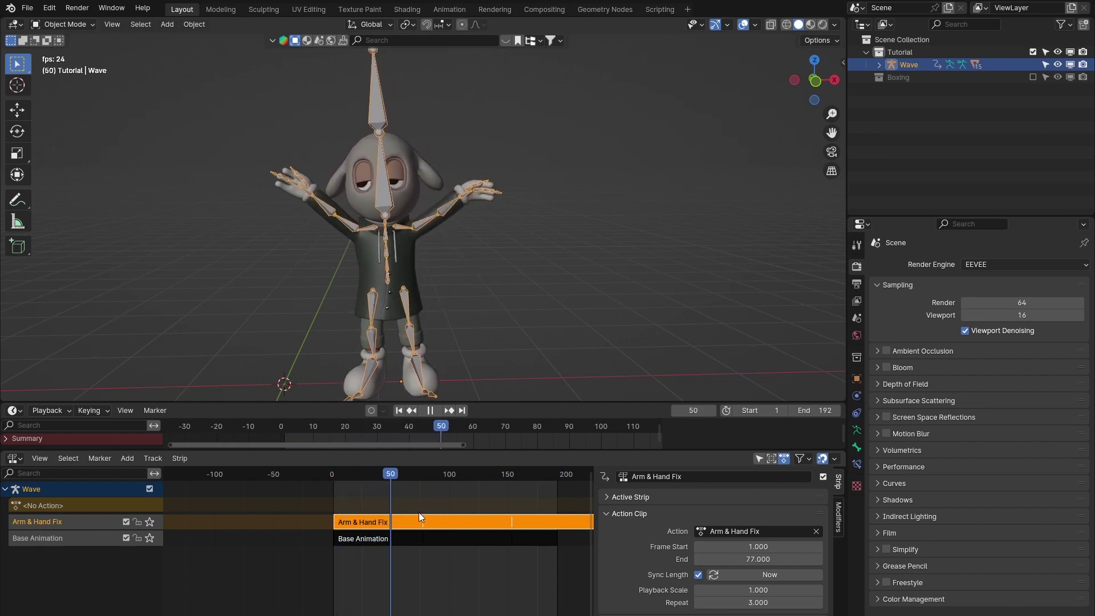
{"action": "left_click", "coordinate": [413, 540]}
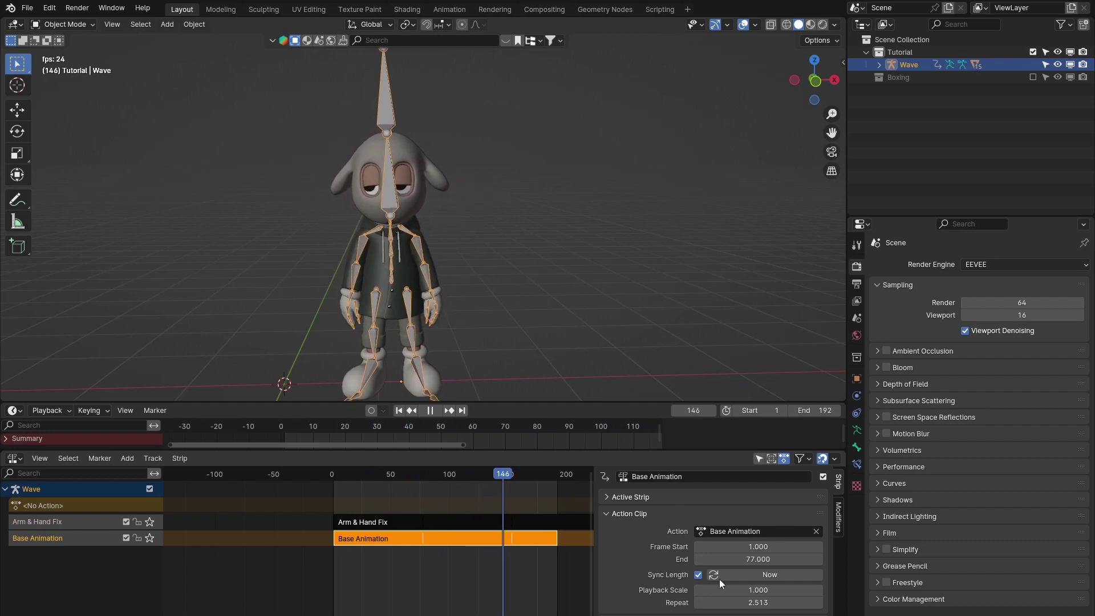
{"action": "left_click", "coordinate": [608, 498]}
{"action": "left_click", "coordinate": [607, 498]}
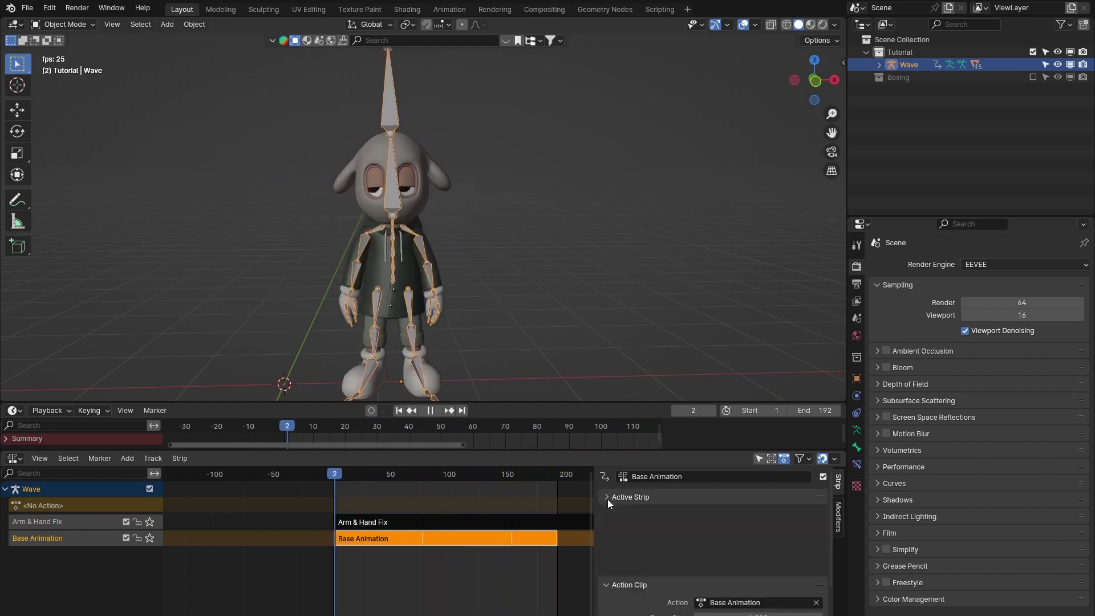
{"action": "left_click", "coordinate": [603, 497]}
{"action": "left_click", "coordinate": [353, 522]}
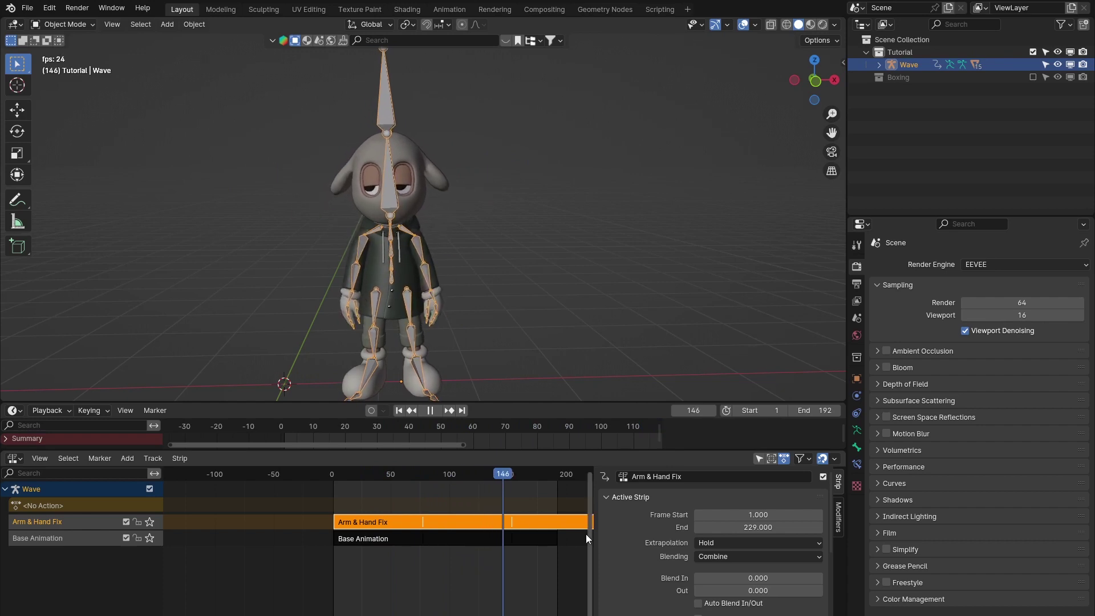
- Review the looping animation from the front and side while alternating between the Base Animation and Arm & Hand Fix strips
{"action": "left_click", "coordinate": [504, 535]}
{"action": "left_click", "coordinate": [490, 522]}
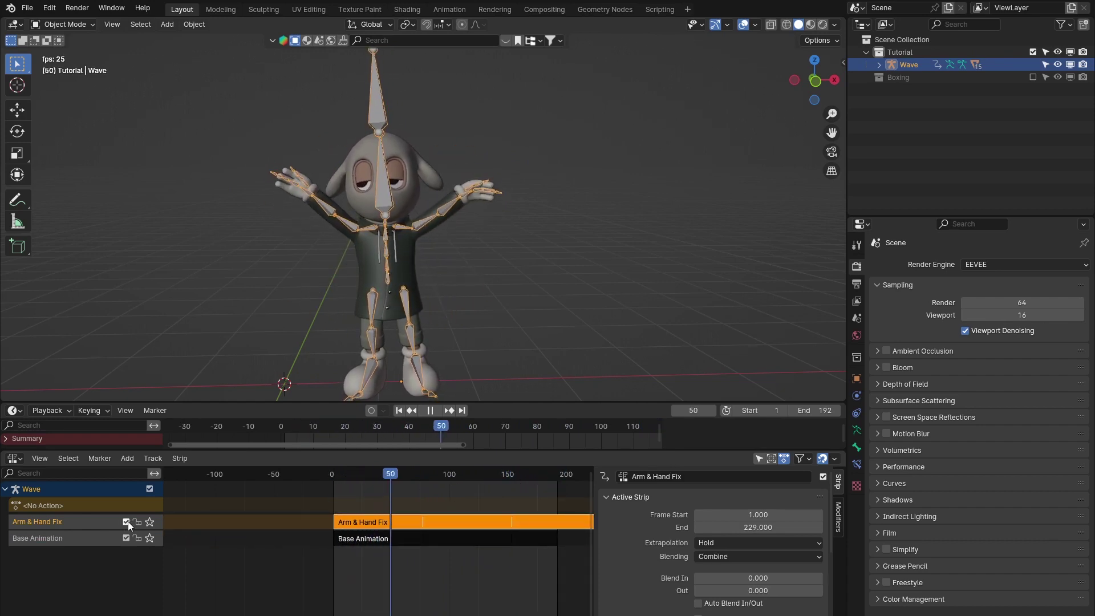
{"action": "left_click", "coordinate": [420, 535]}
{"action": "left_click", "coordinate": [385, 523]}
{"action": "left_click", "coordinate": [382, 538]}
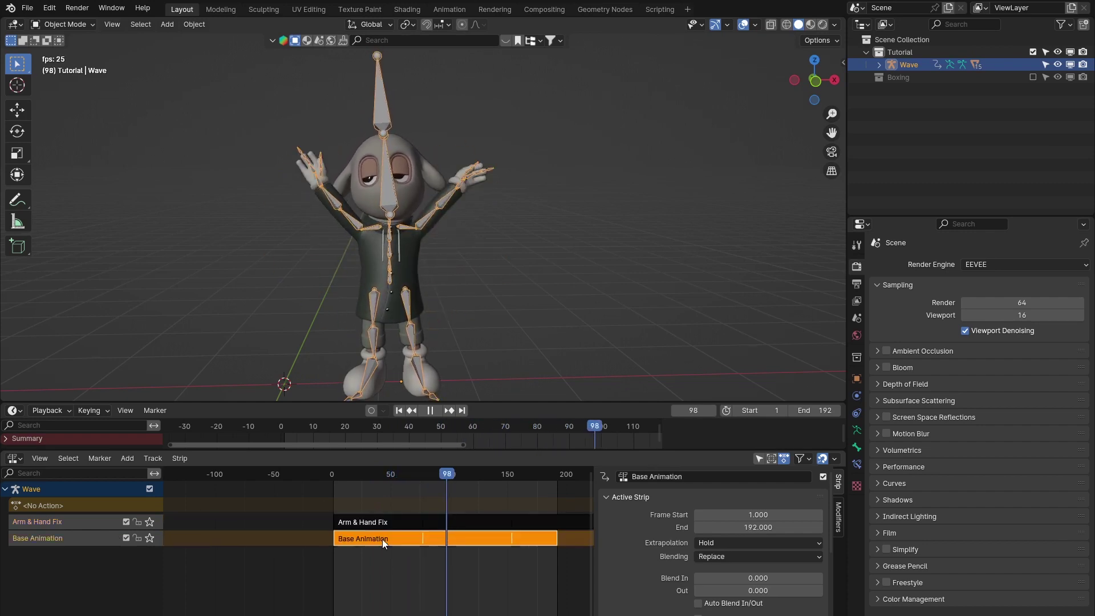
{"action": "left_click", "coordinate": [382, 524]}
{"action": "left_click", "coordinate": [382, 540]}
{"action": "left_click", "coordinate": [339, 522]}
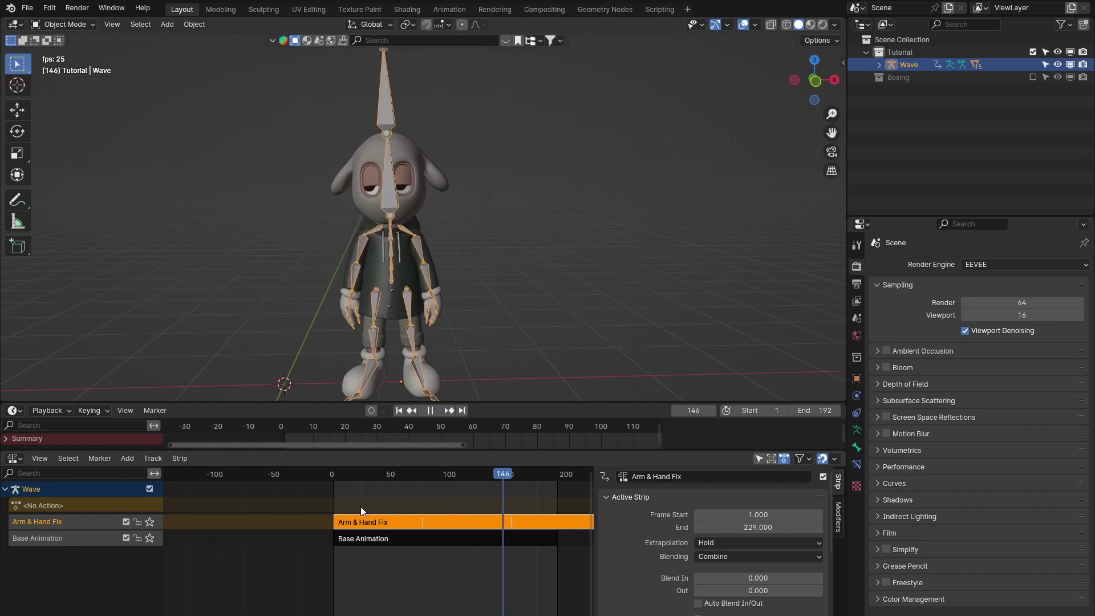
{"action": "middle_click_drag", "start_coordinate": [384, 251], "coordinate": [476, 252]}
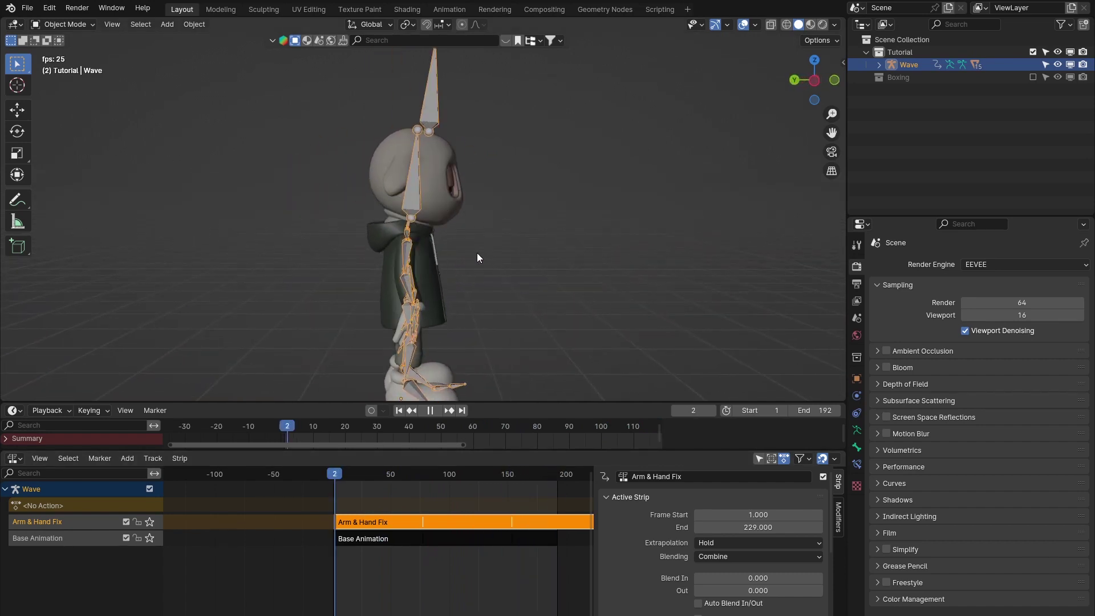
{"action": "middle_click_drag", "start_coordinate": [476, 299], "coordinate": [365, 275]}
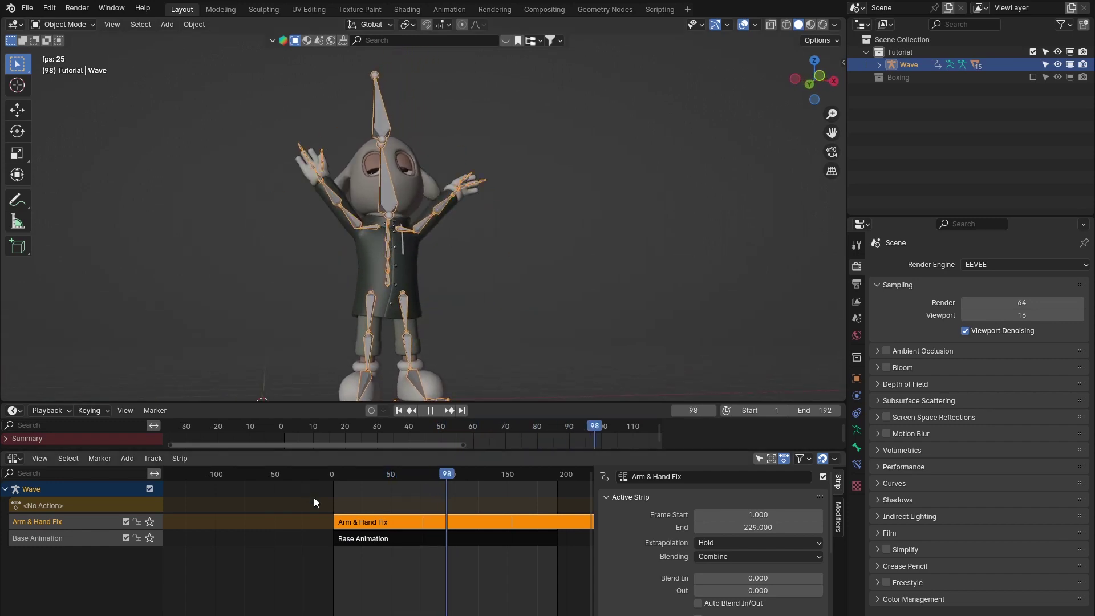
{"action": "left_click", "coordinate": [381, 537]}
{"action": "left_click", "coordinate": [387, 523]}
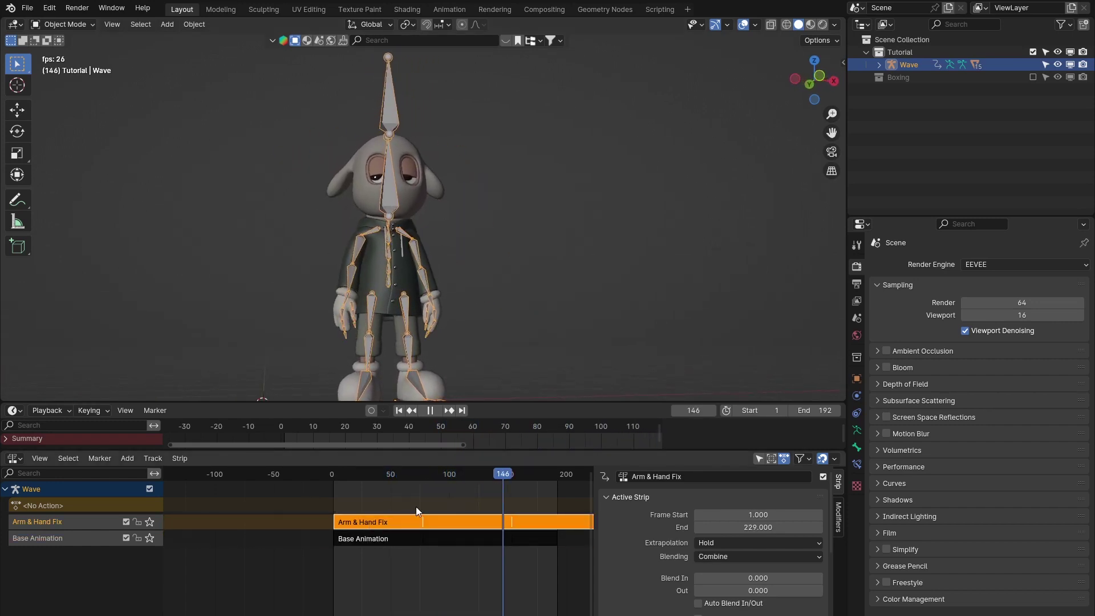
- Stop playback and compare the character's pose at frames 0 and 1 from different angles
{"action": "left_click_drag", "start_coordinate": [493, 473], "coordinate": [376, 474]}
{"action": "key", "text": "Escape"}
{"action": "left_click", "coordinate": [331, 474]}
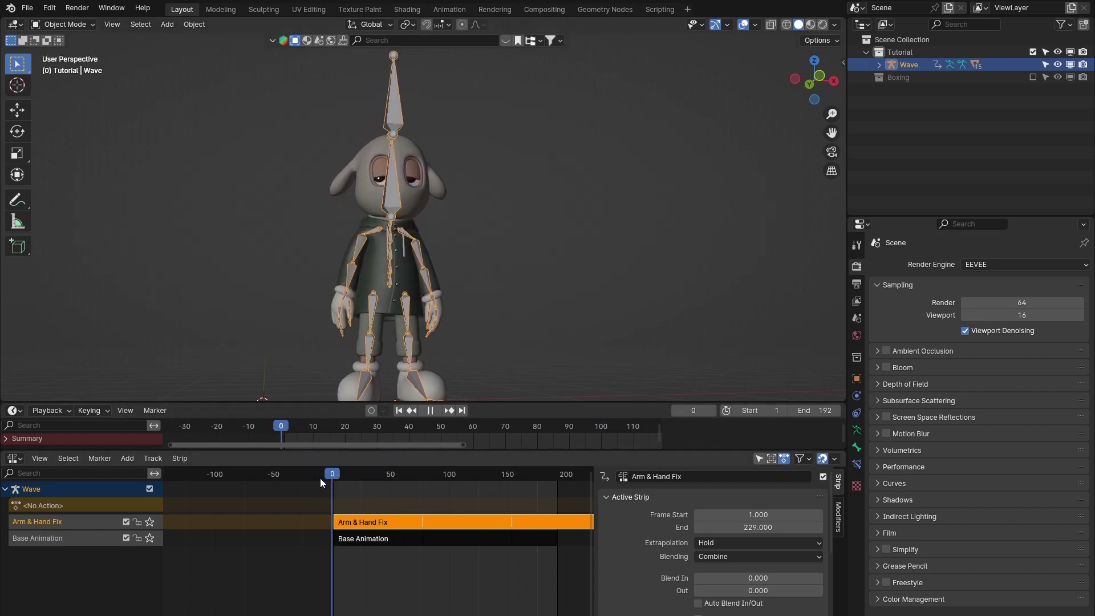
{"action": "middle_click_drag", "start_coordinate": [345, 374], "coordinate": [345, 308]}
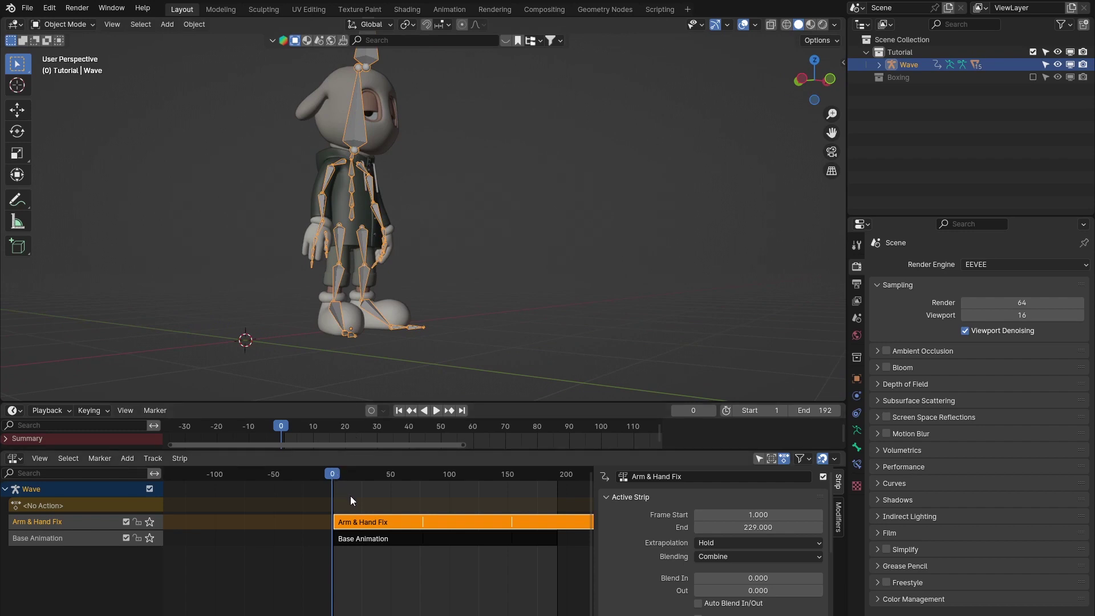
{"action": "key", "text": "Right"}
{"action": "key", "text": "Left"}
{"action": "key", "text": "Right"}
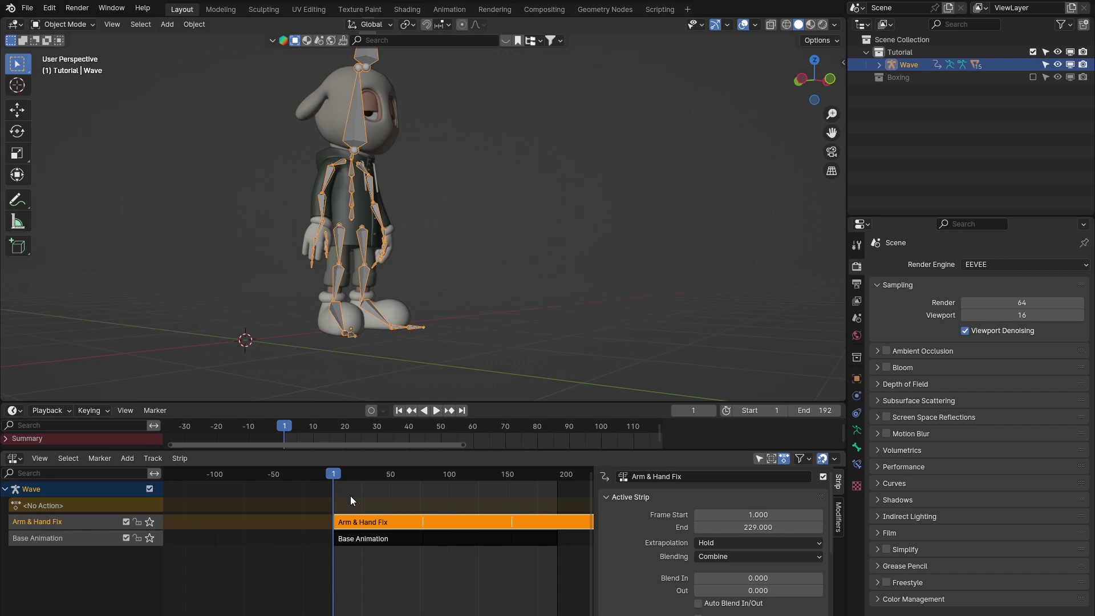
{"action": "middle_click_drag", "start_coordinate": [369, 390], "coordinate": [366, 235]}
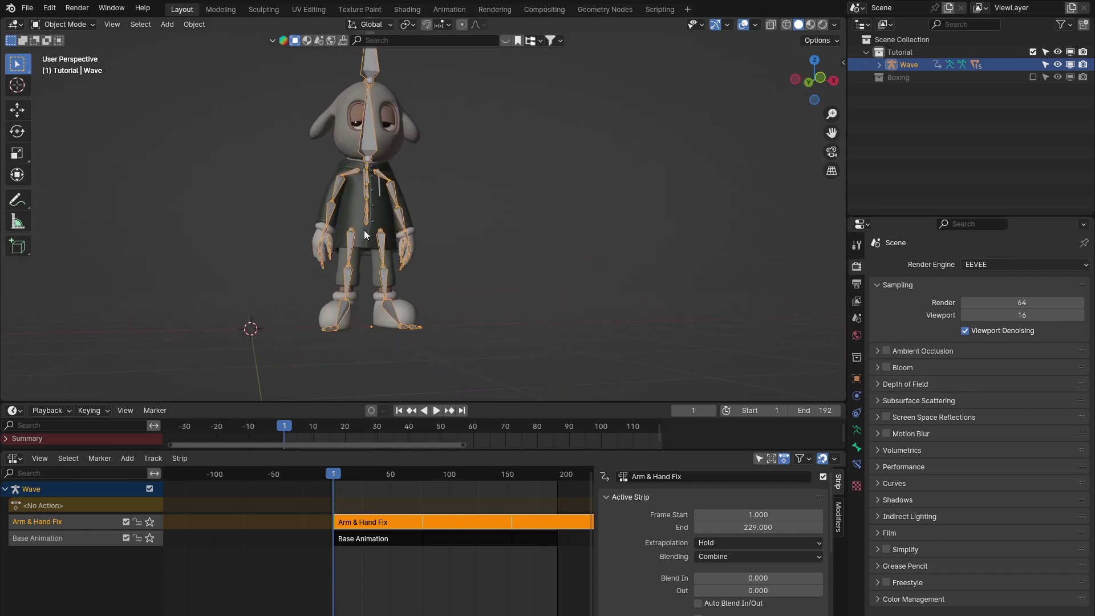
- Create a new action for the Wave armature above the Arm & Hand Fix track, keeping Combine blending
{"action": "left_click", "coordinate": [43, 511]}
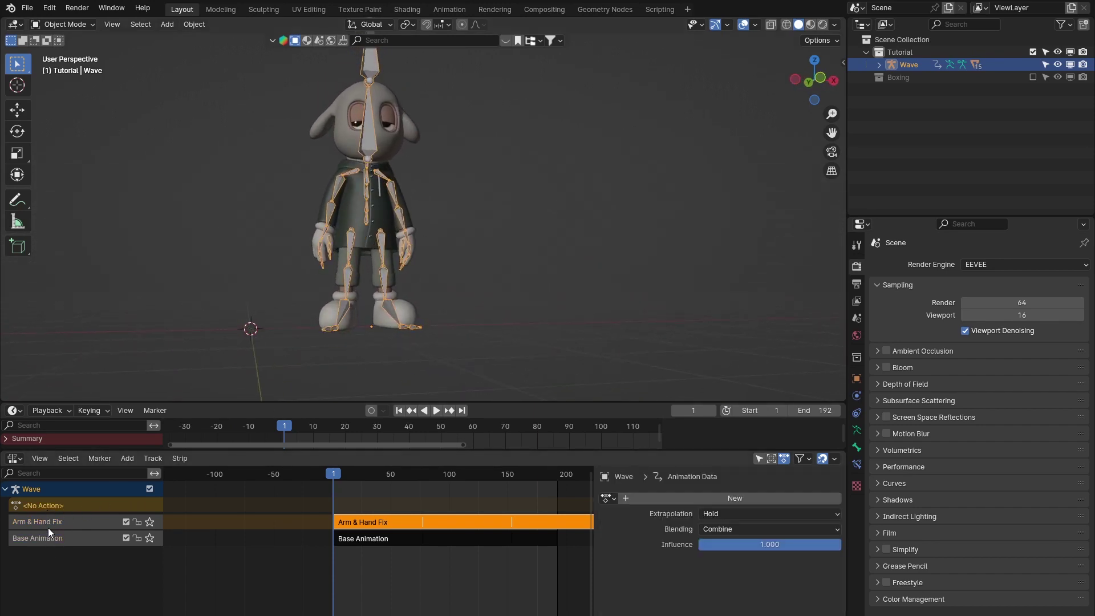
{"action": "left_click", "coordinate": [50, 523]}
{"action": "left_click", "coordinate": [56, 506]}
{"action": "left_click", "coordinate": [713, 528]}
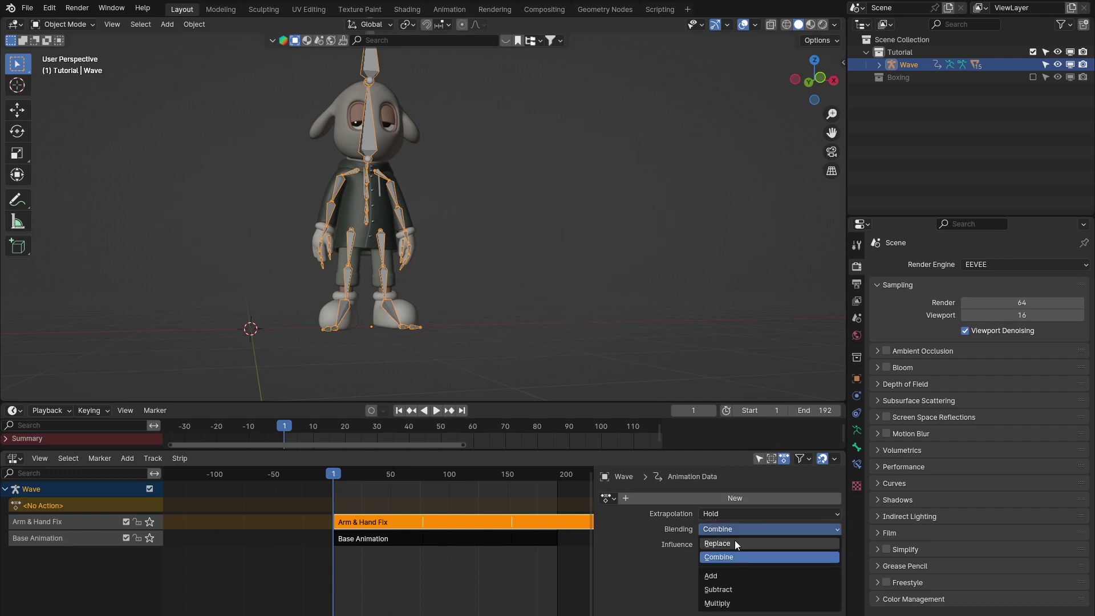
{"action": "left_click", "coordinate": [692, 494]}
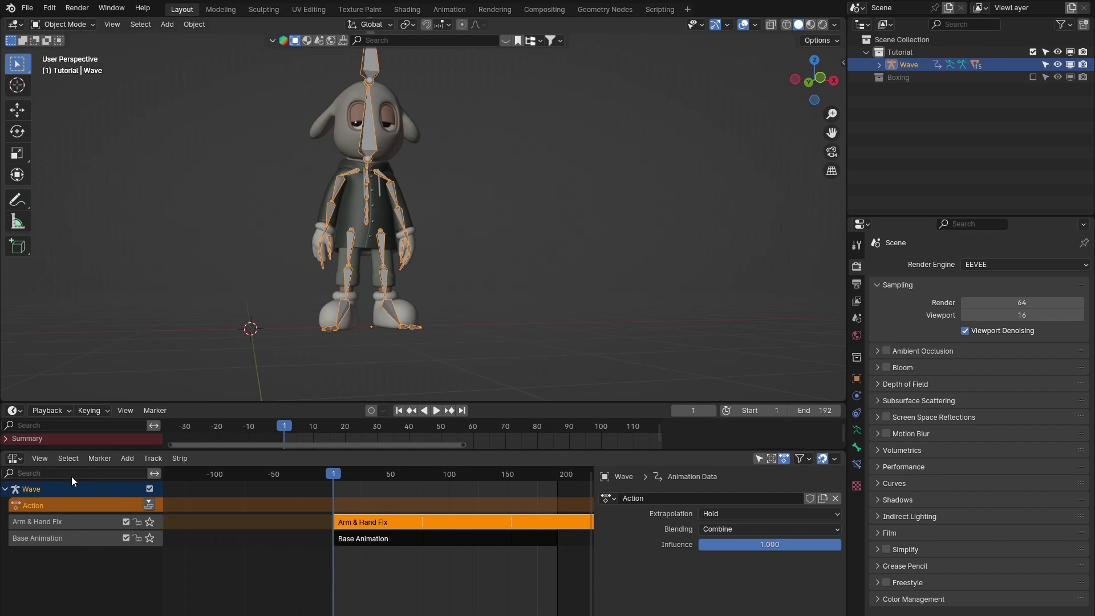
- Rename the Wave armature's new action to "Stand on one leg"
{"action": "double_click", "coordinate": [42, 503]}
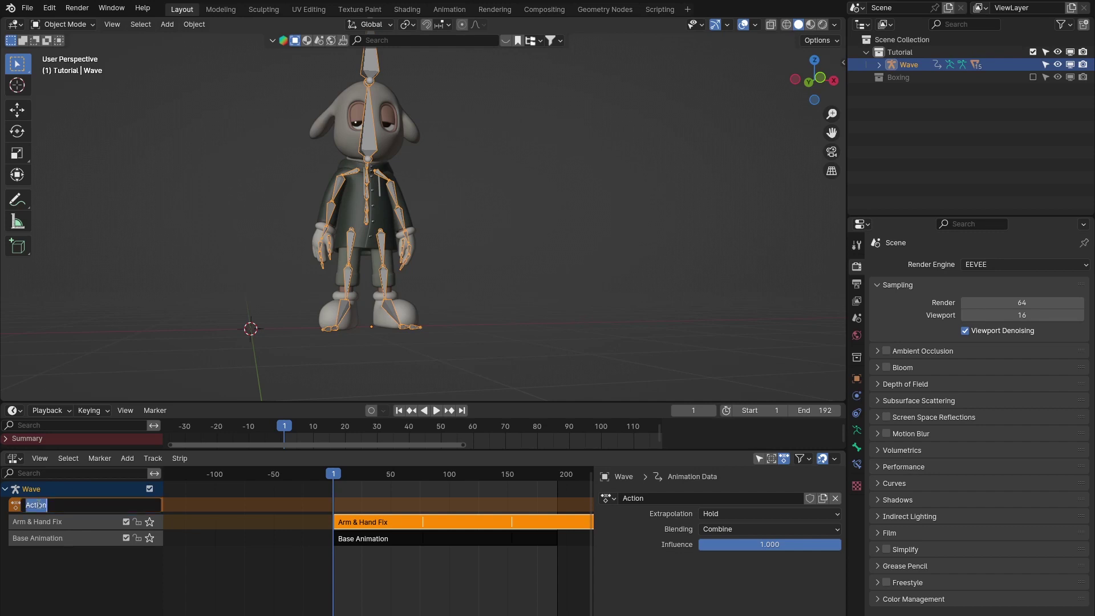
{"action": "type", "text": "Stand on one leg"}
{"action": "key", "text": "Return"}
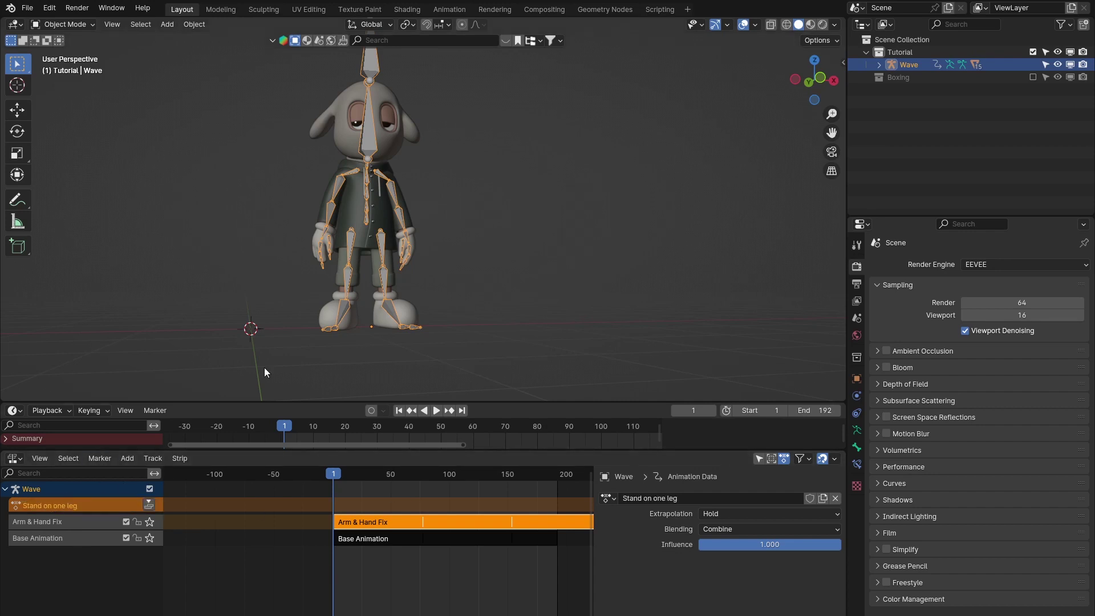
- Put the Wave armature in Pose Mode with the left upper leg bone selected, and enlarge the timeline area
{"action": "middle_click_drag", "start_coordinate": [472, 360], "coordinate": [377, 213]}
{"action": "scroll", "coordinate": [396, 236], "scroll_direction": "up", "scroll_amount": 3}
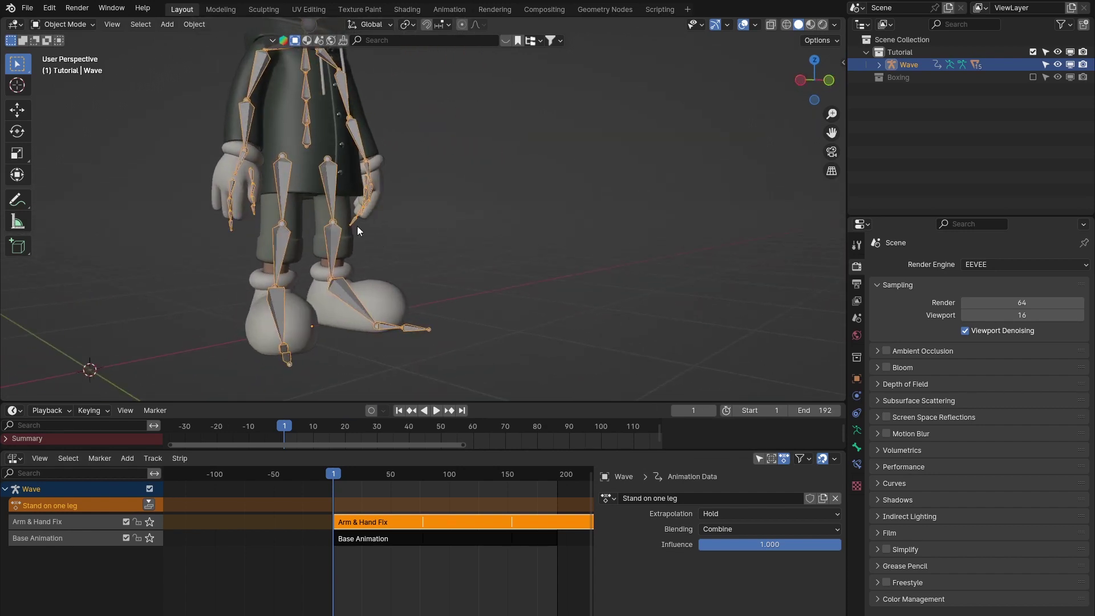
{"action": "left_click", "coordinate": [311, 178]}
{"action": "left_click", "coordinate": [331, 190]}
{"action": "key", "text": "ctrl+Tab"}
{"action": "left_click", "coordinate": [326, 182]}
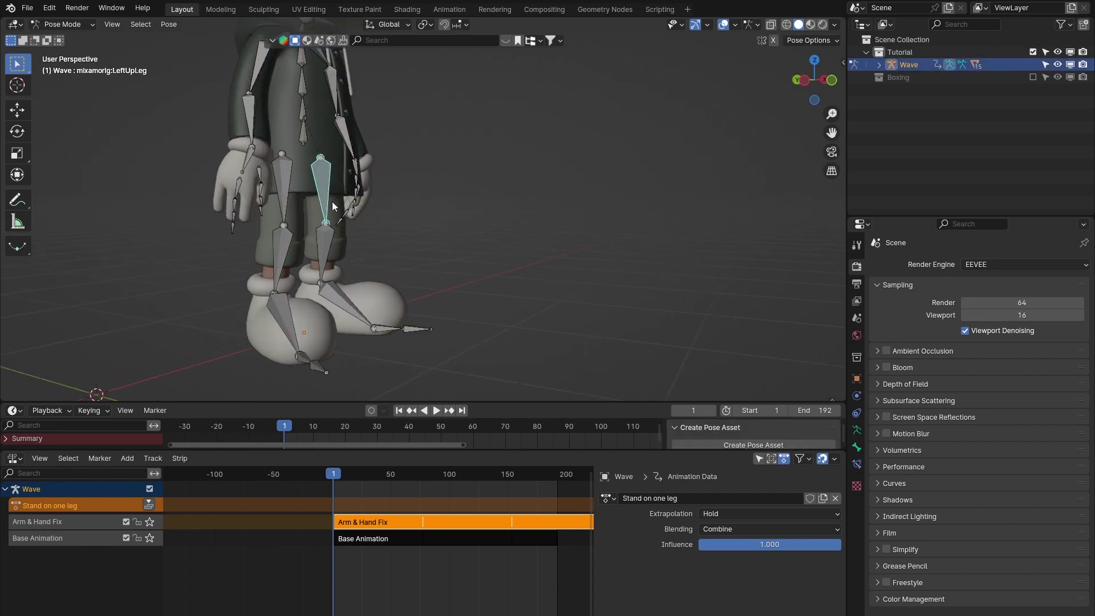
{"action": "middle_click_drag", "start_coordinate": [326, 181], "coordinate": [304, 203]}
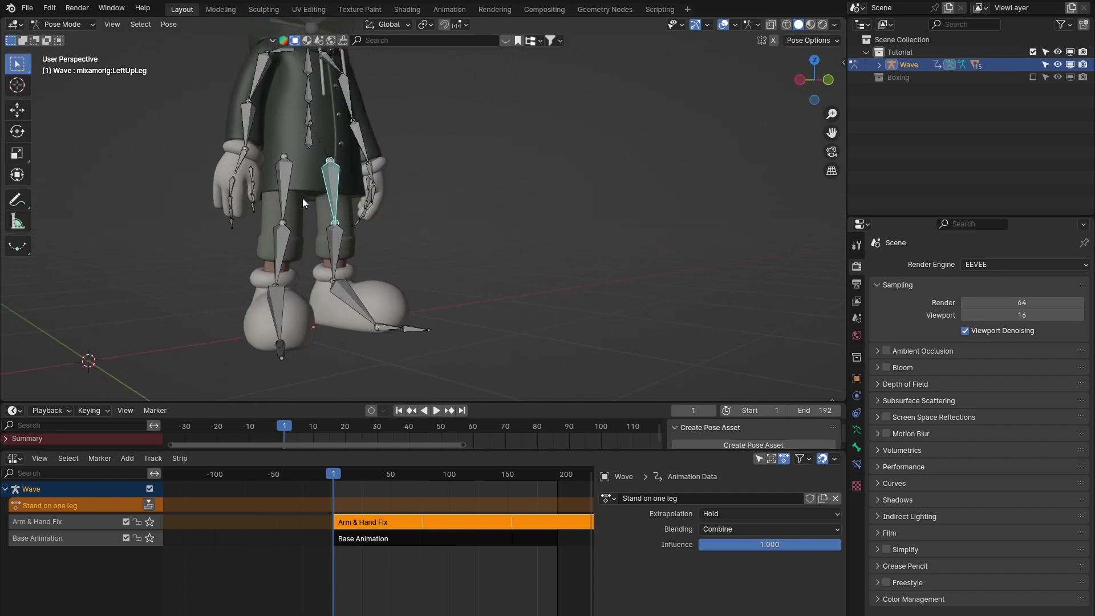
{"action": "mouse_move", "coordinate": [413, 333]}
{"action": "middle_mouse_down"}
{"action": "mouse_move", "coordinate": [464, 313]}
{"action": "mouse_move", "coordinate": [415, 309]}
{"action": "mouse_move", "coordinate": [457, 308]}
{"action": "mouse_move", "coordinate": [417, 337]}
{"action": "middle_mouse_up"}
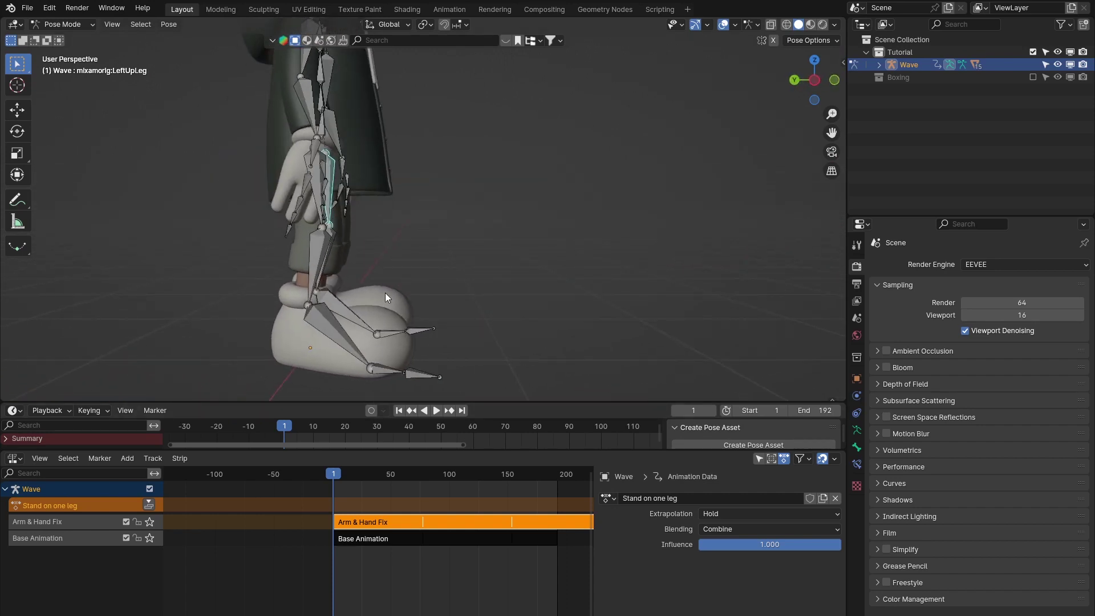
{"action": "middle_click_drag", "start_coordinate": [377, 242], "coordinate": [376, 259], "text": "shift"}
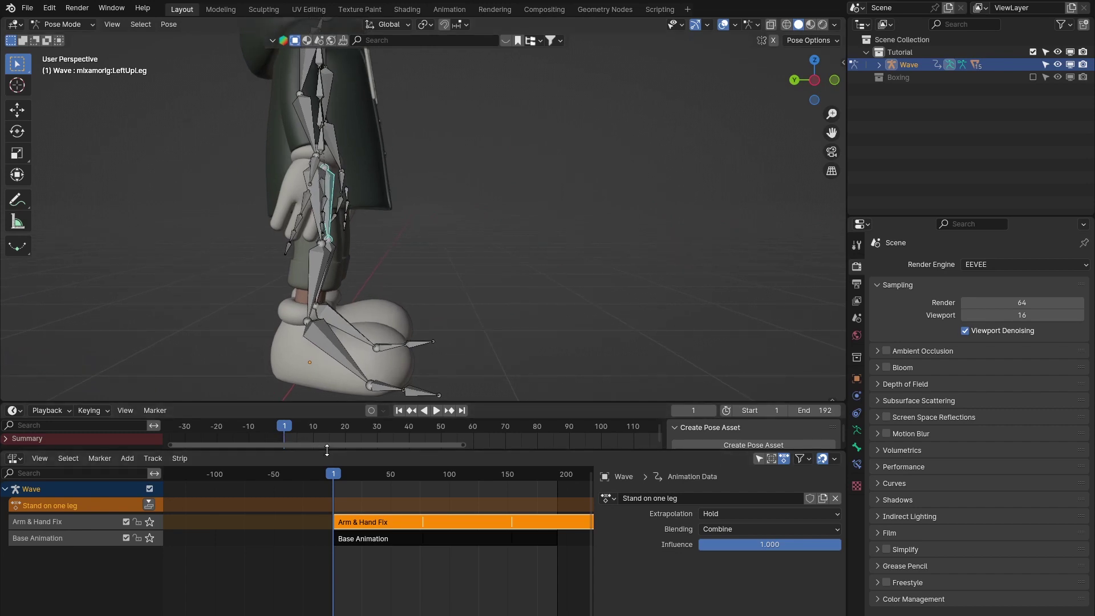
{"action": "left_click_drag", "start_coordinate": [316, 452], "coordinate": [313, 500]}
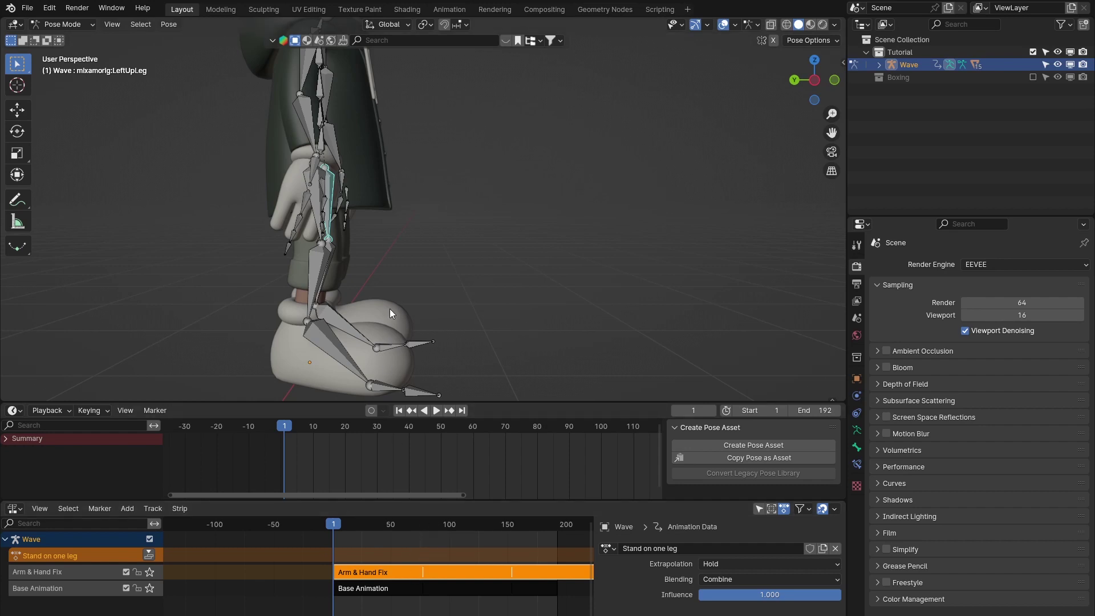
- In the left orthographic view, rotate the left upper leg bone forward to lift the thigh nearly horizontal
{"action": "middle_click_drag", "start_coordinate": [367, 230], "coordinate": [387, 203]}
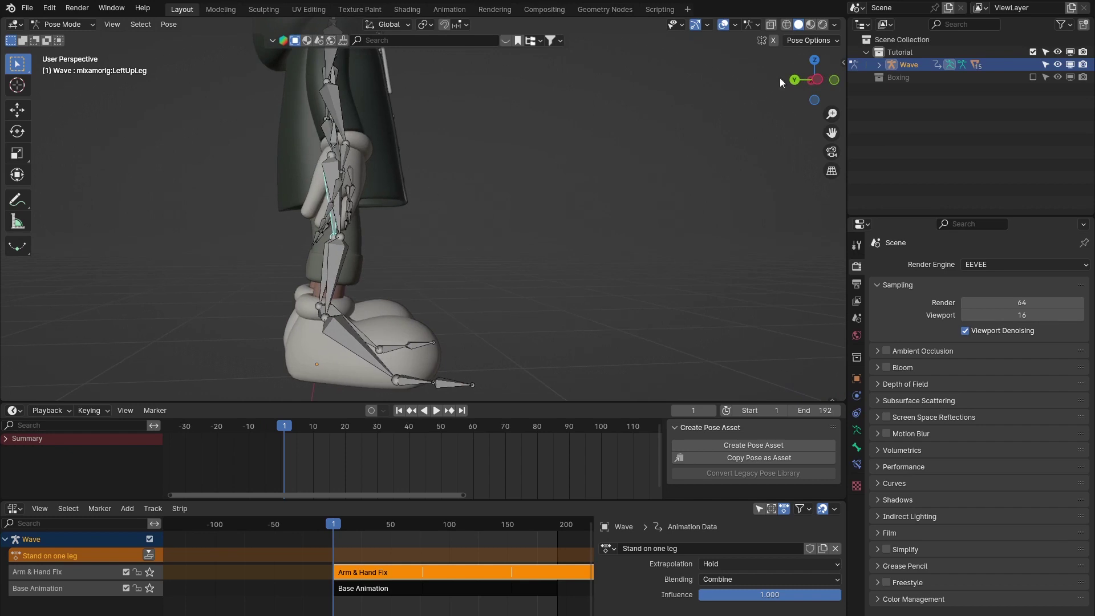
{"action": "left_click", "coordinate": [814, 84]}
{"action": "scroll", "coordinate": [440, 231], "scroll_direction": "up", "scroll_amount": 3}
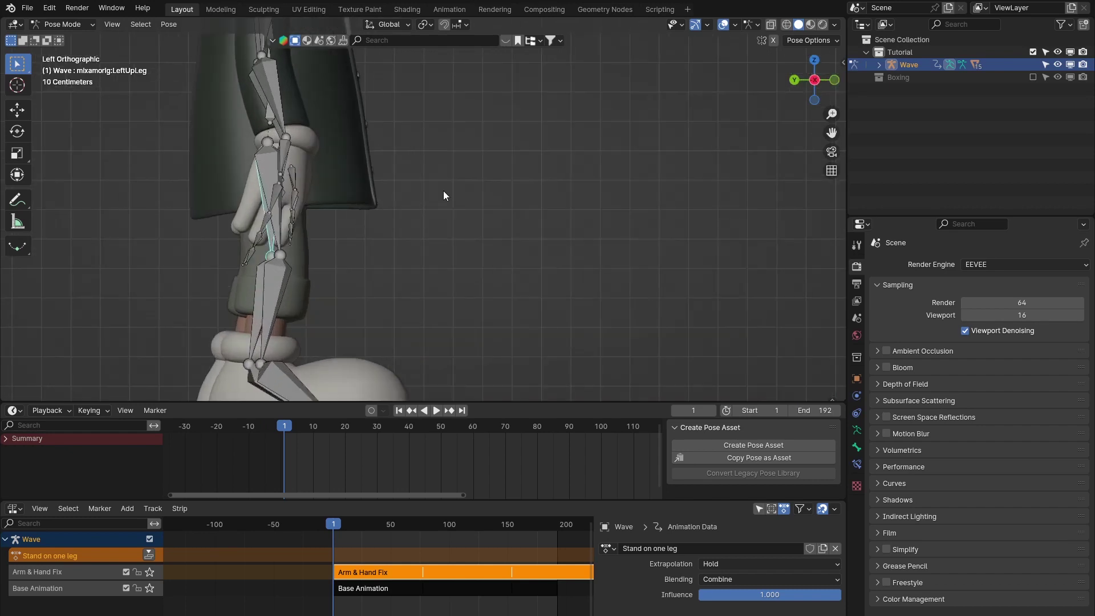
{"action": "mouse_move", "coordinate": [396, 241]}
{"action": "middle_mouse_down", "text": "shift"}
{"action": "mouse_move", "coordinate": [466, 193]}
{"action": "mouse_move", "coordinate": [432, 199]}
{"action": "mouse_move", "coordinate": [381, 238]}
{"action": "middle_mouse_up", "text": "shift"}
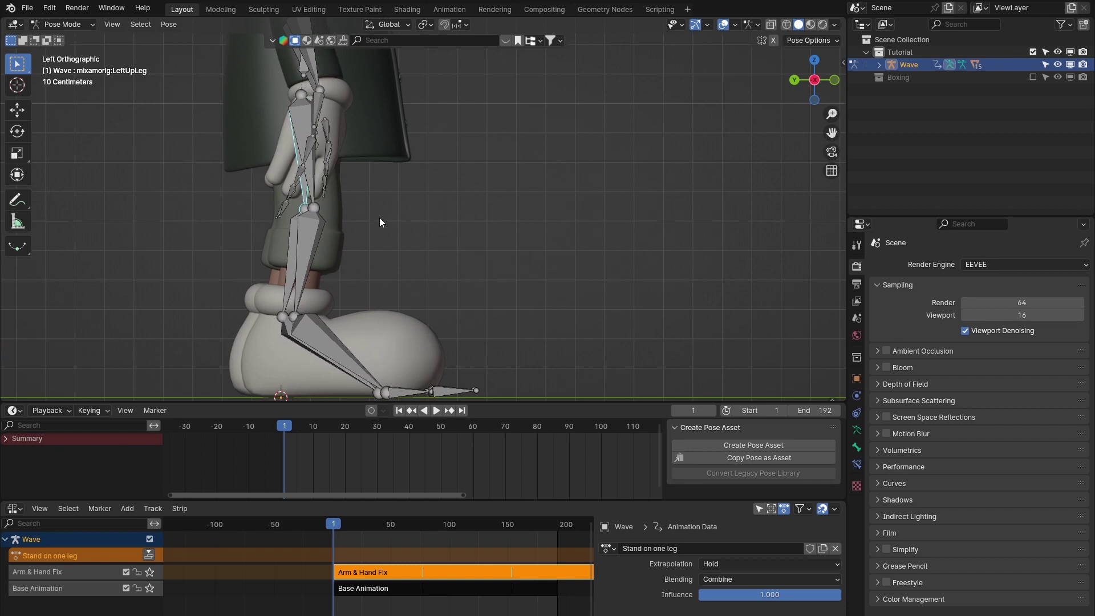
{"action": "left_click", "coordinate": [299, 249]}
{"action": "left_click", "coordinate": [288, 258]}
{"action": "left_click", "coordinate": [307, 189]}
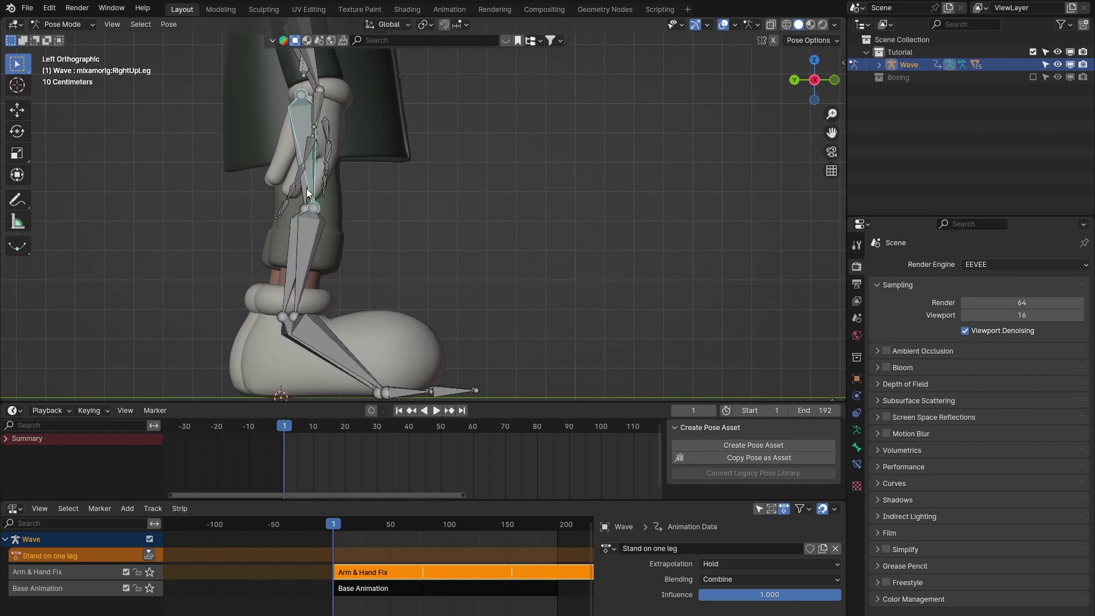
{"action": "left_click", "coordinate": [306, 188]}
{"action": "key", "text": "r"}
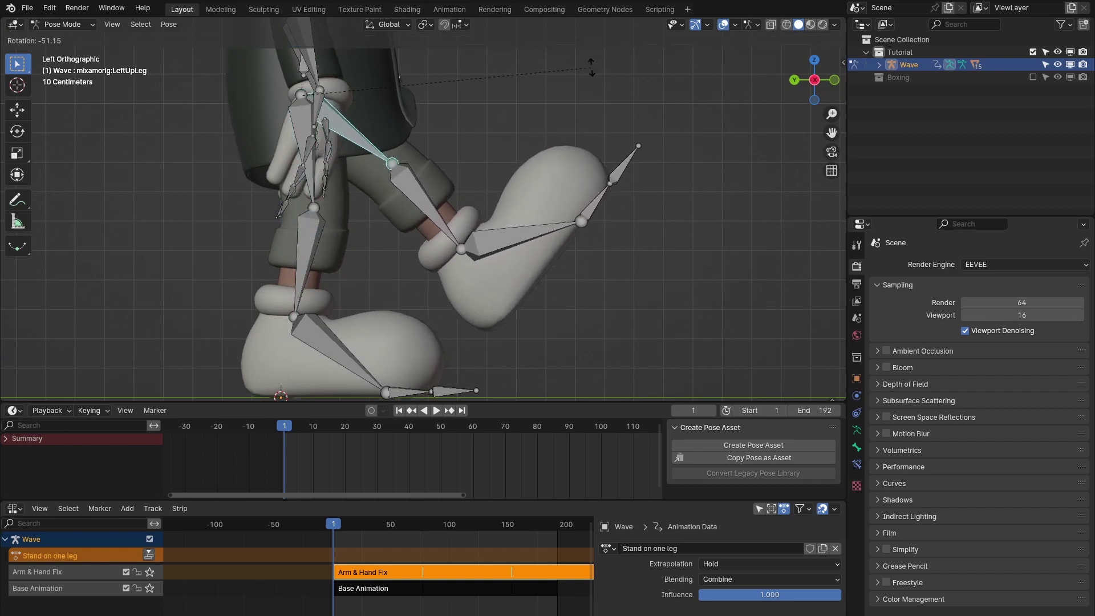
{"action": "left_click", "coordinate": [372, 89]}
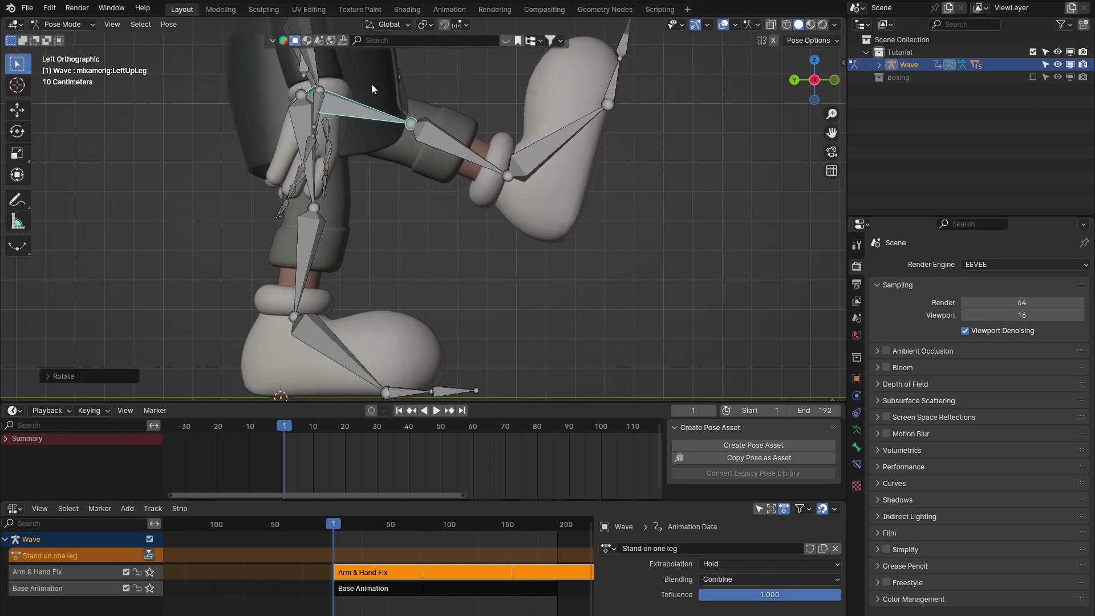
- Bend the left knee so the lower leg hangs down, and raise the left thigh slightly further
{"action": "left_click", "coordinate": [452, 134]}
{"action": "key", "text": "r"}
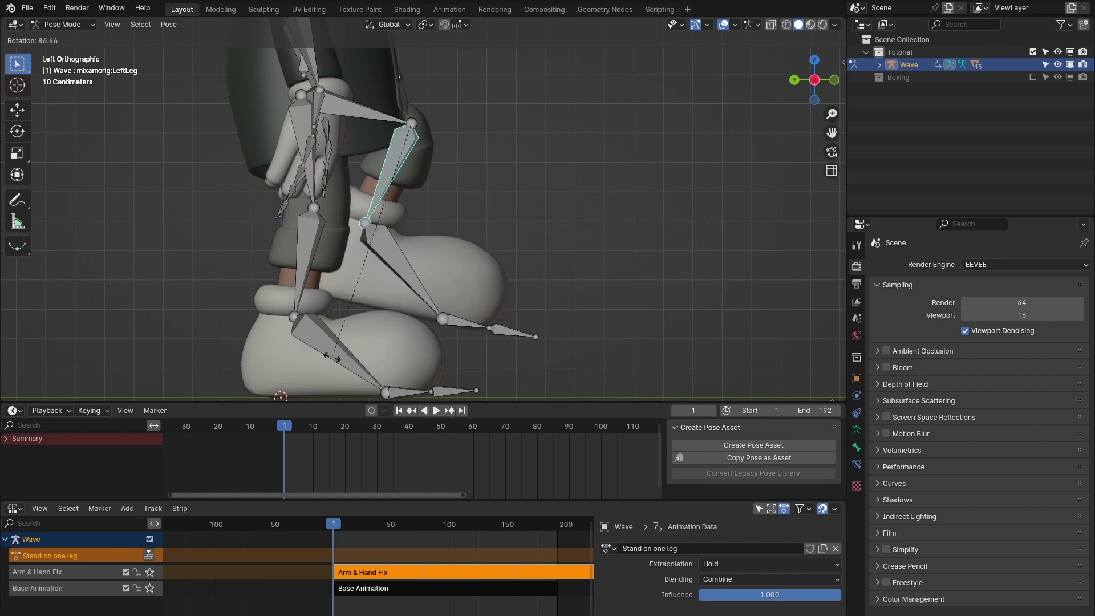
{"action": "left_click", "coordinate": [395, 321]}
{"action": "left_click", "coordinate": [341, 119]}
{"action": "key", "text": "r"}
{"action": "left_click", "coordinate": [483, 113]}
{"action": "left_click", "coordinate": [412, 153]}
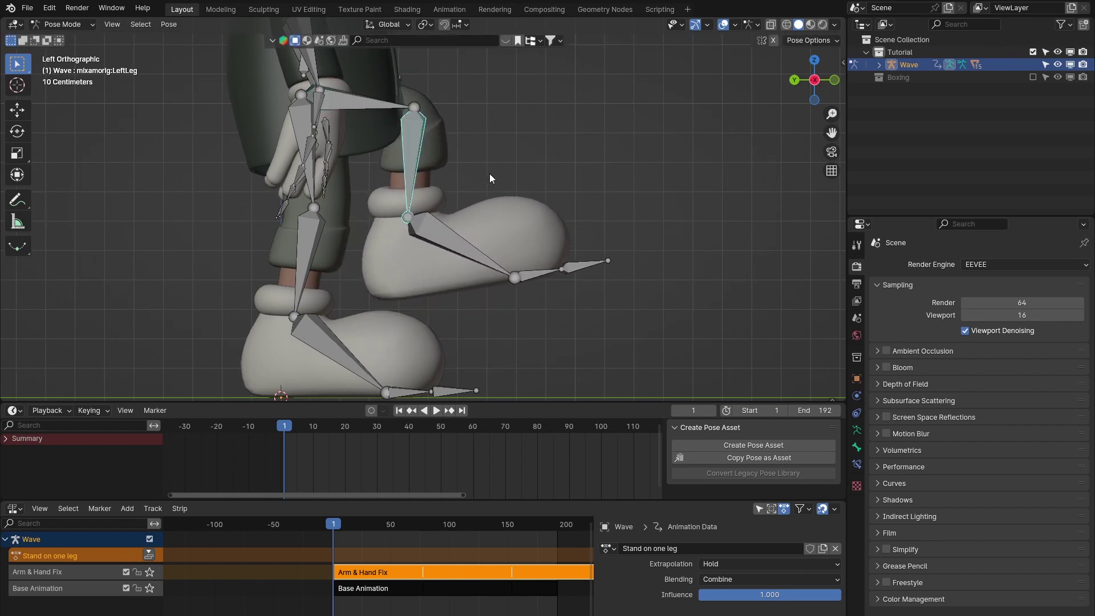
{"action": "key", "text": "r"}
{"action": "left_click", "coordinate": [483, 196]}
{"action": "middle_click_drag", "start_coordinate": [483, 201], "coordinate": [473, 241]}
- In the front orthographic view, adjust the sideways rotation of the left upper and lower leg bones
{"action": "left_click", "coordinate": [440, 228]}
{"action": "left_click", "coordinate": [810, 81]}
{"action": "key", "text": "r"}
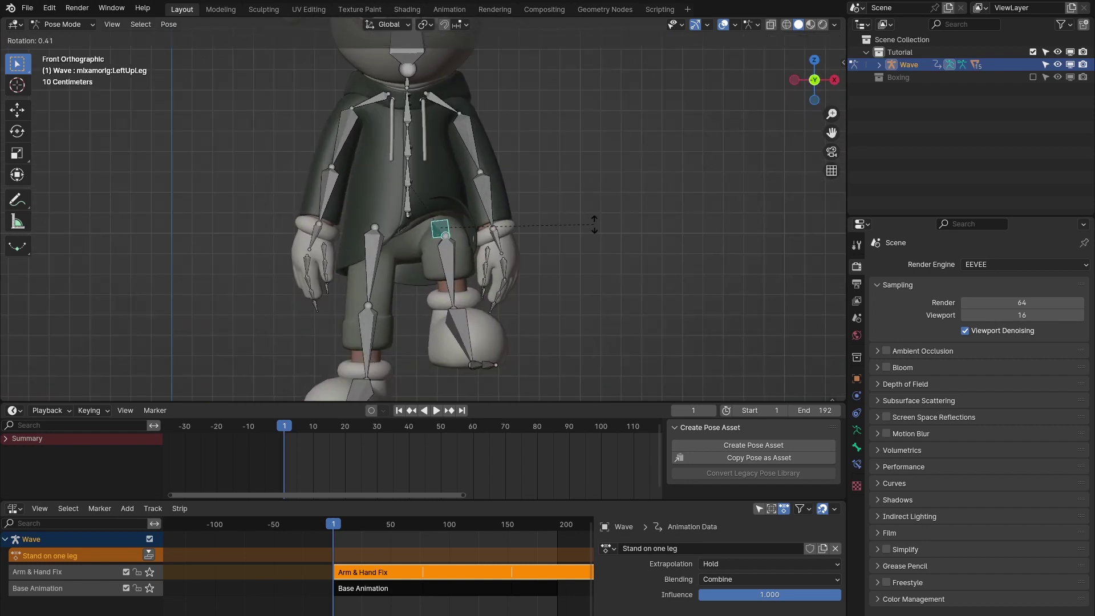
{"action": "left_click", "coordinate": [556, 234]}
{"action": "left_click", "coordinate": [446, 272]}
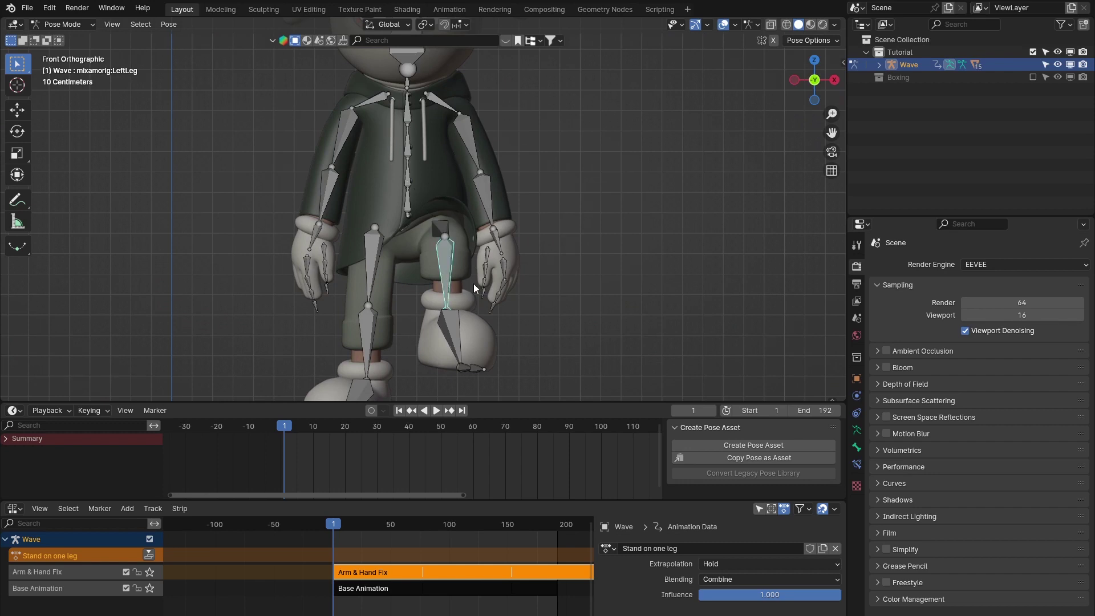
{"action": "key", "text": "r"}
{"action": "left_click", "coordinate": [484, 298]}
- Rotate the left foot bone so the toes of the raised foot point downward
{"action": "middle_click_drag", "start_coordinate": [484, 297], "coordinate": [444, 233]}
{"action": "left_click", "coordinate": [389, 258]}
{"action": "key", "text": "r"}
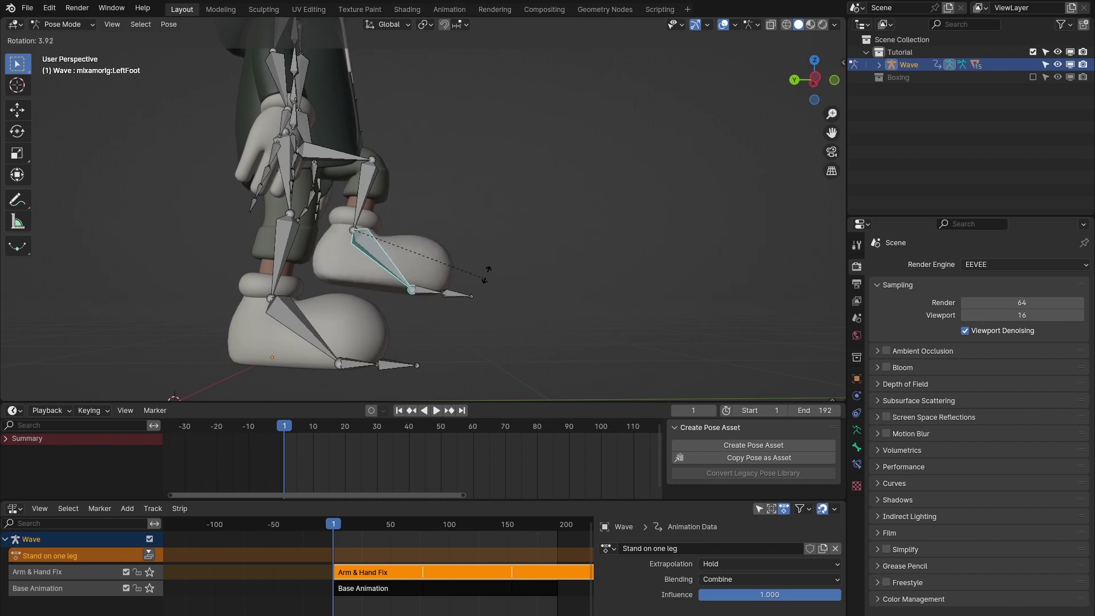
{"action": "left_click", "coordinate": [460, 283]}
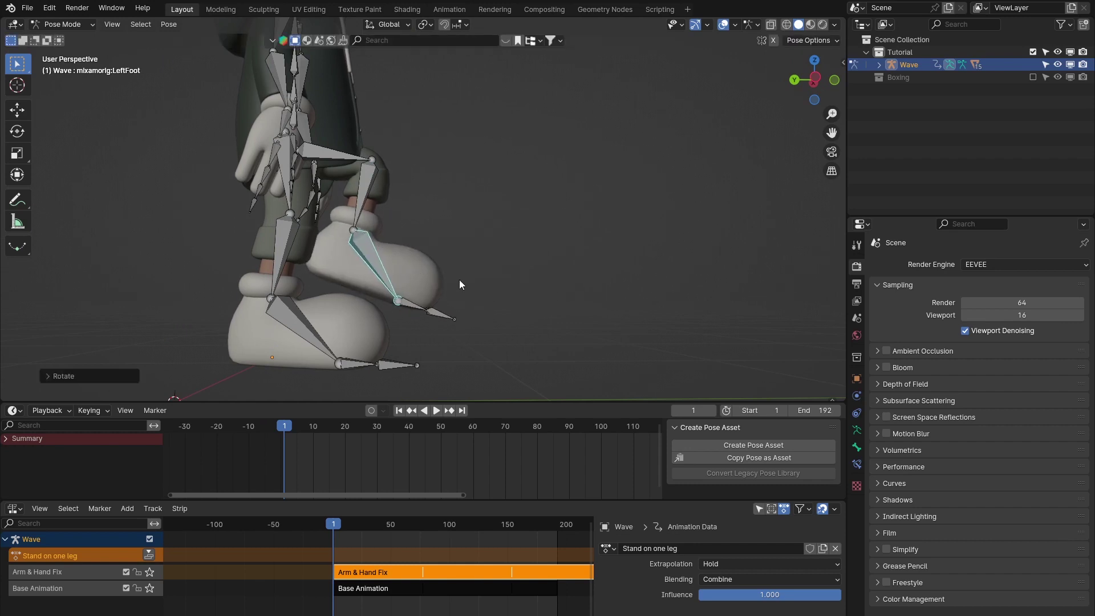
- Insert a Rotation keyframe at frame 1 for the left upper leg, lower leg and foot bones together
{"action": "left_click", "coordinate": [350, 159]}
{"action": "left_click", "coordinate": [369, 193], "text": "shift"}
{"action": "left_click", "coordinate": [371, 250], "text": "shift"}
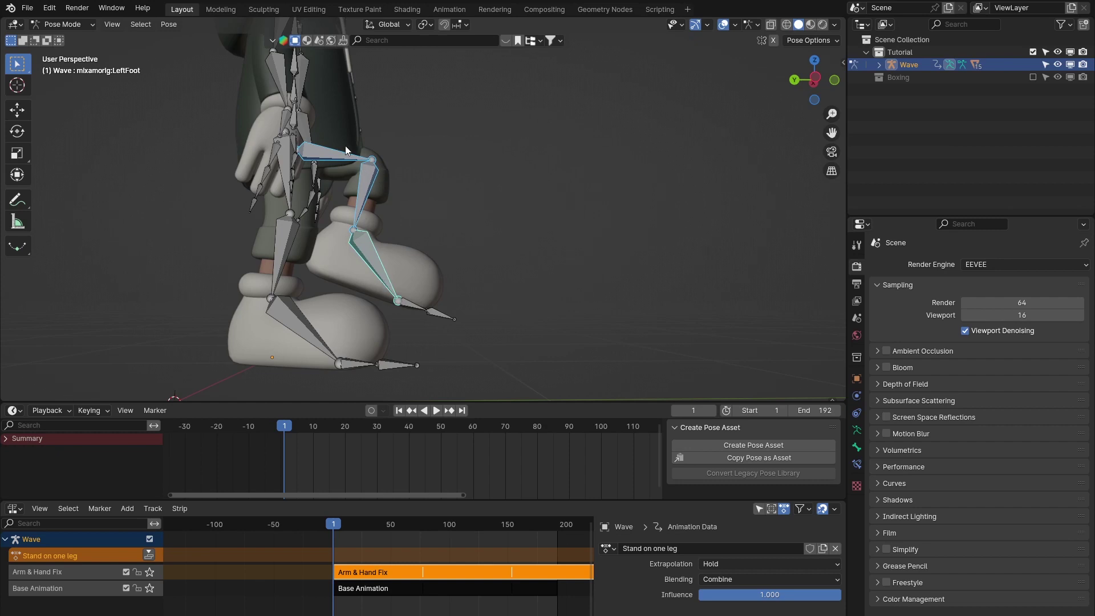
{"action": "middle_click_drag", "start_coordinate": [445, 247], "coordinate": [383, 166]}
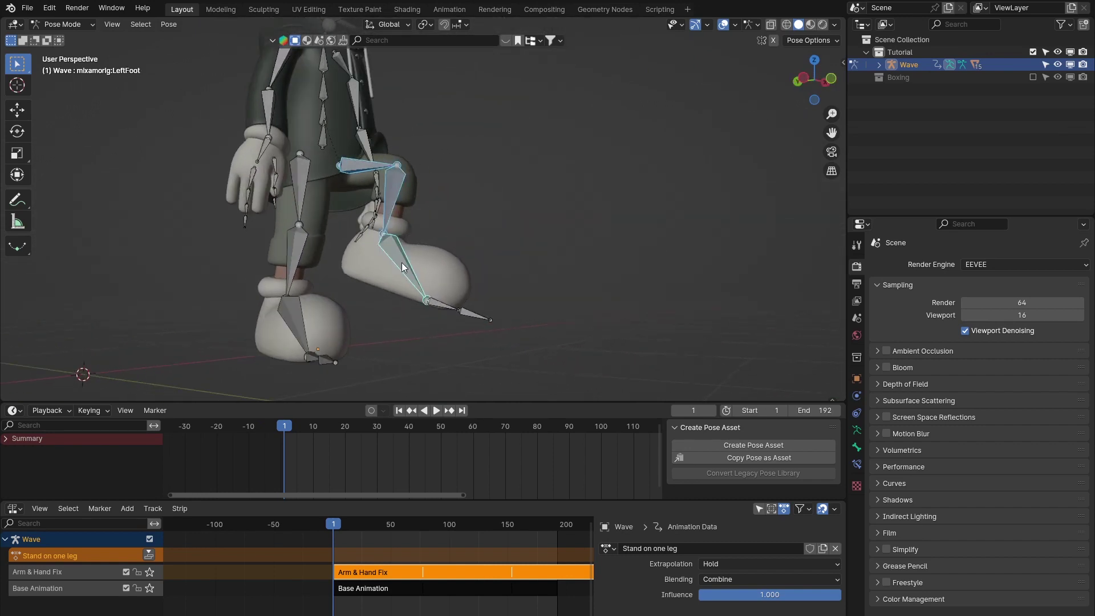
{"action": "middle_click_drag", "start_coordinate": [402, 266], "coordinate": [464, 297], "text": "shift"}
{"action": "key", "text": "k"}
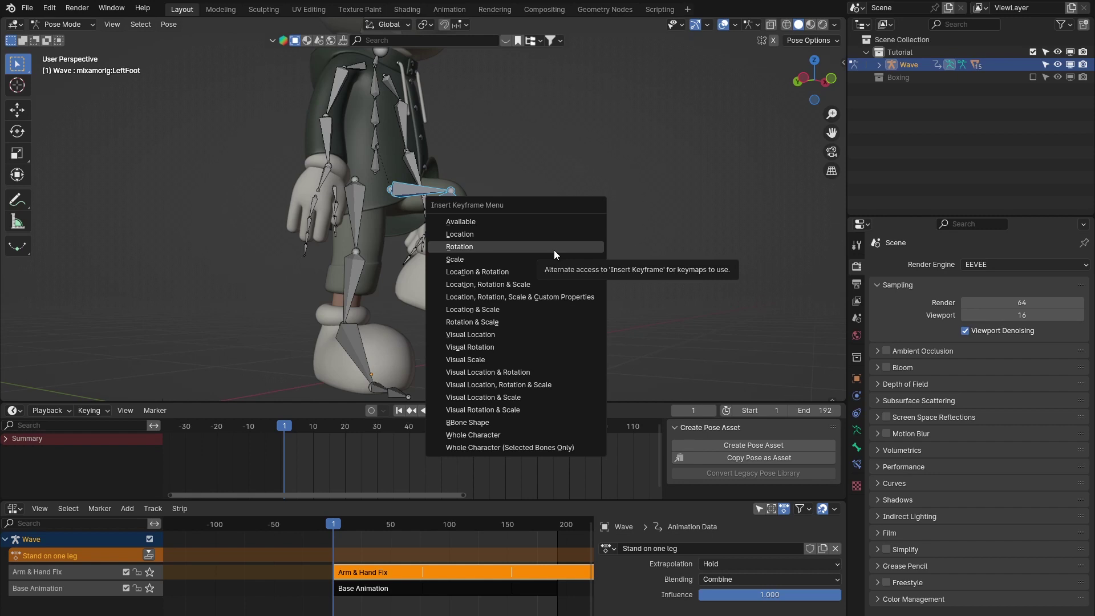
{"action": "left_click", "coordinate": [518, 250]}
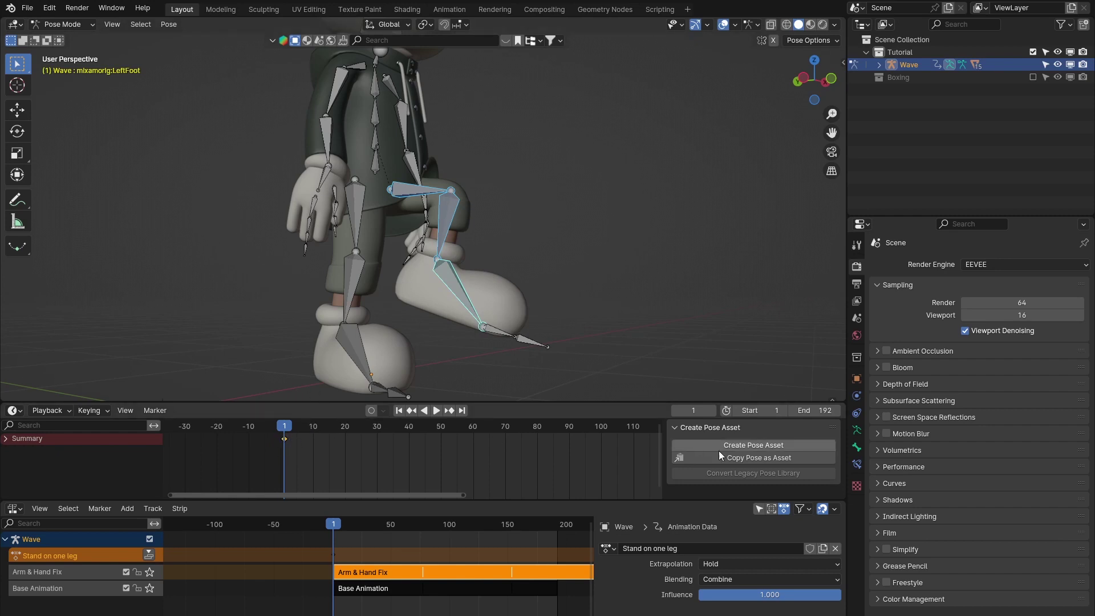
- Push the Stand on one leg action down into an NLA strip and set its end frame to 192
{"action": "left_click", "coordinate": [149, 554]}
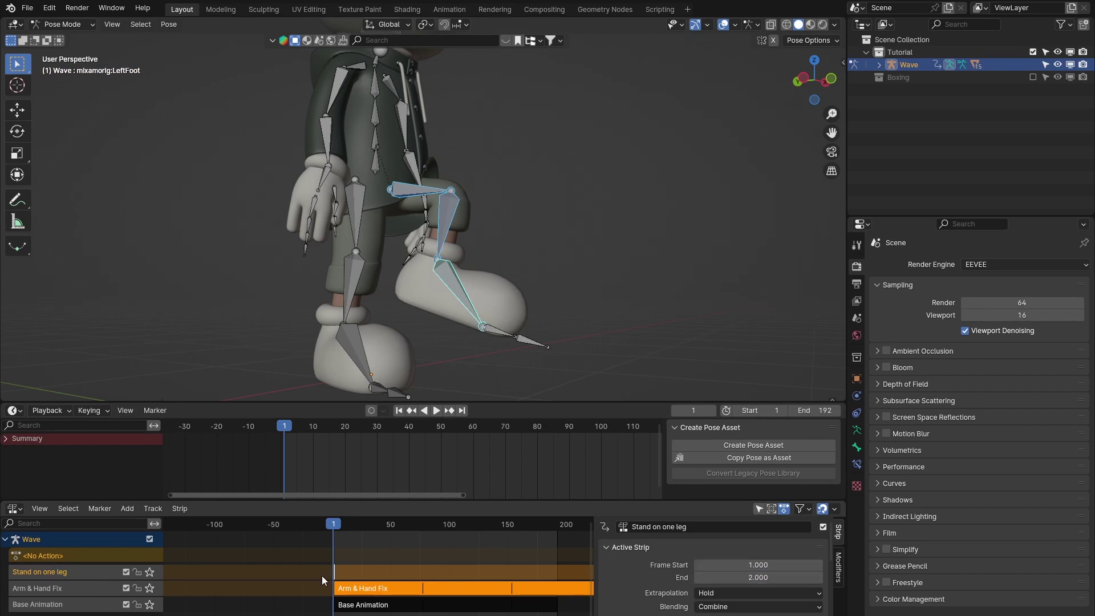
{"action": "left_click", "coordinate": [750, 576]}
{"action": "type", "text": "192"}
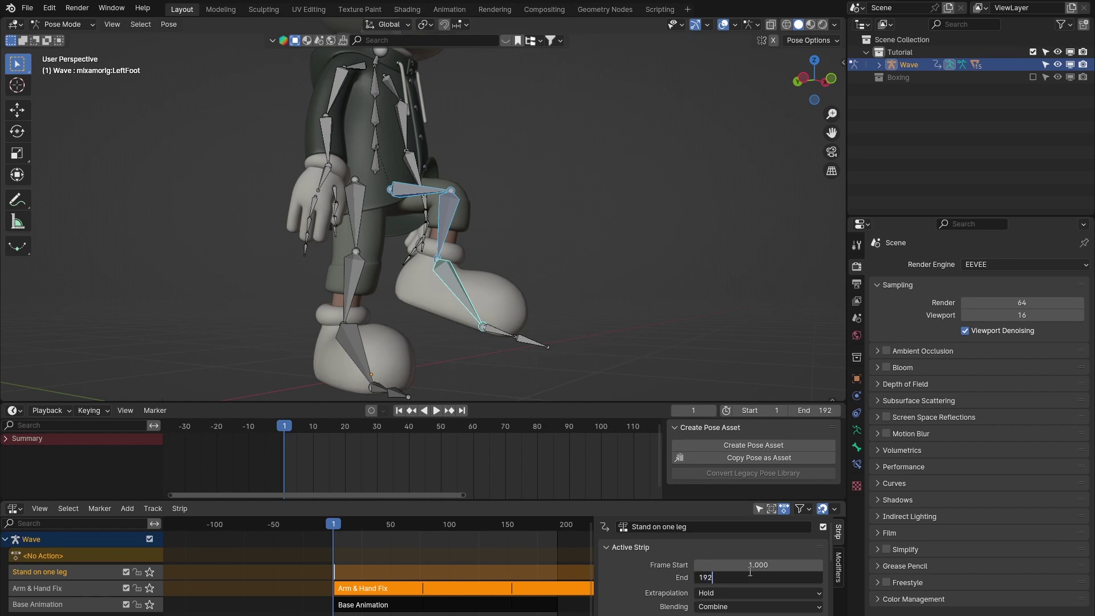
{"action": "key", "text": "Return"}
- Compare the Active Strip settings of the Base Animation, Arm & Hand Fix and Stand on one leg strips
{"action": "left_click", "coordinate": [387, 605]}
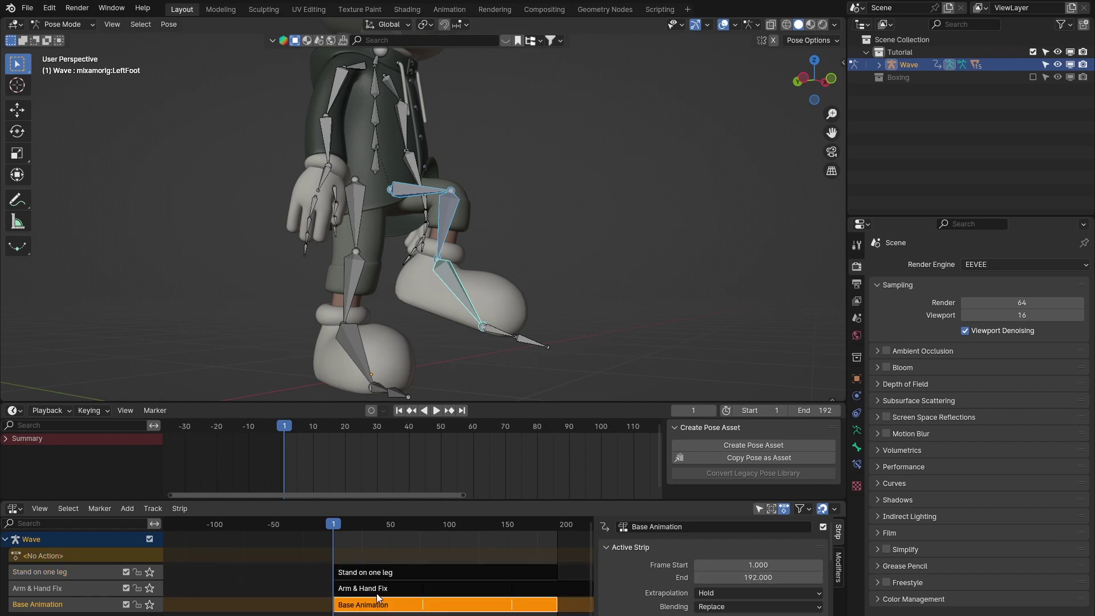
{"action": "left_click", "coordinate": [375, 590]}
{"action": "left_click", "coordinate": [370, 604]}
{"action": "left_click", "coordinate": [376, 576]}
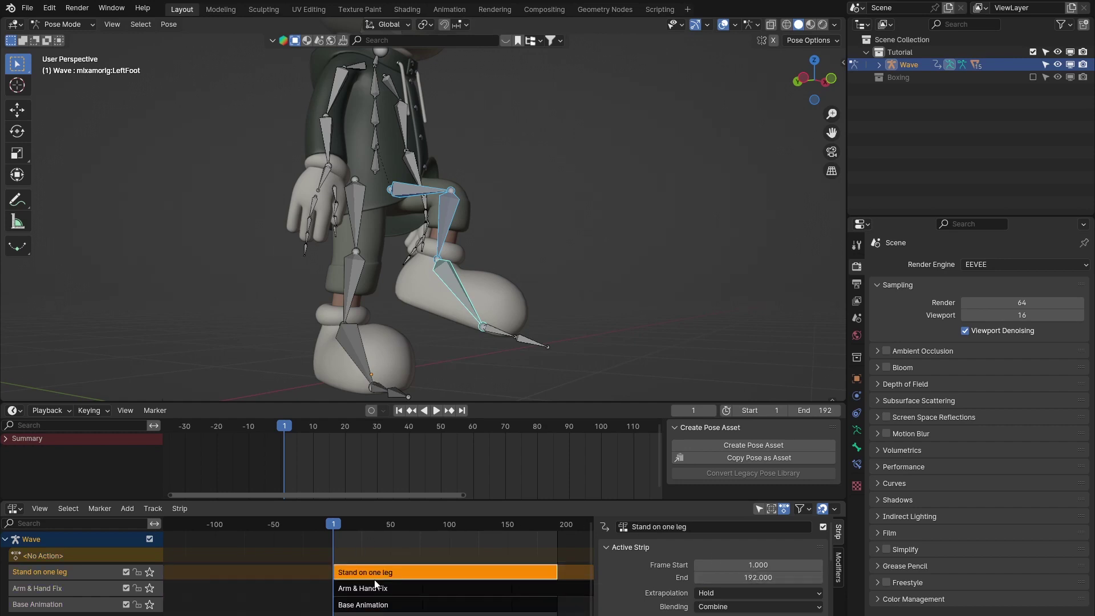
{"action": "left_click", "coordinate": [374, 591]}
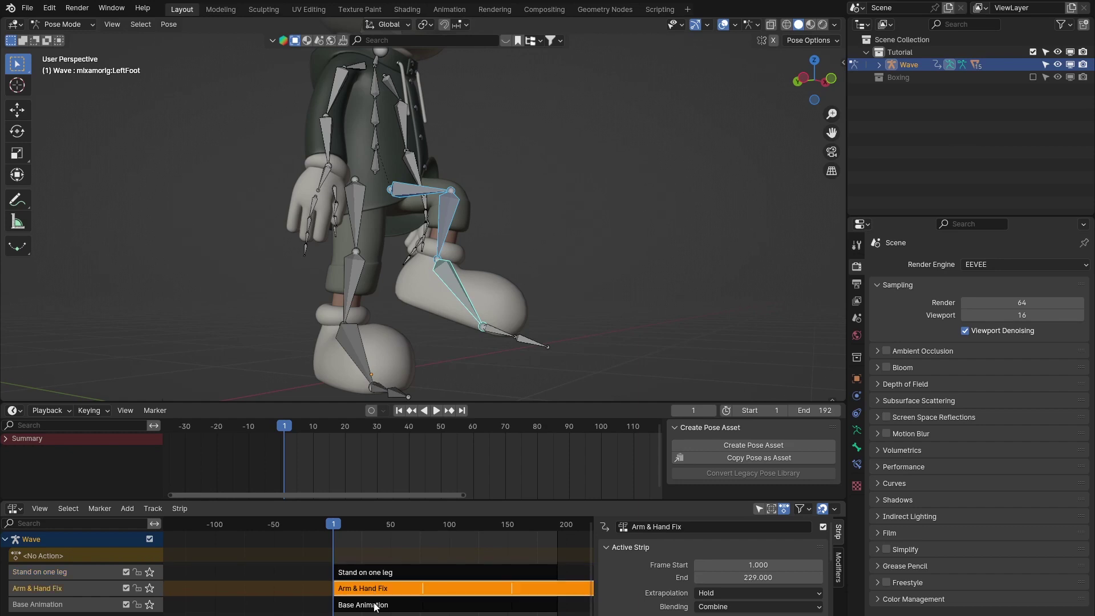
{"action": "left_click", "coordinate": [369, 608]}
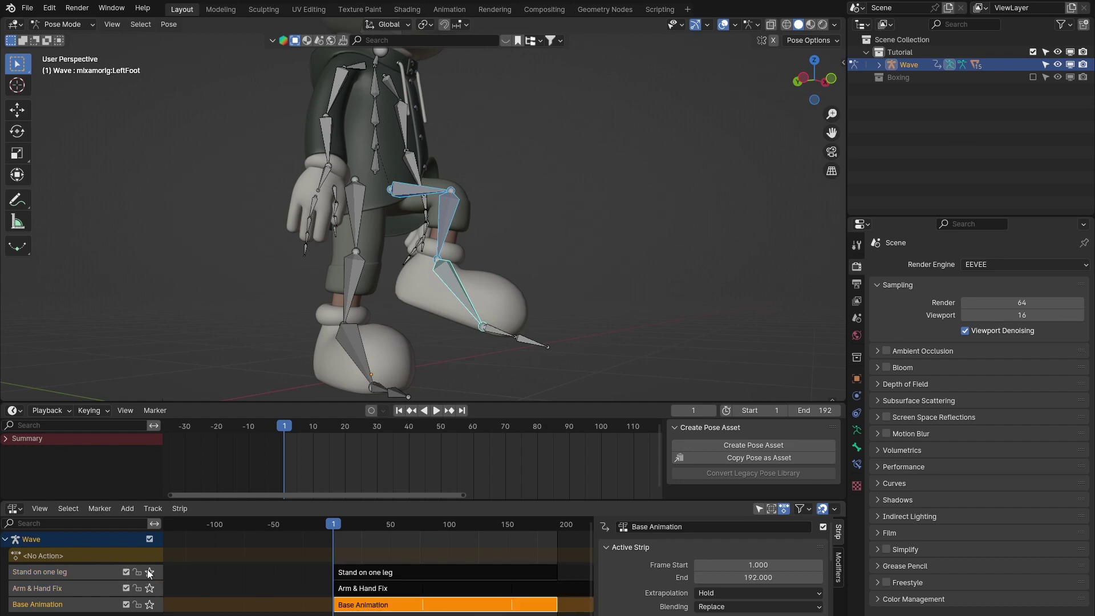
- Return to Object Mode and play the layered animation, reviewing the raised left leg from the front and side
{"action": "key", "text": "ctrl+Tab"}
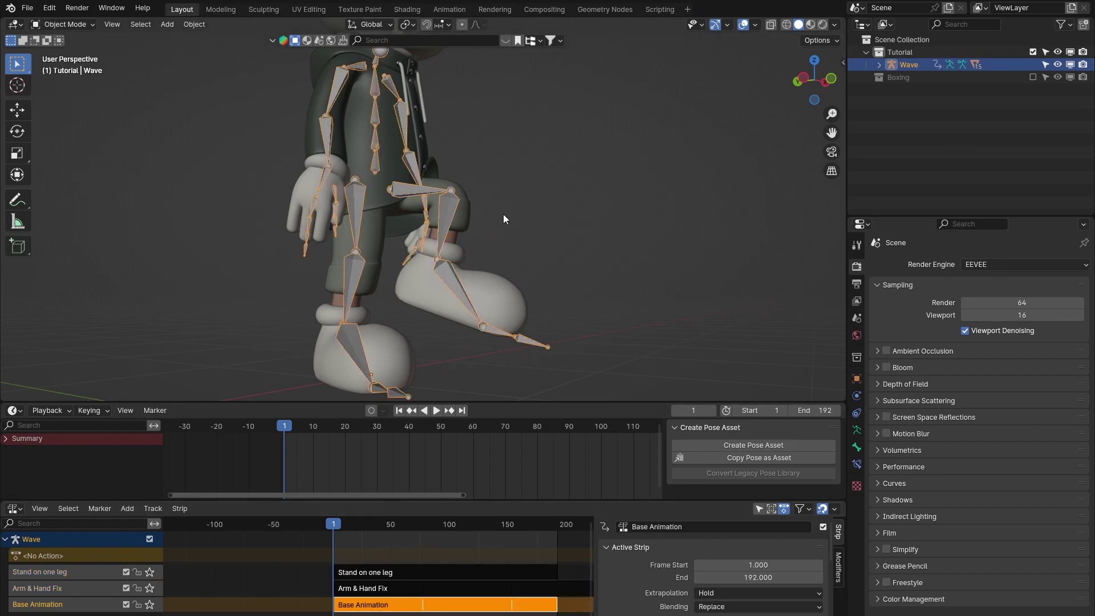
{"action": "middle_click_drag", "start_coordinate": [575, 227], "coordinate": [374, 283]}
{"action": "scroll", "coordinate": [372, 259], "scroll_direction": "down", "scroll_amount": 2}
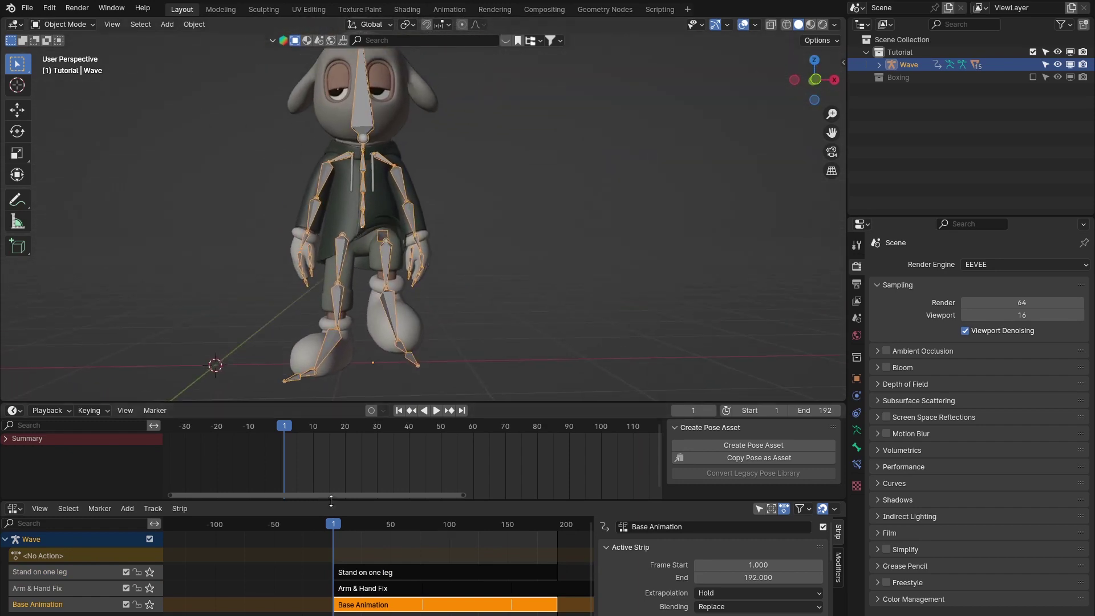
{"action": "key", "text": "space"}
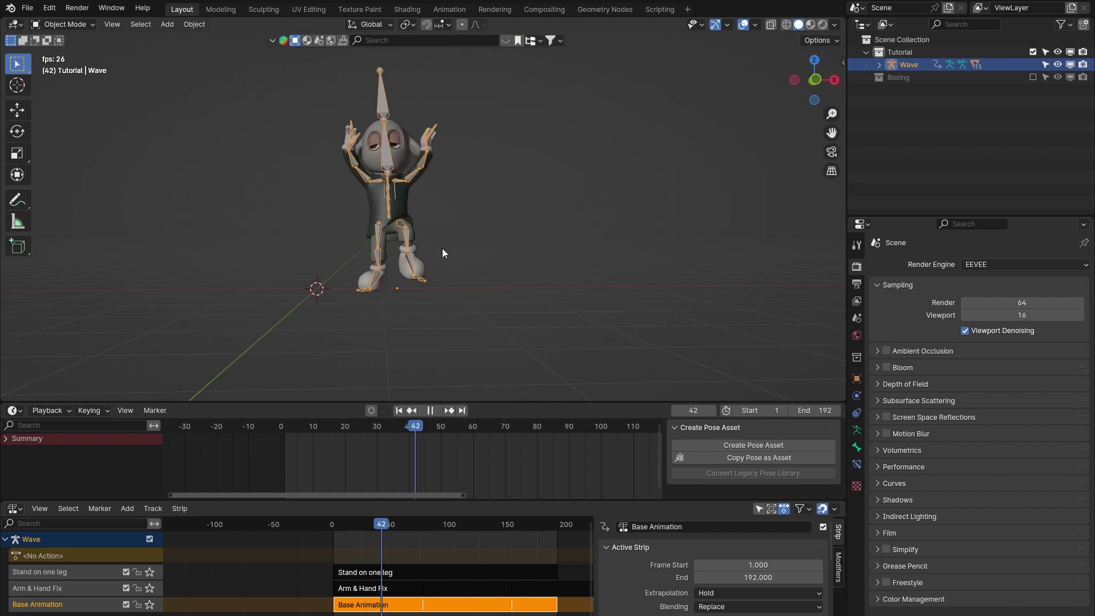
{"action": "scroll", "coordinate": [427, 234], "scroll_direction": "up", "scroll_amount": 2}
{"action": "middle_click_drag", "start_coordinate": [422, 227], "coordinate": [475, 242]}
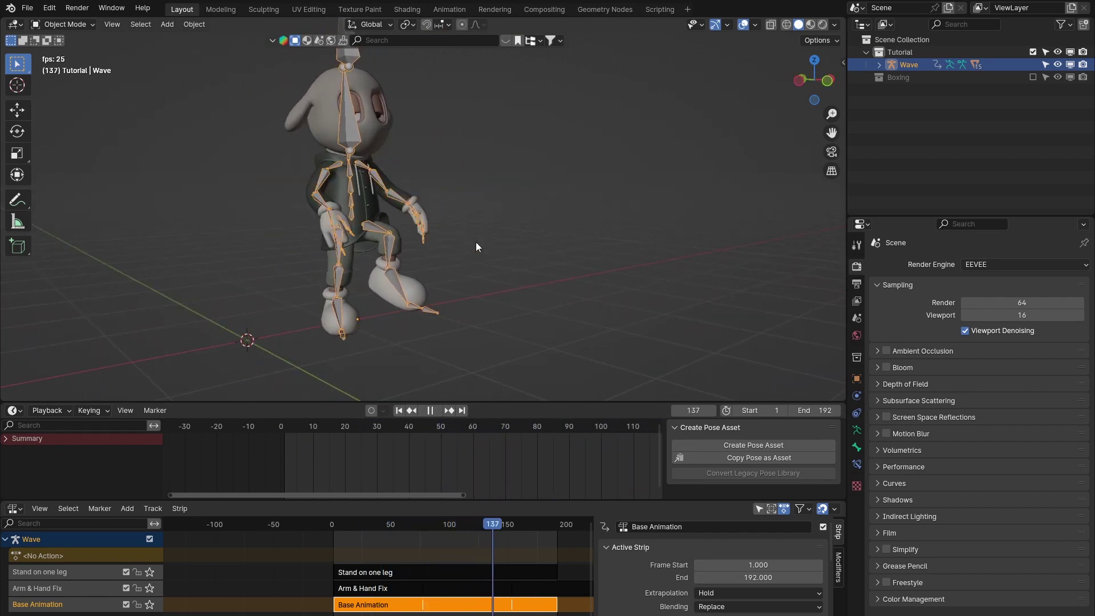
{"action": "middle_click_drag", "start_coordinate": [433, 246], "coordinate": [504, 232]}
{"action": "scroll", "coordinate": [433, 236], "scroll_direction": "up", "scroll_amount": 2}
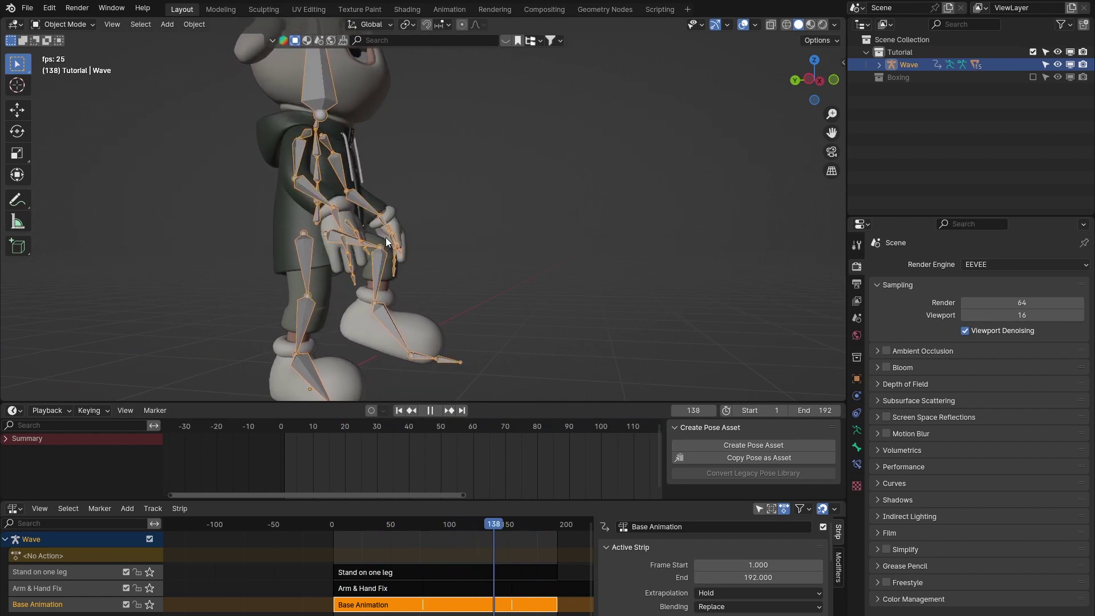
- Compare the blending modes of the Stand on one leg, Arm & Hand Fix and Base Animation strips during playback
{"action": "left_click", "coordinate": [103, 572]}
{"action": "left_click", "coordinate": [412, 575]}
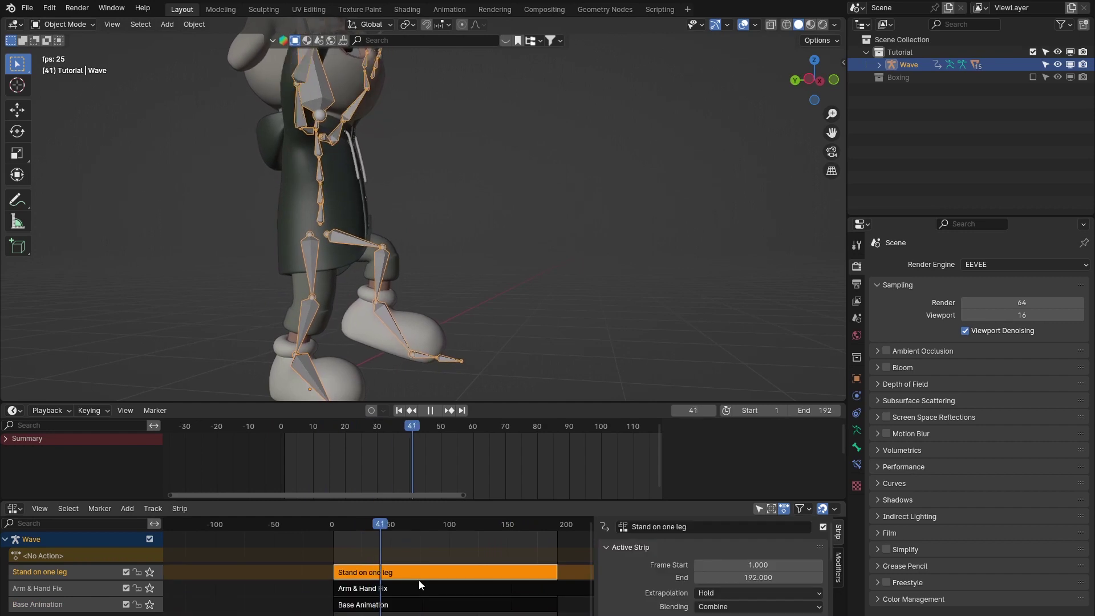
{"action": "left_click", "coordinate": [425, 585]}
{"action": "left_click", "coordinate": [428, 573]}
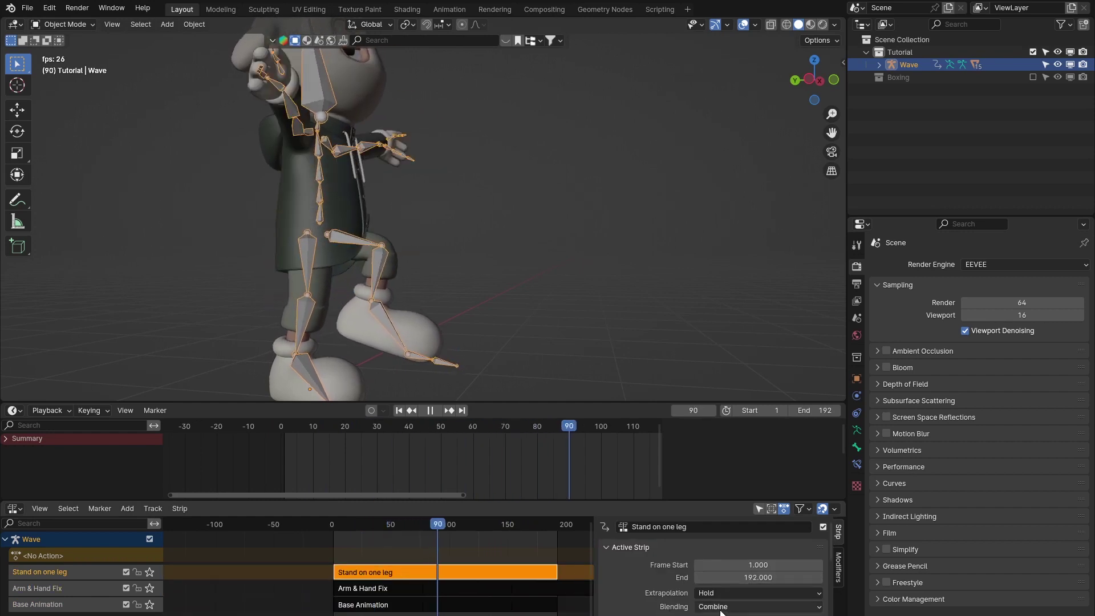
{"action": "left_click", "coordinate": [772, 610]}
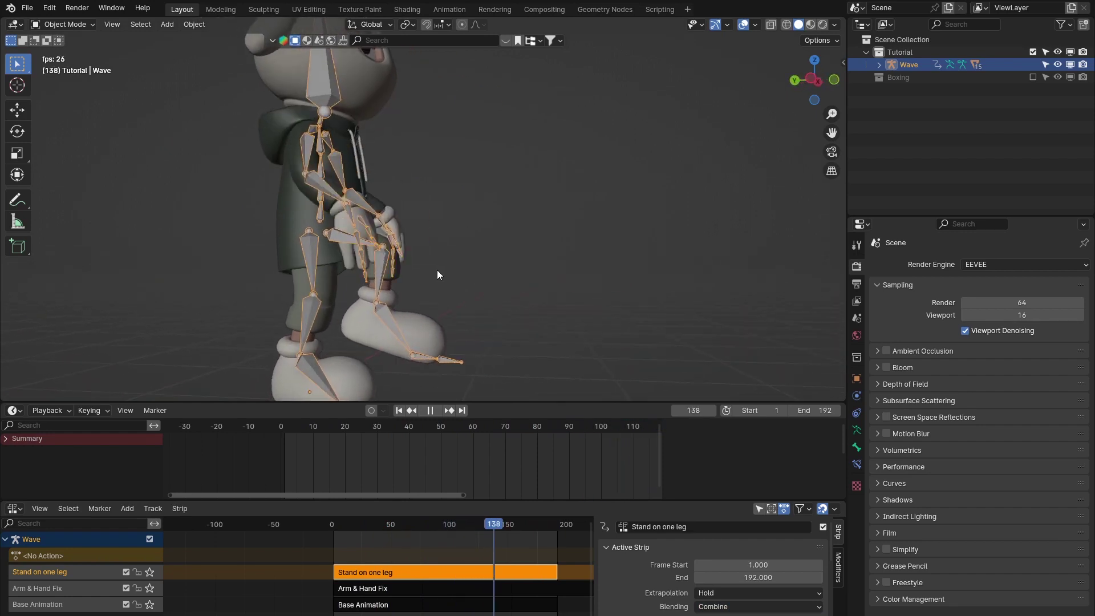
{"action": "left_click", "coordinate": [367, 586]}
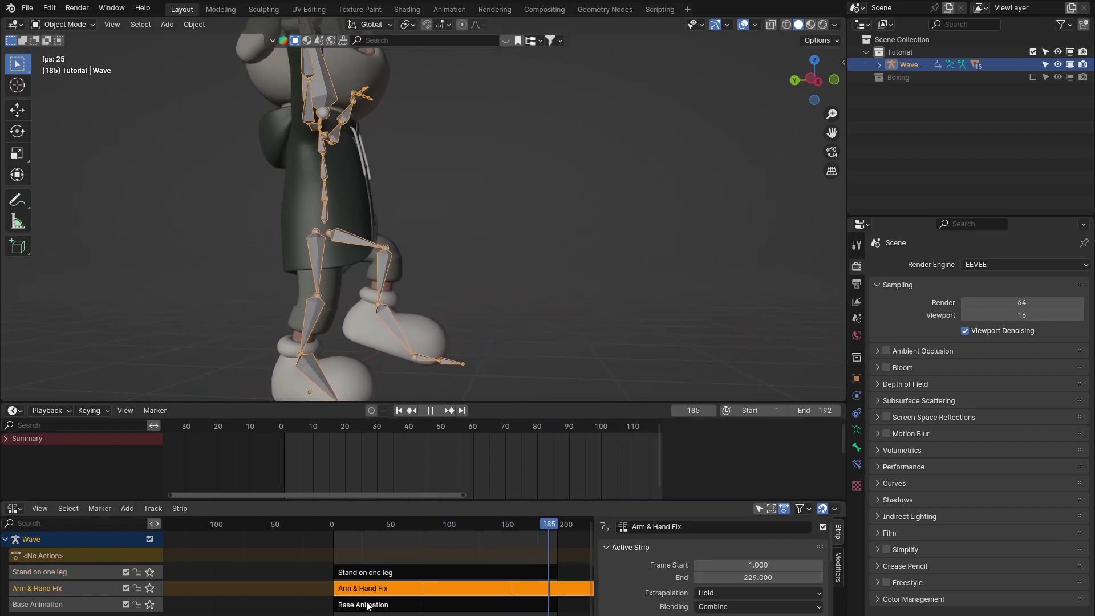
{"action": "left_click", "coordinate": [362, 603]}
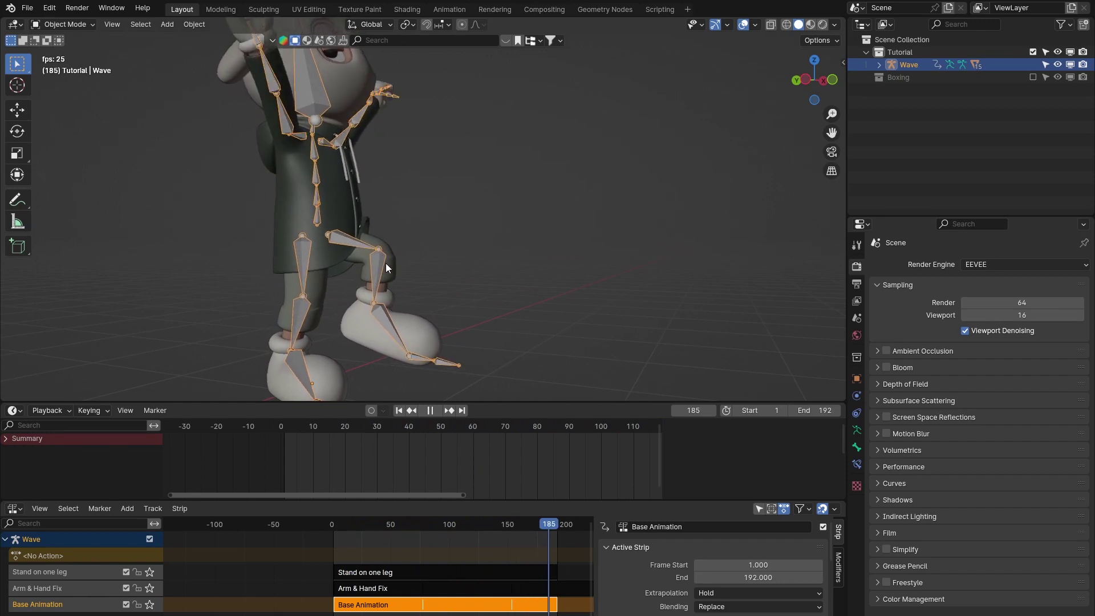
- Review the playing animation from the front and step through the three strips' Active Strip settings again
{"action": "middle_click_drag", "start_coordinate": [388, 264], "coordinate": [348, 260]}
{"action": "scroll", "coordinate": [347, 260], "scroll_direction": "down", "scroll_amount": 2}
{"action": "middle_click_drag", "start_coordinate": [425, 243], "coordinate": [389, 329]}
{"action": "scroll", "coordinate": [393, 255], "scroll_direction": "up", "scroll_amount": 1}
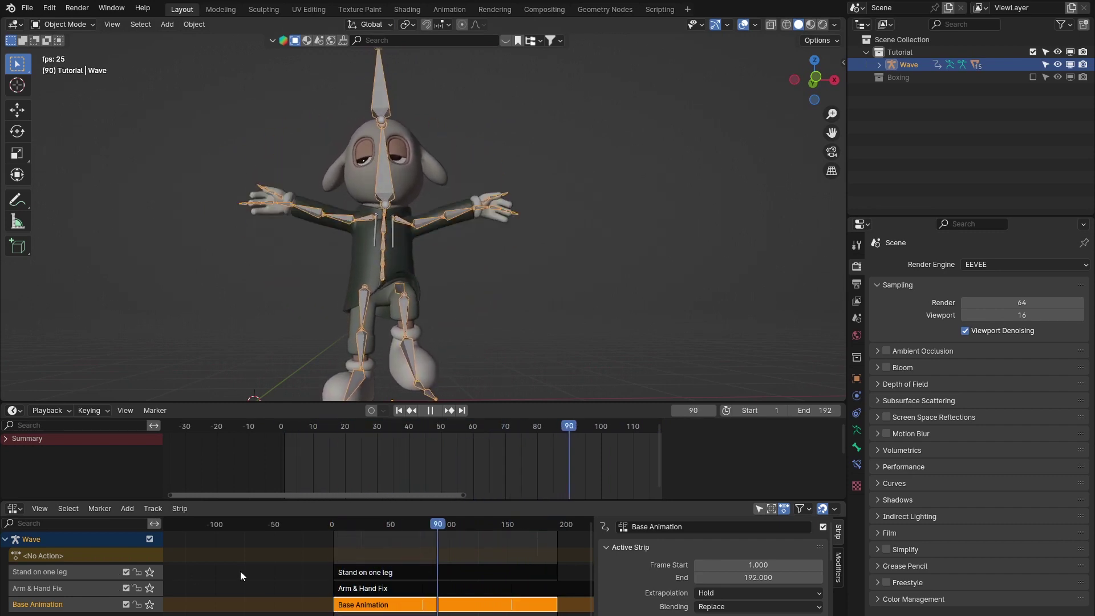
{"action": "left_click", "coordinate": [389, 571]}
{"action": "left_click", "coordinate": [379, 588]}
{"action": "left_click", "coordinate": [379, 603]}
{"action": "left_click", "coordinate": [383, 571]}
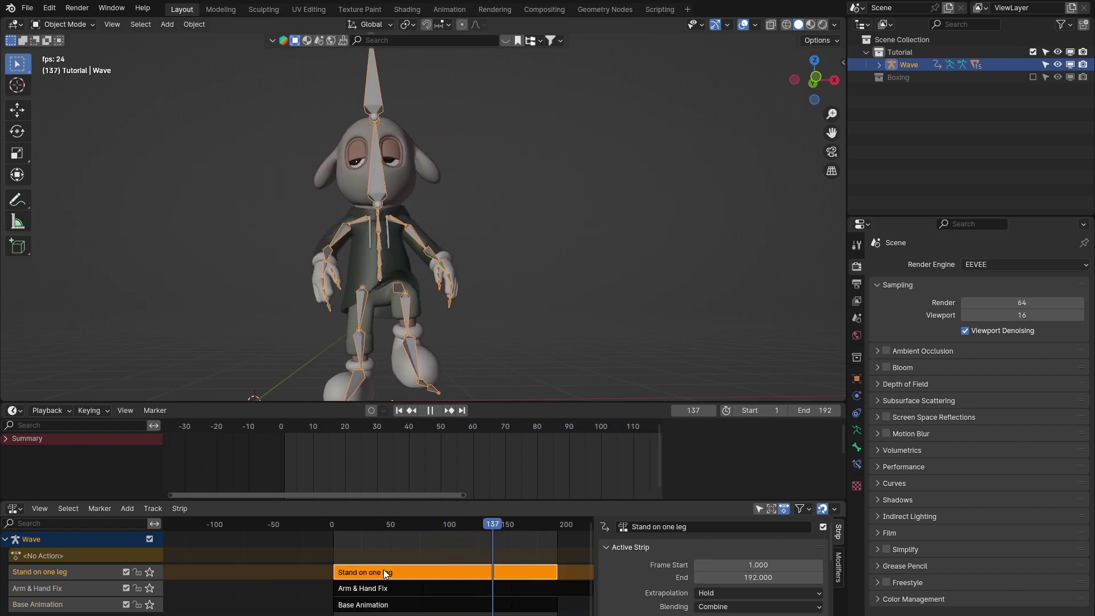
{"action": "left_click", "coordinate": [379, 587]}
{"action": "left_click", "coordinate": [383, 571]}
{"action": "left_click", "coordinate": [380, 604]}
{"action": "left_click", "coordinate": [385, 574]}
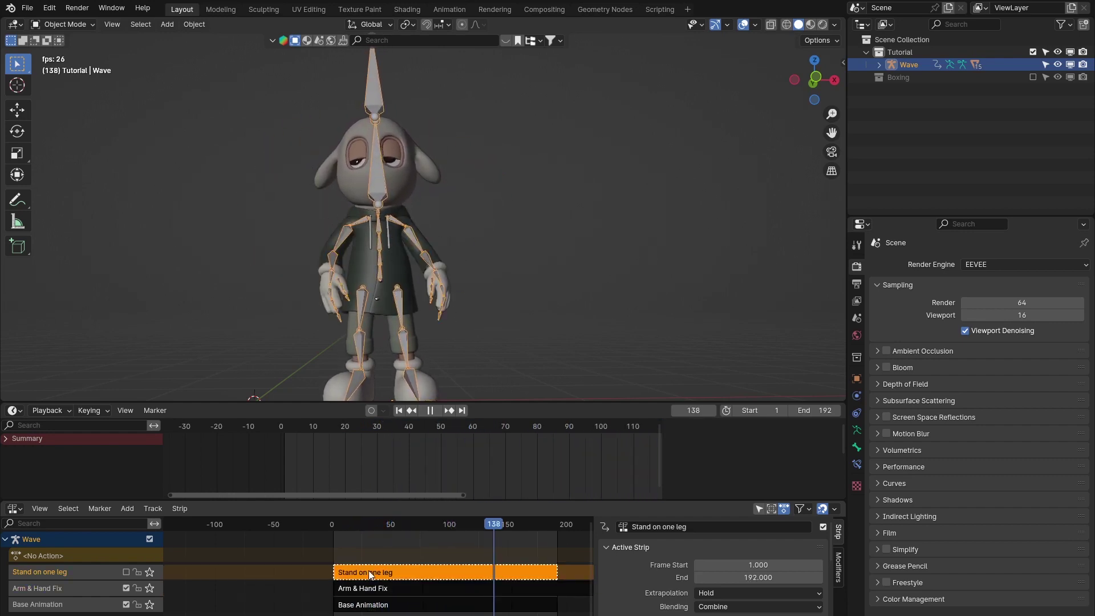
- Toggle the Stand on one leg and Arm & Hand Fix tracks off and back on to compare their effect on the animation
{"action": "left_click", "coordinate": [126, 572]}
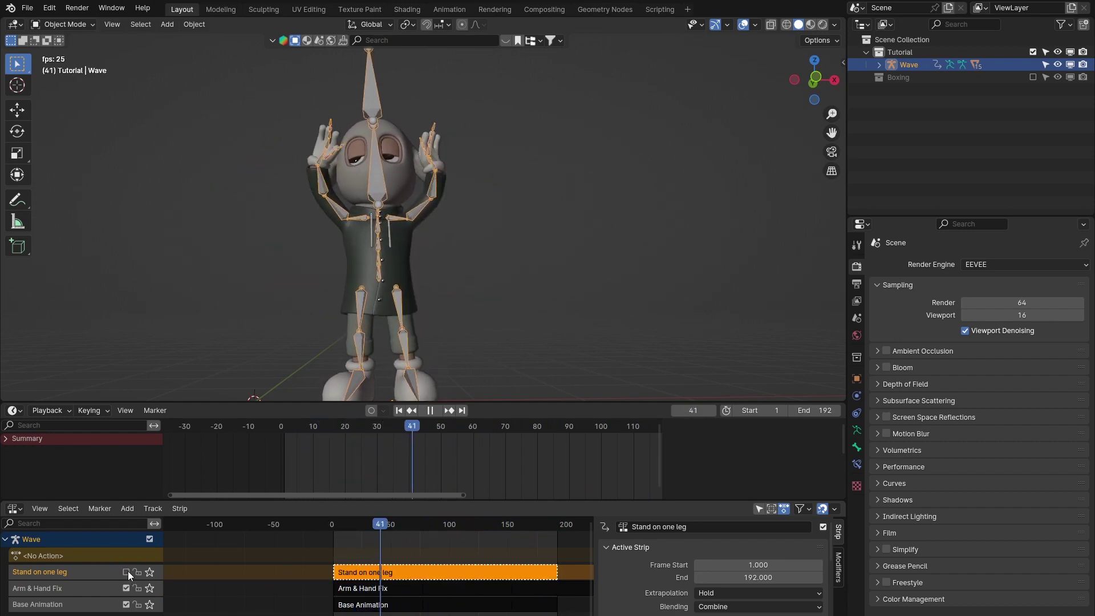
{"action": "left_click", "coordinate": [126, 587]}
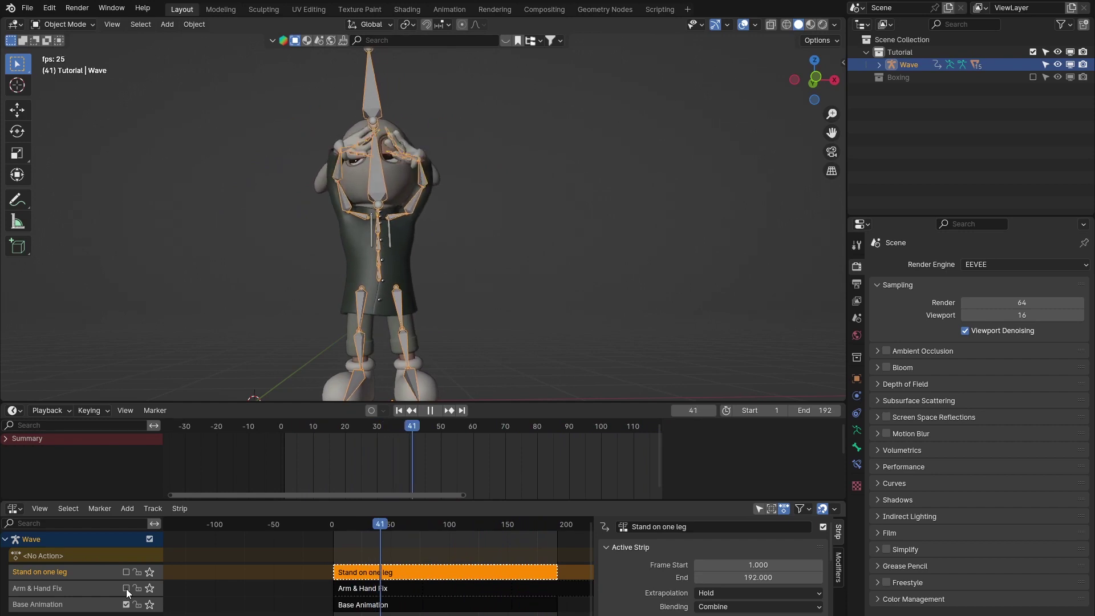
{"action": "left_click", "coordinate": [126, 588]}
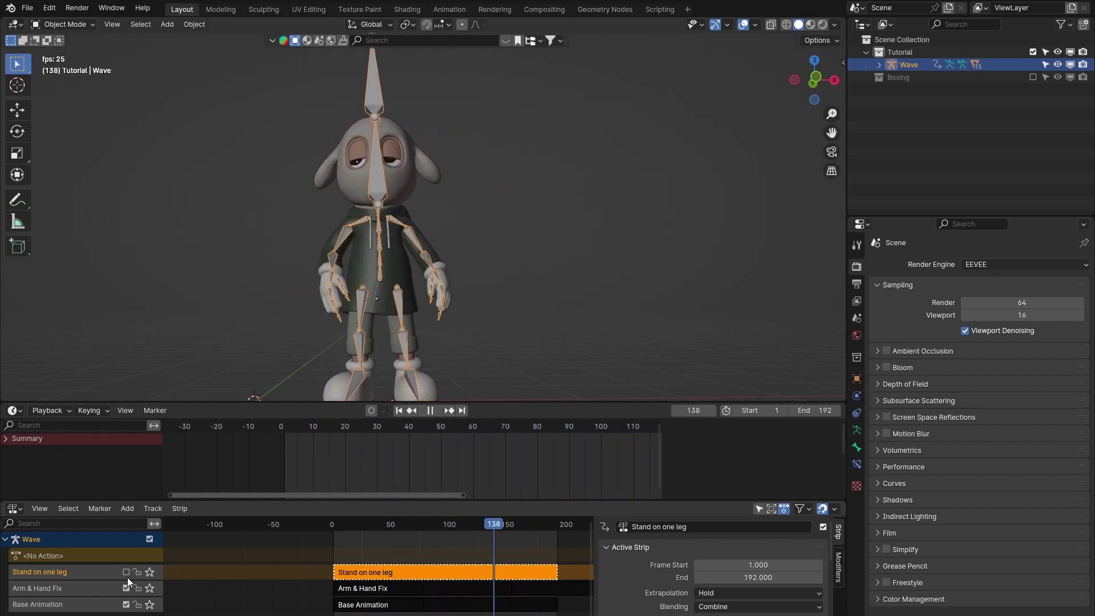
{"action": "left_click", "coordinate": [126, 572]}
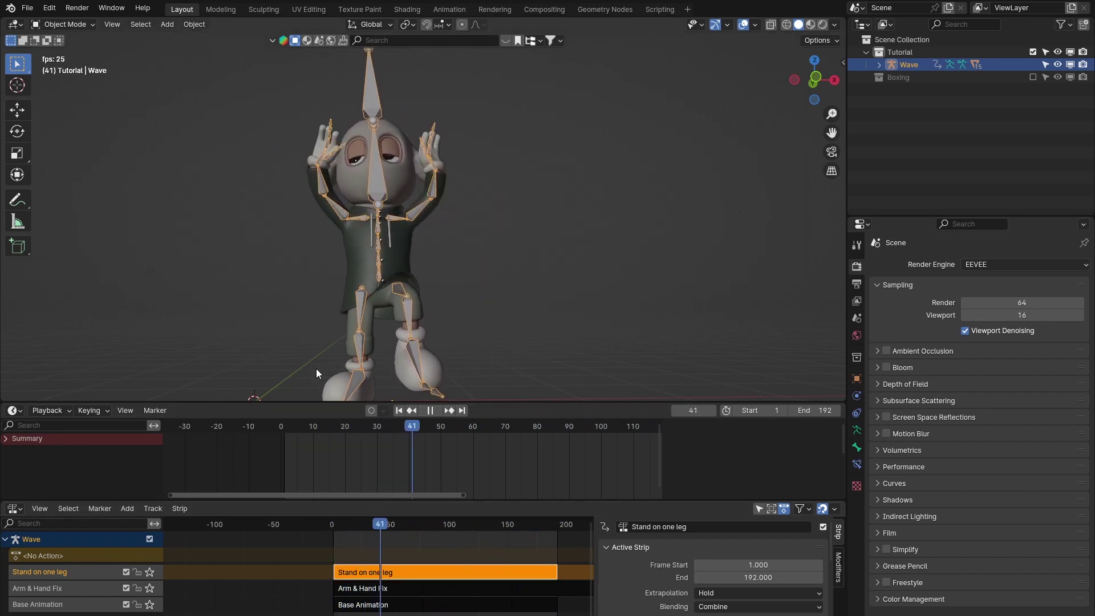
- Stop playback, return to frame 1 and add a new action named Head Tilt/Spine Tilt to the Wave armature
{"action": "key", "text": "space"}
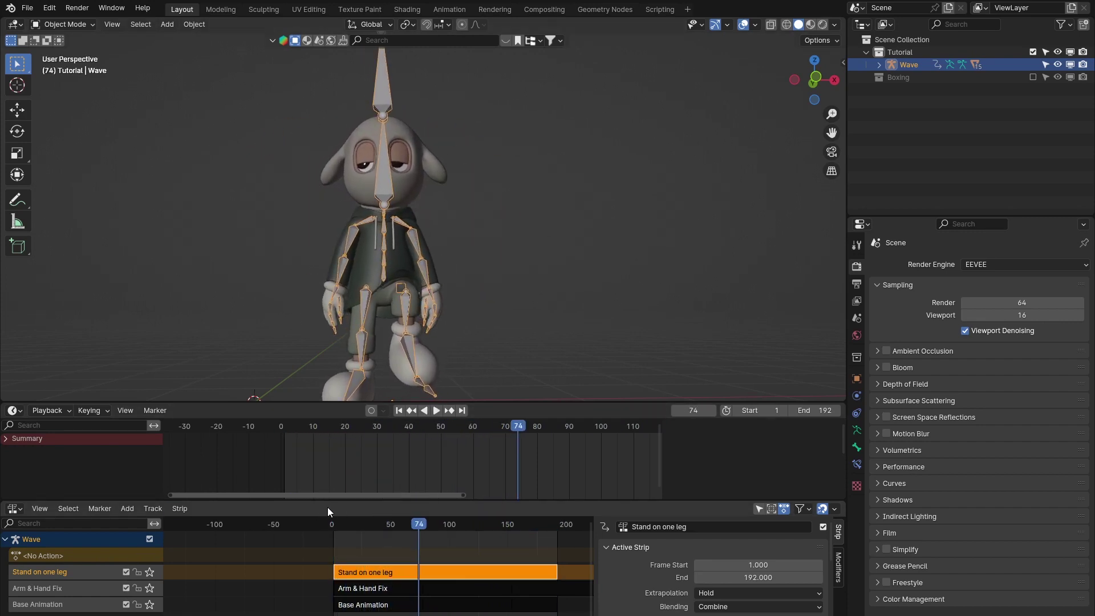
{"action": "mouse_move", "coordinate": [341, 514]}
{"action": "left_mouse_down"}
{"action": "mouse_move", "coordinate": [312, 517]}
{"action": "mouse_move", "coordinate": [363, 512]}
{"action": "mouse_move", "coordinate": [333, 511]}
{"action": "left_mouse_up"}
{"action": "middle_click_drag", "start_coordinate": [393, 273], "coordinate": [388, 220]}
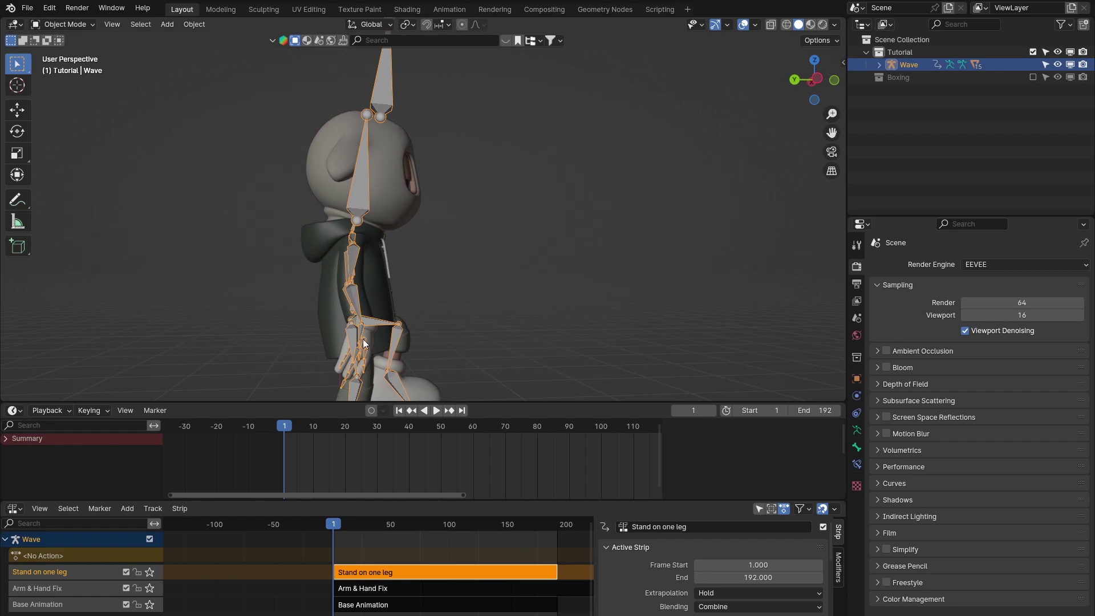
{"action": "left_click", "coordinate": [56, 555]}
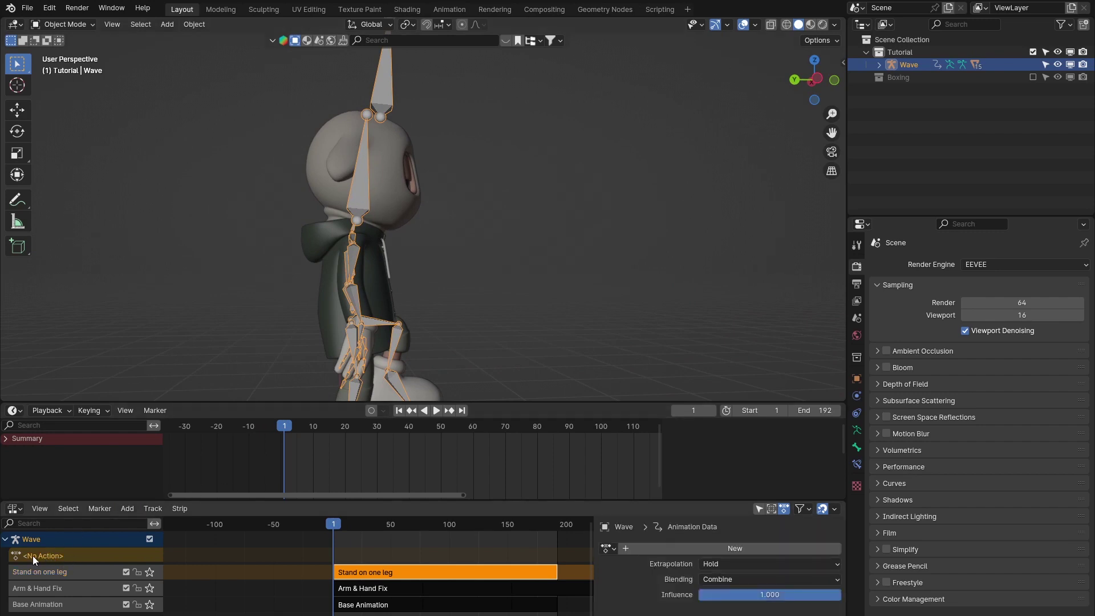
{"action": "left_click", "coordinate": [697, 548]}
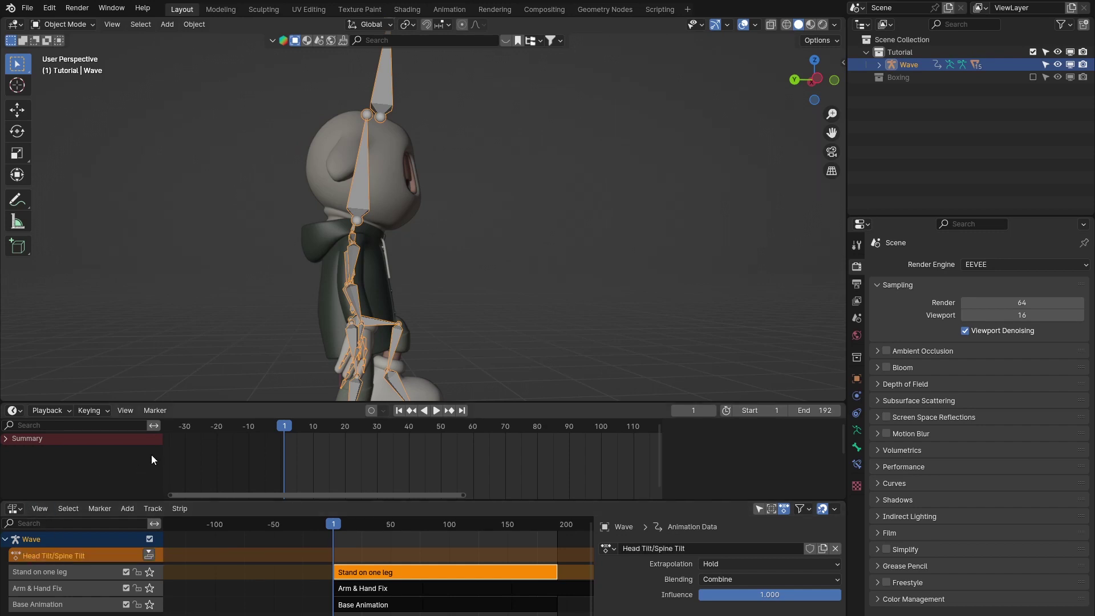
- Enter Pose Mode and rotate the head bone backward in the left orthographic view
{"action": "key", "text": "ctrl+Tab"}
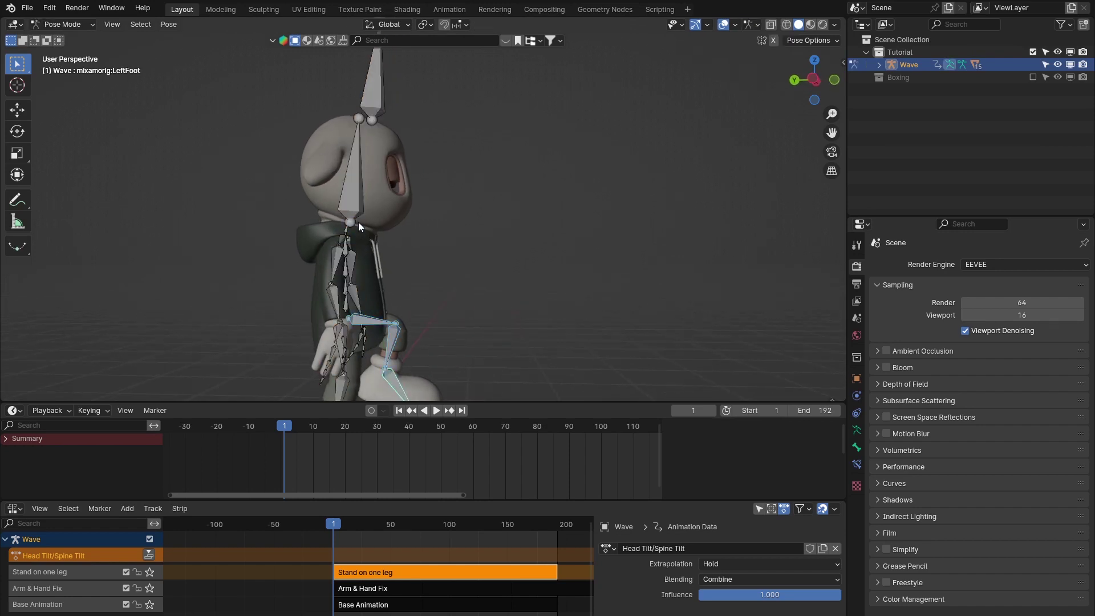
{"action": "left_click", "coordinate": [375, 207]}
{"action": "middle_click_drag", "start_coordinate": [387, 200], "coordinate": [385, 190]}
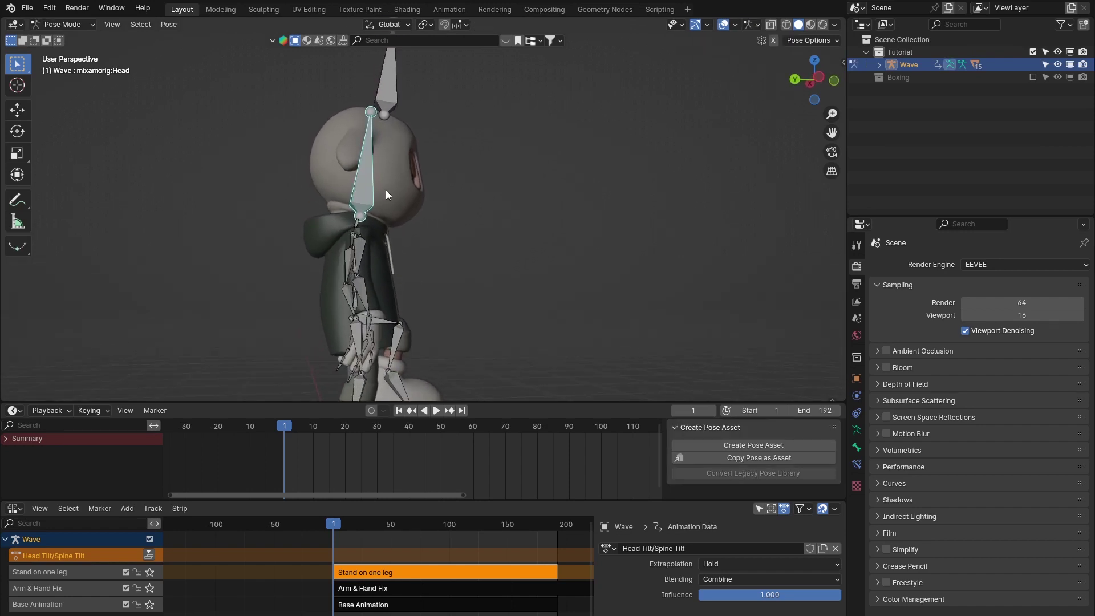
{"action": "left_click", "coordinate": [818, 78]}
{"action": "key", "text": "r"}
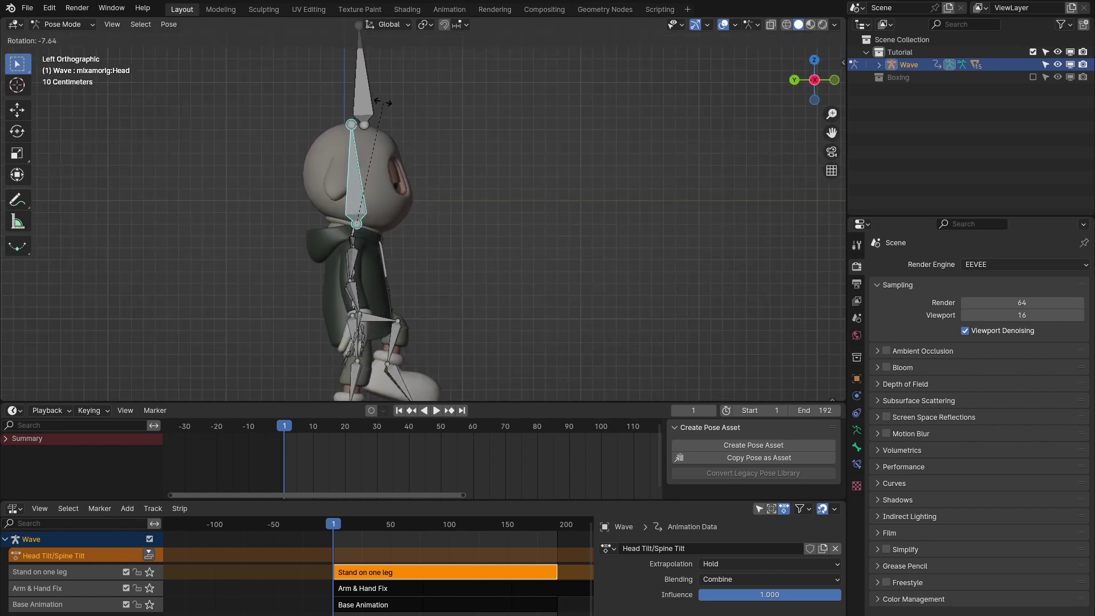
{"action": "left_click", "coordinate": [347, 94]}
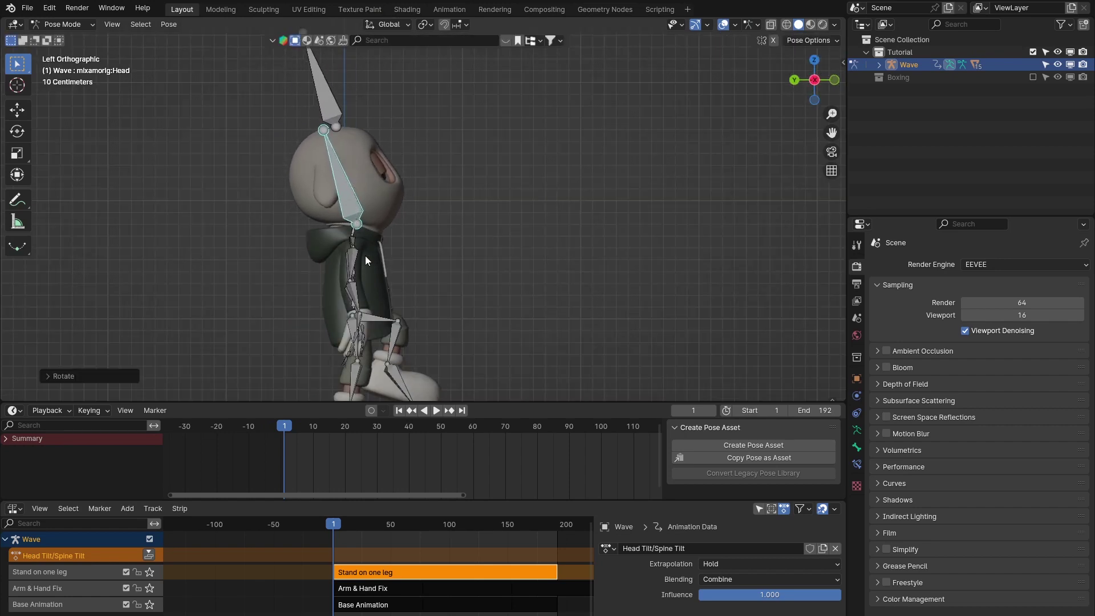
- Select the two upper spine bones, Spine1 and Spine2, and rotate them backward together in the right orthographic view
{"action": "scroll", "coordinate": [353, 258], "scroll_direction": "up", "scroll_amount": 3}
{"action": "mouse_move", "coordinate": [306, 248]}
{"action": "middle_mouse_down"}
{"action": "mouse_move", "coordinate": [344, 269]}
{"action": "mouse_move", "coordinate": [368, 232]}
{"action": "mouse_move", "coordinate": [322, 237]}
{"action": "middle_mouse_up"}
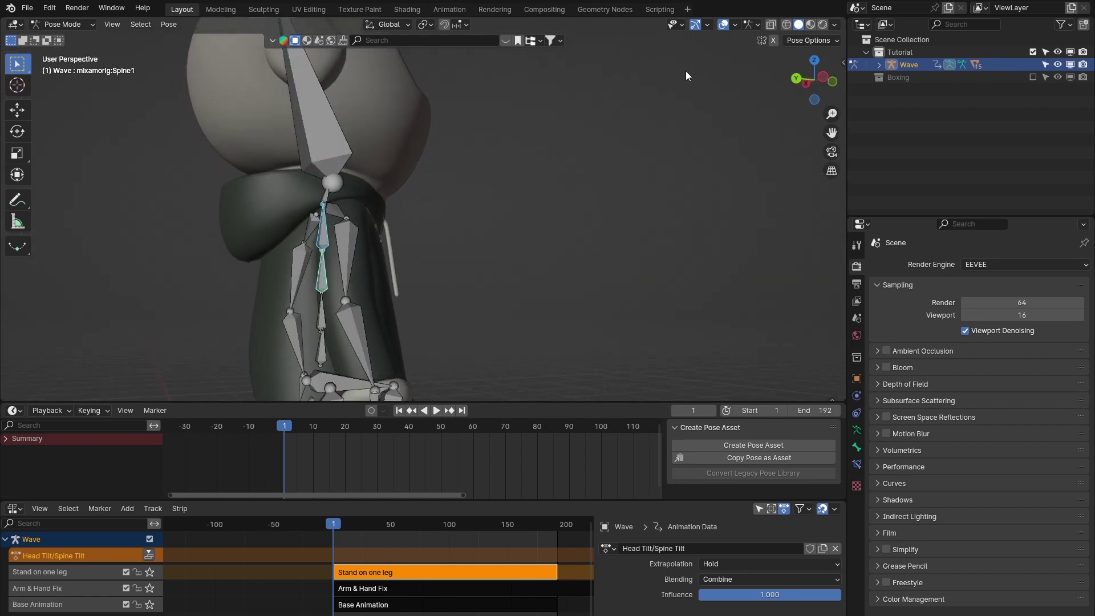
{"action": "left_click", "coordinate": [808, 83]}
{"action": "key", "text": "r"}
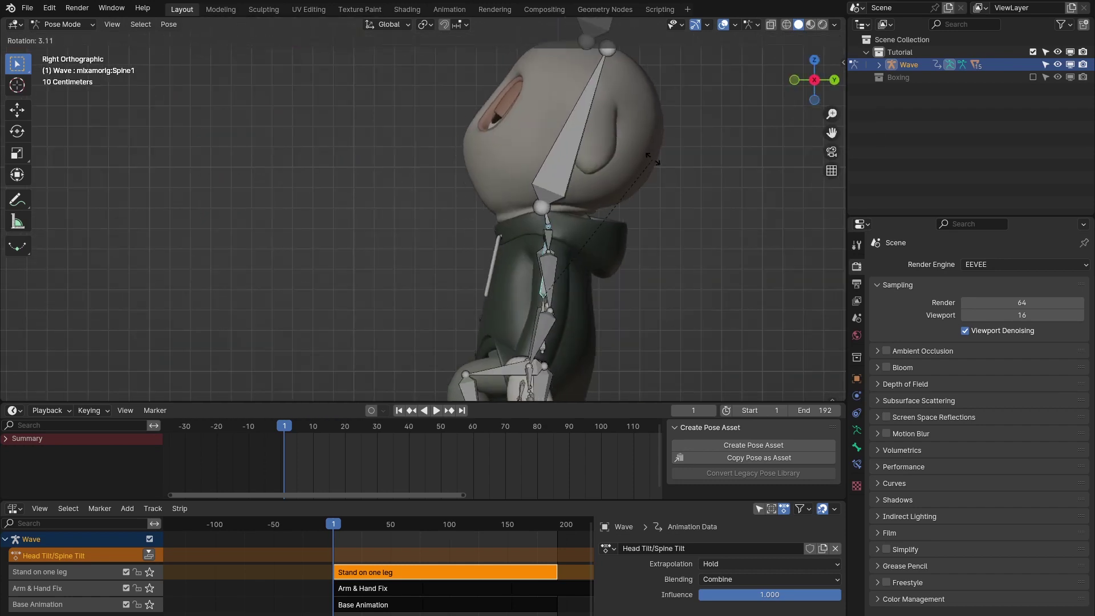
{"action": "left_click", "coordinate": [718, 178]}
- Rotate the head bone further backward in two passes so the character looks upward
{"action": "scroll", "coordinate": [637, 237], "scroll_direction": "down", "scroll_amount": 3}
{"action": "middle_click_drag", "start_coordinate": [637, 239], "coordinate": [506, 198], "text": "shift"}
{"action": "key", "text": "r"}
{"action": "left_click", "coordinate": [558, 95]}
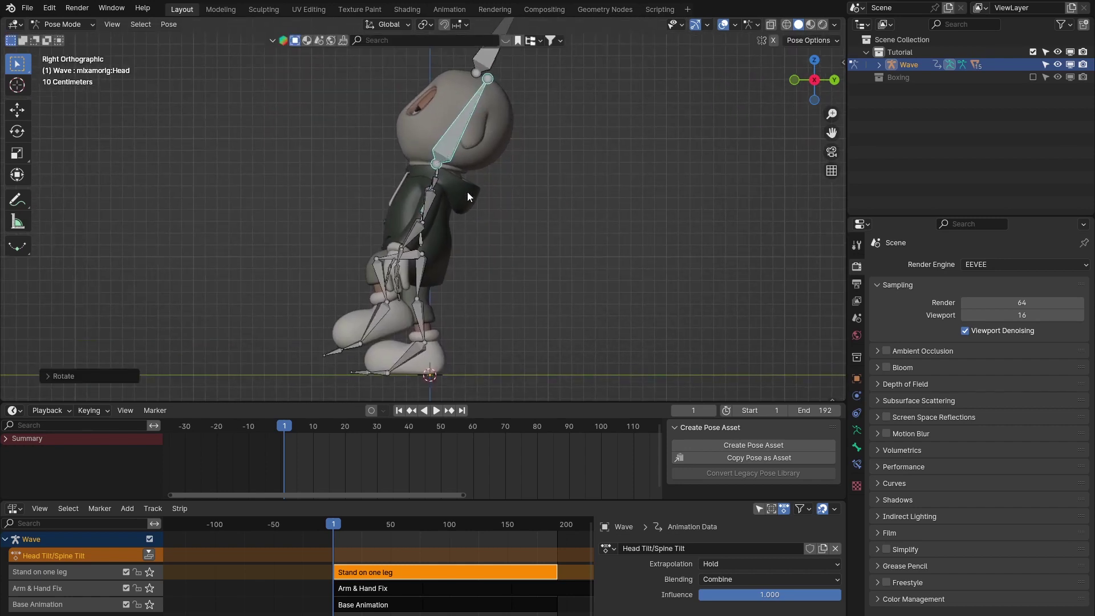
{"action": "scroll", "coordinate": [437, 206], "scroll_direction": "up", "scroll_amount": 2}
{"action": "left_click", "coordinate": [439, 174]}
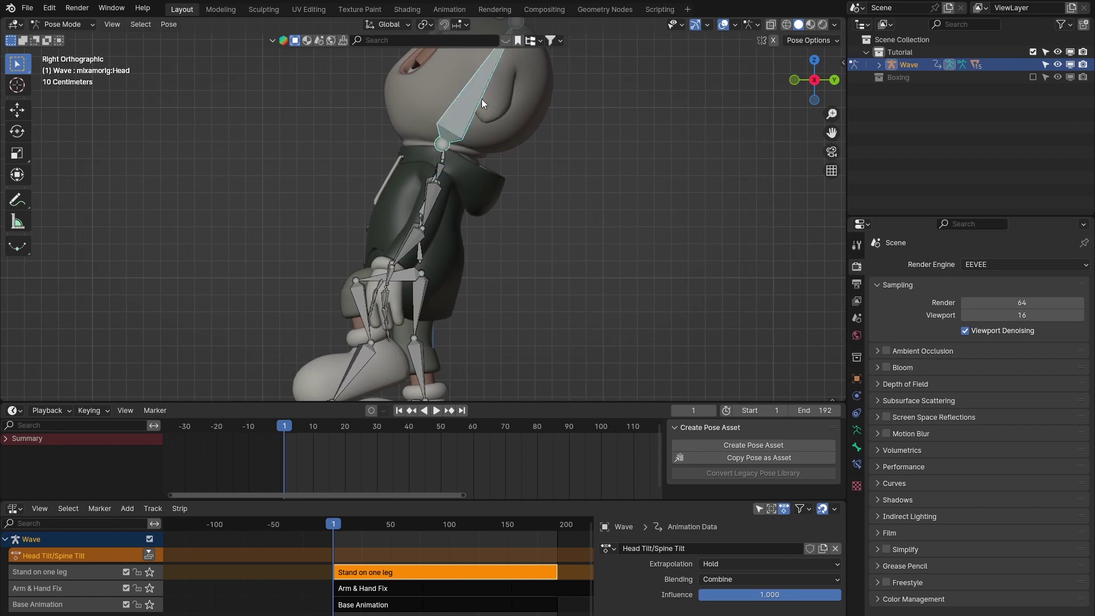
{"action": "key", "text": "r"}
{"action": "left_click", "coordinate": [593, 132]}
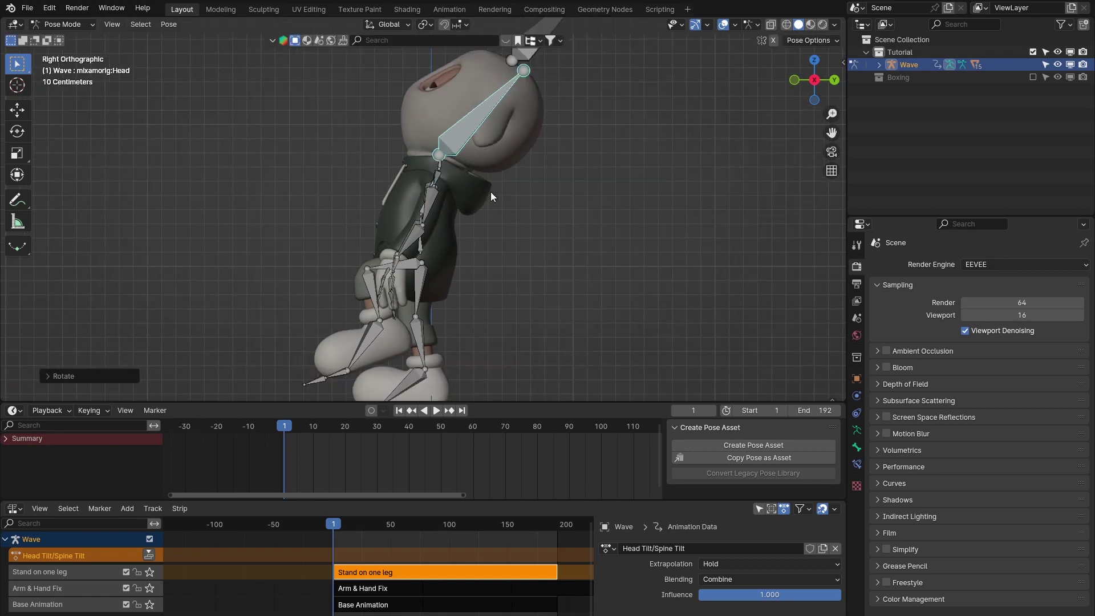
- Insert a Rotation keyframe at frame 1 for the head, Spine2 and Spine1 bones together
{"action": "middle_click_drag", "start_coordinate": [490, 191], "coordinate": [414, 173], "text": "shift"}
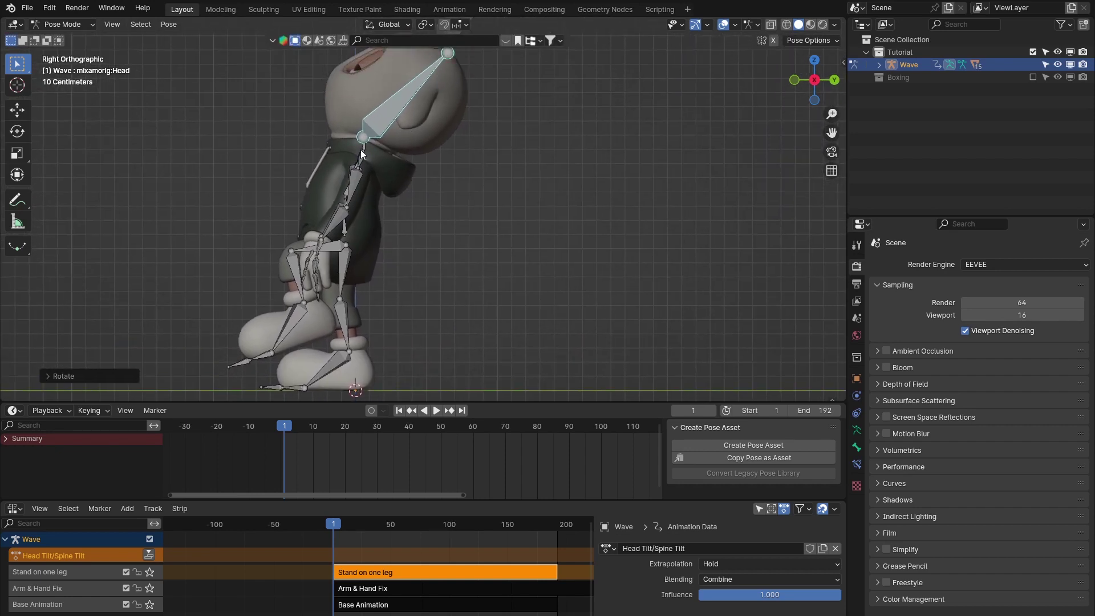
{"action": "middle_click_drag", "start_coordinate": [360, 150], "coordinate": [334, 149]}
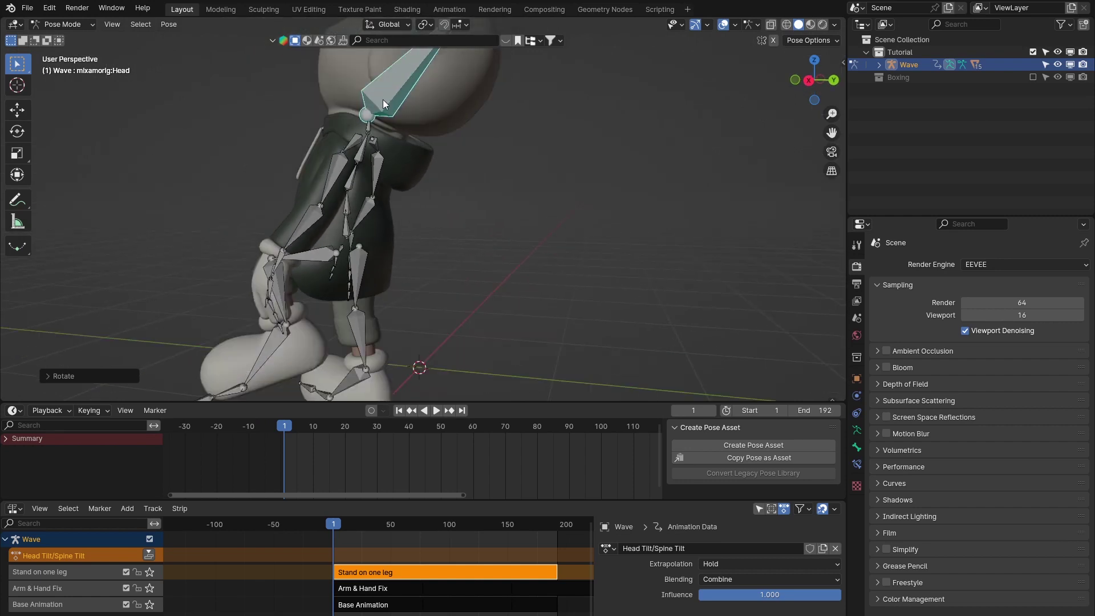
{"action": "left_click", "coordinate": [362, 154], "text": "shift"}
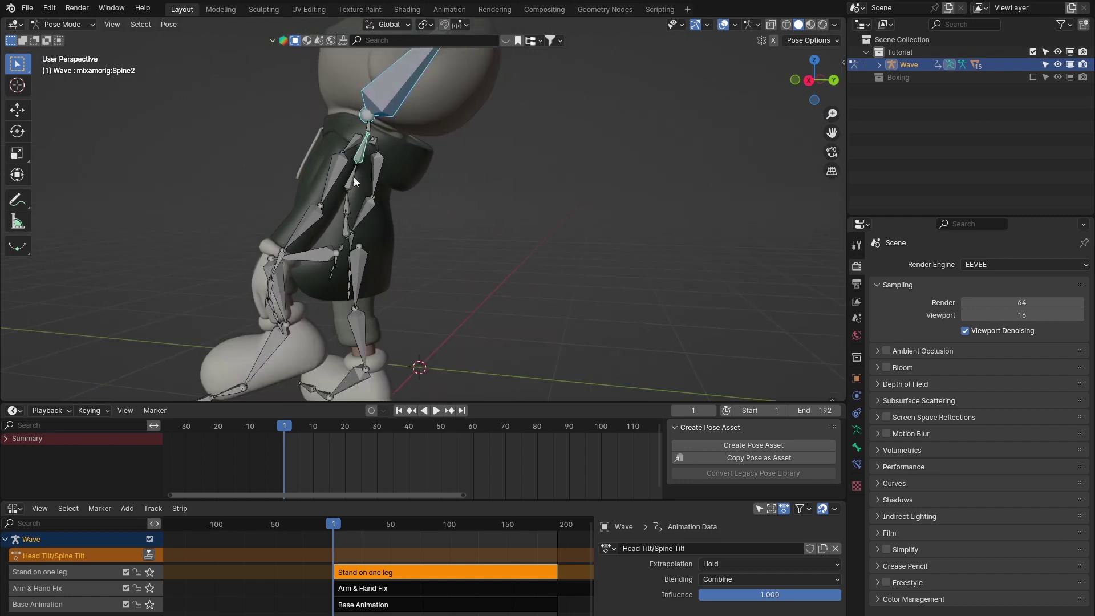
{"action": "left_click", "coordinate": [353, 178], "text": "shift"}
{"action": "middle_click_drag", "start_coordinate": [353, 179], "coordinate": [328, 289], "text": "shift"}
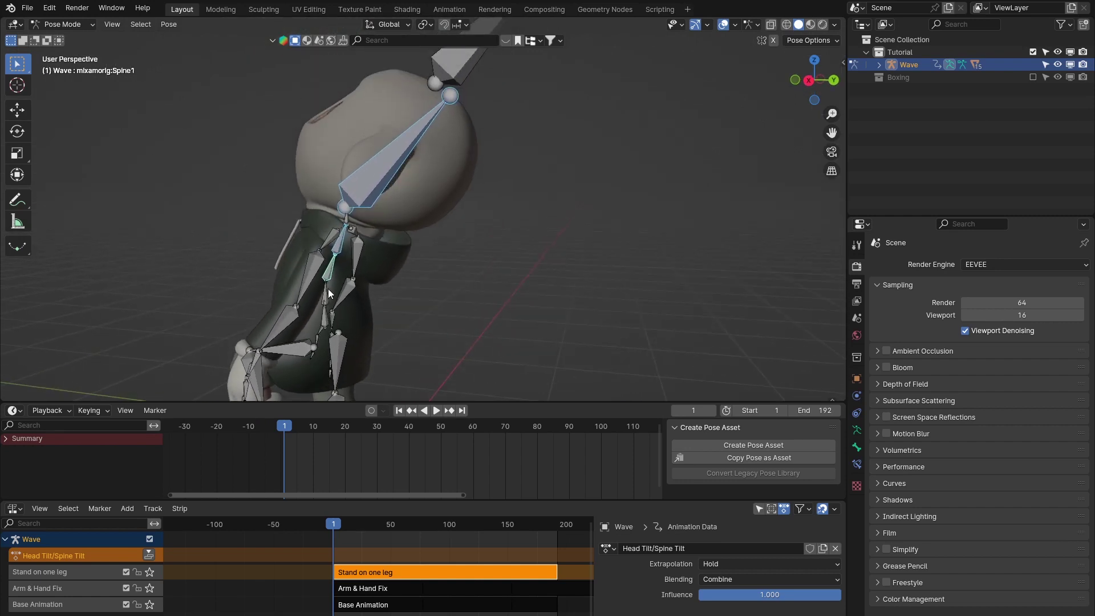
{"action": "key", "text": "i"}
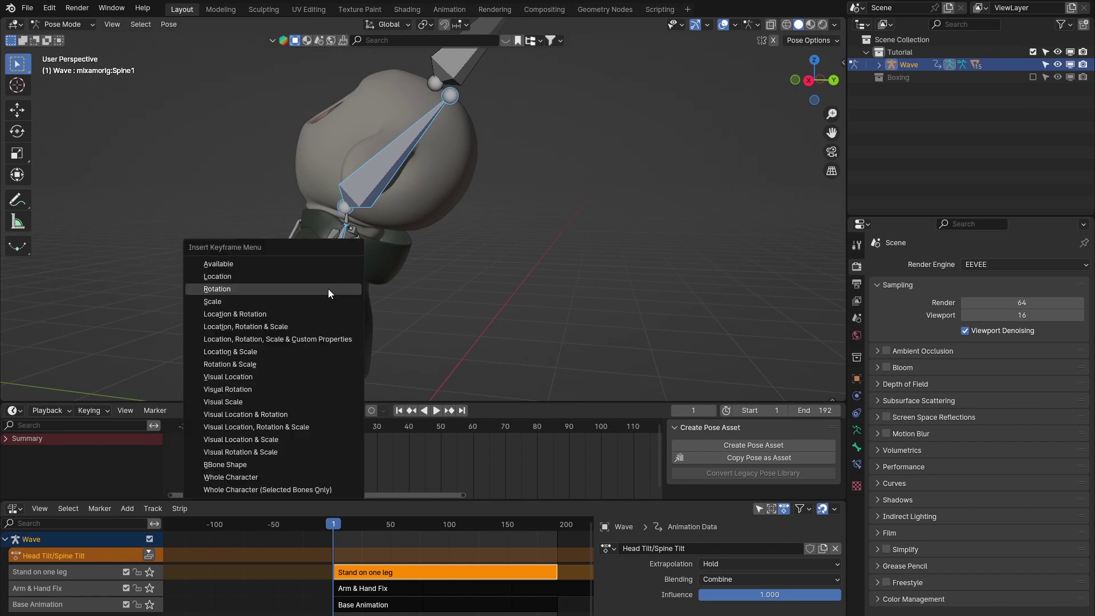
{"action": "left_click", "coordinate": [327, 289]}
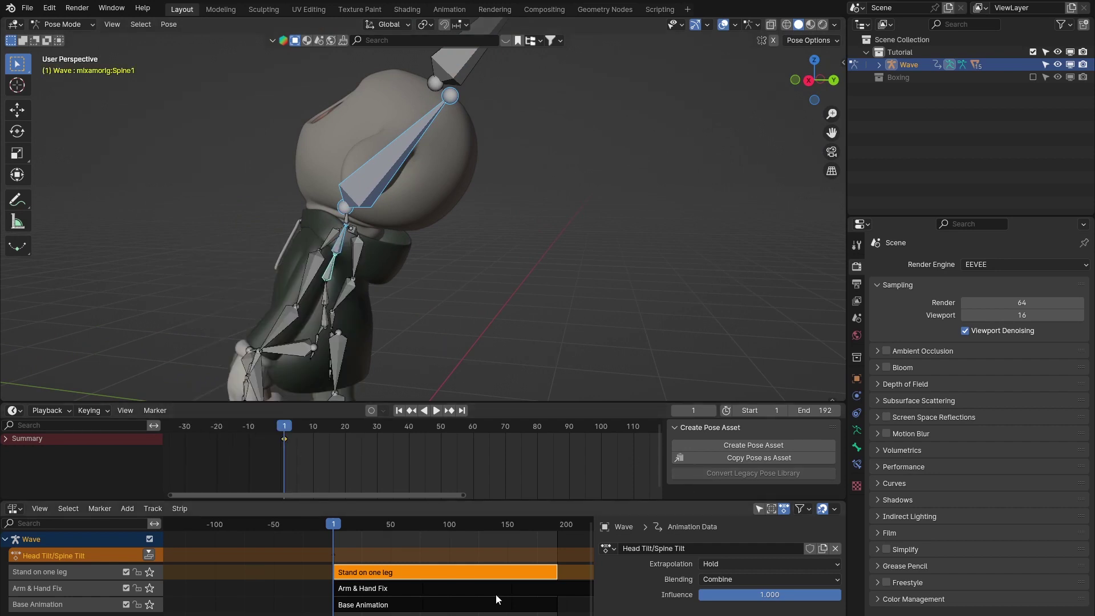
- Push the Head Tilt/Spine Tilt action down into an NLA strip and set its end frame to 192
{"action": "left_click", "coordinate": [148, 554]}
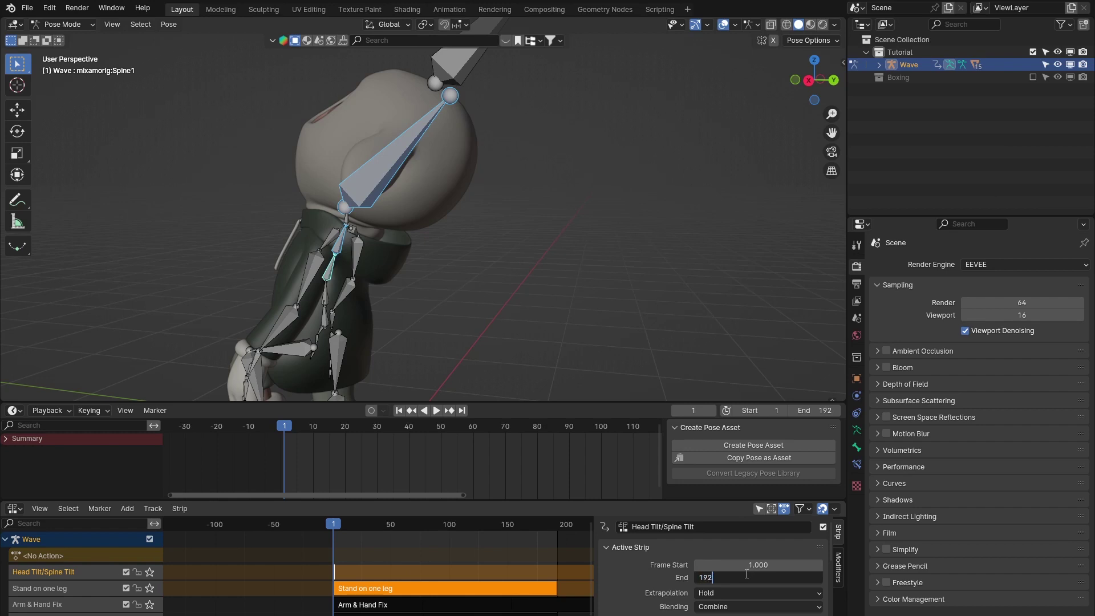
{"action": "key", "text": "Return"}
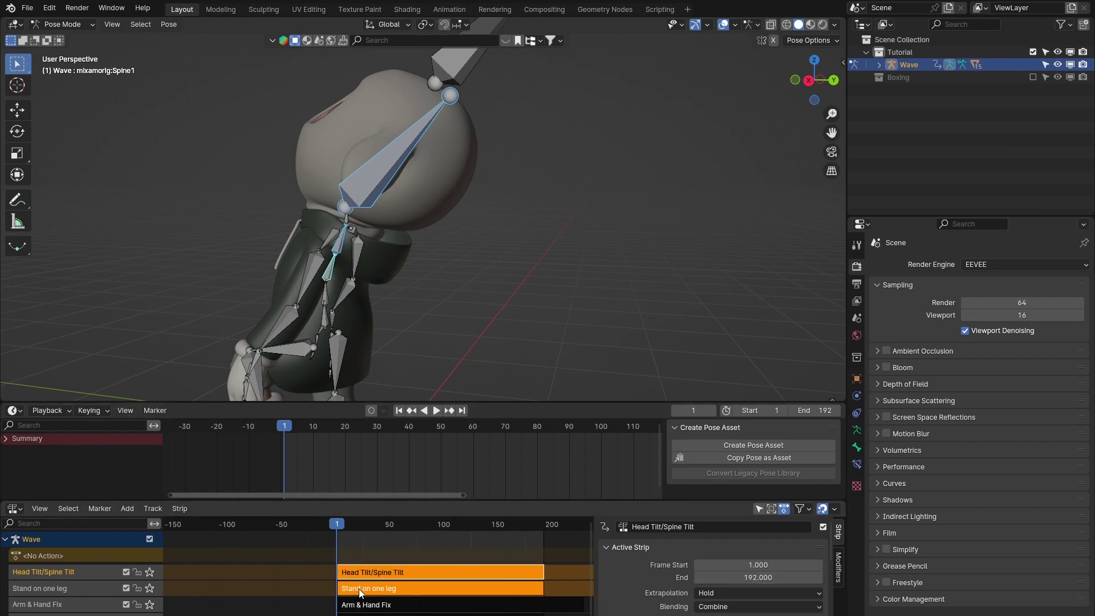
- Make the Head Tilt/Spine Tilt track active and inspect the leaned-back pose from the front
{"action": "left_click", "coordinate": [55, 596]}
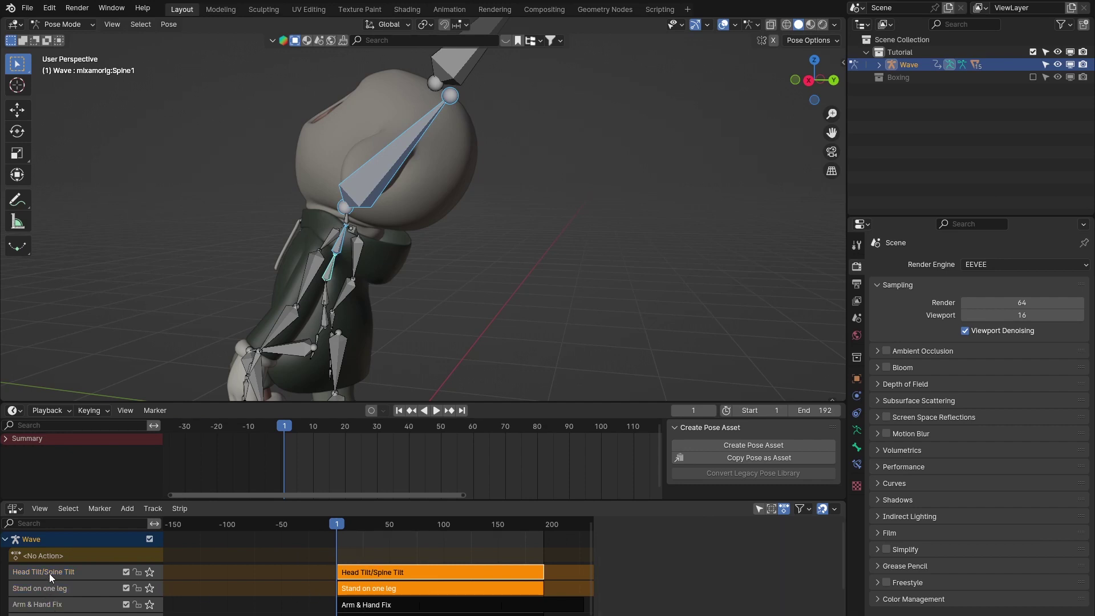
{"action": "left_click", "coordinate": [49, 572]}
{"action": "middle_click_drag", "start_coordinate": [238, 258], "coordinate": [621, 143]}
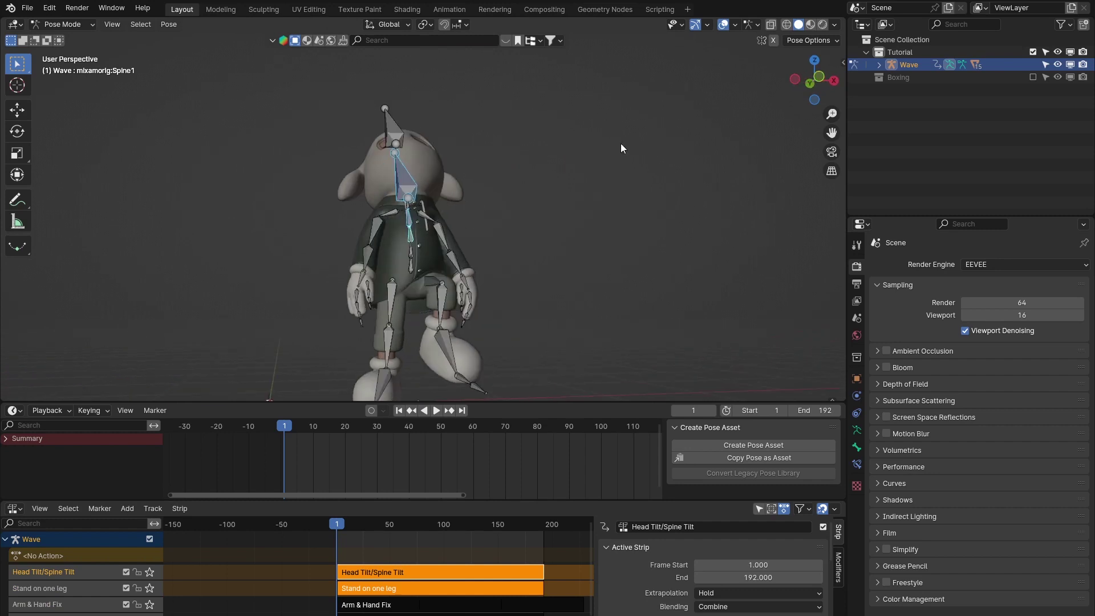
- Play the layered animation, examine the character from the side and front, and return the playhead to frame 0
{"action": "key", "text": "space"}
{"action": "scroll", "coordinate": [443, 185], "scroll_direction": "down", "scroll_amount": 3}
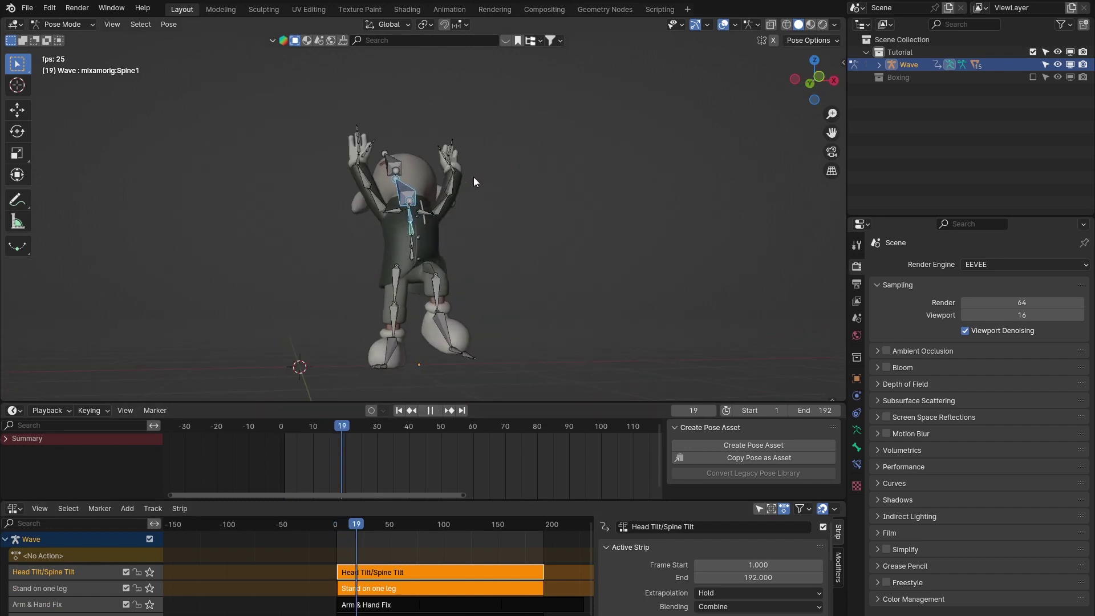
{"action": "middle_click_drag", "start_coordinate": [490, 187], "coordinate": [361, 175]}
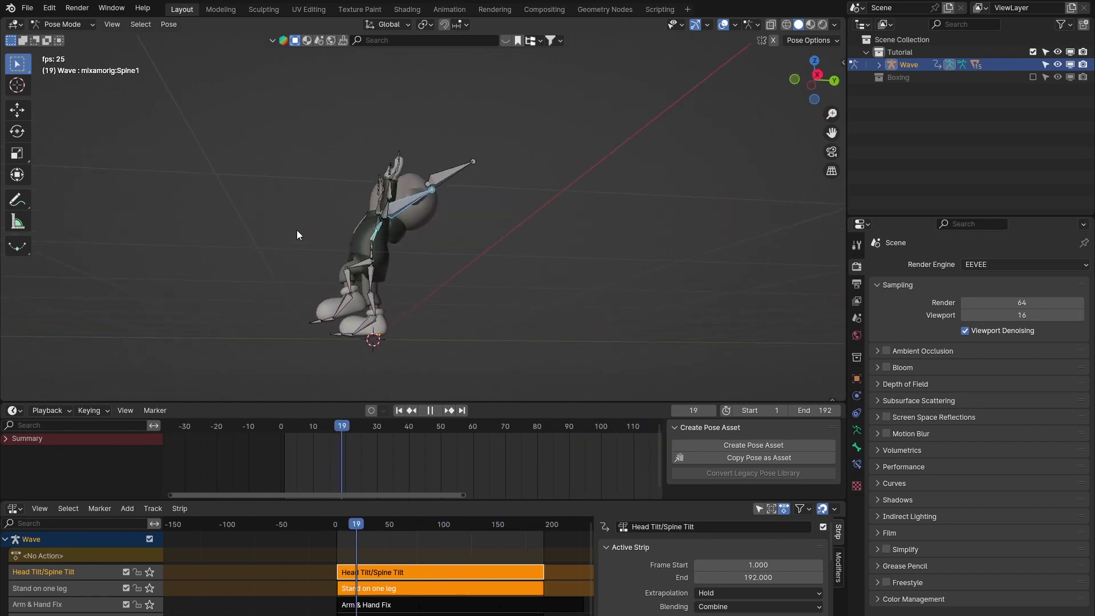
{"action": "middle_click_drag", "start_coordinate": [297, 231], "coordinate": [470, 276]}
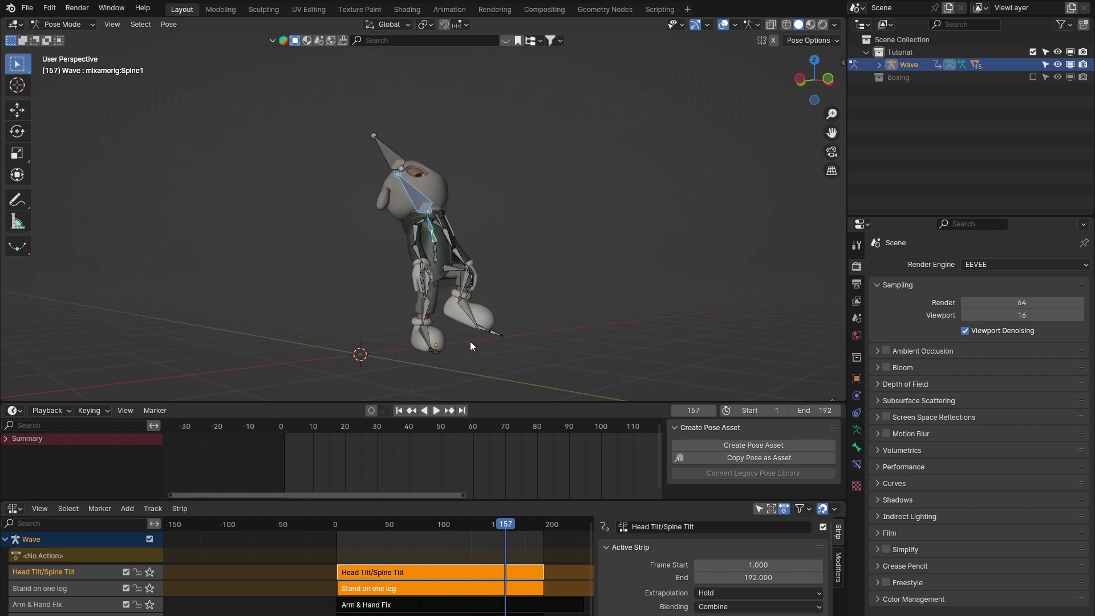
{"action": "middle_click_drag", "start_coordinate": [470, 340], "coordinate": [405, 309]}
{"action": "scroll", "coordinate": [471, 312], "scroll_direction": "up", "scroll_amount": 5}
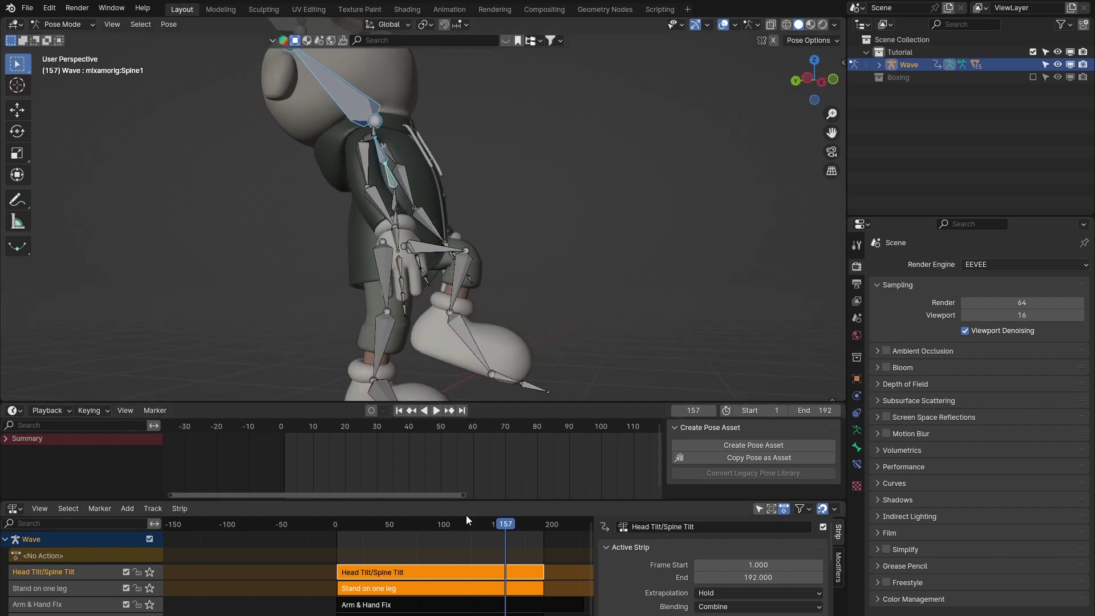
{"action": "left_click_drag", "start_coordinate": [508, 531], "coordinate": [333, 536]}
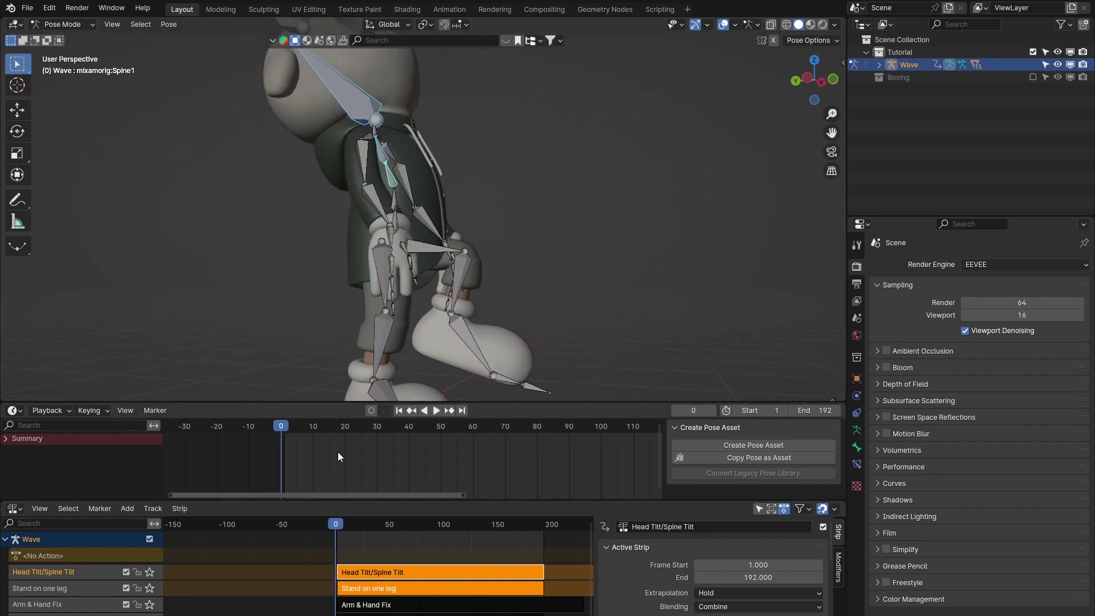
- Enlarge the NLA editor and delete the Head Tilt/Spine Tilt, Stand on one leg and Arm & Hand Fix strips, keeping only Base Animation
{"action": "left_click_drag", "start_coordinate": [361, 499], "coordinate": [371, 448]}
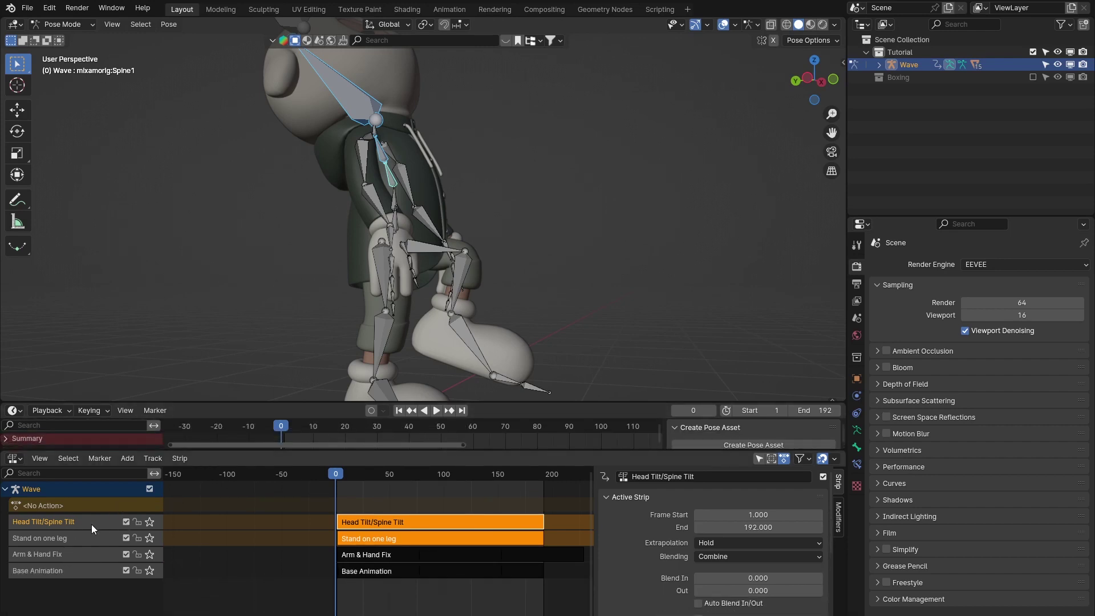
{"action": "left_click", "coordinate": [368, 539]}
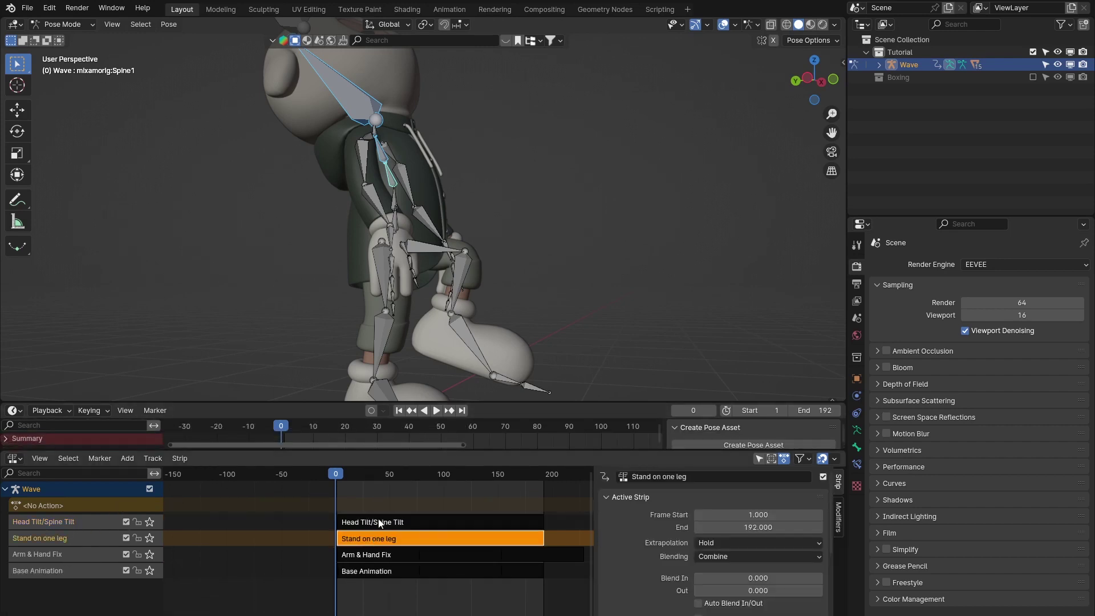
{"action": "left_click", "coordinate": [374, 521]}
{"action": "key", "text": "x"}
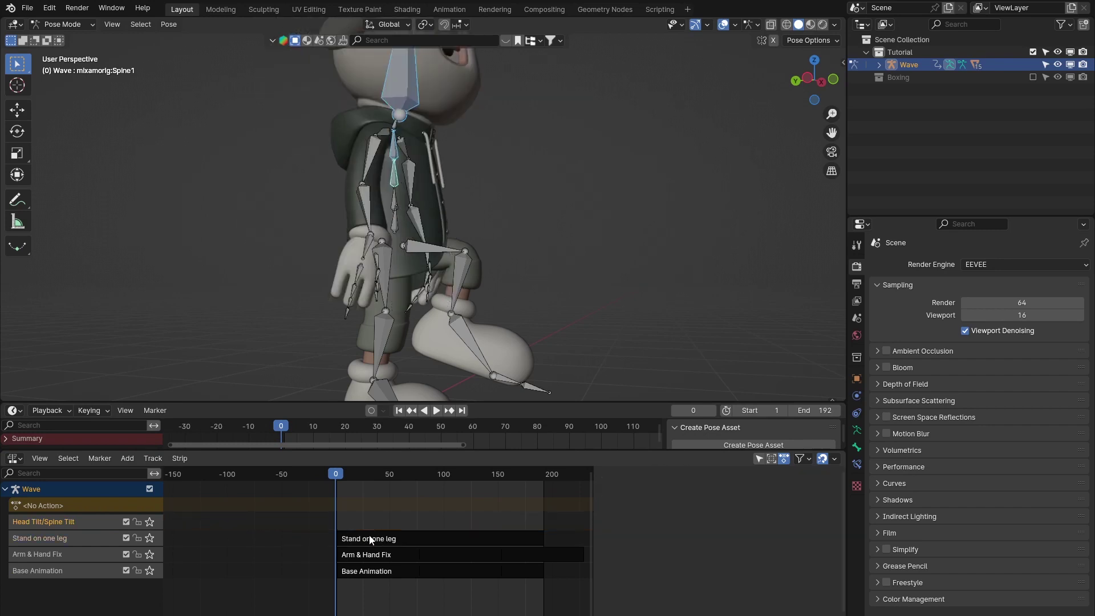
{"action": "left_click", "coordinate": [368, 538]}
{"action": "key", "text": "x"}
{"action": "left_click", "coordinate": [369, 556]}
{"action": "key", "text": "x"}
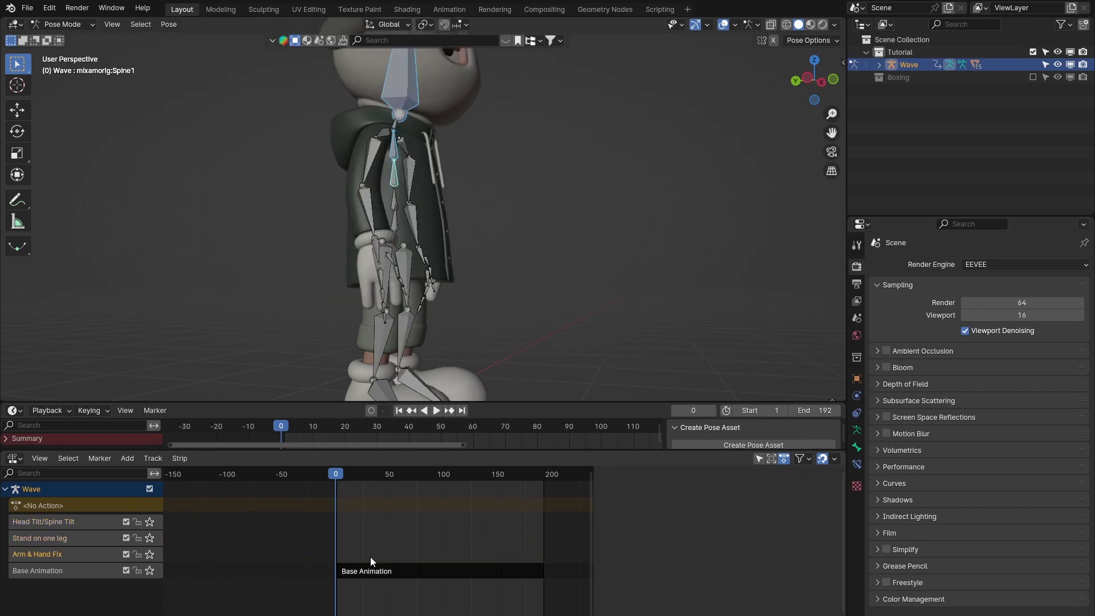
{"action": "middle_click_drag", "start_coordinate": [394, 550], "coordinate": [359, 560]}
{"action": "middle_click_drag", "start_coordinate": [536, 255], "coordinate": [459, 259]}
{"action": "scroll", "coordinate": [456, 265], "scroll_direction": "down", "scroll_amount": 3}
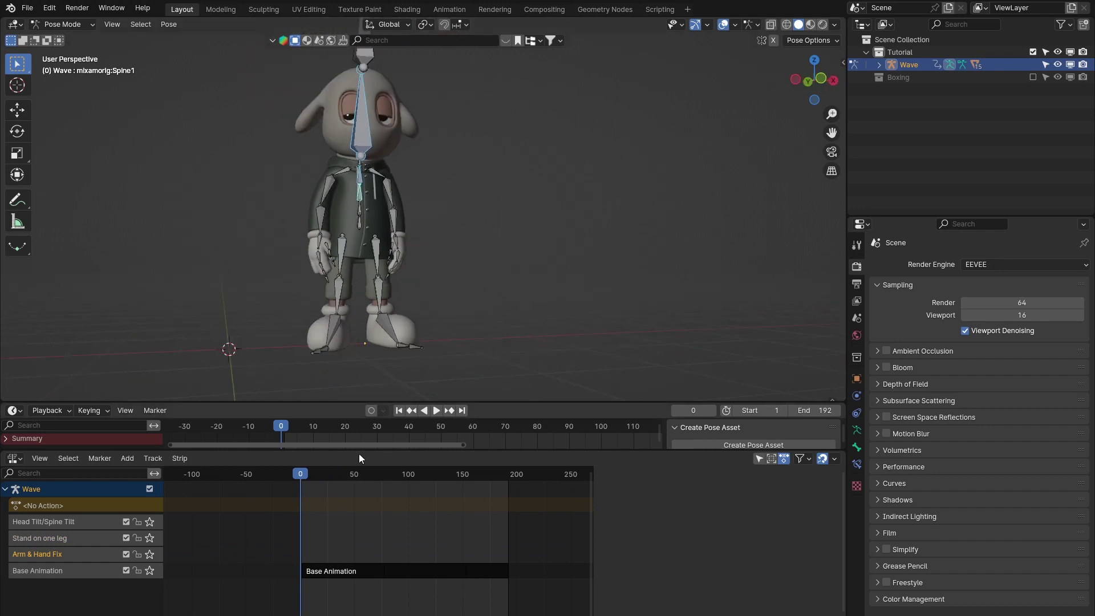
- Undo the deletion of the Arm & Hand Fix, Stand on one leg and Head Tilt/Spine Tilt strips
{"action": "key", "text": "ctrl+z"}
{"action": "key", "text": "ctrl+z"}
{"action": "key", "text": "ctrl+z"}
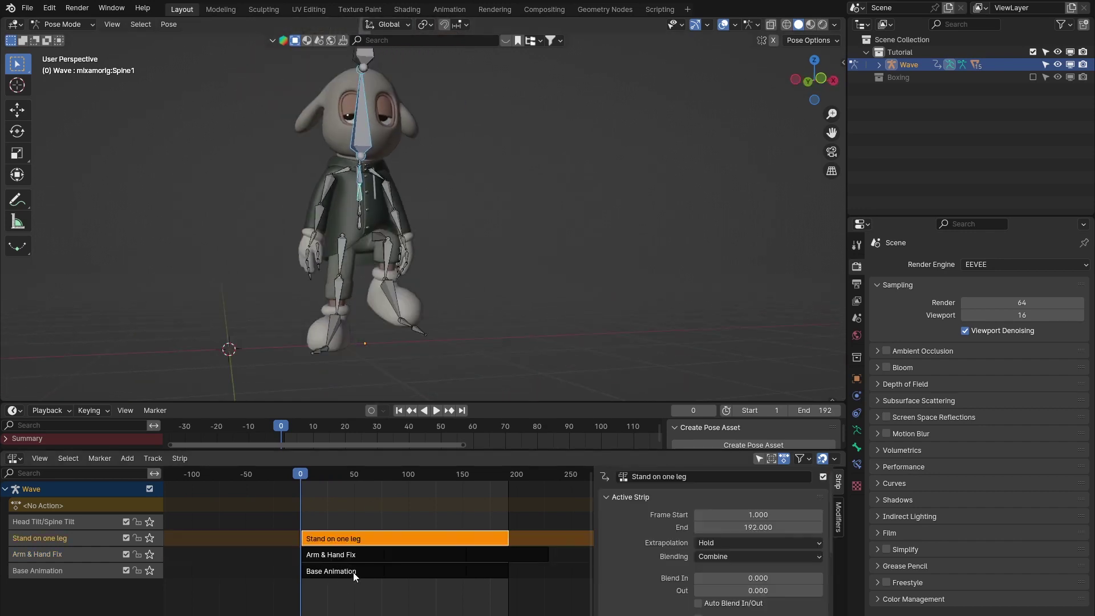
{"action": "left_click", "coordinate": [348, 571]}
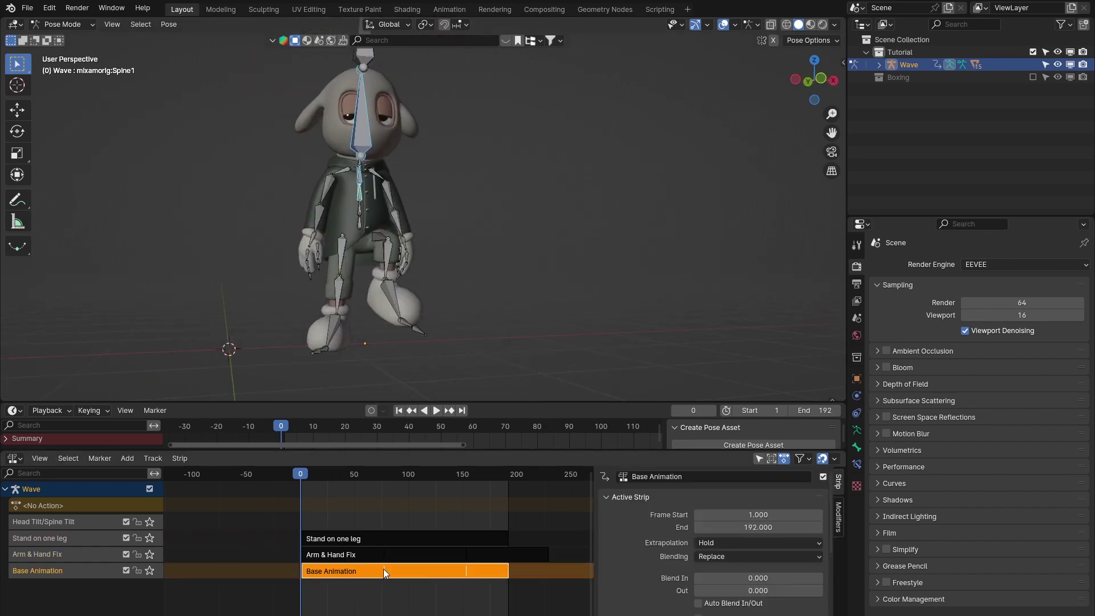
{"action": "key", "text": "ctrl+z"}
{"action": "key", "text": "ctrl+z"}
{"action": "key", "text": "ctrl+z"}
- Review the four stacked strips one by one, from Base Animation up to Head Tilt/Spine Tilt, along with their mute toggles
{"action": "left_click", "coordinate": [342, 571]}
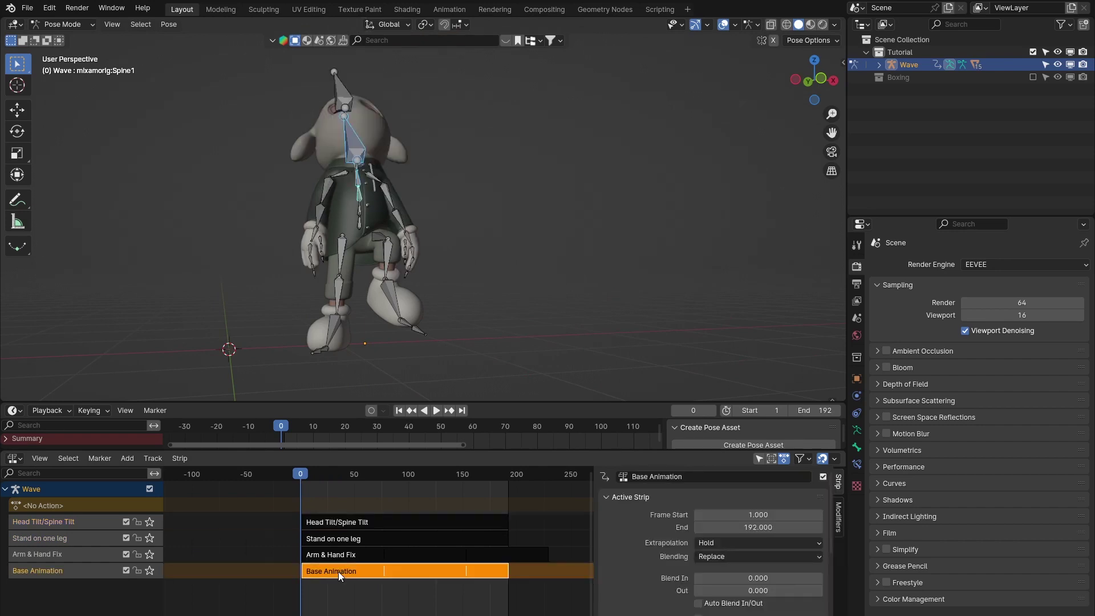
{"action": "left_click", "coordinate": [334, 555]}
{"action": "left_click", "coordinate": [334, 538]}
{"action": "left_click", "coordinate": [334, 522]}
{"action": "left_click", "coordinate": [334, 538]}
{"action": "left_click", "coordinate": [333, 556]}
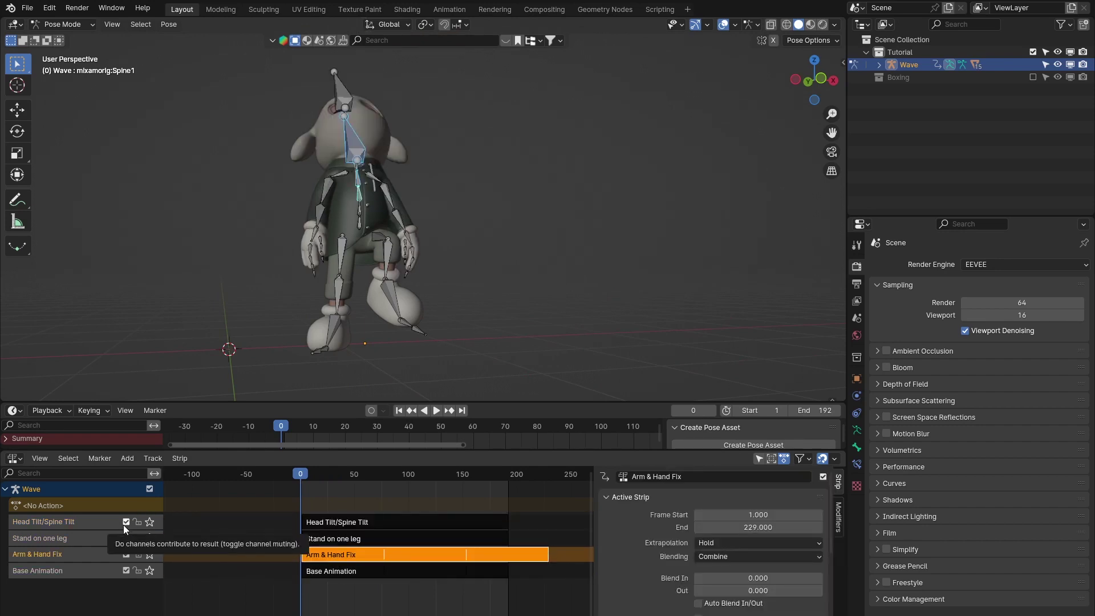
{"action": "left_click_drag", "start_coordinate": [123, 525], "coordinate": [124, 550]}
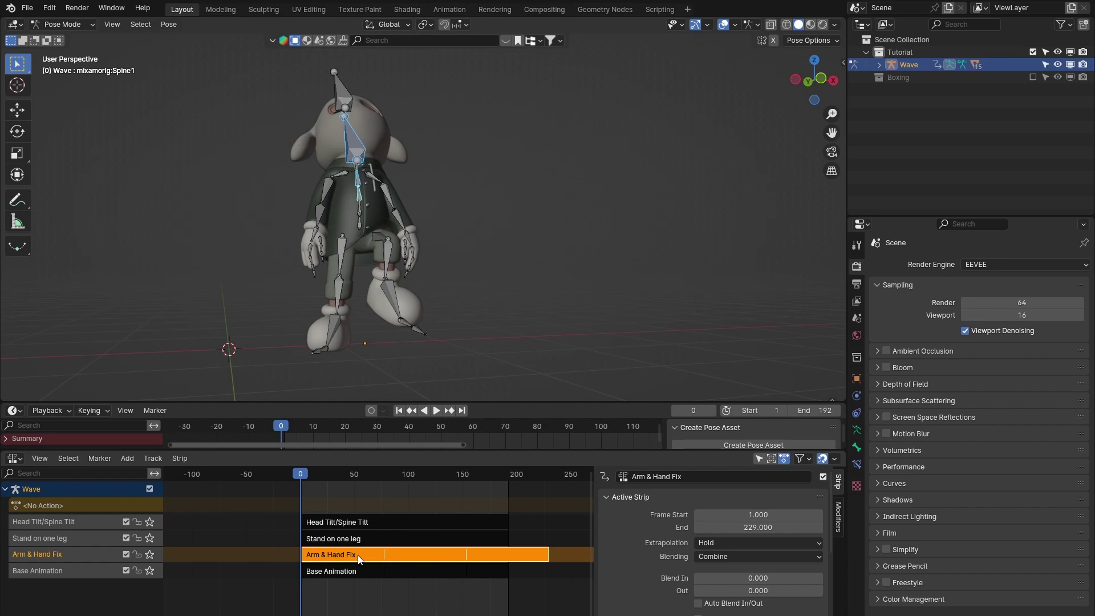
- Rename the track holding the Stand on one leg strip as Float upwards
{"action": "left_click", "coordinate": [345, 538]}
{"action": "middle_click_drag", "start_coordinate": [386, 312], "coordinate": [438, 295]}
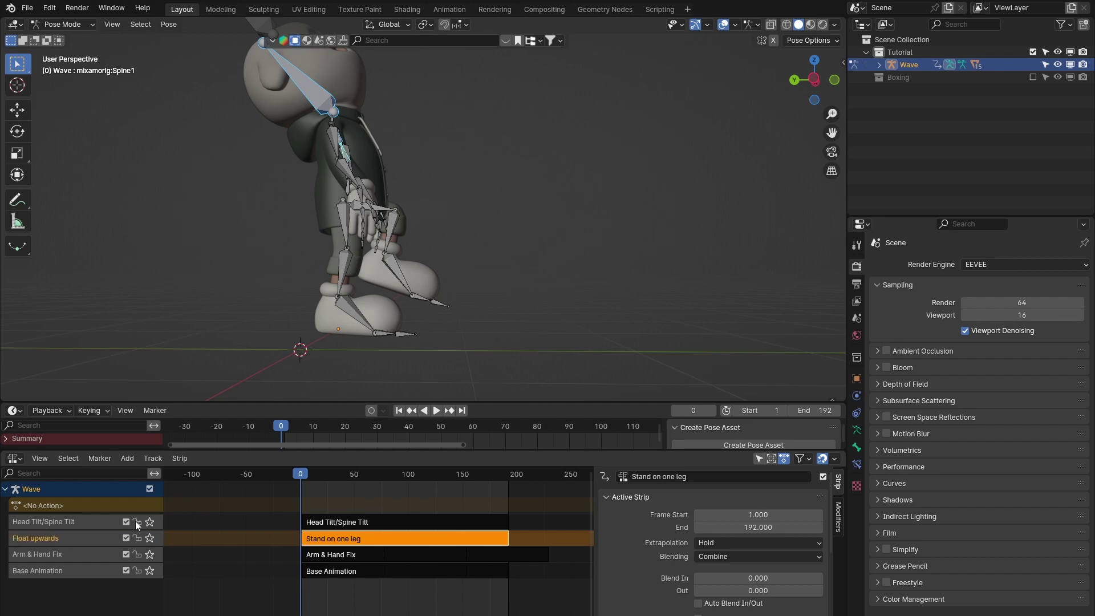
- Enter tweak mode on the Stand on one leg strip in the Float upwards track and go to frame 1
{"action": "left_click", "coordinate": [319, 554]}
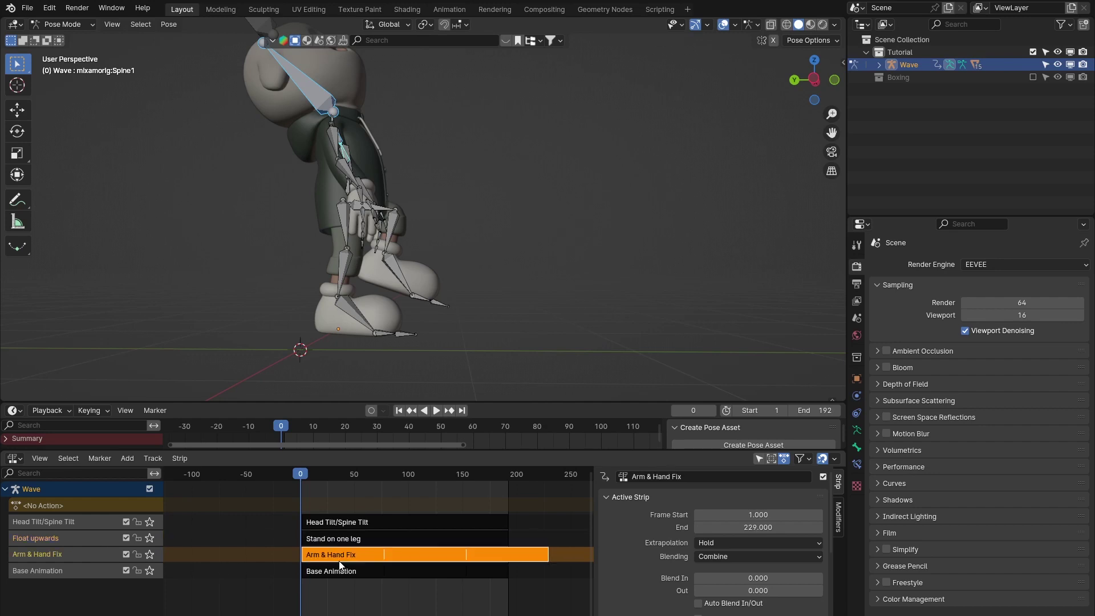
{"action": "left_click", "coordinate": [348, 539]}
{"action": "key", "text": "Tab"}
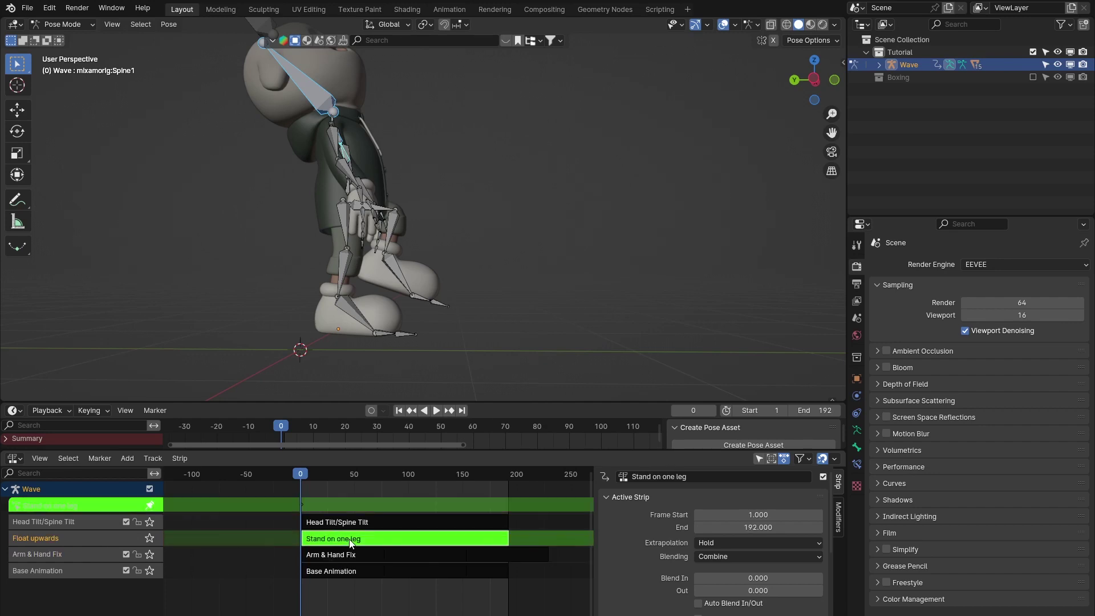
{"action": "key", "text": "Tab"}
{"action": "key", "text": "Tab"}
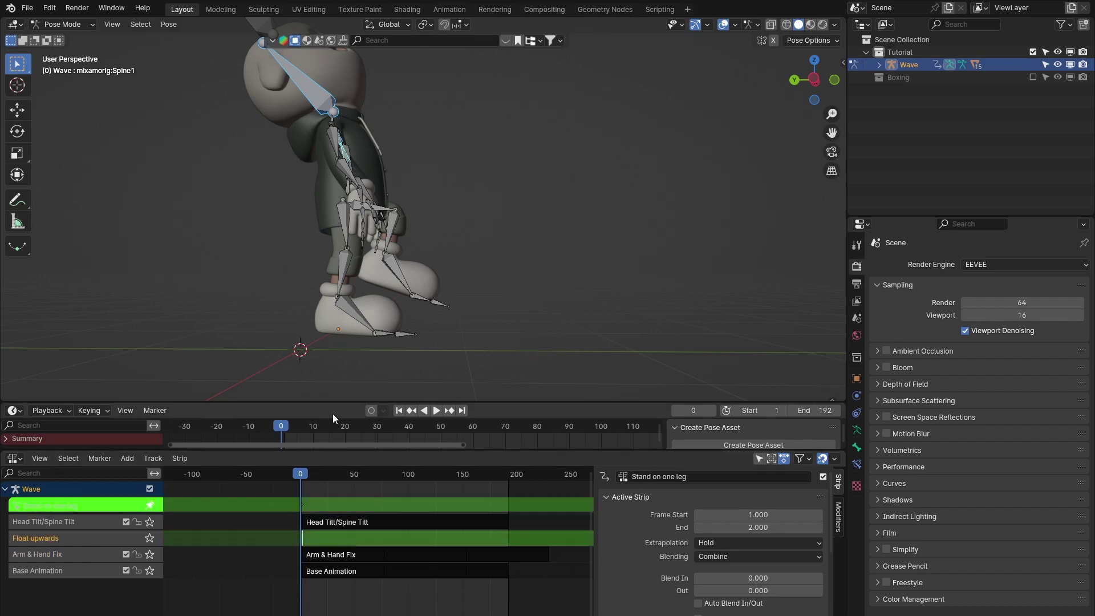
{"action": "mouse_move", "coordinate": [393, 450]}
{"action": "left_mouse_down"}
{"action": "mouse_move", "coordinate": [391, 494]}
{"action": "mouse_move", "coordinate": [402, 449]}
{"action": "left_mouse_up"}
{"action": "key", "text": "Tab"}
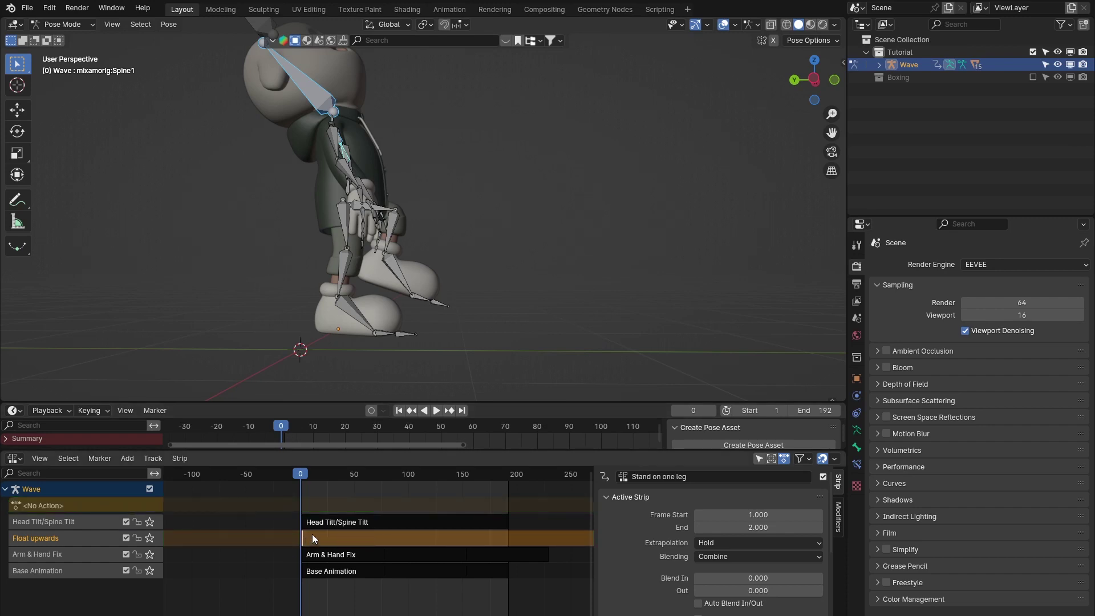
{"action": "key", "text": "Tab"}
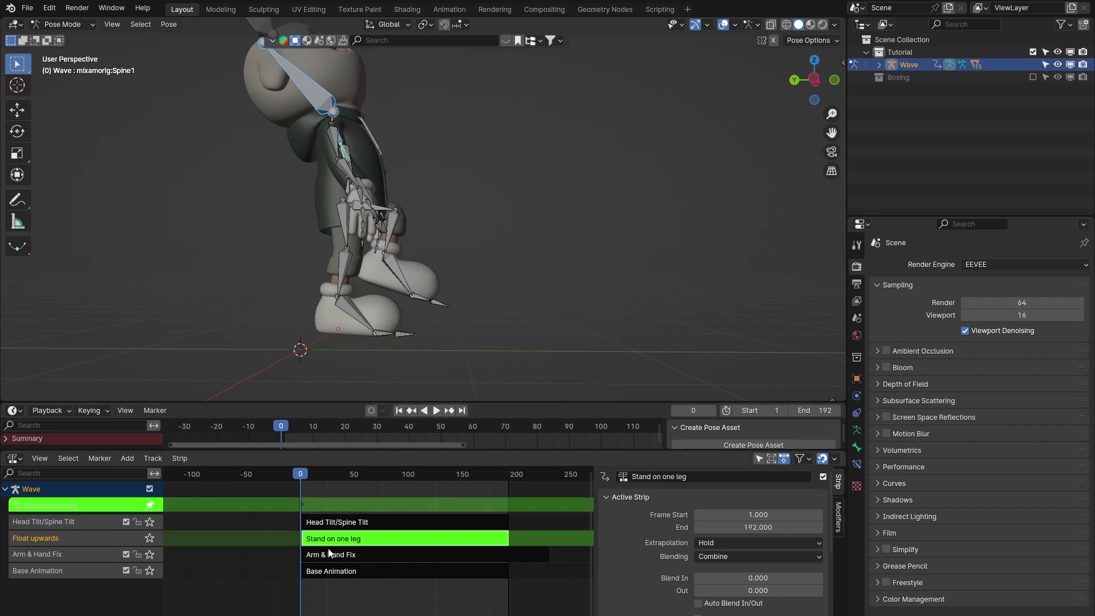
{"action": "key", "text": "Right"}
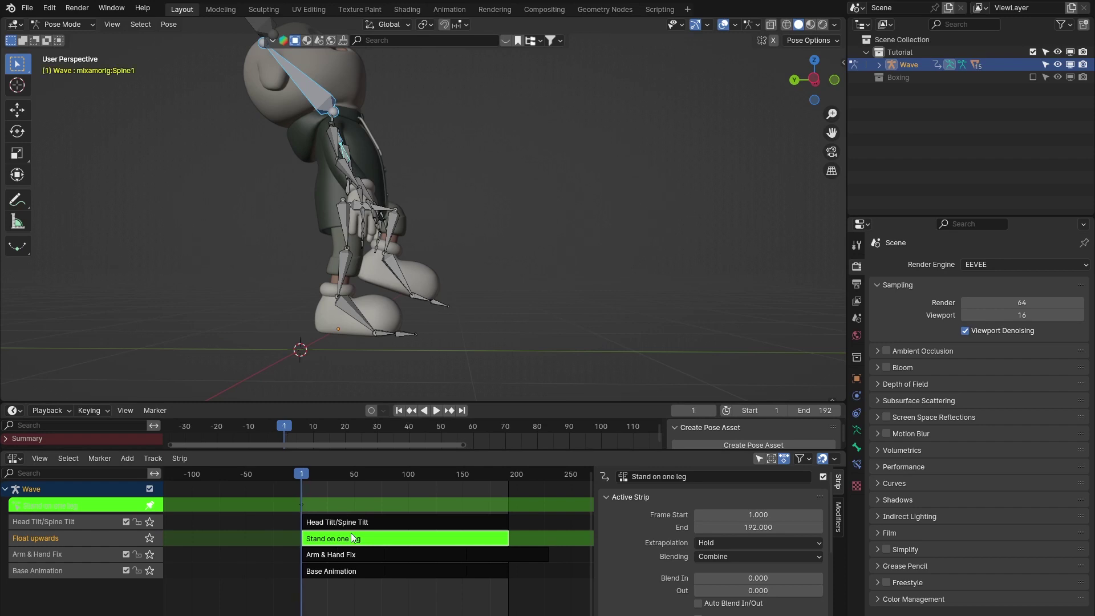
{"action": "left_click_drag", "start_coordinate": [304, 453], "coordinate": [336, 460]}
- Rotate the right upper leg bone forward and bend the right lower leg bone downward at the knee
{"action": "mouse_move", "coordinate": [338, 235]}
{"action": "middle_mouse_down"}
{"action": "mouse_move", "coordinate": [377, 262]}
{"action": "mouse_move", "coordinate": [340, 310]}
{"action": "mouse_move", "coordinate": [354, 279]}
{"action": "mouse_move", "coordinate": [326, 250]}
{"action": "middle_mouse_up"}
{"action": "left_click", "coordinate": [373, 232]}
{"action": "left_click", "coordinate": [378, 262], "text": "shift"}
{"action": "scroll", "coordinate": [340, 310], "scroll_direction": "up", "scroll_amount": 3}
{"action": "key", "text": "a"}
{"action": "left_click", "coordinate": [285, 257]}
{"action": "left_click", "coordinate": [280, 212]}
{"action": "key", "text": "r"}
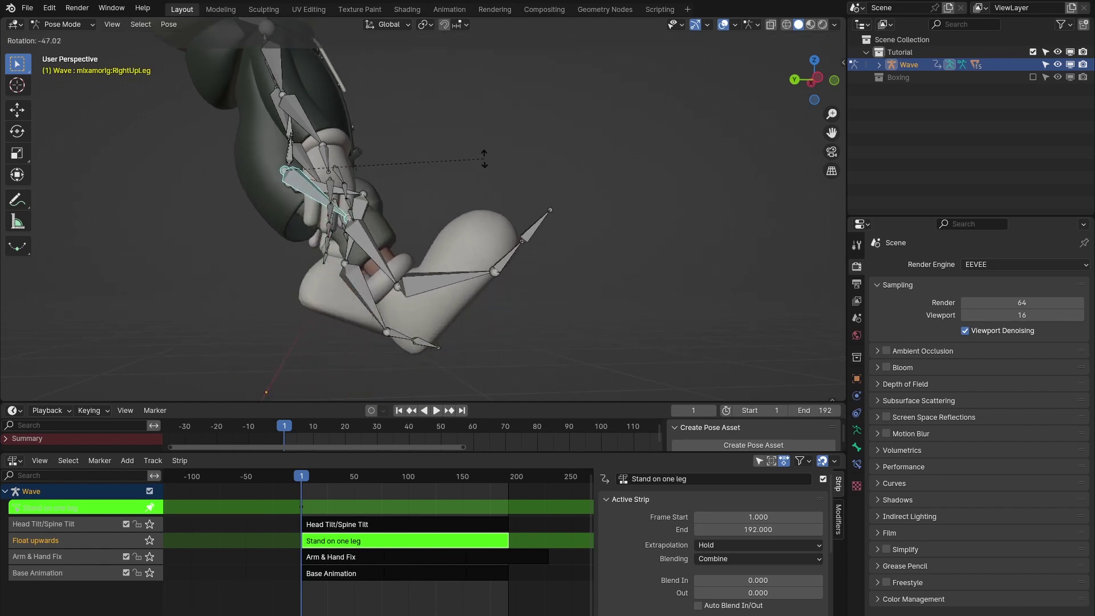
{"action": "left_click", "coordinate": [486, 160]}
{"action": "key", "text": "r"}
{"action": "left_click", "coordinate": [348, 315]}
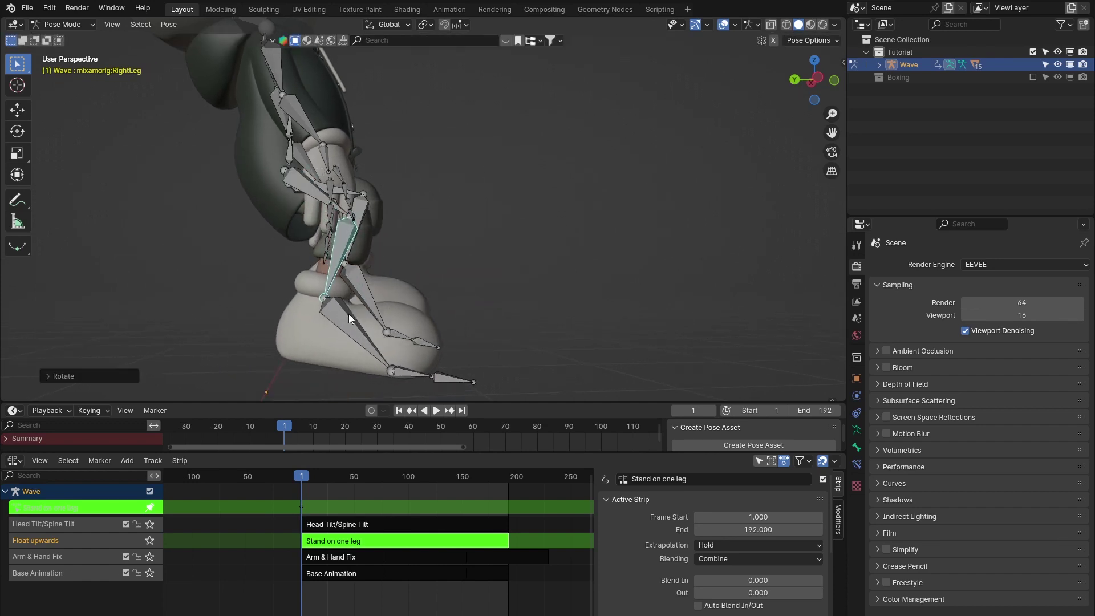
- Rotate the right upper leg bone back until the thigh hangs nearly vertical
{"action": "left_click", "coordinate": [293, 187]}
{"action": "key", "text": "r"}
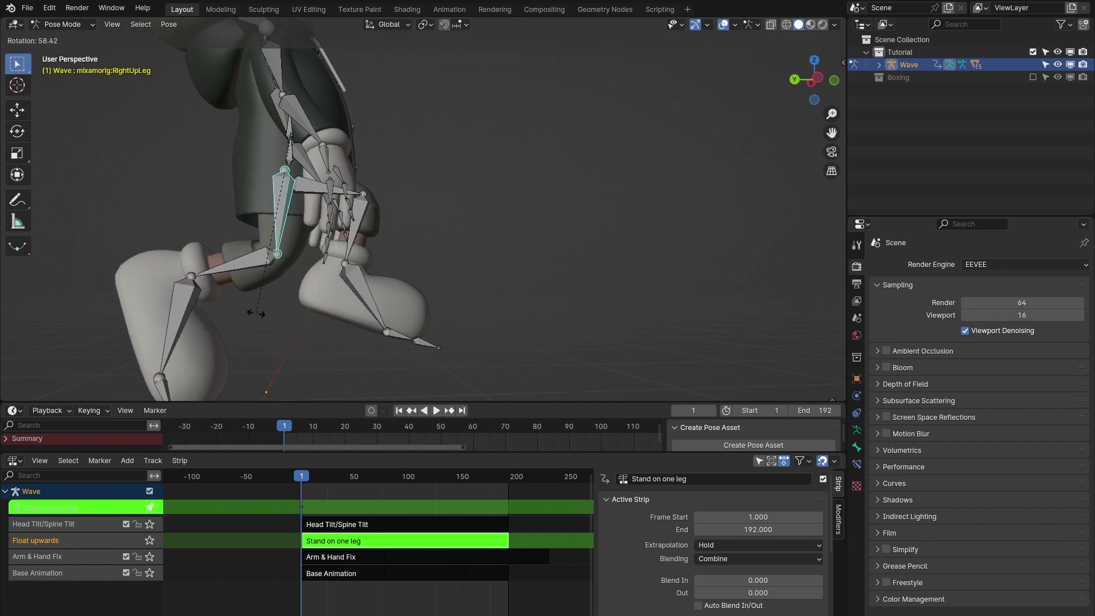
{"action": "left_click", "coordinate": [239, 309]}
- Refine the right lower leg's rotation in two passes so the shin points backward and the foot lifts behind the body
{"action": "left_click", "coordinate": [211, 266]}
{"action": "middle_click_drag", "start_coordinate": [211, 265], "coordinate": [305, 283]}
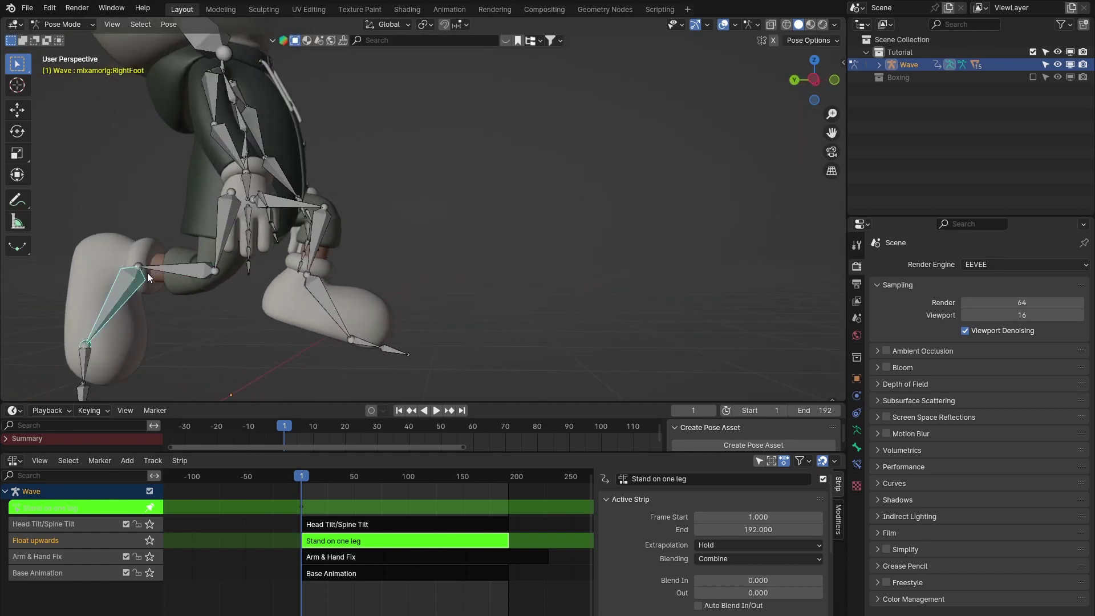
{"action": "left_click", "coordinate": [167, 277]}
{"action": "key", "text": "r"}
{"action": "left_click", "coordinate": [186, 278]}
{"action": "middle_click_drag", "start_coordinate": [185, 279], "coordinate": [280, 229]}
{"action": "key", "text": "r"}
{"action": "left_click", "coordinate": [283, 211]}
- Insert a Rotation keyframe at frame 1 for the right upper leg and right lower leg bones together
{"action": "middle_click_drag", "start_coordinate": [377, 269], "coordinate": [392, 269]}
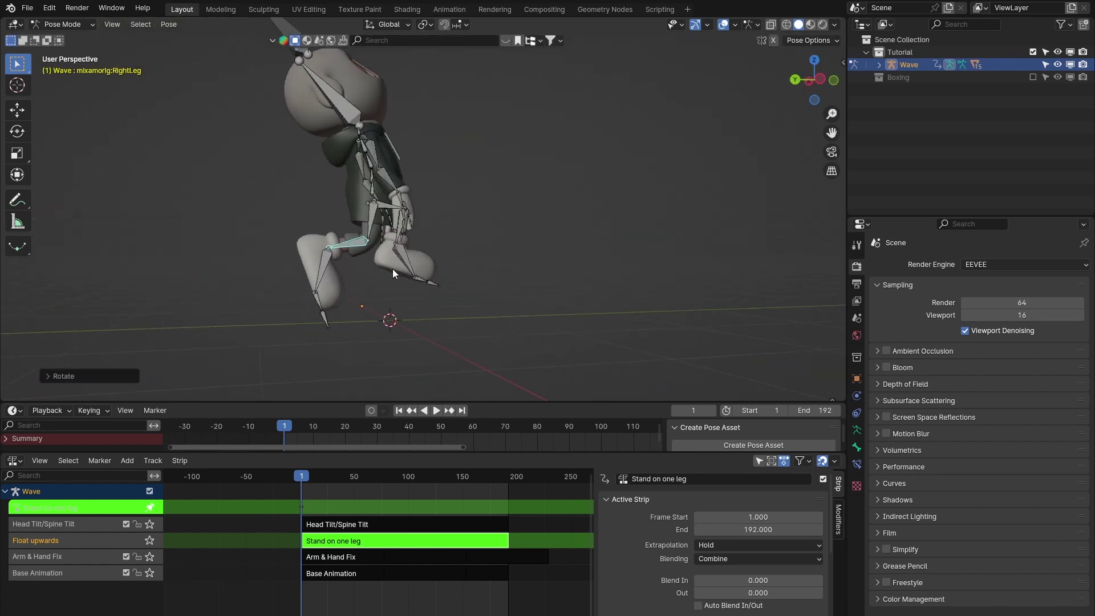
{"action": "scroll", "coordinate": [338, 223], "scroll_direction": "up", "scroll_amount": 4}
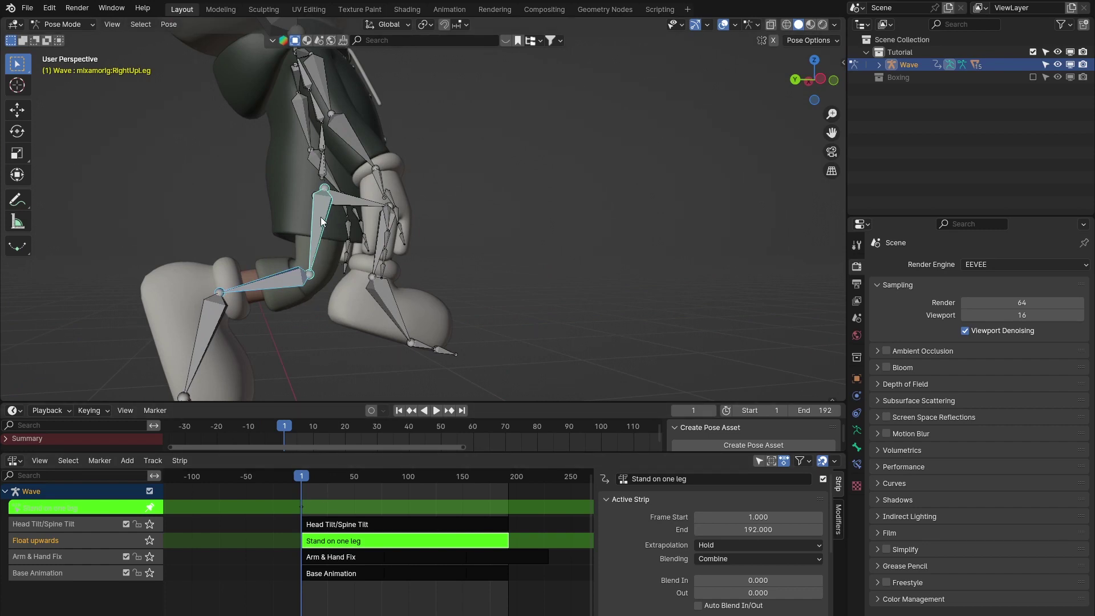
{"action": "key", "text": "i"}
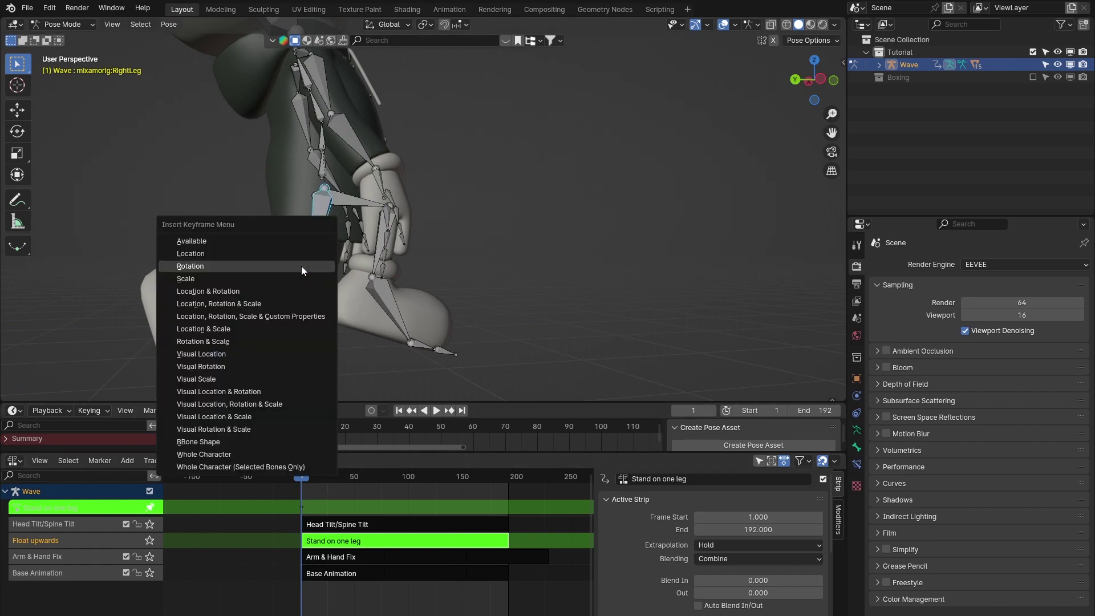
{"action": "left_click", "coordinate": [233, 266]}
{"action": "middle_click_drag", "start_coordinate": [339, 217], "coordinate": [365, 290]}
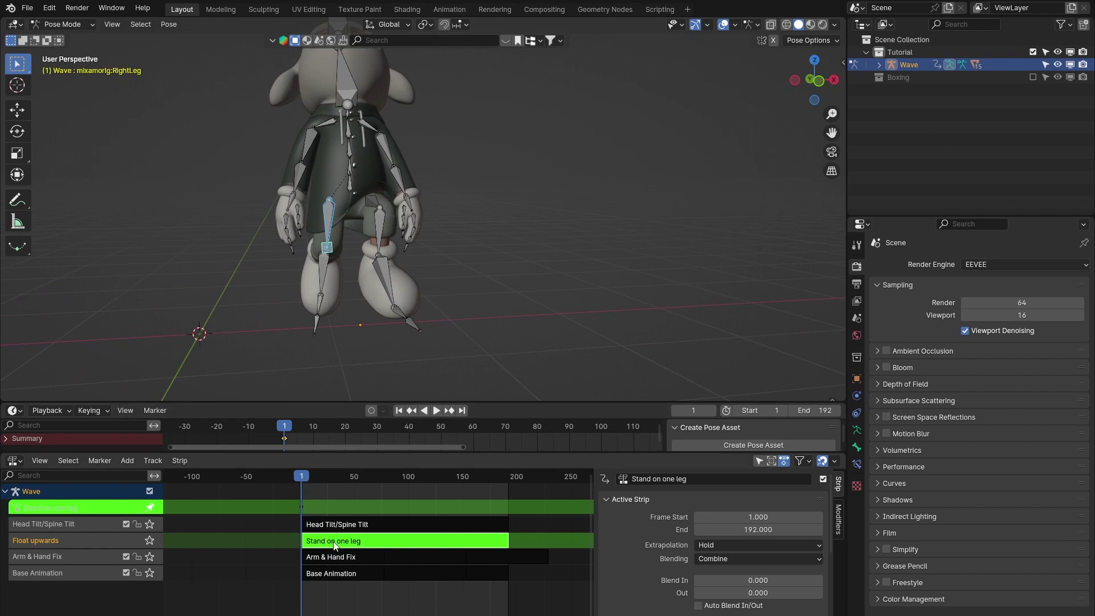
{"action": "key", "text": "Tab"}
{"action": "key", "text": "x"}
{"action": "key", "text": "Tab"}
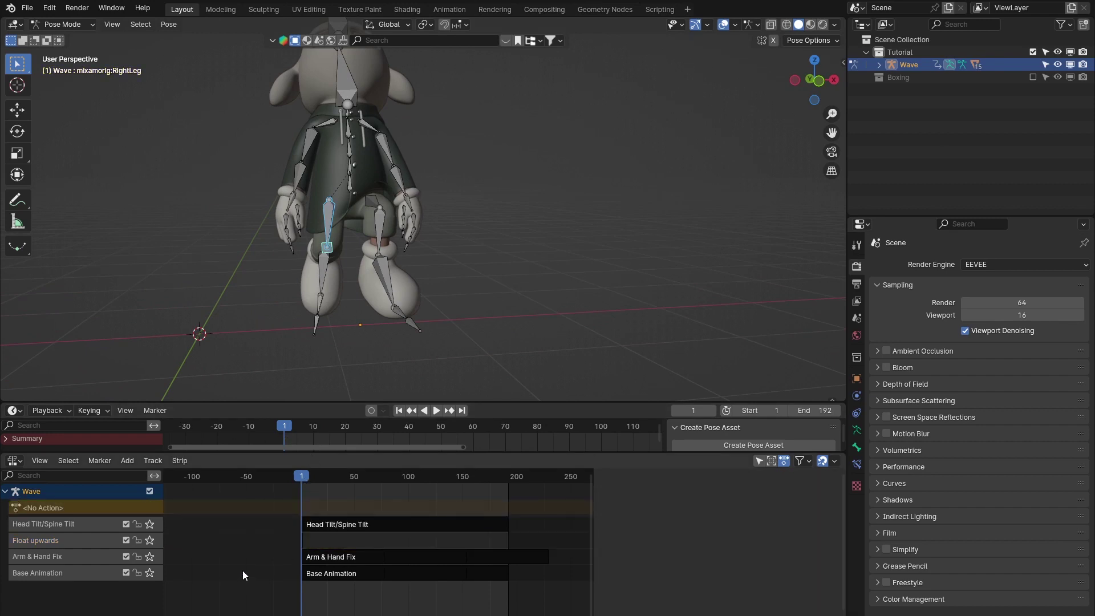
{"action": "key", "text": "ctrl+z"}
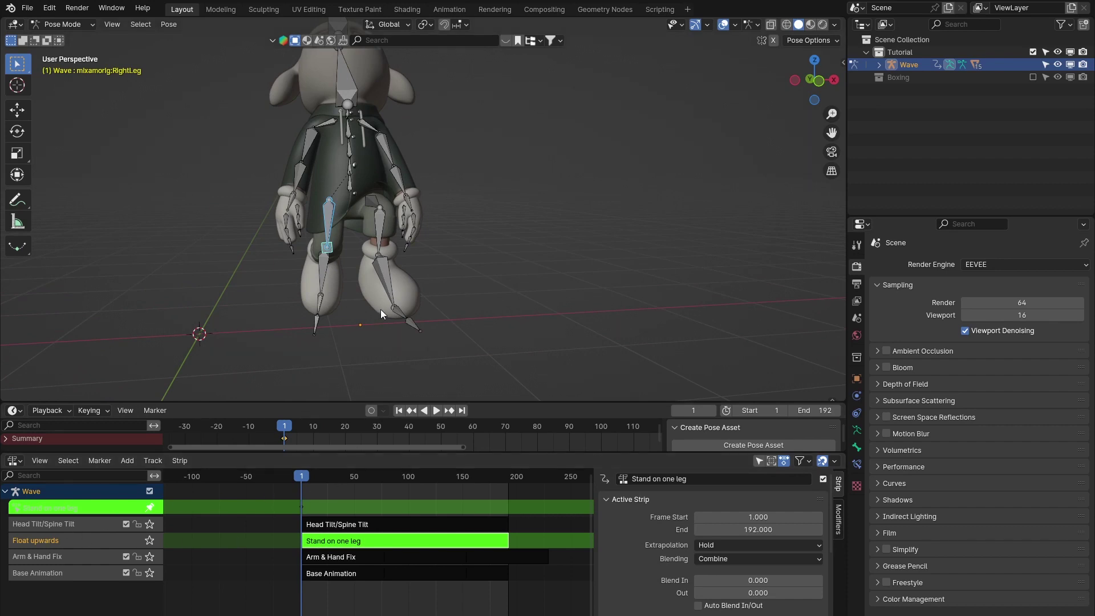
- Play the animation and examine the floating pose from the front and side
{"action": "scroll", "coordinate": [380, 309], "scroll_direction": "down", "scroll_amount": 3}
{"action": "key", "text": "space"}
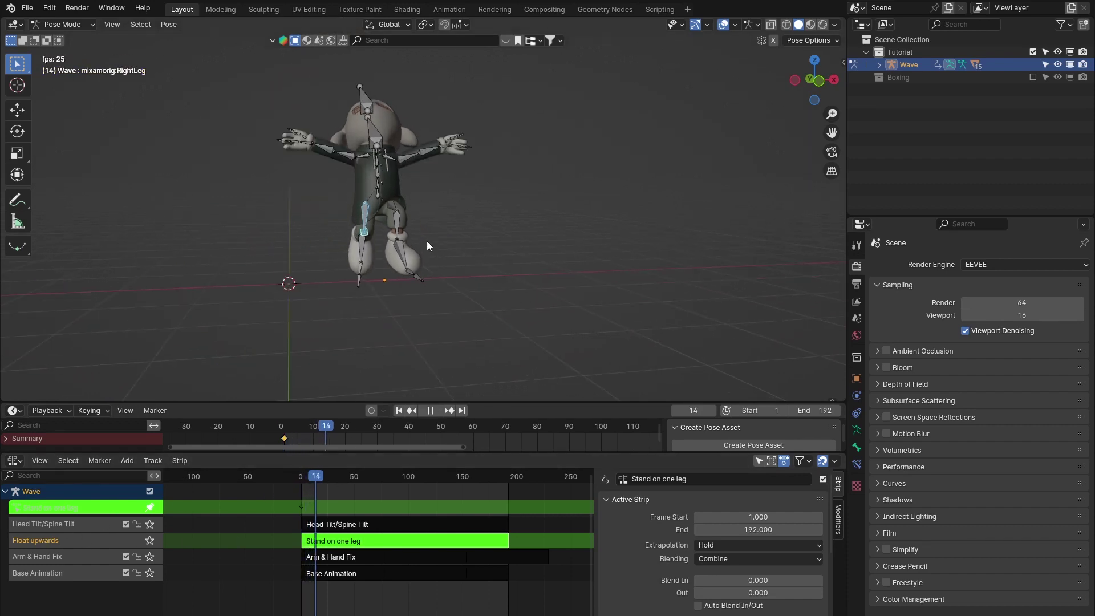
{"action": "middle_click_drag", "start_coordinate": [423, 235], "coordinate": [557, 263]}
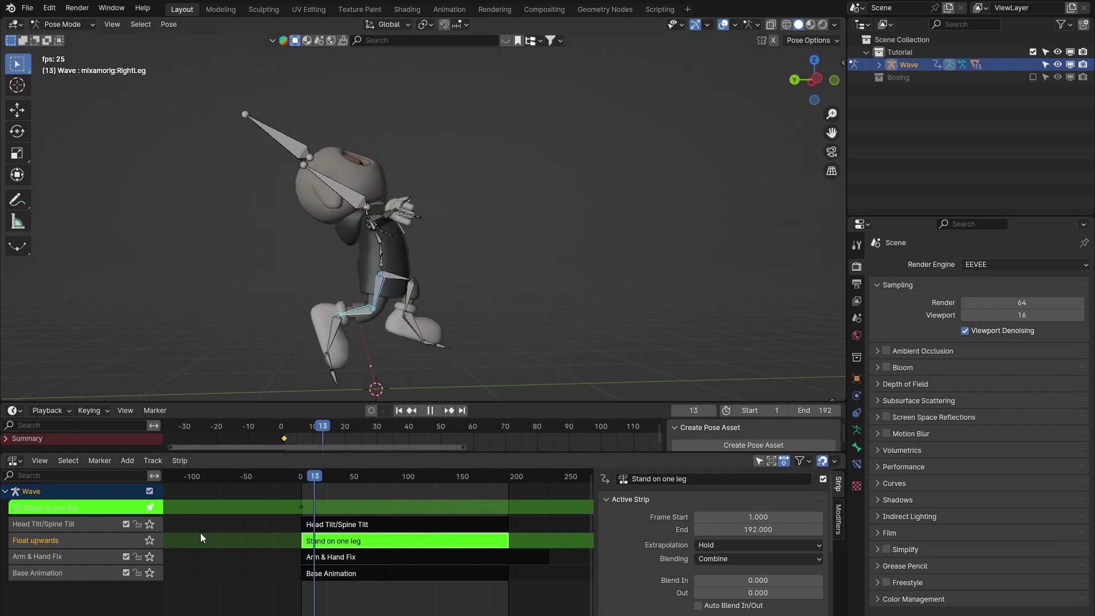
- Leave tweak mode on the Stand on one leg strip and select the Float upwards track
{"action": "key", "text": "Tab"}
{"action": "left_click", "coordinate": [360, 537]}
{"action": "left_click", "coordinate": [60, 544]}
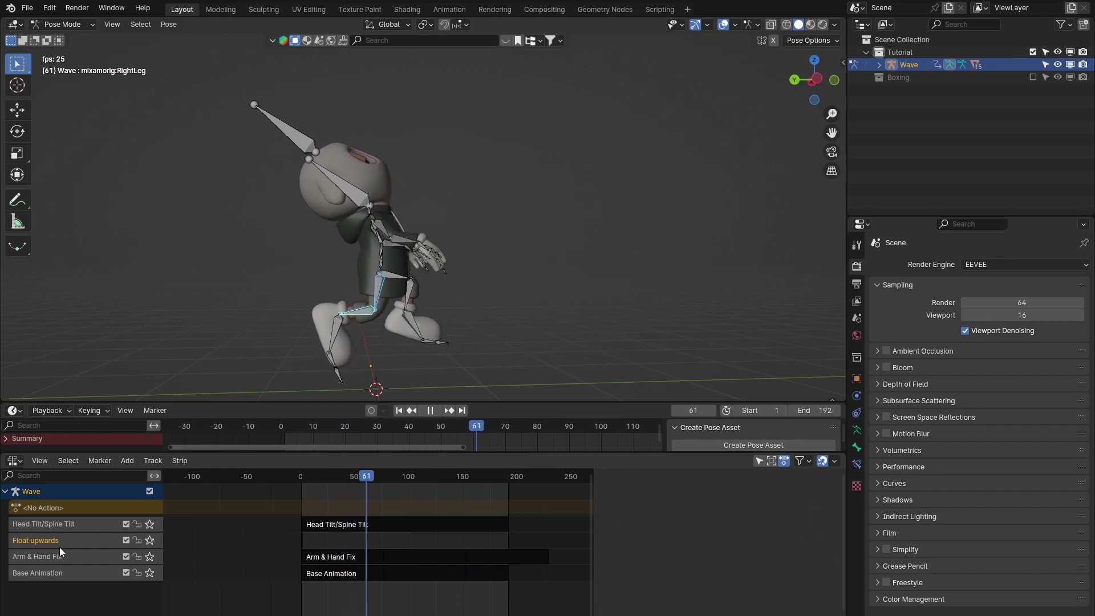
- Return to Object Mode and set the Stand on one leg strip's end frame to 192
{"action": "key", "text": "ctrl+Tab"}
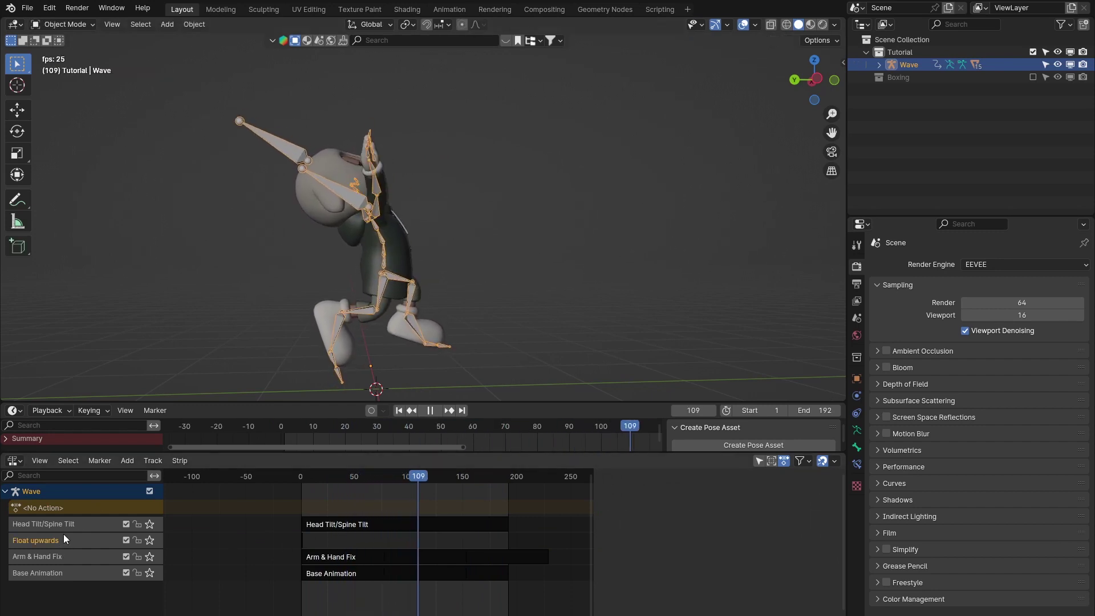
{"action": "left_click", "coordinate": [60, 525]}
{"action": "left_click", "coordinate": [68, 541]}
{"action": "left_click", "coordinate": [301, 541]}
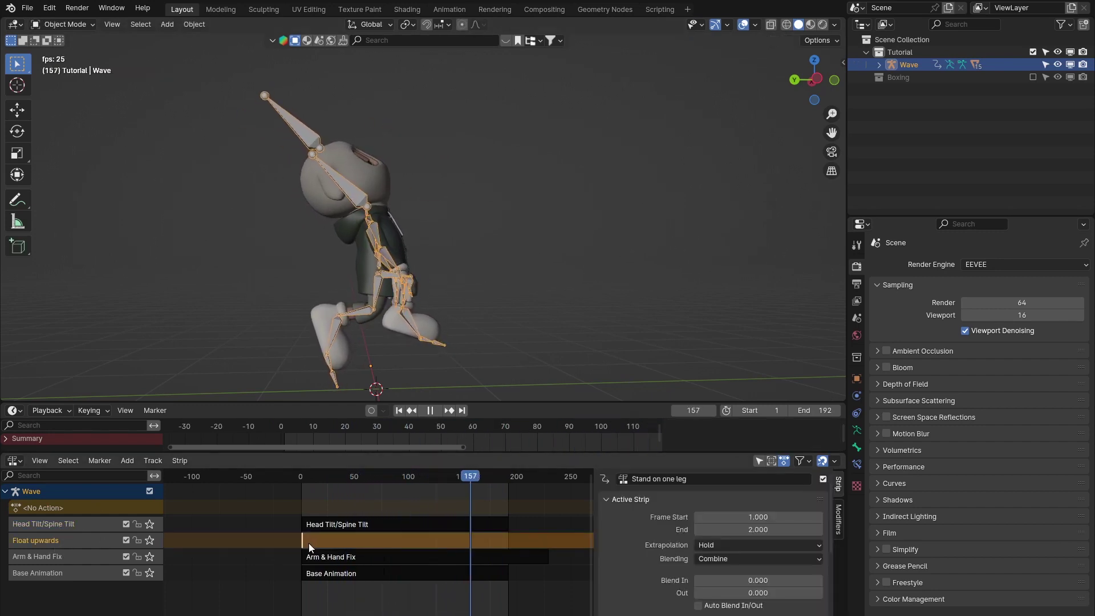
{"action": "left_click", "coordinate": [718, 526]}
{"action": "type", "text": "192"}
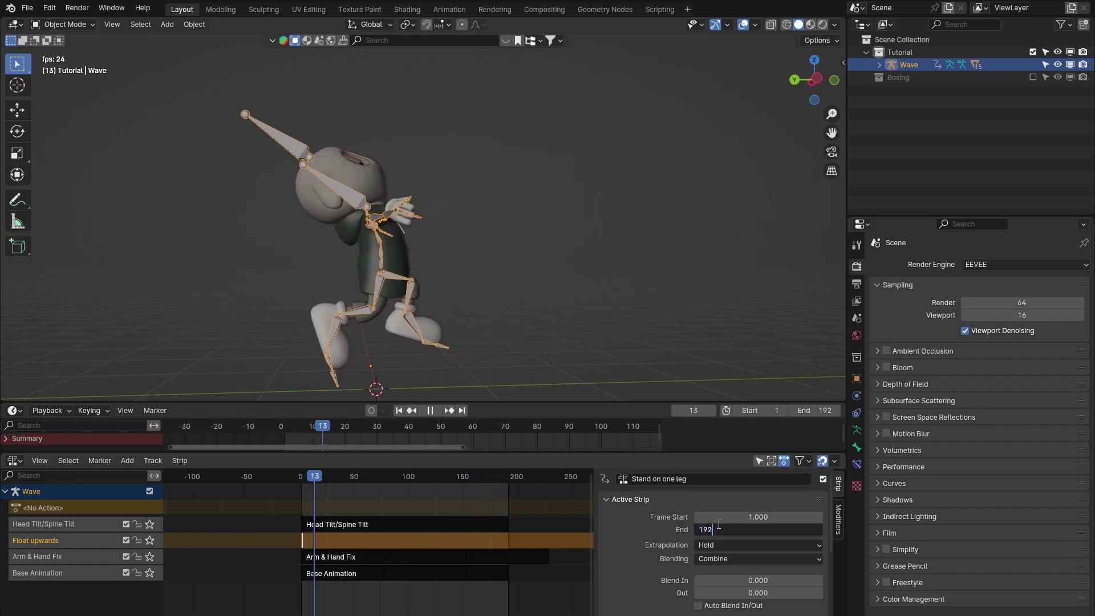
{"action": "key", "text": "Return"}
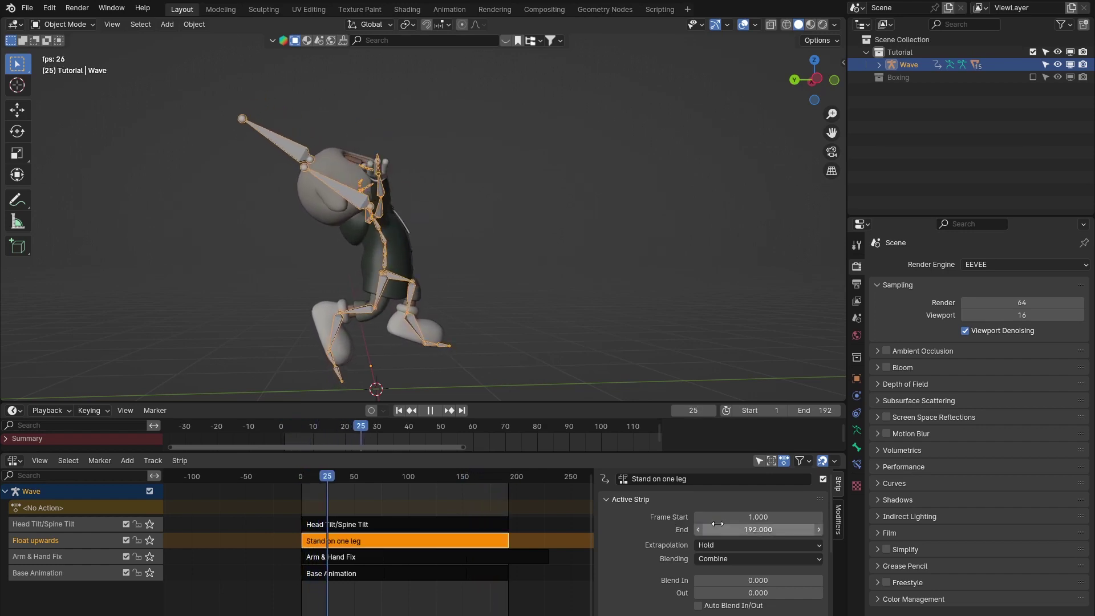
- Mute the Float upwards, Head Tilt/Spine Tilt and Arm & Hand Fix tracks and view the Base Animation from the front
{"action": "left_click", "coordinate": [128, 540]}
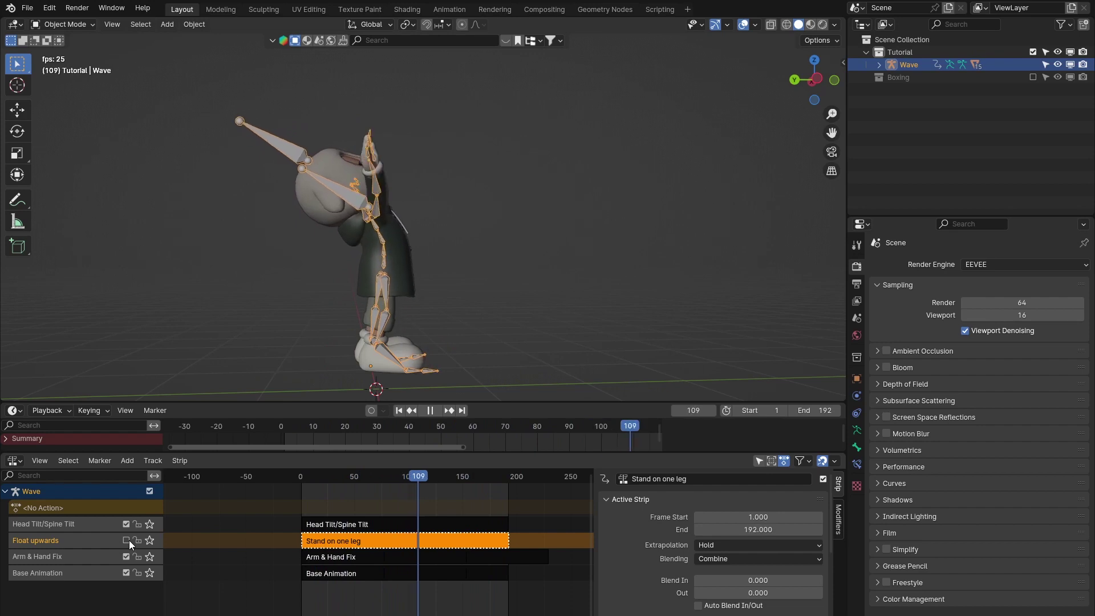
{"action": "left_click", "coordinate": [125, 523]}
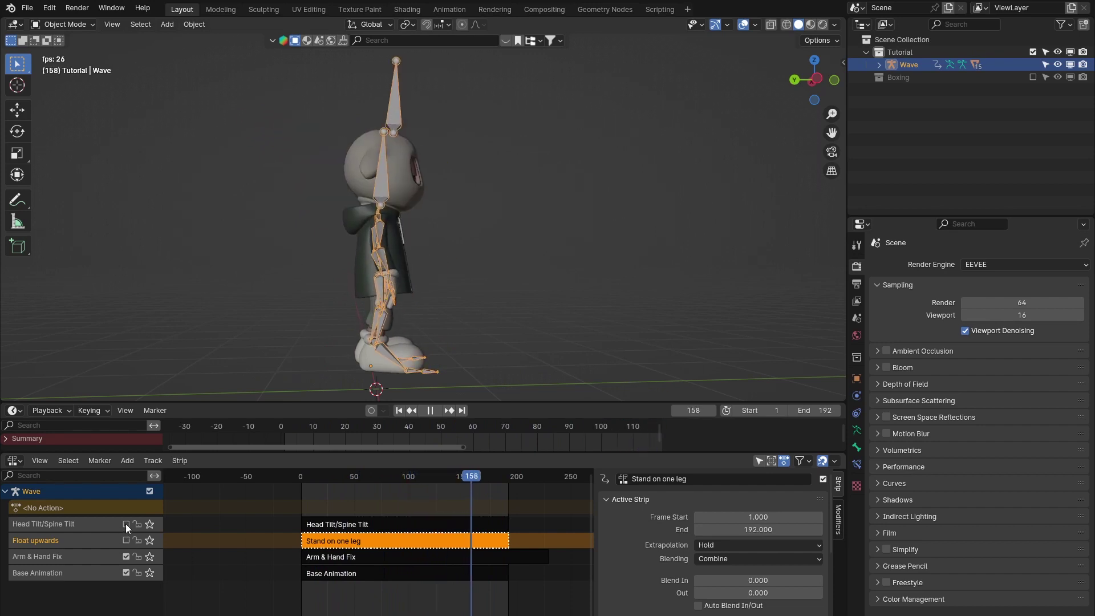
{"action": "left_click", "coordinate": [126, 556]}
{"action": "key", "text": "KP_1"}
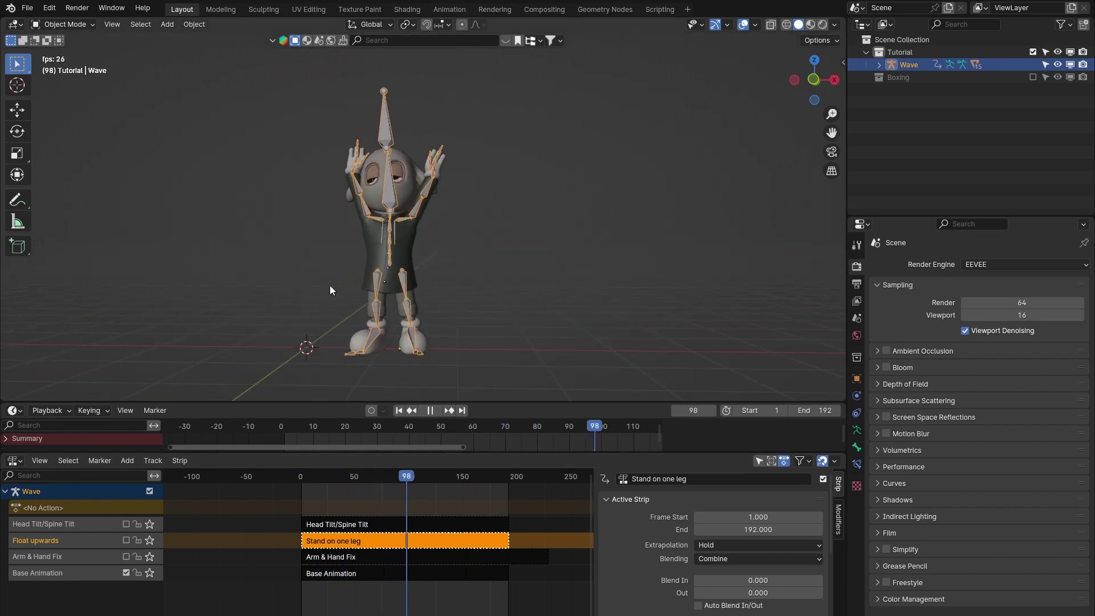
- Go through the strips from Base Animation up to Head Tilt/Spine Tilt and examine how they are layered
{"action": "left_click", "coordinate": [330, 575]}
{"action": "left_click", "coordinate": [342, 556]}
{"action": "left_click", "coordinate": [361, 524]}
{"action": "left_click", "coordinate": [353, 556]}
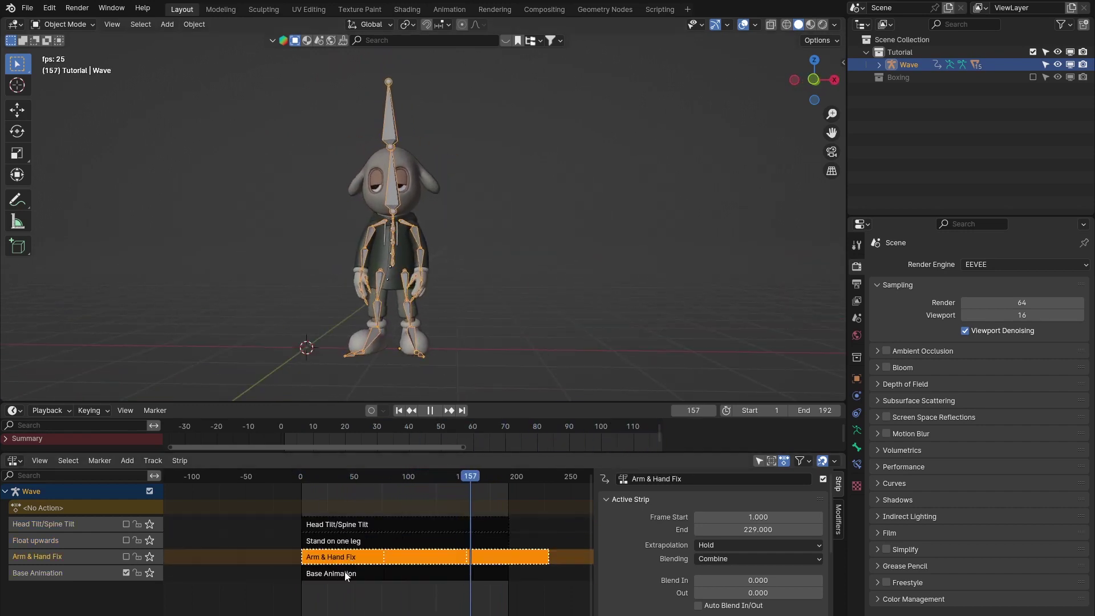
{"action": "left_click", "coordinate": [357, 525]}
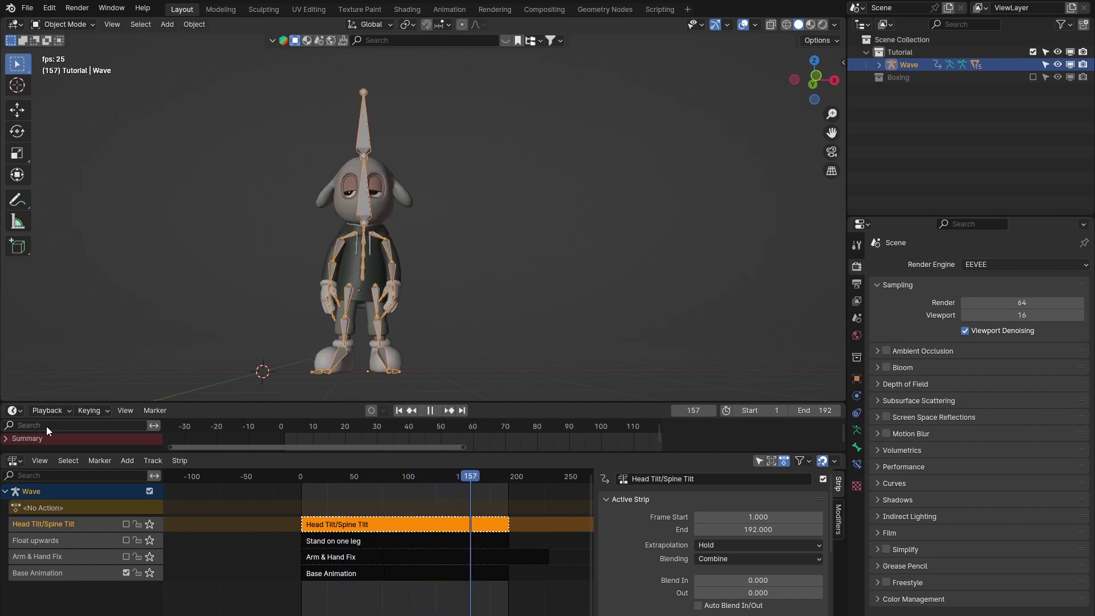
- Enlarge the Nonlinear Animation editor by shrinking the 3D viewport and the dope sheet above it
{"action": "left_click_drag", "start_coordinate": [373, 450], "coordinate": [382, 478]}
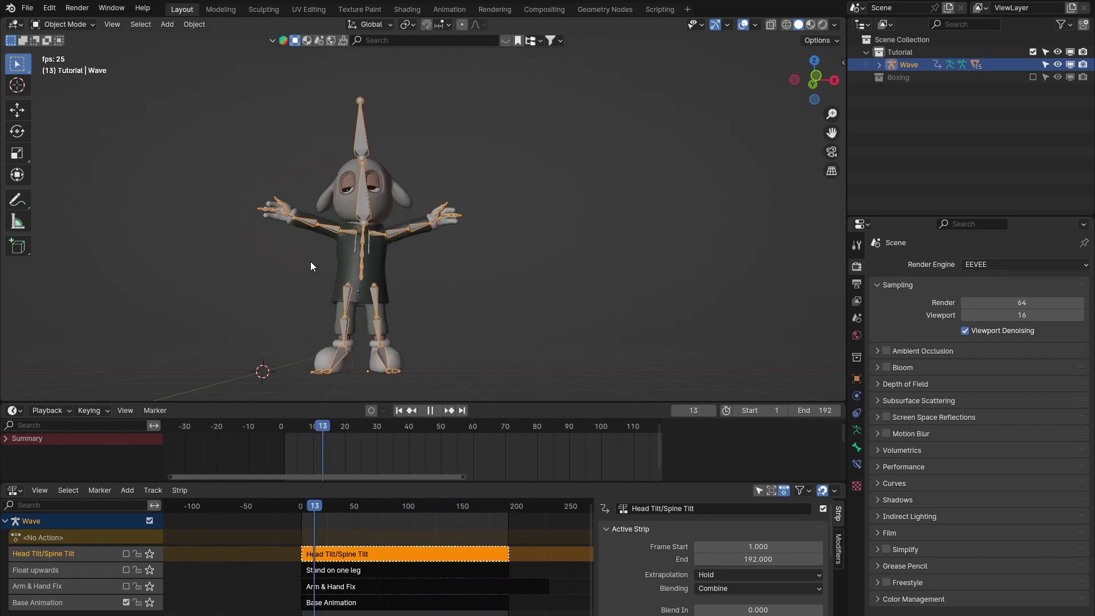
{"action": "middle_click_drag", "start_coordinate": [406, 199], "coordinate": [446, 201]}
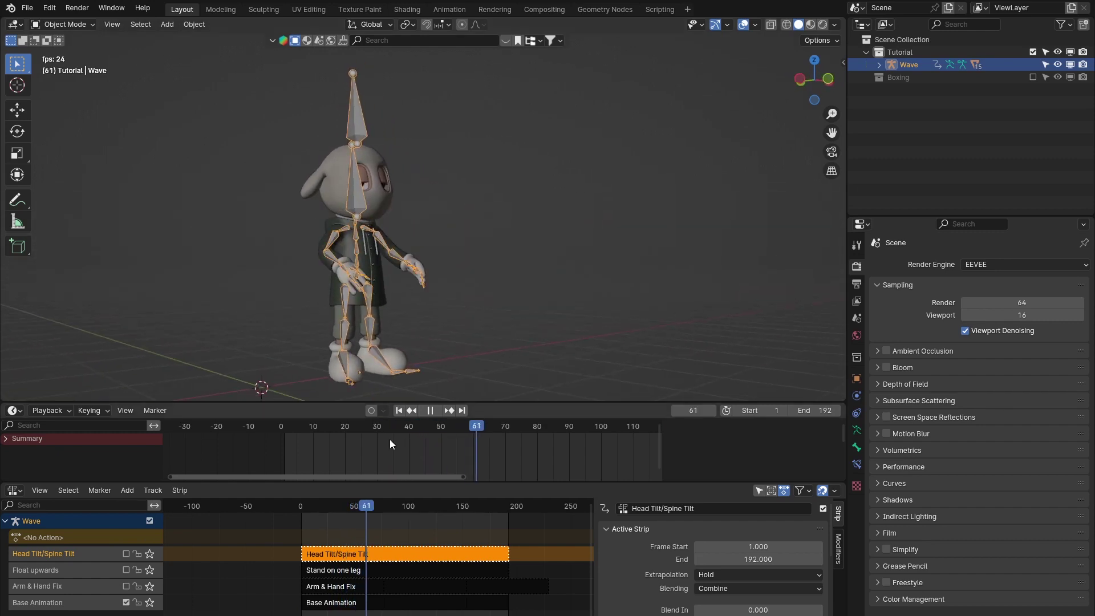
{"action": "left_click_drag", "start_coordinate": [388, 405], "coordinate": [387, 380]}
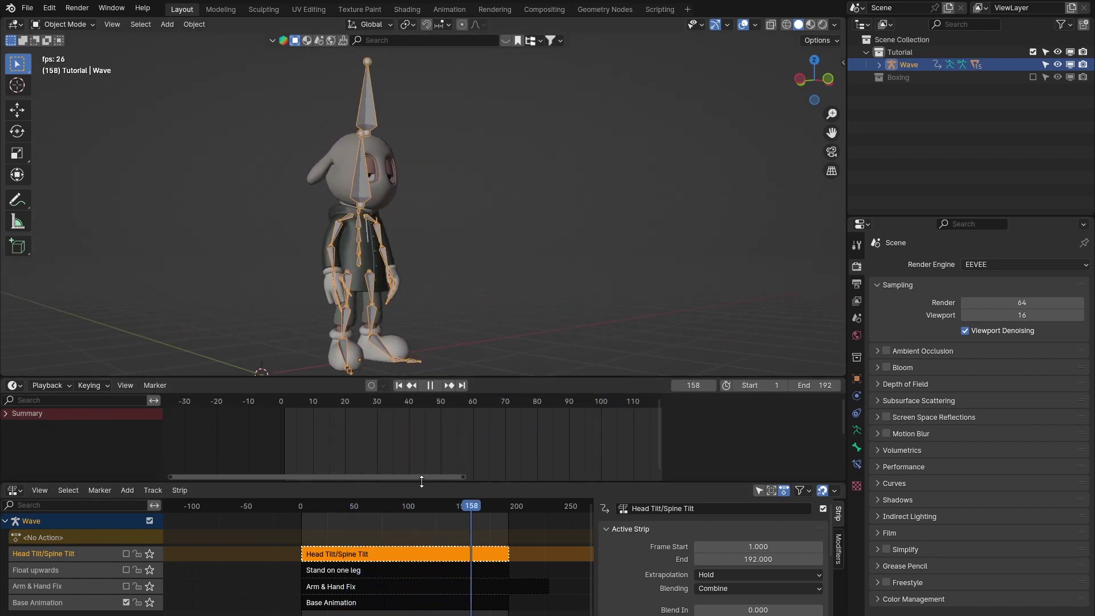
{"action": "left_click_drag", "start_coordinate": [412, 485], "coordinate": [412, 430]}
- Unmute the Arm & Hand Fix track above the Base Animation and check the corrected arms
{"action": "left_click", "coordinate": [360, 547]}
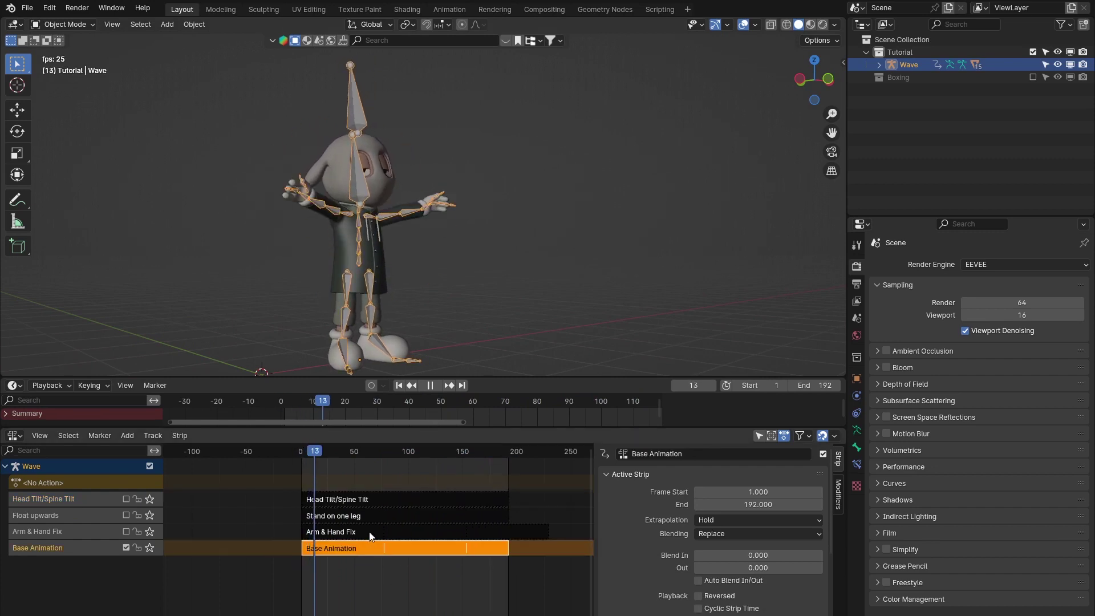
{"action": "left_click", "coordinate": [368, 533]}
{"action": "left_click", "coordinate": [127, 531]}
{"action": "middle_click_drag", "start_coordinate": [420, 312], "coordinate": [376, 305]}
- Toggle the Float upwards and Head Tilt/Spine Tilt tracks to compare the poses, leaving both tracks enabled
{"action": "left_click", "coordinate": [342, 515]}
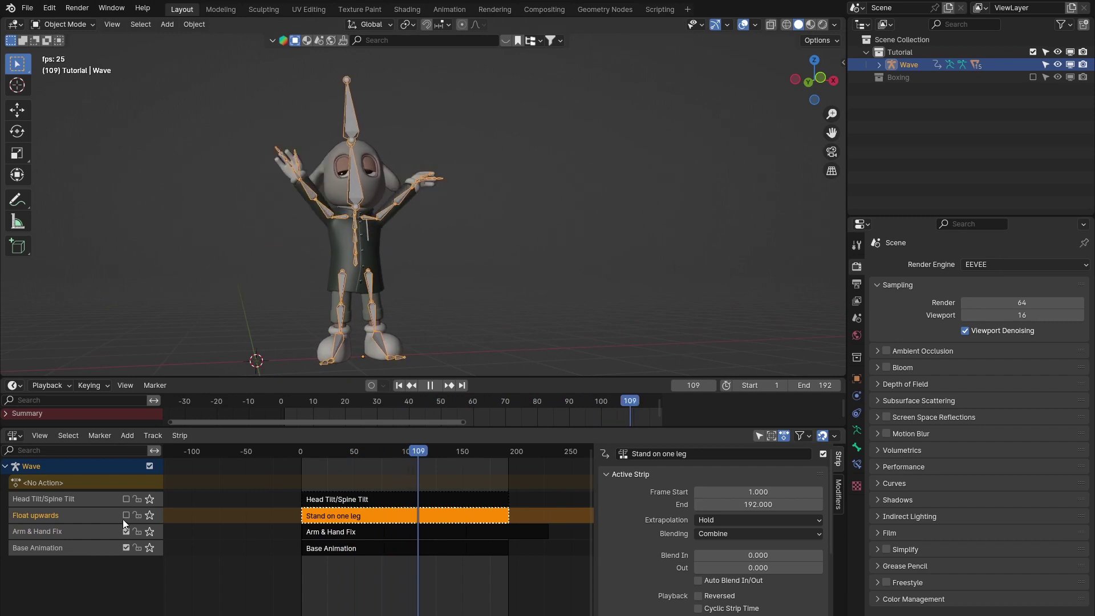
{"action": "left_click", "coordinate": [126, 499]}
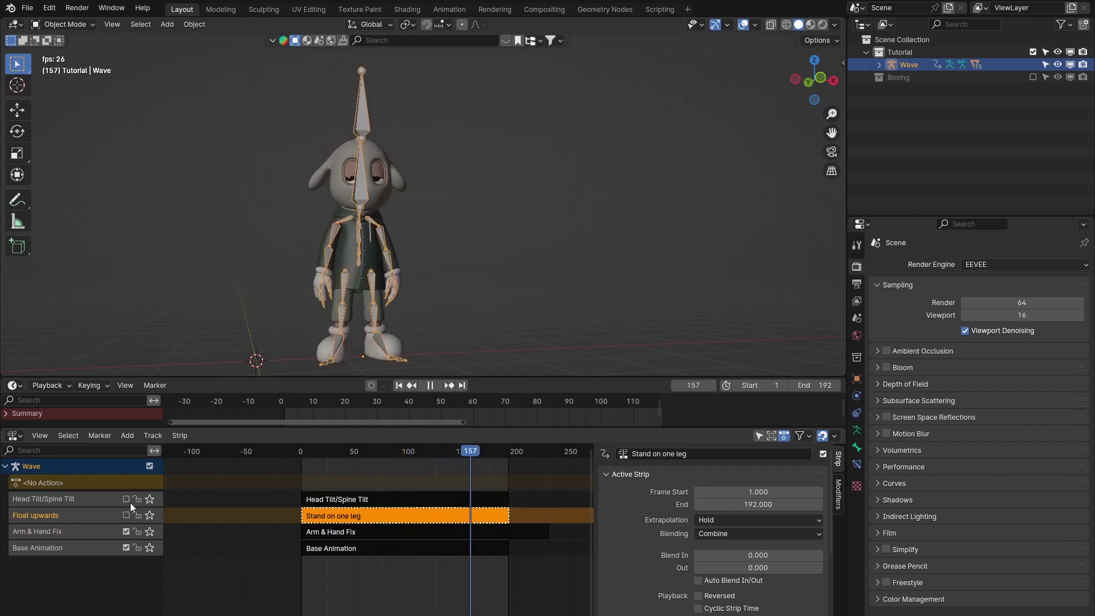
{"action": "left_click", "coordinate": [127, 499]}
{"action": "middle_click_drag", "start_coordinate": [241, 322], "coordinate": [358, 279]}
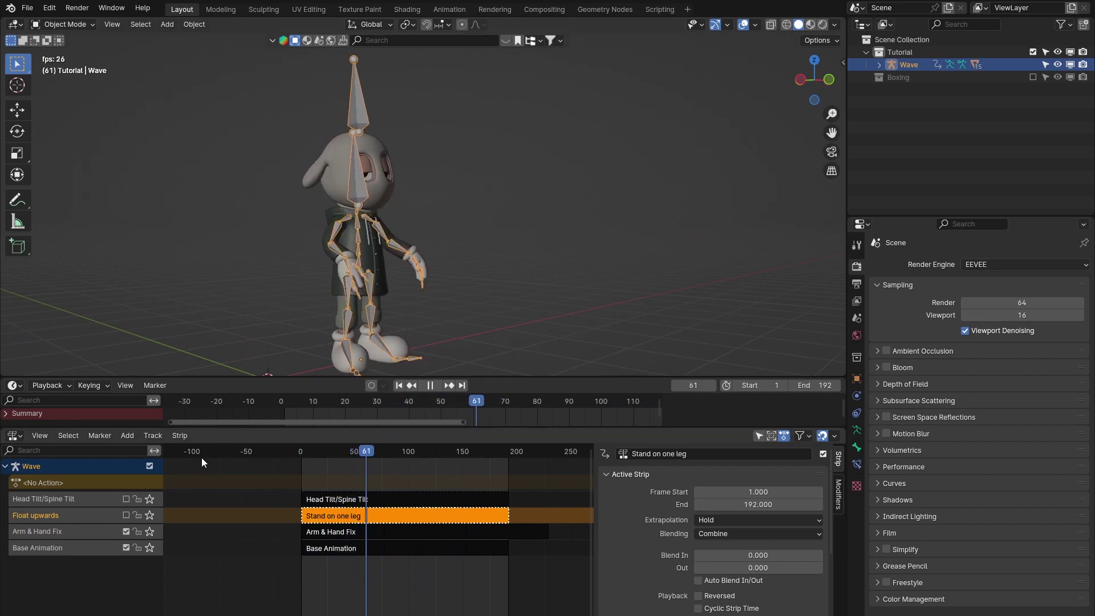
{"action": "left_click", "coordinate": [126, 499]}
{"action": "left_click", "coordinate": [126, 499]}
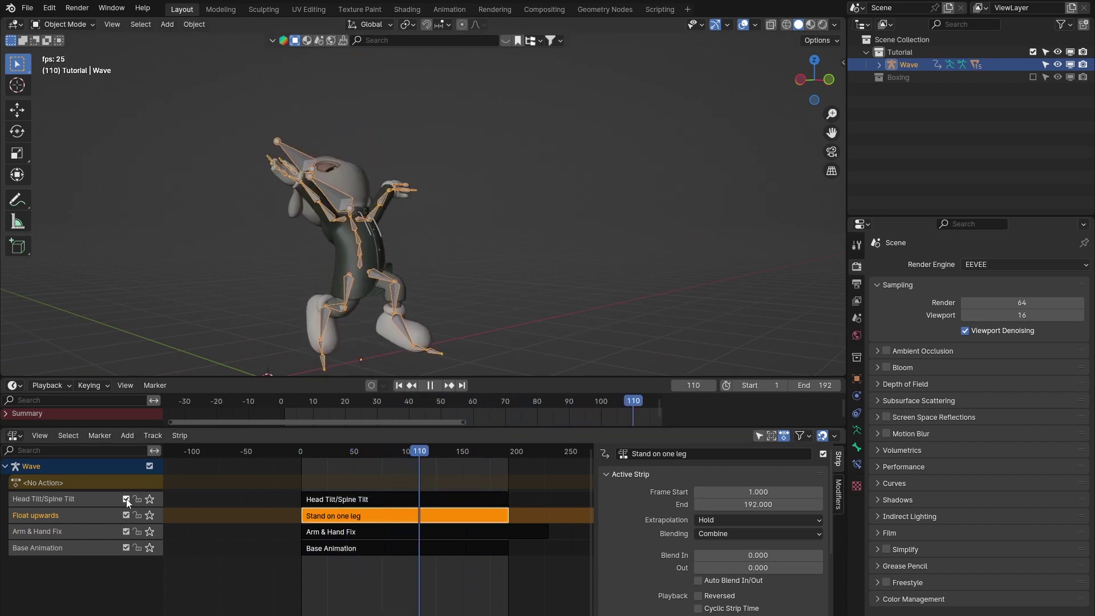
{"action": "left_click", "coordinate": [125, 515]}
{"action": "left_click", "coordinate": [126, 516]}
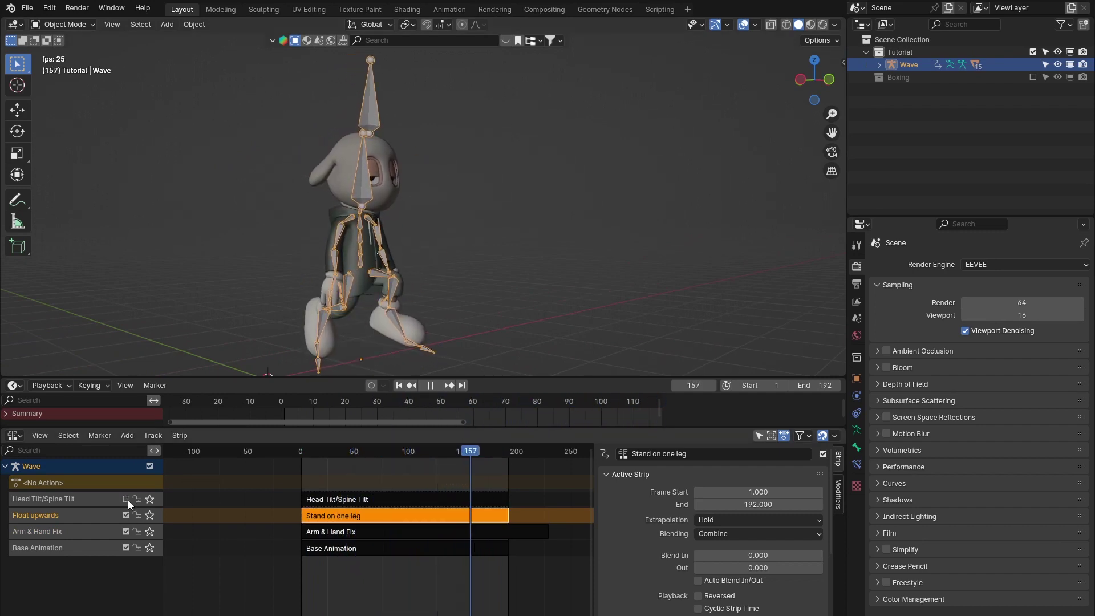
{"action": "left_click", "coordinate": [127, 500]}
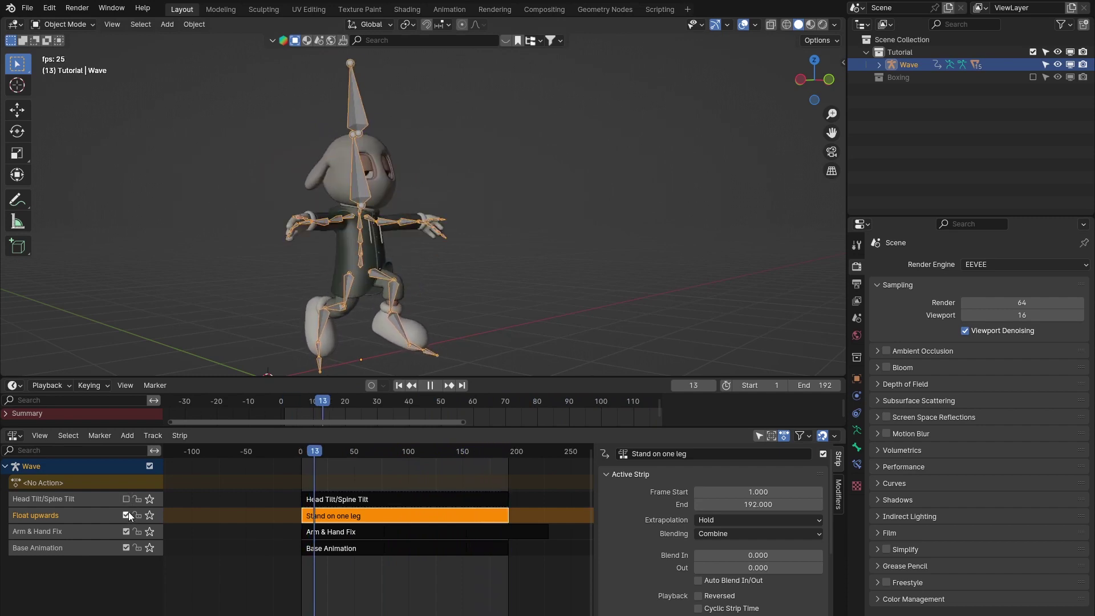
- Deselect the character and add a cylinder mesh at the 3D cursor
{"action": "scroll", "coordinate": [436, 193], "scroll_direction": "down", "scroll_amount": 5}
{"action": "left_click", "coordinate": [490, 239]}
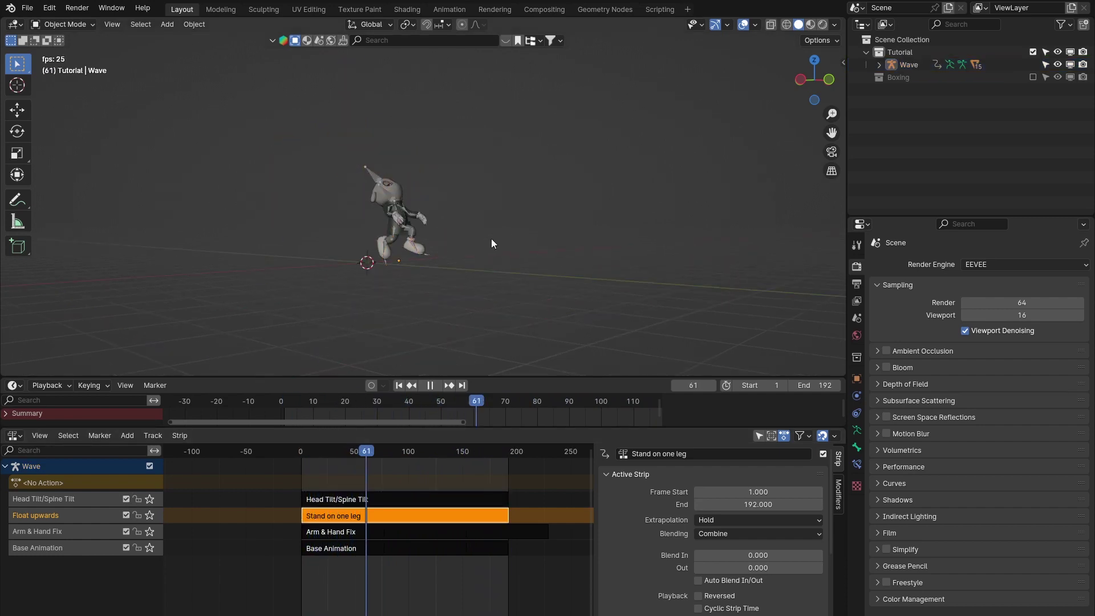
{"action": "middle_click_drag", "start_coordinate": [491, 238], "coordinate": [500, 263]}
{"action": "key", "text": "shift+a"}
{"action": "mouse_move", "coordinate": [505, 279]}
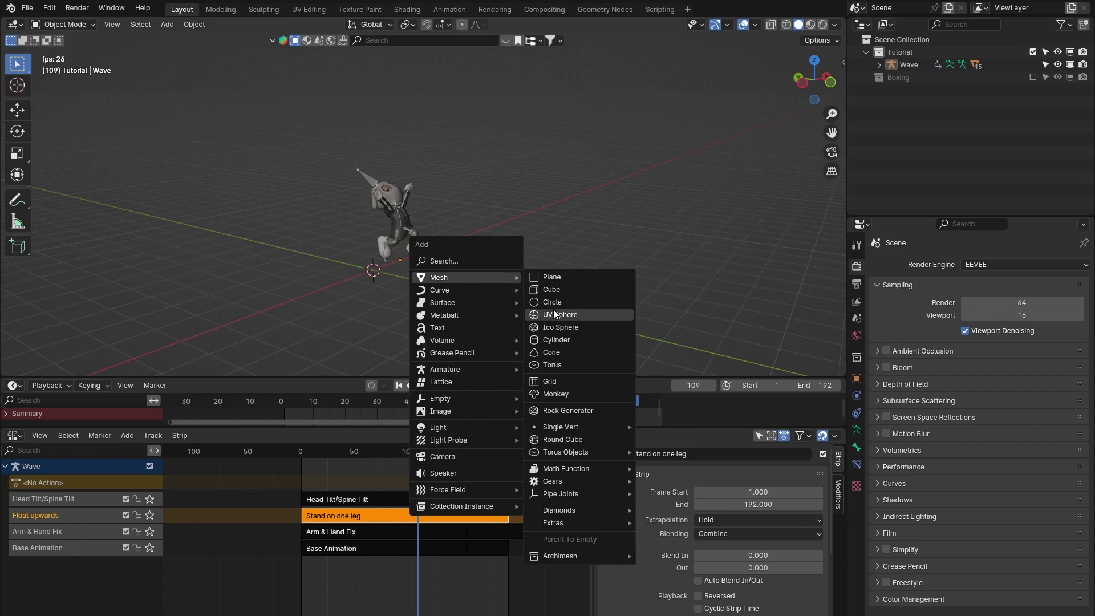
{"action": "left_click", "coordinate": [558, 340]}
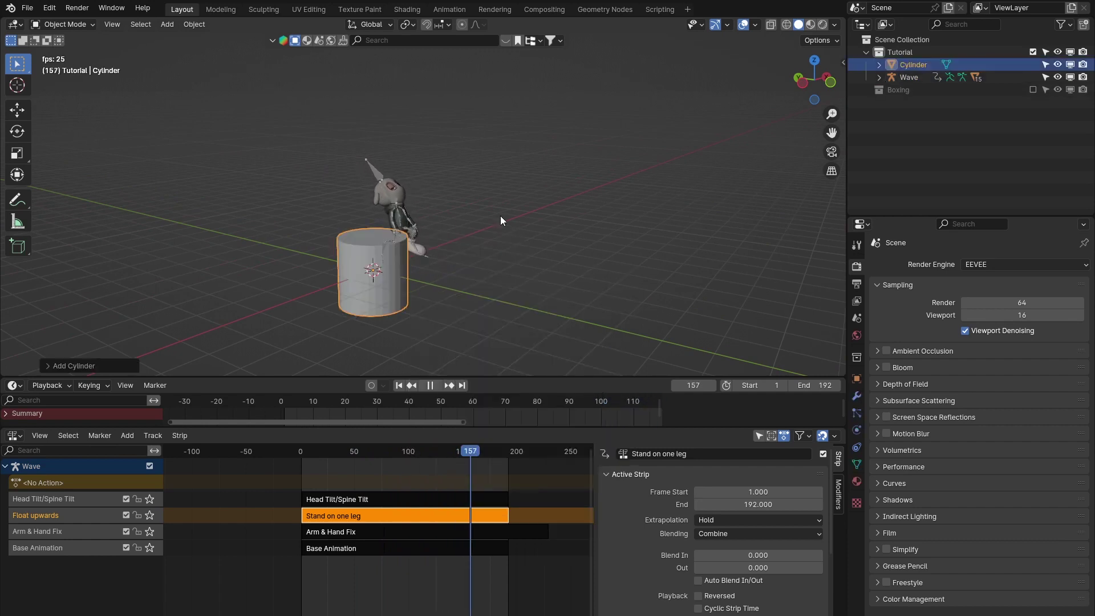
- Scale the cylinder up, flatten it along Z and raise it along Z above the character
{"action": "key", "text": "s"}
{"action": "left_click", "coordinate": [830, 197]}
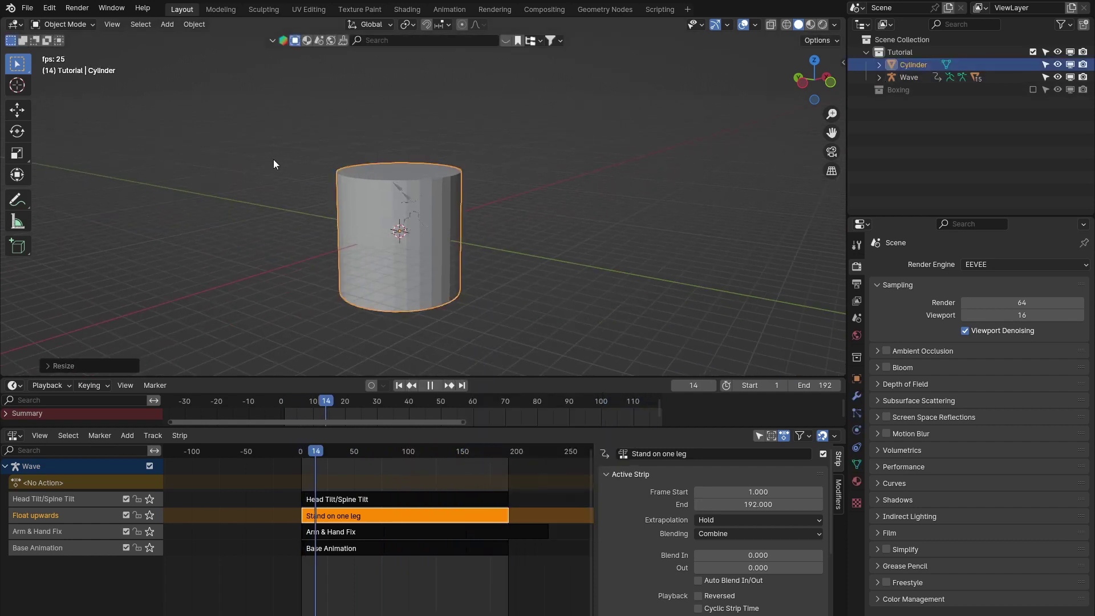
{"action": "key", "text": "s"}
{"action": "key", "text": "z"}
{"action": "key", "text": "Return"}
{"action": "key", "text": "g"}
{"action": "key", "text": "z"}
{"action": "key", "text": "Return"}
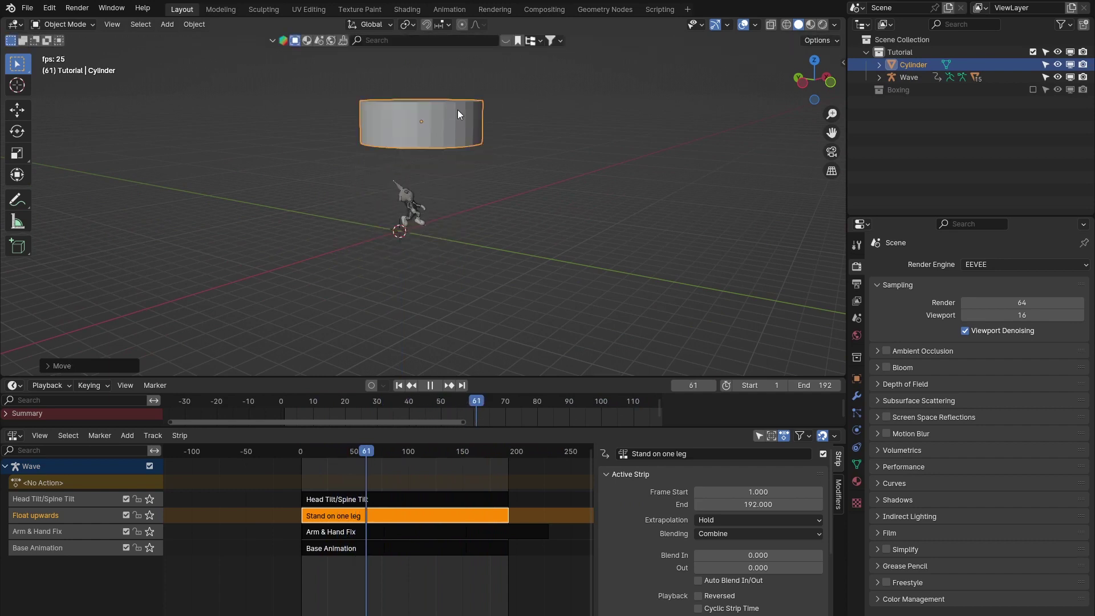
- Reposition the cylinder freely in a side view so it hangs over the character
{"action": "middle_click_drag", "start_coordinate": [457, 109], "coordinate": [506, 191]}
{"action": "key", "text": "g"}
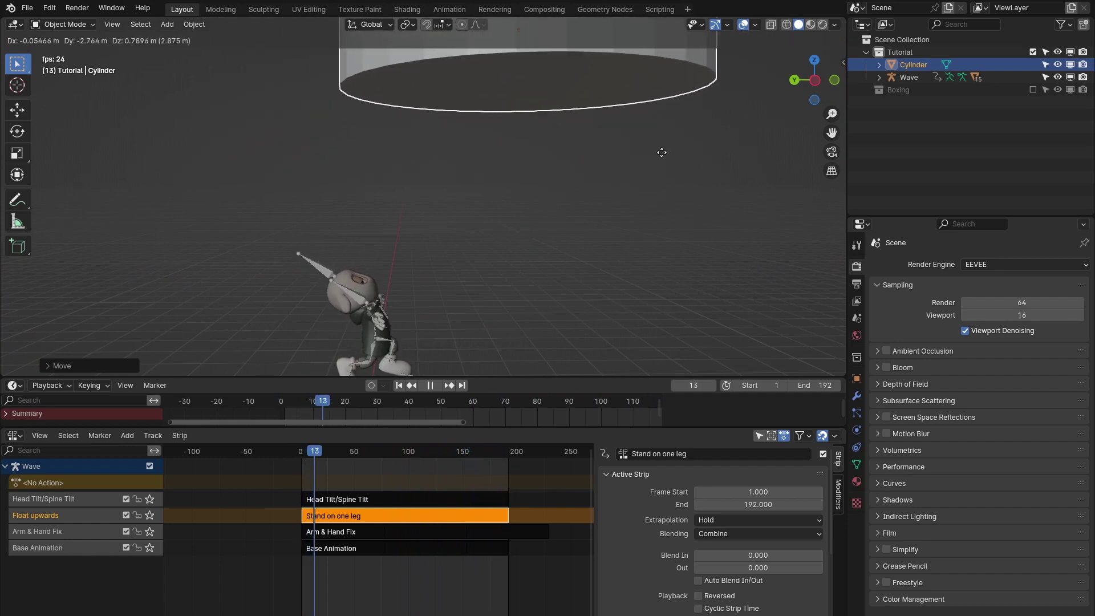
{"action": "left_click", "coordinate": [562, 199]}
- Try lifting the Wave armature toward the underside of the cylinder in two trial moves
{"action": "middle_click_drag", "start_coordinate": [395, 330], "coordinate": [372, 318]}
{"action": "left_click", "coordinate": [371, 299]}
{"action": "key", "text": "g"}
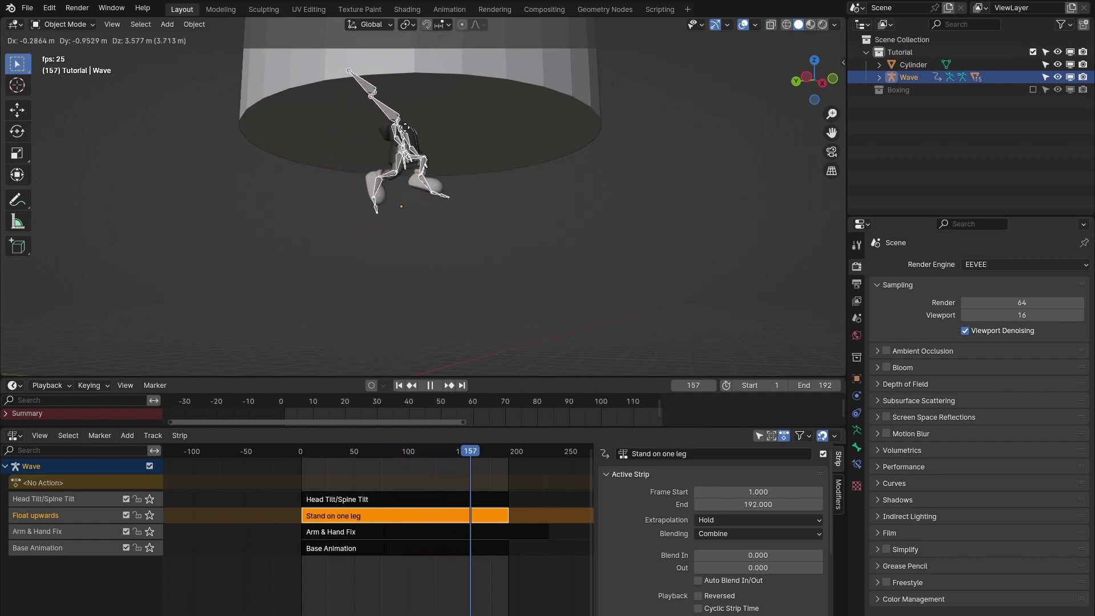
{"action": "right_click", "coordinate": [399, 149]}
{"action": "key", "text": "g"}
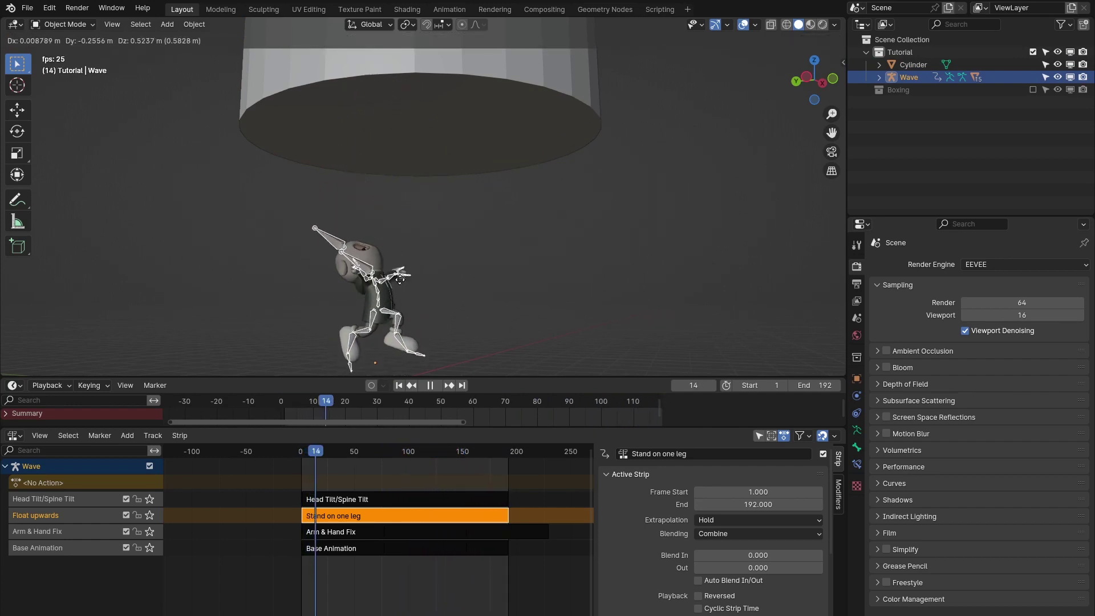
{"action": "right_click", "coordinate": [425, 149]}
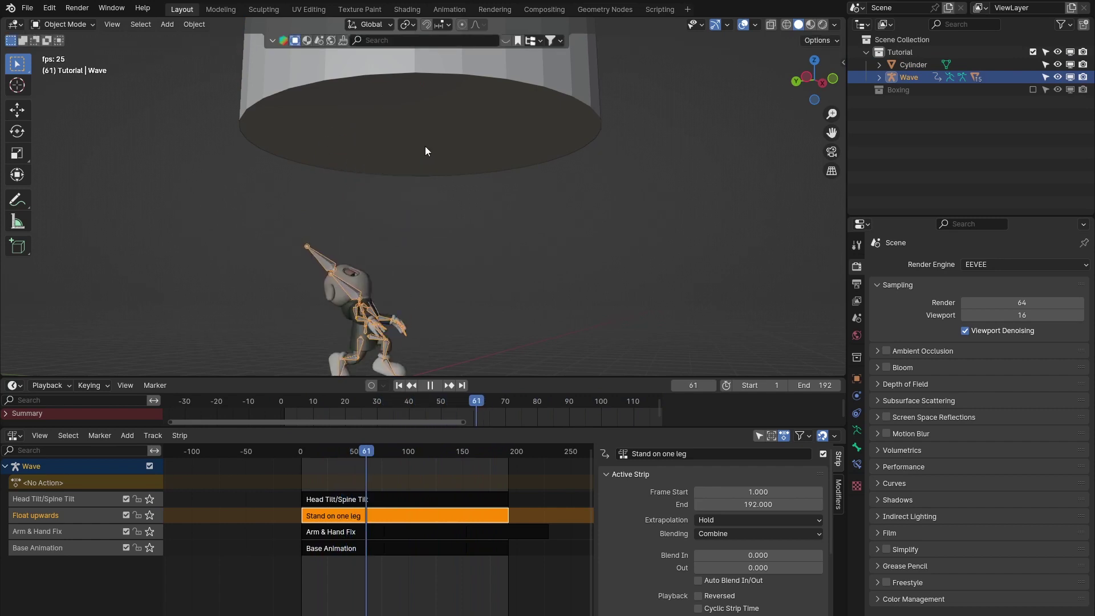
{"action": "middle_click_drag", "start_coordinate": [422, 252], "coordinate": [494, 224]}
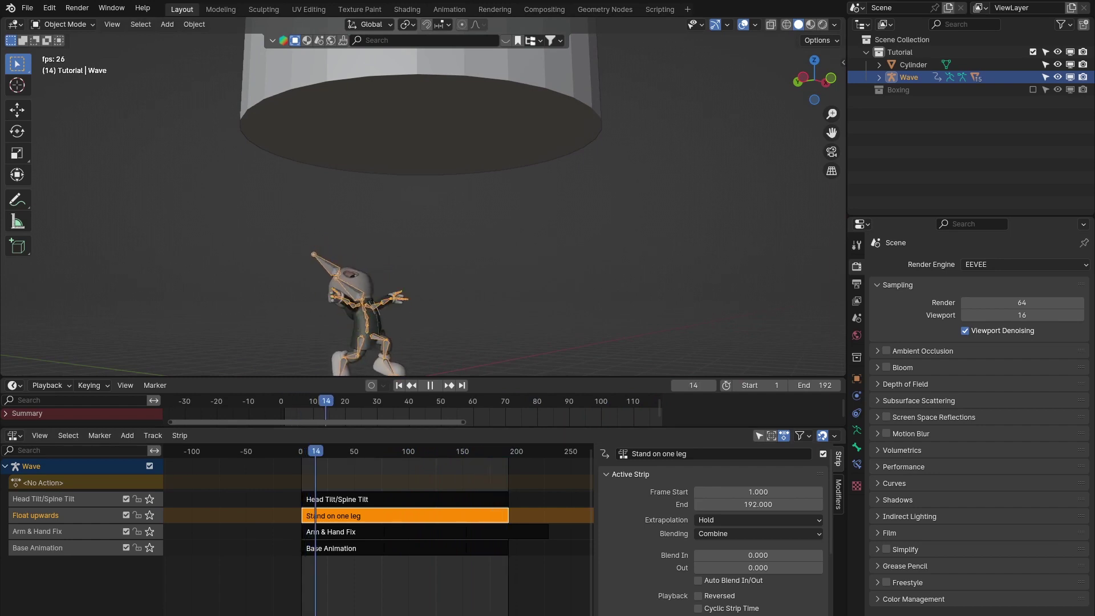
{"action": "middle_click_drag", "start_coordinate": [577, 207], "coordinate": [375, 322]}
{"action": "scroll", "coordinate": [408, 241], "scroll_direction": "up", "scroll_amount": 5}
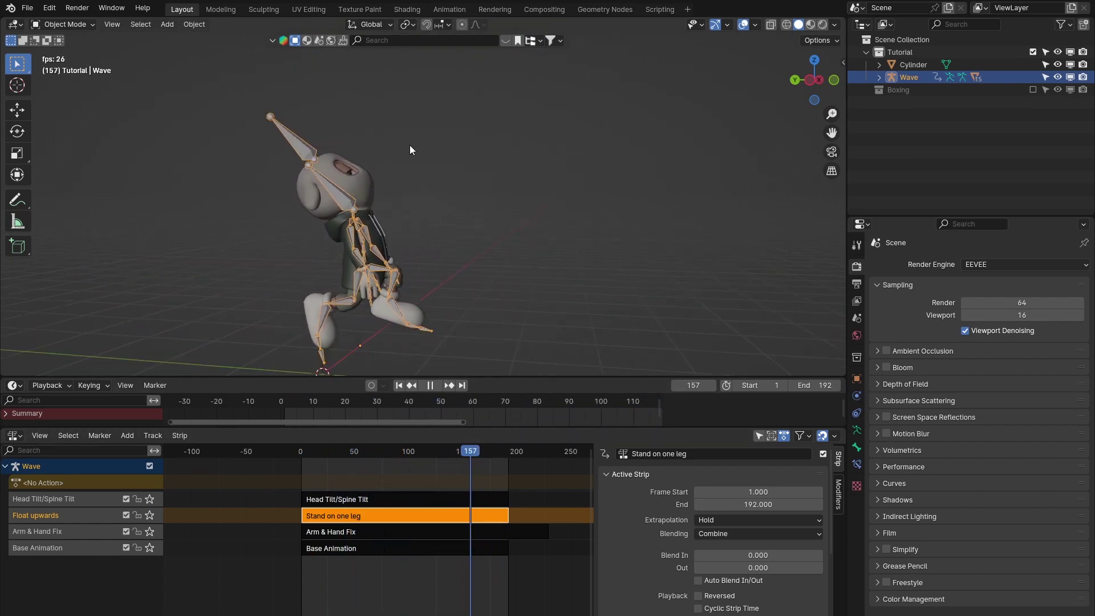
{"action": "scroll", "coordinate": [377, 256], "scroll_direction": "down", "scroll_amount": 5}
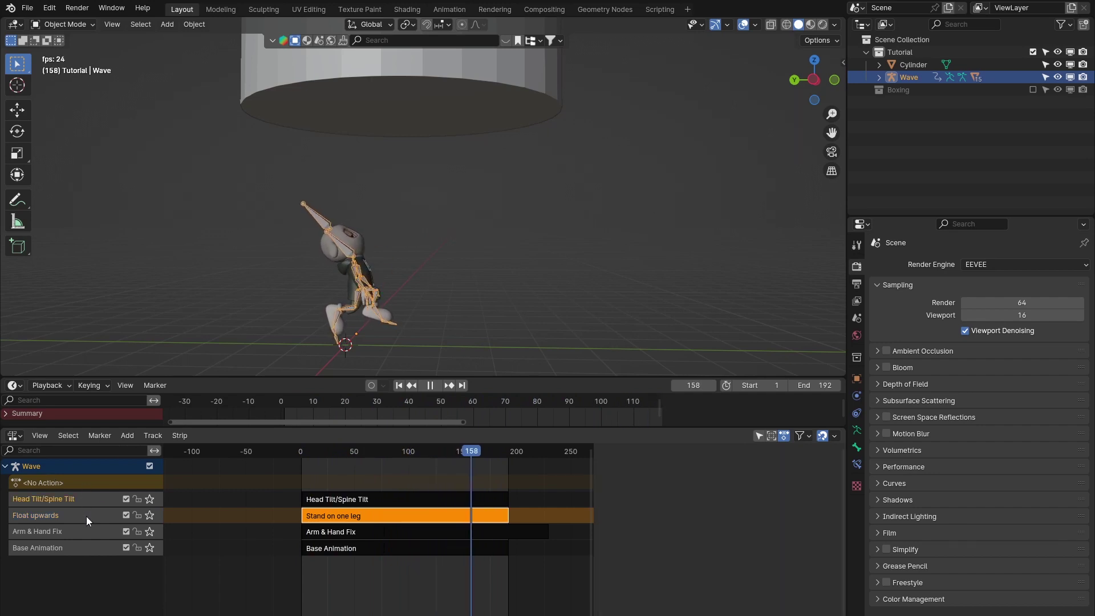
- Mute the Head Tilt/Spine Tilt, Float upwards and Arm & Hand Fix tracks so only the Base Animation plays
{"action": "left_click", "coordinate": [87, 532]}
{"action": "left_click", "coordinate": [84, 531]}
{"action": "left_click_drag", "start_coordinate": [125, 499], "coordinate": [125, 522]}
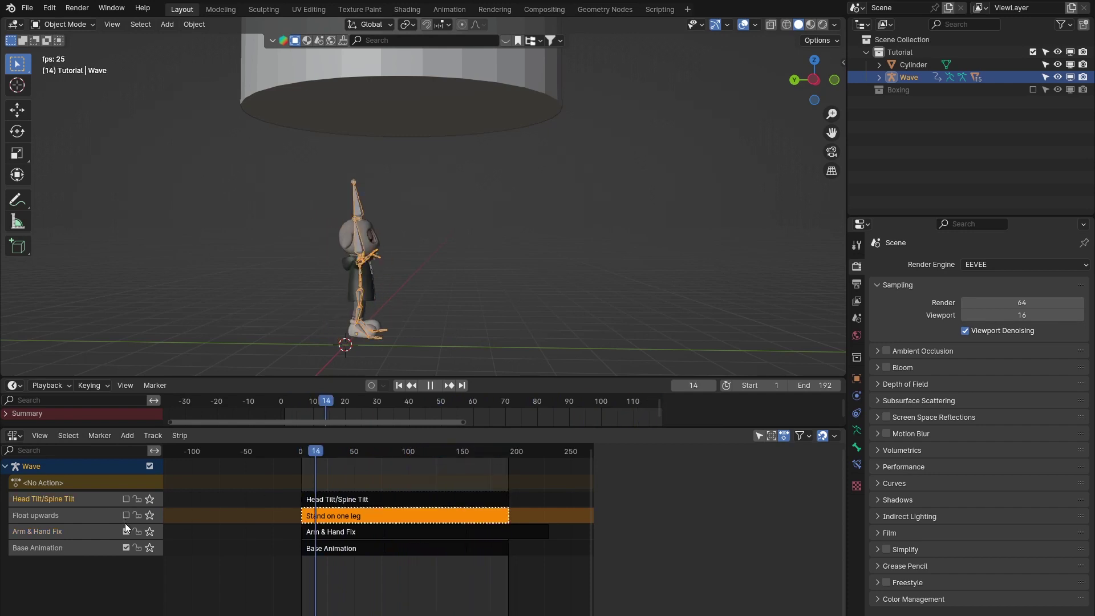
{"action": "middle_click_drag", "start_coordinate": [393, 284], "coordinate": [330, 280]}
{"action": "scroll", "coordinate": [329, 280], "scroll_direction": "up", "scroll_amount": 5}
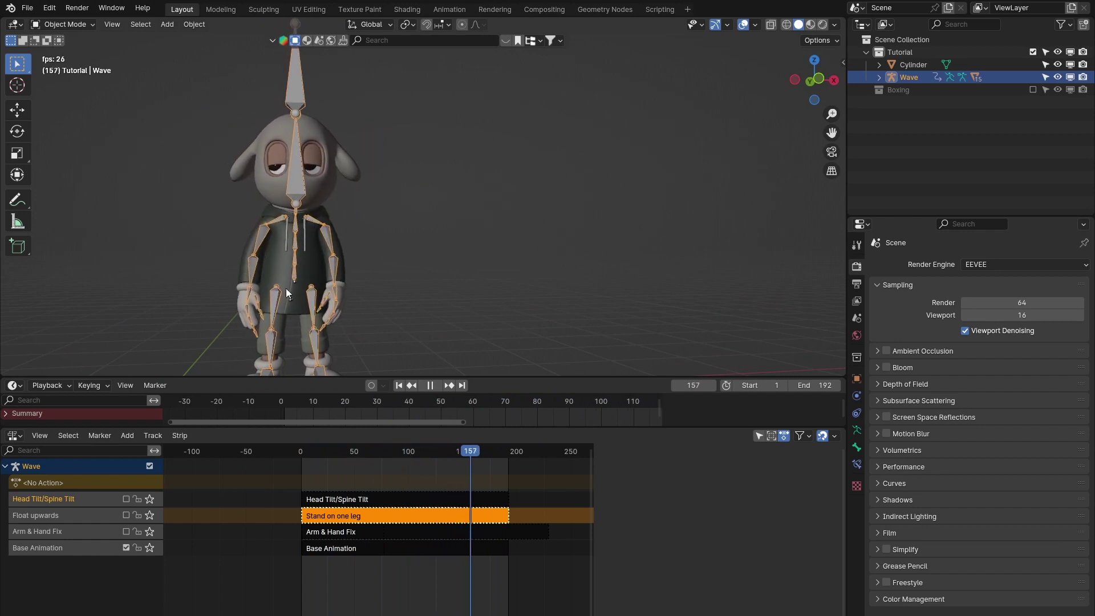
- Review the Base Animation, Arm & Hand Fix, Stand on one leg and Head Tilt/Spine Tilt strips one after another
{"action": "left_click", "coordinate": [326, 550]}
{"action": "left_click", "coordinate": [346, 531]}
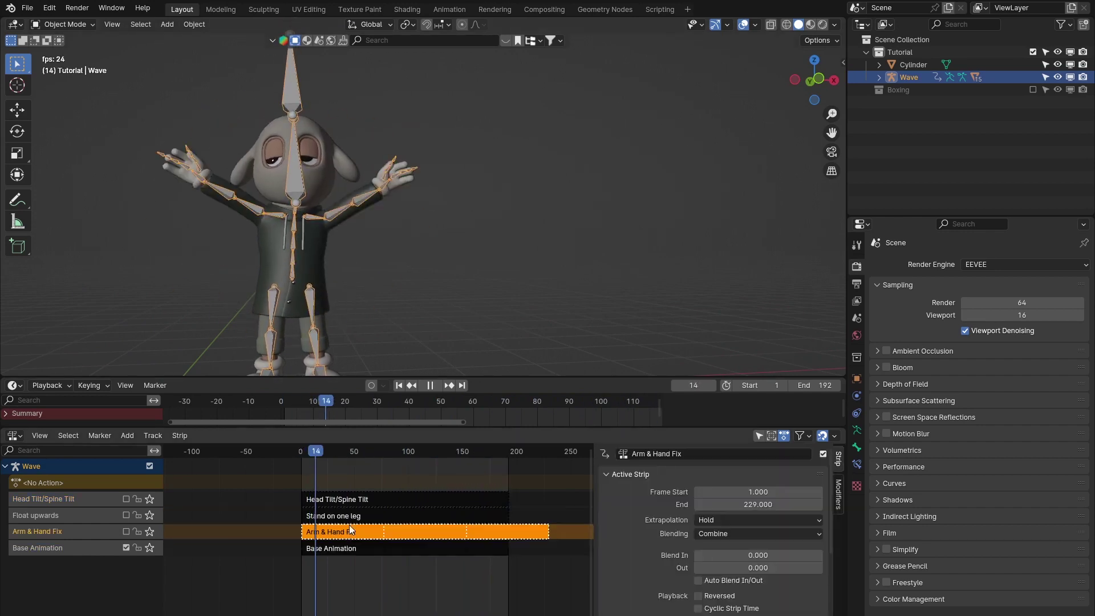
{"action": "left_click", "coordinate": [365, 516]}
{"action": "left_click", "coordinate": [374, 500]}
{"action": "left_click", "coordinate": [371, 515]}
{"action": "left_click", "coordinate": [371, 531]}
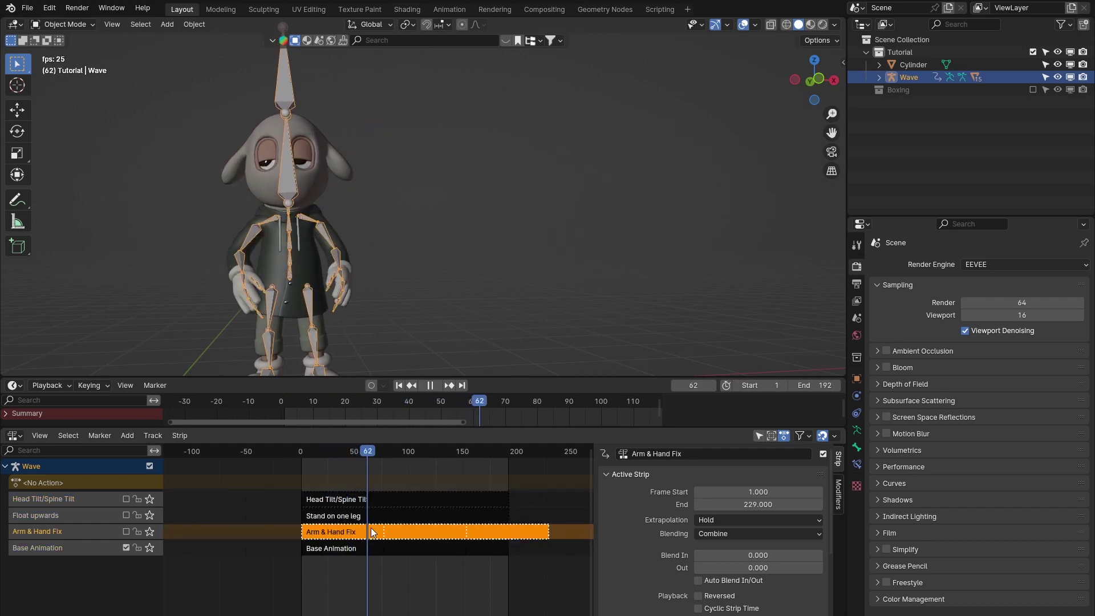
- Re-enable the Arm & Hand Fix, Float upwards and Head Tilt/Spine Tilt tracks above the Base Animation and view the layered motion from several angles
{"action": "left_click", "coordinate": [368, 547]}
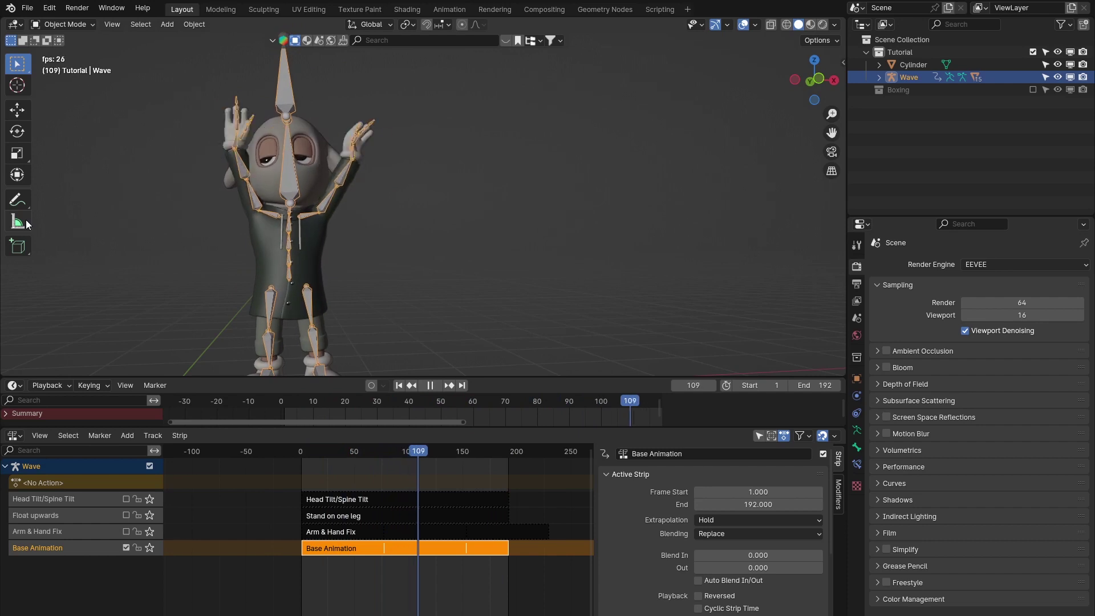
{"action": "left_click", "coordinate": [126, 530]}
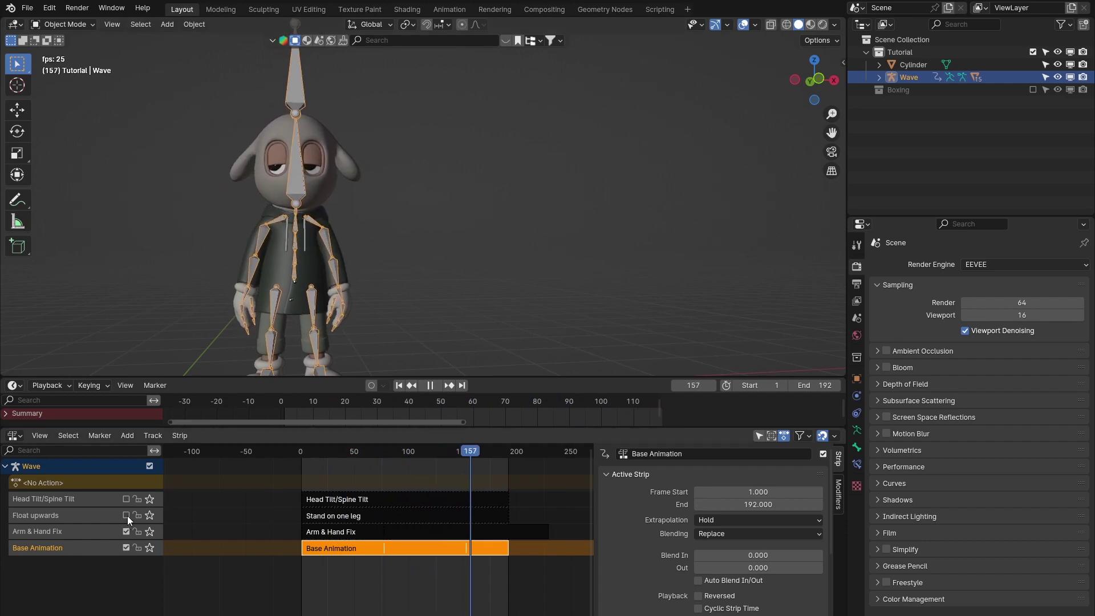
{"action": "left_click", "coordinate": [127, 515]}
{"action": "left_click", "coordinate": [126, 498]}
{"action": "left_click", "coordinate": [99, 487]}
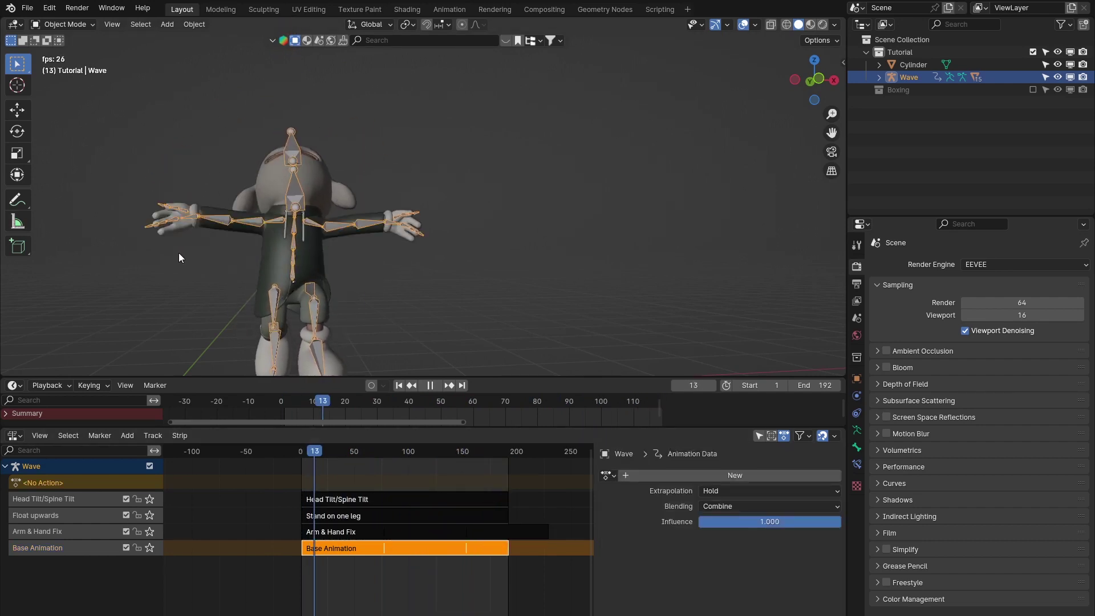
{"action": "middle_click_drag", "start_coordinate": [251, 236], "coordinate": [380, 234]}
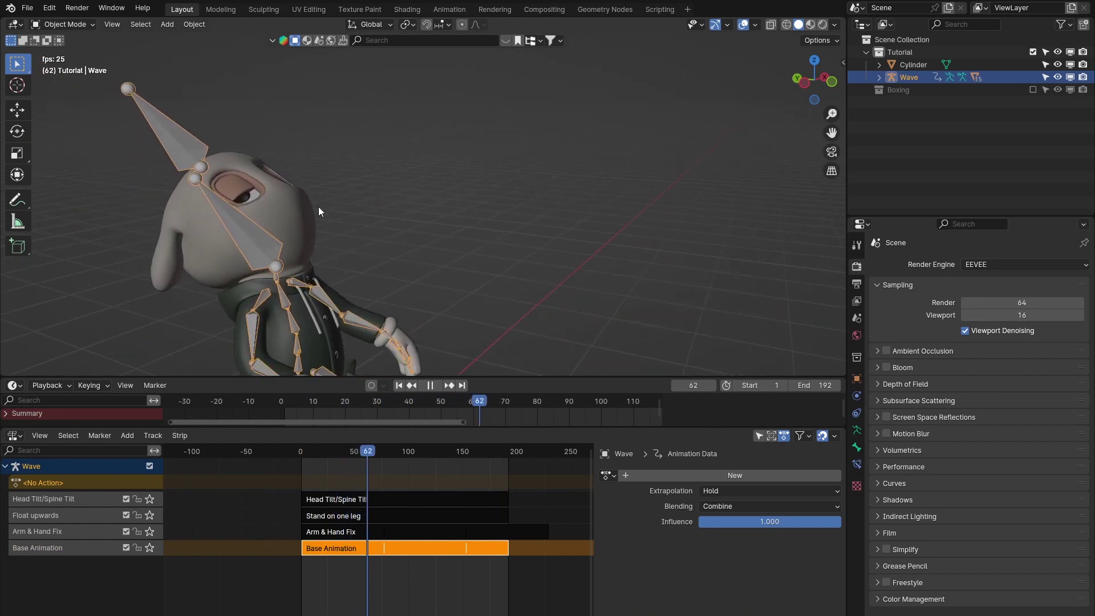
{"action": "middle_click_drag", "start_coordinate": [367, 161], "coordinate": [313, 172]}
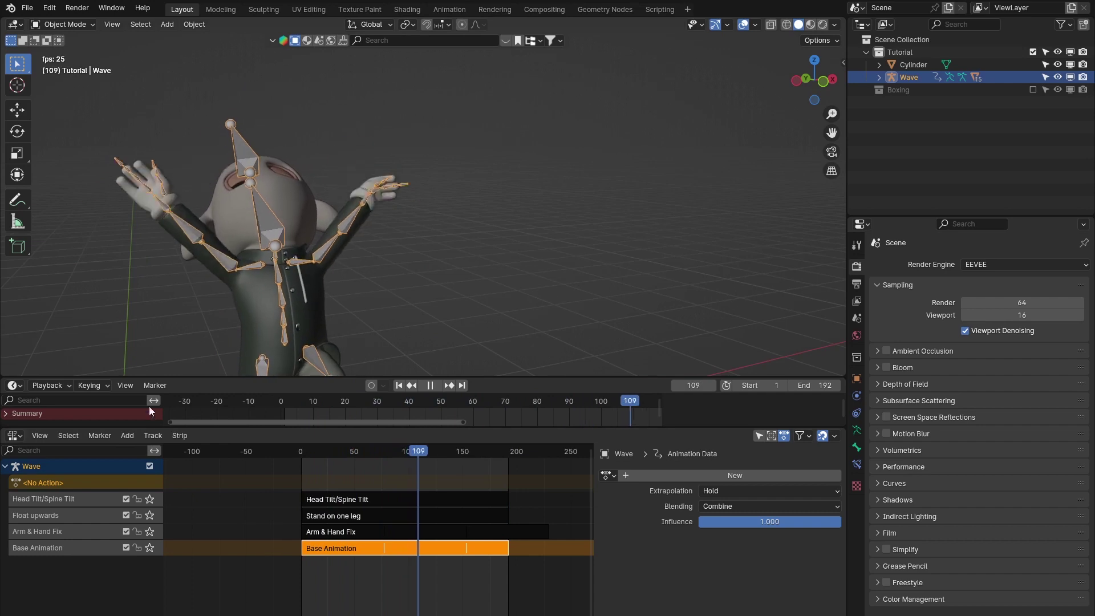
- Mute the three tracks above the Base Animation and re-enable them to compare the base motion with the layered motion
{"action": "left_click_drag", "start_coordinate": [127, 501], "coordinate": [125, 536]}
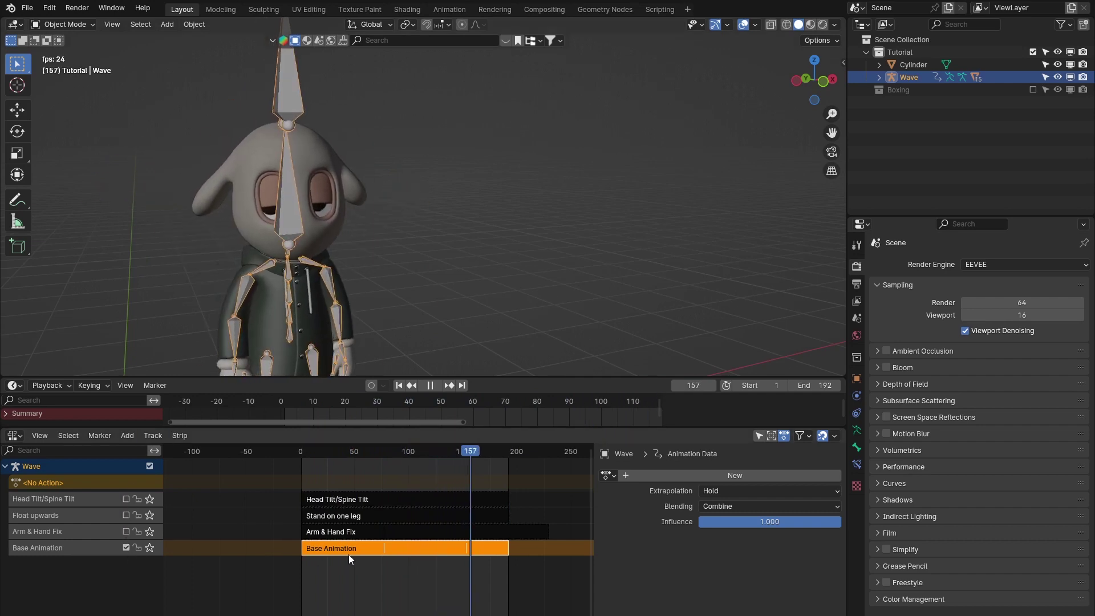
{"action": "left_click", "coordinate": [411, 548]}
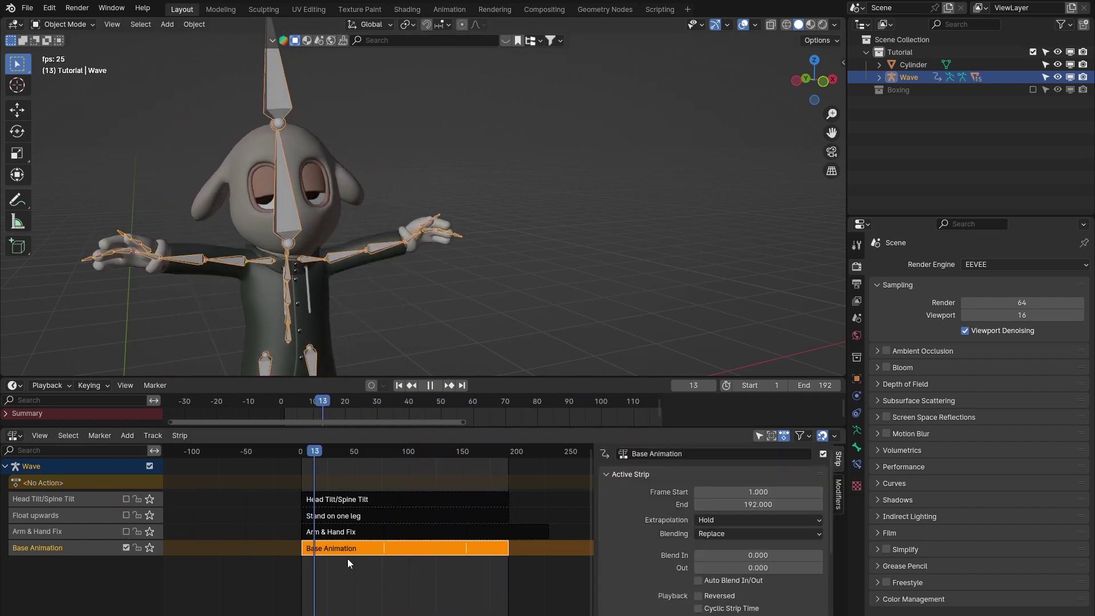
{"action": "mouse_move", "coordinate": [125, 531]}
{"action": "left_mouse_down"}
{"action": "mouse_move", "coordinate": [126, 500]}
{"action": "mouse_move", "coordinate": [126, 532]}
{"action": "left_mouse_up"}
{"action": "left_click", "coordinate": [87, 530], "text": "shift"}
{"action": "left_click", "coordinate": [73, 515], "text": "shift"}
{"action": "left_click", "coordinate": [62, 499], "text": "shift"}
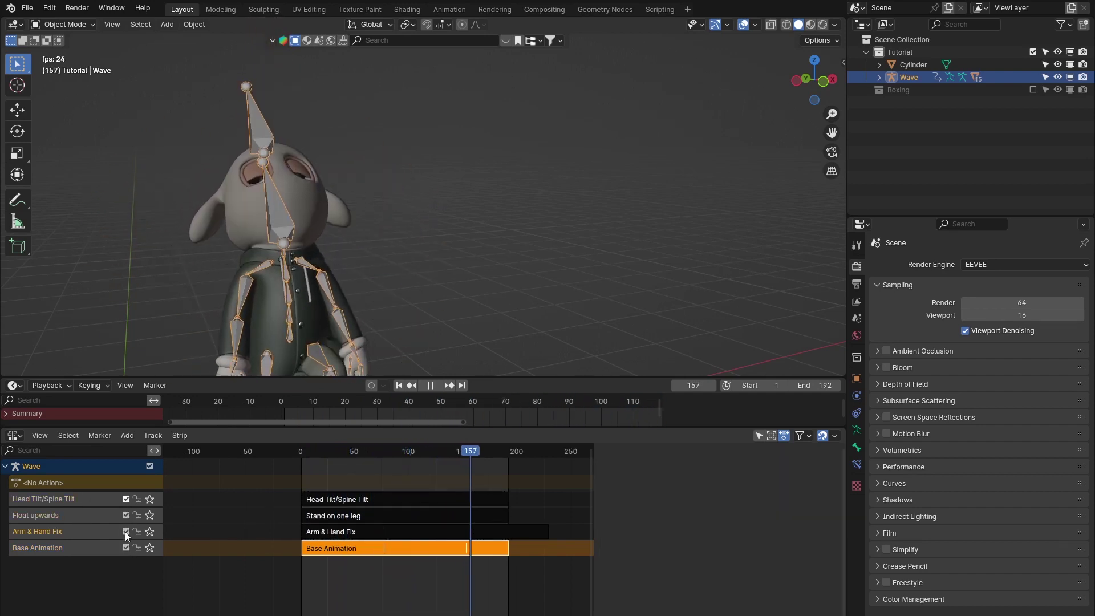
{"action": "left_click", "coordinate": [77, 516]}
{"action": "left_click", "coordinate": [76, 498]}
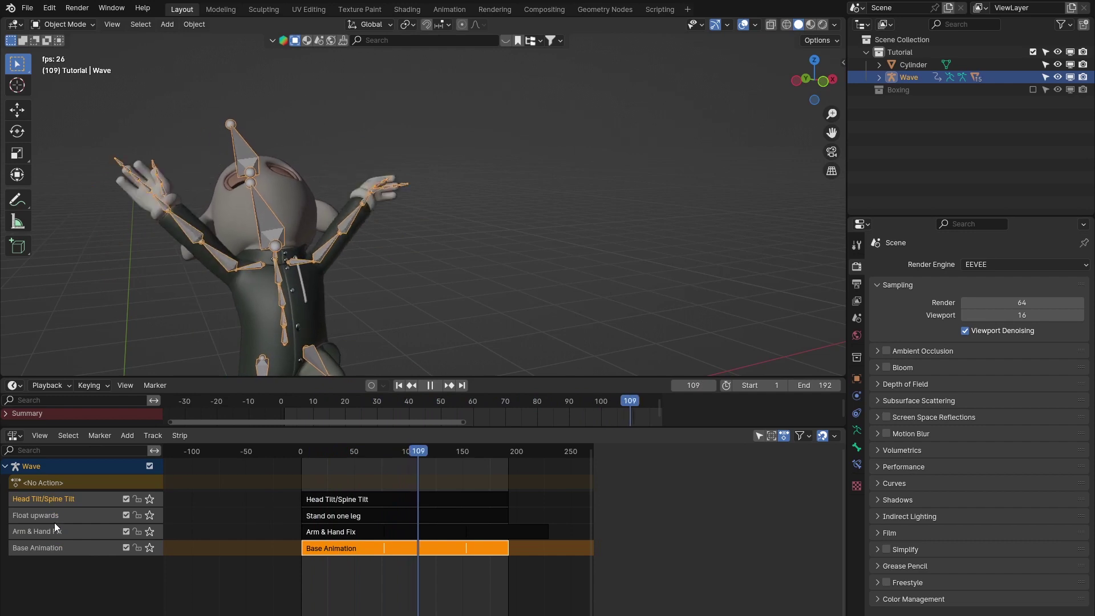
- Stop the playback in a side view of the character and return the playhead to frame 0
{"action": "middle_click_drag", "start_coordinate": [213, 290], "coordinate": [340, 269]}
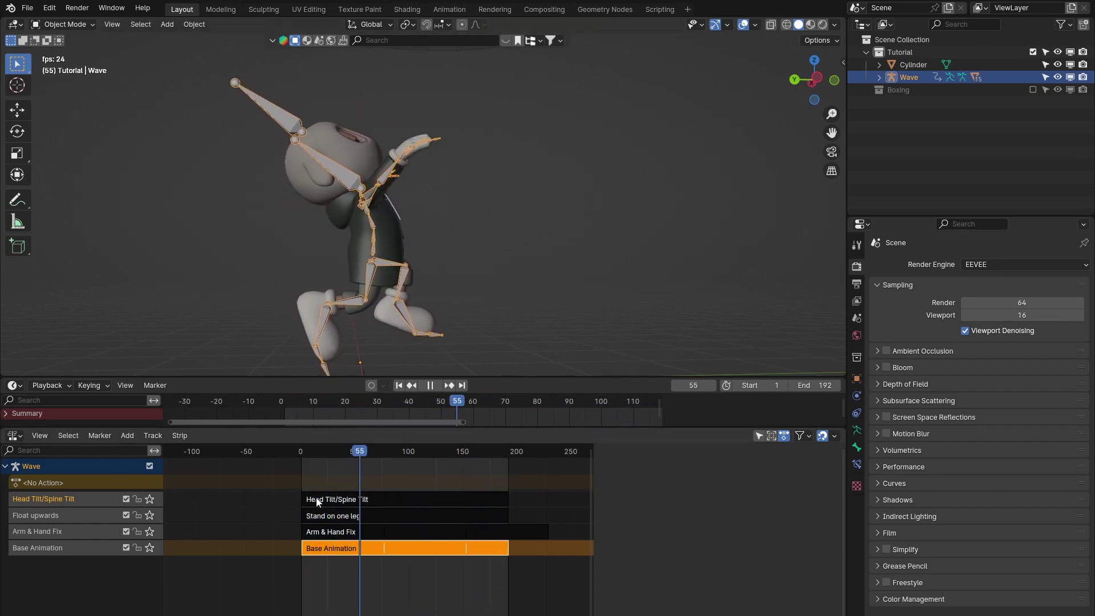
{"action": "key", "text": "space"}
{"action": "left_click_drag", "start_coordinate": [349, 454], "coordinate": [246, 466]}
{"action": "left_click", "coordinate": [327, 569]}
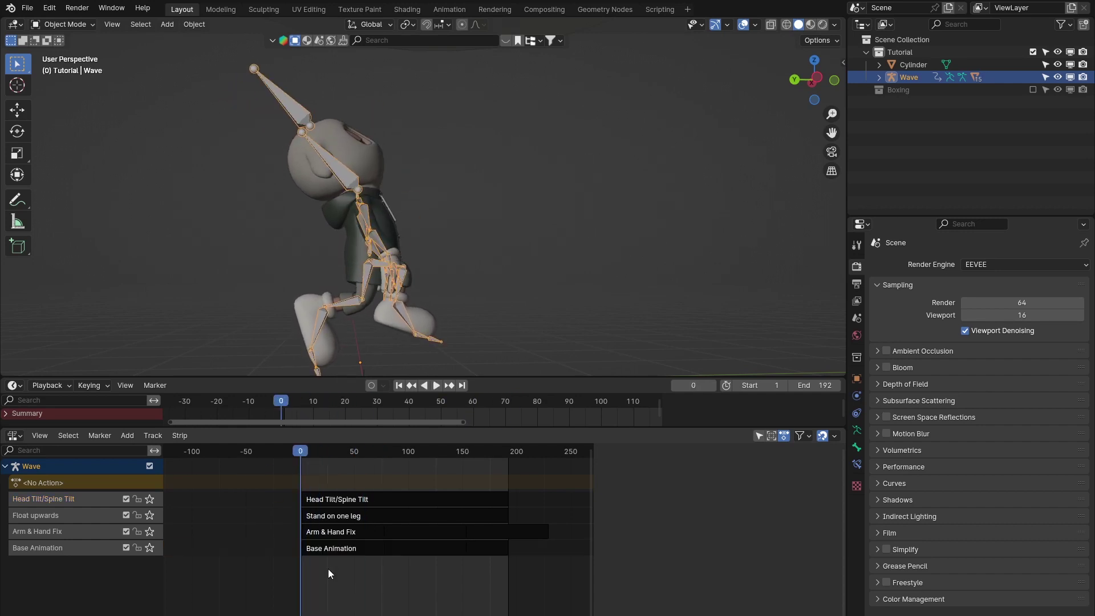
- Examine the timing and blending settings of the Base Animation, Arm & Hand Fix, Stand on one leg and Head Tilt/Spine Tilt strips
{"action": "left_click", "coordinate": [334, 531]}
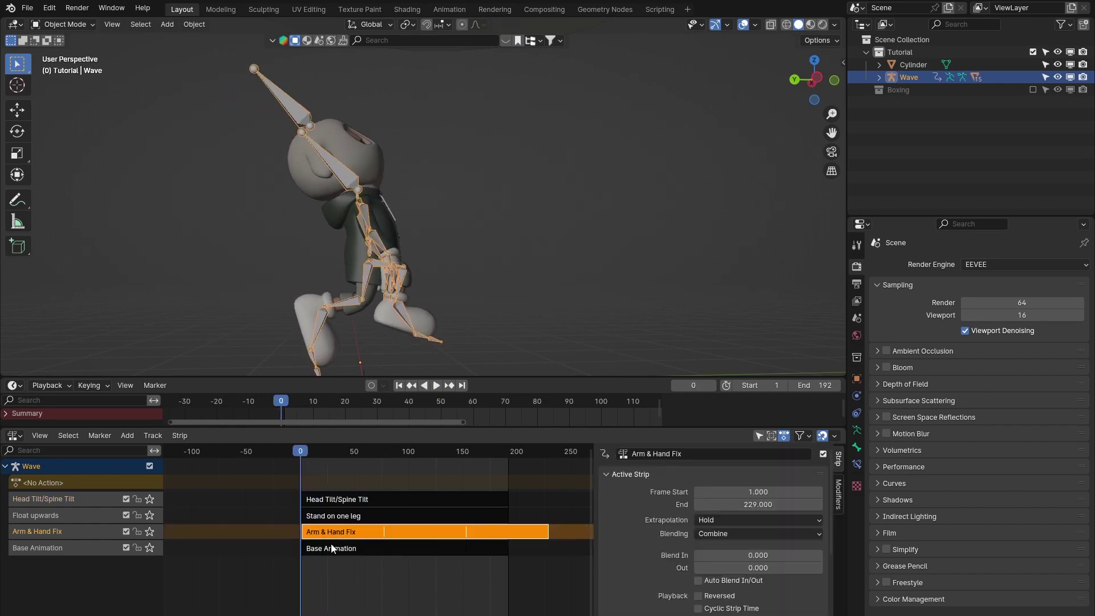
{"action": "left_click", "coordinate": [331, 548]}
{"action": "left_click", "coordinate": [343, 533]}
{"action": "left_click", "coordinate": [337, 548]}
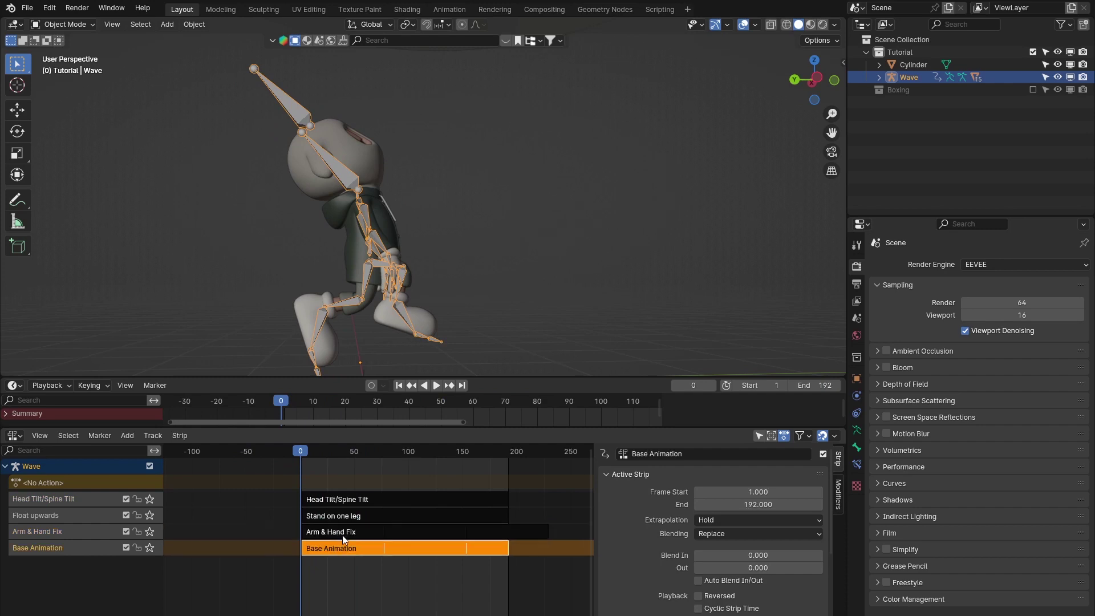
{"action": "left_click", "coordinate": [346, 515]}
{"action": "left_click", "coordinate": [342, 532]}
{"action": "left_click", "coordinate": [338, 544]}
{"action": "left_click", "coordinate": [344, 516]}
{"action": "left_click", "coordinate": [353, 499]}
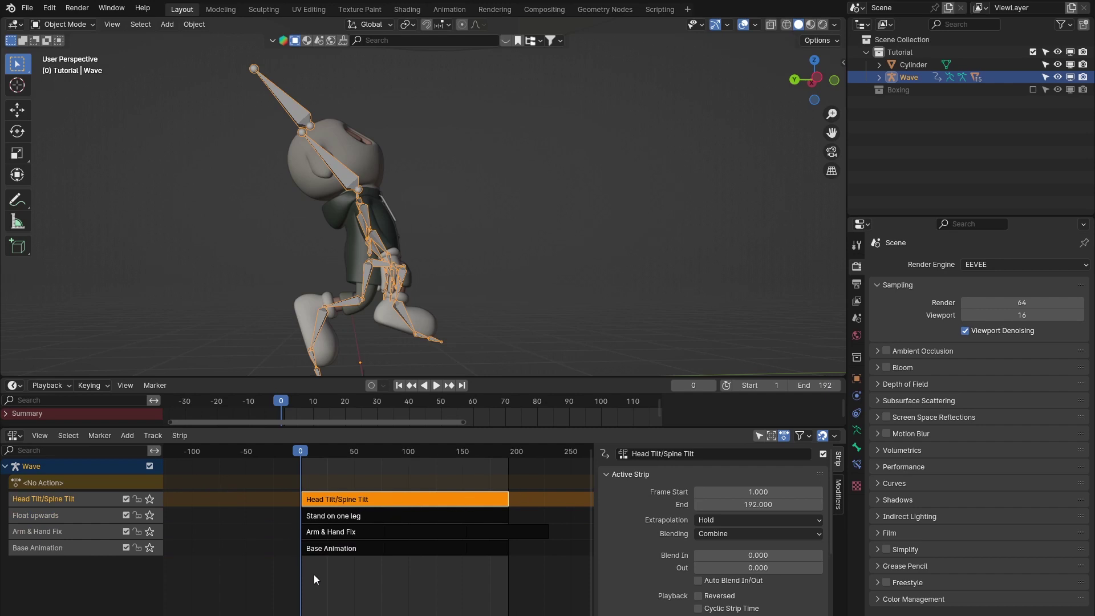
- Try shifting the Head Tilt/Spine Tilt strip, and mute the Head Tilt/Spine Tilt, Float upwards and Arm & Hand Fix tracks
{"action": "left_click_drag", "start_coordinate": [328, 499], "coordinate": [375, 492]}
{"action": "key", "text": "Escape"}
{"action": "left_click_drag", "start_coordinate": [126, 499], "coordinate": [124, 531]}
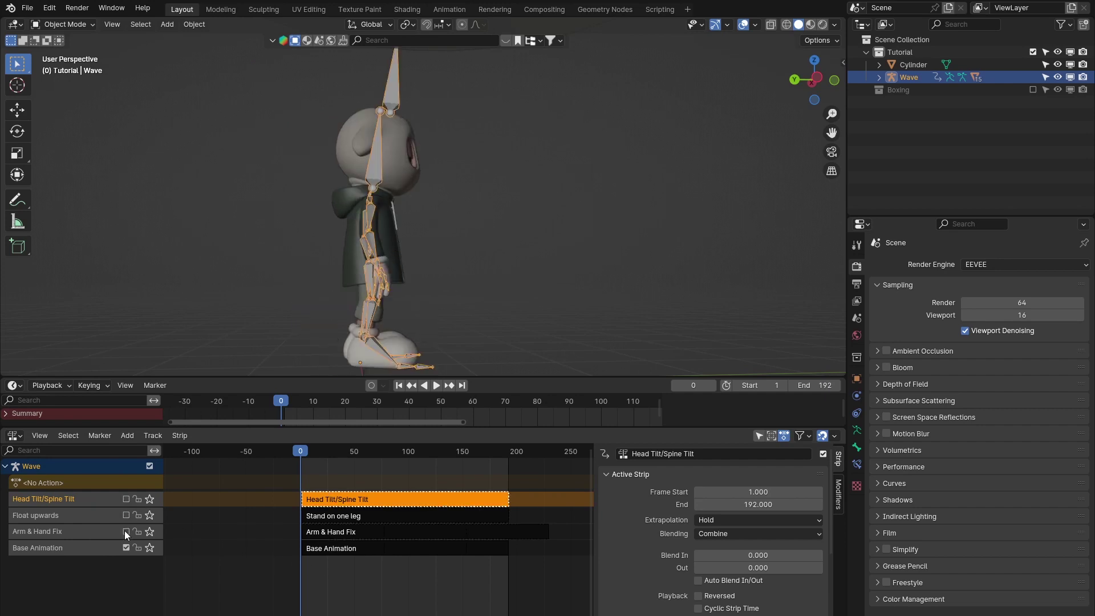
- Re-enable only the Arm & Hand Fix track over the Base Animation and view the character more from the front
{"action": "left_click", "coordinate": [117, 531]}
{"action": "left_click", "coordinate": [126, 531]}
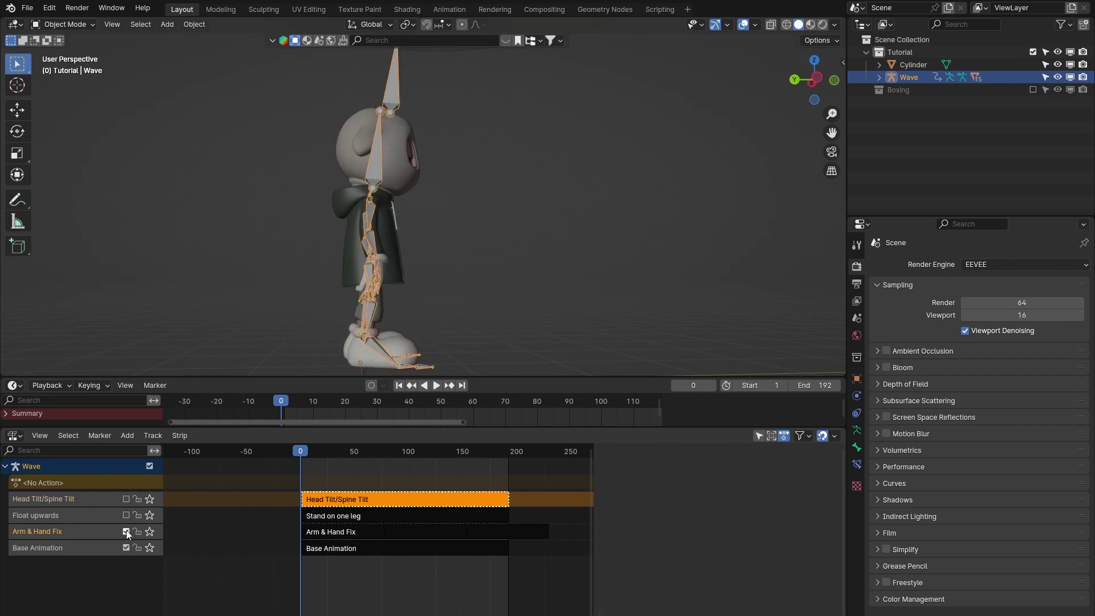
{"action": "middle_click_drag", "start_coordinate": [312, 302], "coordinate": [245, 264]}
{"action": "middle_click_drag", "start_coordinate": [332, 275], "coordinate": [368, 289], "text": "shift"}
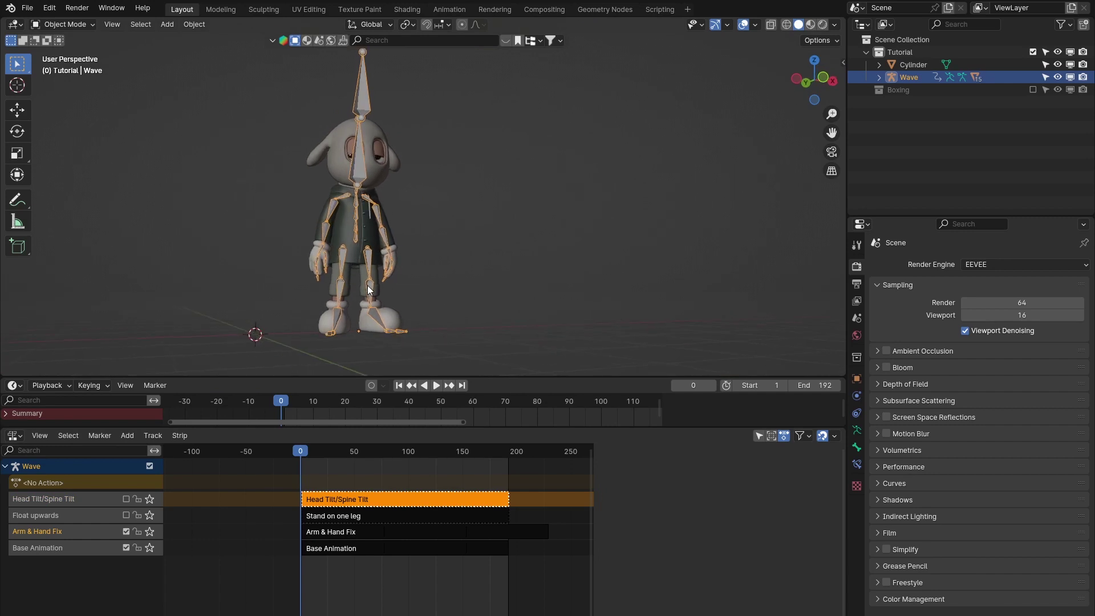
- Re-enable the Float upwards track and shift its Stand on one leg strip to start at frame 36
{"action": "left_click", "coordinate": [126, 514]}
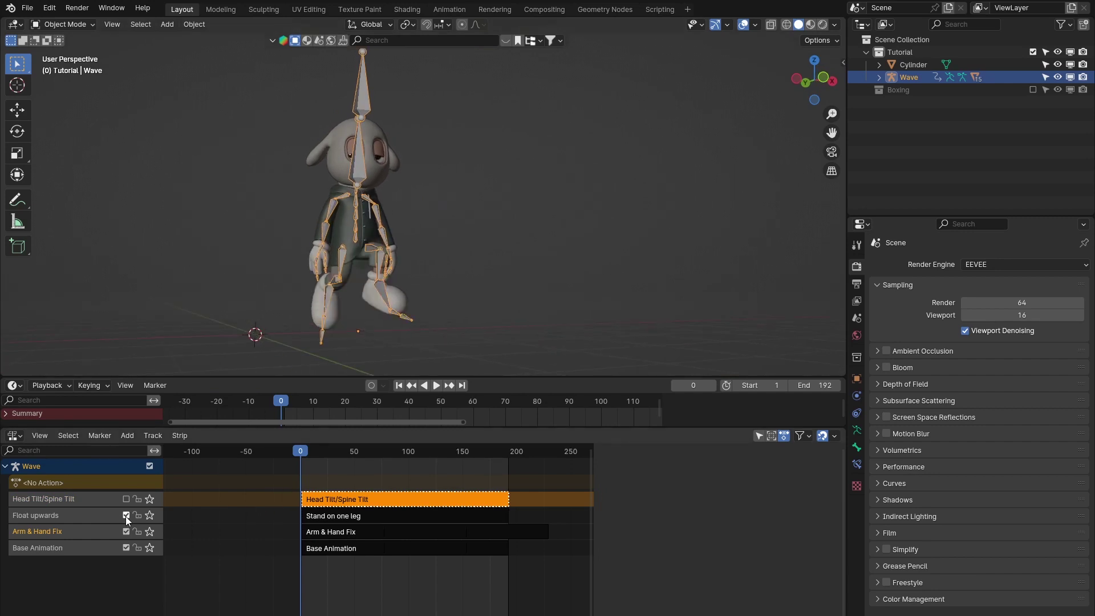
{"action": "left_click", "coordinate": [126, 515]}
{"action": "left_click", "coordinate": [126, 515]}
{"action": "key", "text": "n"}
{"action": "left_click_drag", "start_coordinate": [331, 512], "coordinate": [360, 515]}
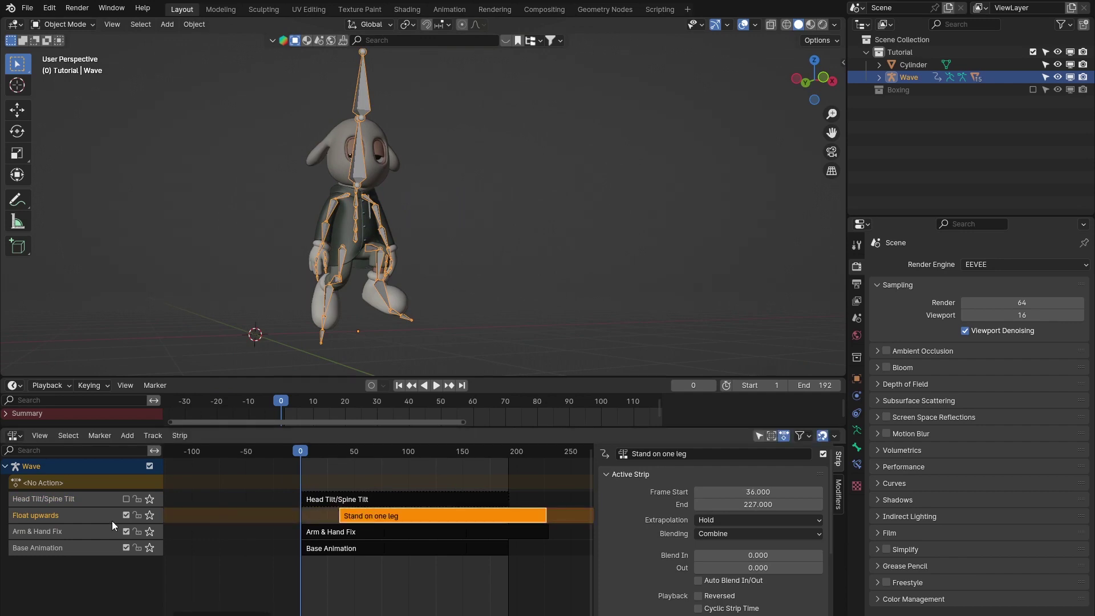
- Re-enable the Head Tilt/Spine Tilt track and reposition the Stand on one leg strip to start at about frame 51
{"action": "left_click", "coordinate": [126, 499]}
{"action": "left_click", "coordinate": [126, 499]}
{"action": "left_click", "coordinate": [126, 499]}
{"action": "left_click", "coordinate": [129, 497]}
{"action": "left_click", "coordinate": [130, 497]}
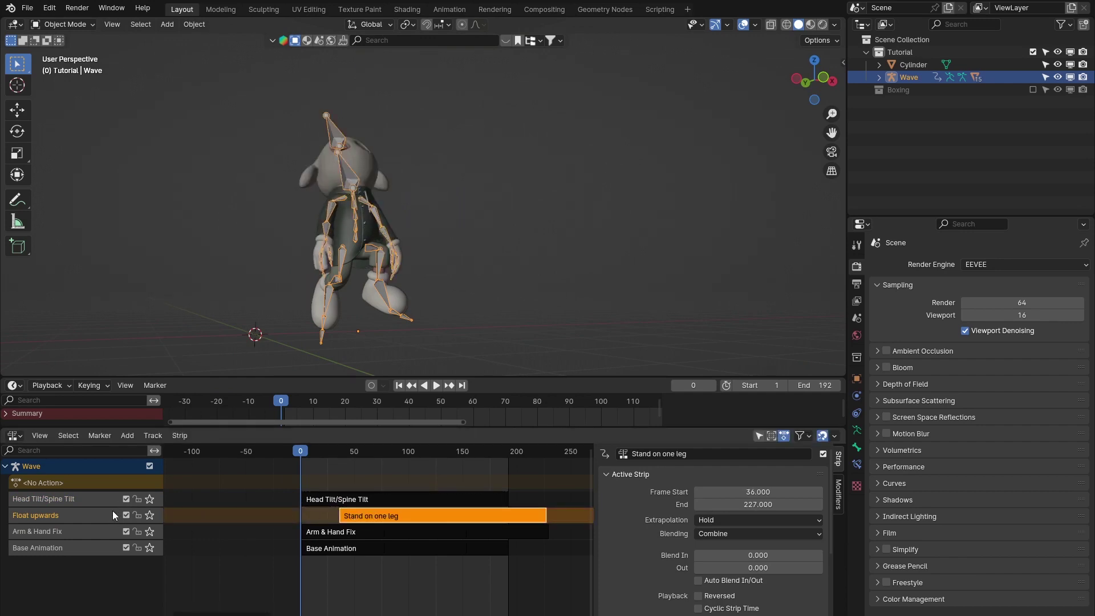
{"action": "left_click_drag", "start_coordinate": [381, 514], "coordinate": [259, 511]}
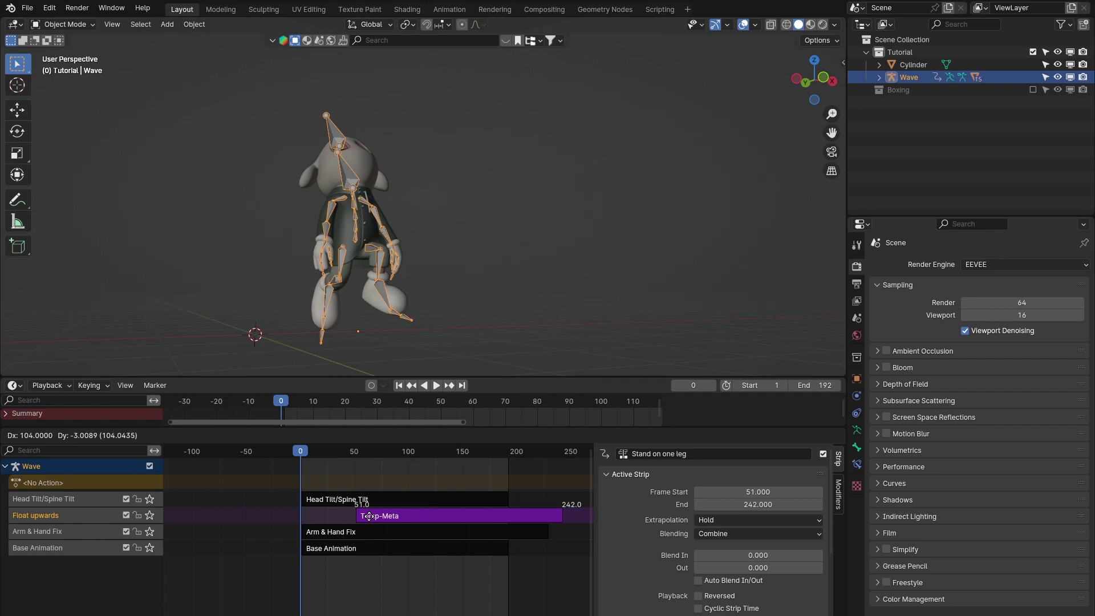
{"action": "left_click_drag", "start_coordinate": [369, 516], "coordinate": [369, 516]}
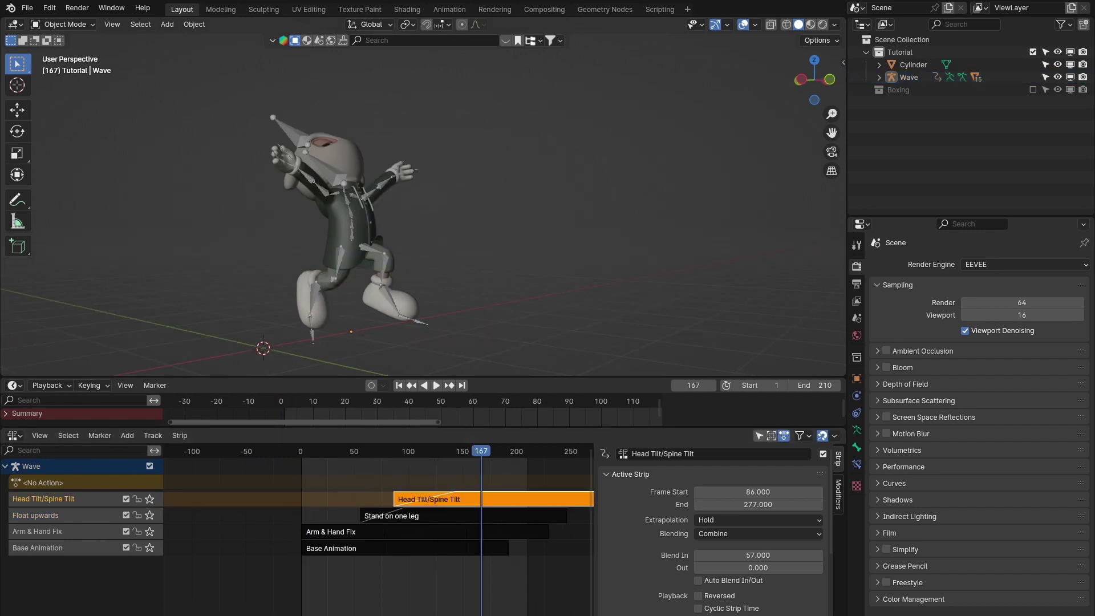